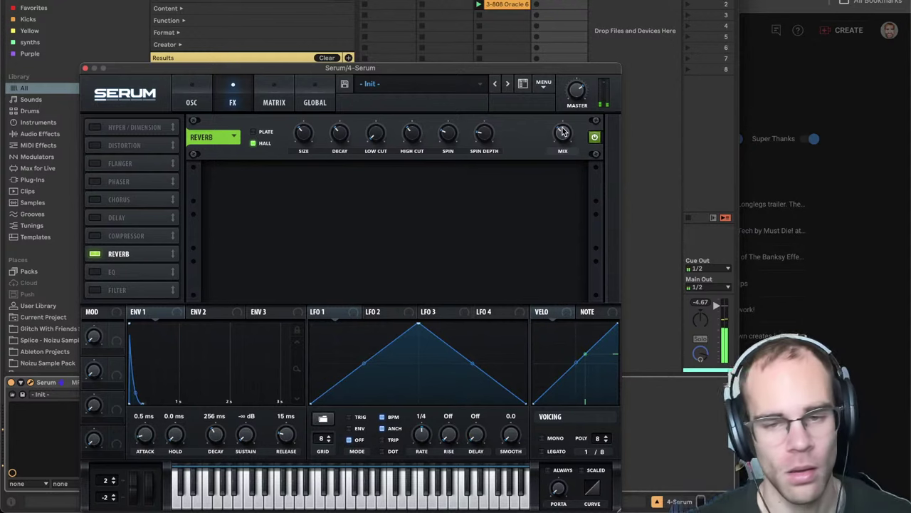
- Check the ending of The Banksy Effect 2017 in Spotify, and return to Ableton Live
left_click(84, 69)
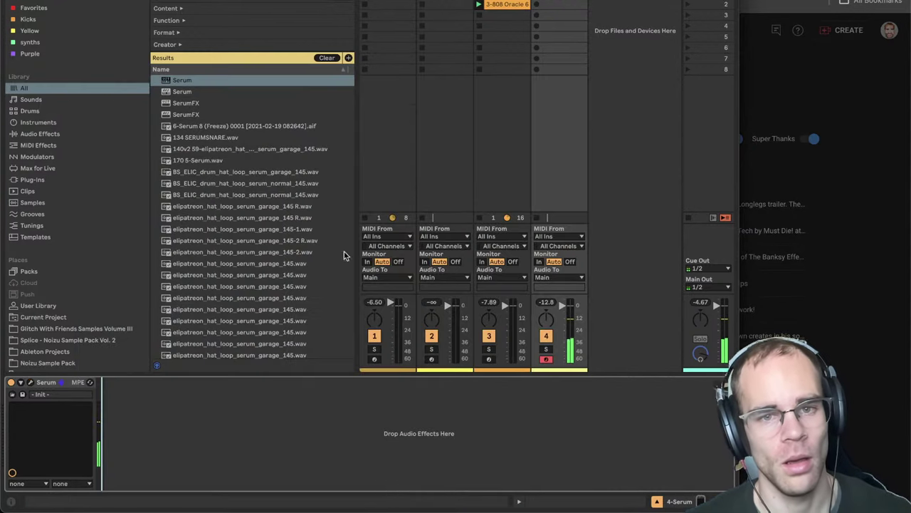
left_click(246, 498)
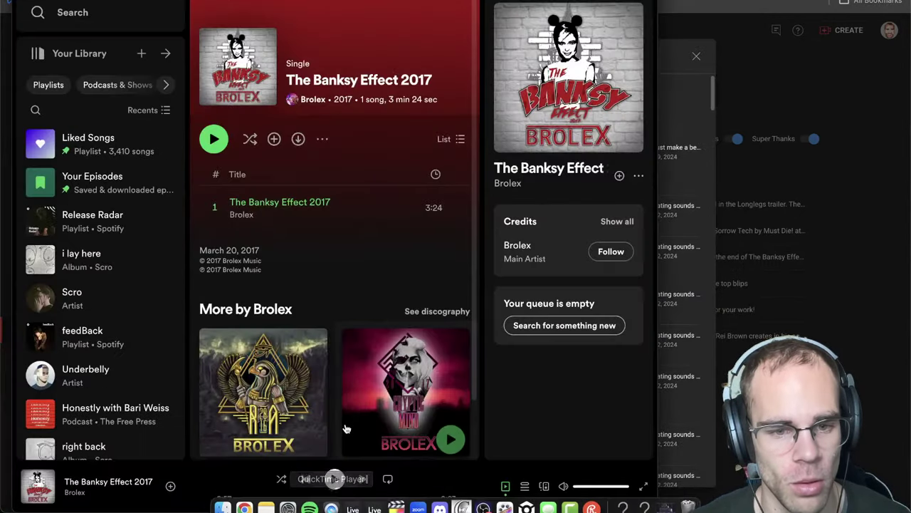
left_click(309, 495)
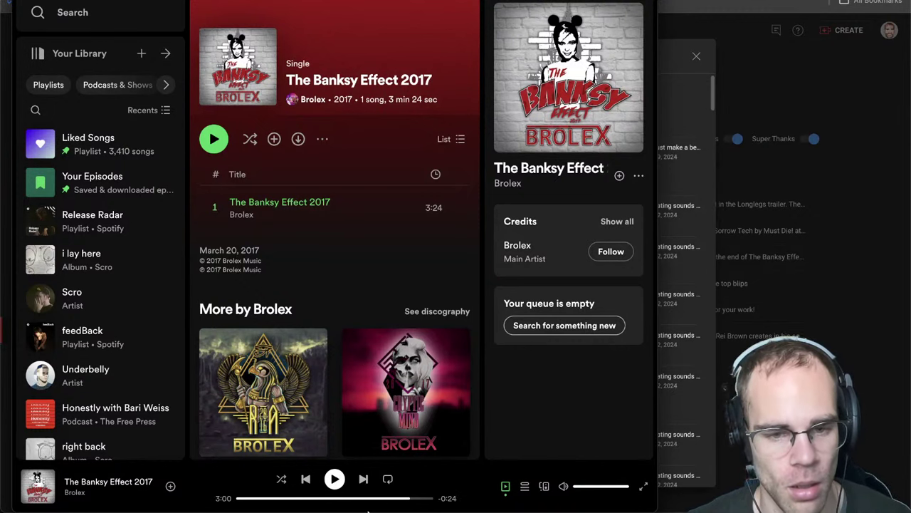
left_click(353, 493)
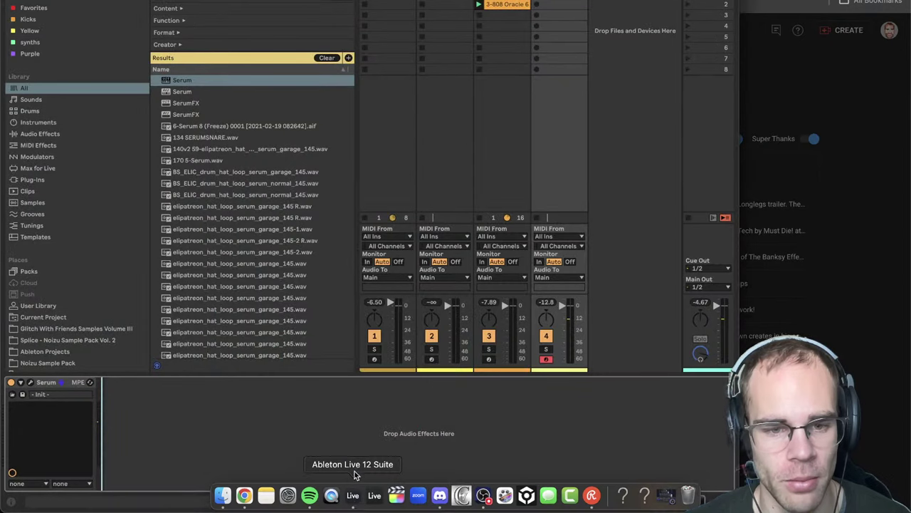
- Reopen the Serum instrument and set Envelope 2 to 0% sustain with a decay of about 49 ms
left_click(30, 383)
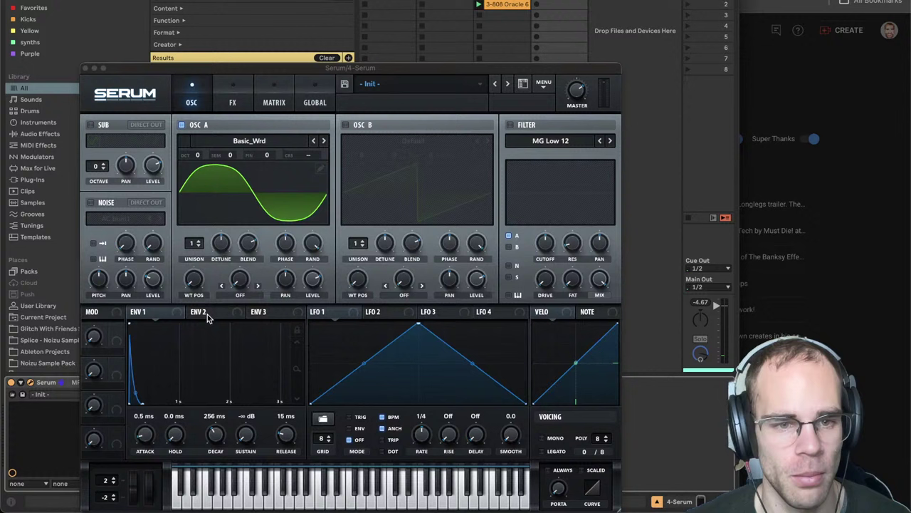
left_click(207, 314)
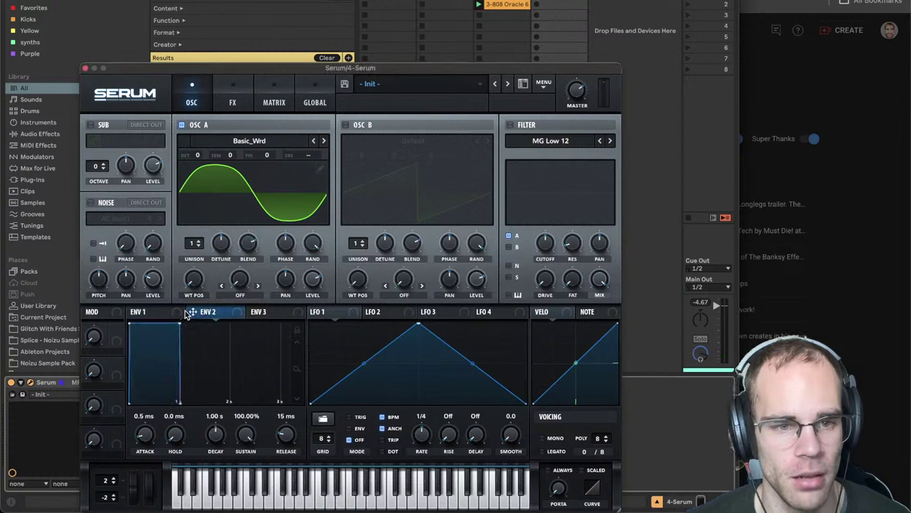
left_click(171, 315)
left_click(220, 314)
left_click(170, 314)
left_click(228, 316)
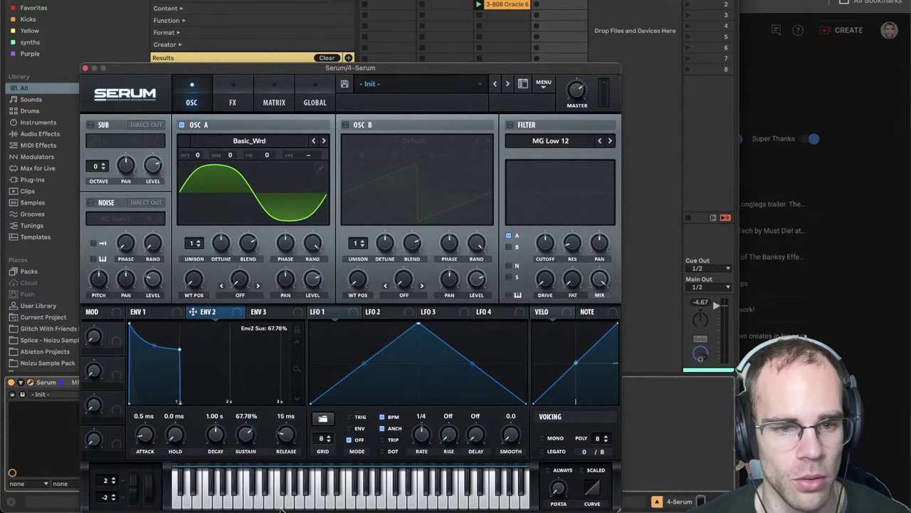
left_click_drag(267, 512, 248, 506)
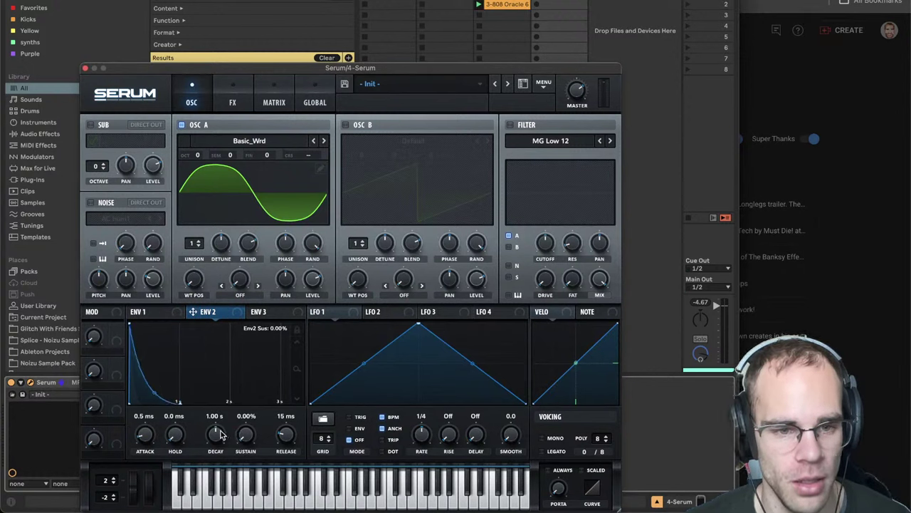
left_click_drag(219, 436, 214, 452)
- Modulate oscillator A's coarse pitch with Envelope 2, adjusting the modulation amount and shortening the envelope's decay to 19 ms
left_click_drag(209, 304, 304, 155)
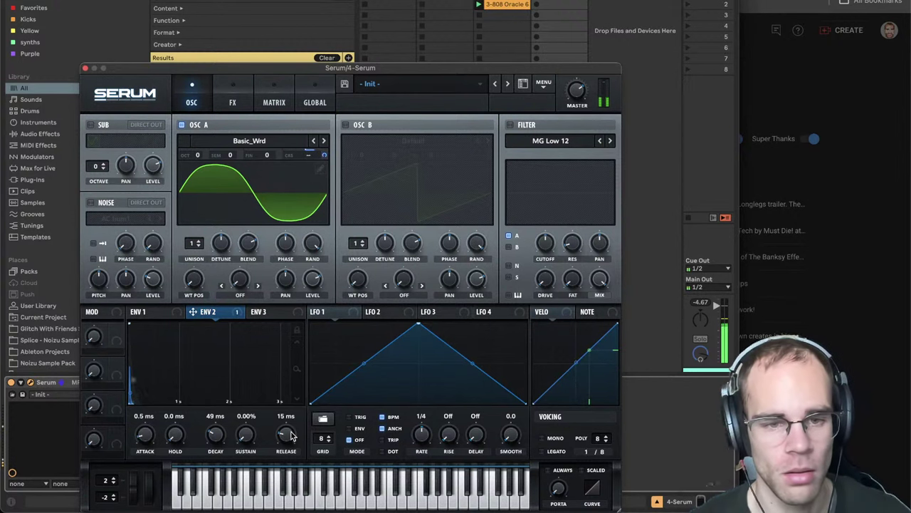
left_click_drag(325, 155, 326, 175)
left_click_drag(218, 433, 217, 439)
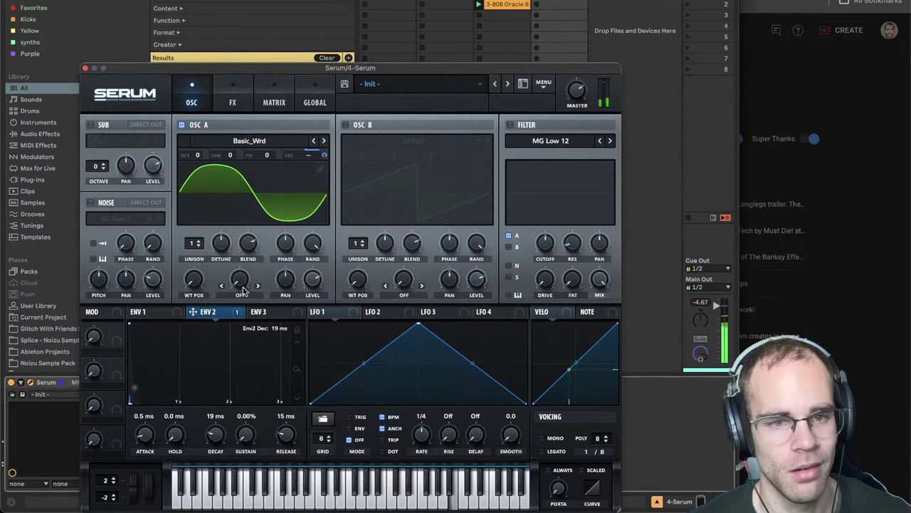
left_click_drag(325, 155, 316, 179)
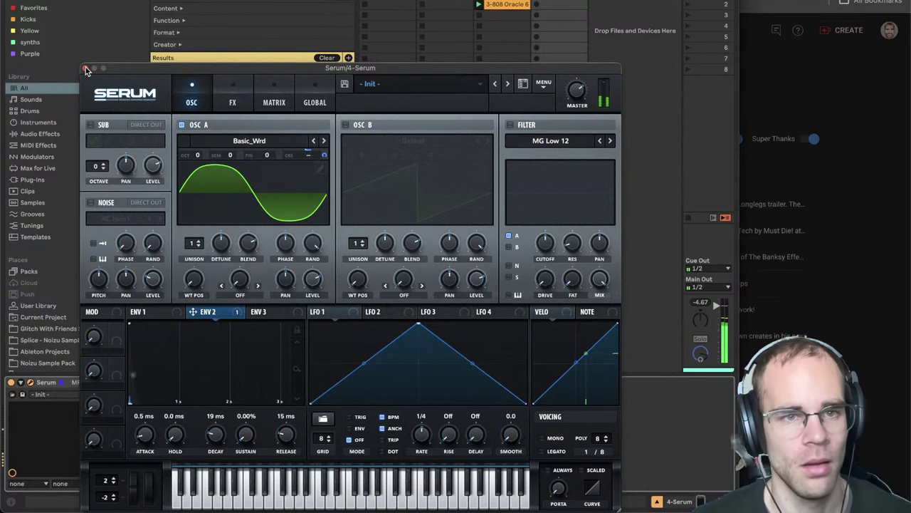
- Turn on oscillator B and modulate oscillator A's level with Envelope 3, set to 0% sustain and a 98 ms decay
left_click(346, 125)
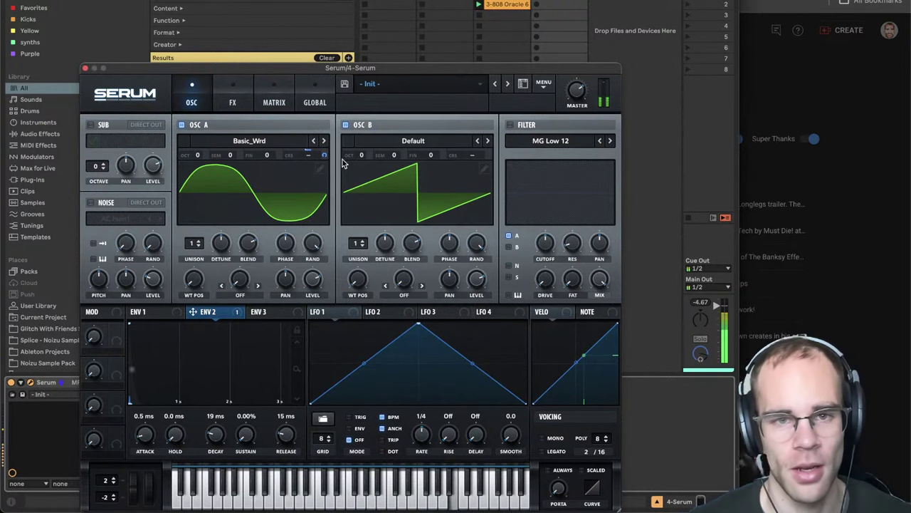
left_click(171, 317)
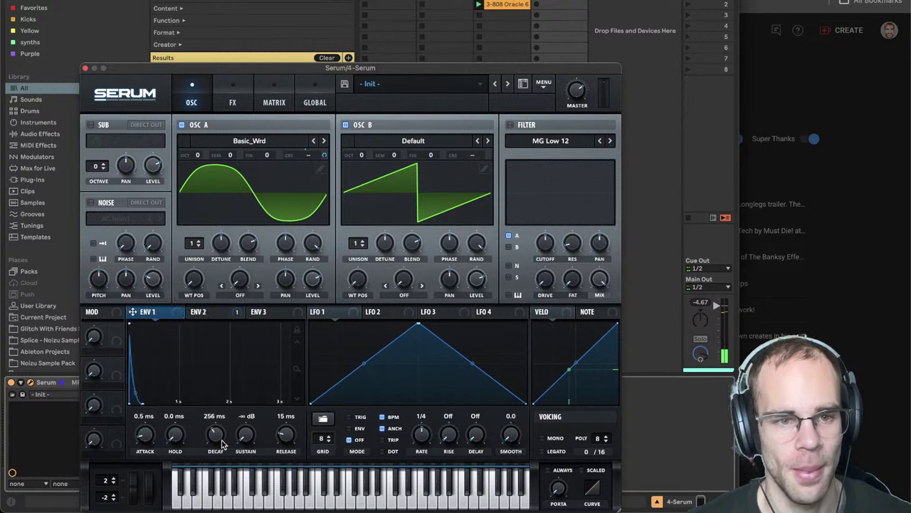
left_click(262, 313)
left_click_drag(247, 435, 251, 511)
left_click_drag(216, 435, 214, 461)
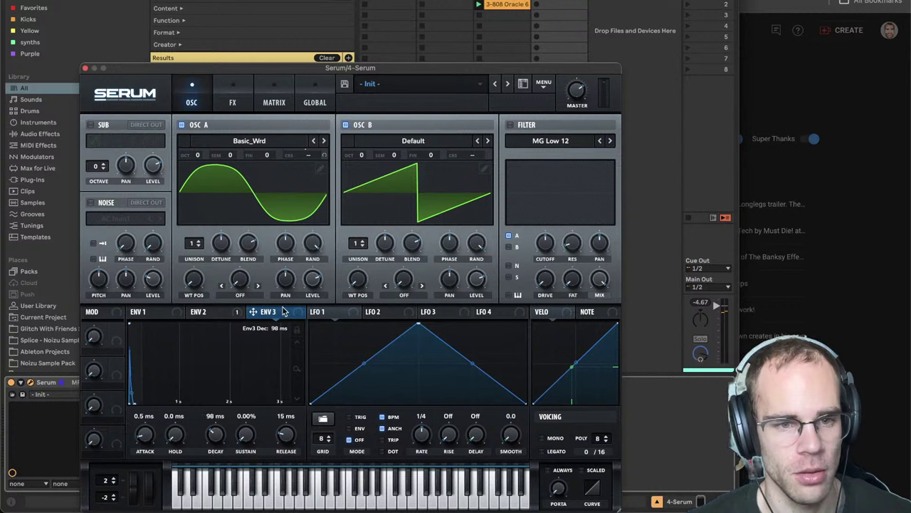
left_click_drag(254, 312, 301, 265)
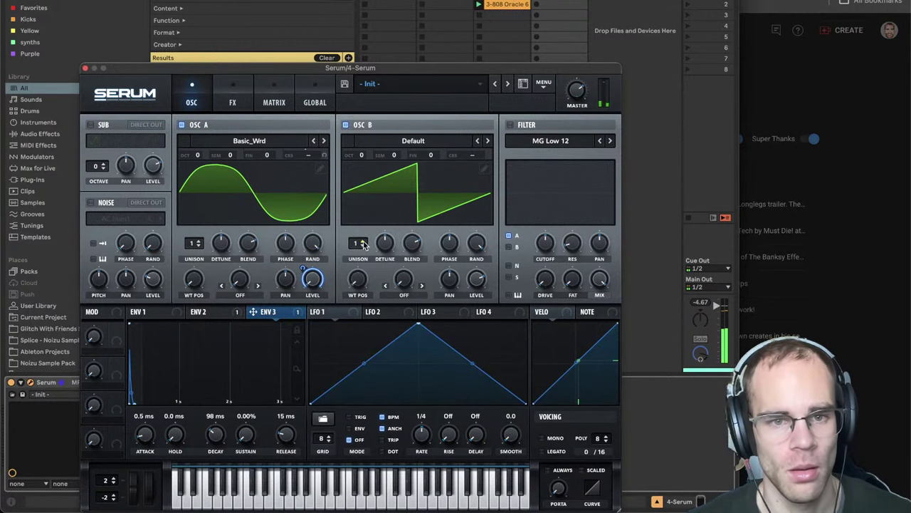
- Give oscillator B 11 unison voices with reduced detune and set its octave to -1
left_click_drag(362, 244, 385, 253)
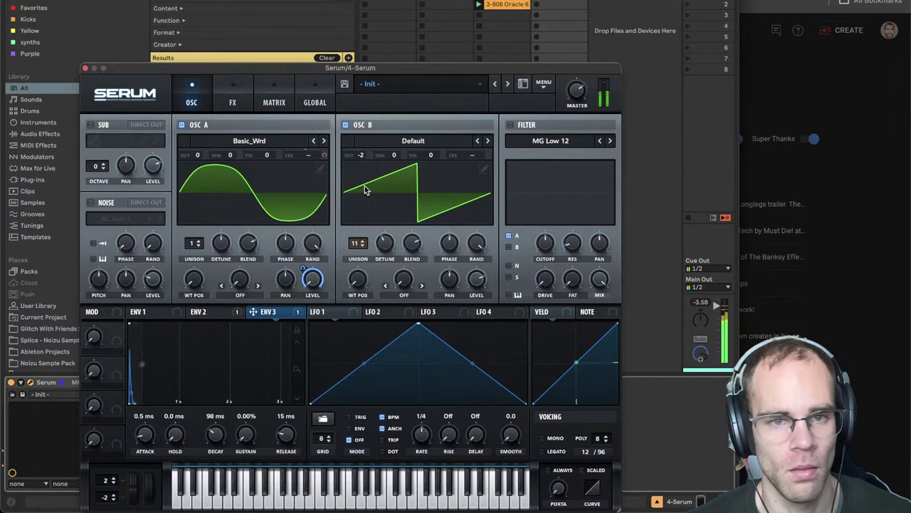
left_click_drag(366, 151, 360, 178)
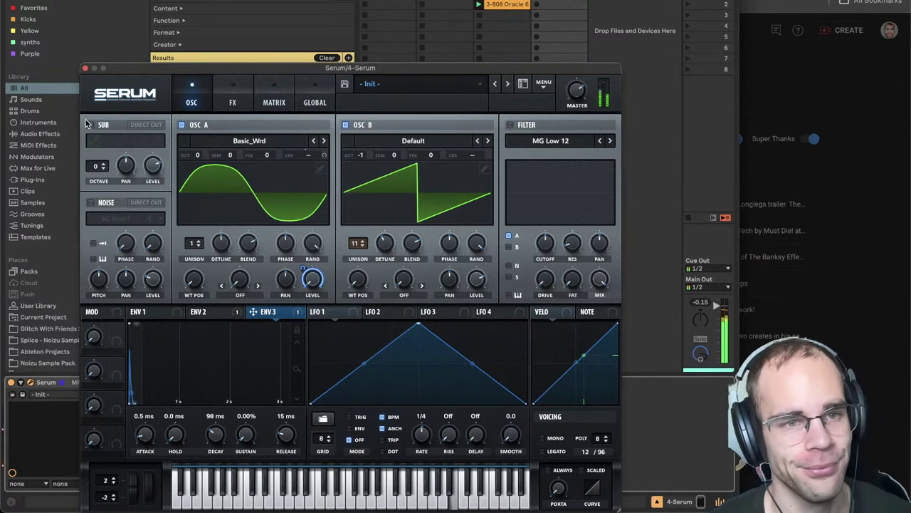
- Turn on the sub oscillator at octave -4 with direct output, and enable the noise oscillator
left_click(91, 125)
left_click_drag(98, 166, 98, 190)
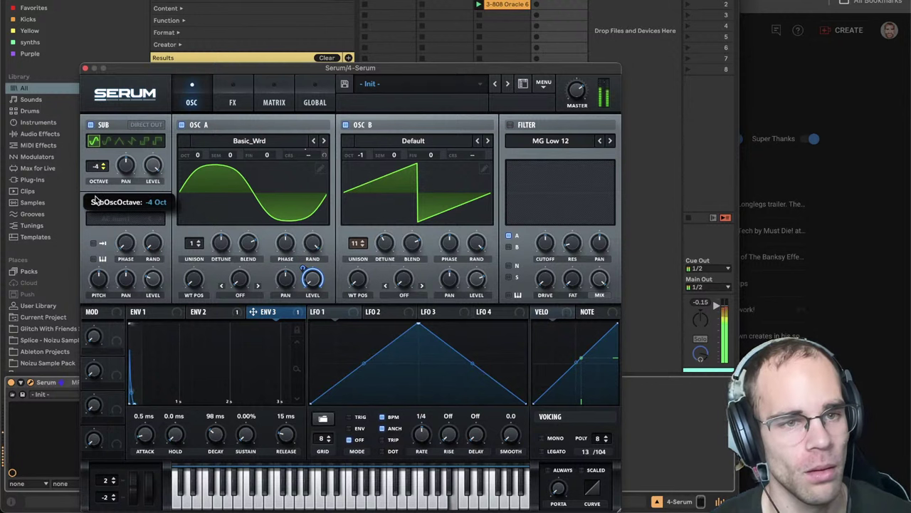
left_click(92, 202)
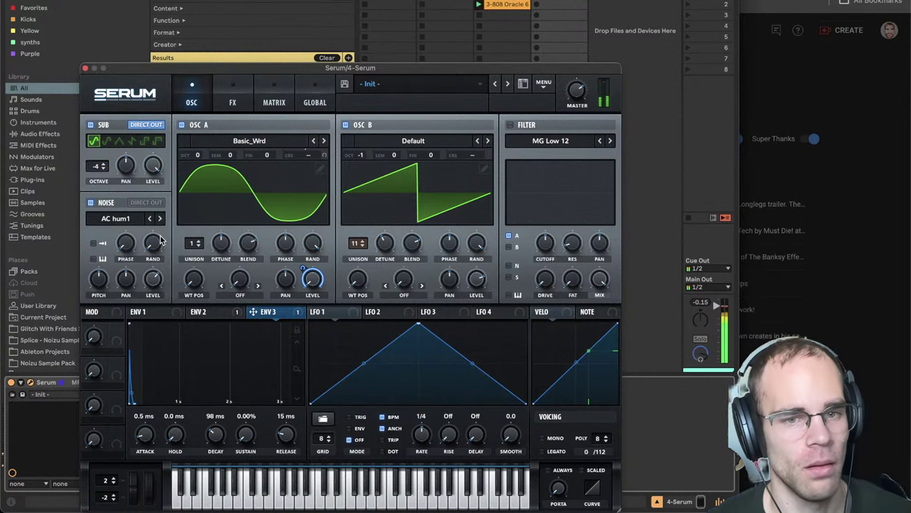
- Add a compressor with multiband enabled to Serum's effects, and try a different octave on oscillator A
left_click(235, 103)
left_click(91, 236)
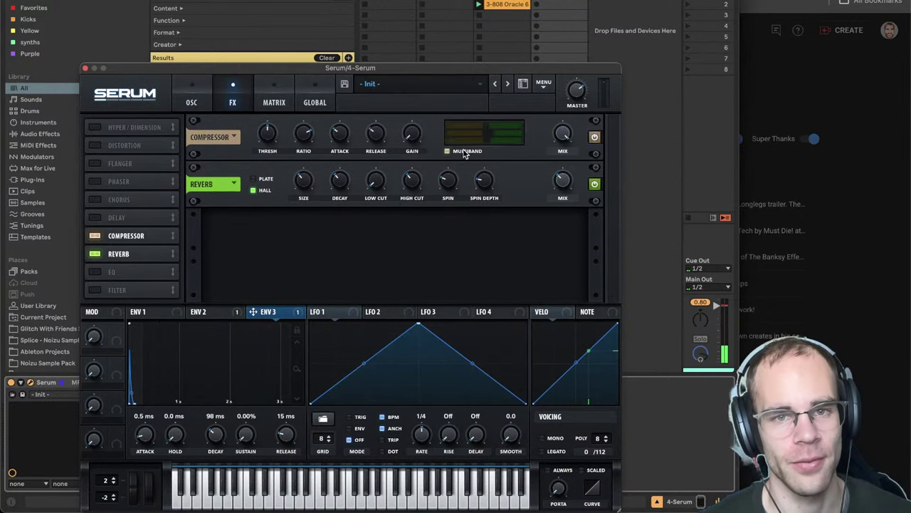
left_click(192, 102)
left_click_drag(198, 155, 202, 142)
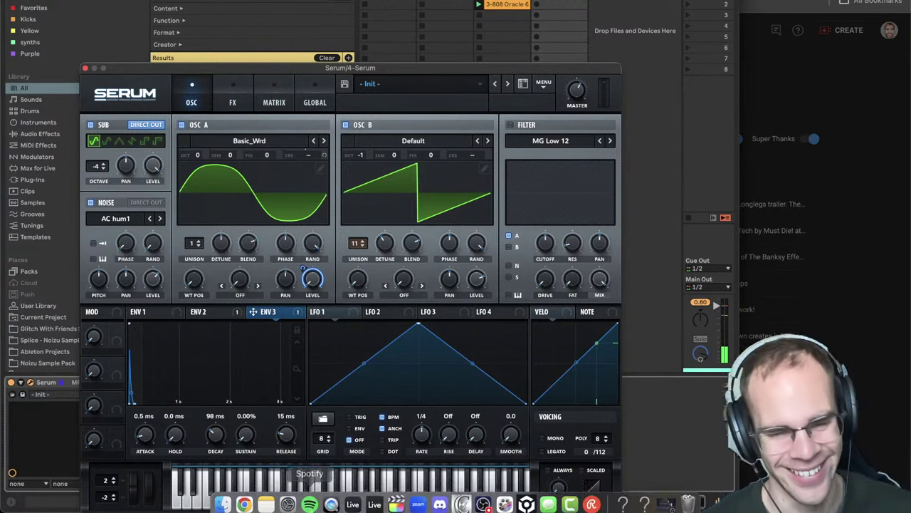
- Review the Super Chat requests in YouTube Studio, open the live chat, and return to Ableton Live
left_click(245, 500)
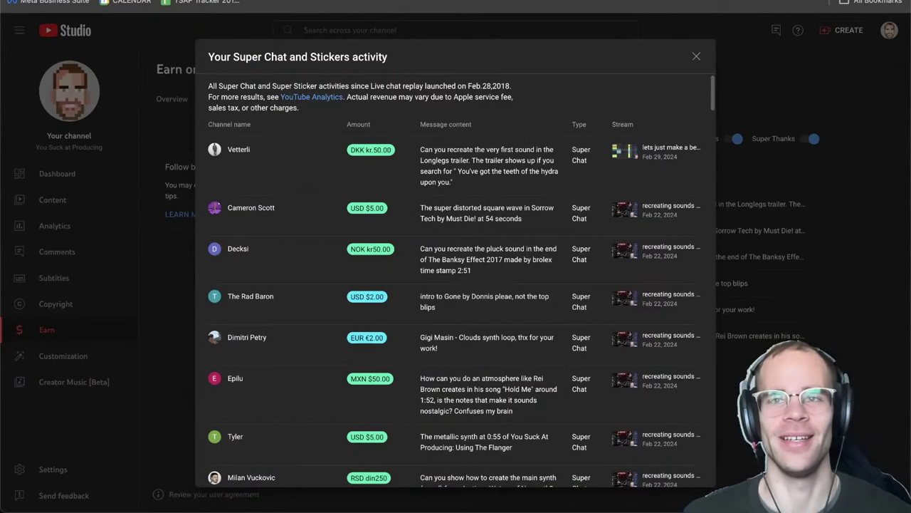
left_click(302, 500)
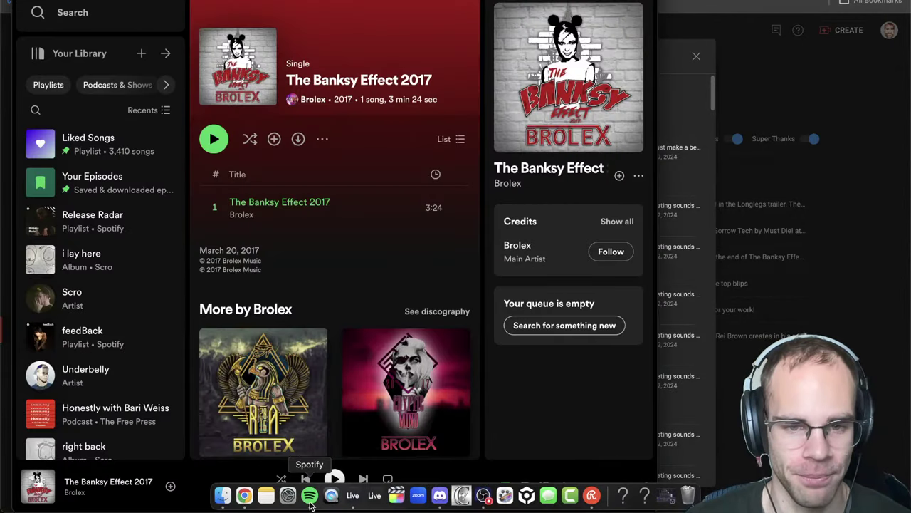
left_click(591, 495)
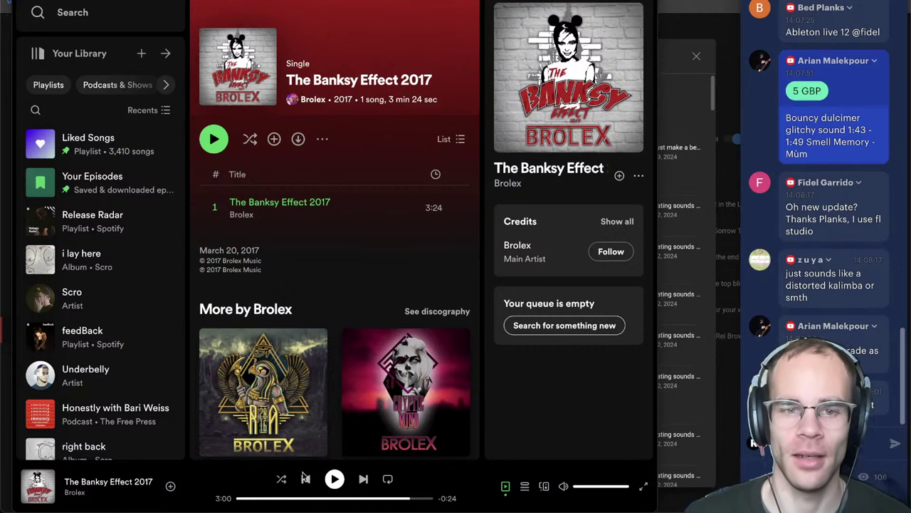
left_click(405, 499)
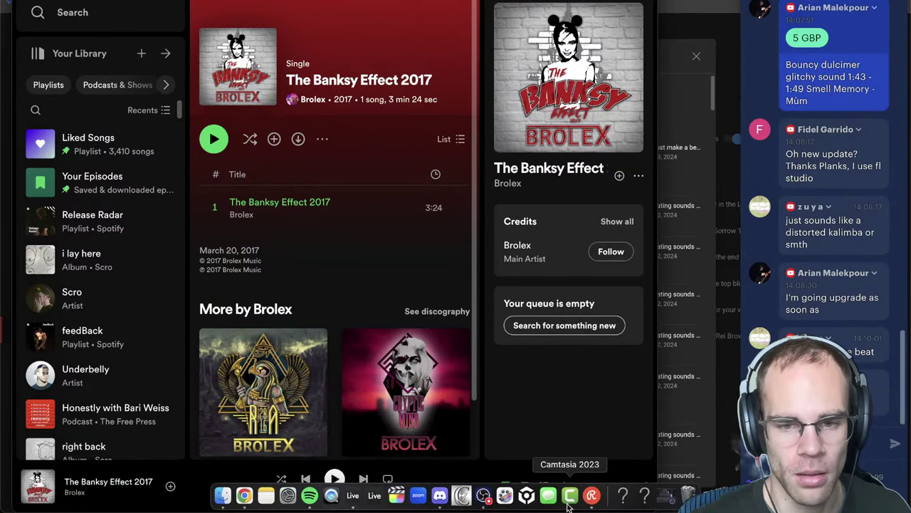
left_click(353, 495)
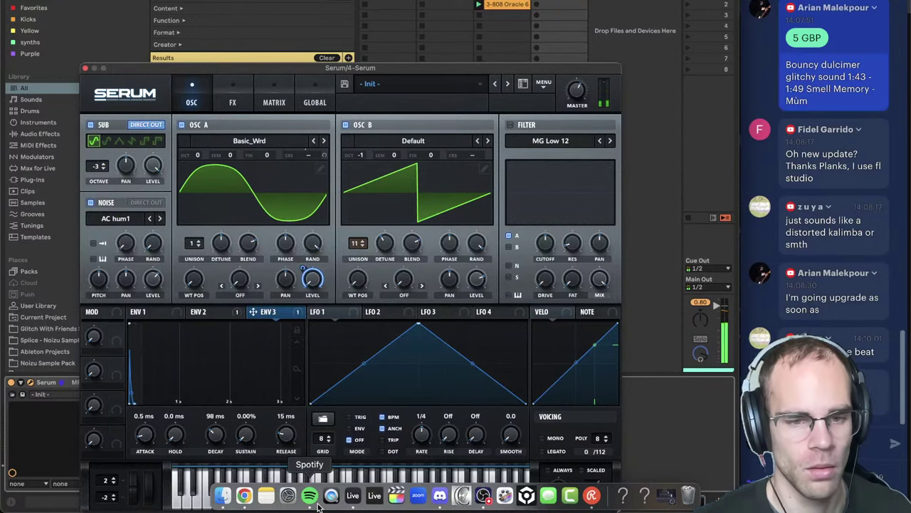
- Play The Banksy Effect 2017 from about 3:00 in Spotify for comparison, and return to Serum
left_click(312, 498)
left_click(333, 479)
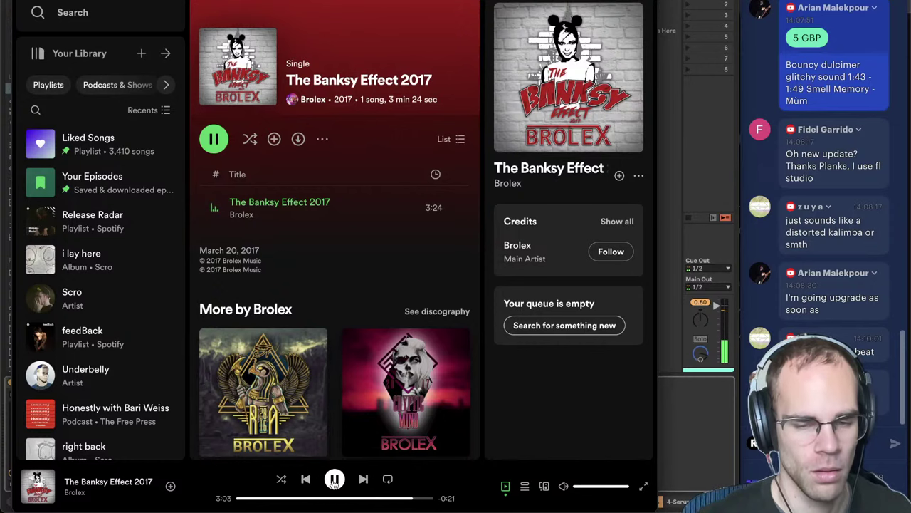
left_click(693, 443)
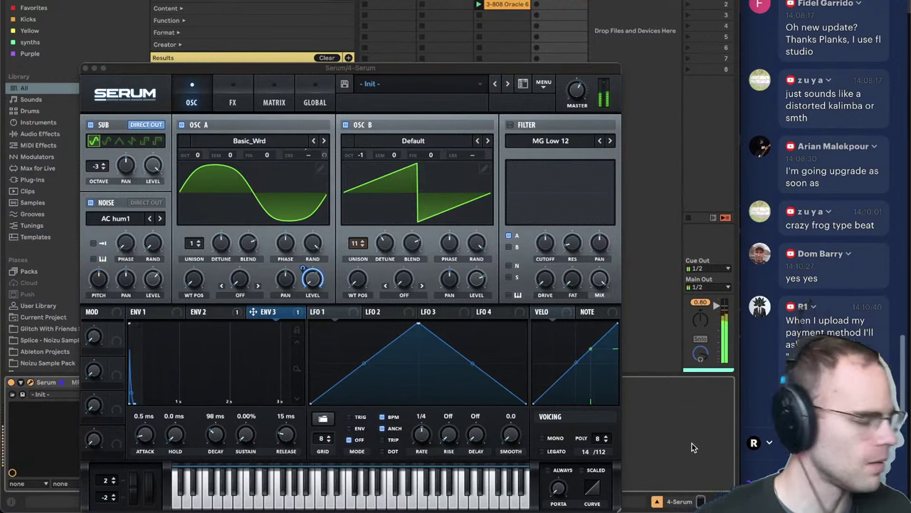
- Load the Analog wavetable BS2 - Subby Saw into oscillator B and try out its wavetable position
left_click(412, 141)
mouse_move(400, 177)
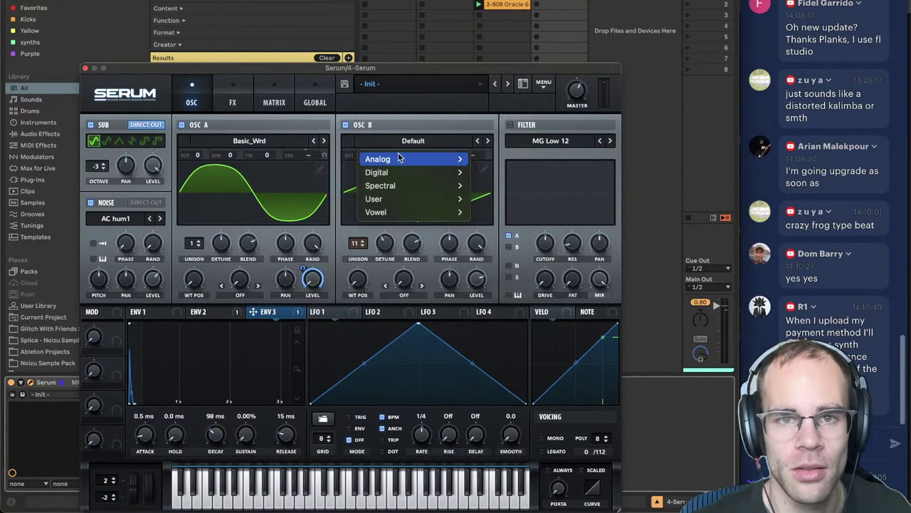
mouse_move(400, 159)
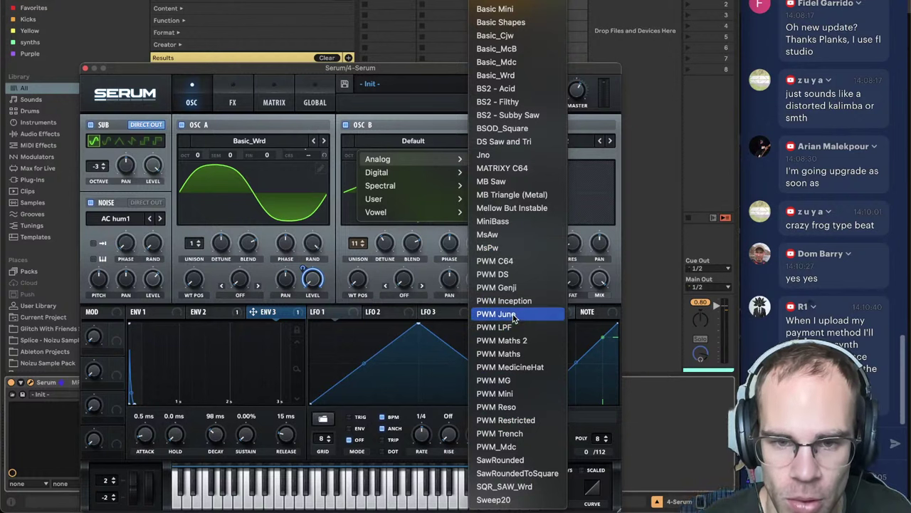
left_click(529, 115)
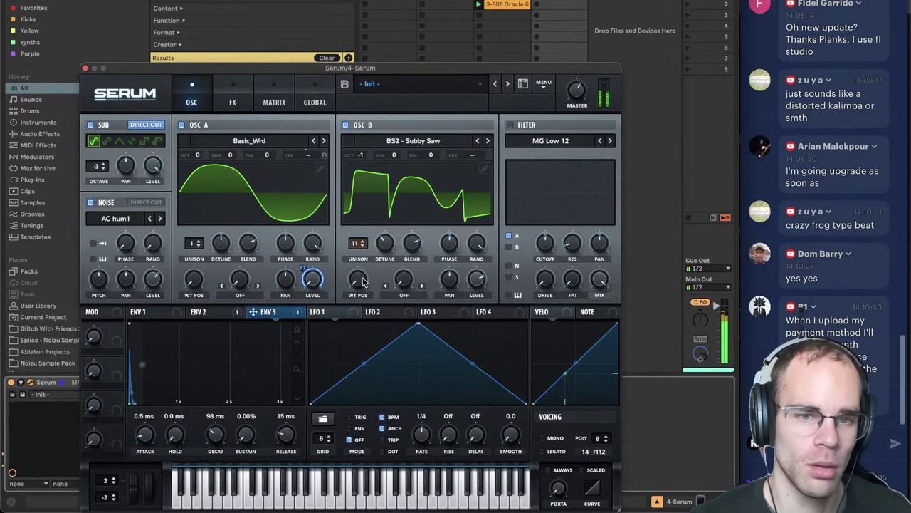
left_click_drag(363, 279, 350, 354)
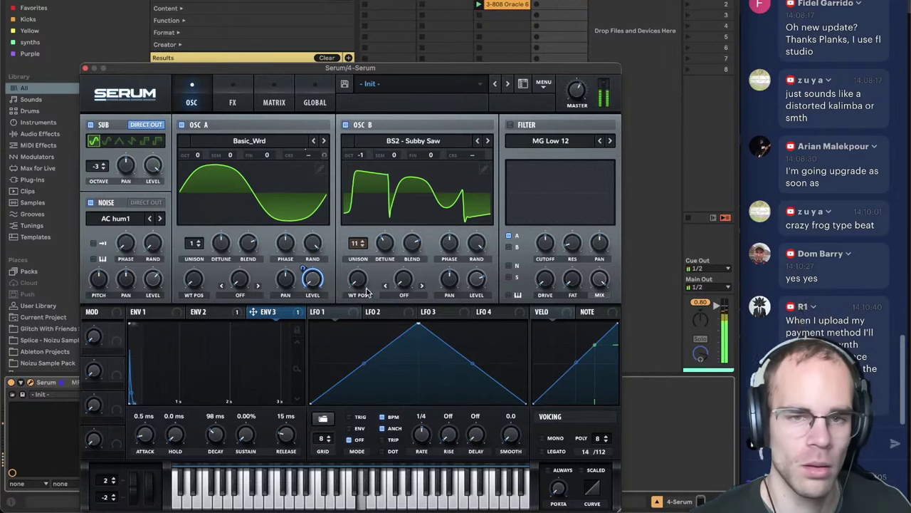
- Add the Hyper/Dimension effect with the Dimension size at 23%
left_click(233, 101)
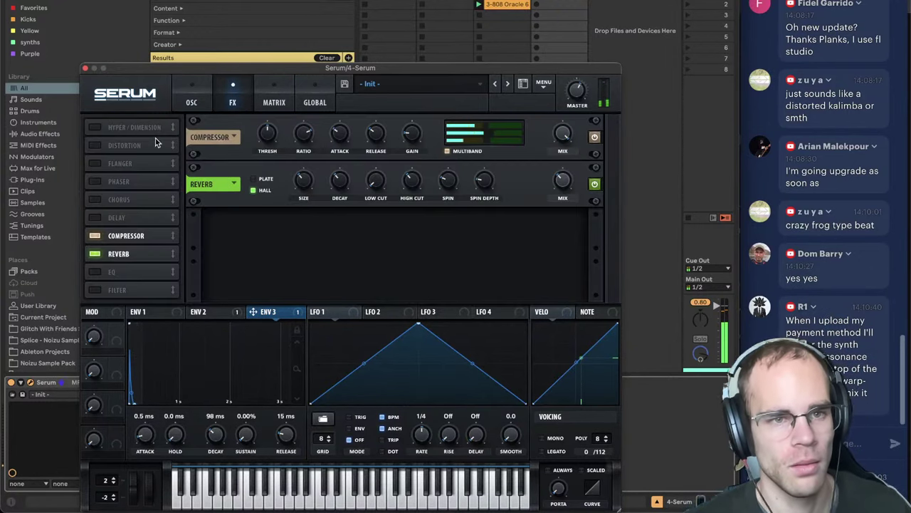
left_click(136, 127)
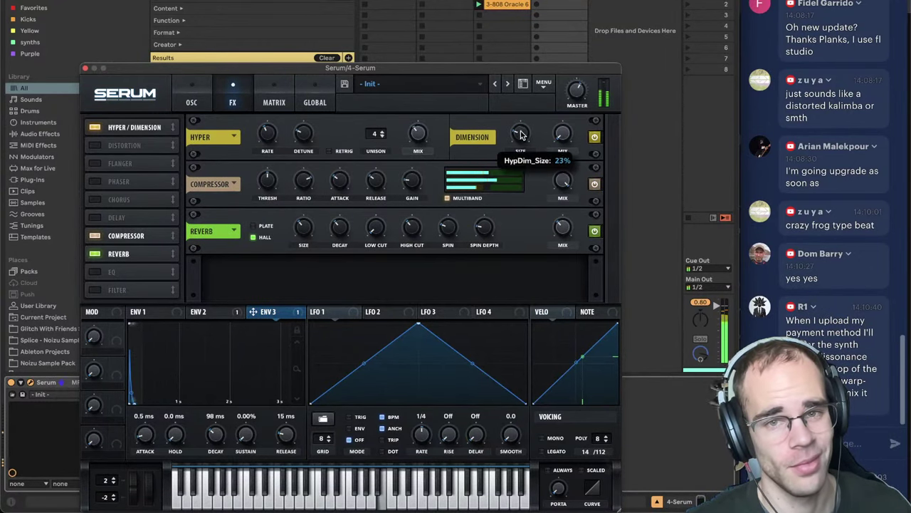
- Raise Envelope 1's sustain to 0.0 dB
left_click(192, 102)
left_click(143, 311)
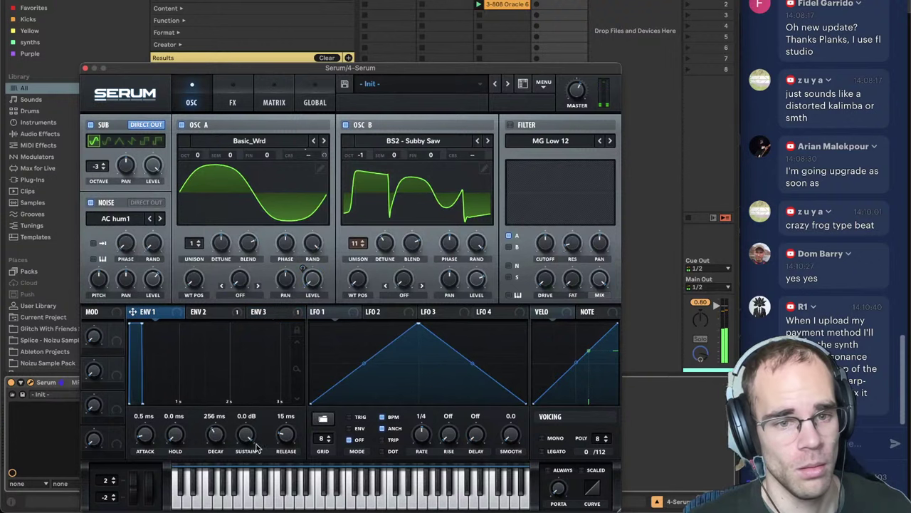
- Set Envelope 1's sustain to -∞ dB and its decay to 398 ms, and close the Serum window
left_click_drag(255, 443, 250, 507)
mouse_move(219, 432)
left_mouse_down()
mouse_move(221, 422)
mouse_move(212, 436)
left_mouse_up()
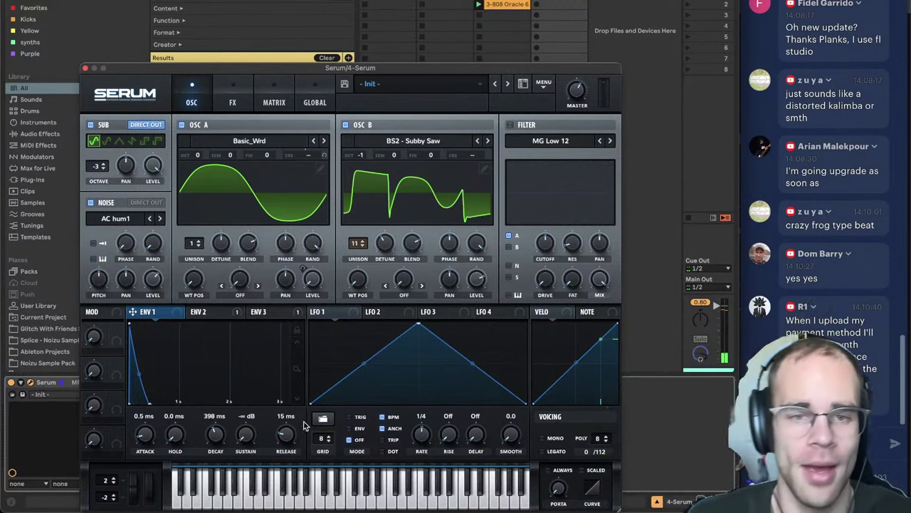
left_click(82, 68)
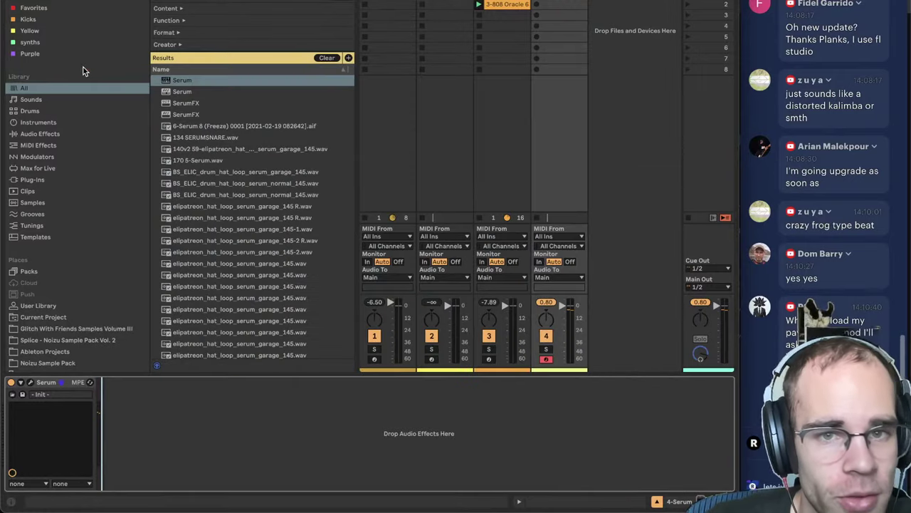
left_click(627, 87)
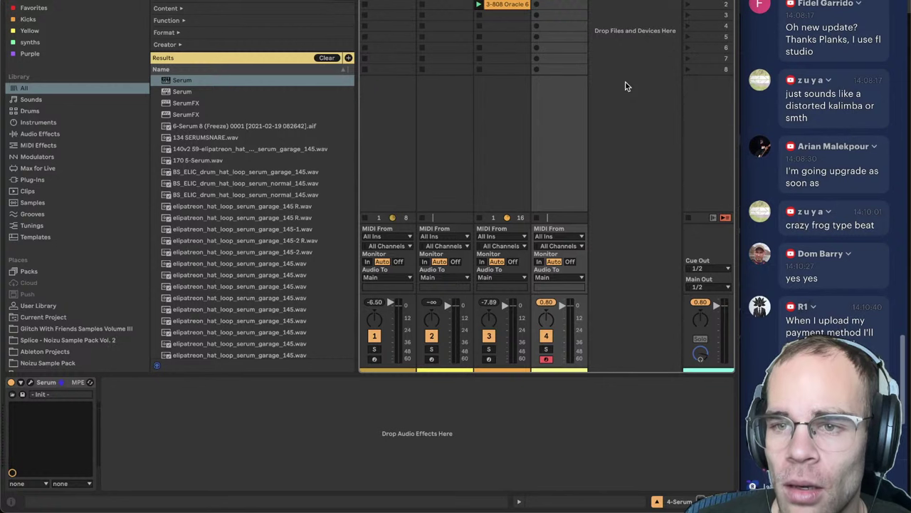
- Check the song in Spotify and the Super Chat request list in YouTube Studio, and return to Ableton Live
left_click(309, 495)
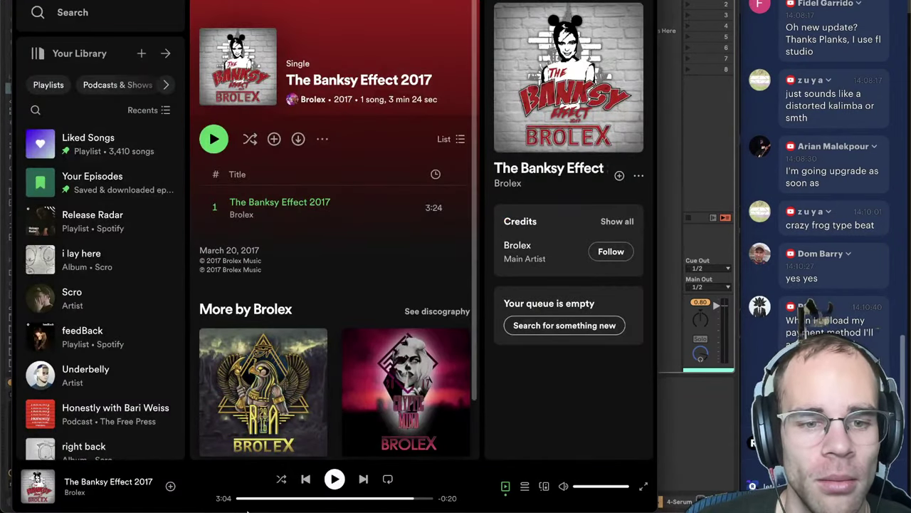
left_click(247, 490)
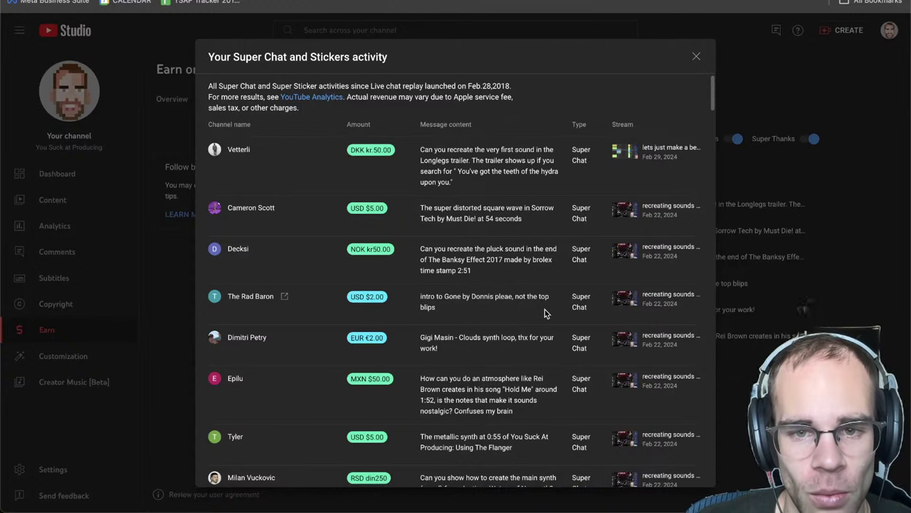
mouse_move(342, 507)
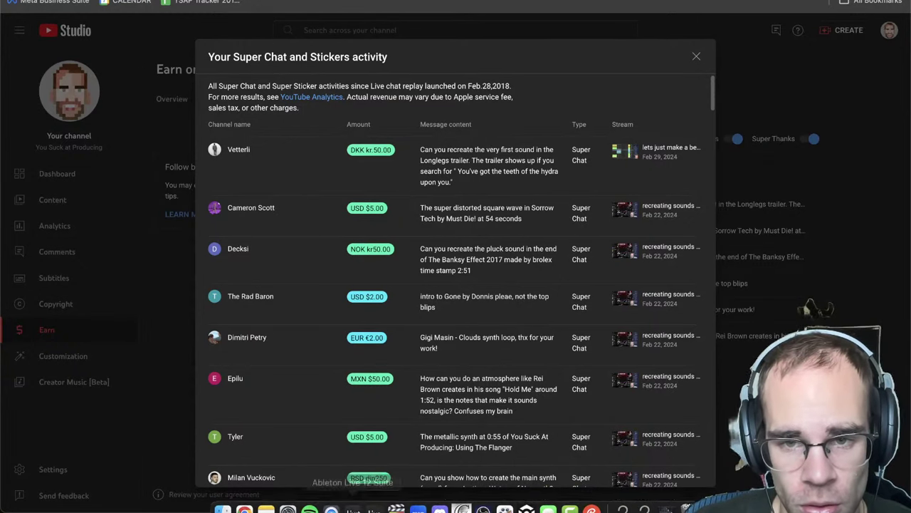
left_click(352, 497)
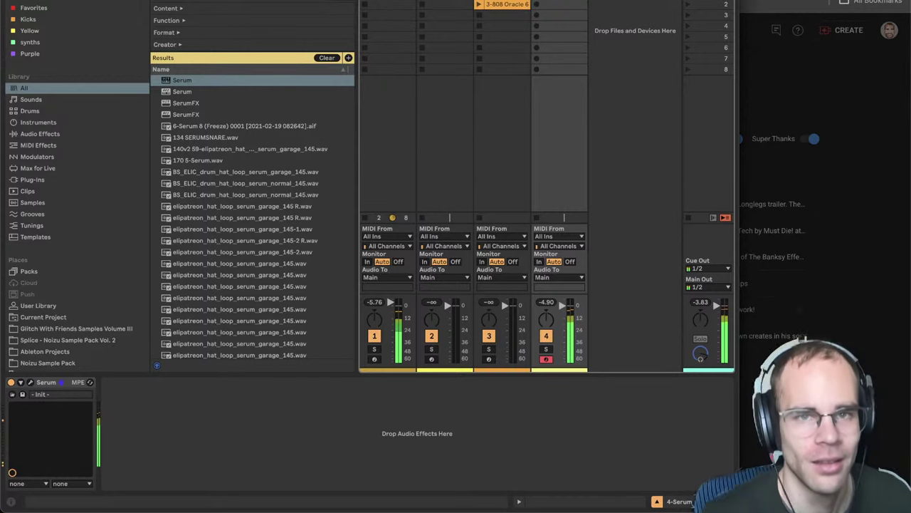
- Capture the played melody as a MIDI clip on the Serum track, crop it to the two-bar loop starting at bar 3, and show the track's devices
key("shift+super+c")
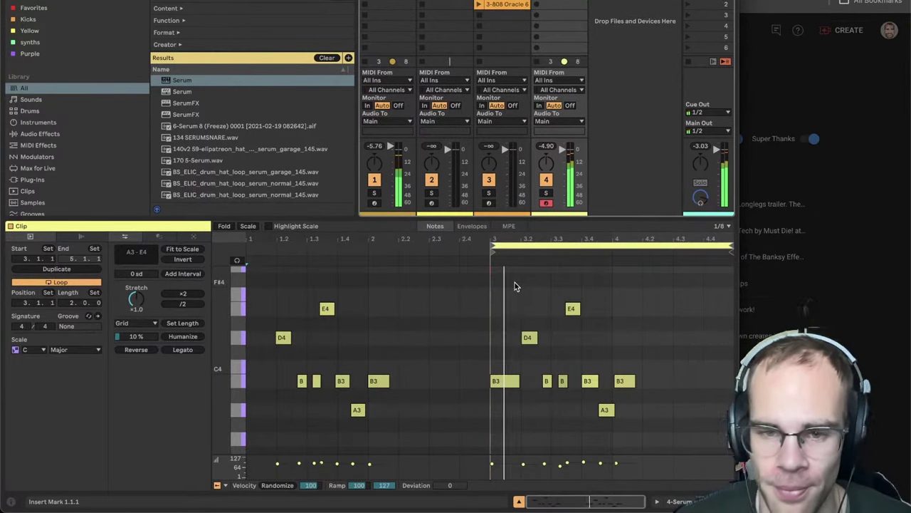
left_click(503, 273)
left_click(498, 245)
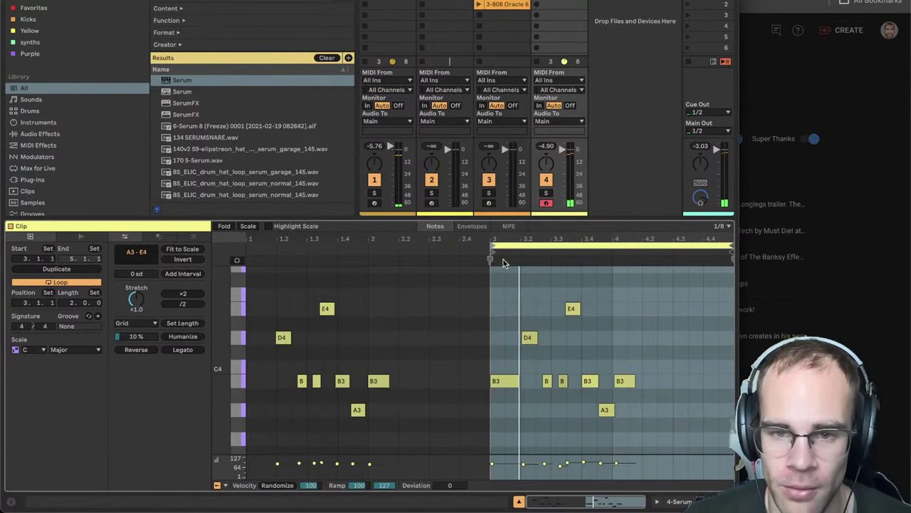
left_click(524, 313)
right_click(514, 299)
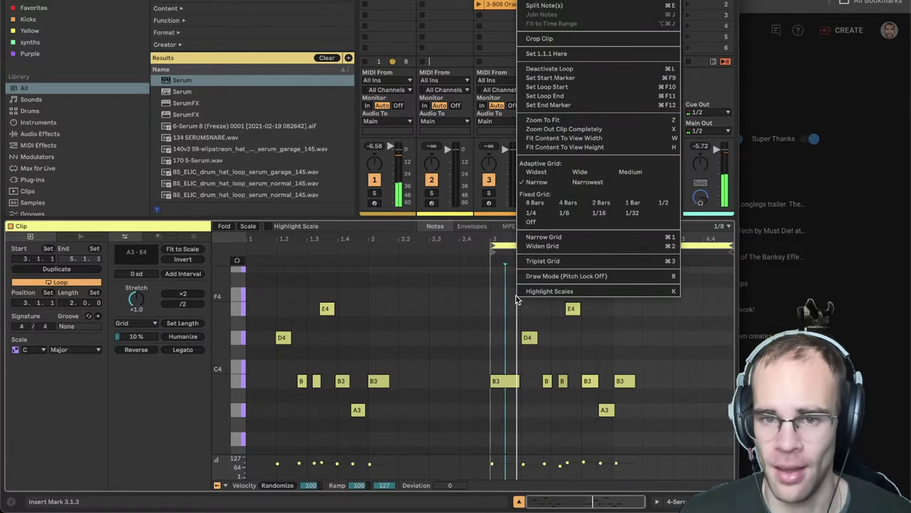
left_click(545, 39)
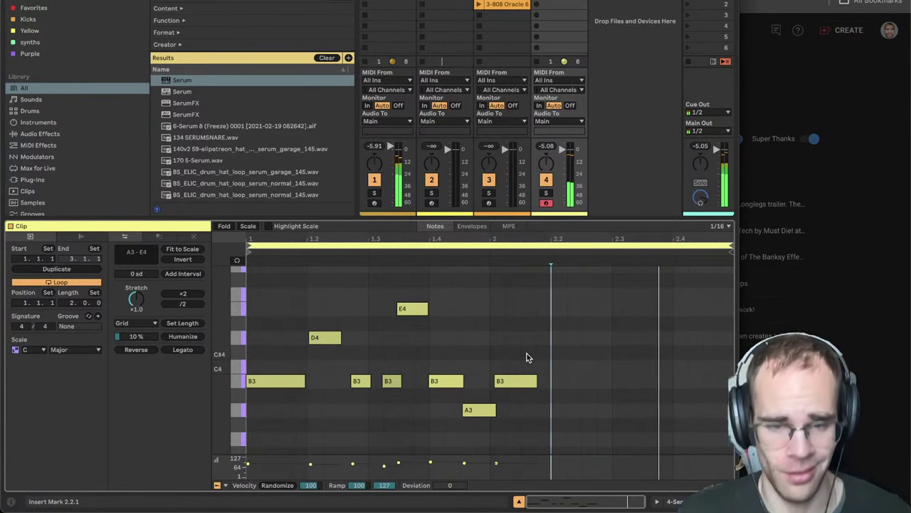
left_click(470, 306)
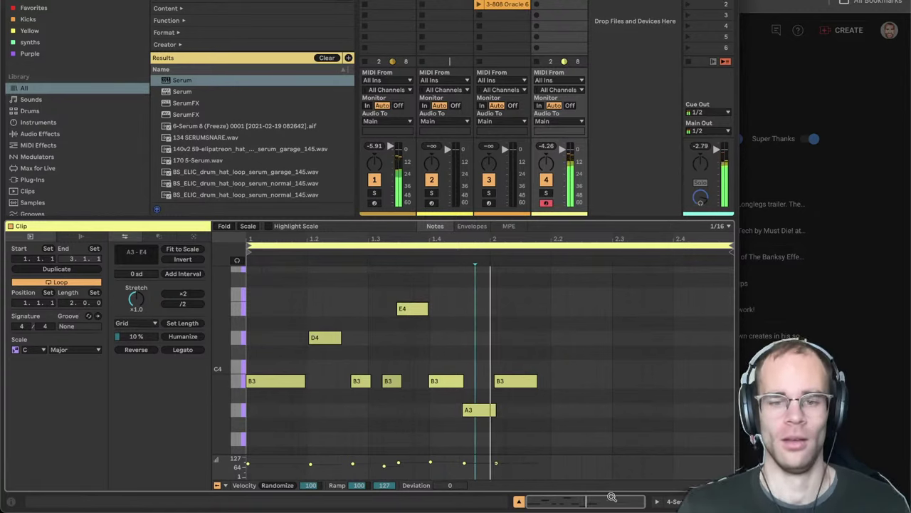
left_click(677, 500)
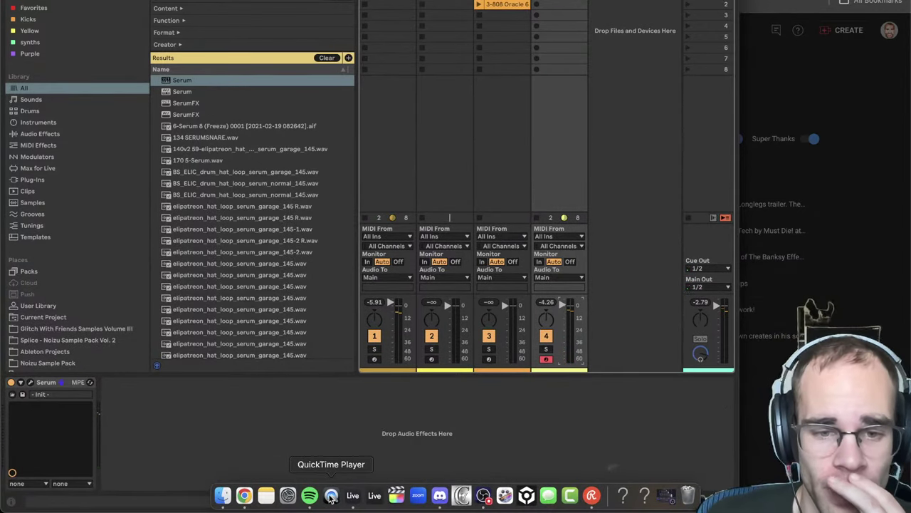
- Check the request list, switch to Spotify, search for sorrow tech and start SORROW TECH by MUST DIE!
left_click(783, 399)
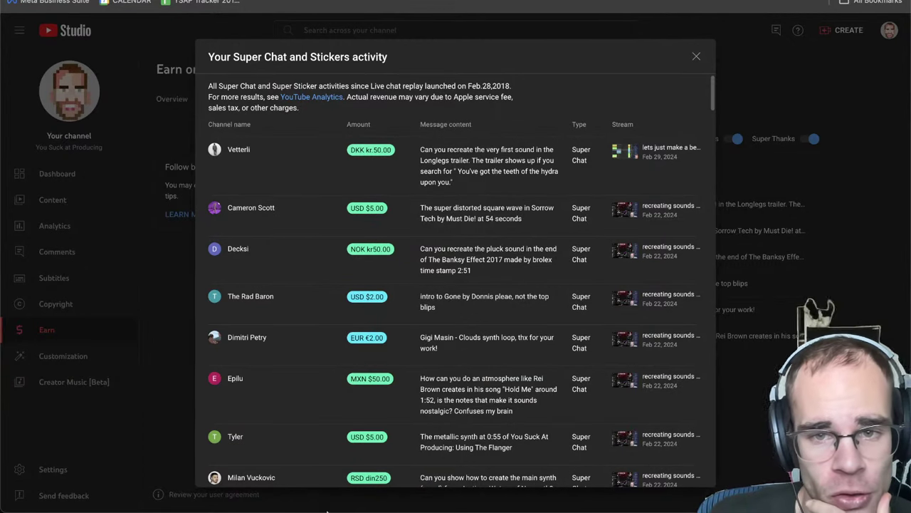
left_click(309, 496)
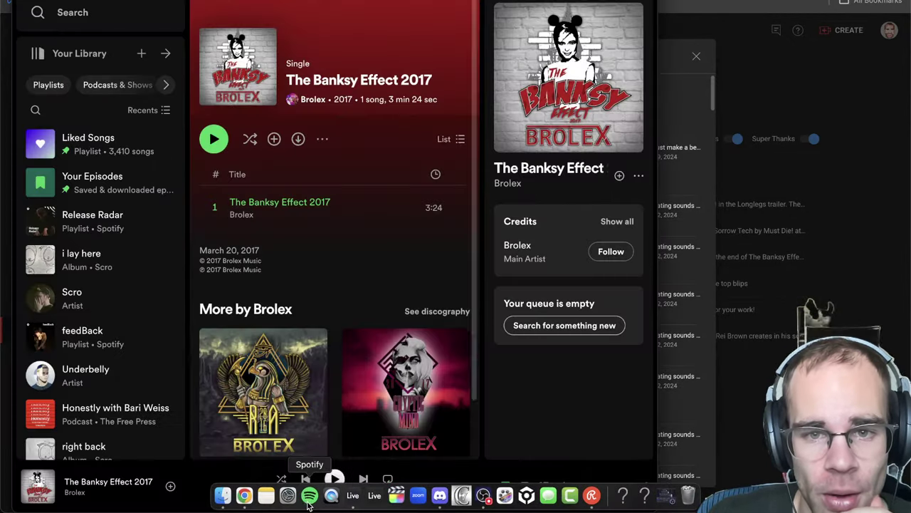
left_click(71, 15)
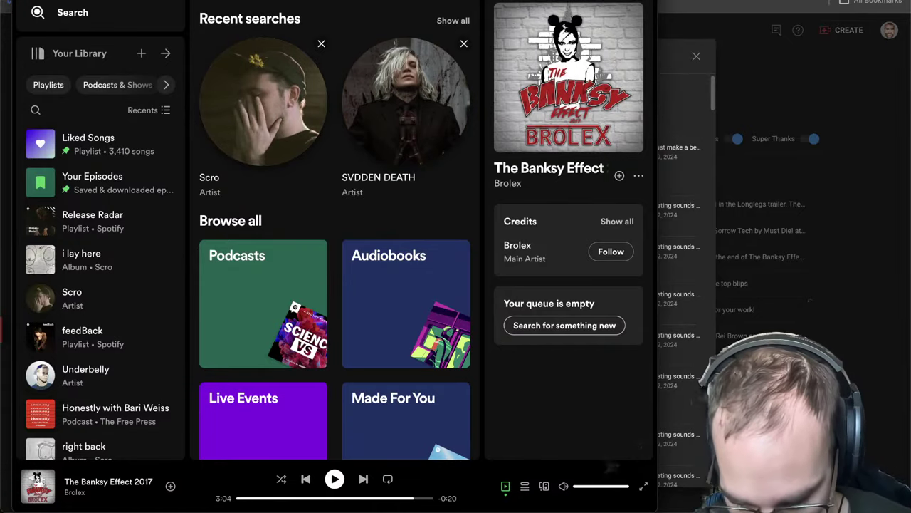
type("sorrow tech")
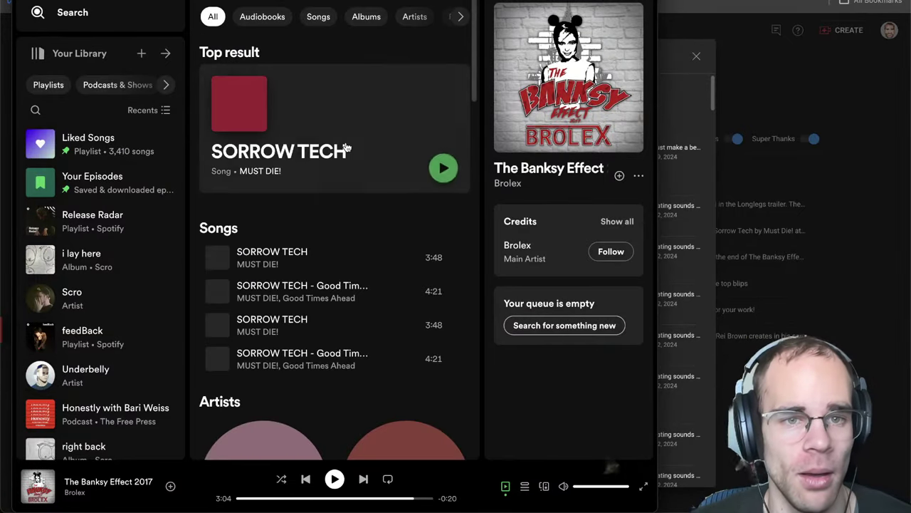
left_click(443, 168)
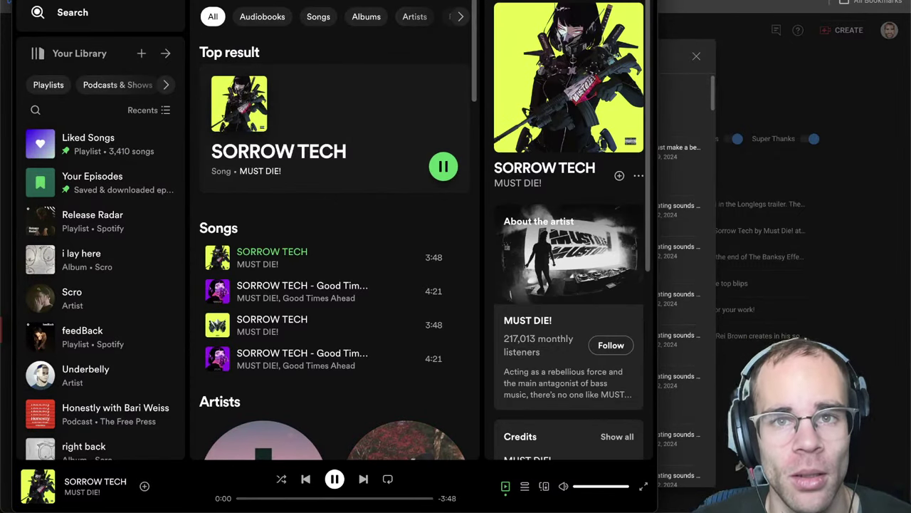
- Listen to SORROW TECH from about 0:52, replay that passage, and pause it
left_click_drag(466, 2, 518, 1)
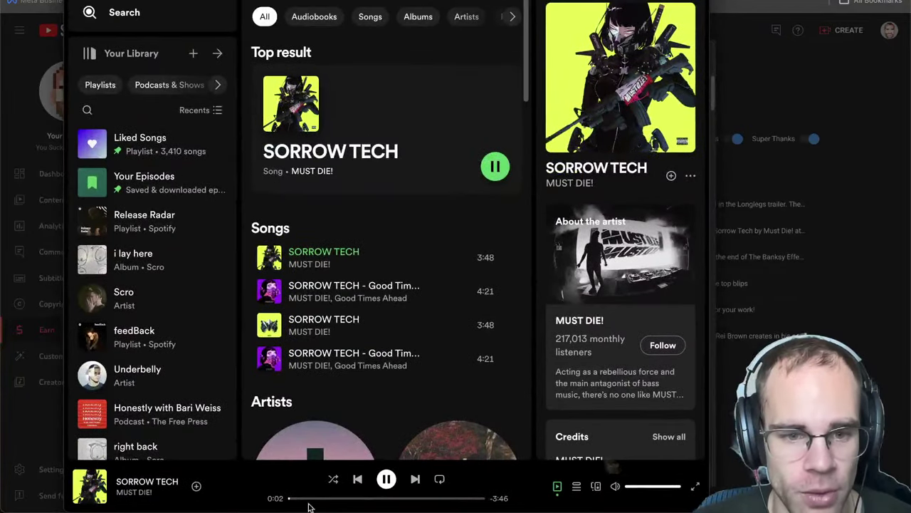
left_click_drag(310, 499, 332, 498)
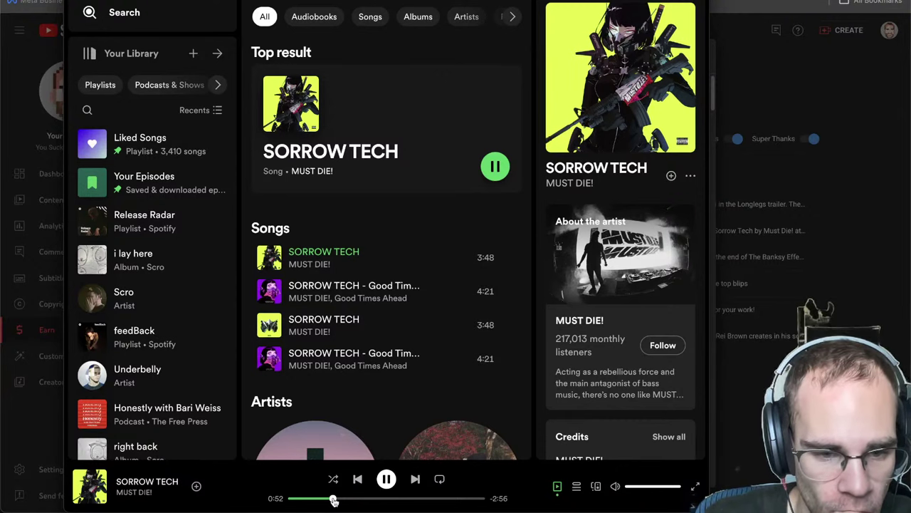
left_click(387, 480)
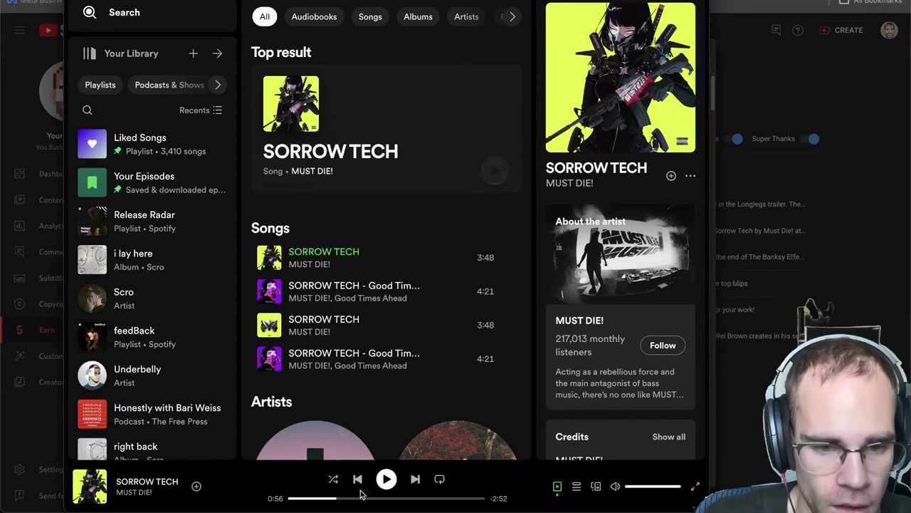
left_click(332, 498)
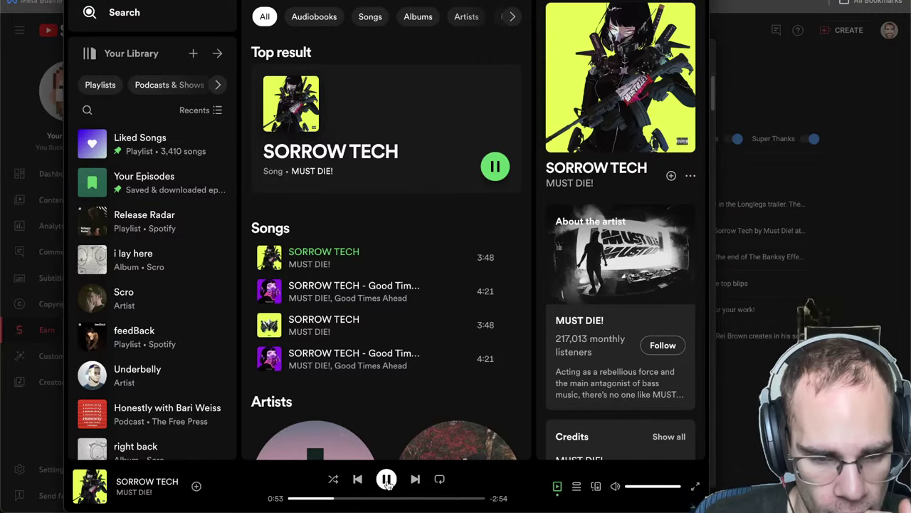
left_click(388, 484)
left_click_drag(586, 0, 499, 0)
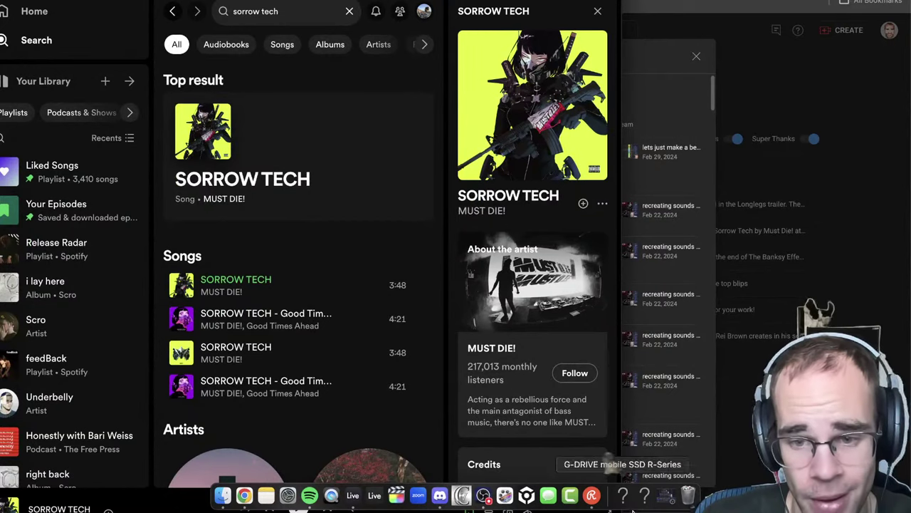
- Switch to Ableton Live, add a new MIDI track, arm it and load Serum onto it
left_click(354, 502)
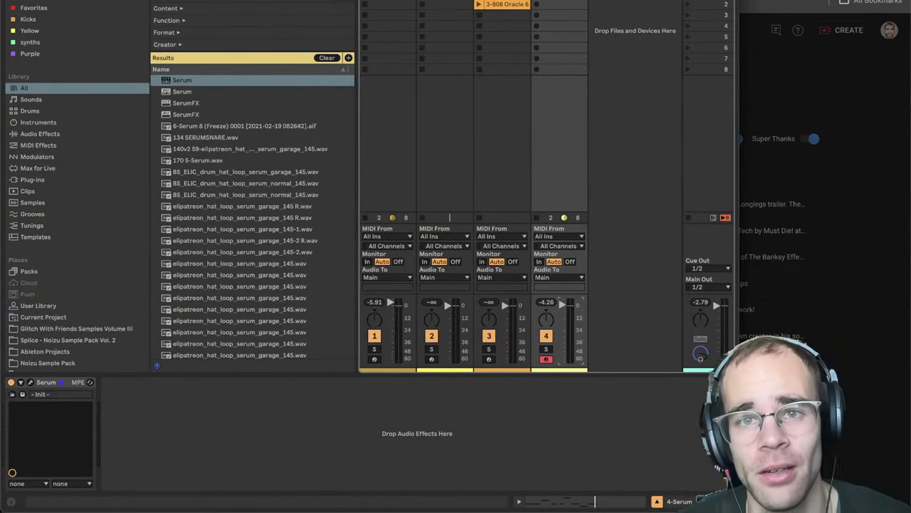
key("super+shift+t")
left_click(603, 359)
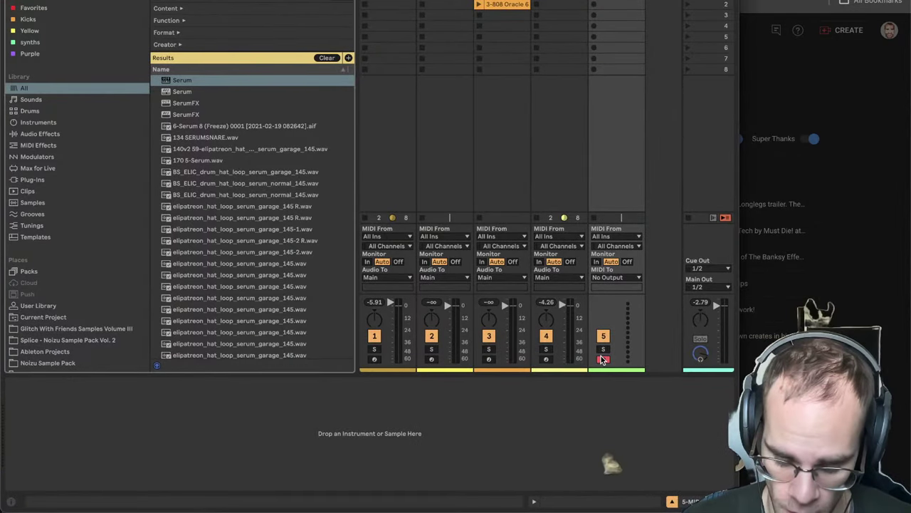
double_click(186, 81)
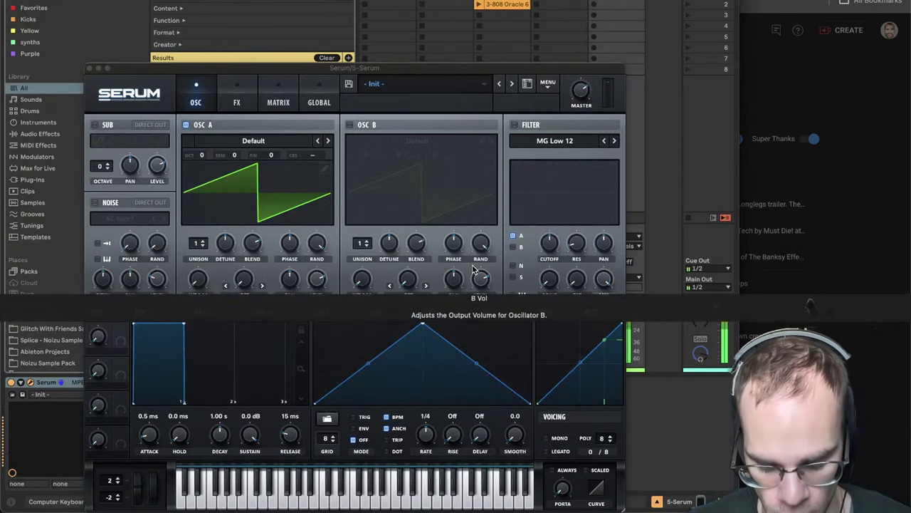
- Try the Analog wavetable Basic Shapes in oscillator A
left_click(257, 141)
mouse_move(255, 162)
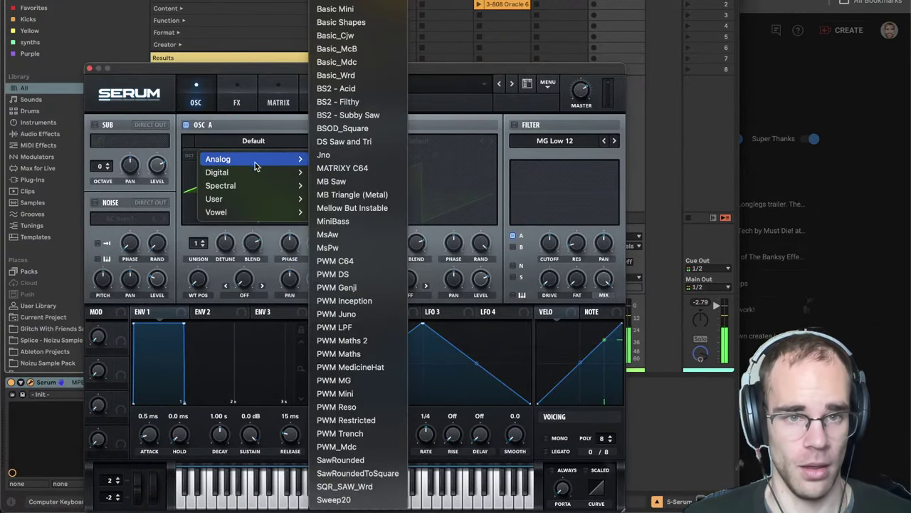
left_click(376, 23)
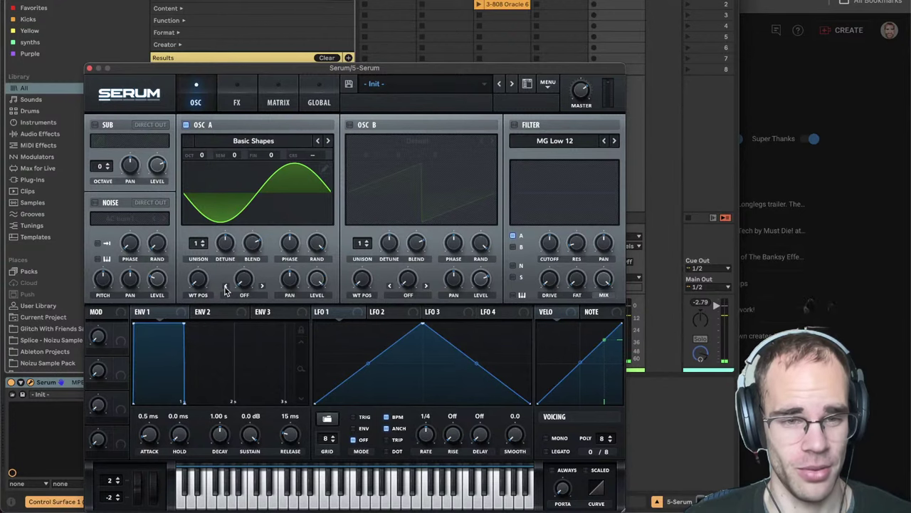
- Load the FFT_Add_2nds wavetable into oscillator A and set its wavetable position to 41
left_click(265, 143)
mouse_move(264, 158)
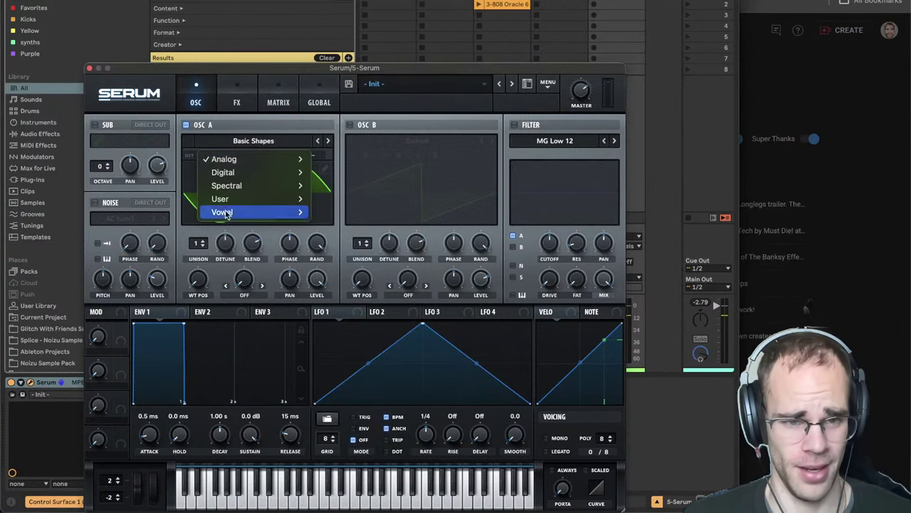
left_click(196, 278)
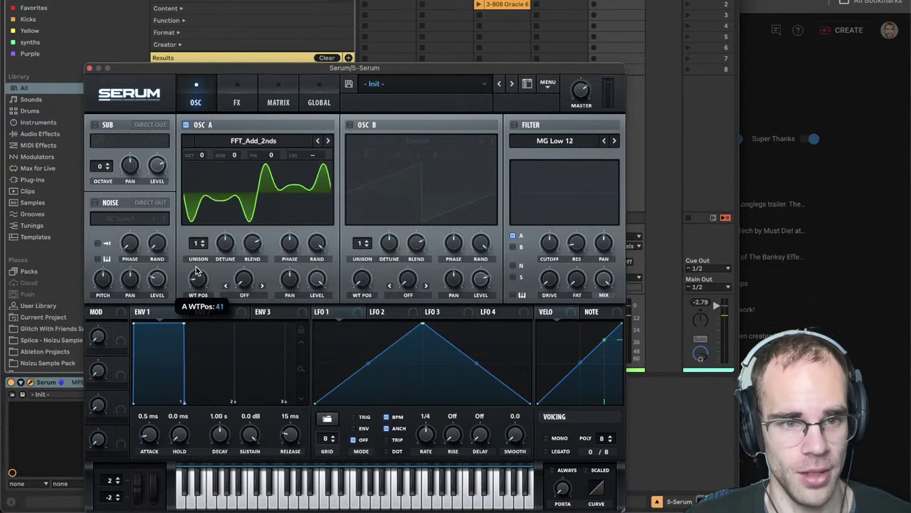
- Add Serum's Distortion effect and set its type to Downsample
left_click(223, 104)
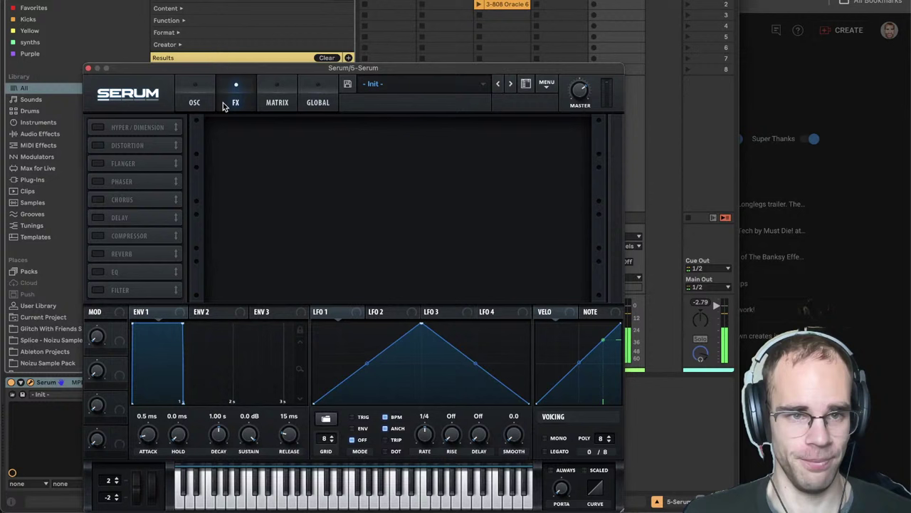
left_click(101, 149)
left_click(283, 138)
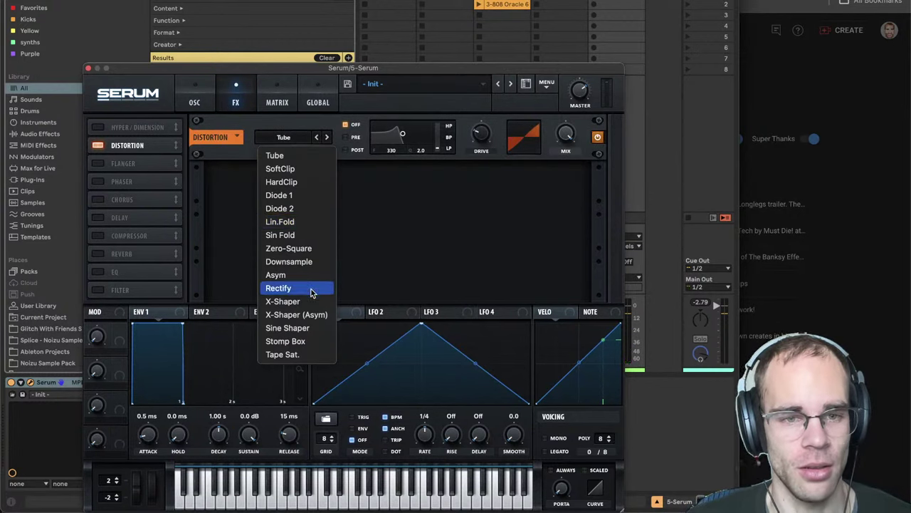
left_click(309, 262)
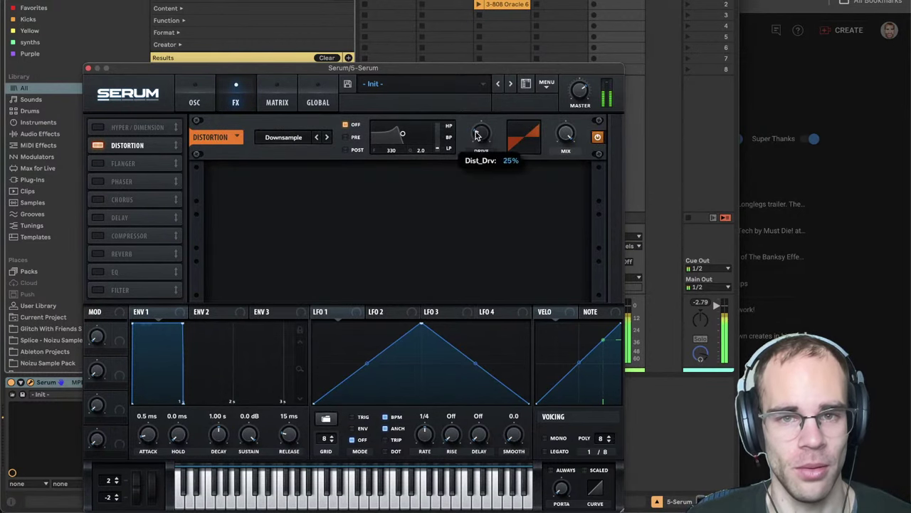
- Assign LFO 1 to oscillator A's level and set the LFO rate to 1/16
left_click(194, 102)
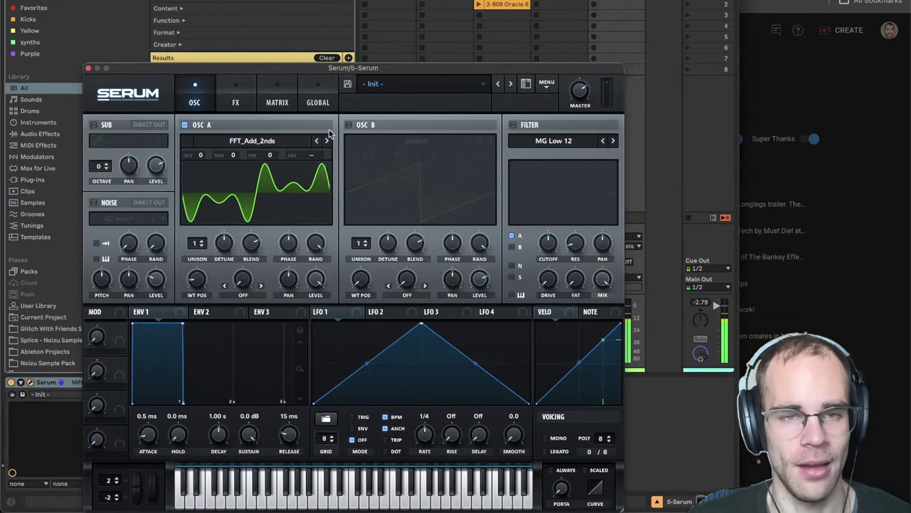
mouse_move(332, 312)
left_mouse_down()
mouse_move(315, 288)
mouse_move(328, 314)
left_mouse_up()
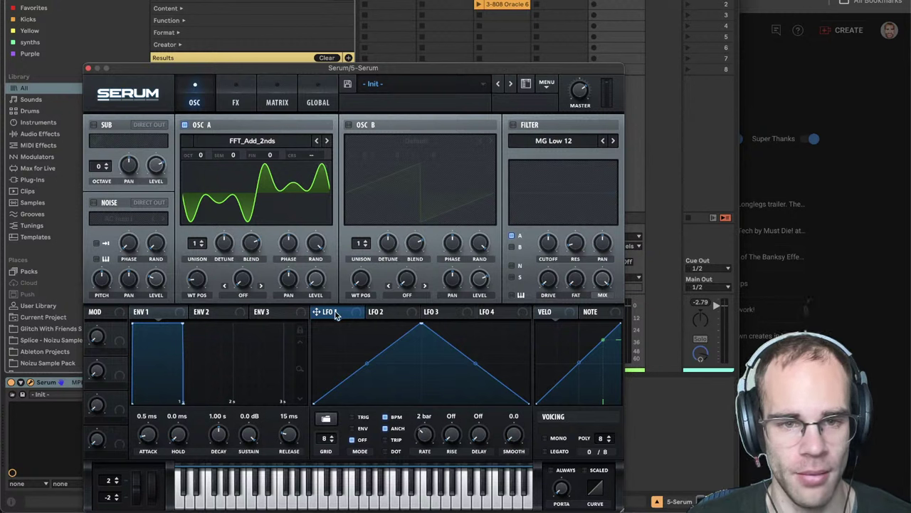
left_click_drag(341, 317, 318, 289)
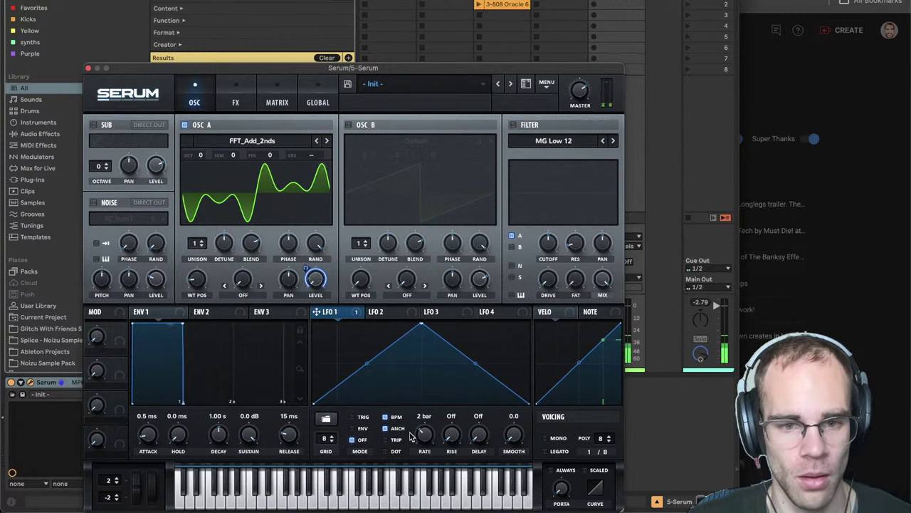
left_click_drag(423, 434, 425, 393)
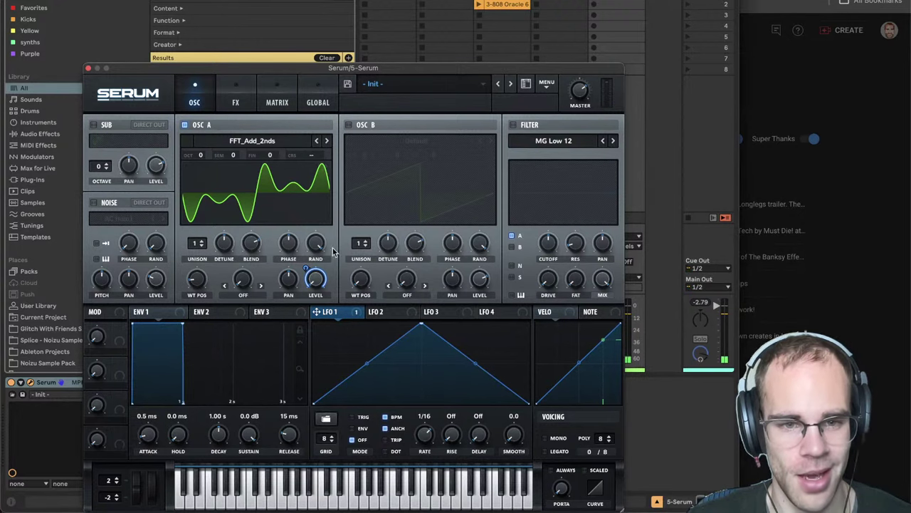
- Assign LFO 1 to oscillator A's pan as well, and turn off its BPM sync with a rate of about 6.3 Hz
left_click_drag(326, 72, 326, 0)
right_click(321, 206)
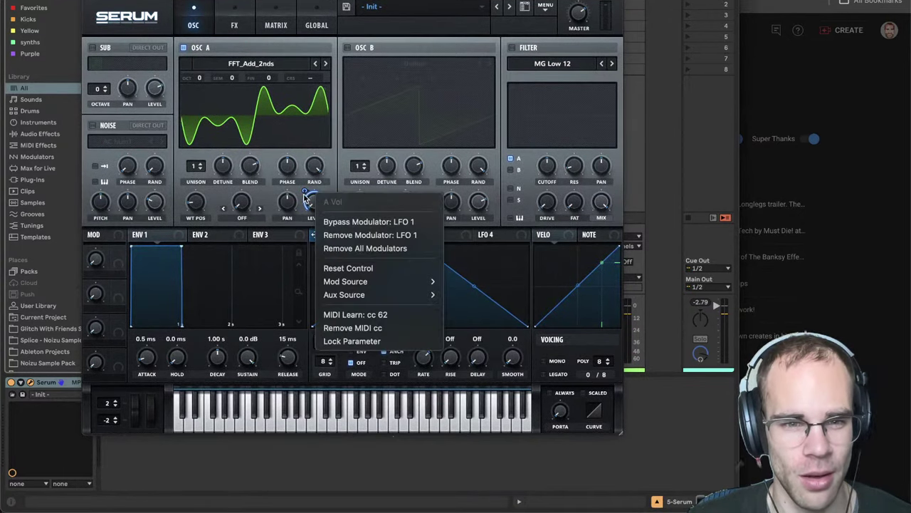
key("Escape")
left_click_drag(324, 235, 288, 205)
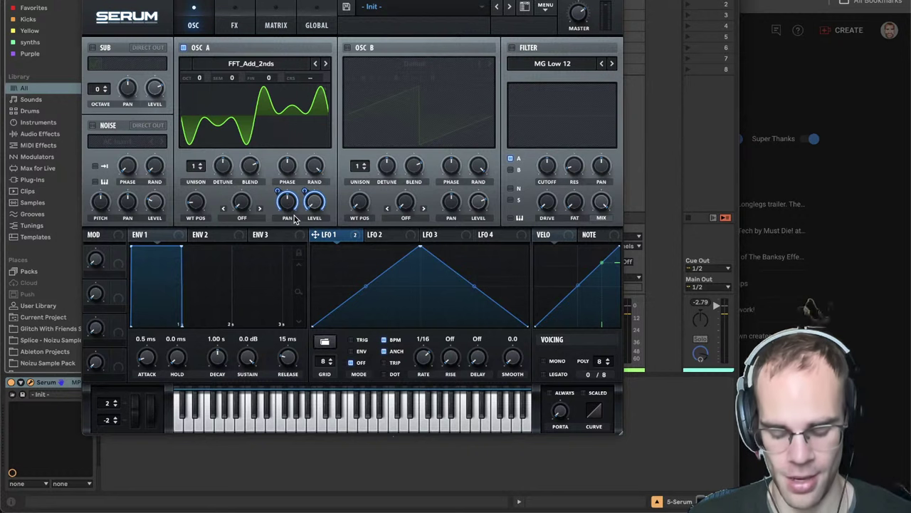
key("a")
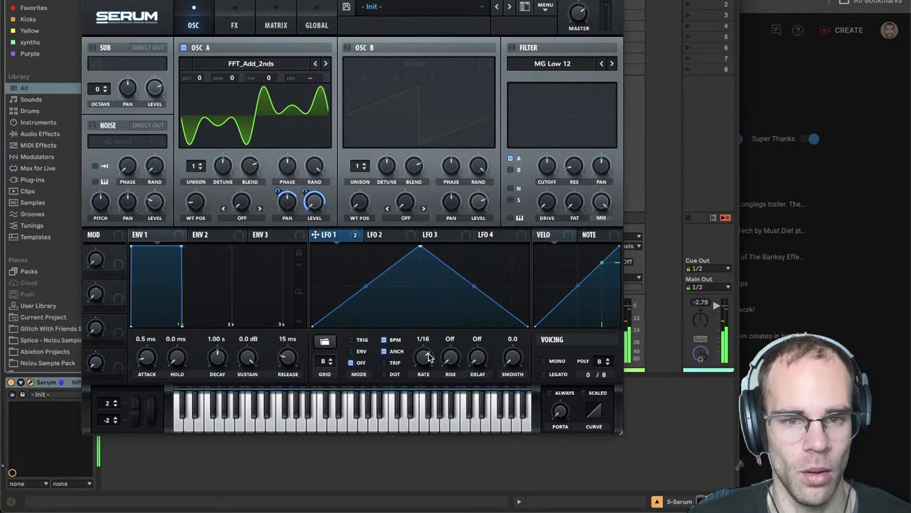
left_click(398, 340)
left_click_drag(424, 357, 416, 394)
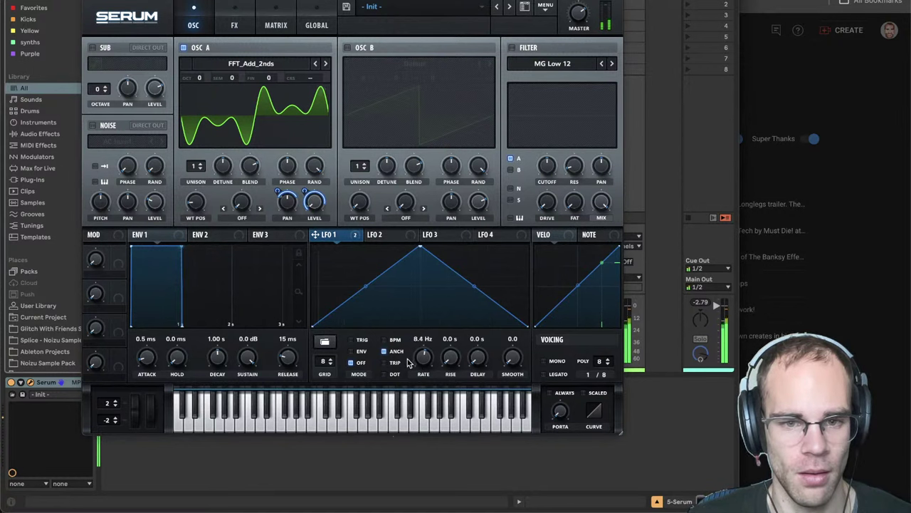
- Add the Hyper/Dimension effect with a Dimension size of 25% and enable the sine sub oscillator
left_click(223, 23)
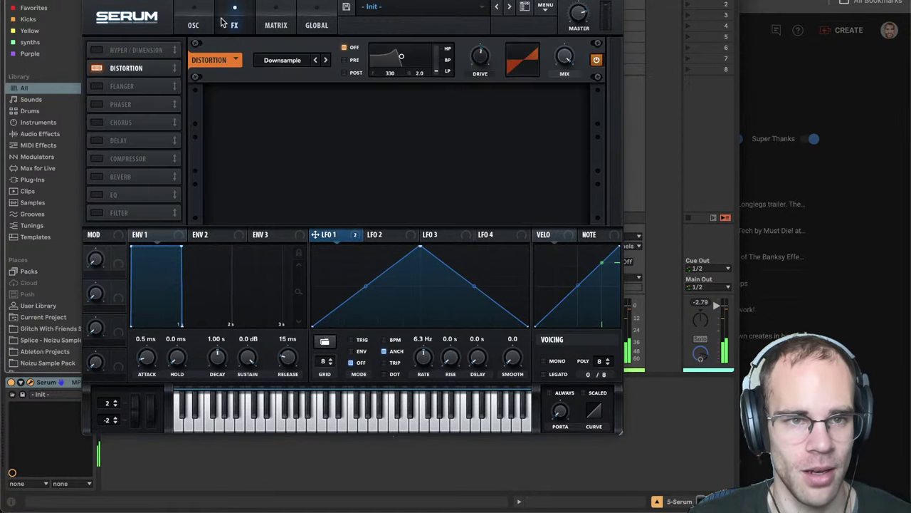
left_click_drag(564, 57, 566, 27)
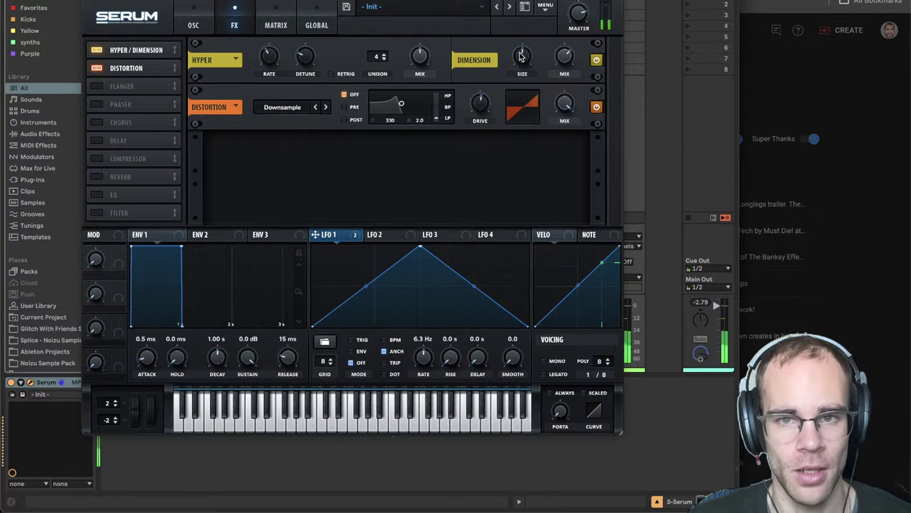
left_click_drag(521, 54, 516, 62)
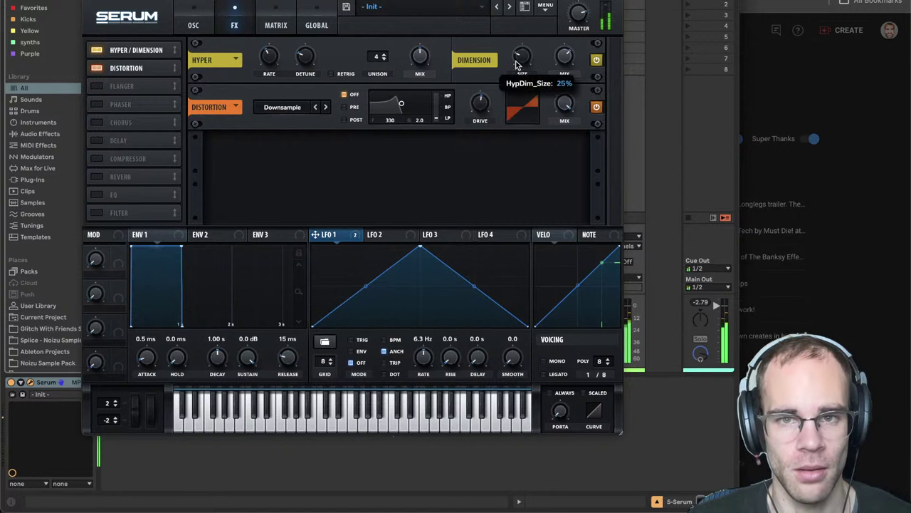
left_click(200, 26)
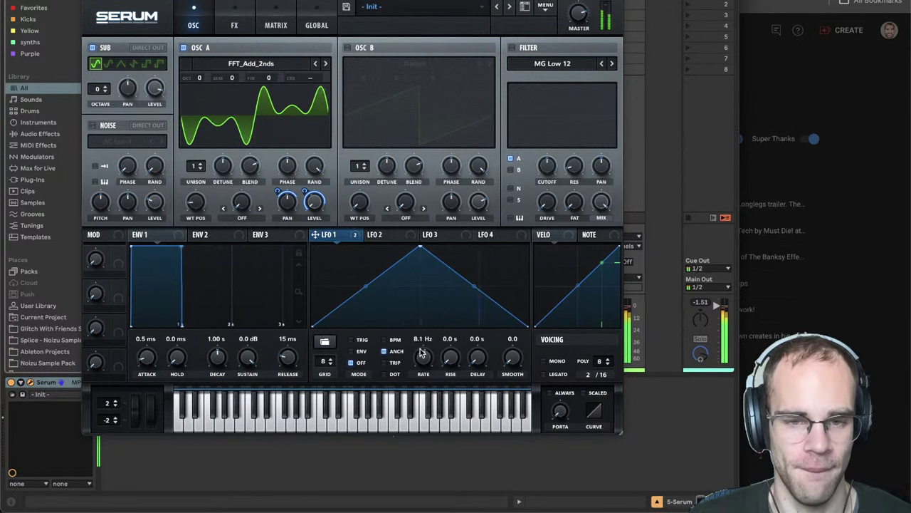
- Bring up the stream chat and read through the recent viewer messages about the requested sound
key("super+Tab")
key("super+Tab")
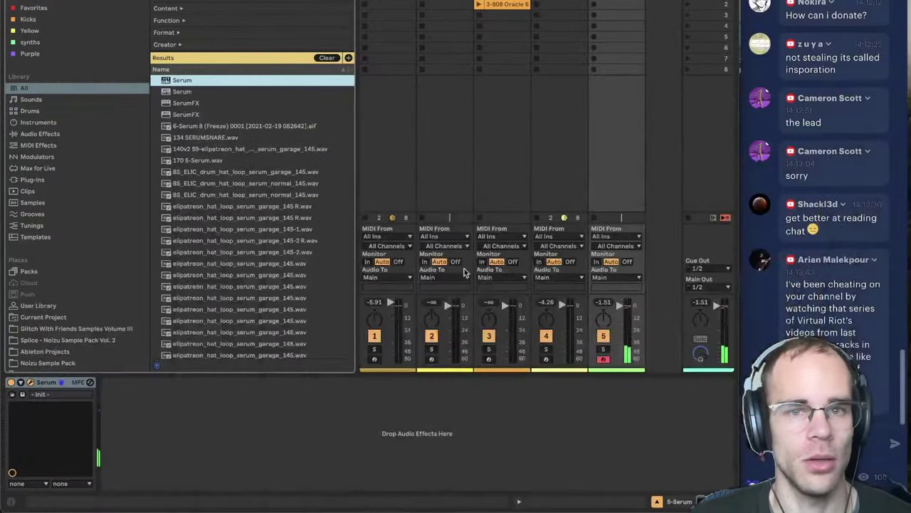
left_click(627, 393)
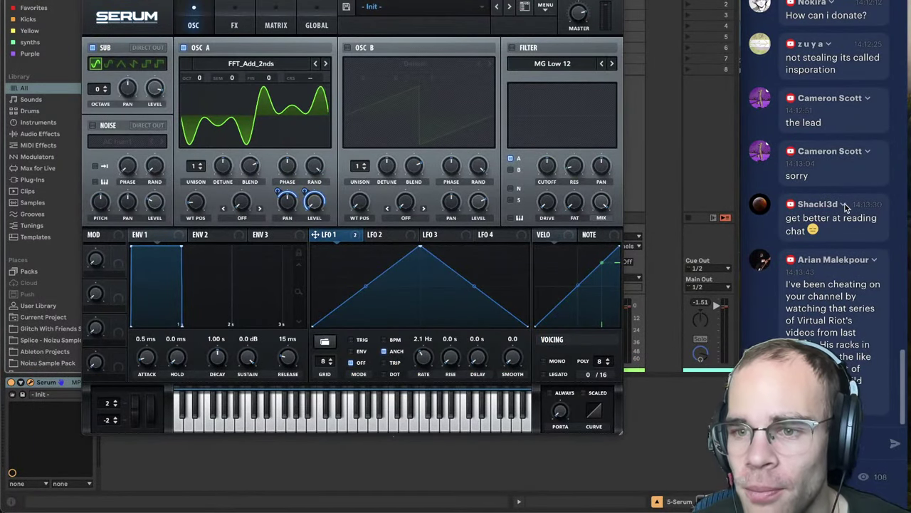
scroll(843, 214, "down", 1)
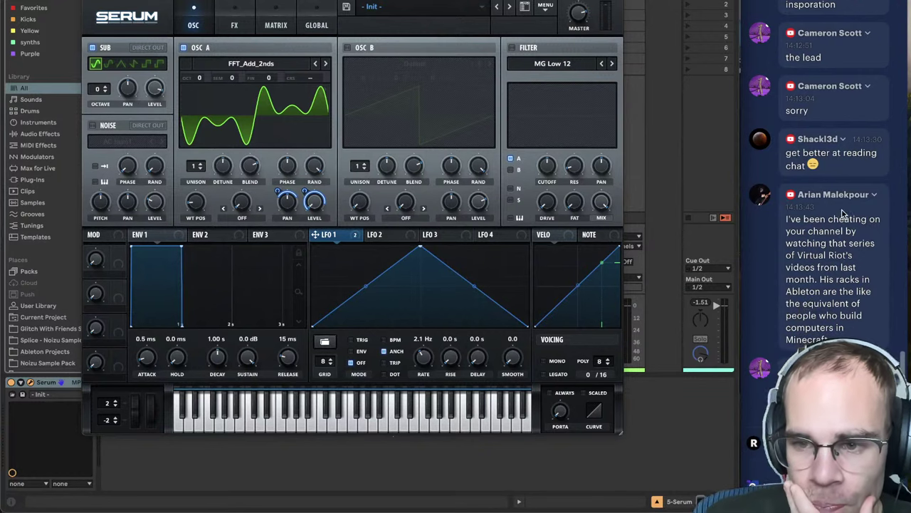
scroll(848, 206, "up", 2)
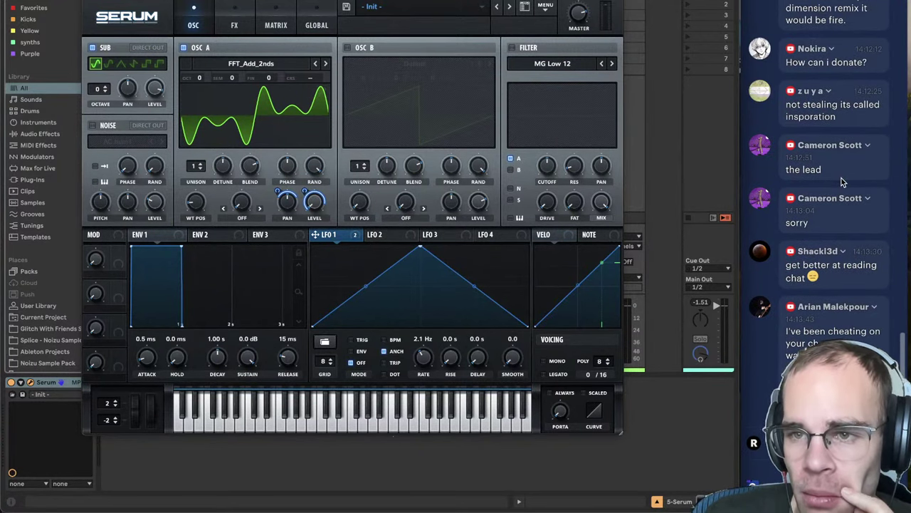
scroll(841, 178, "up", 1)
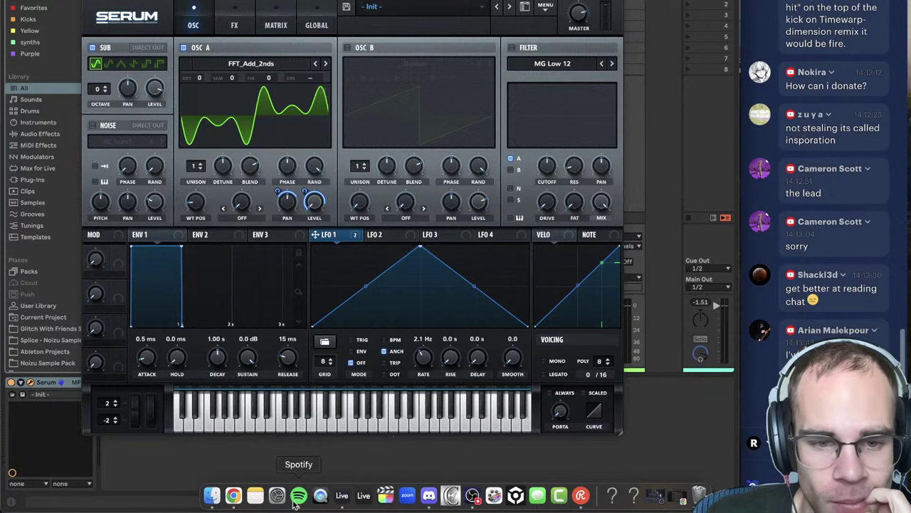
- Switch to Spotify and listen to SORROW TECH by MUST DIE! around 0:55
left_click(295, 502)
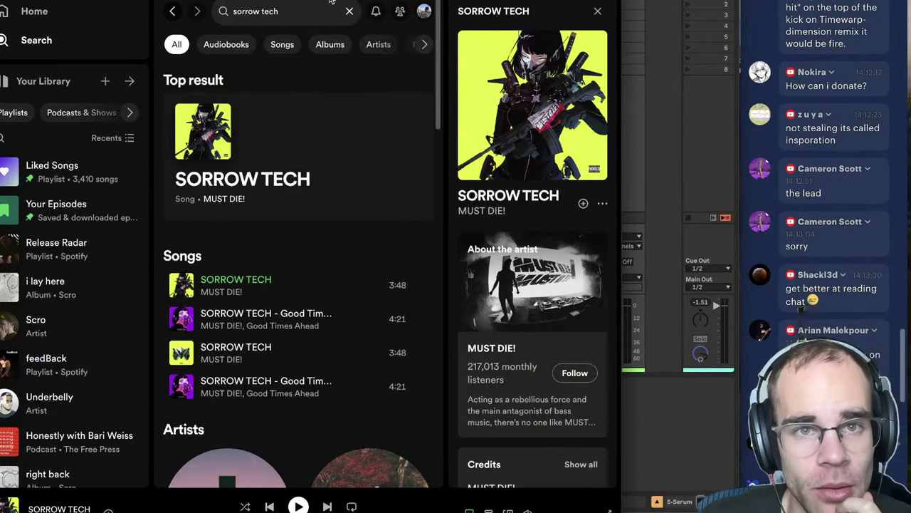
left_click_drag(319, 28, 364, 0)
left_click(286, 499)
key("space")
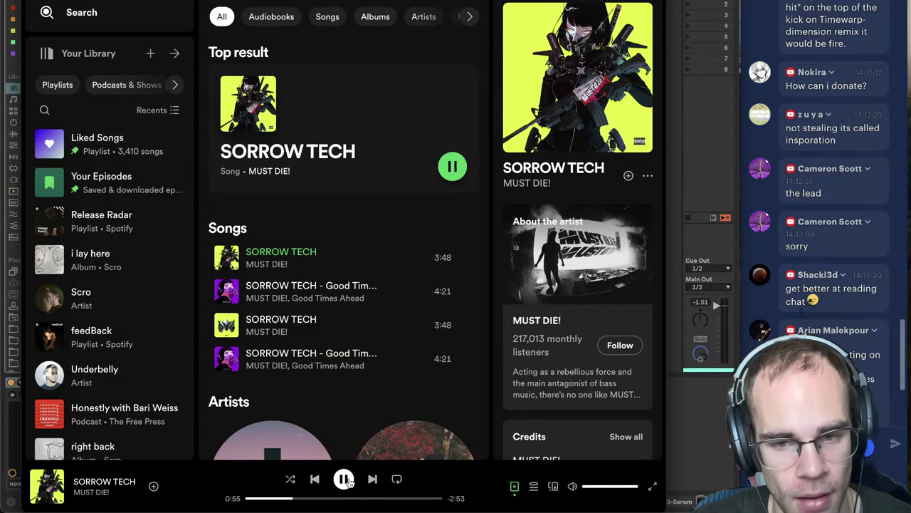
- Return to Ableton Live, add another MIDI track and load a fresh Serum instance onto it
left_click(705, 450)
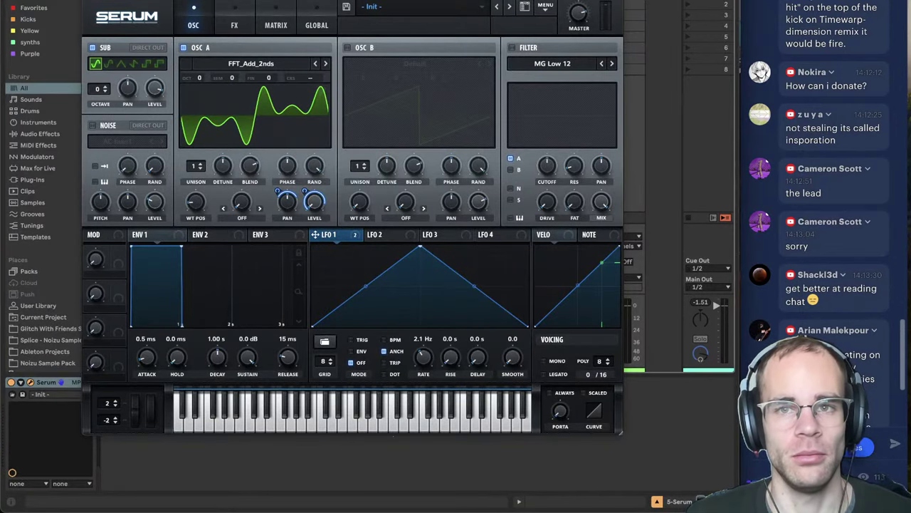
left_click(673, 331)
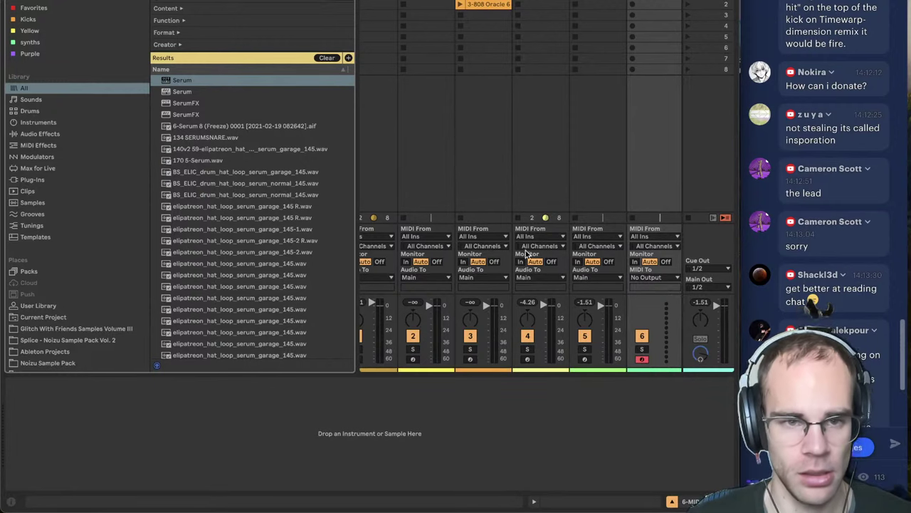
double_click(199, 92)
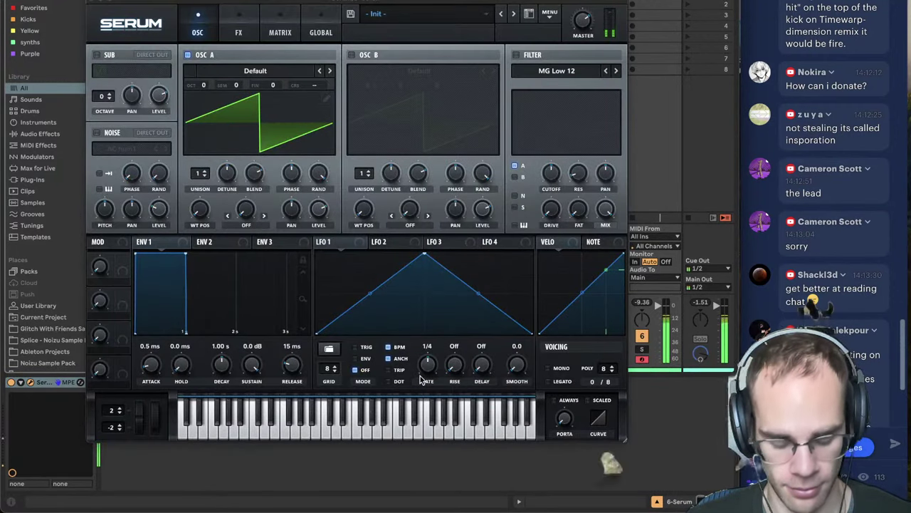
- Audition Serum's default saw with the computer keyboard, shifting the octave down and back up
key("z")
key("f")
key("g")
key("h")
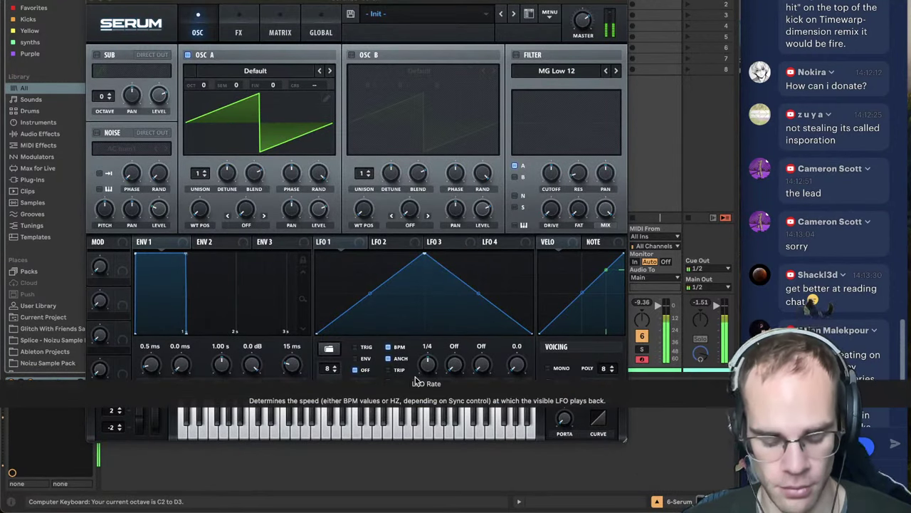
key("x")
key("j")
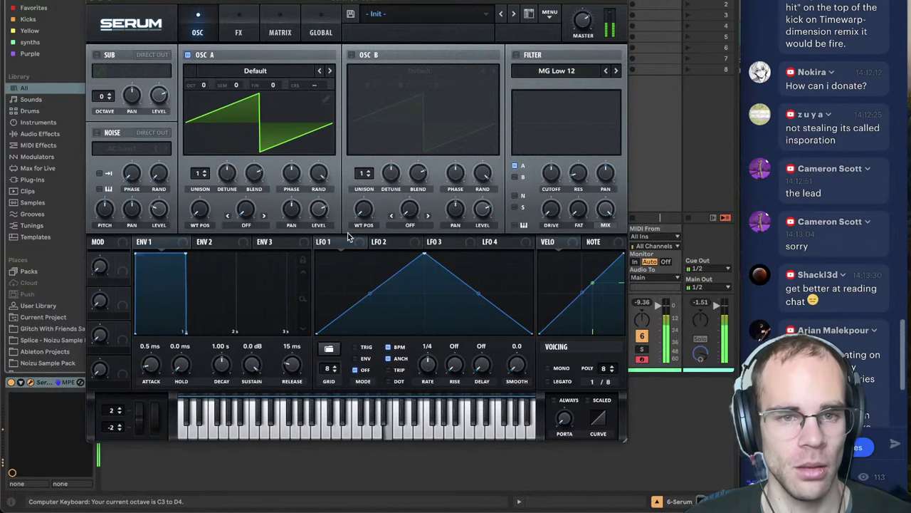
- Redraw LFO 1 as a square, high for the first half and zero for the second, and assign it to oscillator A's coarse pitch
mouse_move(332, 256)
left_mouse_down()
mouse_move(370, 254)
mouse_move(436, 337)
mouse_move(518, 336)
left_mouse_up()
left_click_drag(425, 279, 423, 253)
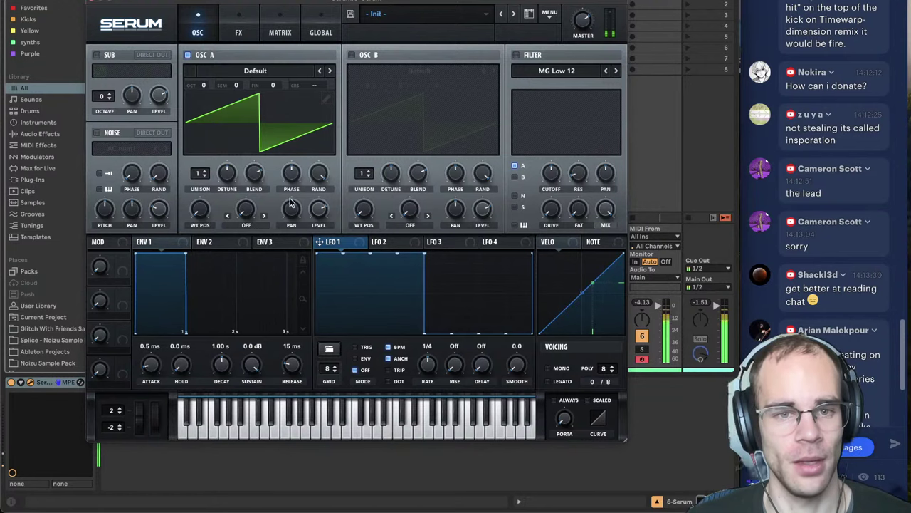
left_click_drag(320, 242, 313, 86)
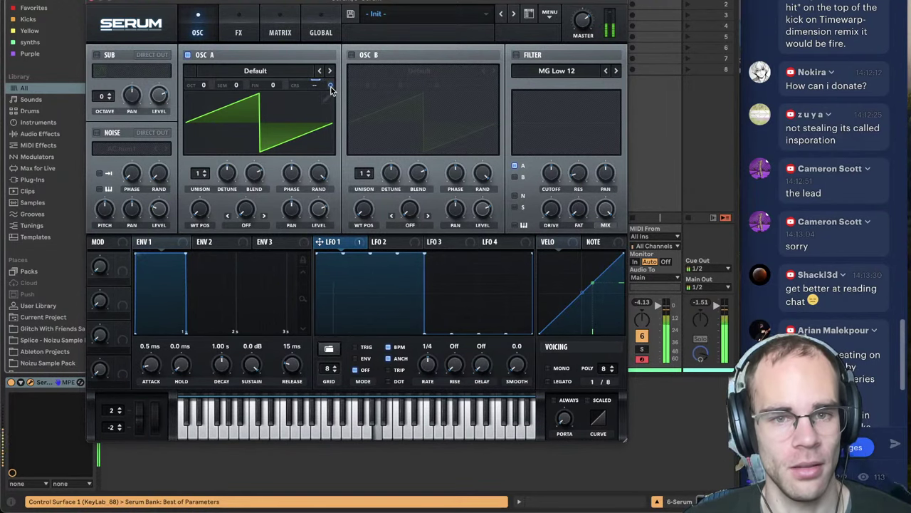
- Set LFO 1 to ENV mode with a 1/8 rate, and give oscillator A 9 unison voices
left_click(354, 359)
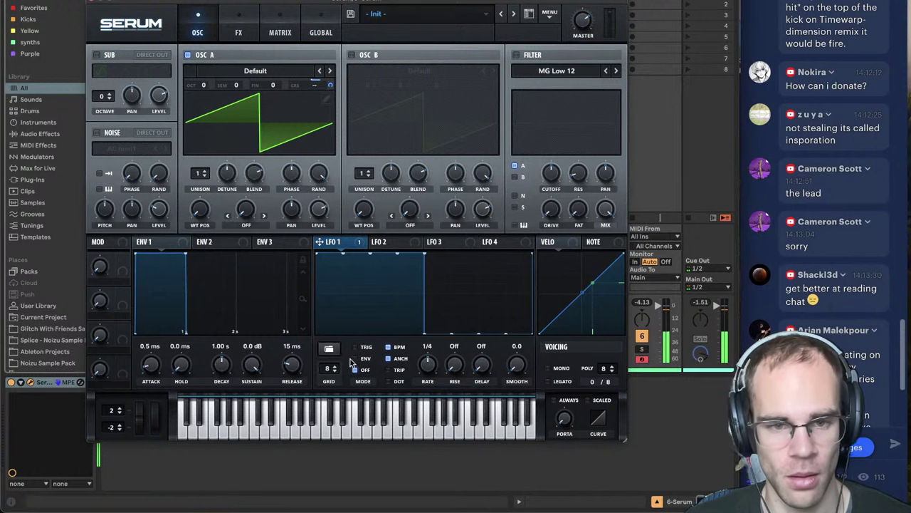
left_click_drag(430, 365, 431, 356)
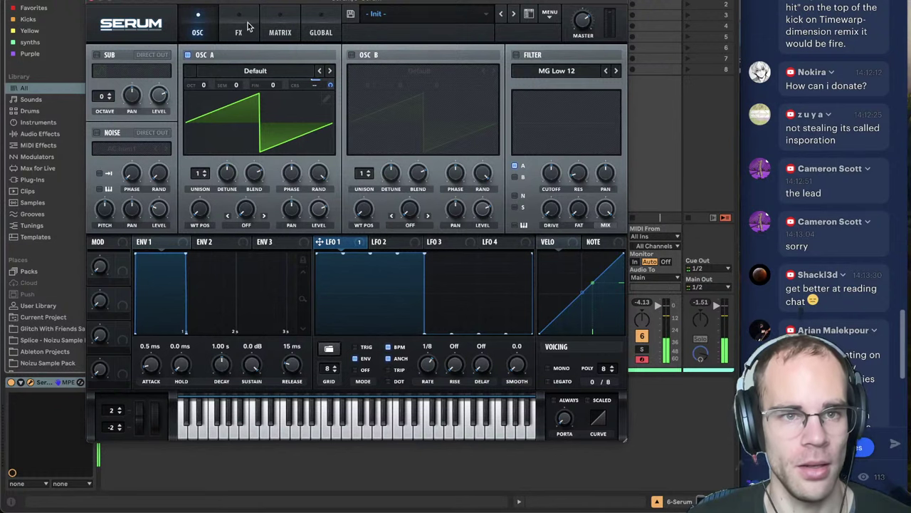
left_click_drag(195, 172, 196, 142)
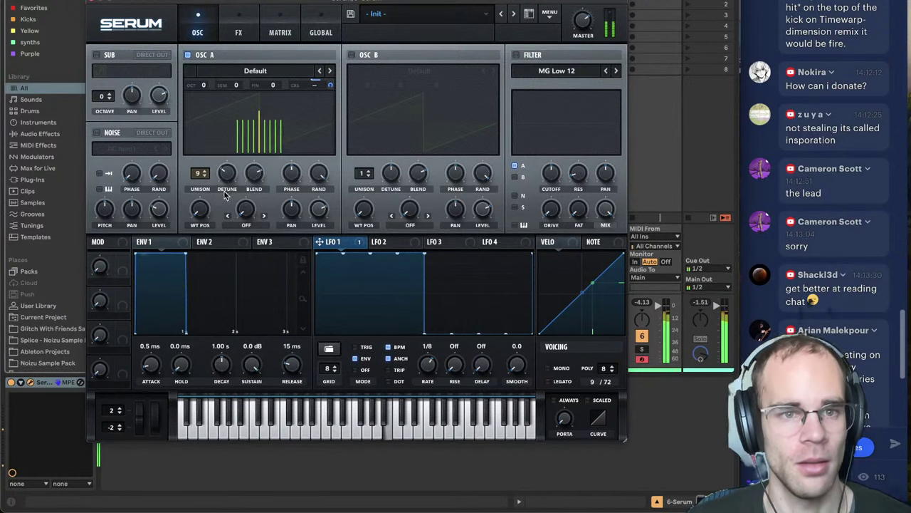
- Build an effects chain of Hyper/Dimension, Tube Distortion with 69% drive, and a multiband Compressor
left_click(236, 30)
left_click(104, 58)
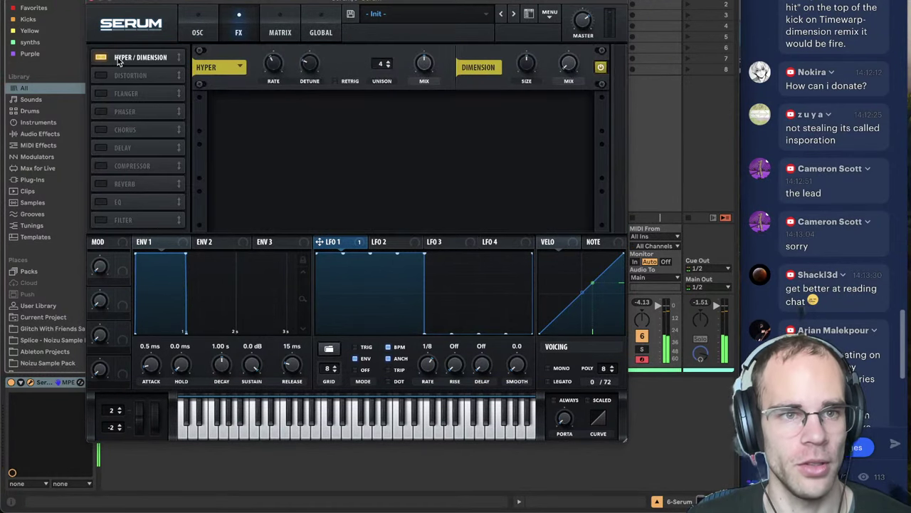
left_click(105, 59)
left_click(102, 57)
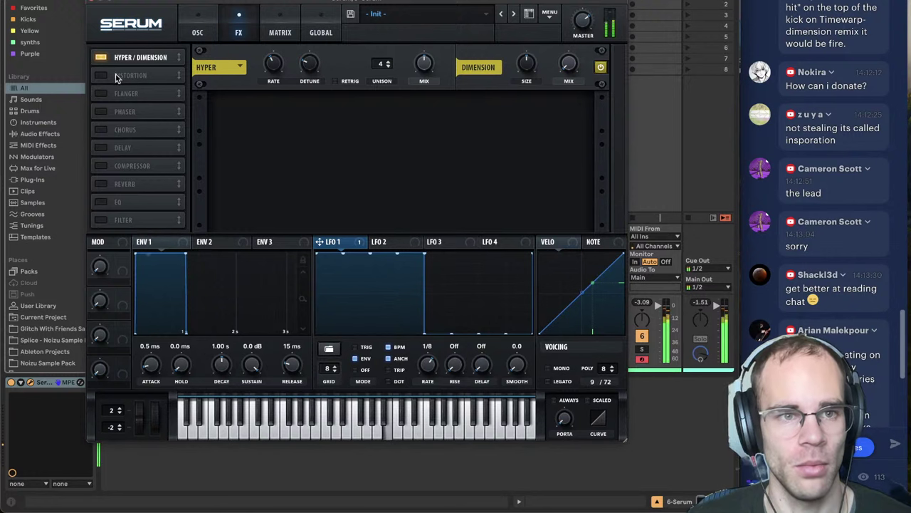
left_click(103, 75)
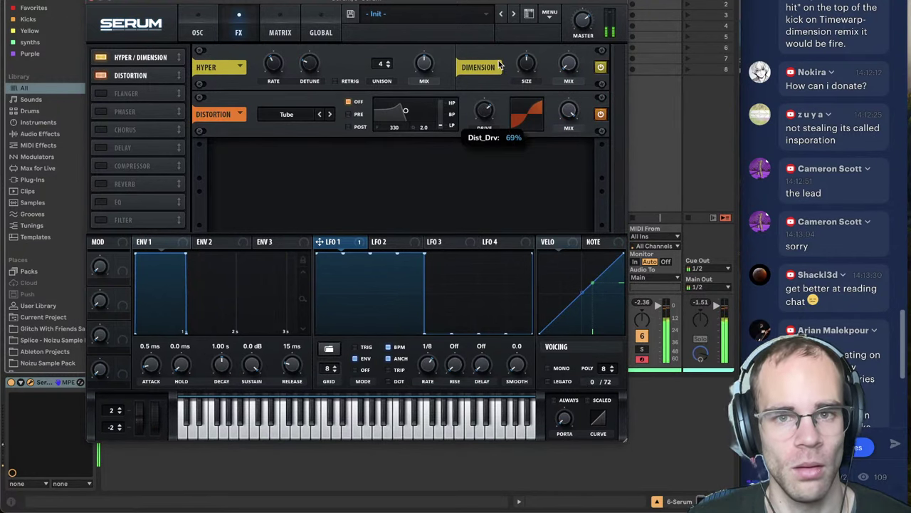
left_click(104, 165)
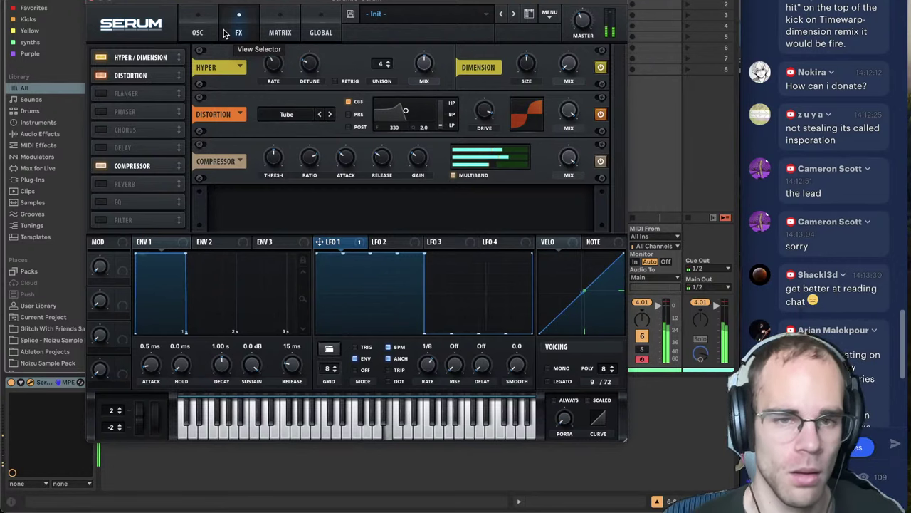
- Add a Filter effect of the Reverb type and place it before the Compressor in the effects chain
left_click(110, 220)
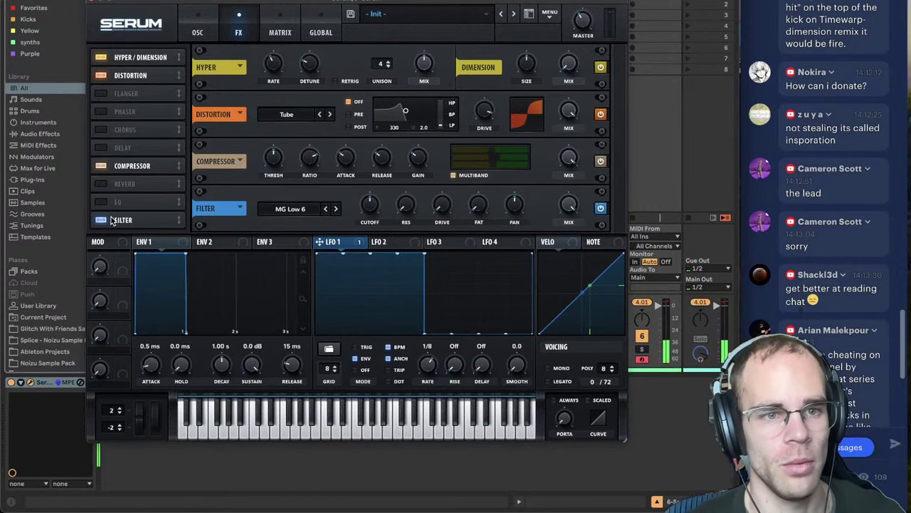
left_click(288, 206)
mouse_move(299, 266)
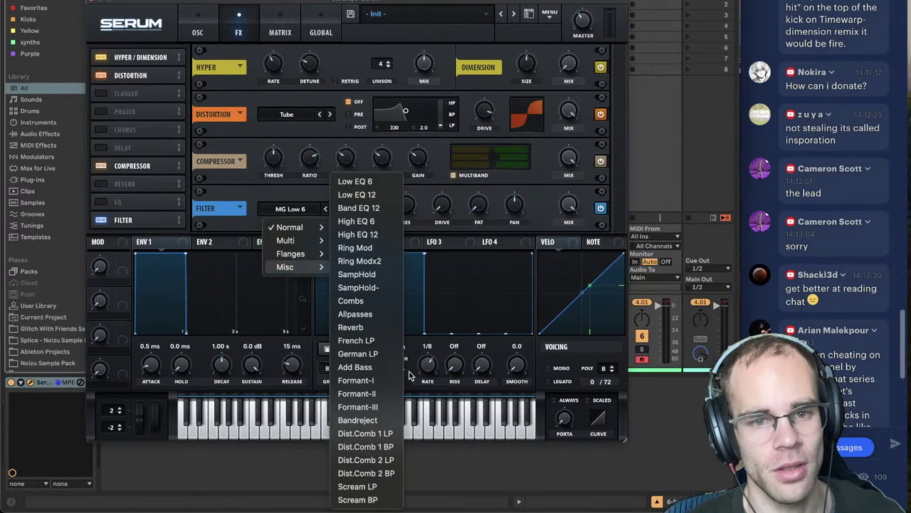
left_click(350, 326)
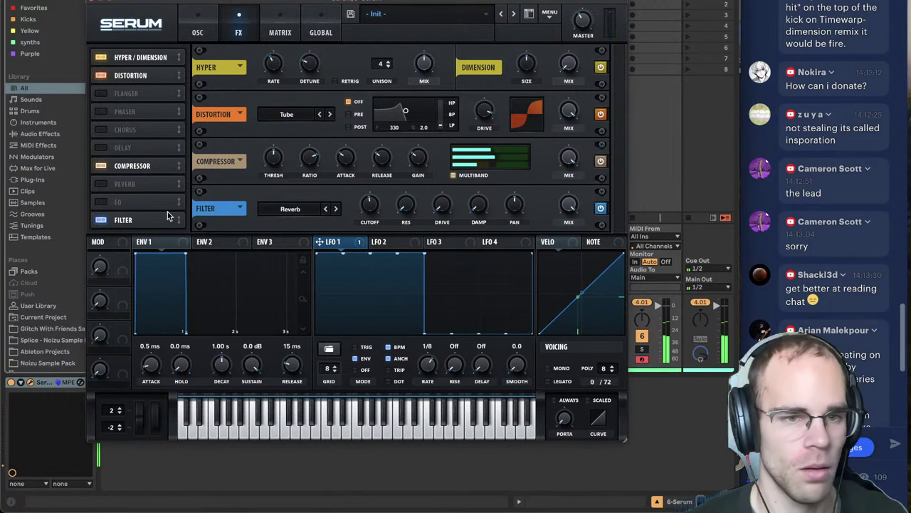
left_click_drag(169, 215, 152, 168)
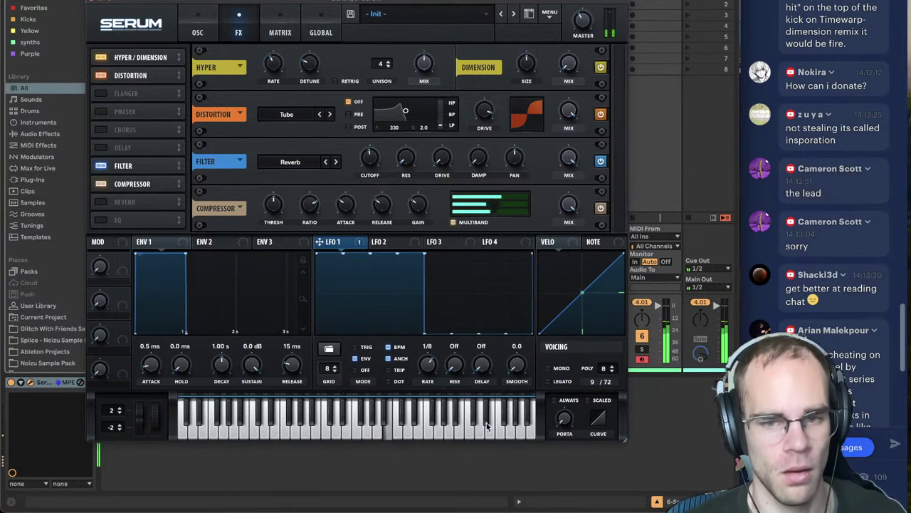
- Switch to Spotify to listen to the SORROW TECH reference, pause it, and return to Ableton Live
left_click(301, 499)
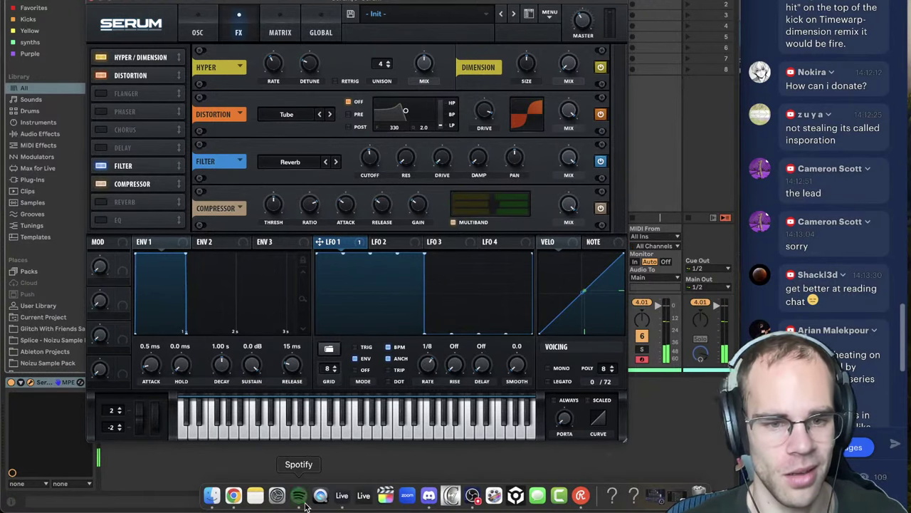
key("space")
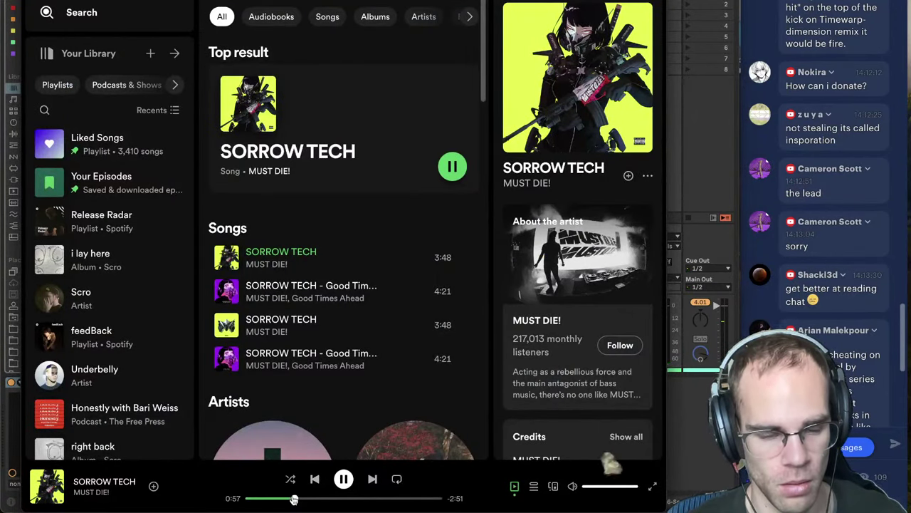
key("space")
left_click(702, 441)
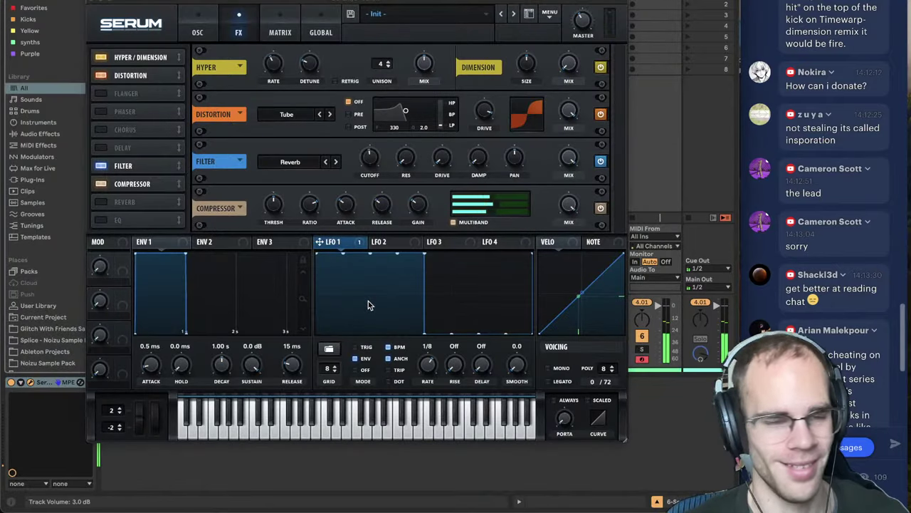
- Raise the Tube distortion's drive and adjust oscillator A's unison detune
left_click(201, 30)
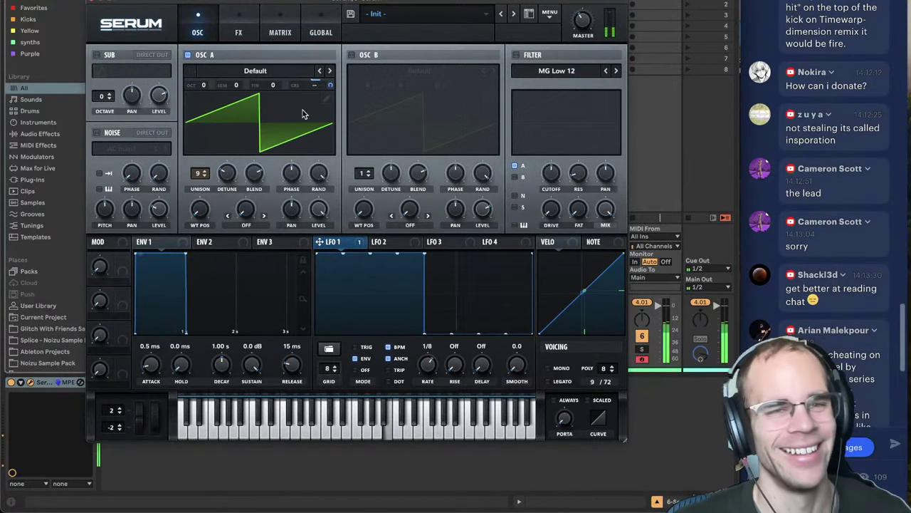
left_click(239, 29)
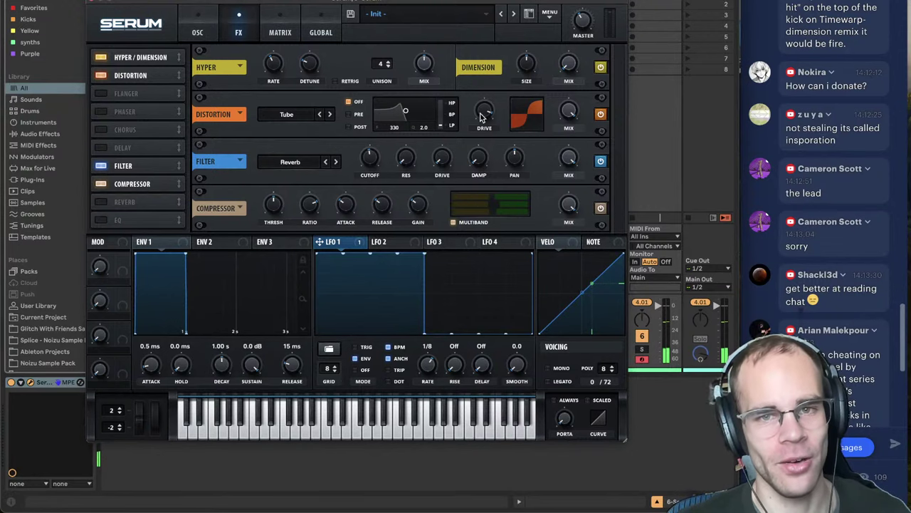
left_click(192, 24)
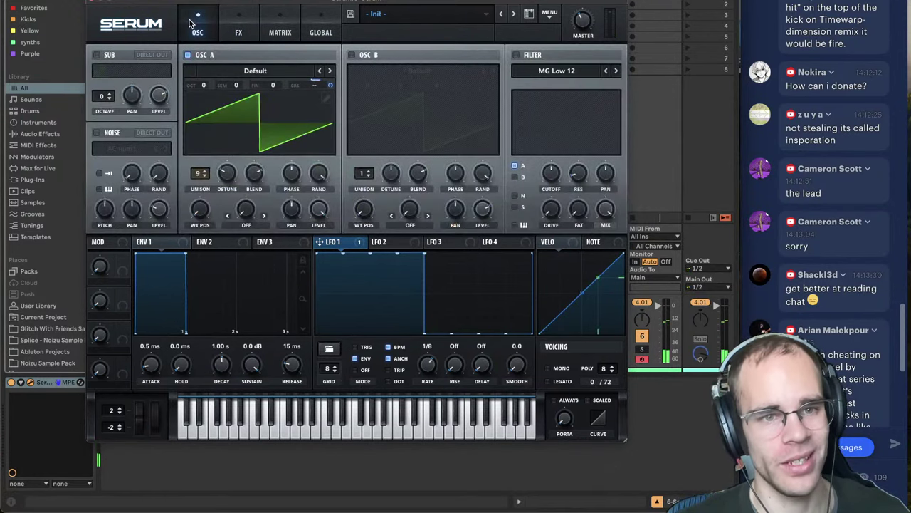
left_click_drag(225, 180, 224, 159)
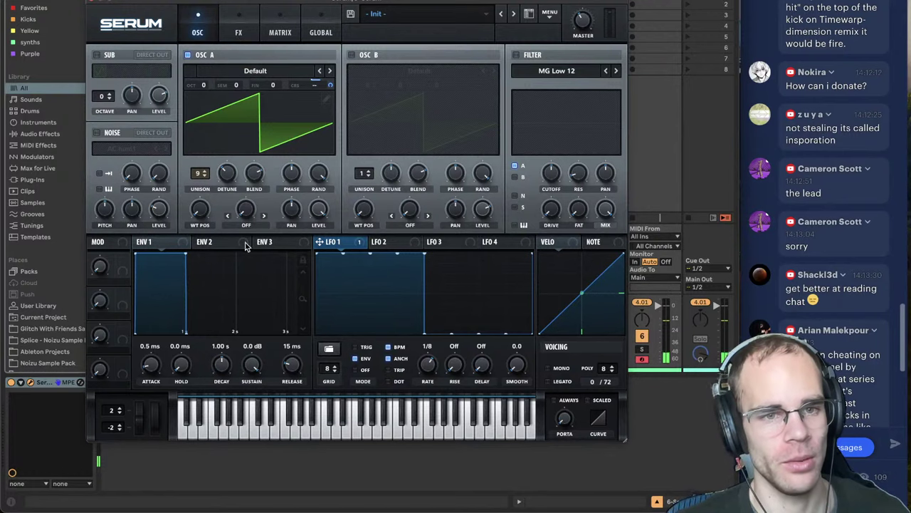
left_click(238, 28)
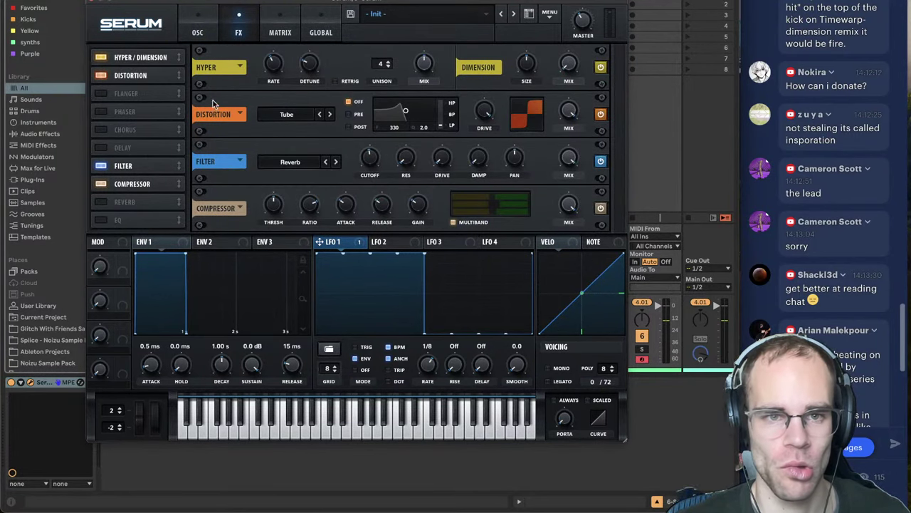
left_click(307, 115)
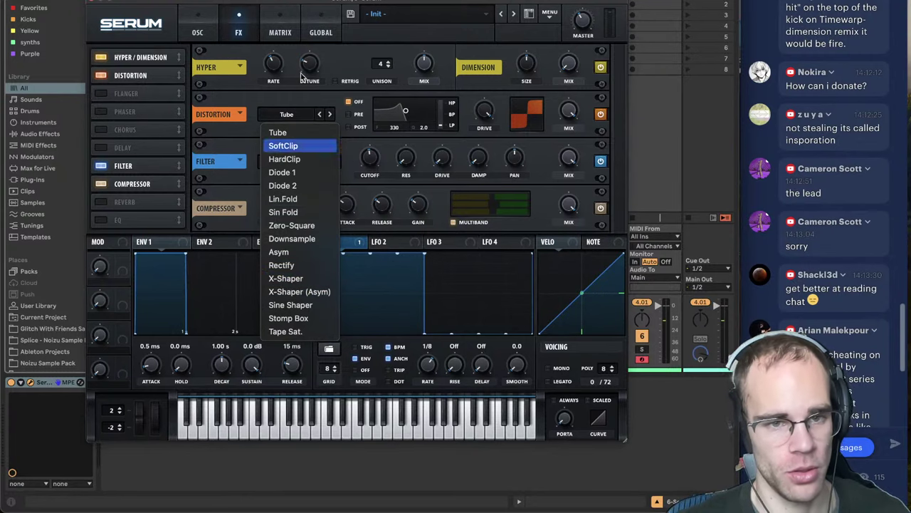
left_click(193, 36)
- Load the Basic Shapes wavetable as a pulse wave in oscillator A, and raise the Dimension mix and the Reverb filter's cutoff
left_click(196, 32)
left_click(255, 71)
mouse_move(228, 89)
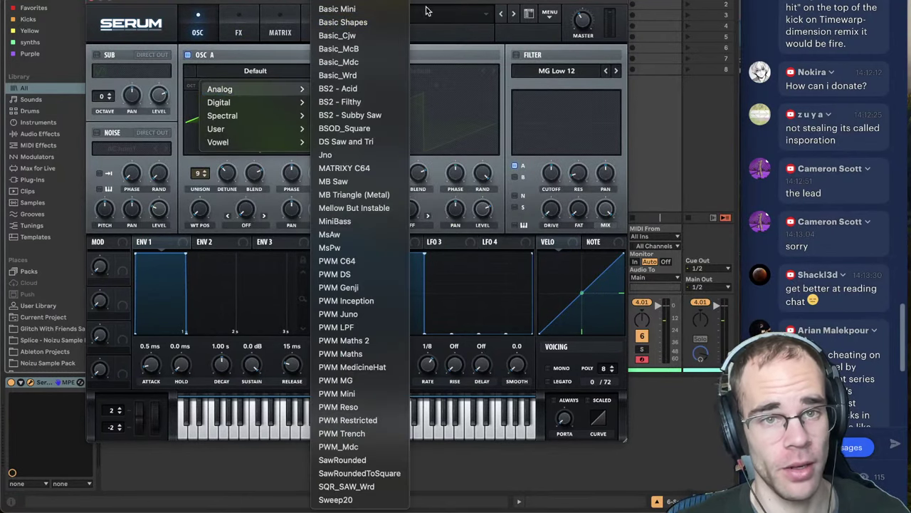
left_click(397, 24)
mouse_move(199, 208)
left_mouse_down()
mouse_move(199, 189)
mouse_move(201, 201)
left_mouse_up()
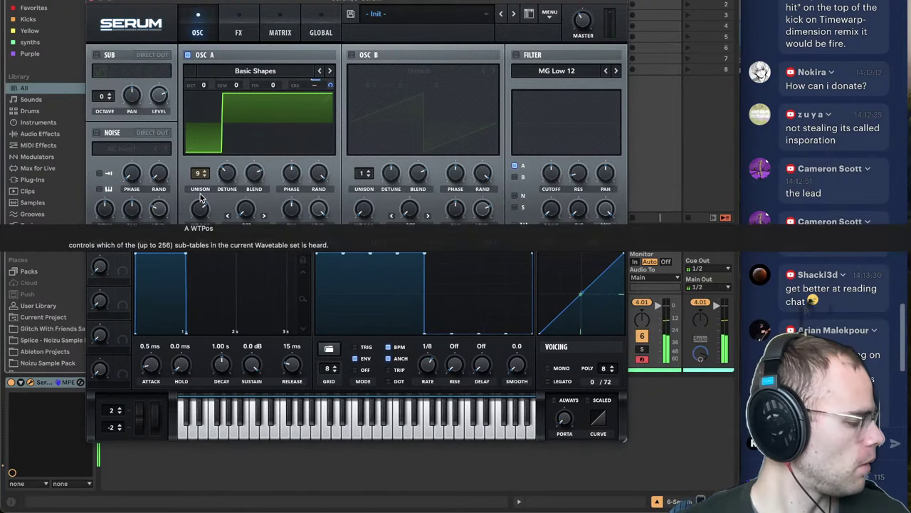
left_click(239, 29)
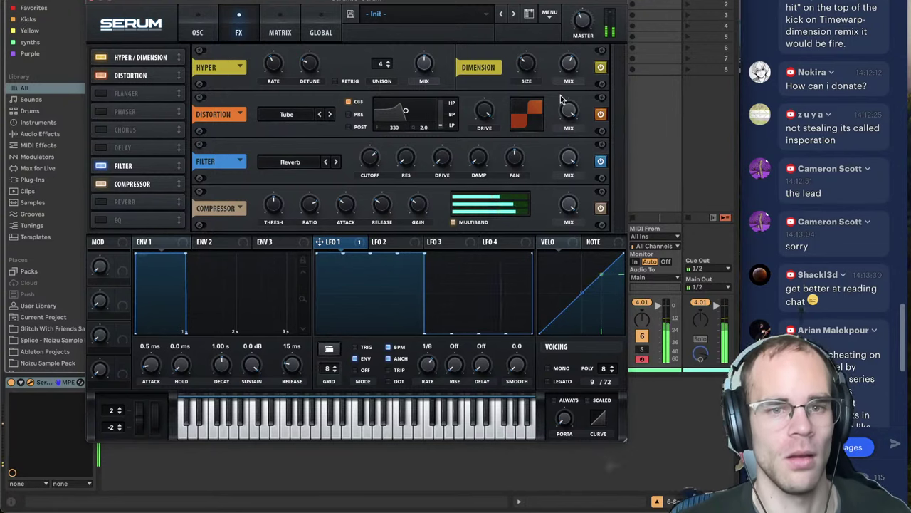
- Switch to Spotify, replay SORROW TECH from 0:54, pause it, and return to Ableton Live
left_click(301, 496)
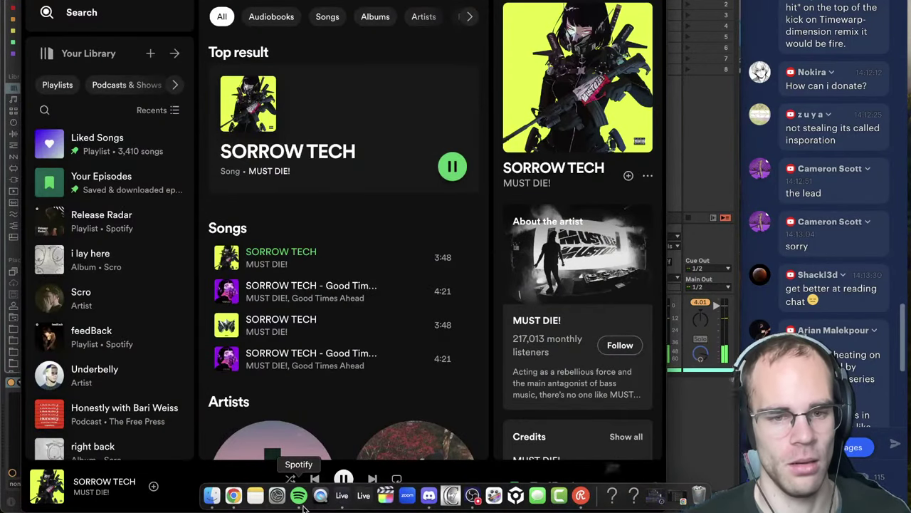
left_click(291, 499)
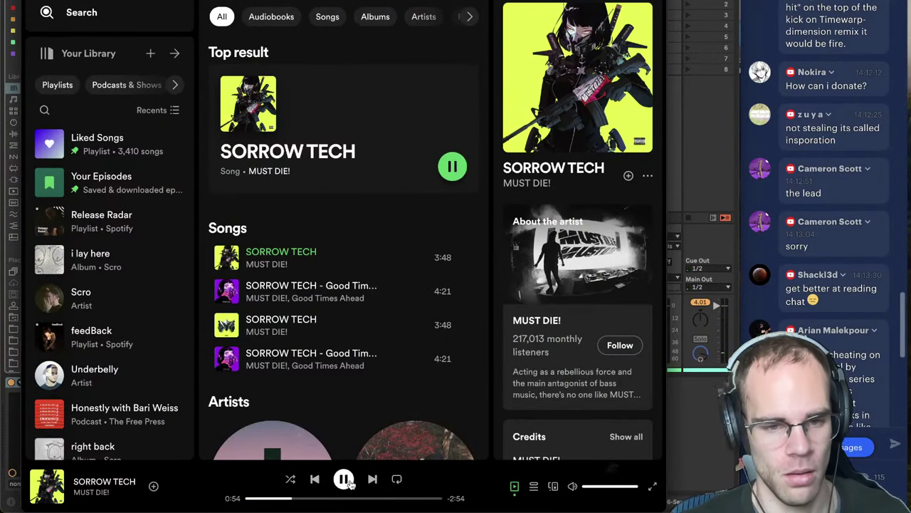
left_click(344, 479)
key("super+Tab")
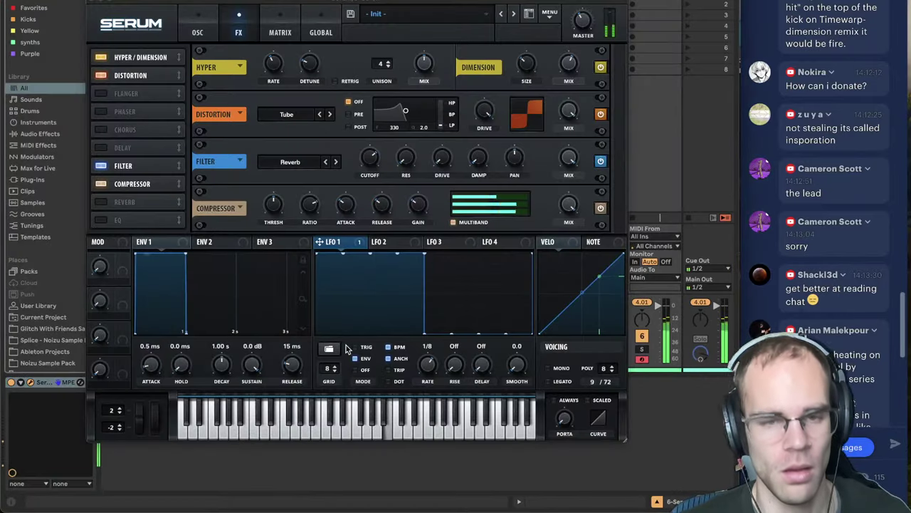
- Enable oscillator B one octave down, comparing the sound with and without it
left_click(194, 19)
left_click(351, 54)
left_click_drag(367, 85, 367, 96)
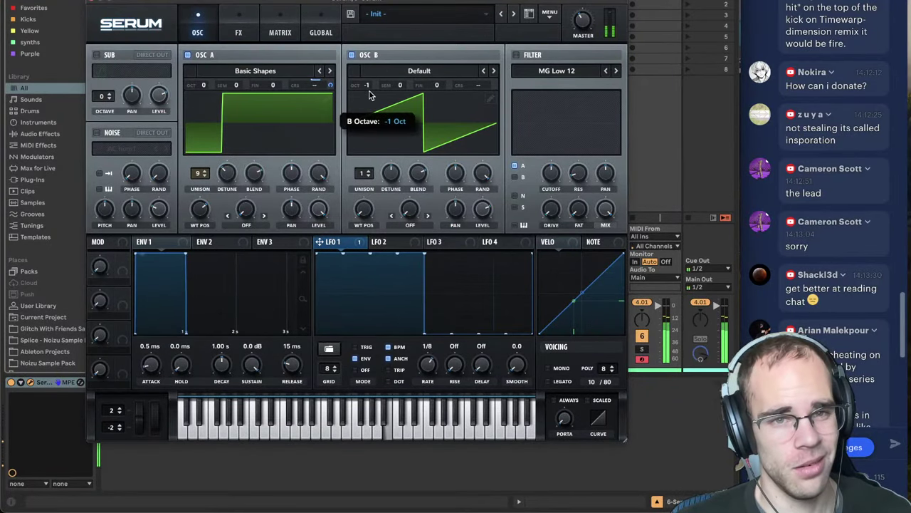
left_click(351, 55)
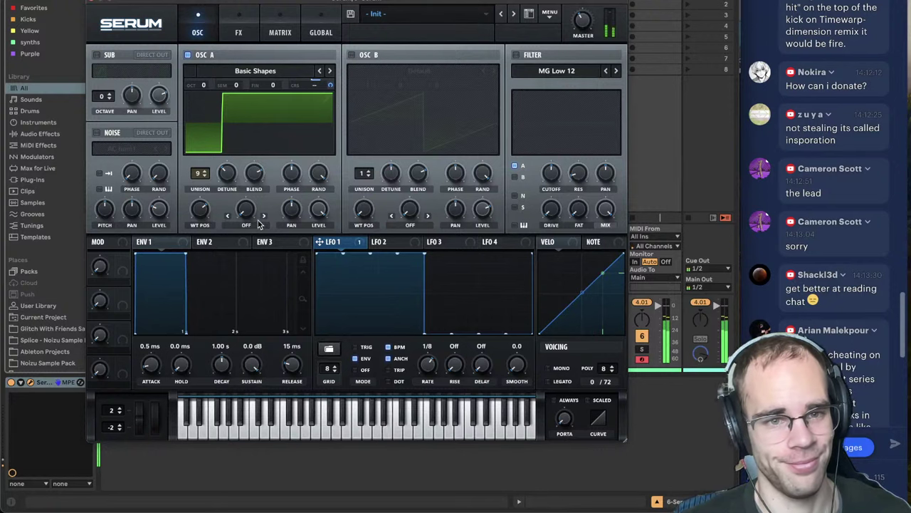
left_click(351, 55)
- Load Basic Shapes in oscillator B with a pulse shape matching oscillator A, and assign LFO 1 to its coarse pitch
left_click(359, 69)
mouse_move(395, 87)
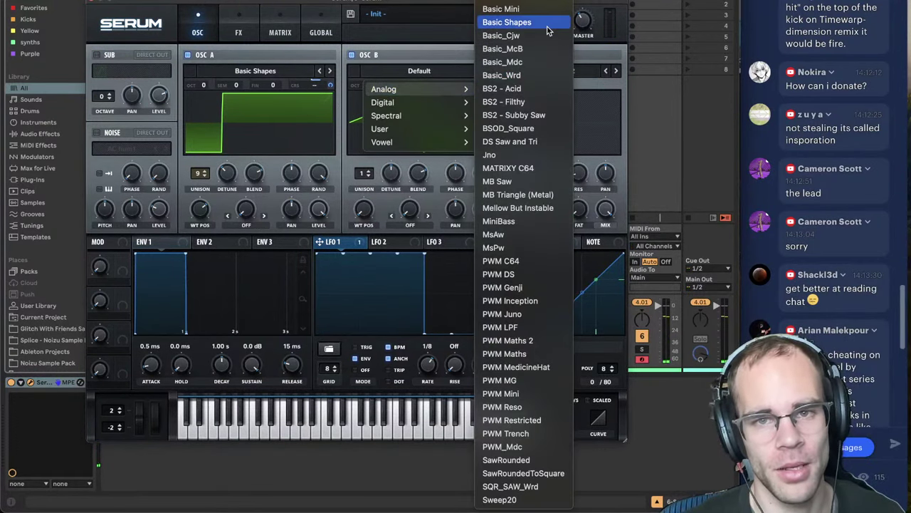
left_click(501, 22)
left_click_drag(362, 215, 371, 199)
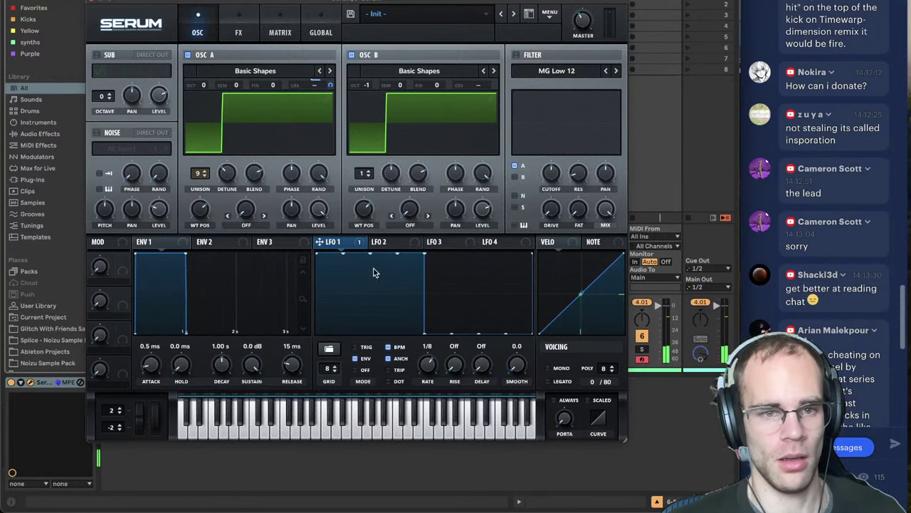
left_click_drag(344, 247, 489, 85)
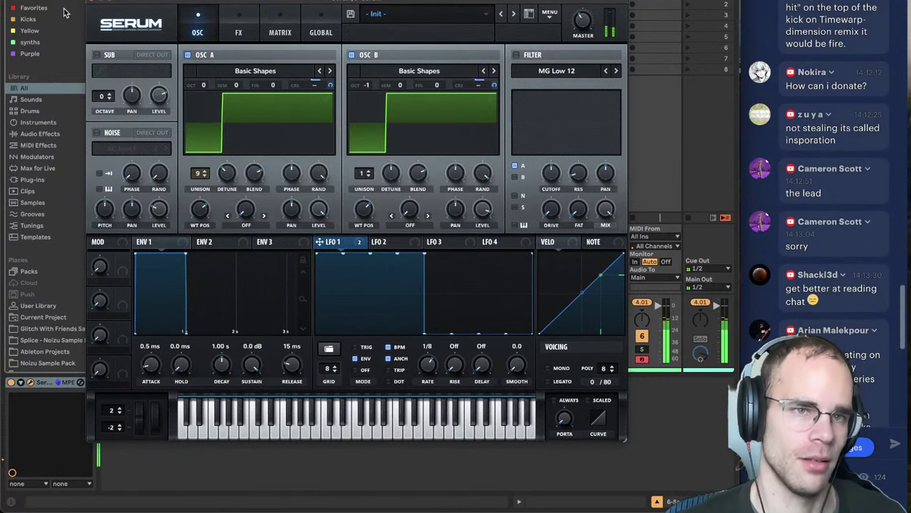
- Close the Serum window and add a Grain Delay after Serum on its track
left_click(91, 2)
left_click(218, 411)
key("super+f")
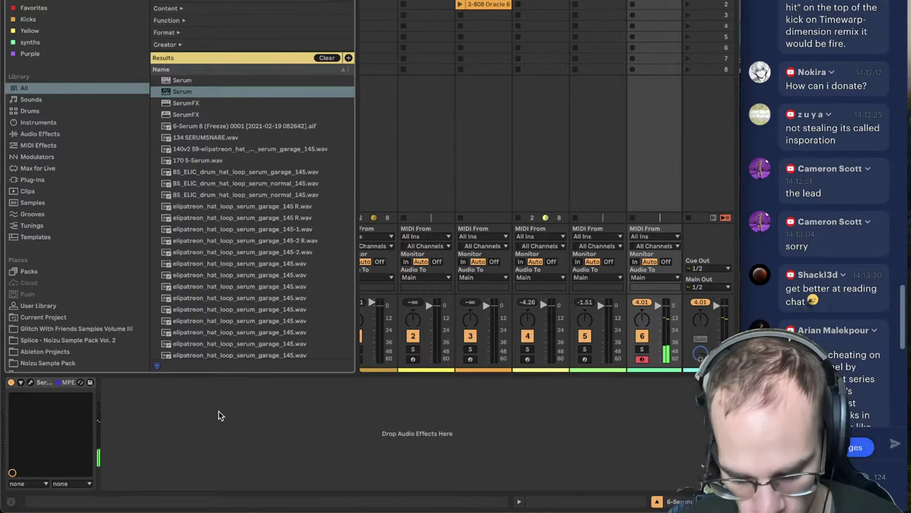
type("grain delay")
key("Down")
key("Return")
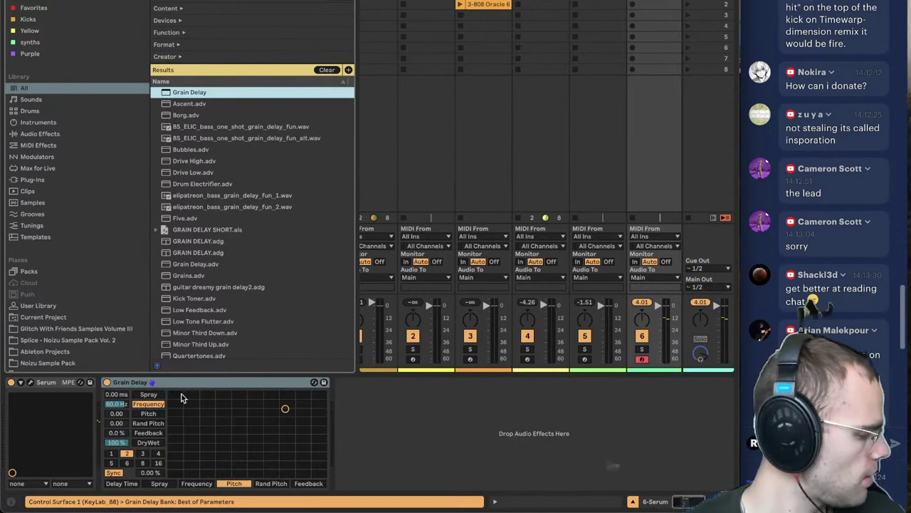
- Set Grain Delay to 9.89 ms spray, 6.30 Hz frequency, 12.0 pitch, 64% dry/wet, and an unsynced 27.8 ms delay time
left_click_drag(117, 413, 116, 433)
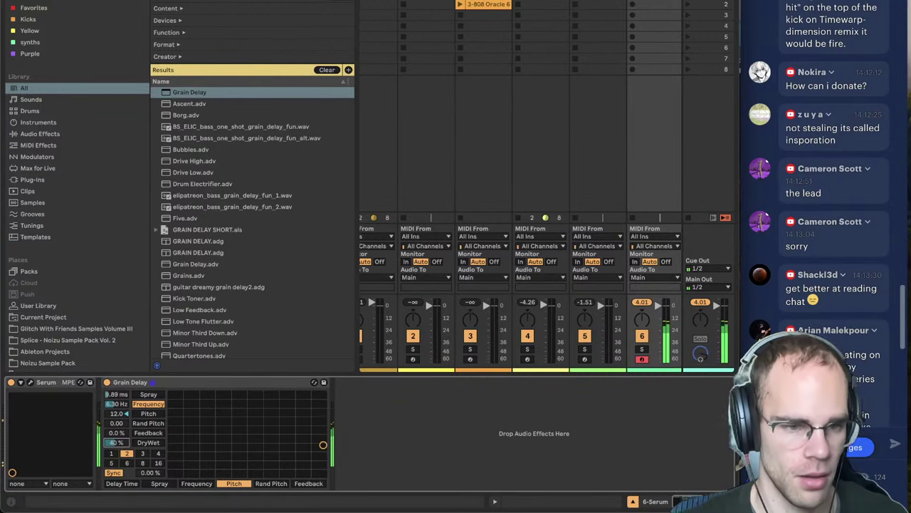
left_click(113, 473)
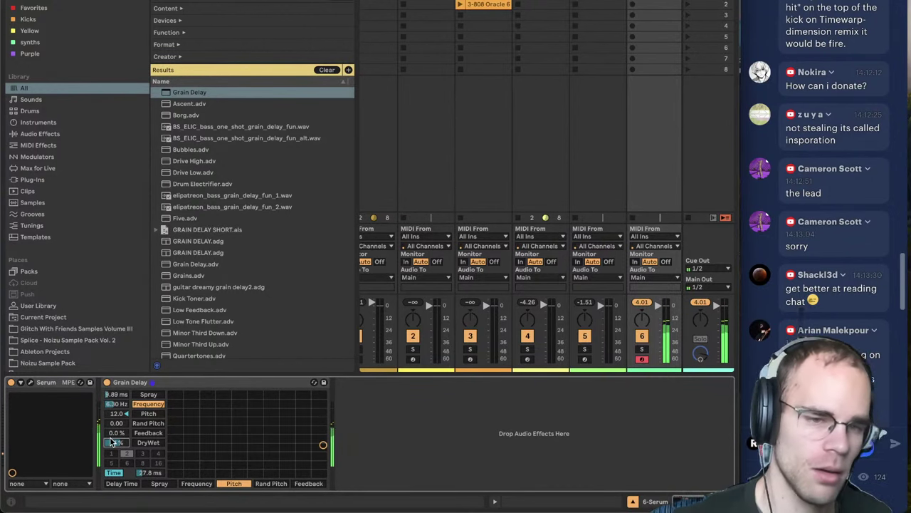
left_click(386, 421)
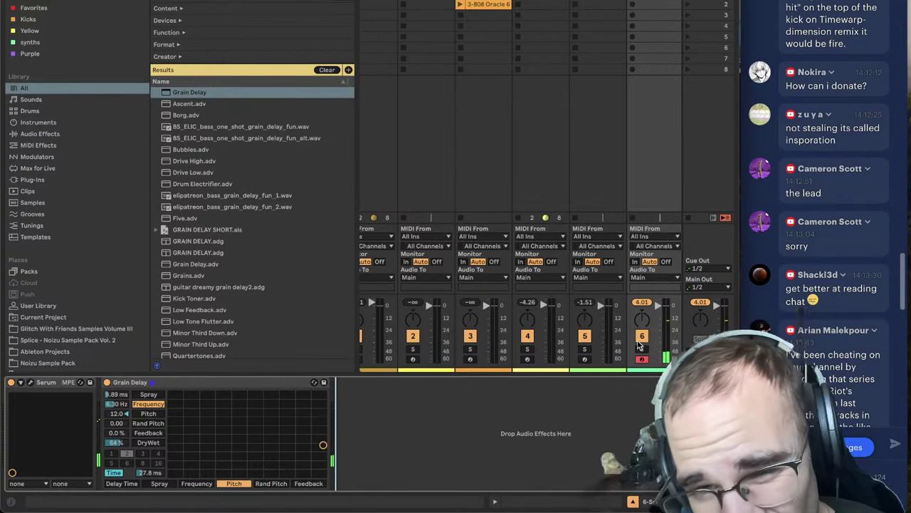
scroll(894, 333, "down", 10)
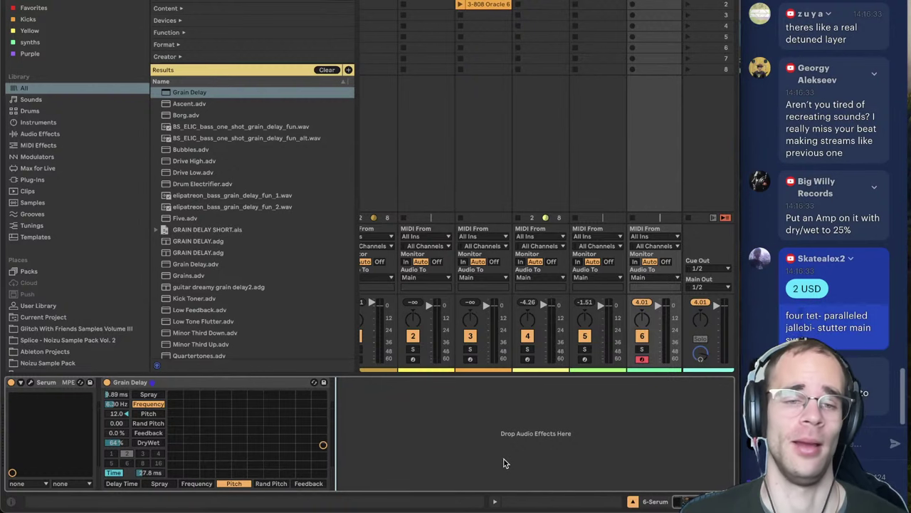
- Hide the browser and review the sounds on the earlier tracks 4, 5 and 2
key("alt+super+b")
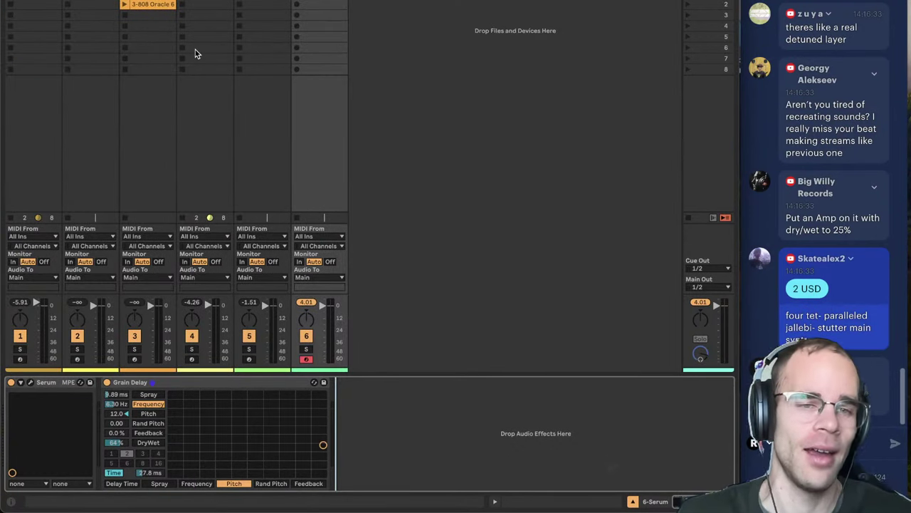
left_click(180, 20)
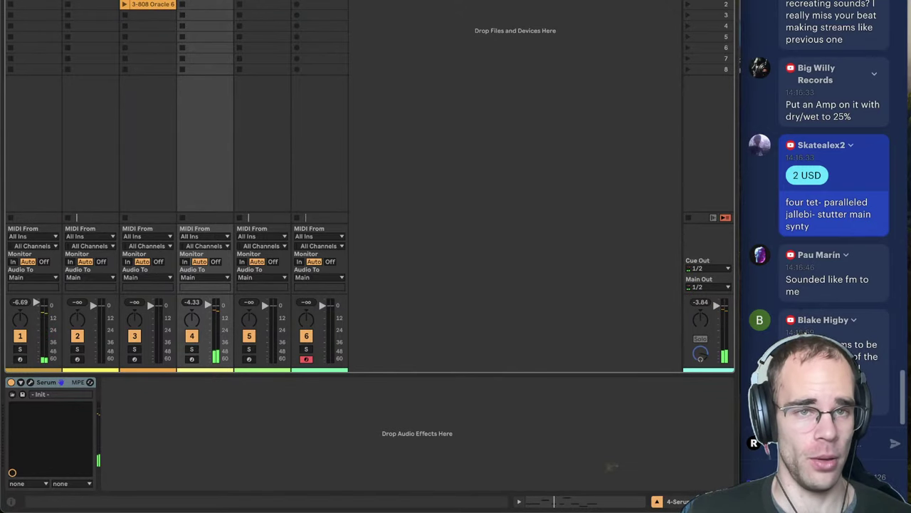
left_click(259, 3)
left_click(88, 2)
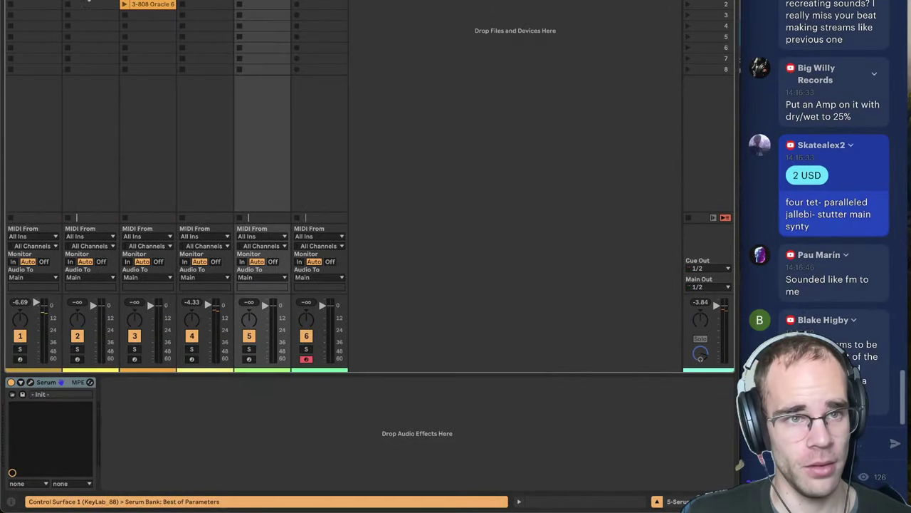
- Bypass the Grain Delay on track 6 and lower the track's volume slightly
left_click(317, 3)
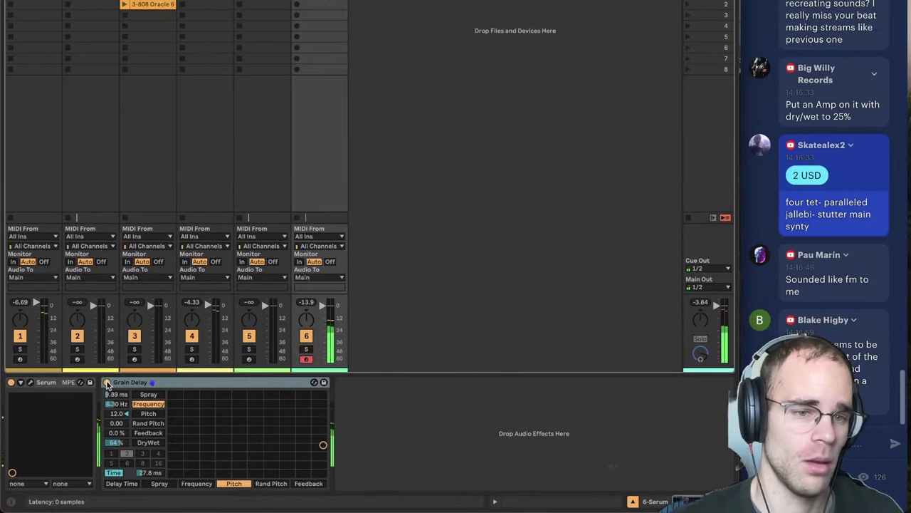
left_click(107, 383)
left_click_drag(324, 305, 324, 308)
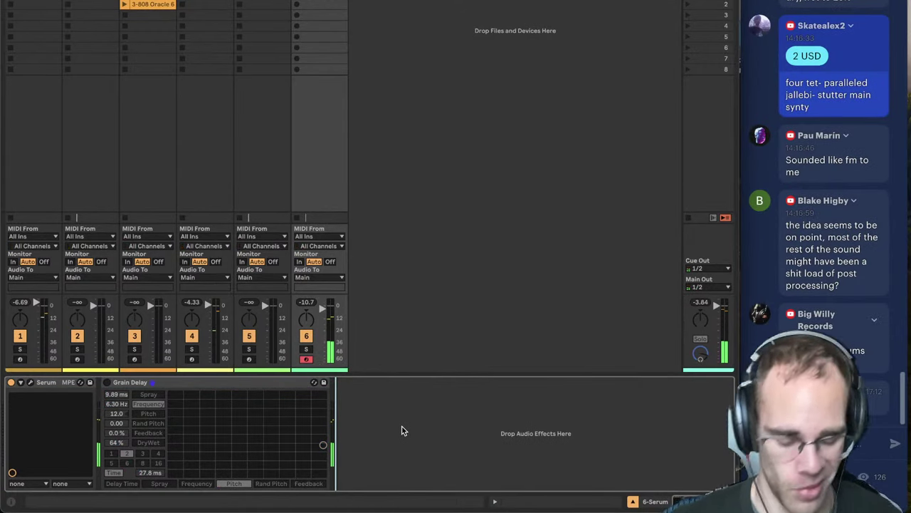
- Find AHEE's Ultra Disperser in the browser, add it after the Grain Delay on track 6, and hide the browser
key("super+f")
type("disp")
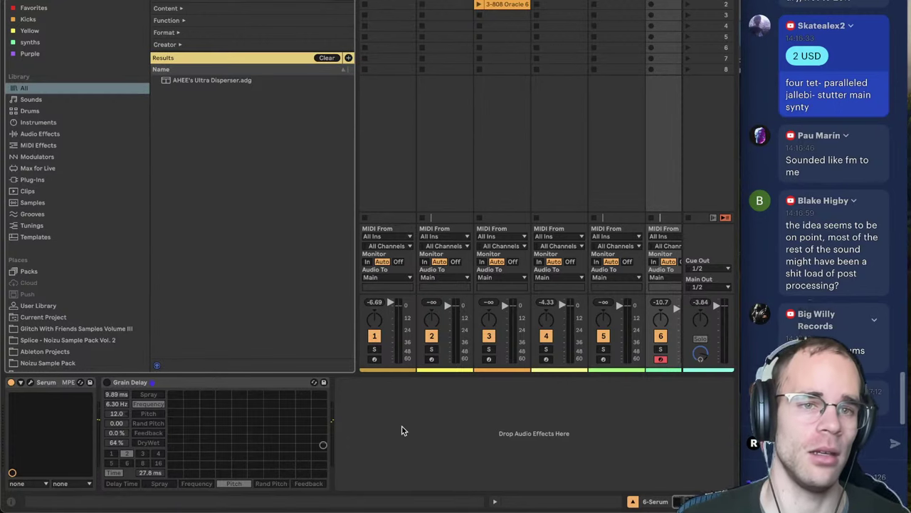
left_click(214, 80)
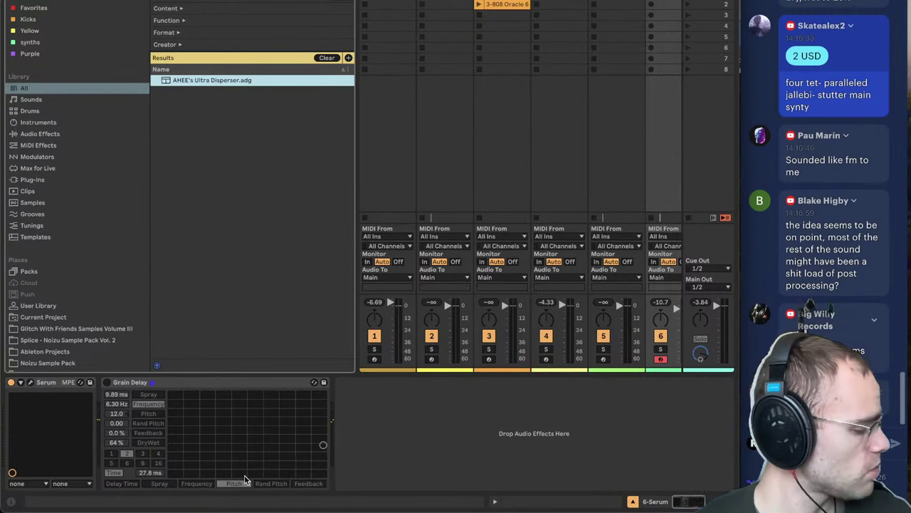
key("Return")
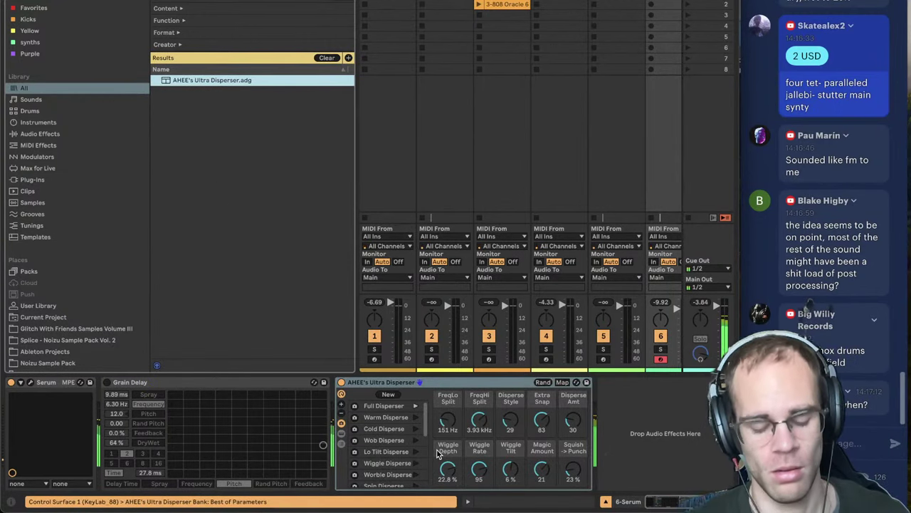
left_click(347, 385)
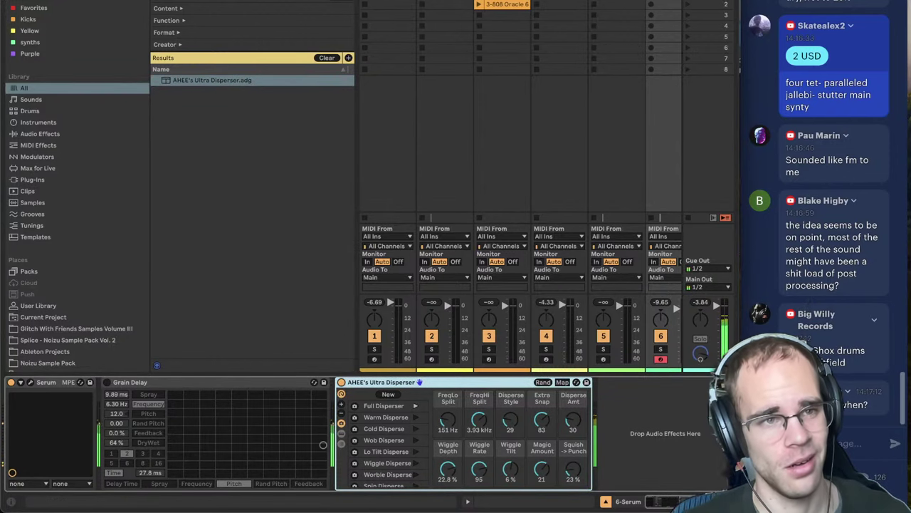
key("super+alt+b")
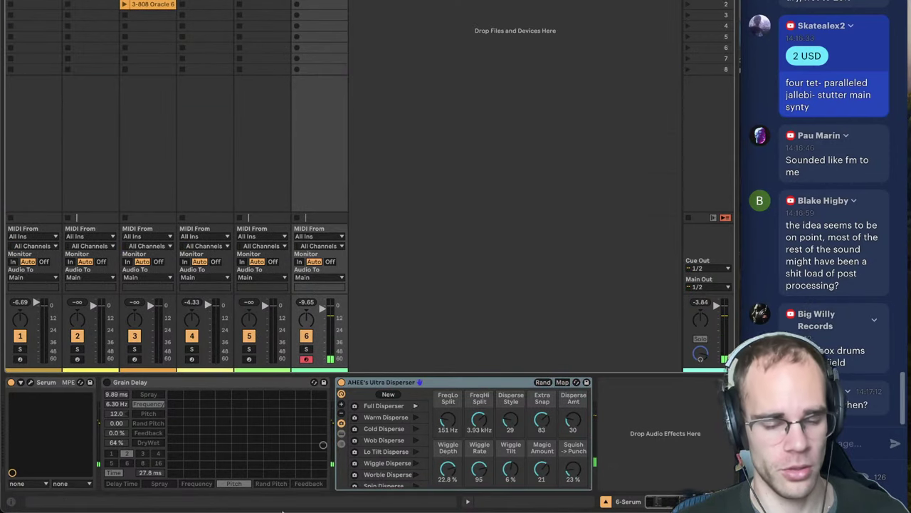
- Switch to Spotify, replay the lead section of SORROW TECH around 0:58 for comparison, and return to Ableton Live
left_click(297, 497)
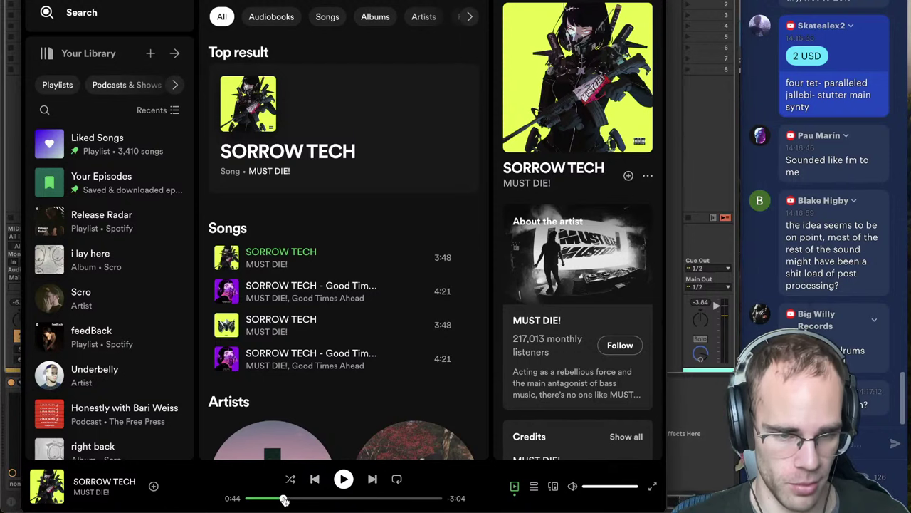
key("space")
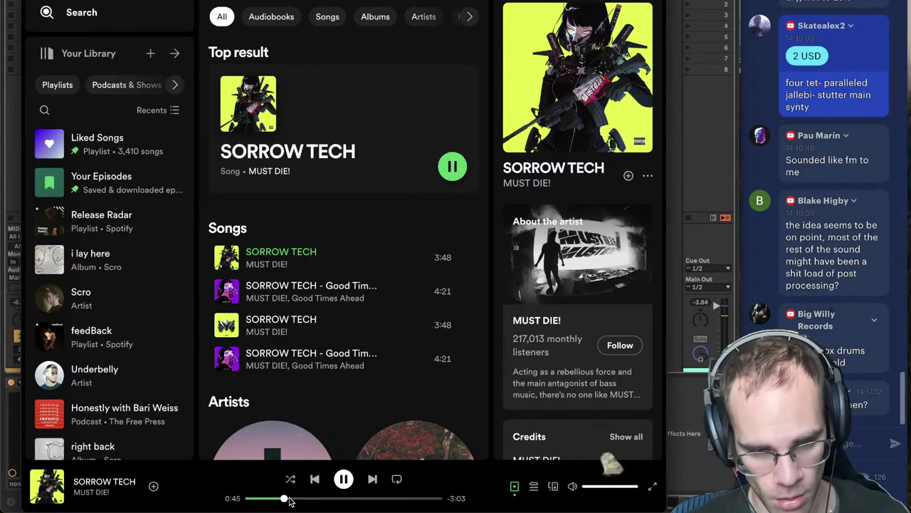
left_click_drag(285, 498, 300, 501)
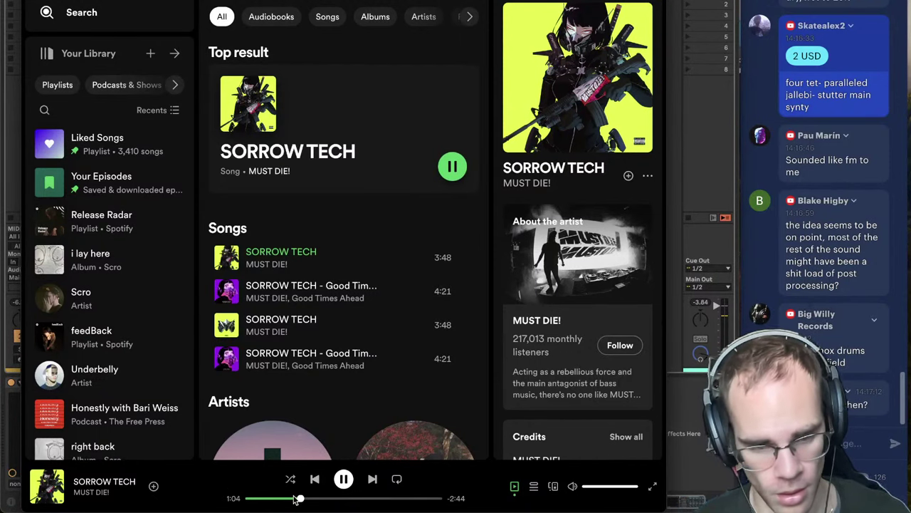
key("space")
left_click(295, 499)
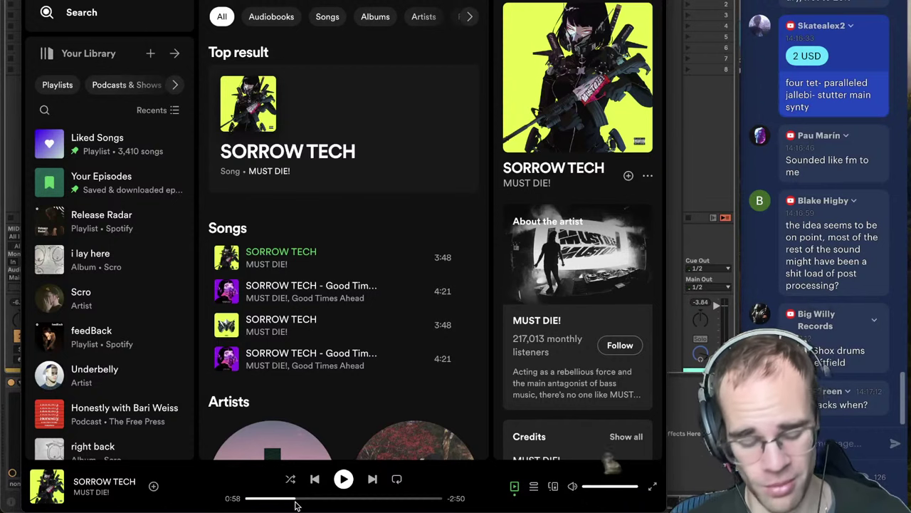
key("space")
key("space")
left_click(698, 455)
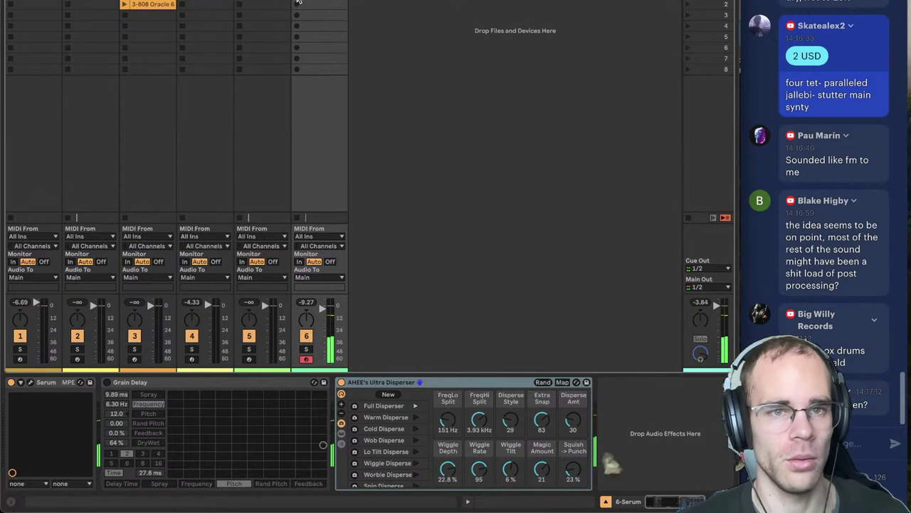
- Record a new MIDI clip of the lead in scene 2 of track 6 and lower the track volume to -8.0 dB
key("space")
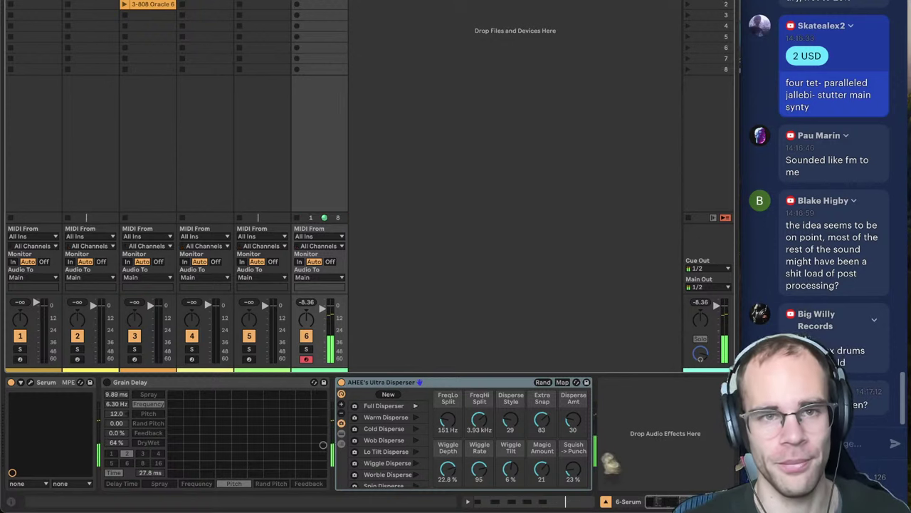
left_click(297, 6)
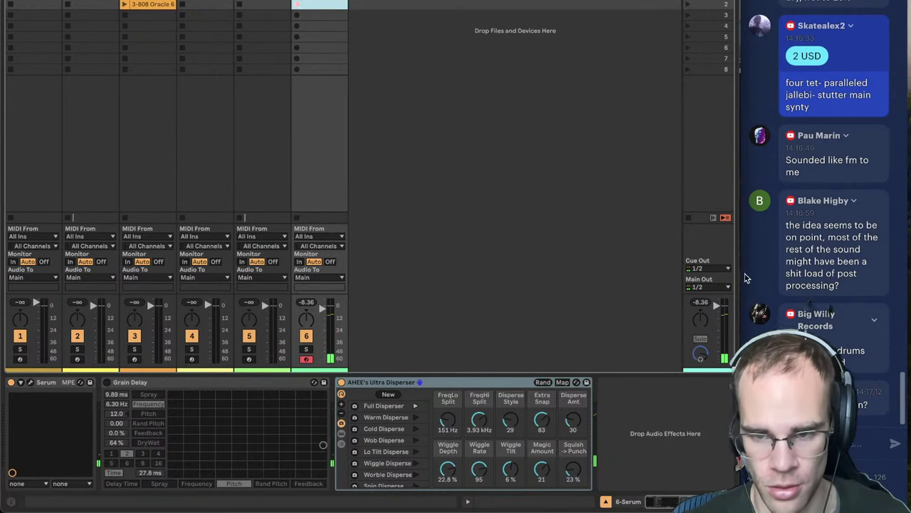
left_click_drag(324, 308, 323, 312)
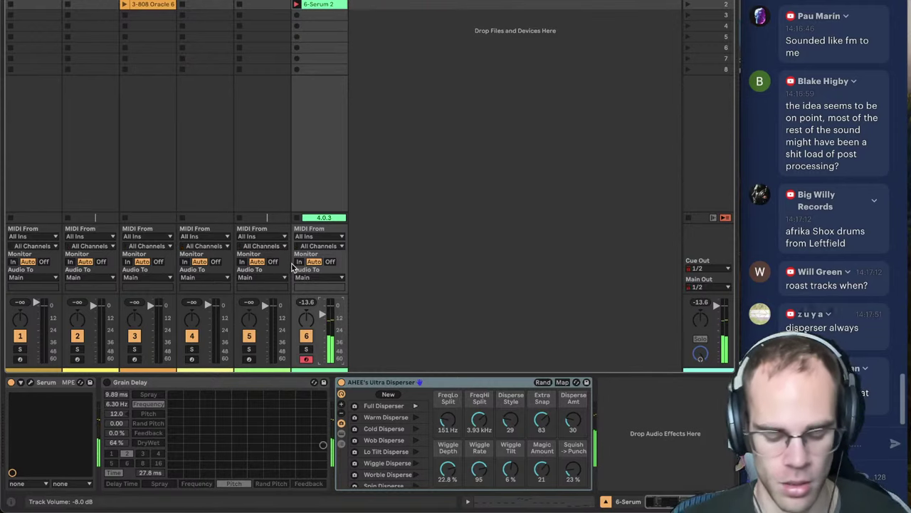
- Quantize the recorded lead clip, delete the extra note below the G4 at 2.3, and shorten the loop to two bars
double_click(317, 4)
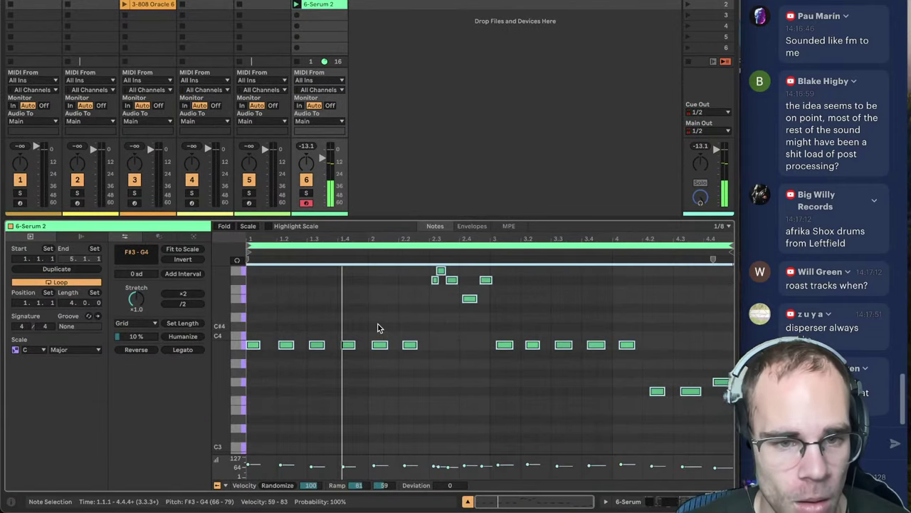
key("ctrl+u")
left_click(379, 322)
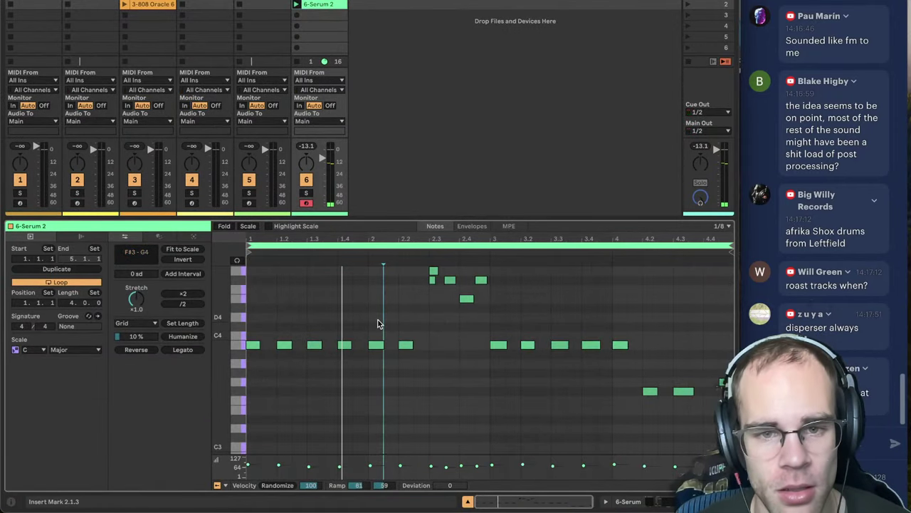
left_click(434, 270)
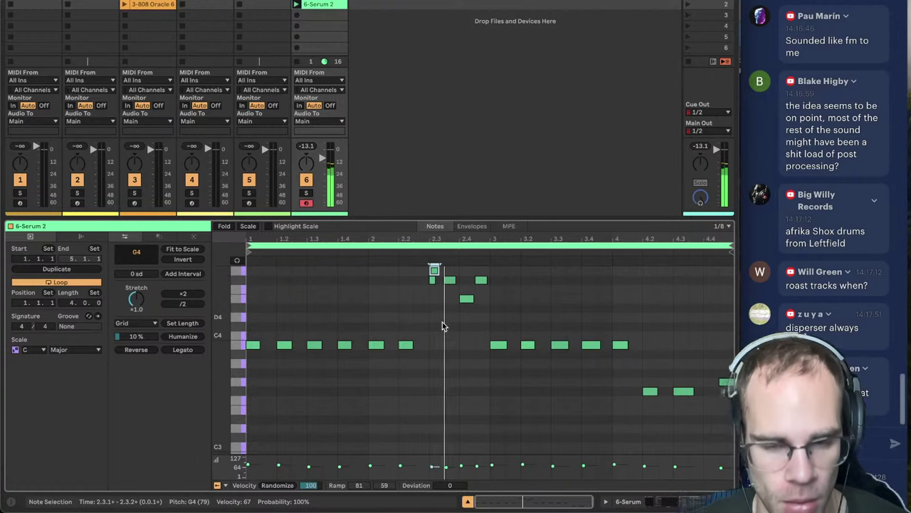
left_click(442, 323)
left_click(433, 279)
key("Delete")
left_click_drag(435, 270, 434, 271)
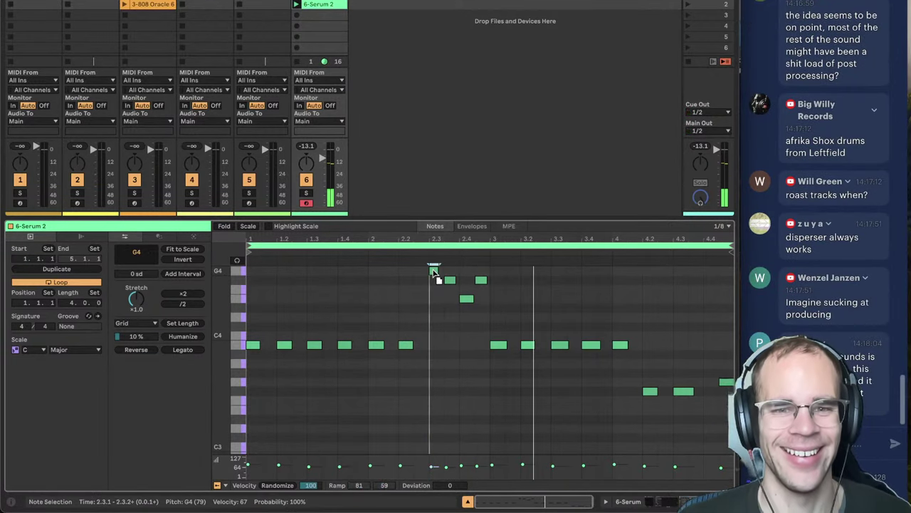
left_click(537, 300)
key("space")
left_click_drag(731, 247, 492, 278)
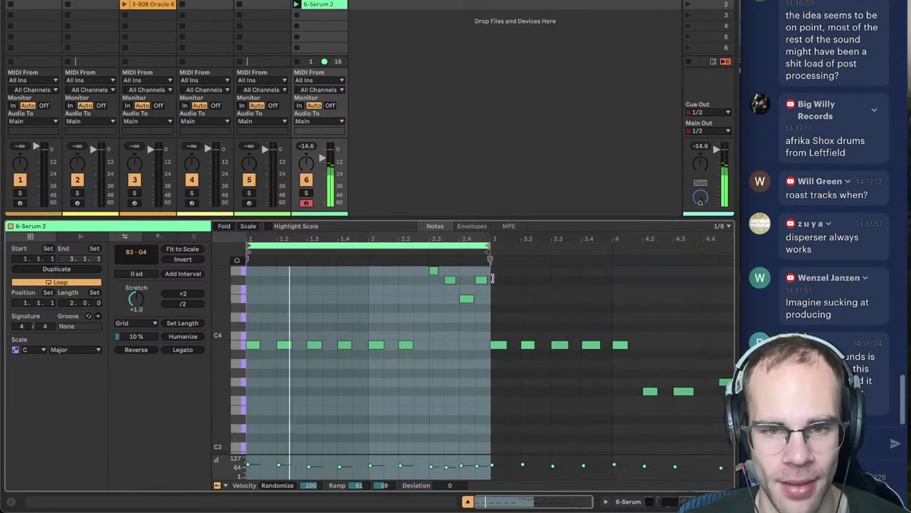
- Return to the device view, arm track 5 for playing, and lower its volume below 0 dB
left_click(646, 501)
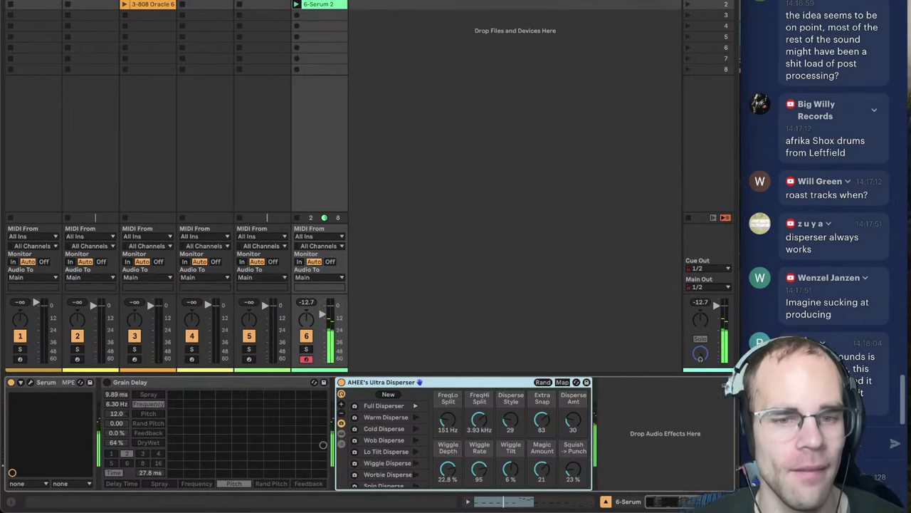
left_click(249, 359)
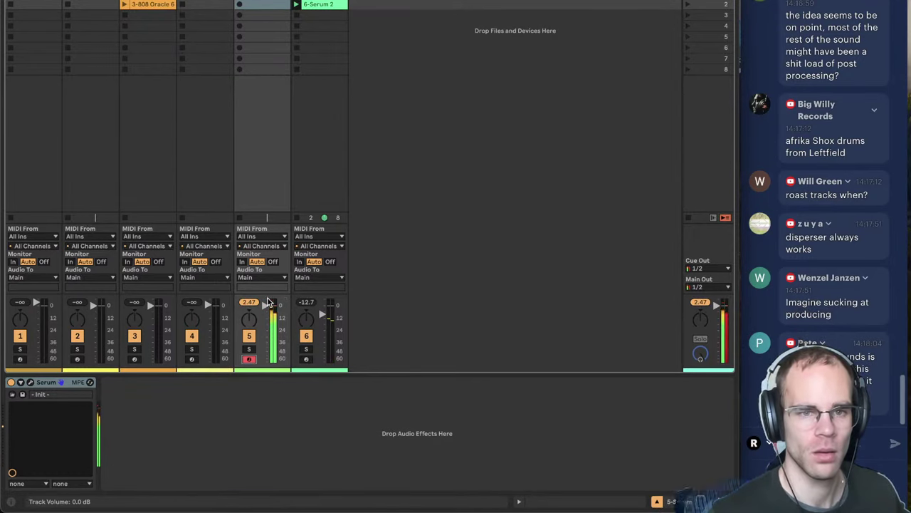
left_click_drag(265, 304, 264, 314)
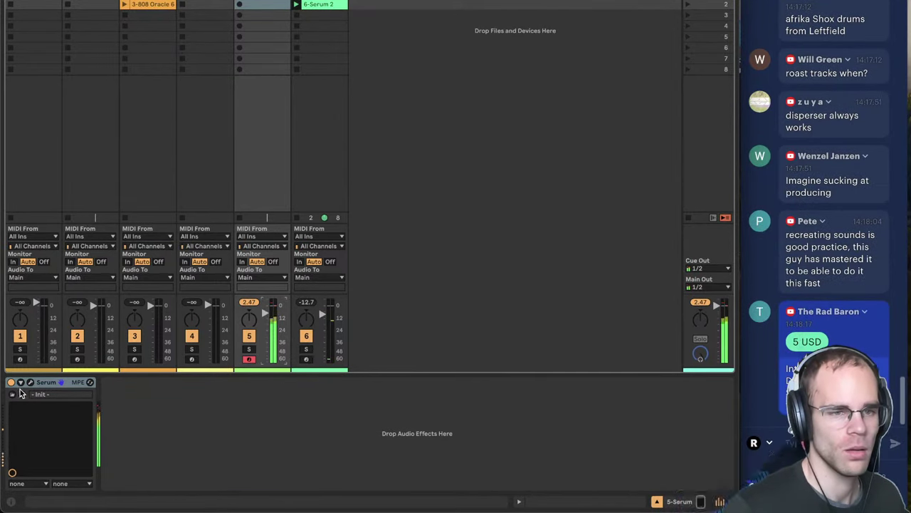
- Set oscillator A's octave to -1 in track 5's Serum and close the plug-in window
left_click(29, 383)
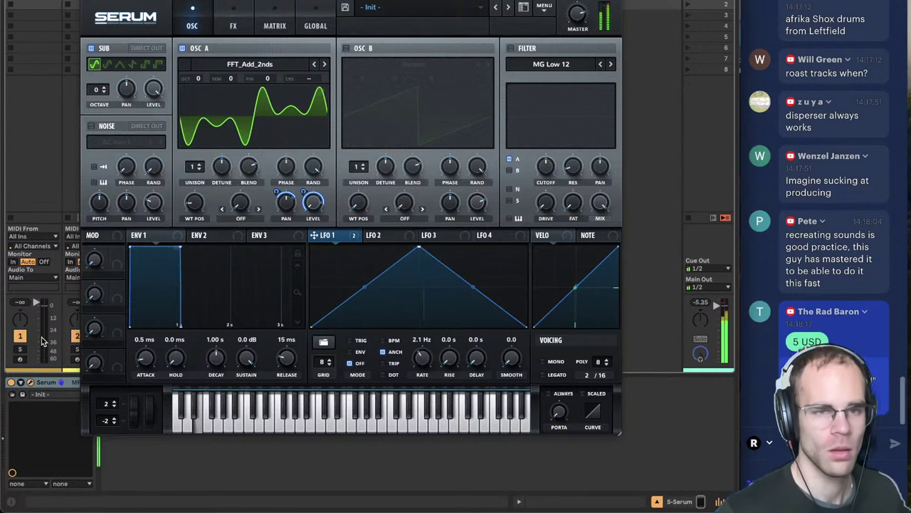
left_click_drag(201, 78, 205, 105)
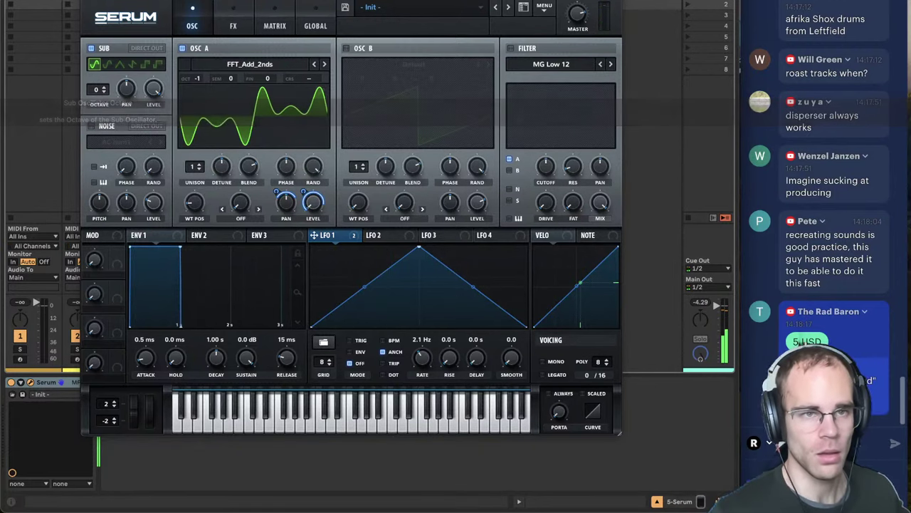
left_click(86, 1)
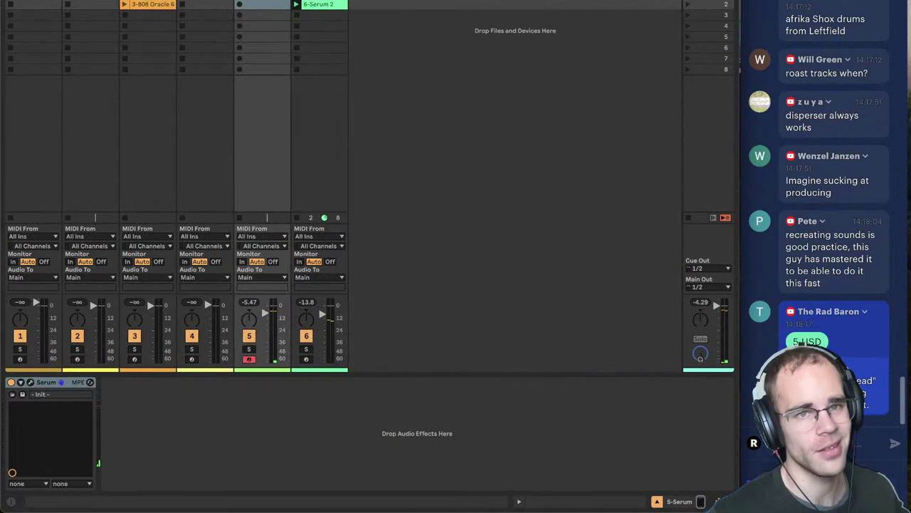
- Reshape LFO 1 in track 6's Serum into a short sloped decay within the first quarter, check the effects, and close the plug-in
left_click(318, 1)
double_click(318, 1)
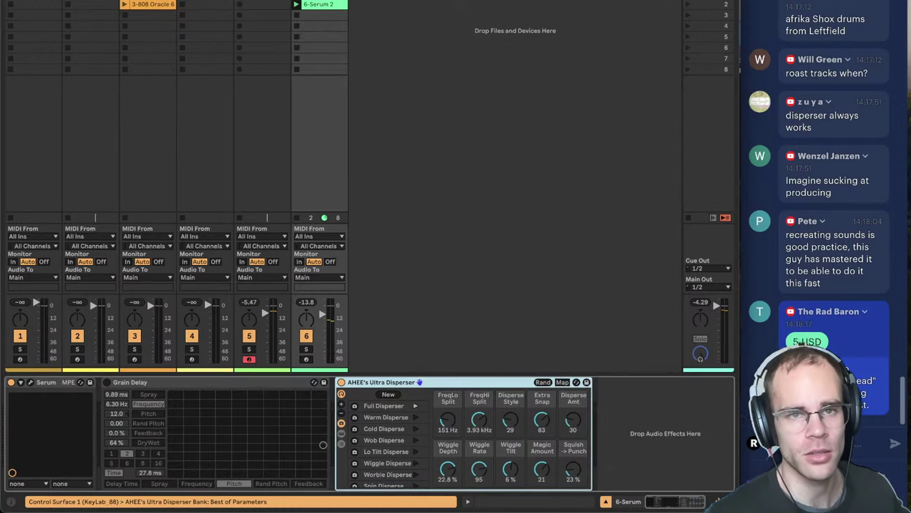
left_click(30, 382)
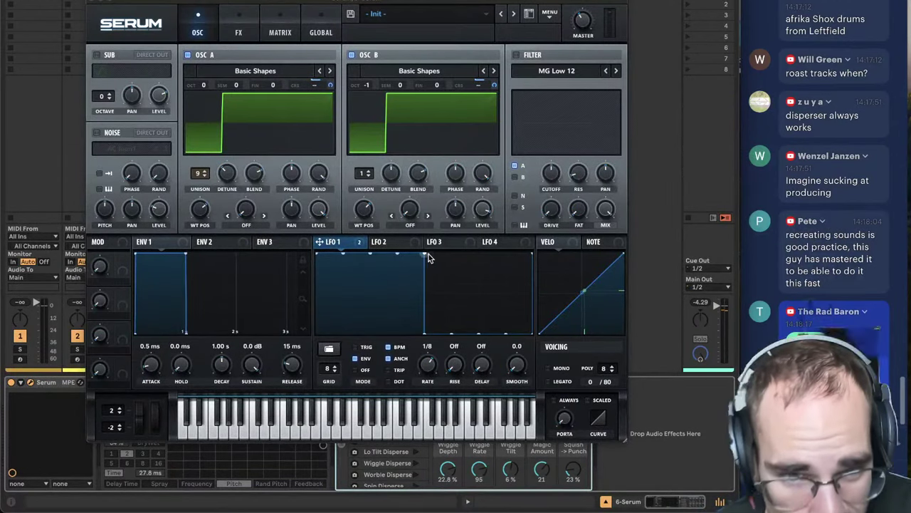
left_click_drag(428, 258, 399, 253)
left_click_drag(425, 330, 380, 341)
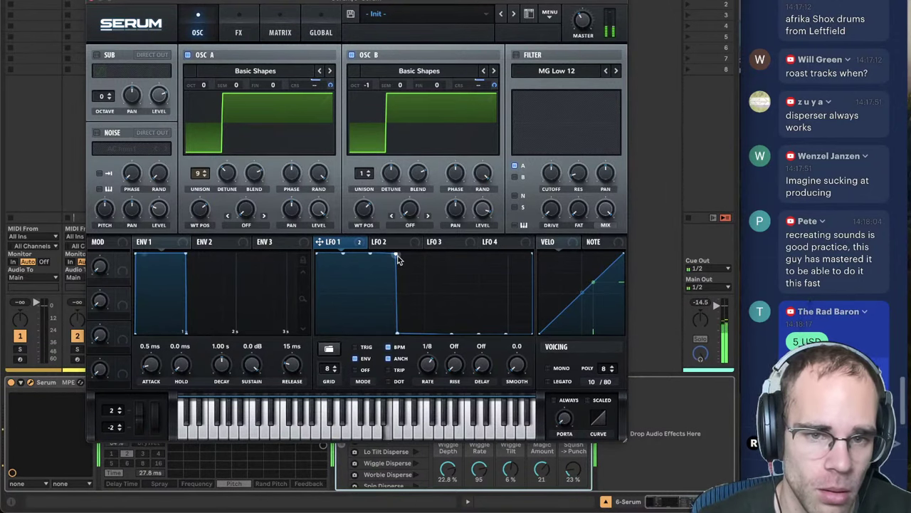
double_click(397, 255)
left_click_drag(397, 332, 356, 344)
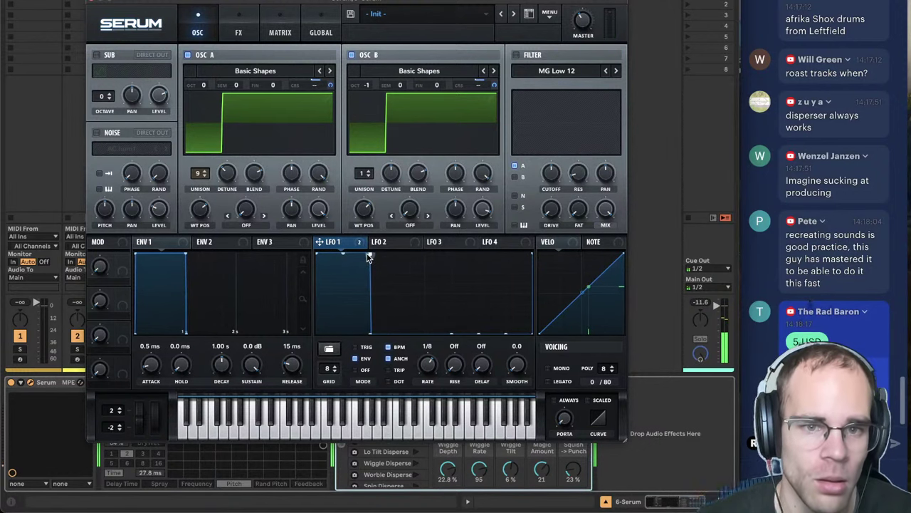
left_click_drag(369, 258, 365, 337)
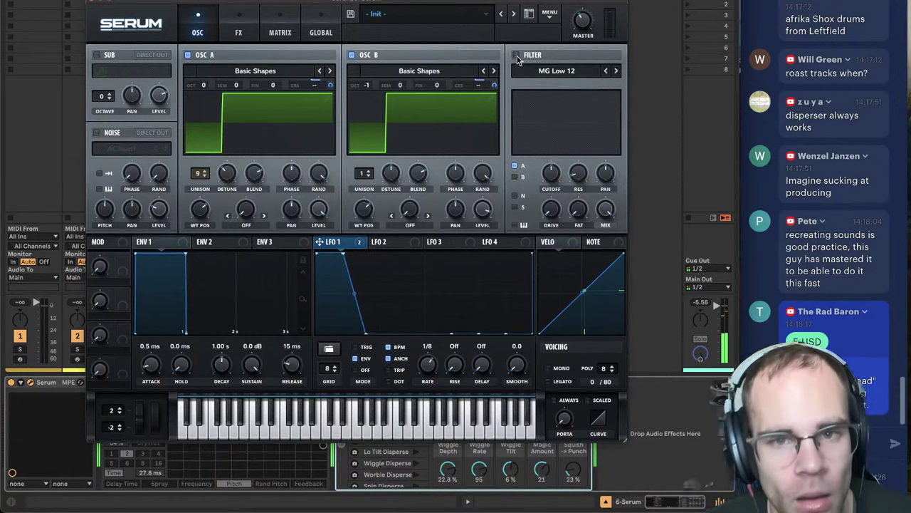
left_click(239, 32)
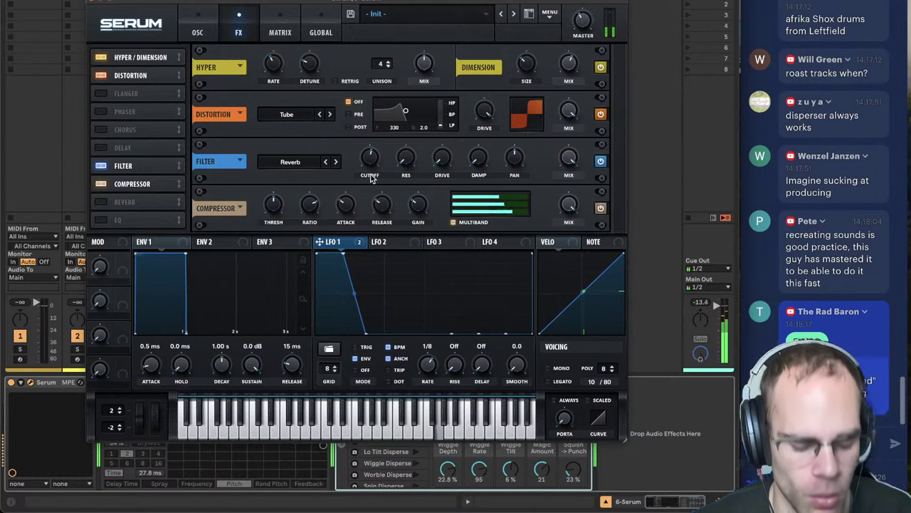
left_click(93, 2)
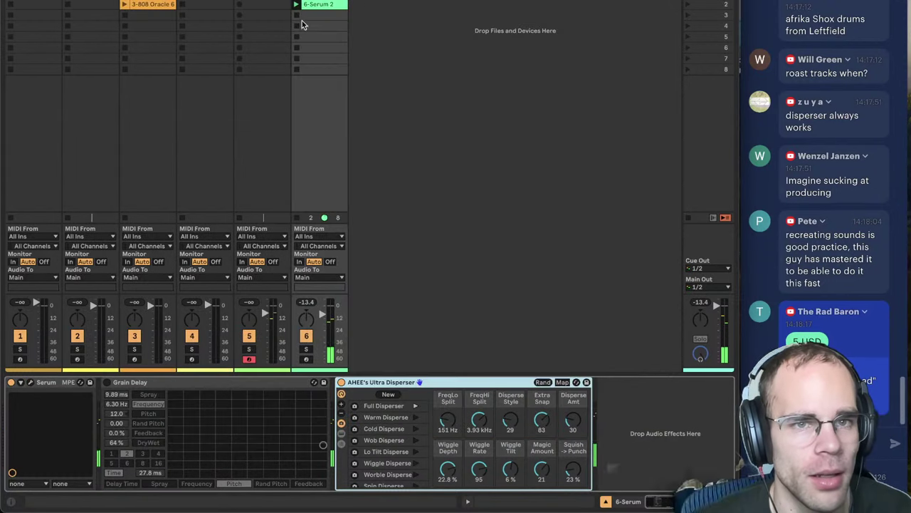
- Arm track 6 alongside track 5 and delete the recorded lead clip from track 6
left_click(306, 360)
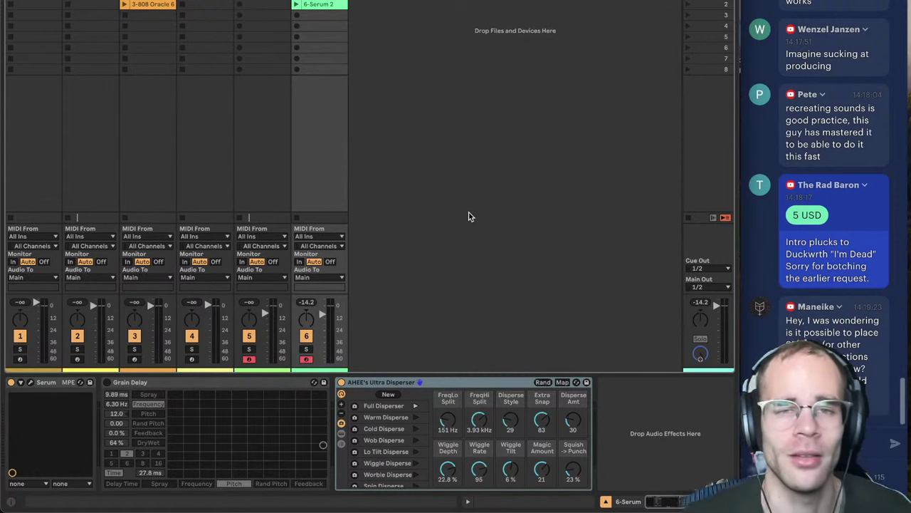
key("Delete")
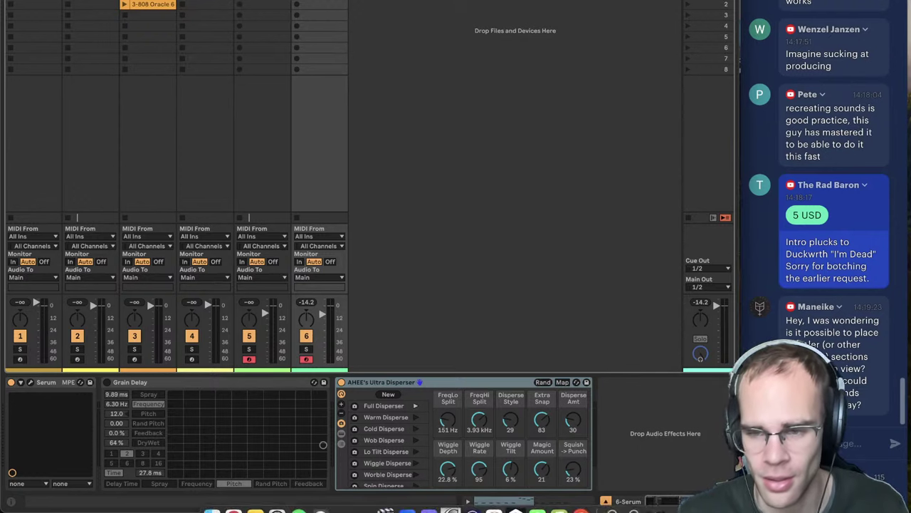
left_click(811, 476)
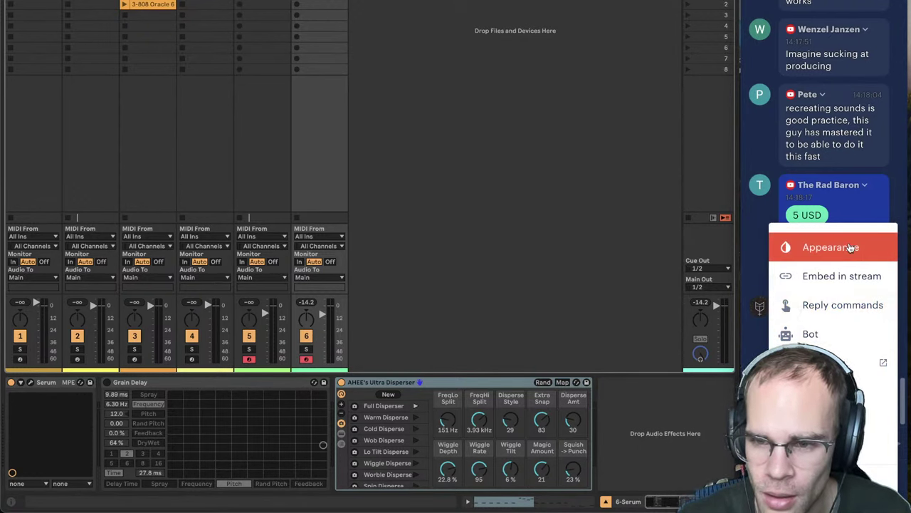
left_click(850, 143)
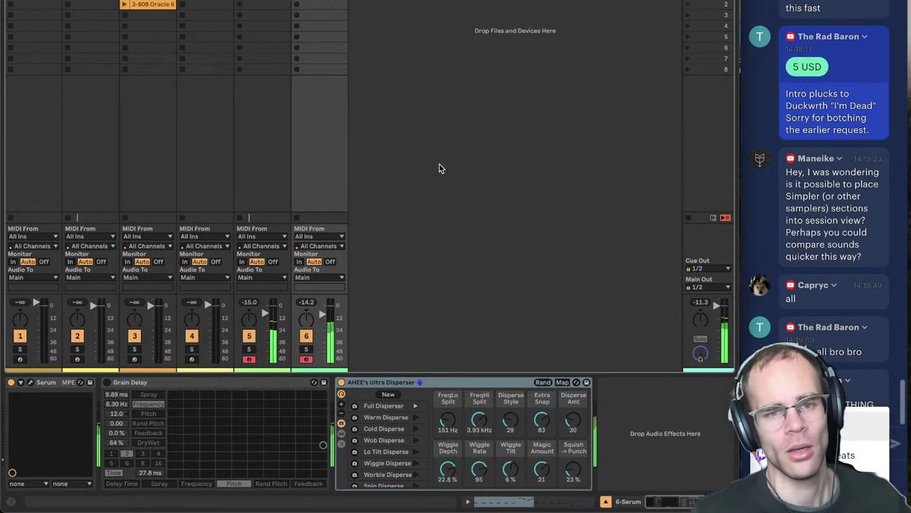
- Arm only track 5 for recording and record a four-bar Serum bass clip over the playing lead
left_click(249, 359)
left_click(249, 359)
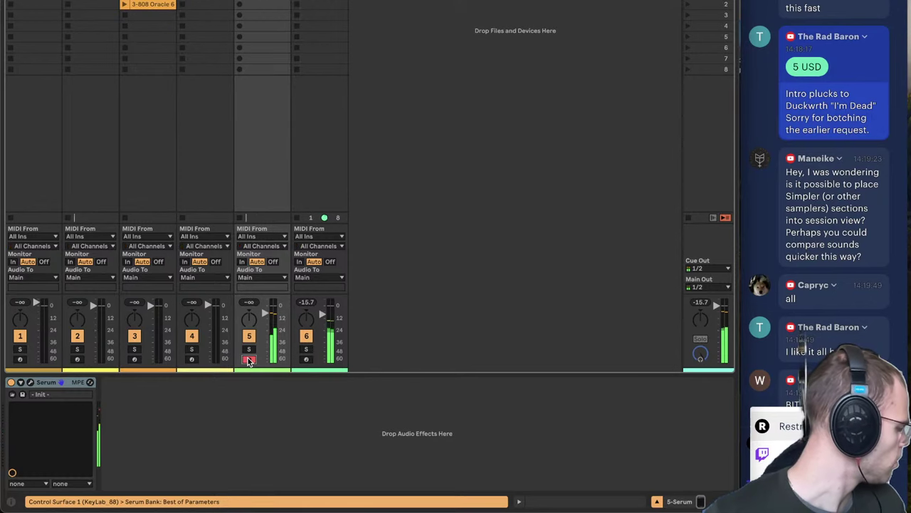
left_click(257, 451)
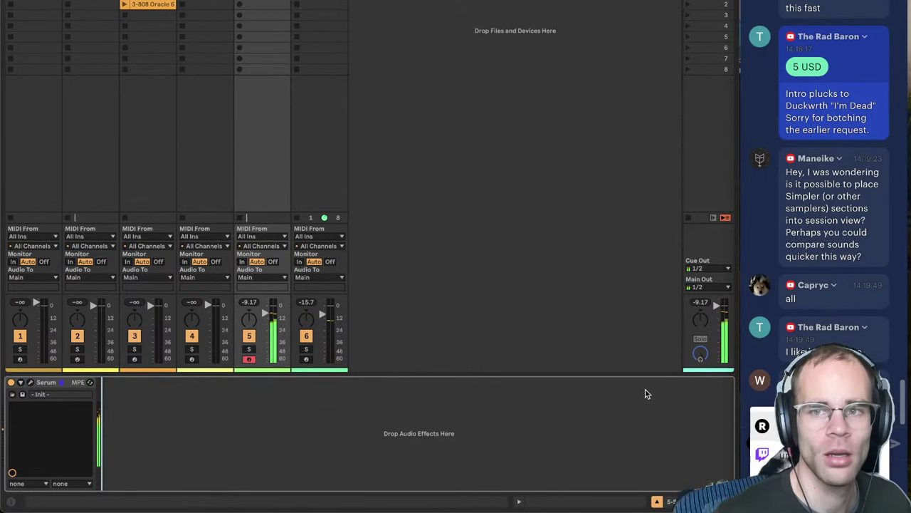
left_click(242, 2)
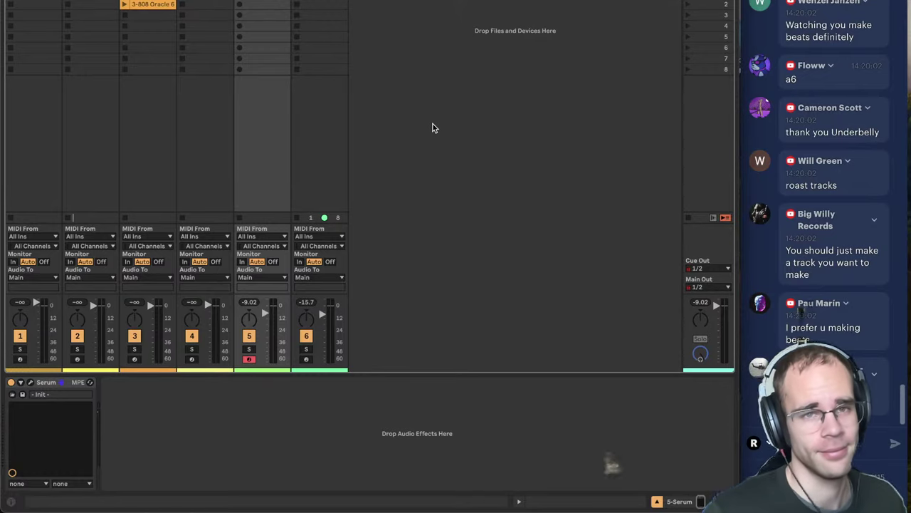
key("space")
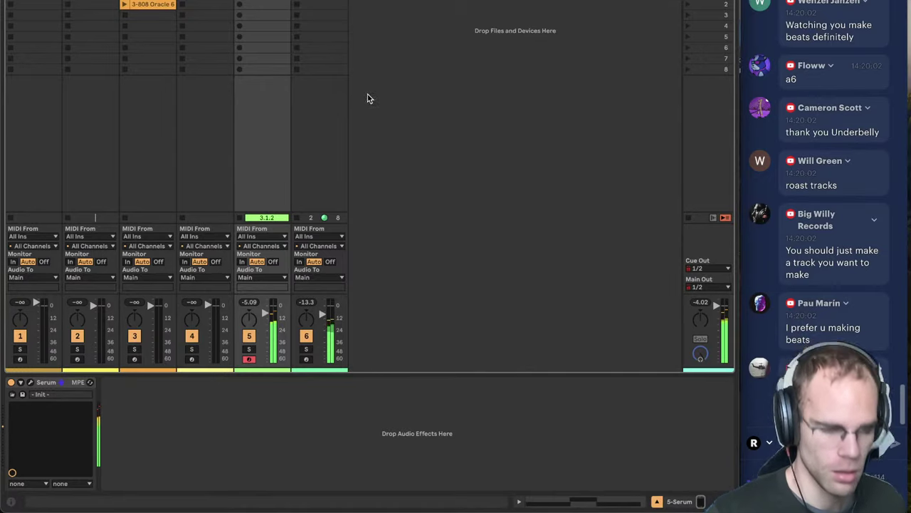
left_click(240, 0)
- Open track 5's recorded clip and quantize all of its notes
left_click(262, 2)
double_click(262, 3)
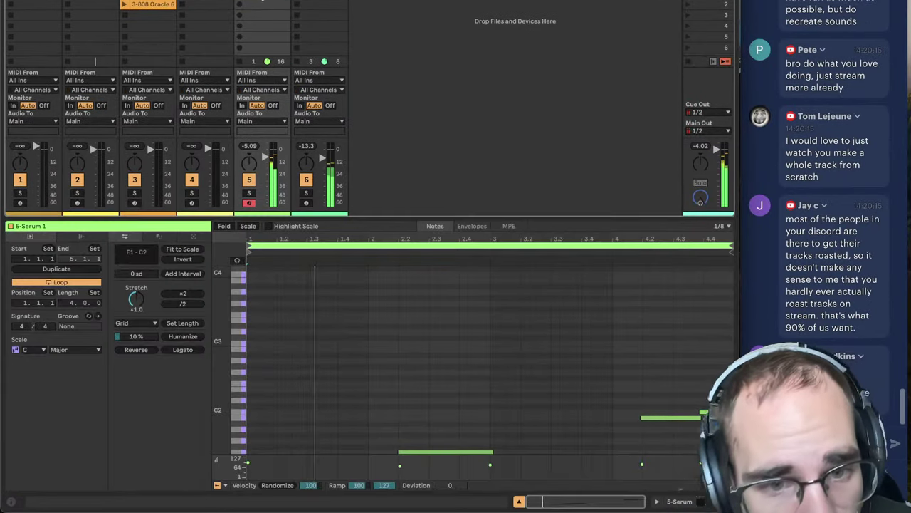
left_click(555, 289)
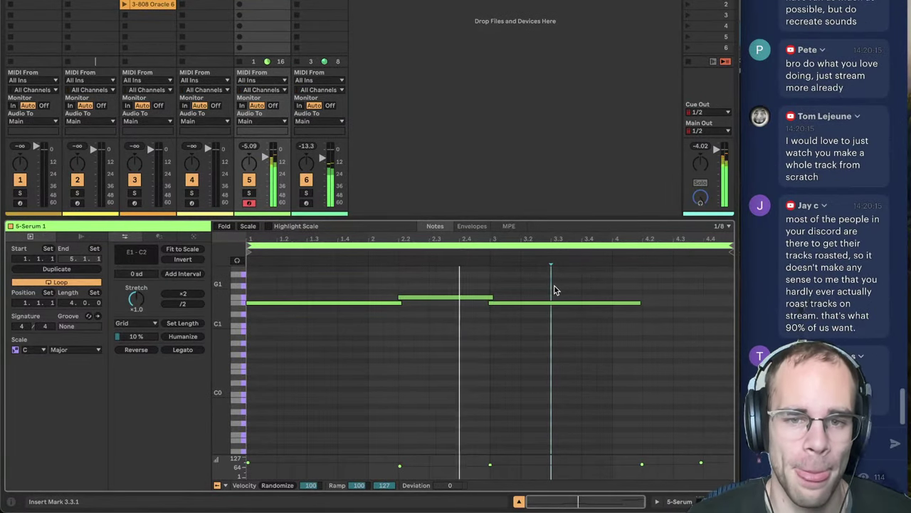
scroll(555, 289, "up", 2)
key("super+a")
key("super+u")
left_click(555, 290)
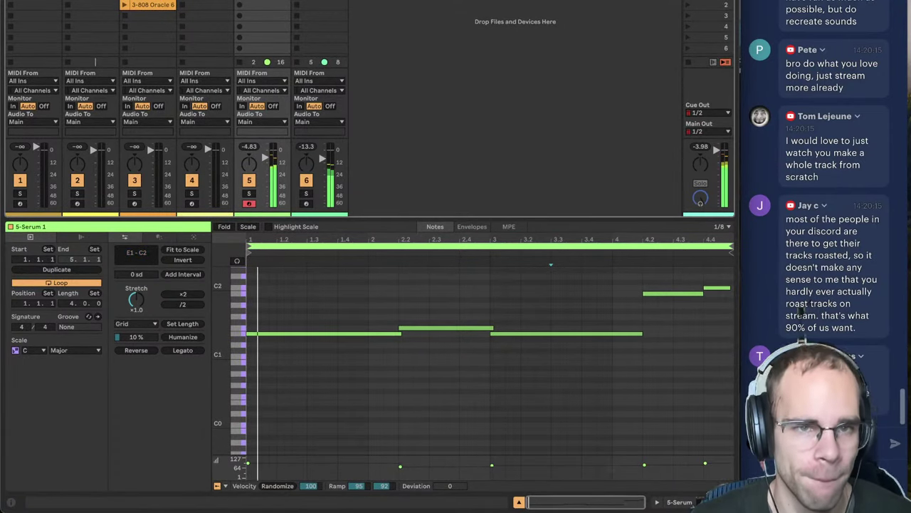
- Open track 5's Serum and sync LFO 1 to the tempo at a 1/4 rate
key("shift+Tab")
left_click(31, 383)
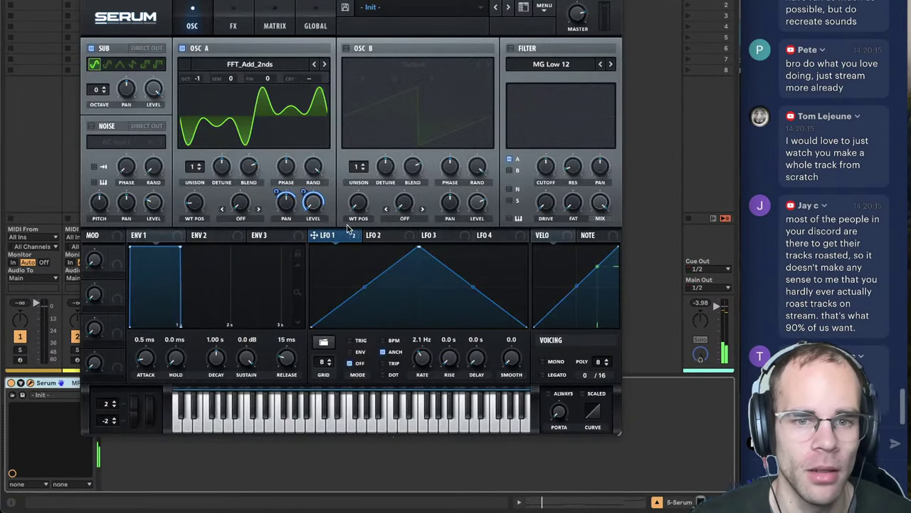
left_click(393, 341)
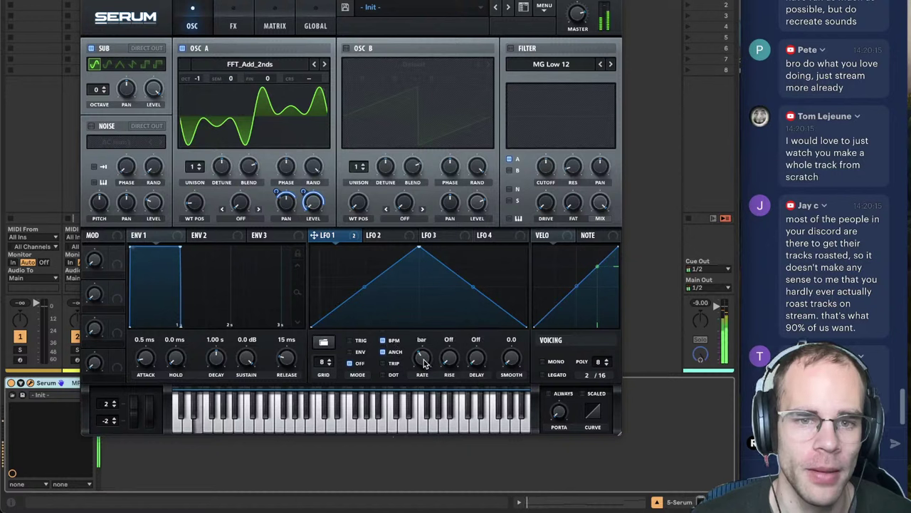
- Remove the modulation from oscillator A's pan and assign LFO 1 to its wavetable position
right_click(287, 196)
left_click(270, 118)
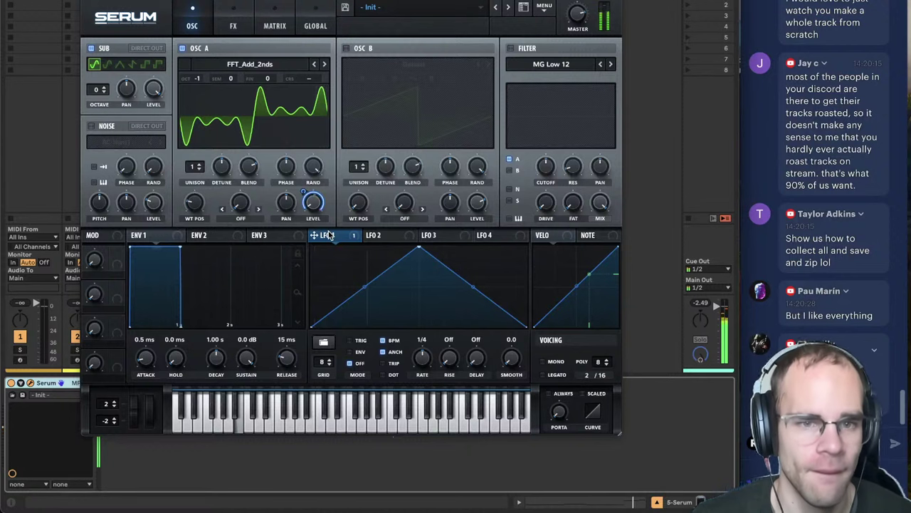
left_click_drag(314, 235, 186, 199)
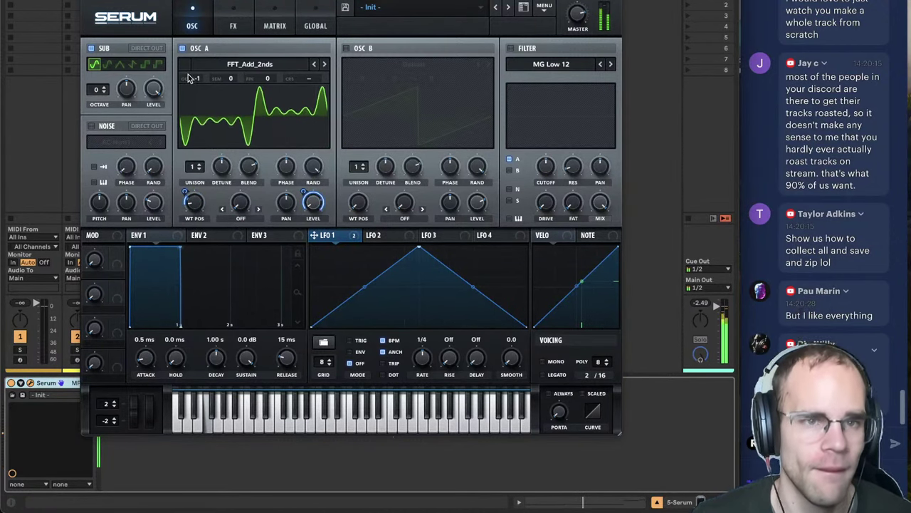
- Set the sub oscillator's octave to -1, modulate its level with LFO 1, and enable its direct output
left_click(105, 92)
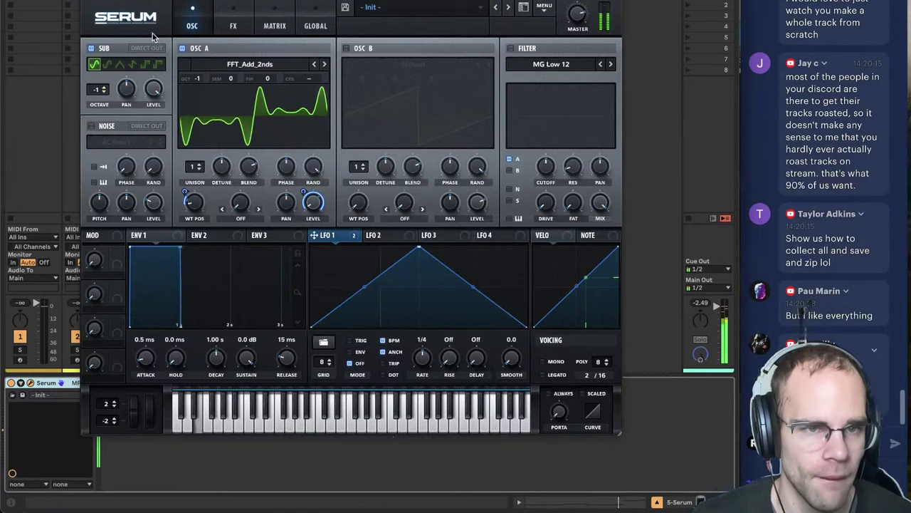
left_click_drag(319, 235, 153, 88)
left_click_drag(152, 88, 151, 133)
left_click(137, 49)
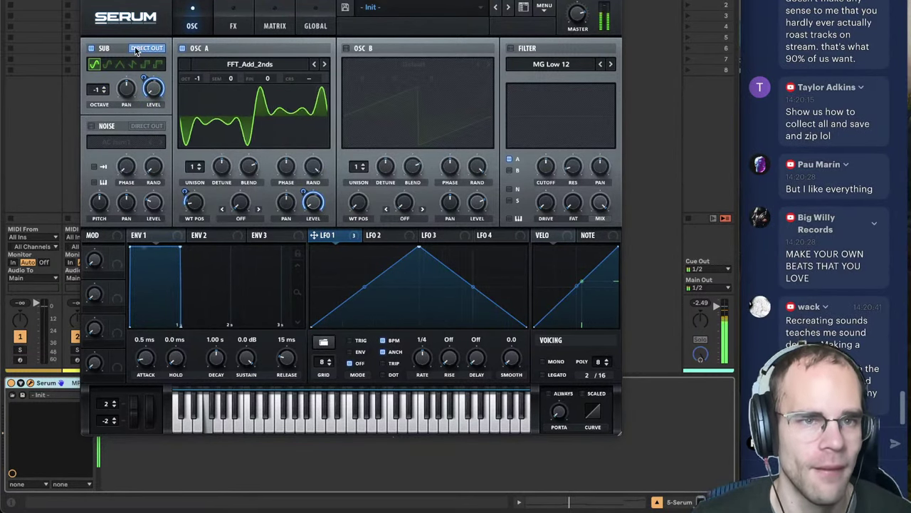
- Enable the MG Low 12 filter with increased drive, set Serum's master volume to about 43%, and close the plug-in
left_click(233, 21)
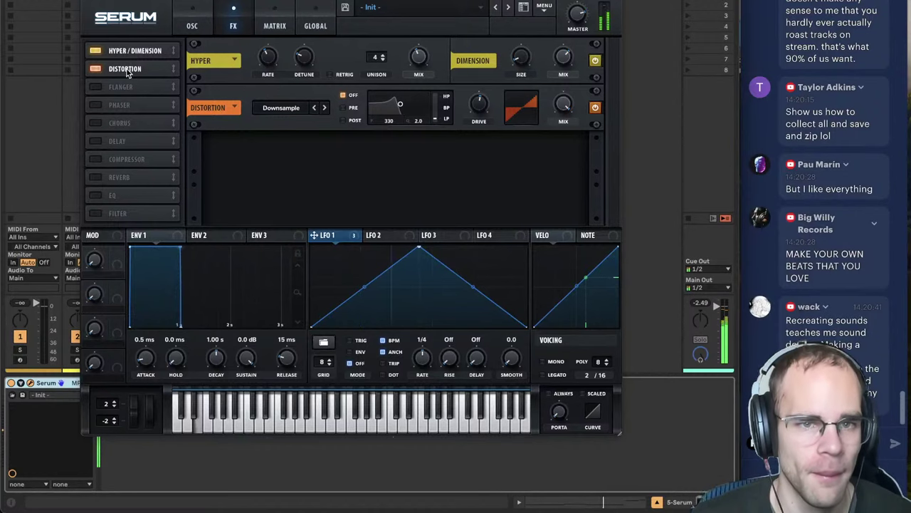
left_click(194, 27)
left_click(511, 48)
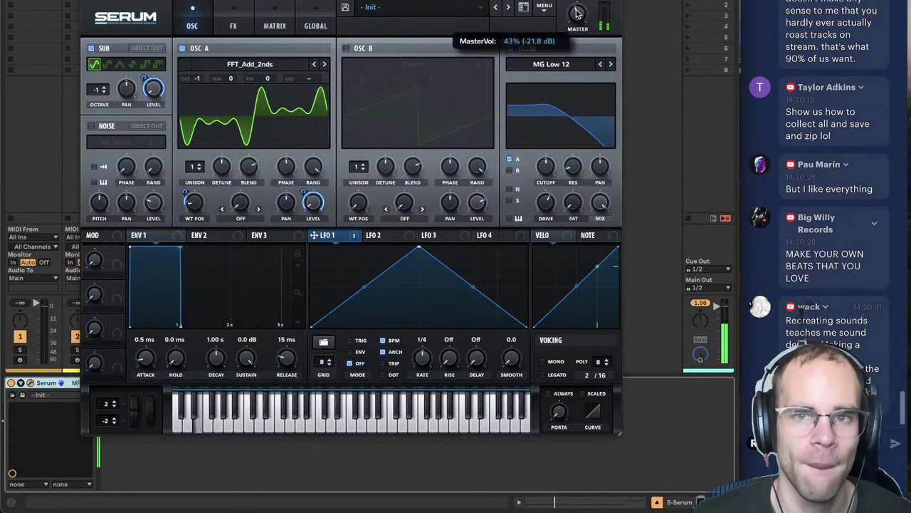
left_click(93, 0)
- Set track 6's volume to -4.0 dB, and insert a new MIDI track in second position
left_click(322, 313)
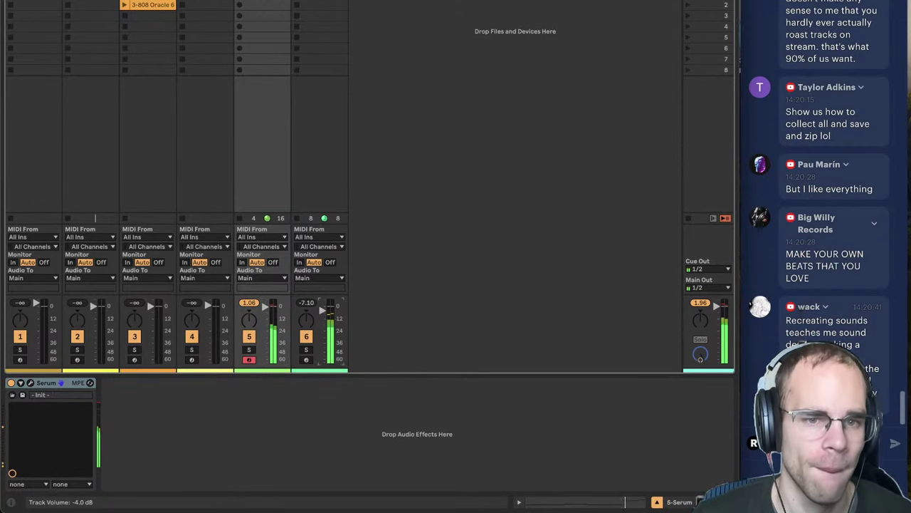
key("super+shift+t")
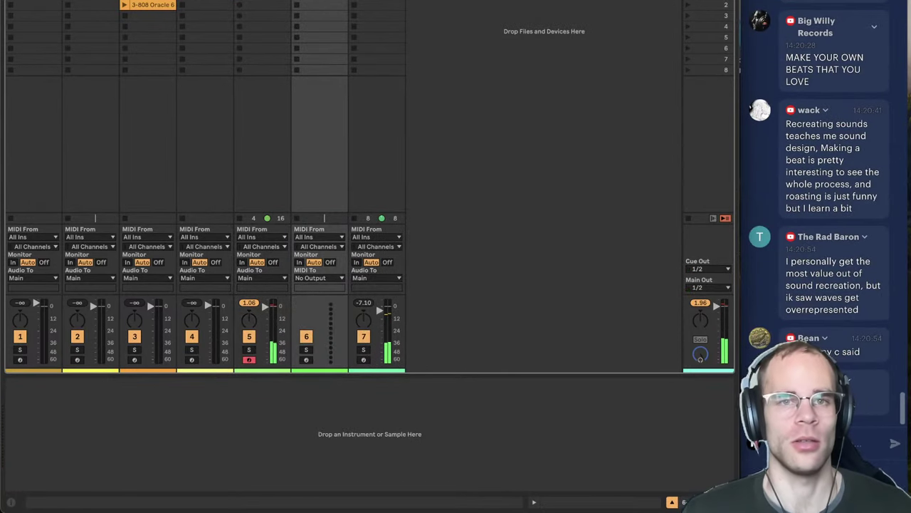
left_click_drag(320, 0, 64, 0)
- Arm the Drum Rack track and load CNTO_Clap- 03.wav from the browser onto pad C#1
left_click(147, 0)
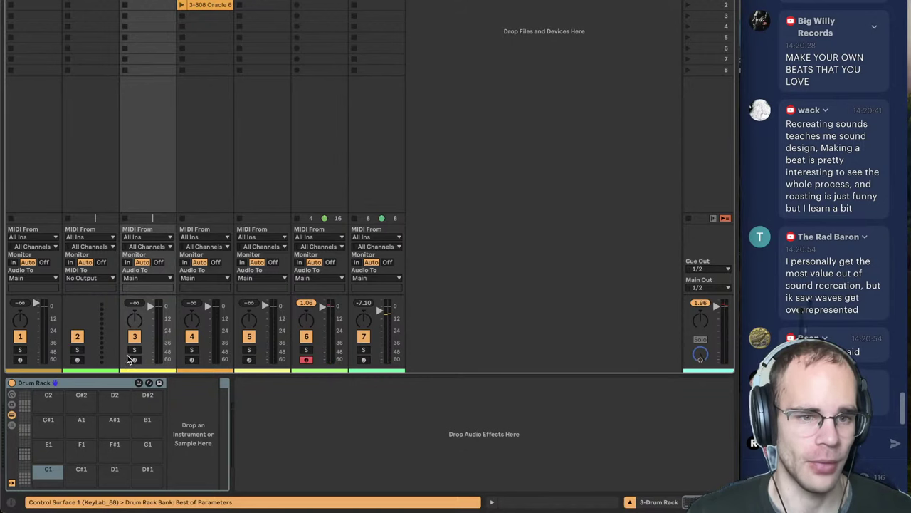
key("super+alt+b")
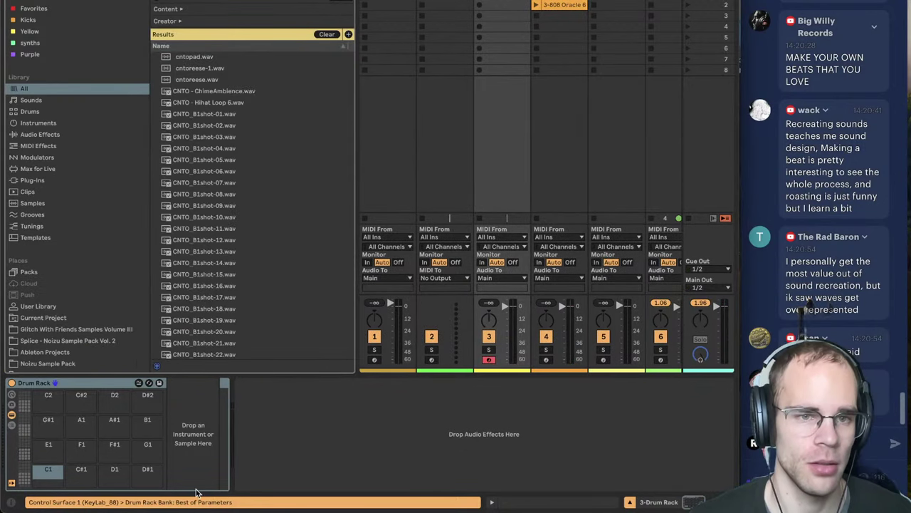
scroll(255, 246, "down", 10)
left_click(210, 232)
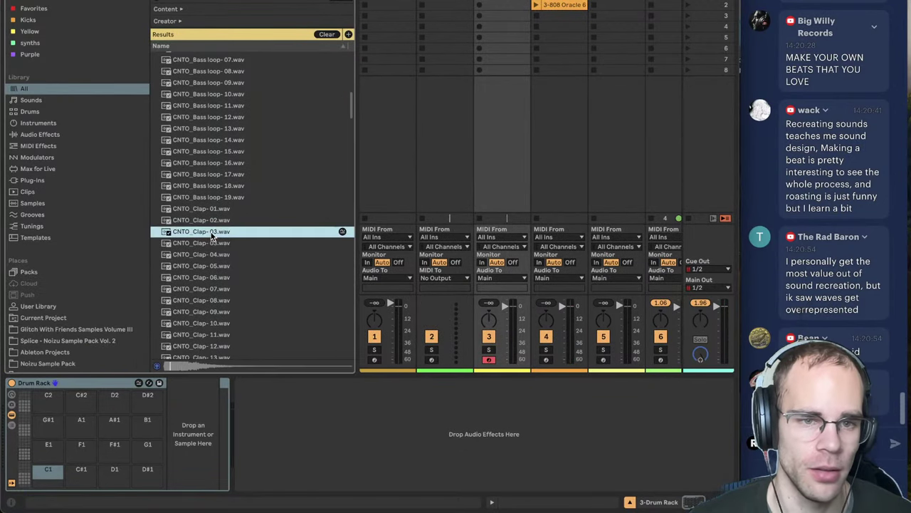
left_click_drag(206, 237, 81, 470)
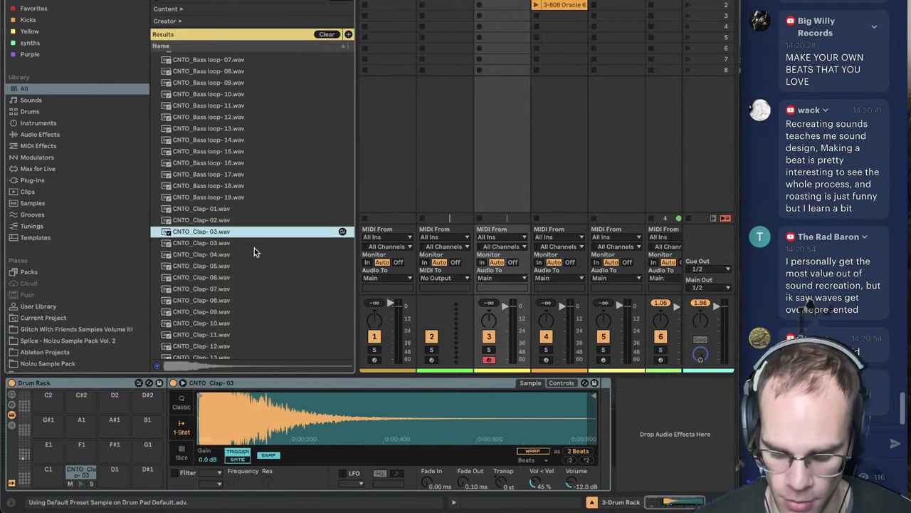
- Find CNTO_Kick - 04.wav in the browser results and load it onto the Drum Rack's C1 pad
scroll(254, 248, "down", 15)
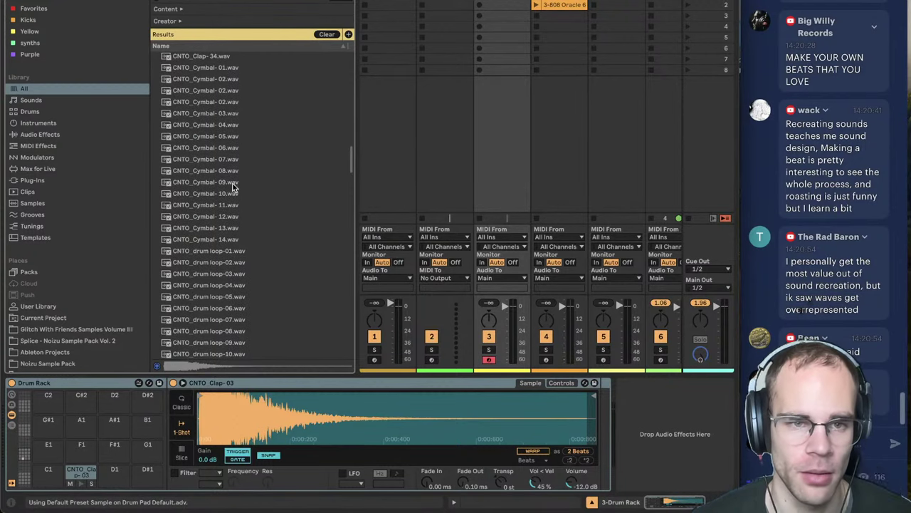
scroll(232, 183, "down", 10)
left_click(214, 232)
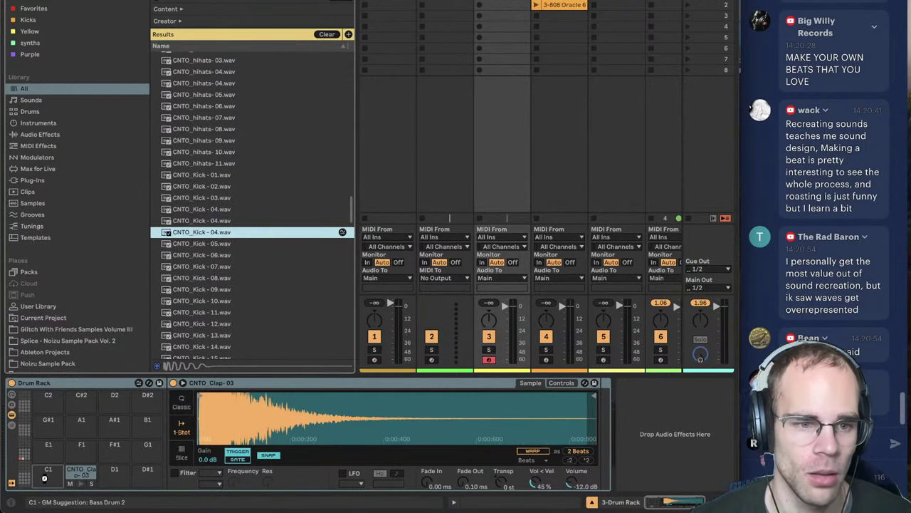
left_click_drag(44, 478, 45, 477)
- Audition the CNTO hi-hat samples and load CNTO_hihats- 09.wav onto the Drum Rack's D1 pad
scroll(269, 250, "up", 8)
scroll(233, 220, "down", 5)
left_click(213, 202)
left_click(204, 224)
left_click(209, 202)
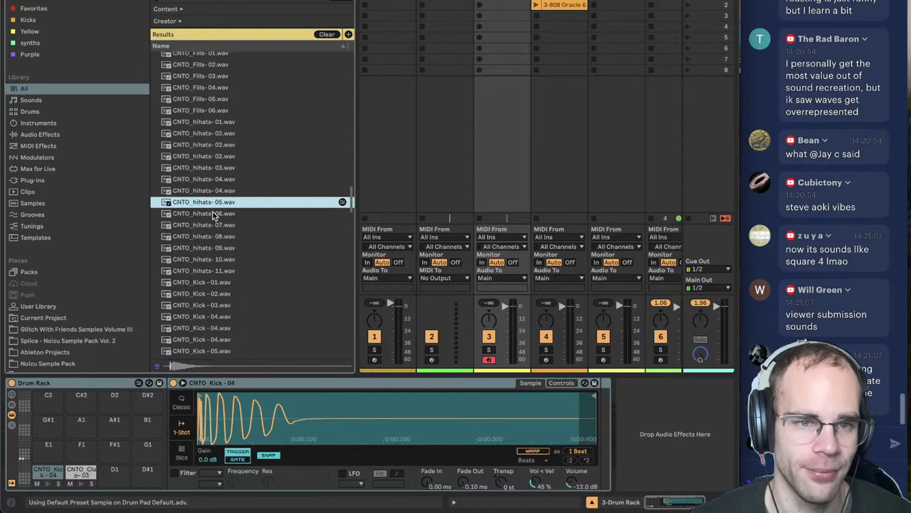
left_click(212, 191)
left_click(210, 179)
left_click(209, 202)
left_click(209, 214)
left_click(211, 236)
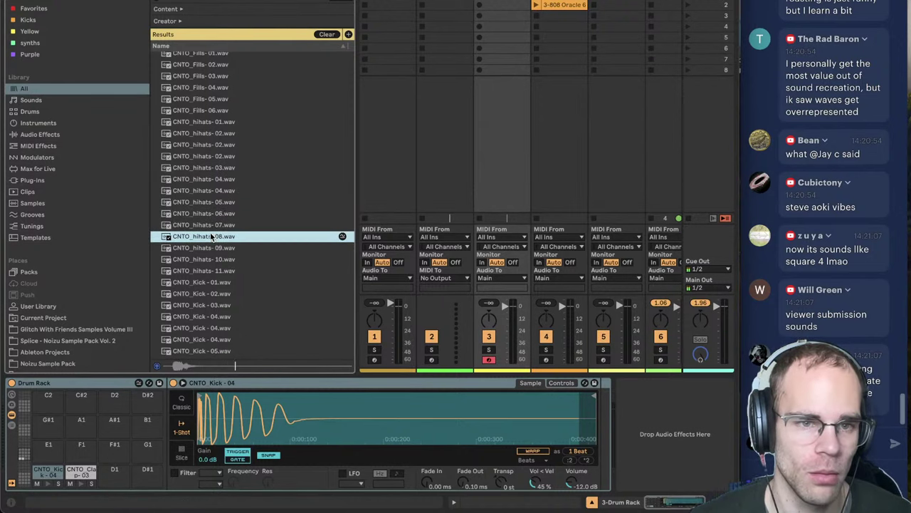
key("Down")
key("Down")
key("Up")
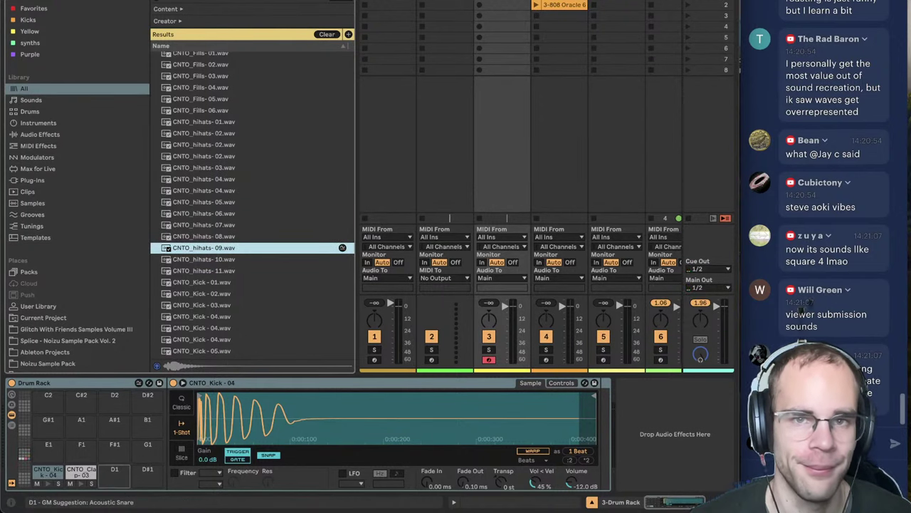
left_click_drag(114, 476, 114, 476)
- Create a one-bar Drum Rack clip with kicks on beats 1 and 3, hi-hats on every beat, and a clap on beat 3
double_click(494, 7)
left_click(294, 303)
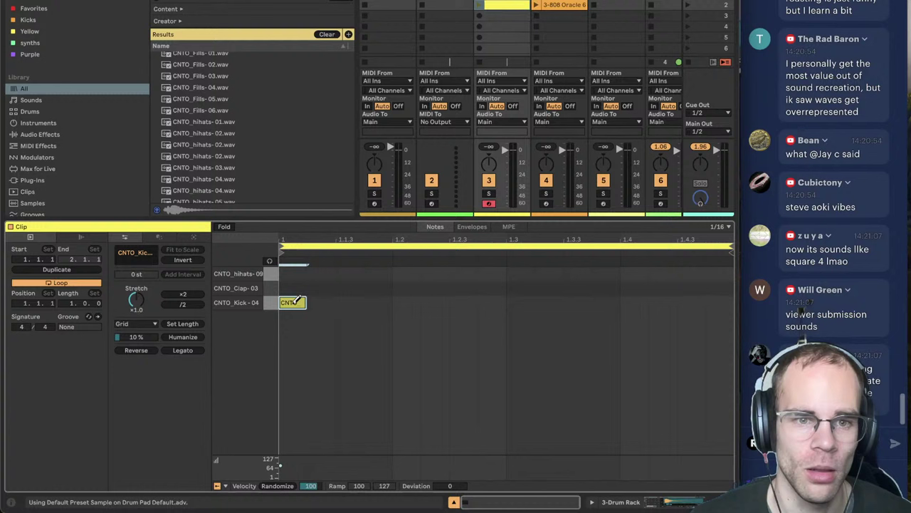
left_click(518, 301)
left_click(305, 271)
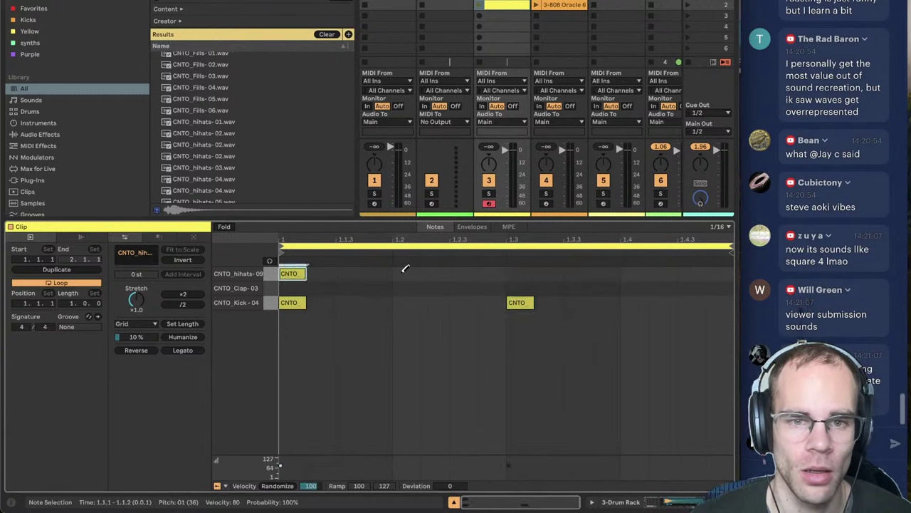
left_click(405, 274)
left_click(519, 274)
left_click(632, 273)
left_click(520, 287)
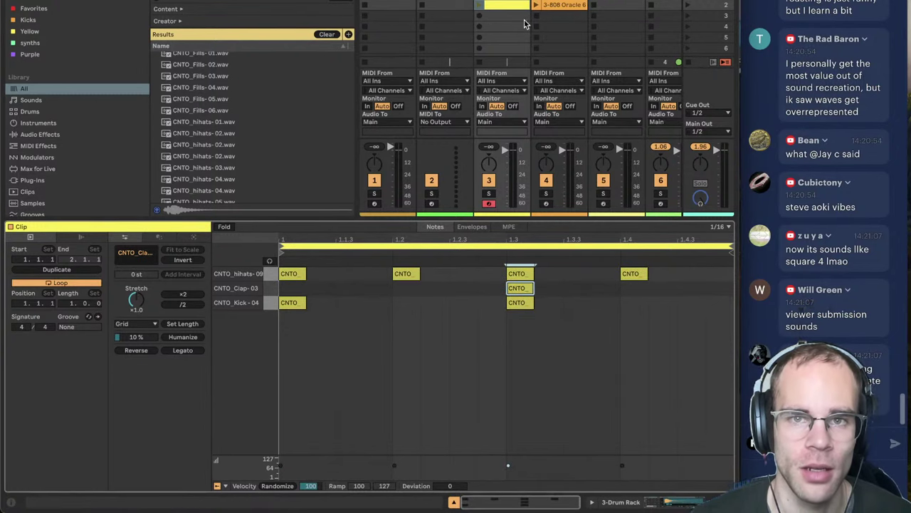
- Launch the drum clip, hide the browser, and move the Drum Rack track directly before the two Serum tracks
left_click(480, 5)
left_click(667, 500)
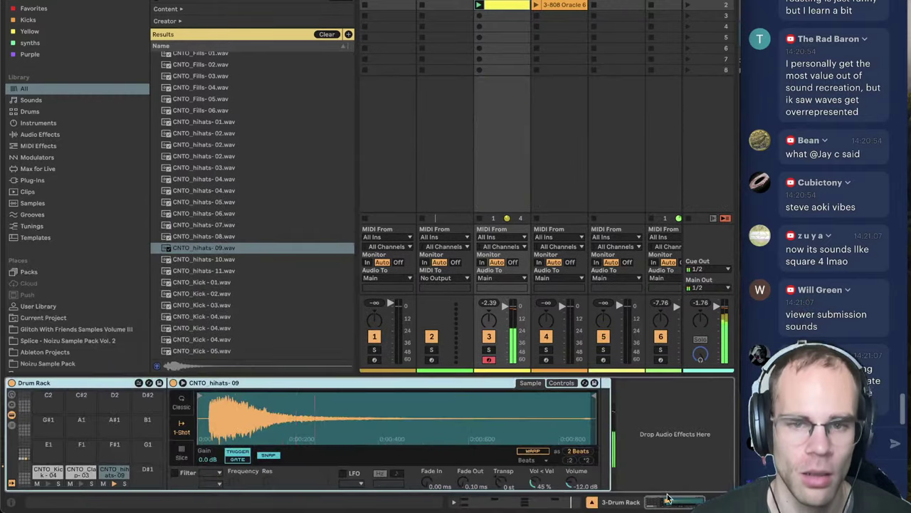
key("ctrl+alt+b")
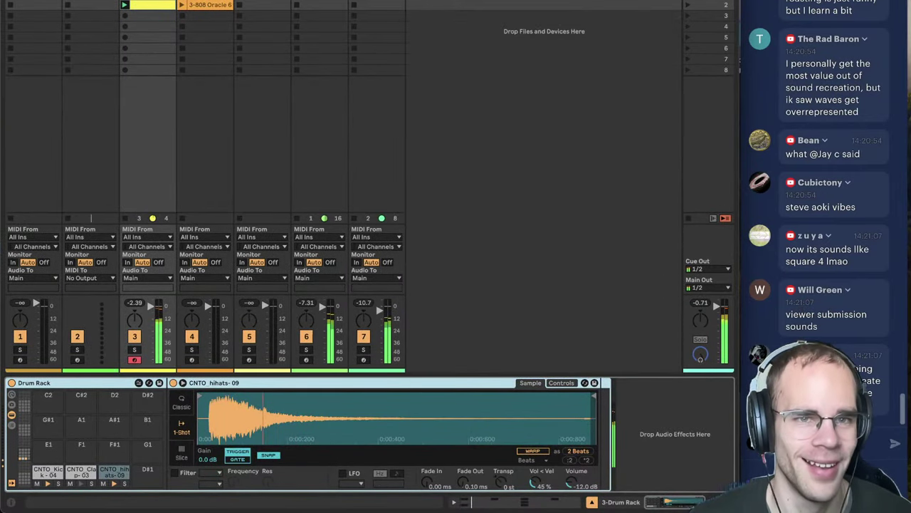
left_click_drag(148, 0, 291, 0)
- Group Serum tracks 6 and 7 together
left_click(320, 0)
left_click(377, 0, "shift")
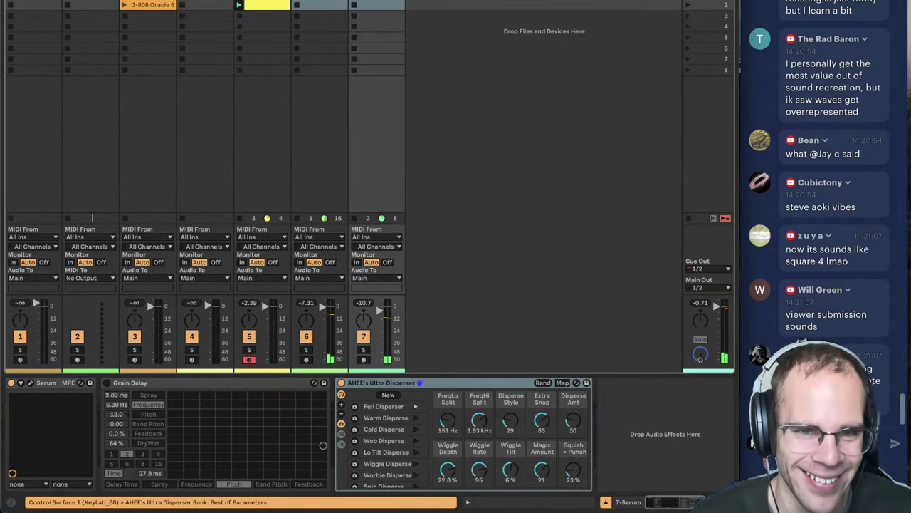
key("ctrl+g")
- Search the browser for "duck", load Duck_Buddy-1.amxd on the Serum group, and set its trigger input to 5-Drum Rack
key("ctrl+alt+b")
key("ctrl+f")
type("duck")
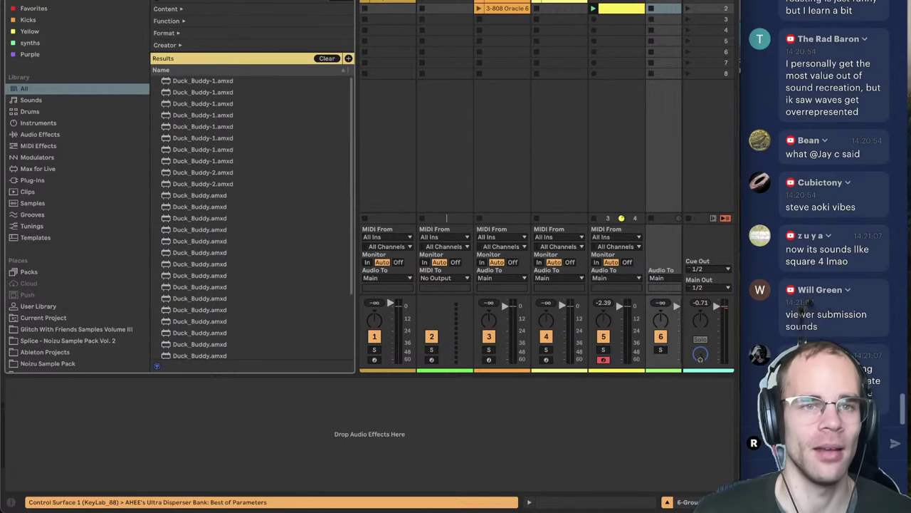
key("Down")
key("Return")
left_click(66, 396)
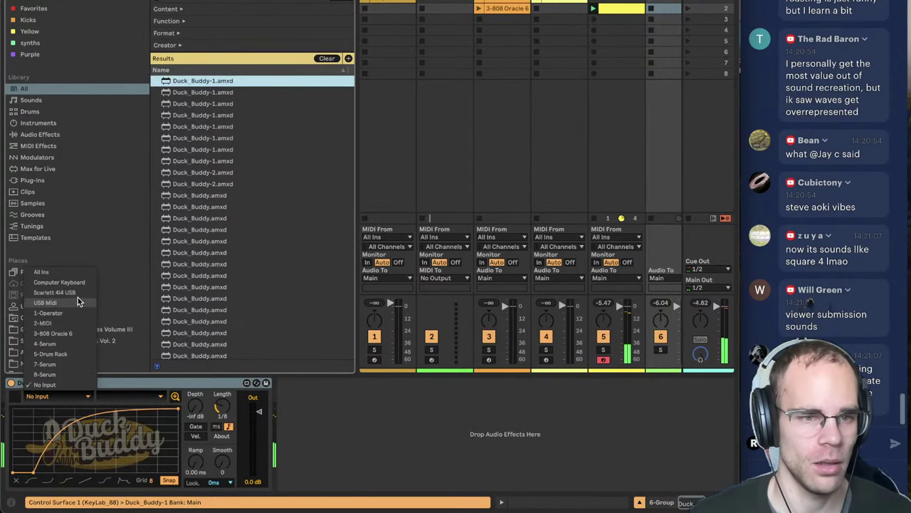
left_click(79, 354)
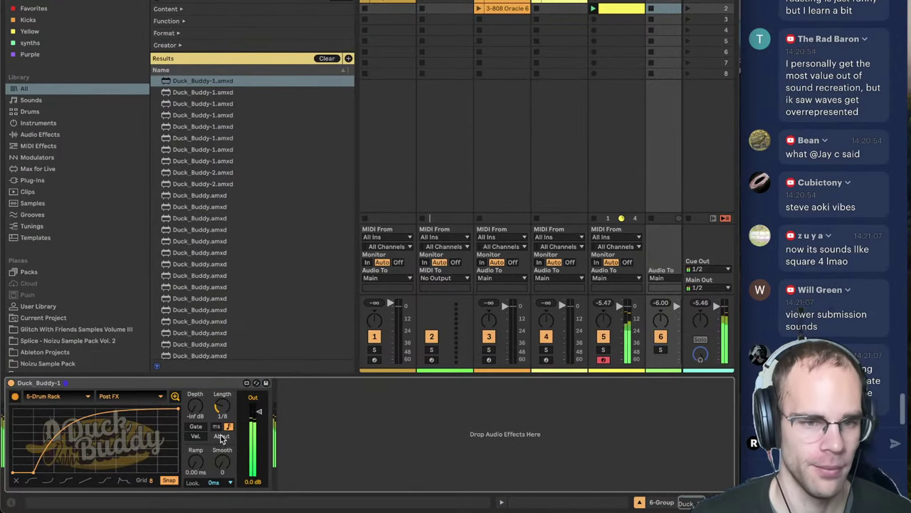
- Set Duck Buddy's trigger tap point to the Drum Rack's CNTO_Kick - 04 Pre FX chain, and hide the browser
left_click(53, 396)
left_click(106, 396)
left_click(113, 395)
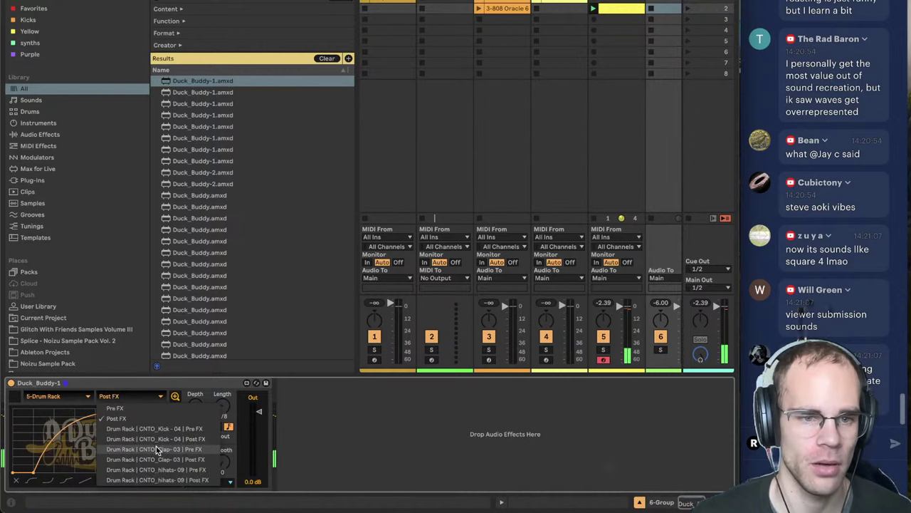
left_click(160, 431)
key("ctrl+alt+b")
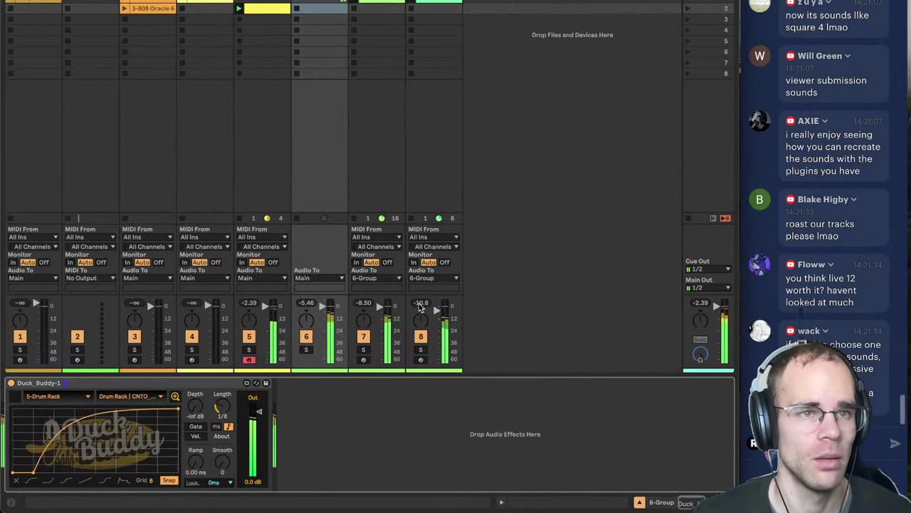
- Solo Serum track 7, search the browser for "disper", and load AHEE's Ultra Disperser.adg after its Serum
left_click(363, 350)
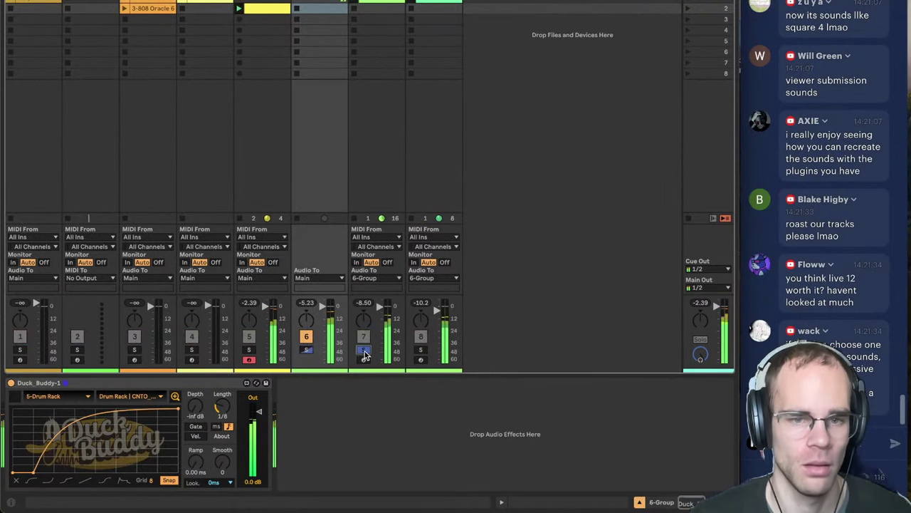
left_click(383, 17)
left_click(230, 407)
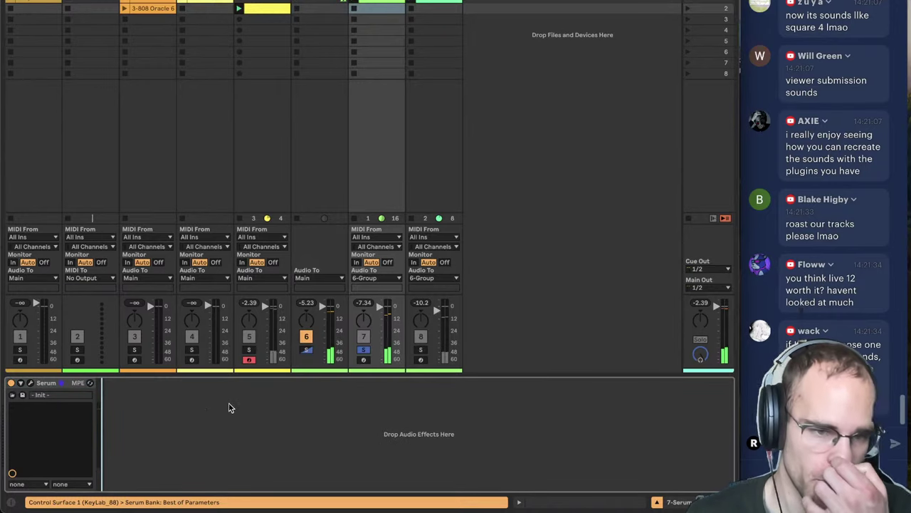
key("super+f")
type("disper")
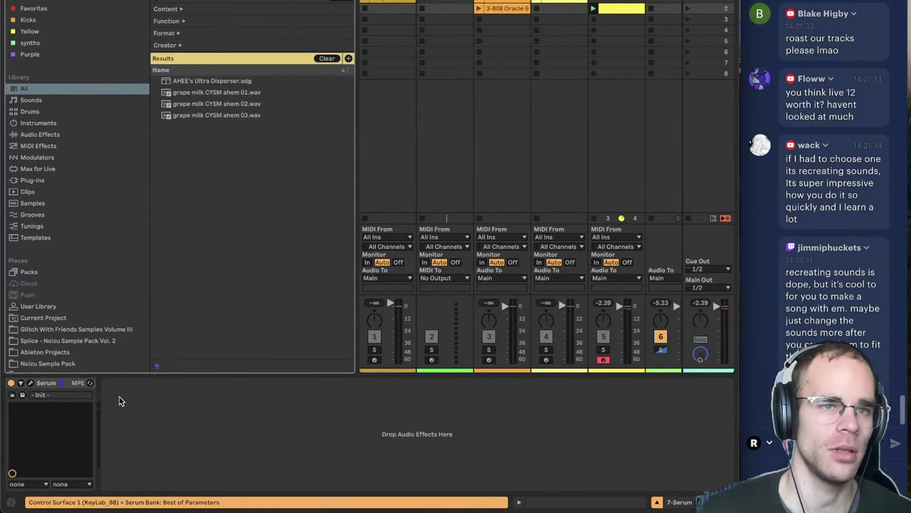
left_click(236, 78)
left_click_drag(320, 456, 318, 470)
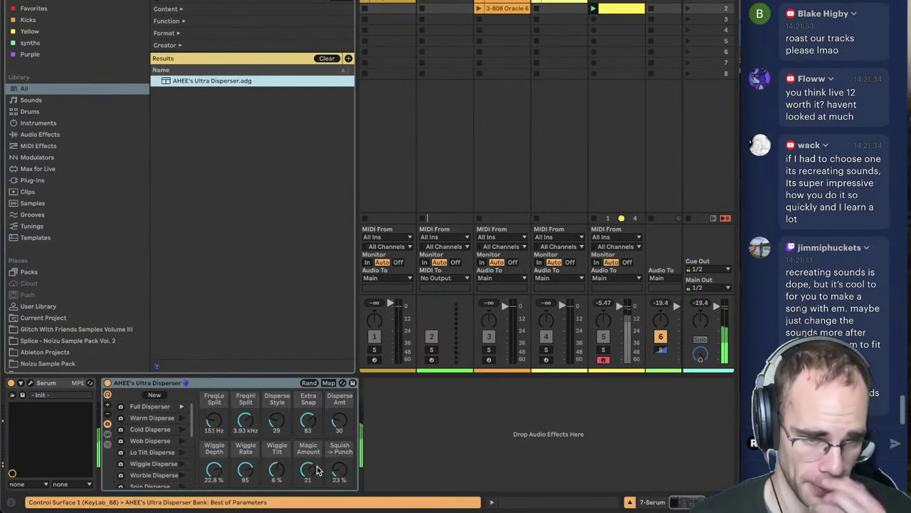
- Insert Amp between track 7's Serum and the Disperser, with Dual output and Dry/Wet at 29.4%
key("super+f")
type("amp")
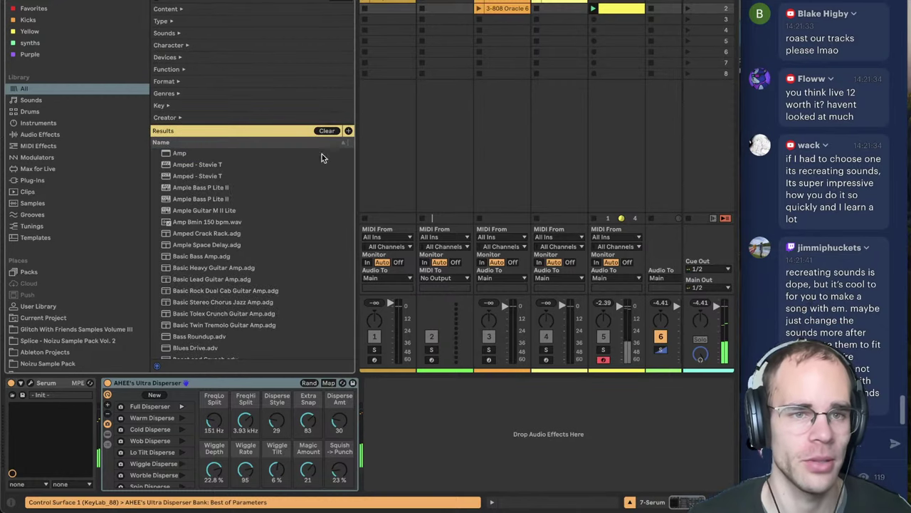
left_click_drag(180, 153, 94, 411)
left_click_drag(275, 472, 275, 499)
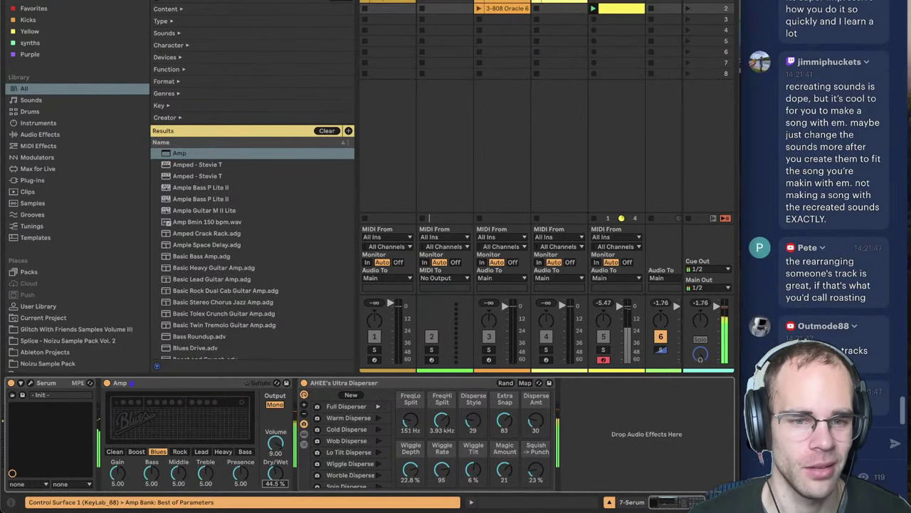
left_click(549, 448)
key("ctrl+alt+b")
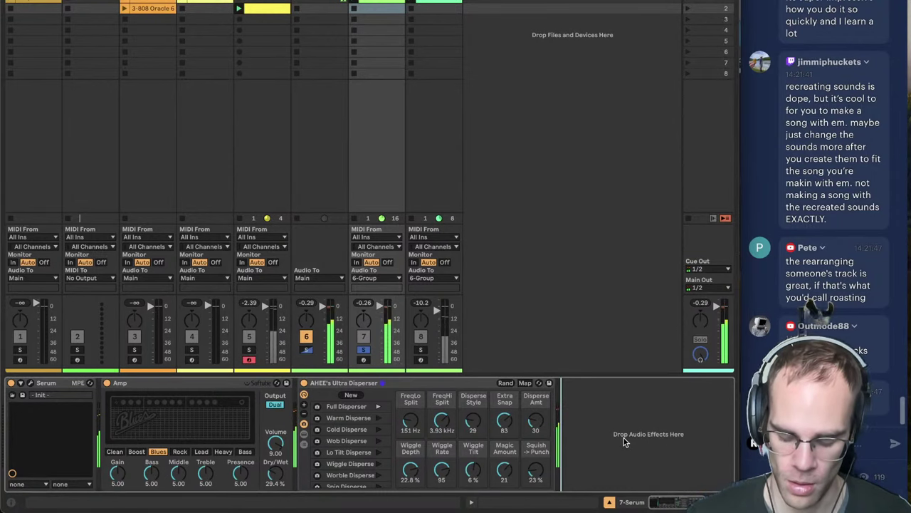
- Search the browser for "phat", load the [eliderp] phat v3.1 rack after the Disperser with amnt at 27, and close the soothe2 window
key("ctrl+f")
type("phat")
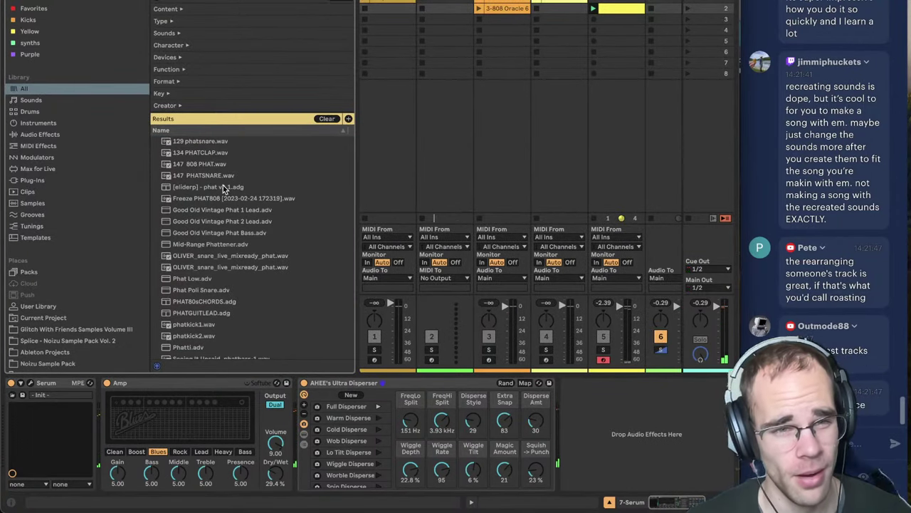
left_click(223, 187)
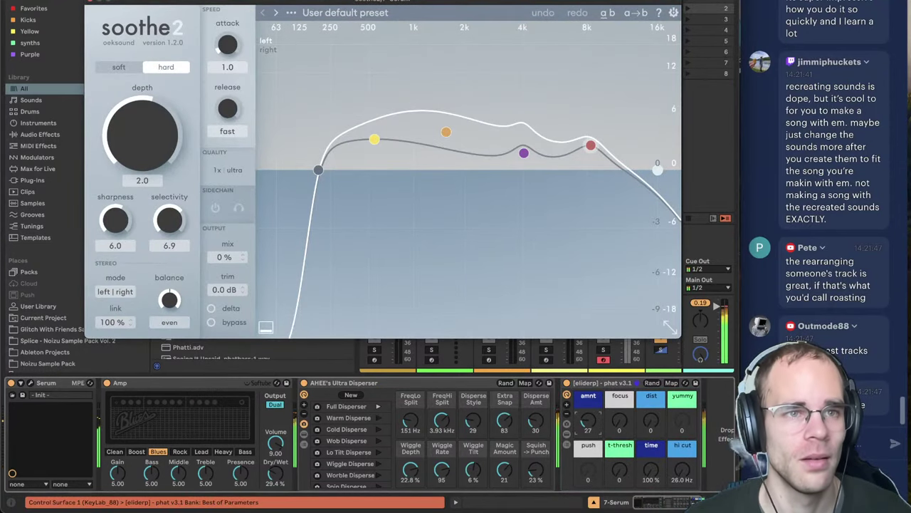
key("alt+super+b")
left_click(90, 0)
- Lower track 7's volume slightly and unsolo it, mute track 8, and return to track 7's device chain
left_click_drag(379, 307, 378, 315)
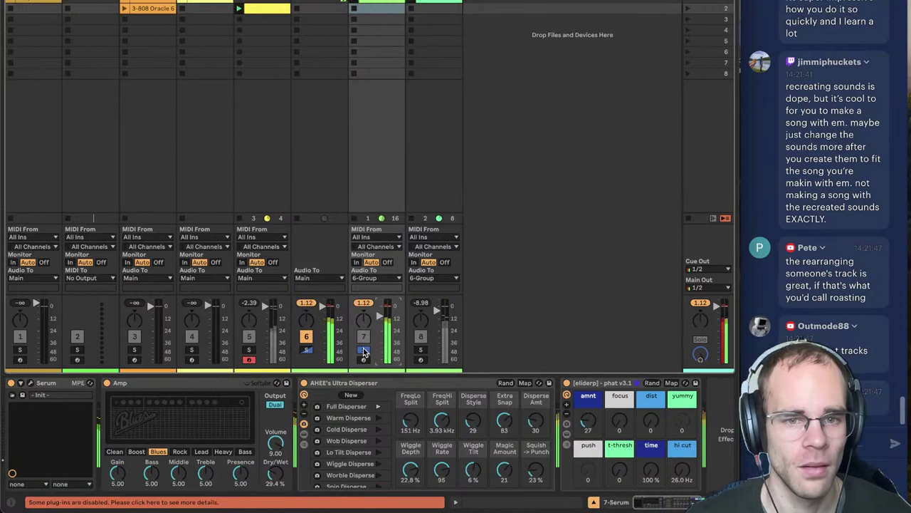
left_click(363, 351)
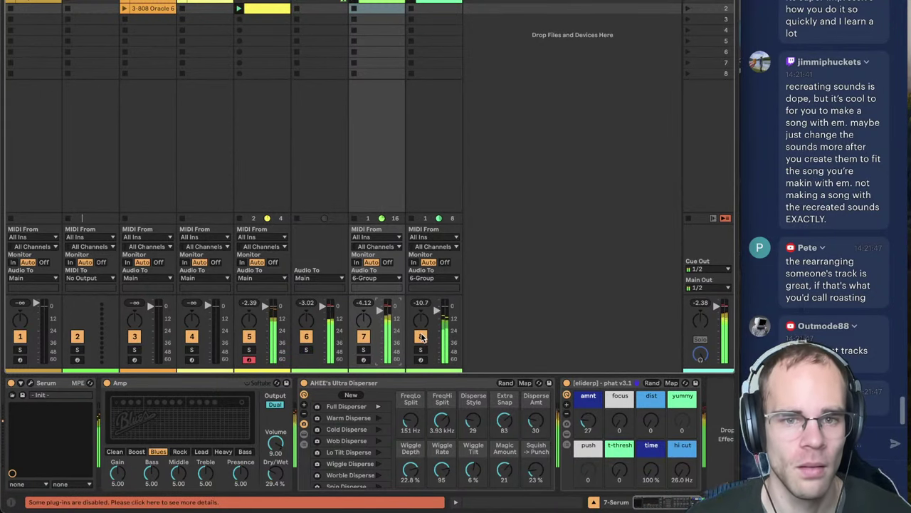
left_click(422, 337)
left_click(315, 32)
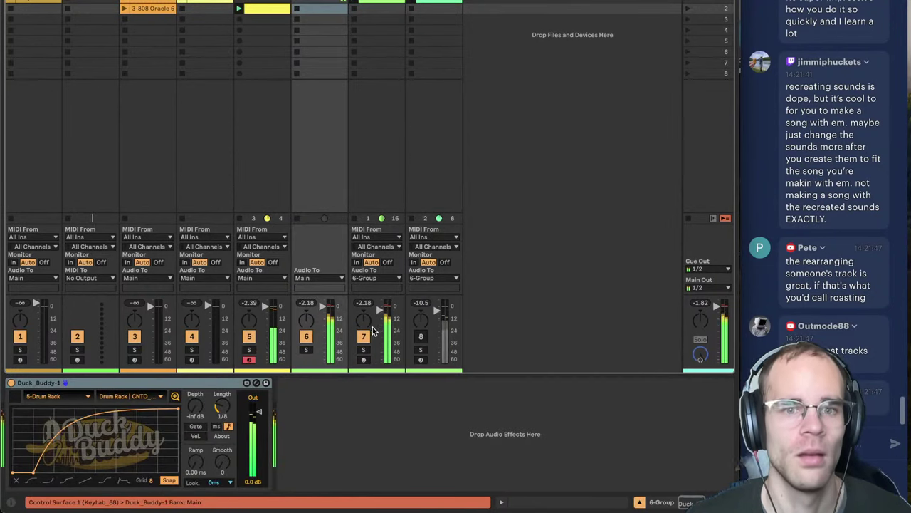
key("Right")
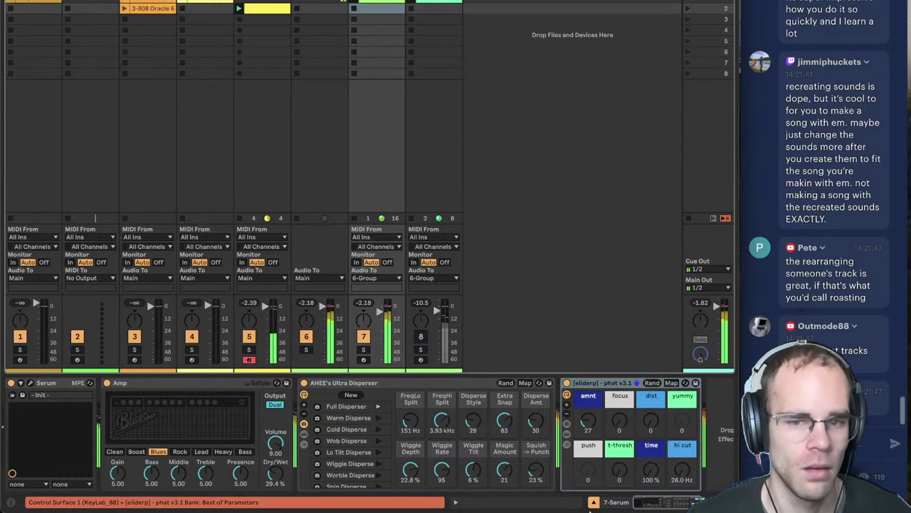
- In track 7's Serum, lower the filter cutoff and modulate it with LFO 2 at a 1/2 rate
left_click(30, 383)
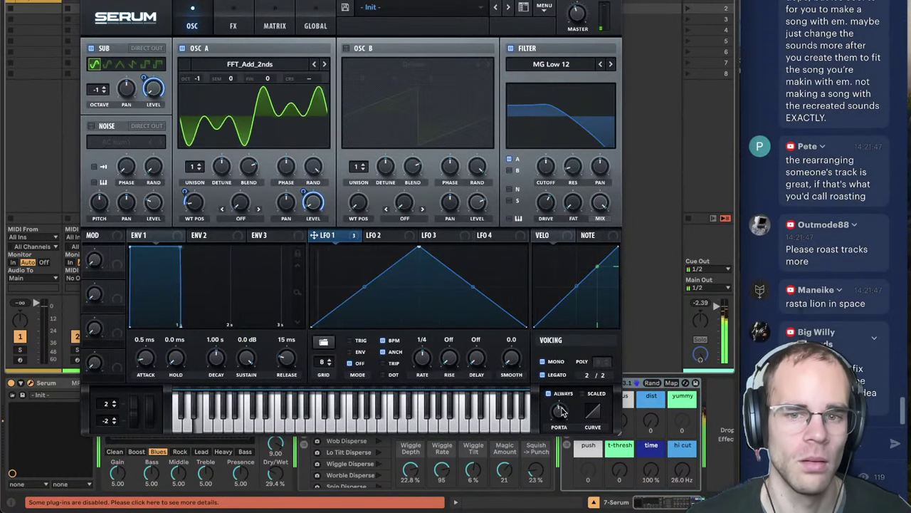
mouse_move(545, 166)
left_mouse_down()
mouse_move(539, 209)
mouse_move(541, 174)
left_mouse_up()
left_click_drag(373, 235, 548, 169)
right_click(541, 161)
left_click(541, 162)
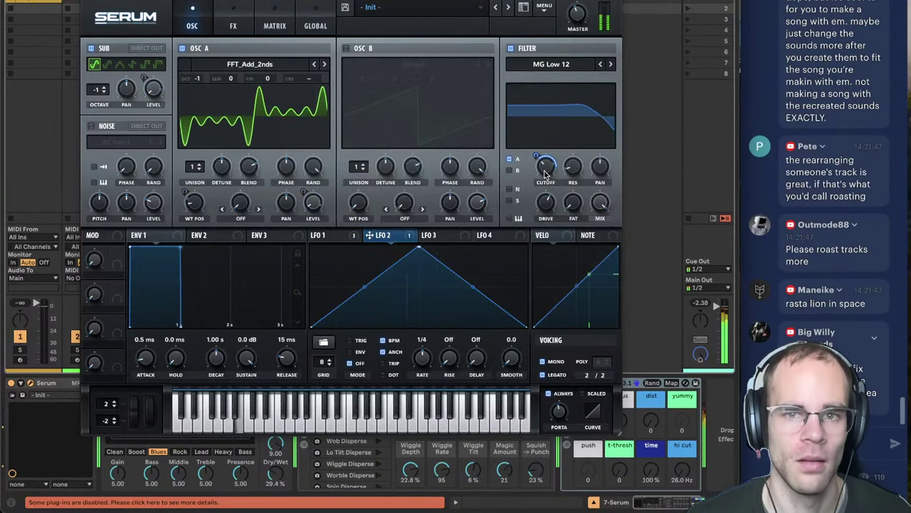
right_click(545, 169)
left_click(570, 214)
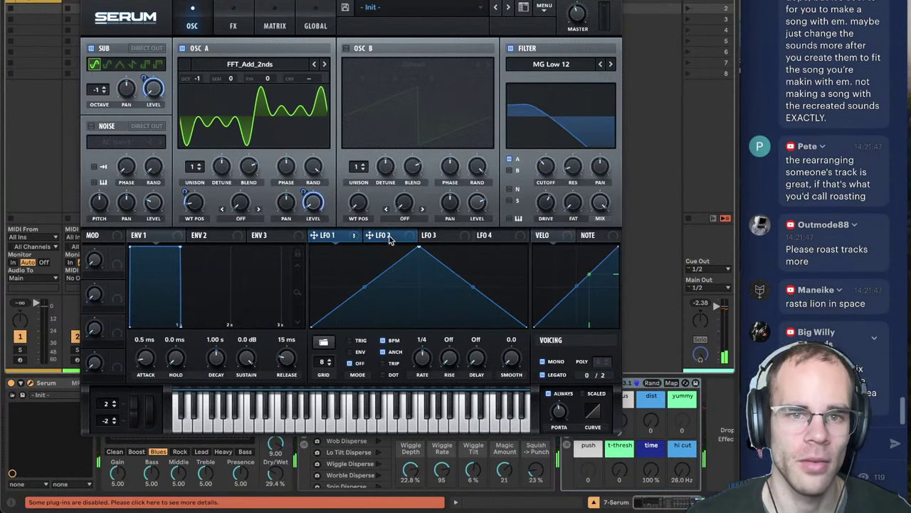
left_click_drag(423, 358, 425, 365)
left_click_drag(539, 171, 546, 166)
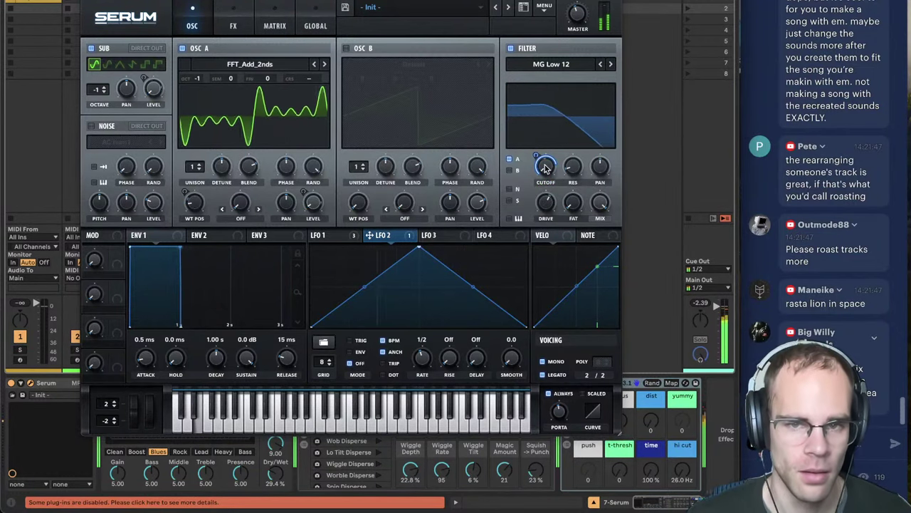
right_click(545, 166)
left_click(390, 194)
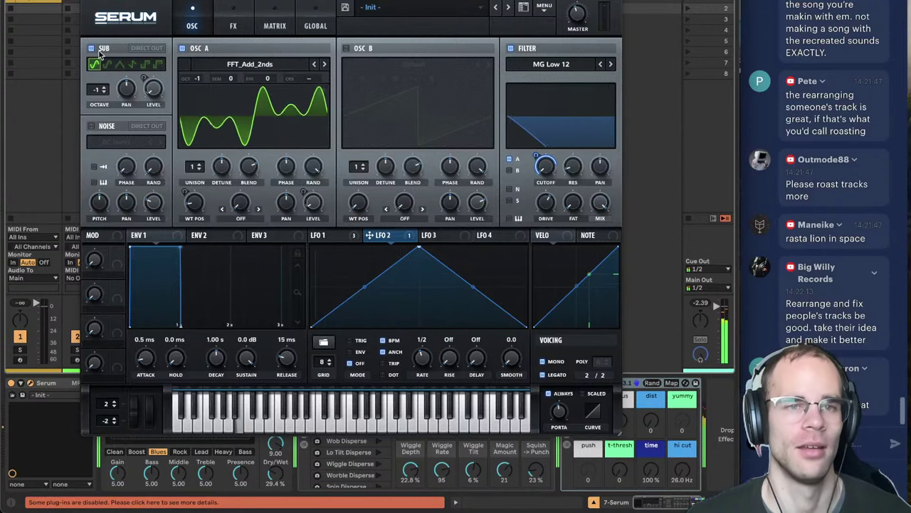
left_click(89, 1)
- Duplicate the loop of track 7's Serum clip to extend it to eight bars
double_click(388, 2)
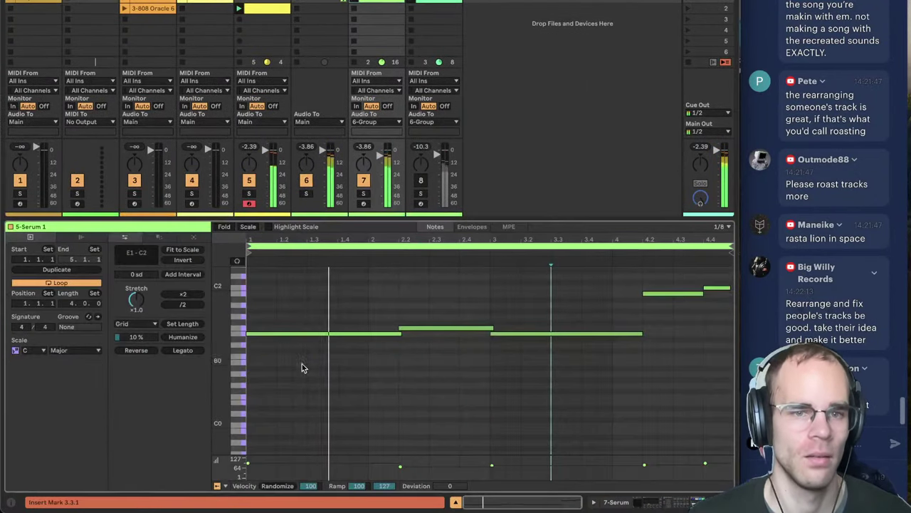
left_click(86, 270)
left_click(461, 309)
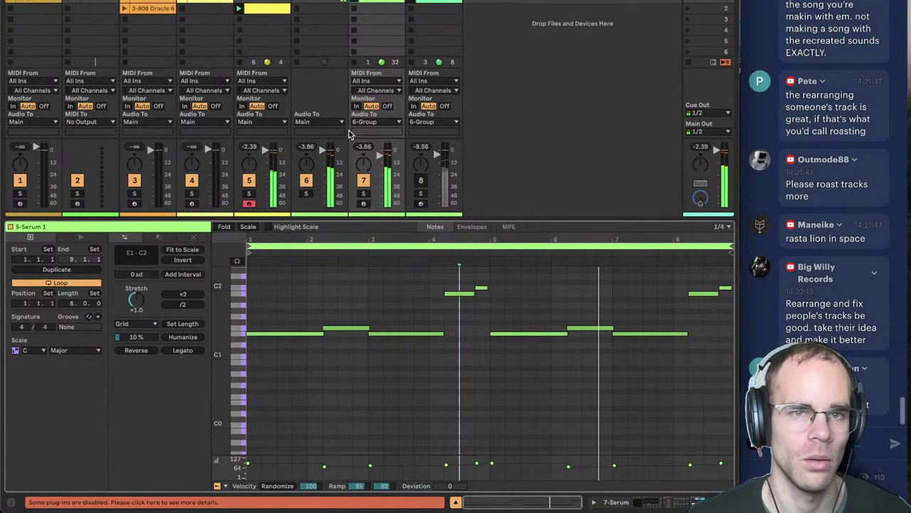
- Duplicate the drum clip's pattern out to four bars and move the kick at the start of bar 2 to 2.2
double_click(269, 9)
left_click(487, 414)
left_click(85, 270)
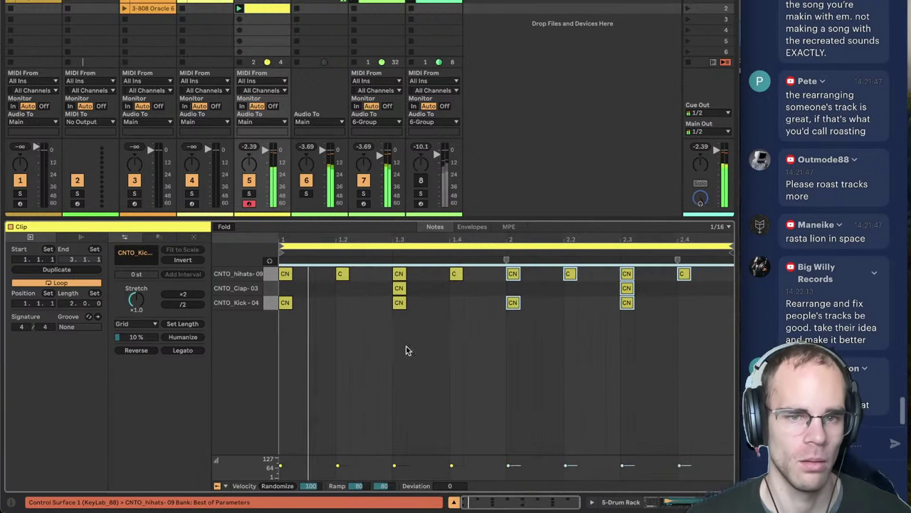
left_click(479, 336)
left_click(649, 310)
left_click(706, 306)
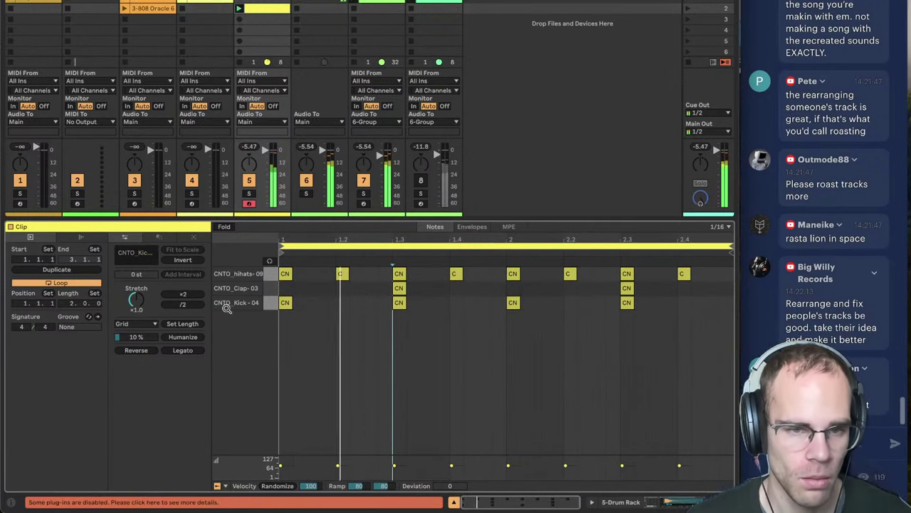
key("super+d")
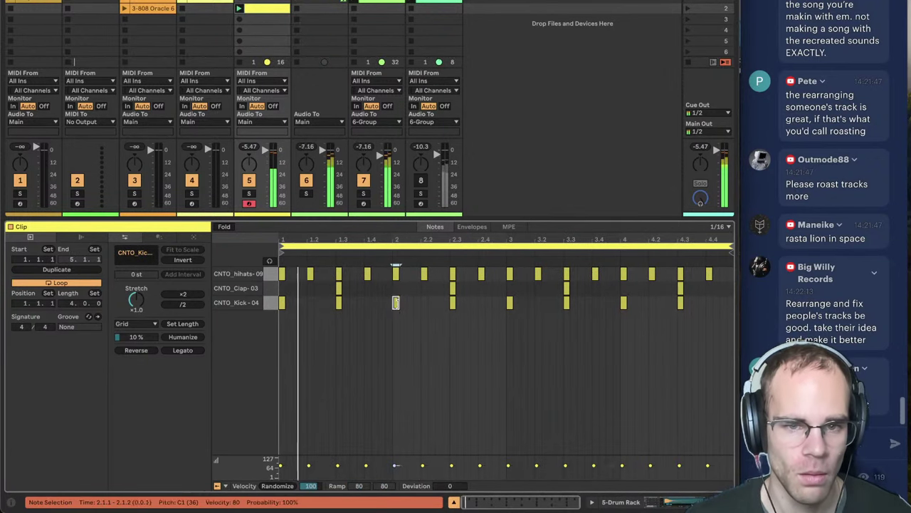
left_click_drag(397, 302, 424, 303)
- Load Saturator on the Drum Rack track and set its drive to 17.7 dB and output to -11.7 dB
key("shift+Tab")
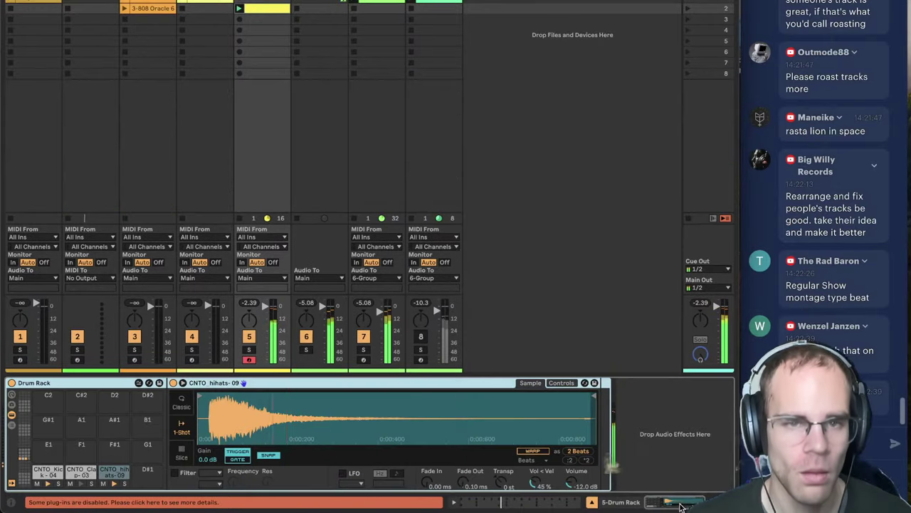
key("super+alt+b")
type("satur")
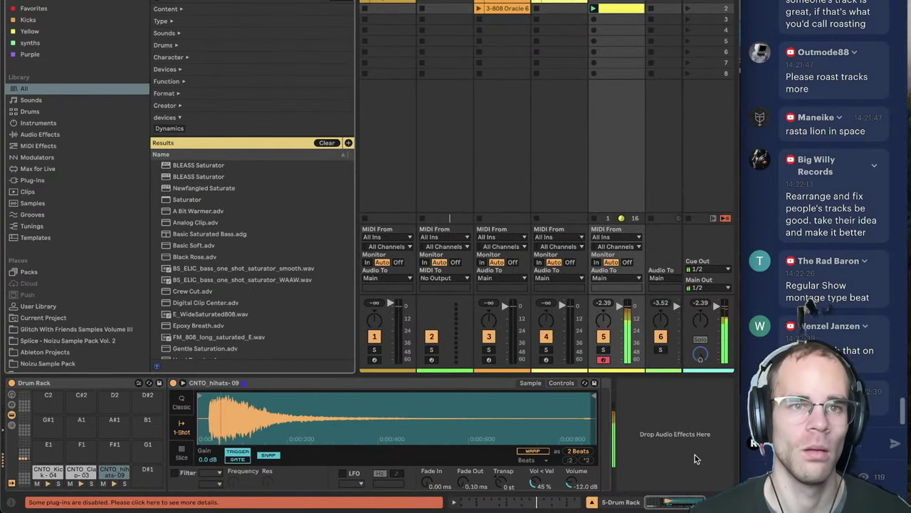
key("Down")
key("Down")
key("Down")
key("Down")
key("Return")
key("Return")
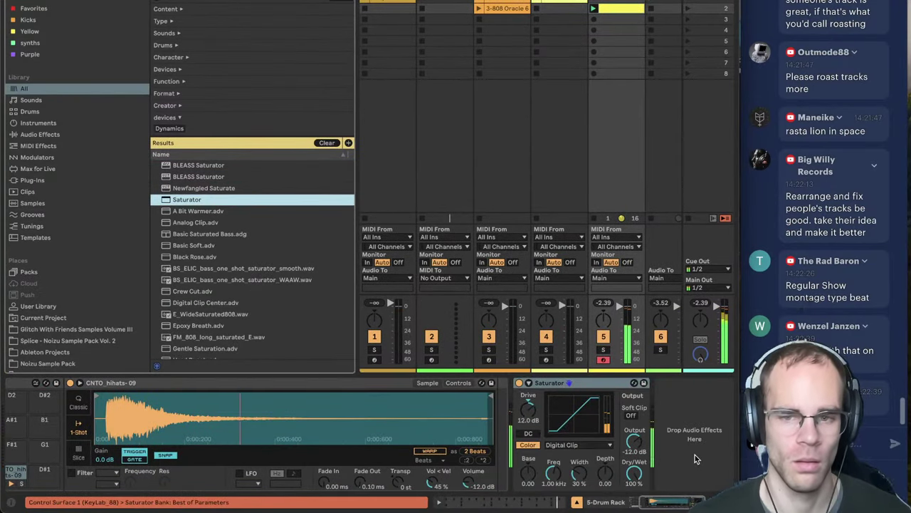
left_click_drag(534, 413, 534, 402)
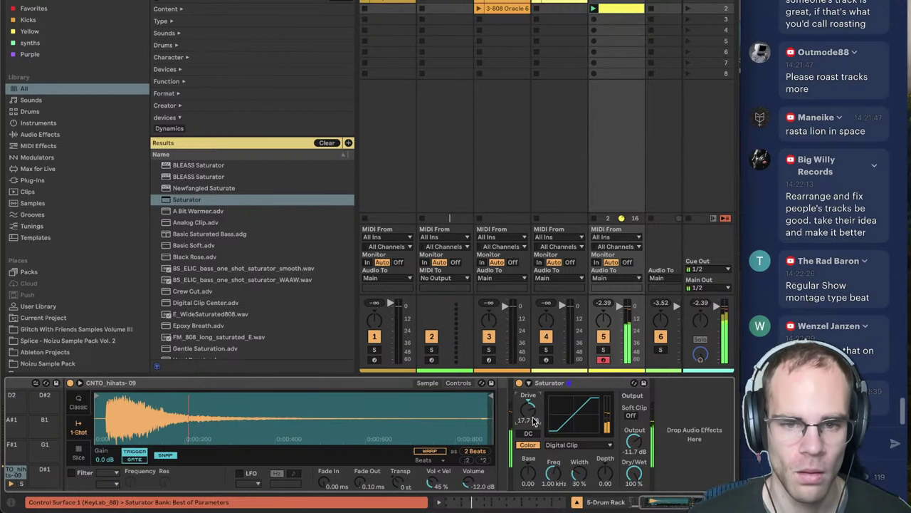
key("super+alt+b")
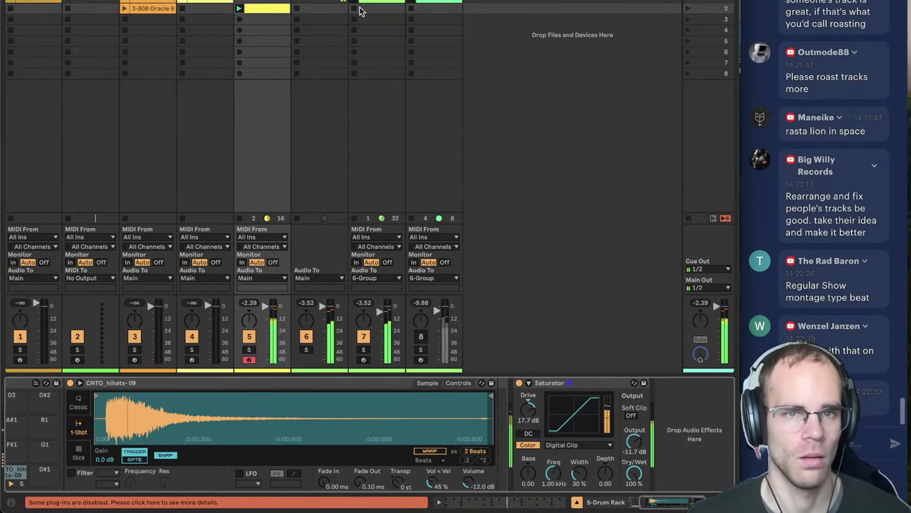
- Add kick notes at 4.2 and 4.4 in the drum clip, and display track 7's device chain
double_click(366, 2)
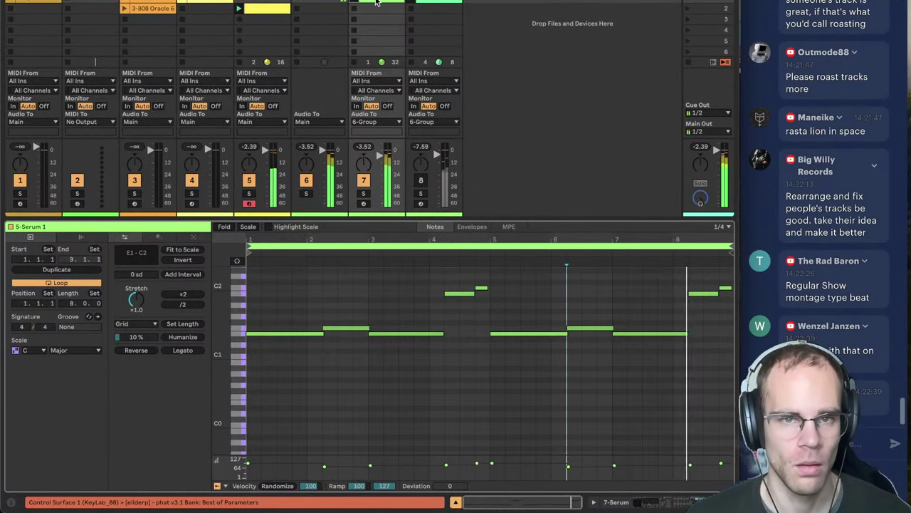
left_click(285, 26)
left_click(250, 11)
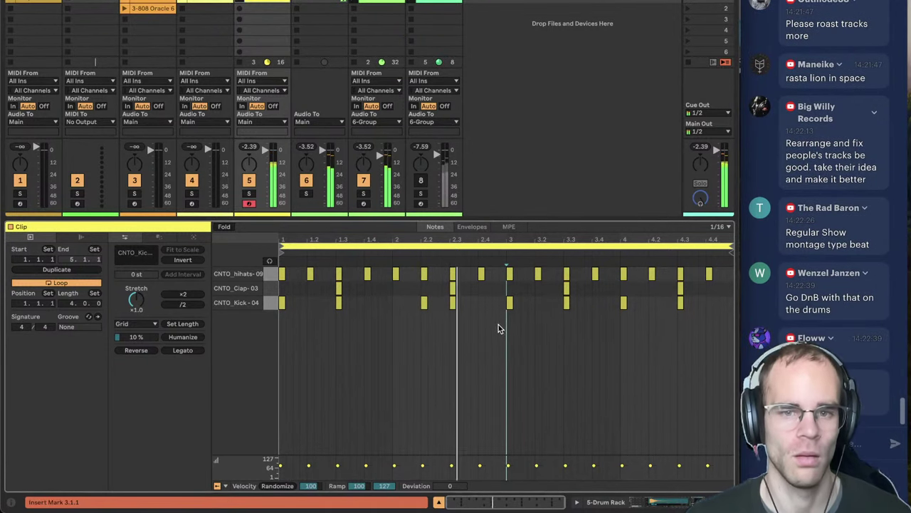
left_click(578, 326)
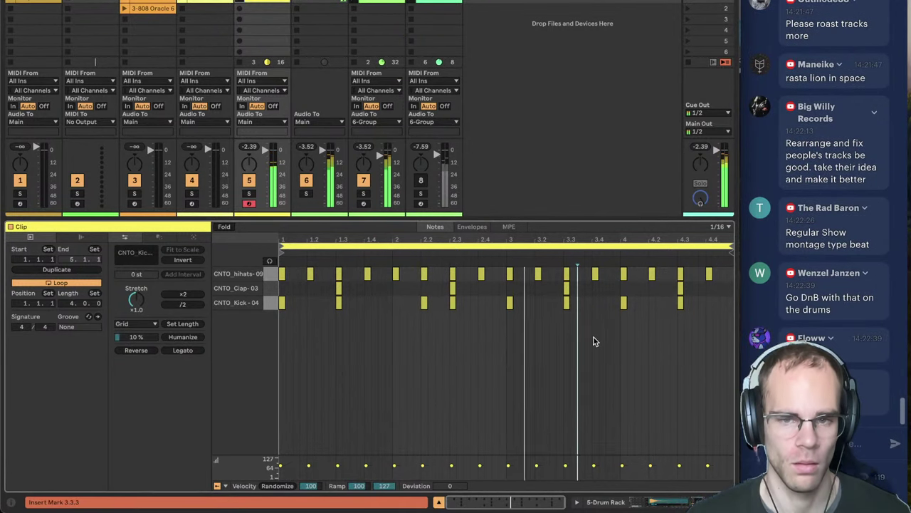
double_click(652, 303)
left_click(659, 306)
double_click(710, 303)
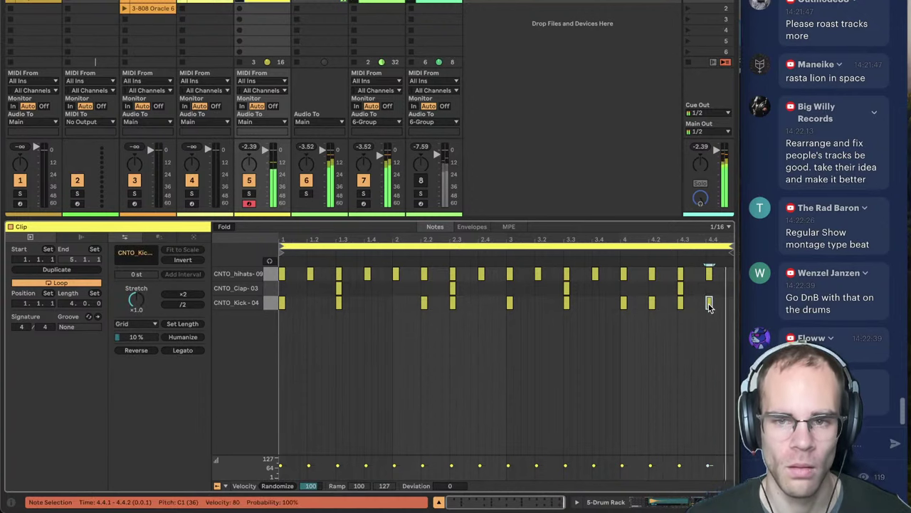
left_click(680, 502)
left_click(371, 7)
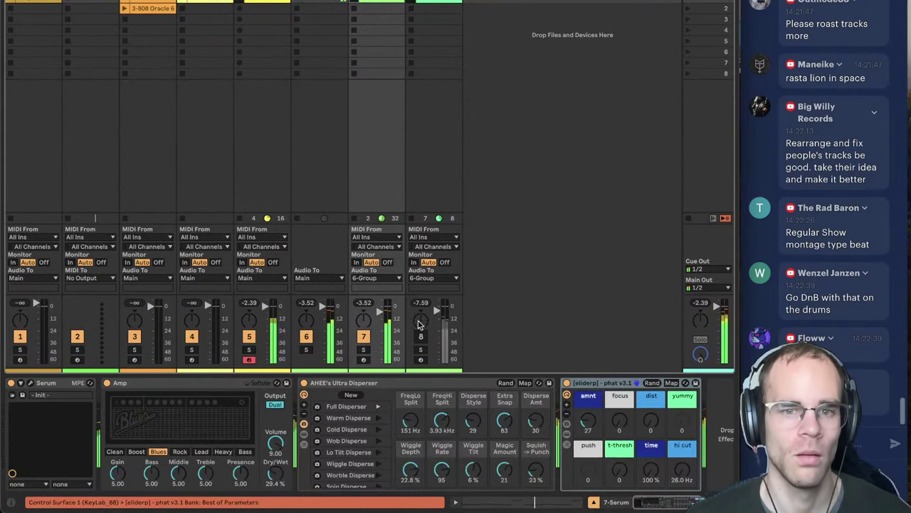
- Arm track 8 for recording, stop its playing clip and raise the computer keyboard's octave range to C4–D5
left_click(421, 359)
left_click(413, 219)
left_click(670, 460)
key("x")
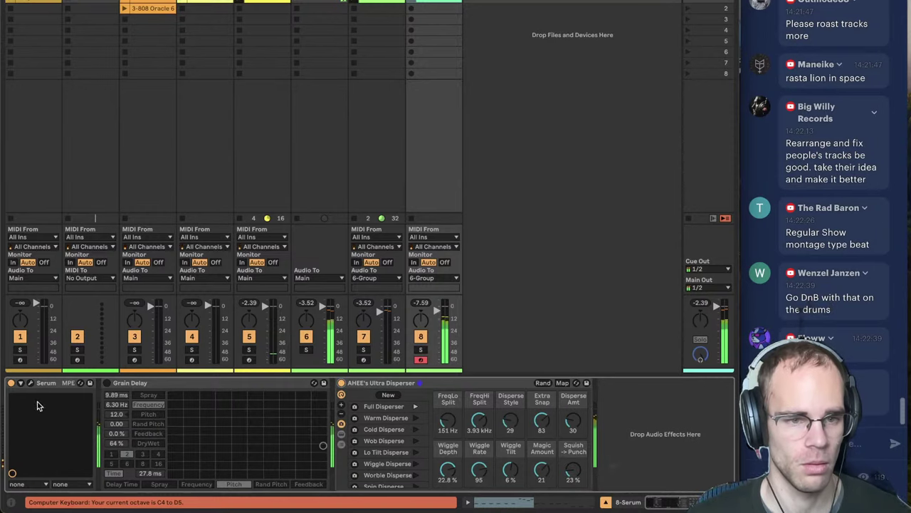
- In track 8's Serum, pull LFO 1's lower drop point slightly earlier and set Osc B's octave to 0
left_click(30, 384)
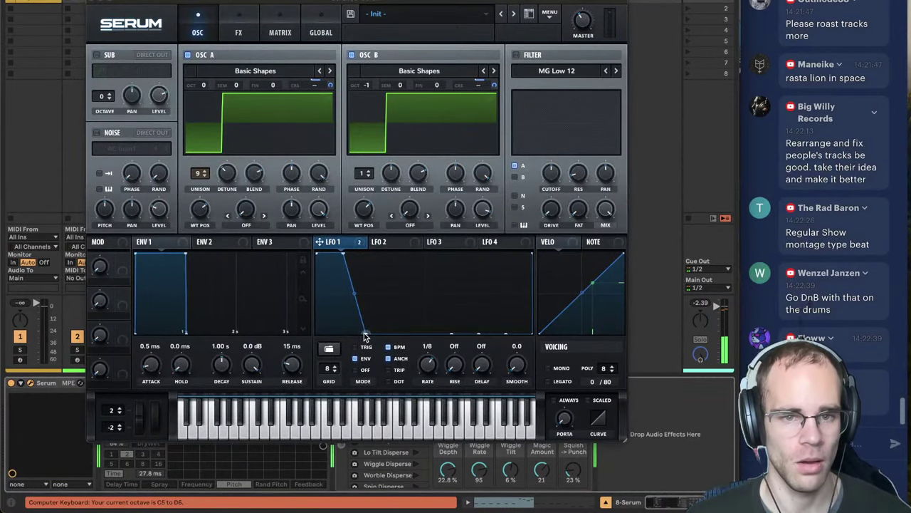
left_click_drag(365, 335, 362, 333)
left_click_drag(204, 85, 205, 55)
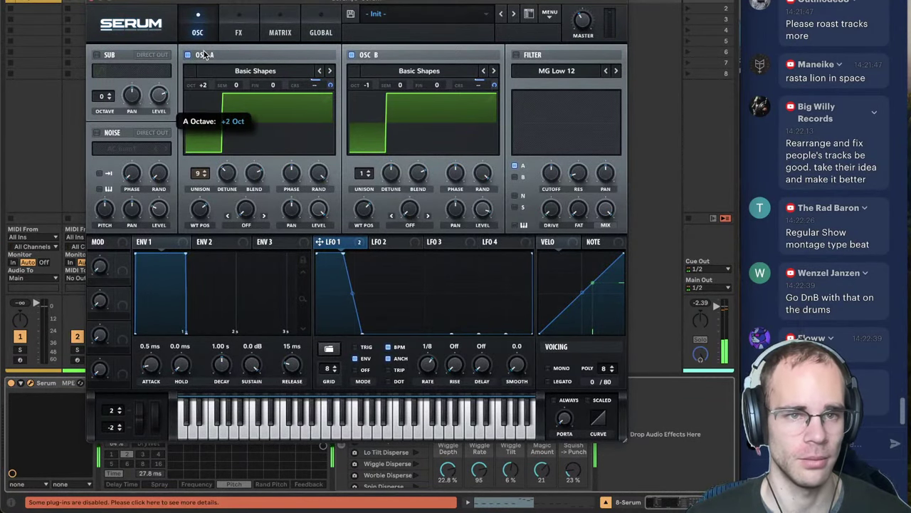
left_click_drag(367, 86, 370, 81)
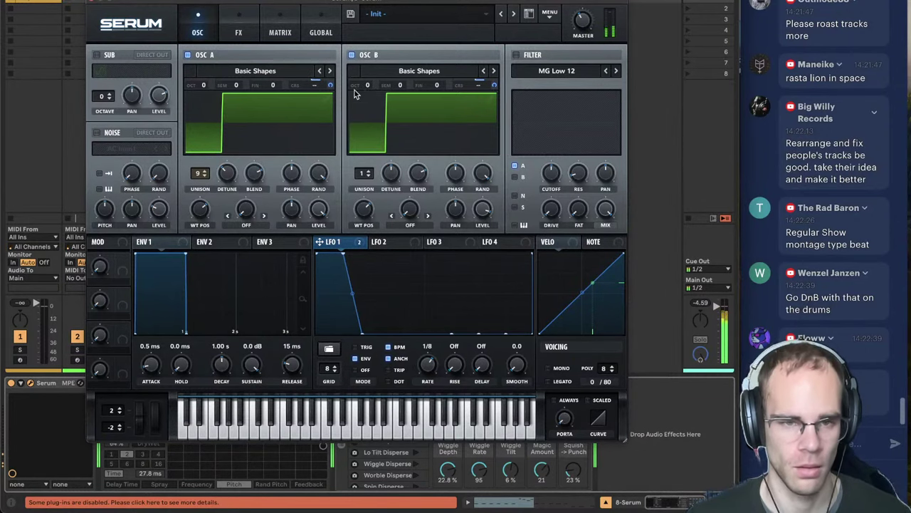
left_click(93, 3)
key("z")
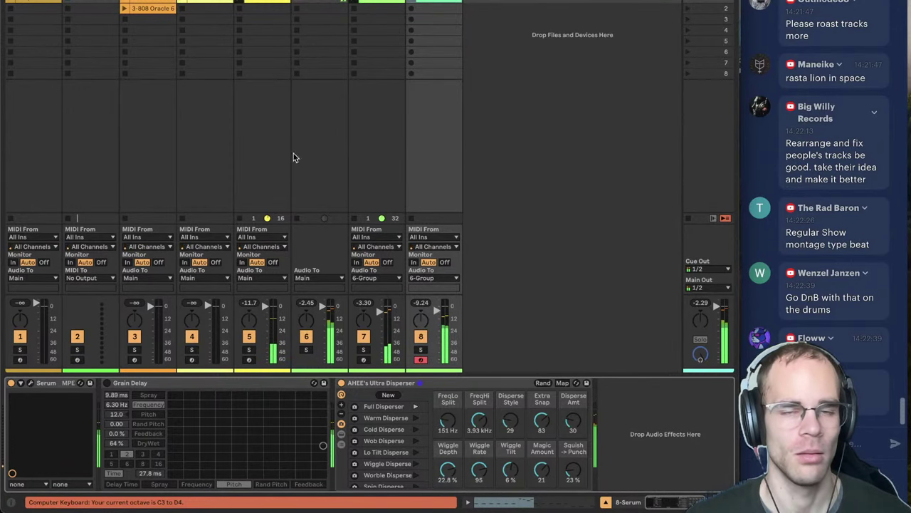
- Assign LFO 2 to the Reverb filter effect's cutoff in envelope mode and shape it with its peak about a third along
key("super+alt+p")
left_click(386, 242)
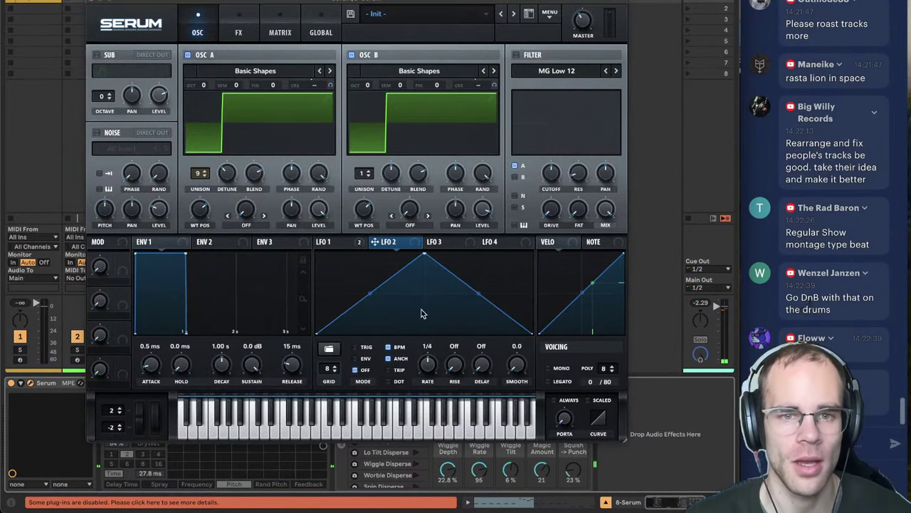
left_click_drag(427, 261, 318, 255)
left_click(238, 32)
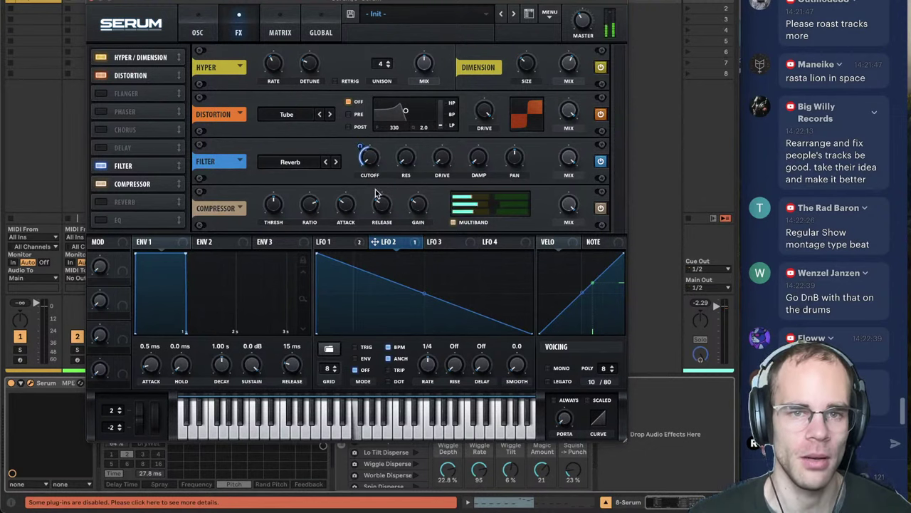
mouse_move(366, 161)
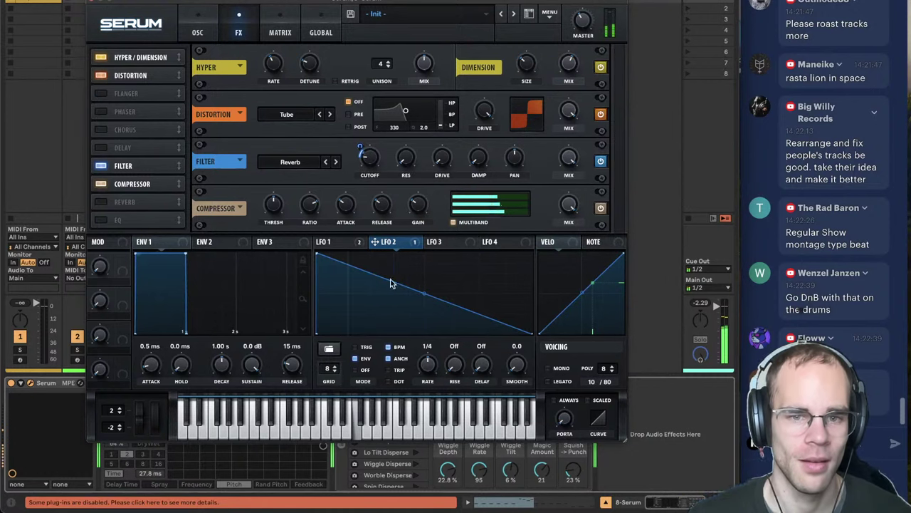
left_click_drag(321, 256, 390, 235)
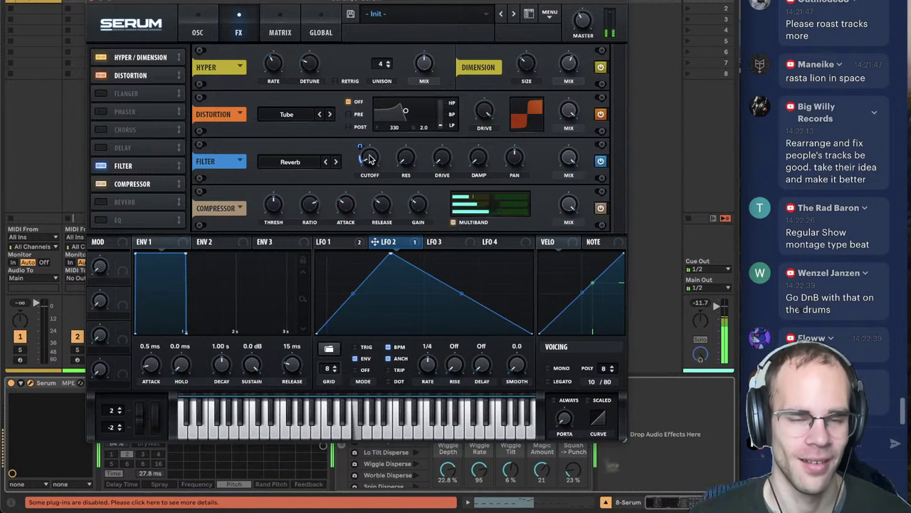
- Play test notes in a higher octave and lower the Reverb filter effect's cutoff slightly
key("x")
key("f")
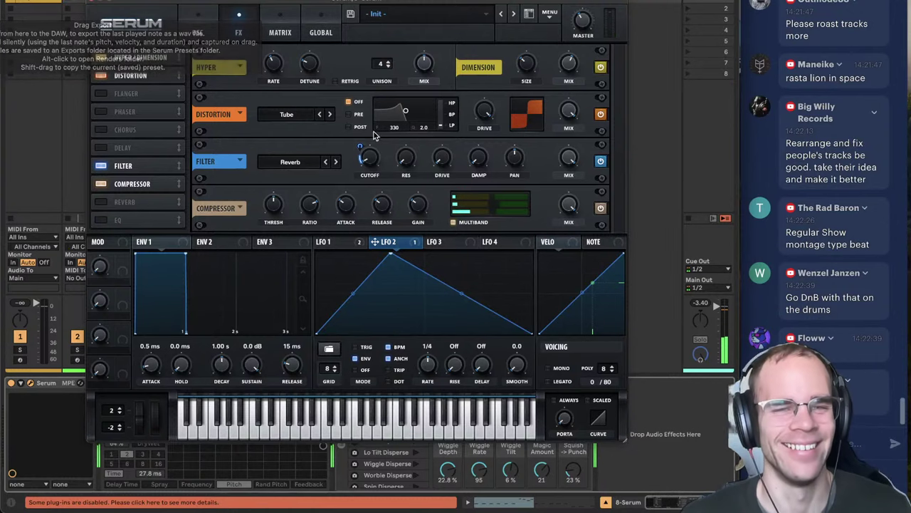
key("x")
key("f")
key("f")
key("f")
key("f")
left_click_drag(370, 157, 375, 170)
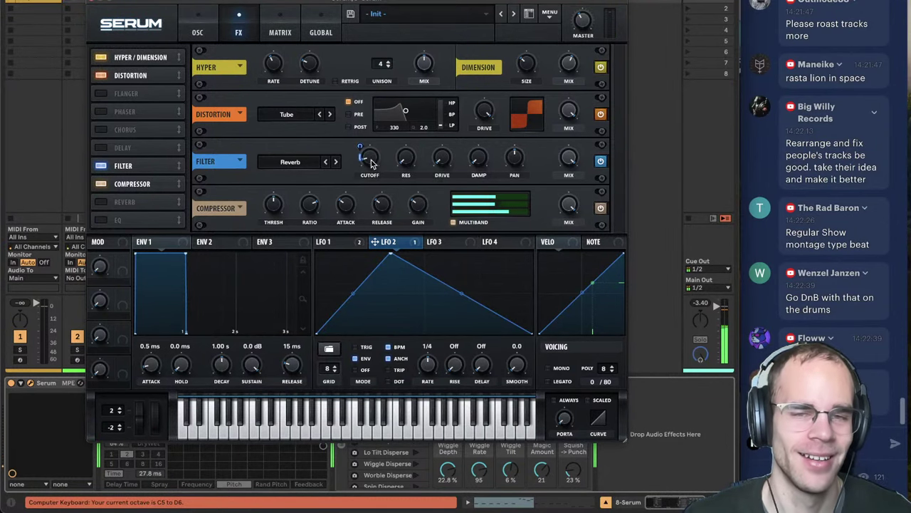
key("f")
key("f")
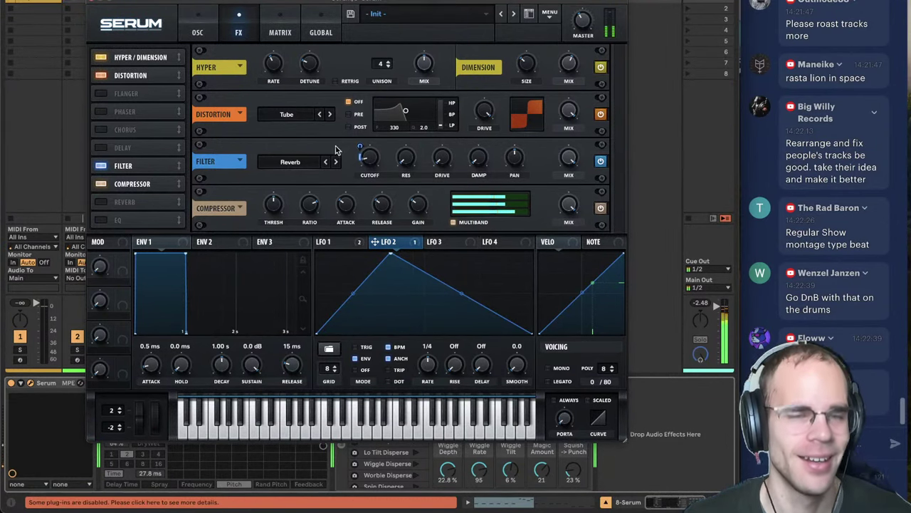
key("f")
key("f")
key("a")
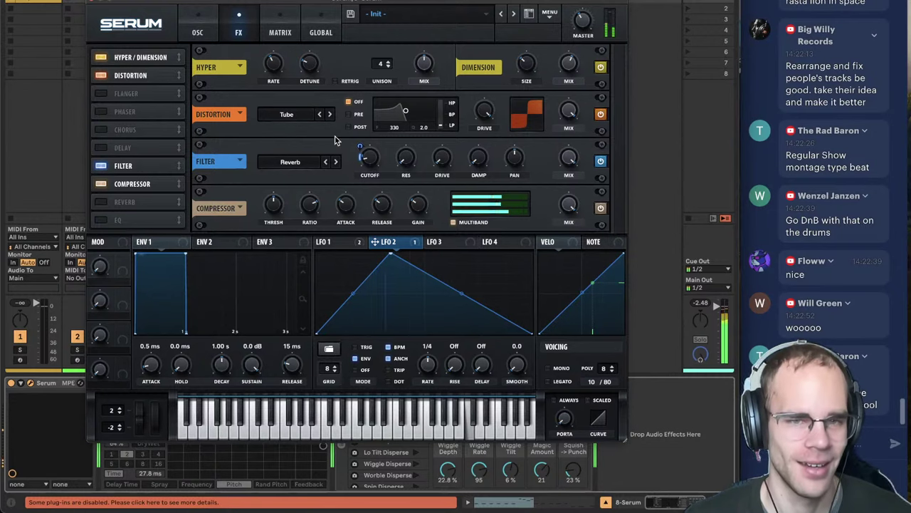
- Move LFO 2's peak earlier and bend its falling segment into a downward curve while auditioning notes
left_click(214, 35)
key("f")
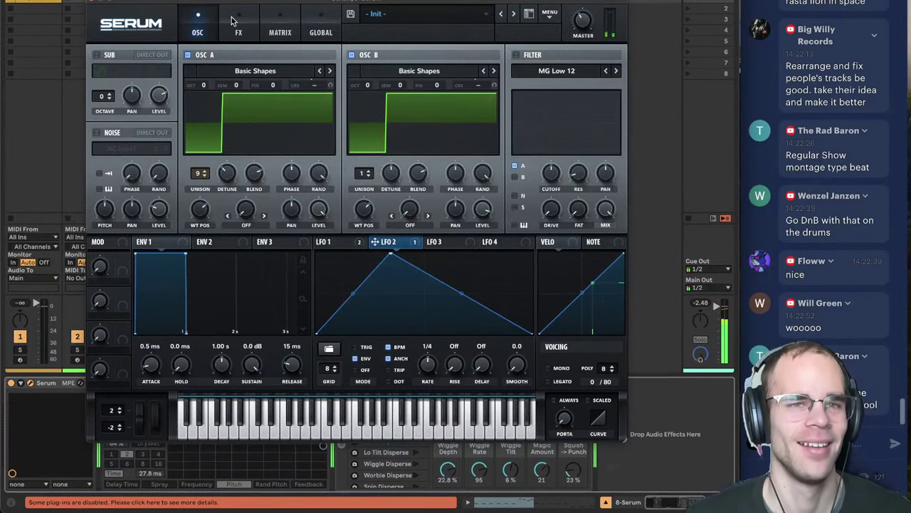
left_click(239, 32)
key("f")
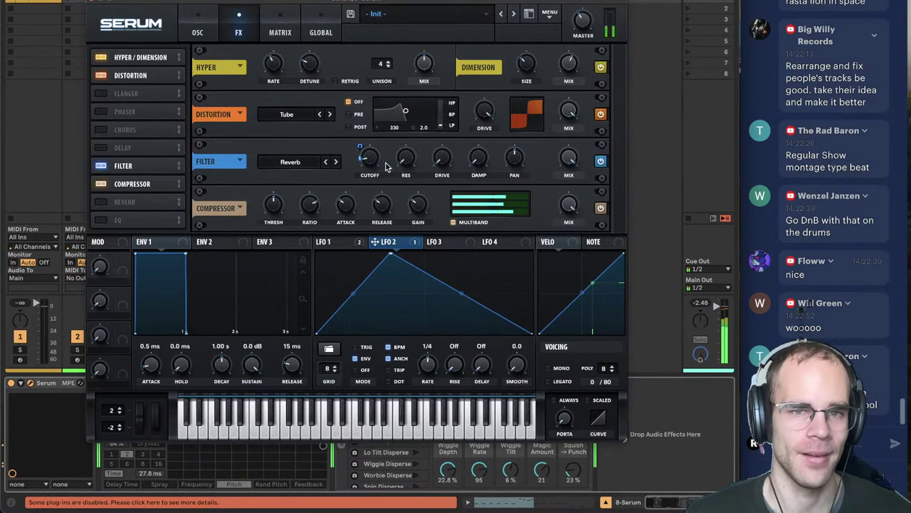
left_click(198, 33)
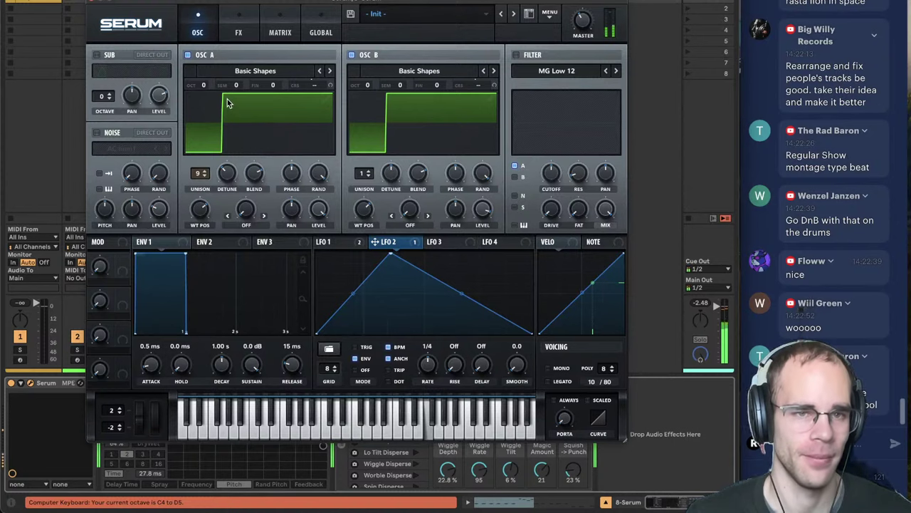
key("f")
left_click_drag(392, 257, 349, 254)
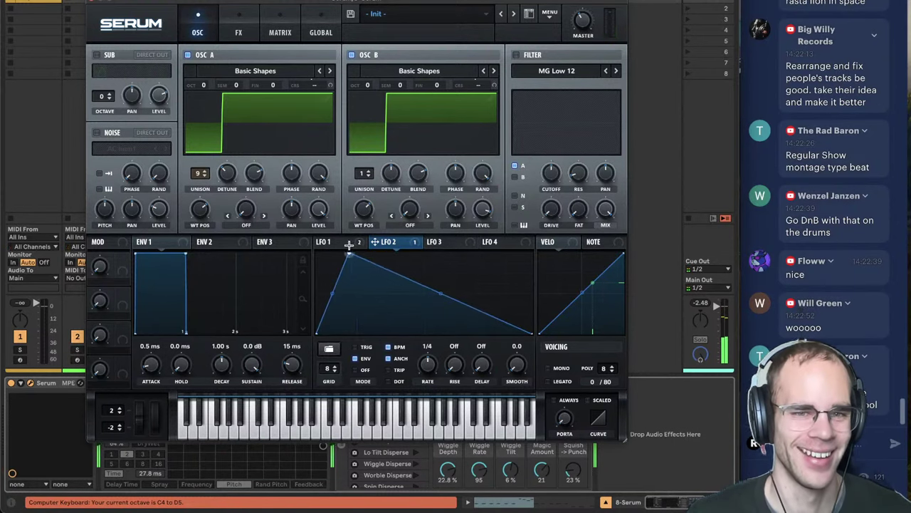
left_click_drag(440, 295, 438, 303)
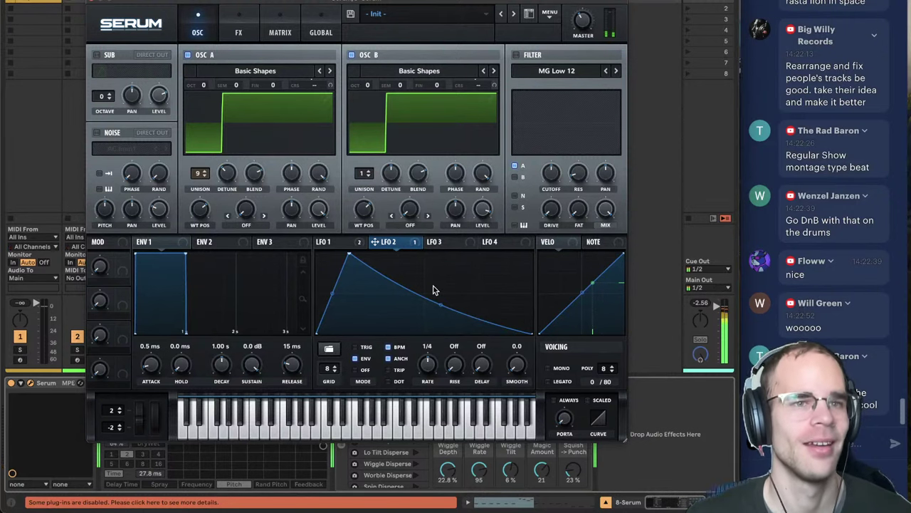
left_click(94, 3)
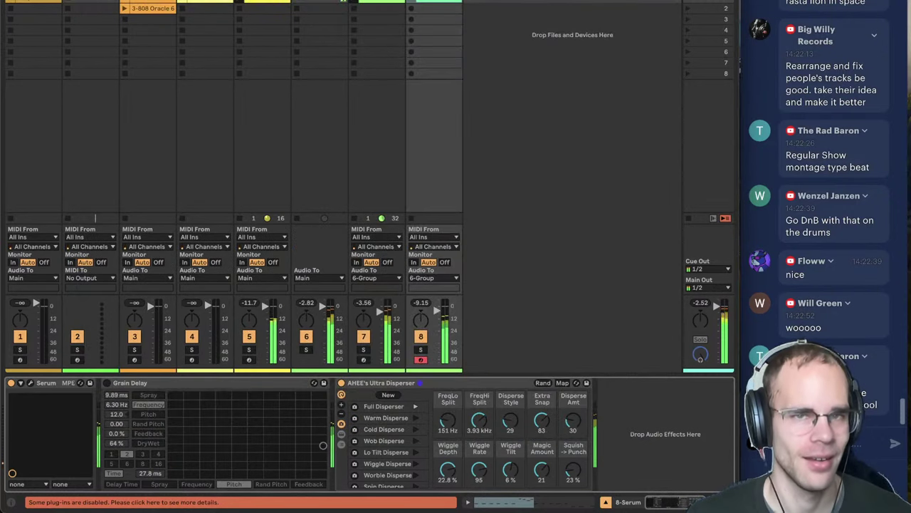
- Capture the notes just played into a MIDI clip on track 8 and quantize all of them
key("super+shift+c")
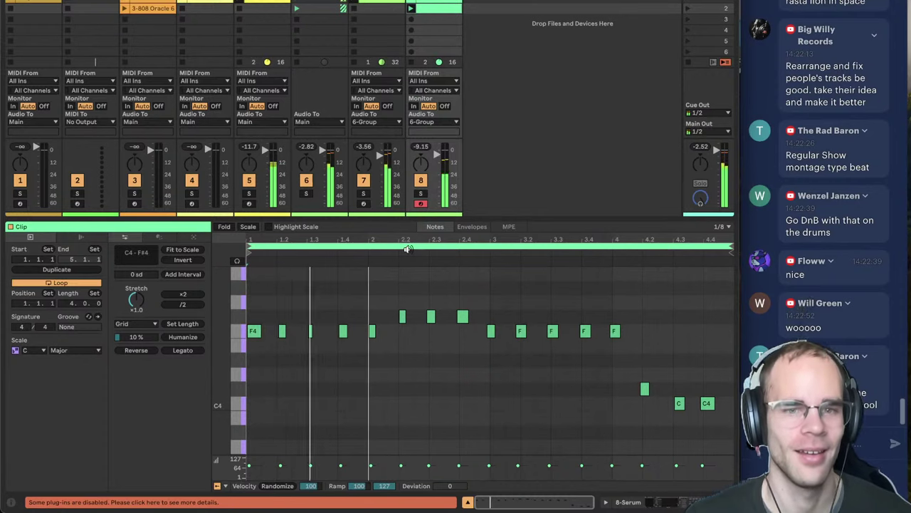
left_click(423, 275)
key("super+a")
key("super+u")
left_click(658, 298)
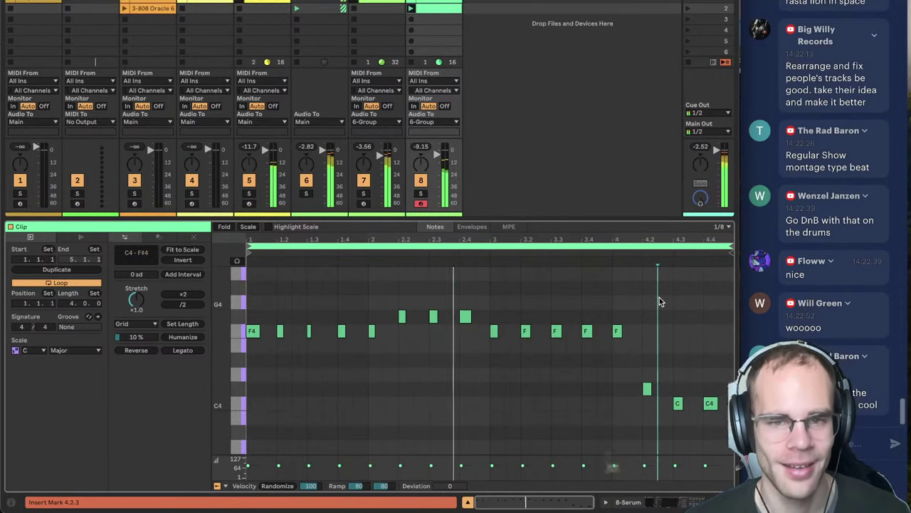
- In track 7's Serum, adjust LFO 1's modulation of Osc A's wavetable position and lower that position to 1
key("shift+Tab")
left_click(670, 436)
left_click_drag(385, 1, 423, 2)
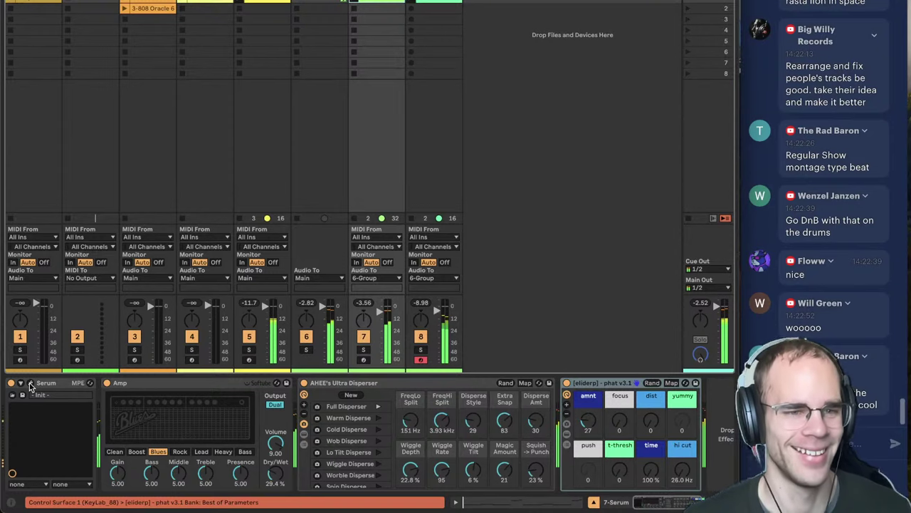
left_click(30, 384)
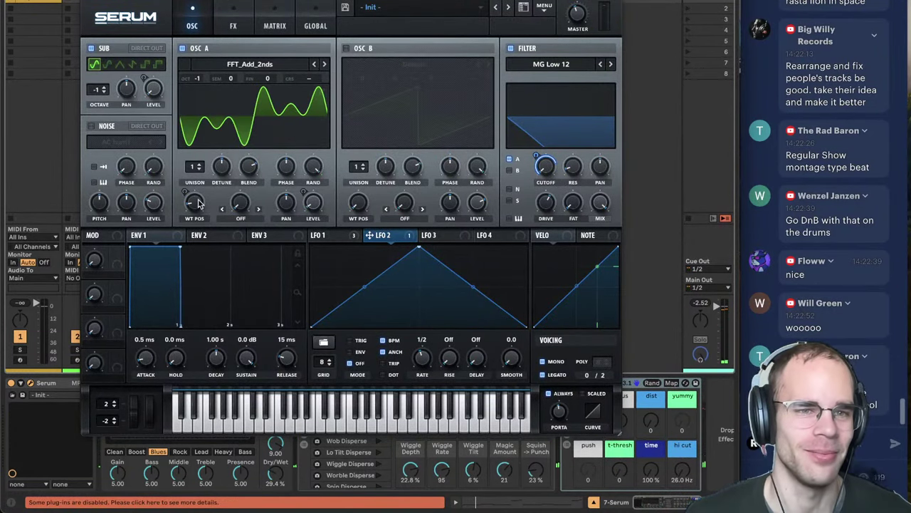
left_click(338, 238)
key("space")
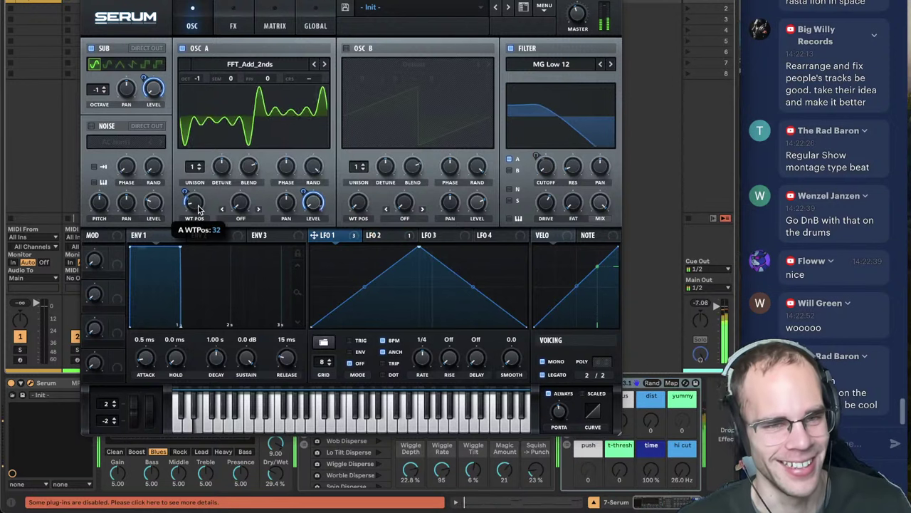
left_click_drag(199, 209, 197, 219)
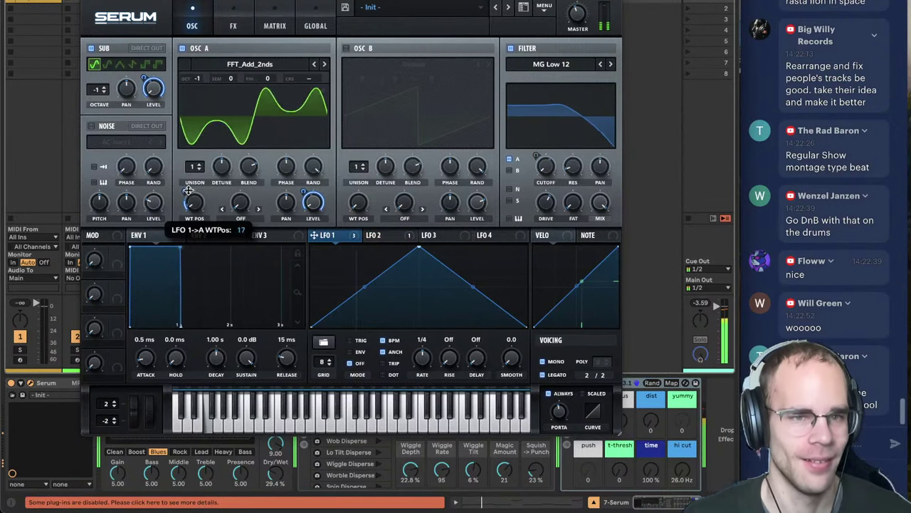
left_click_drag(195, 204, 194, 292)
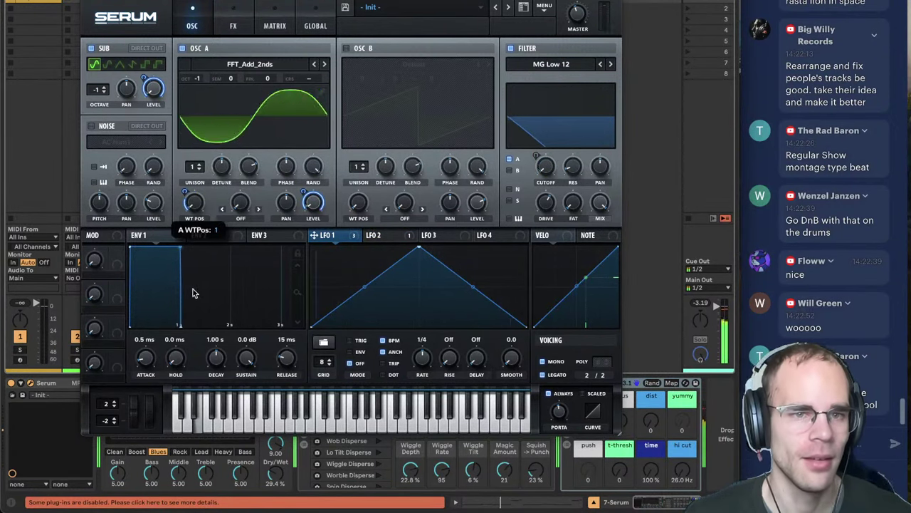
- Assign LFO 2 to modulate Osc A's wavetable position and close track 7's Serum window
left_click(385, 236)
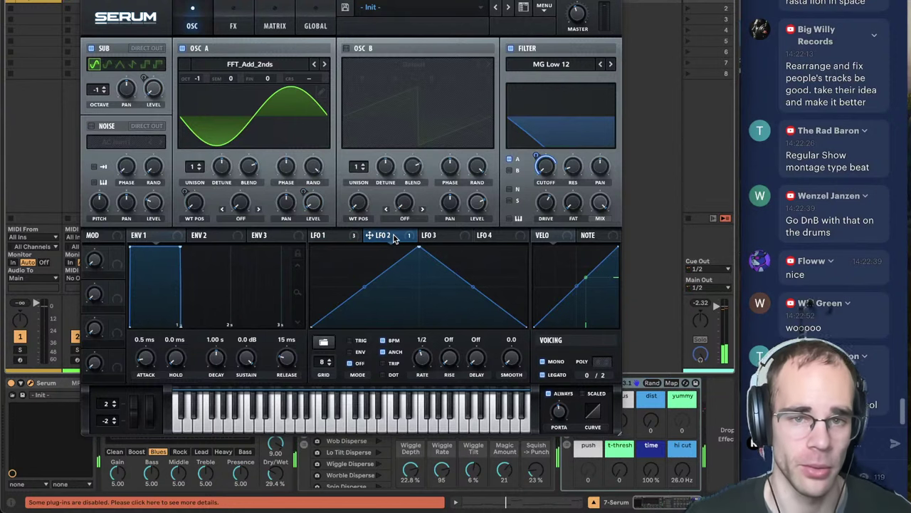
left_click_drag(185, 191, 185, 219)
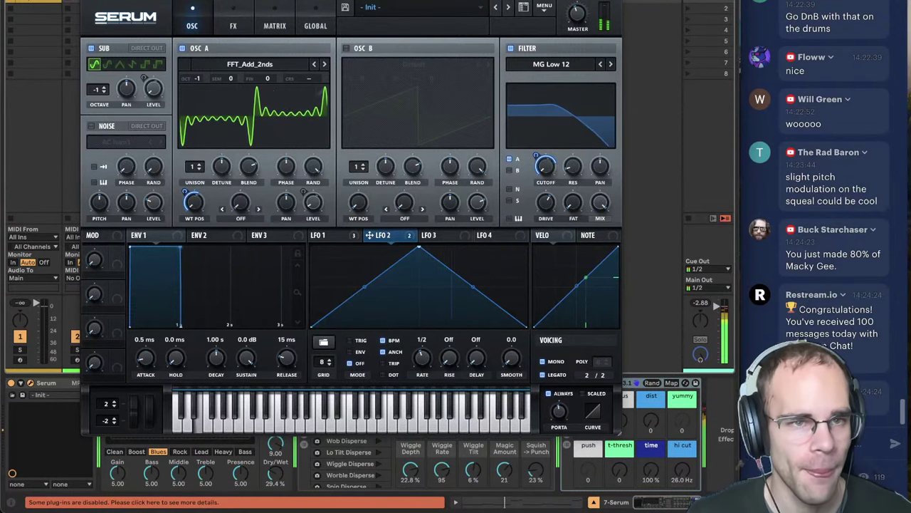
left_click(89, 1)
- Turn off the Hyper/Dimension effect in track 8's Serum
left_click(432, 1)
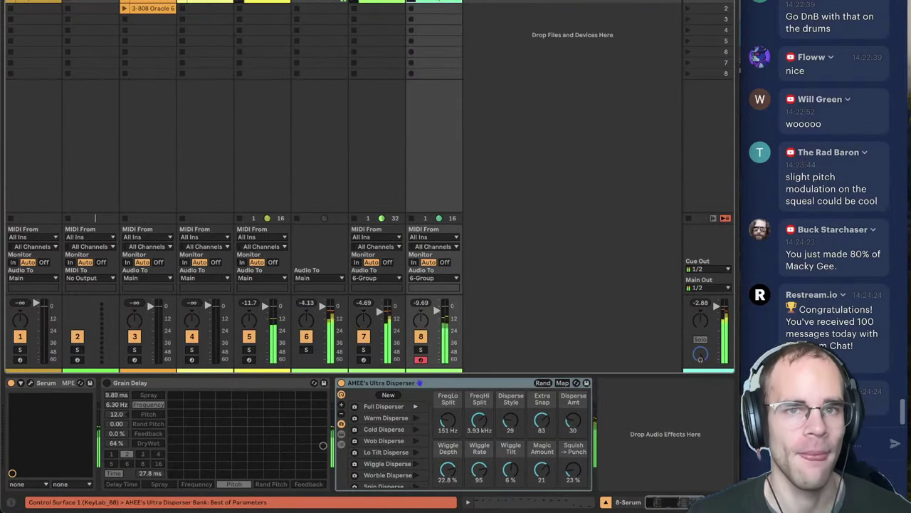
left_click(31, 384)
left_click(239, 32)
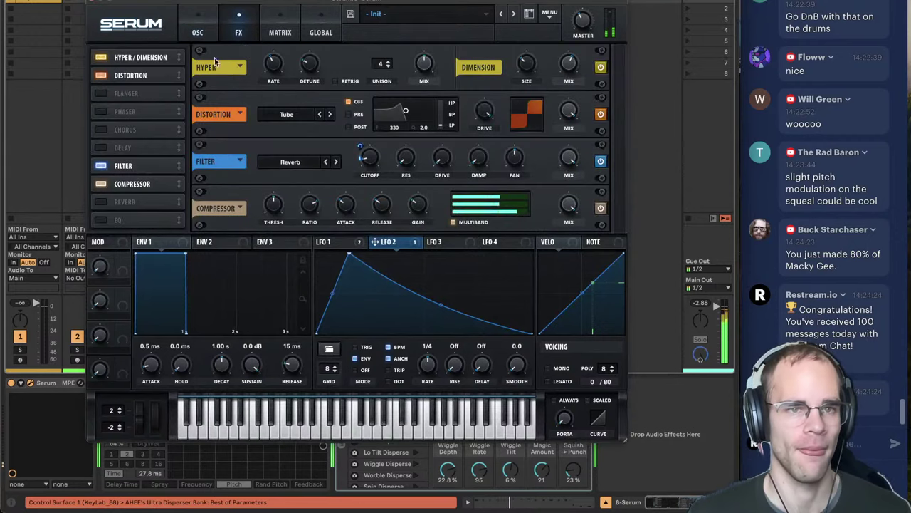
left_click(101, 59)
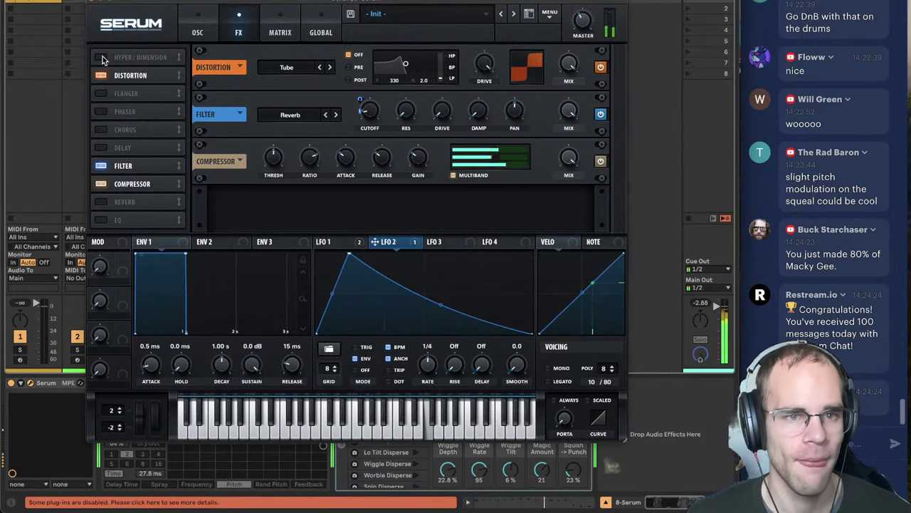
- Set the octave of both Osc A and Osc B to -1 and close track 8's Serum window
left_click(198, 32)
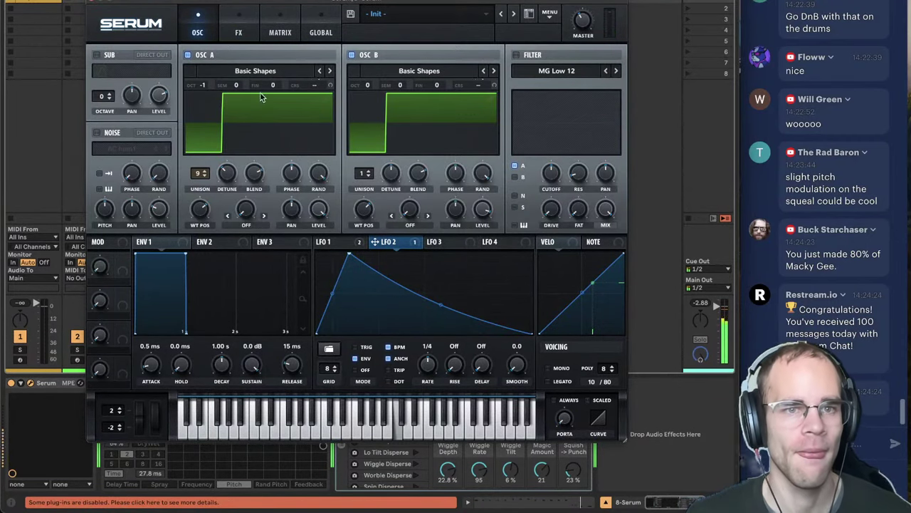
left_click_drag(367, 84, 368, 100)
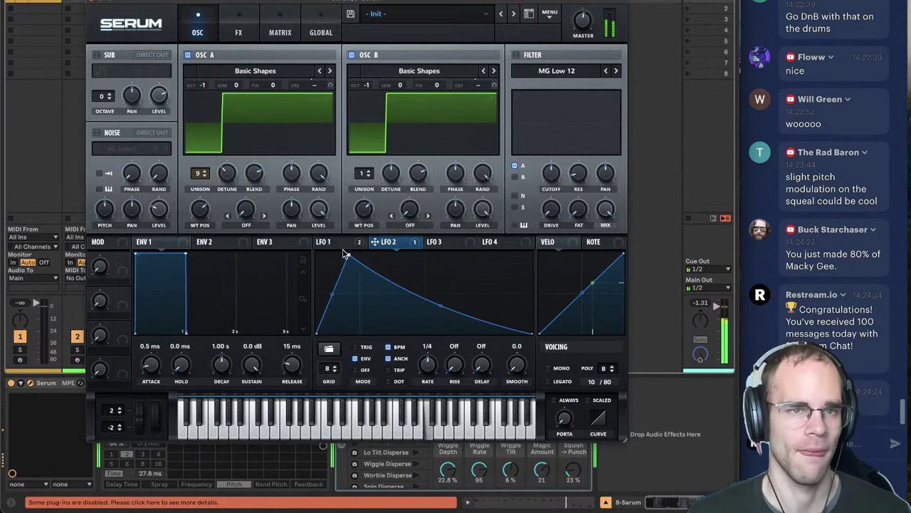
left_click(85, 2)
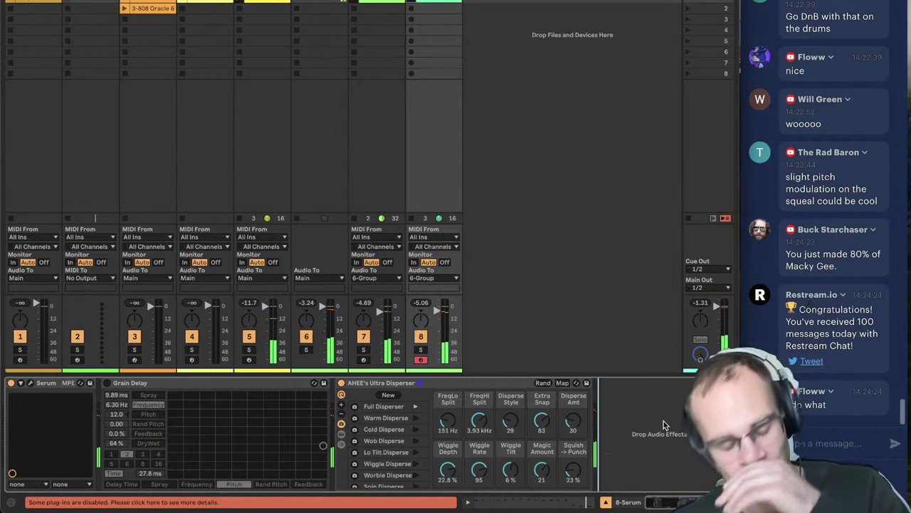
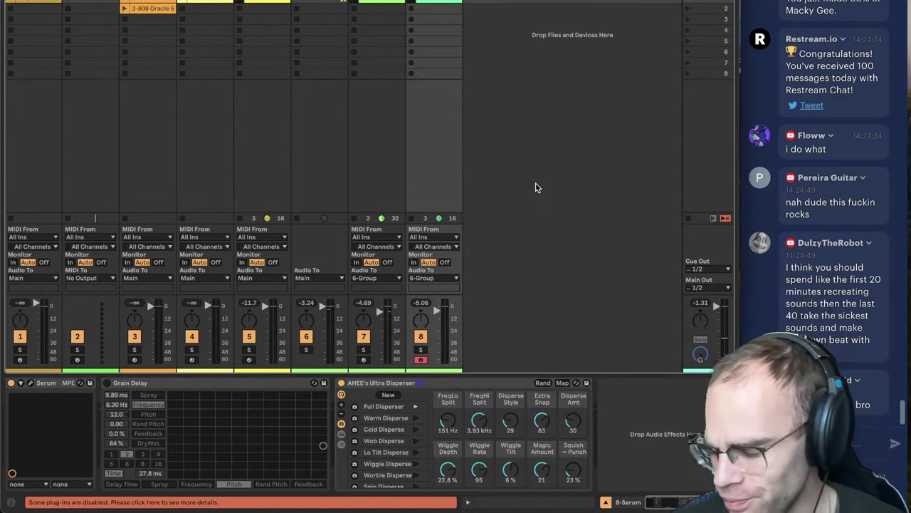
- Stop the groove's playback and look back through the stream chat's earlier messages for sound requests
key("space")
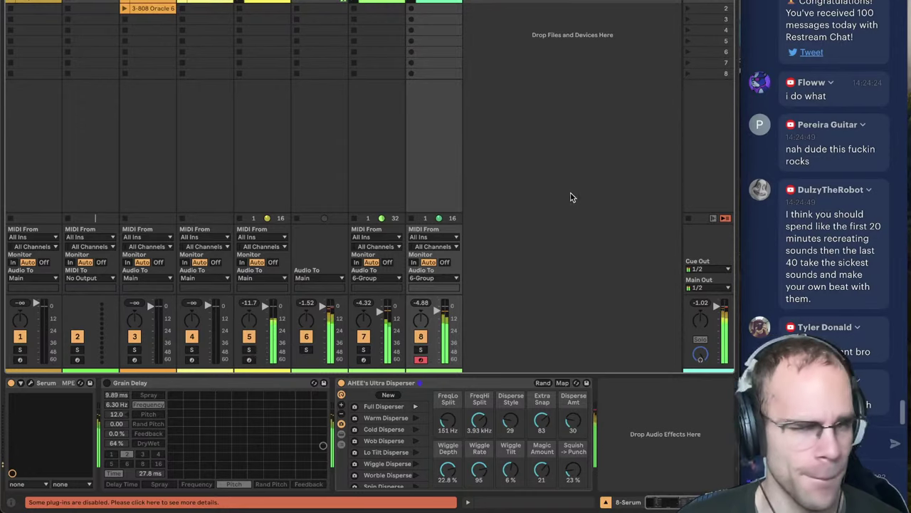
scroll(901, 115, "up", 15)
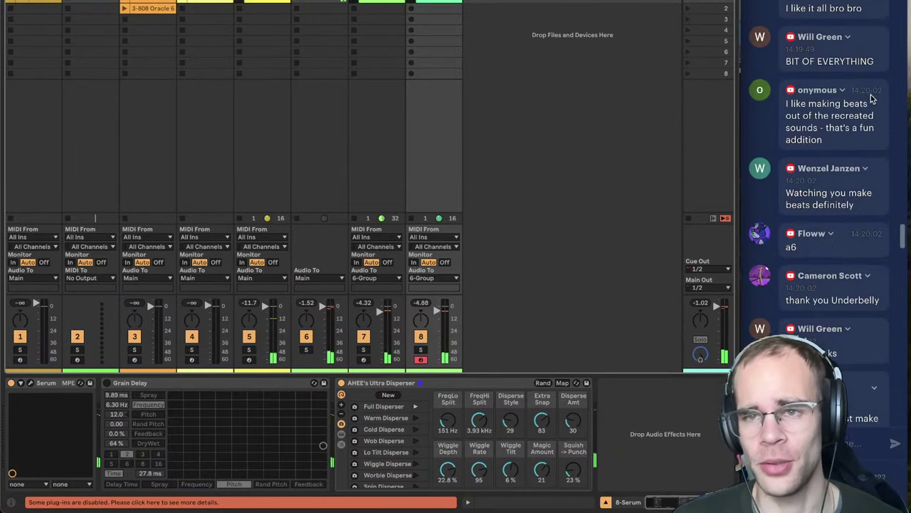
scroll(855, 146, "up", 20)
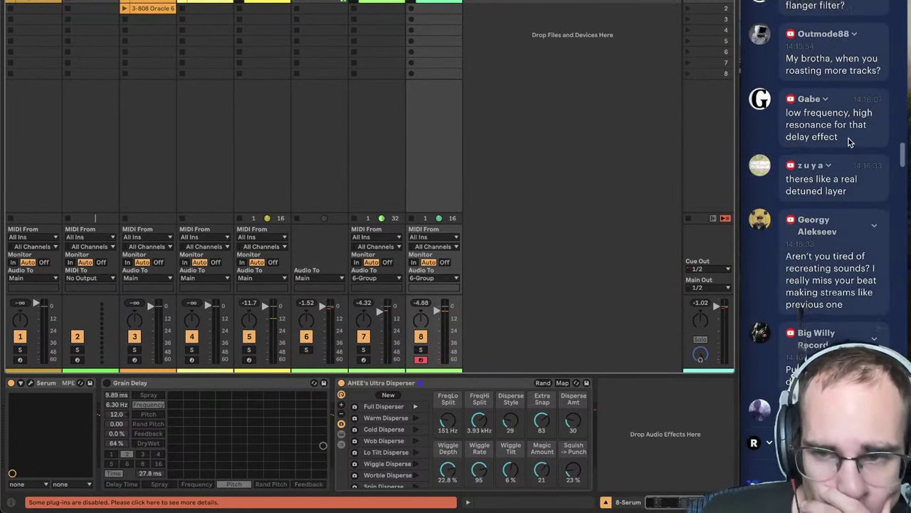
scroll(852, 143, "down", 20)
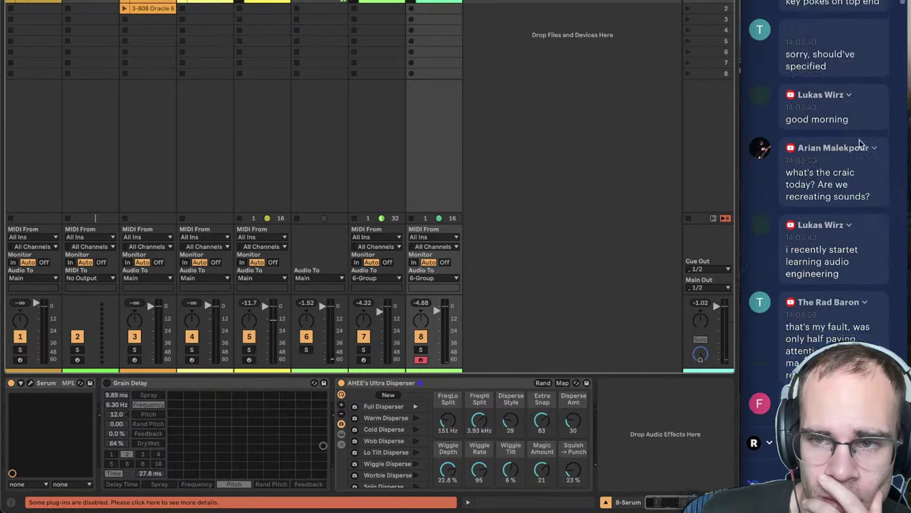
- Switch to Chrome and search Google for the trailer phrase "You've got the teeth of the hydra upon you" copied from the newest Super Chat request
left_click(244, 495)
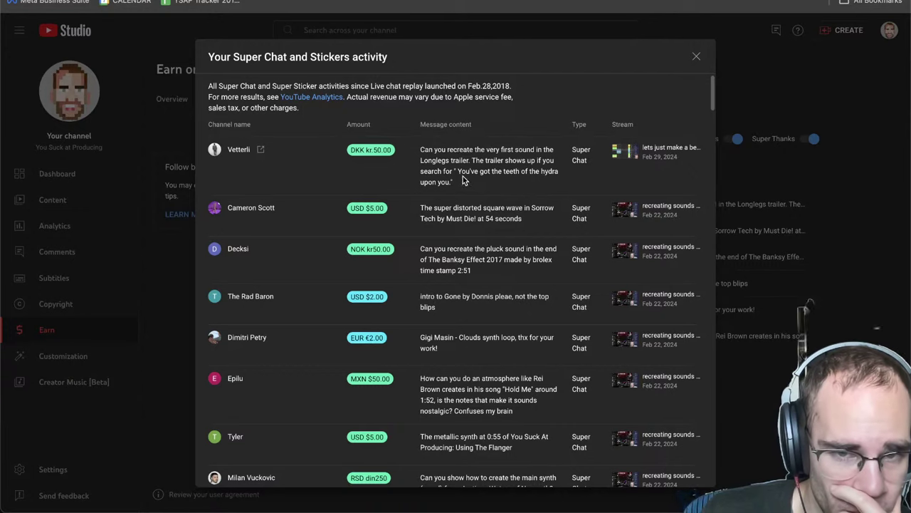
left_click_drag(470, 172, 564, 178)
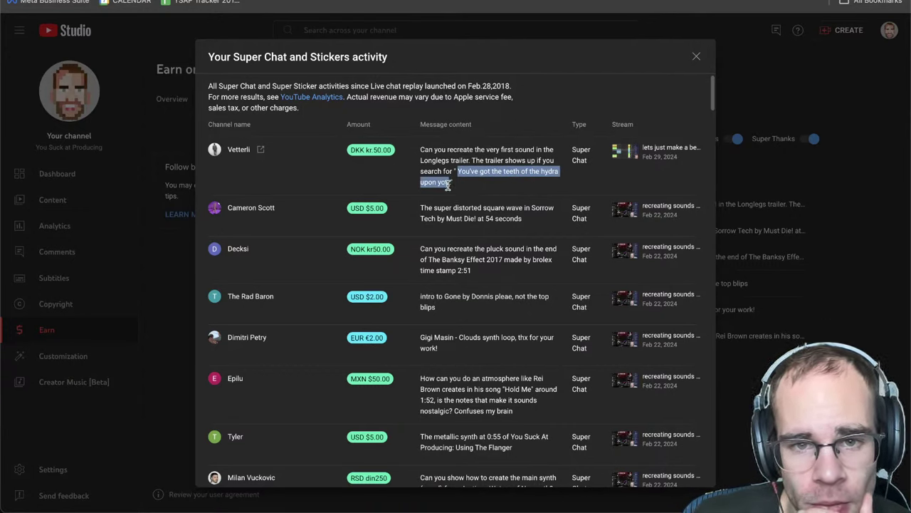
key("super+c")
key("super+t")
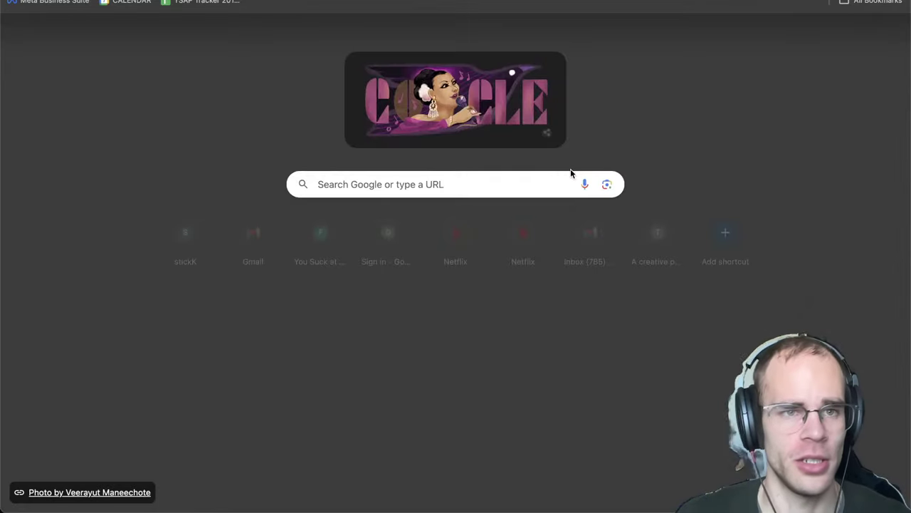
key("super+v")
key("Return")
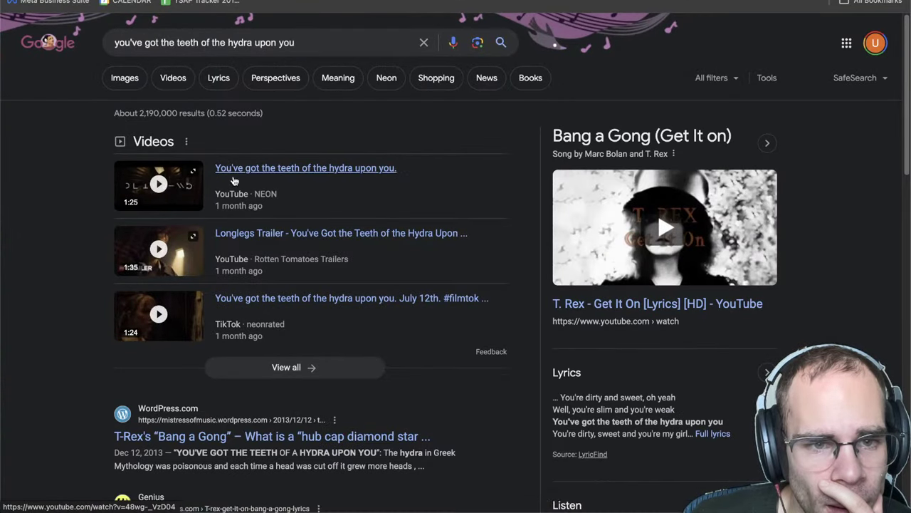
- Play the opening sound of the Rotten Tomatoes Longlegs trailer, pause it, and switch back to Ableton Live
left_click(174, 236)
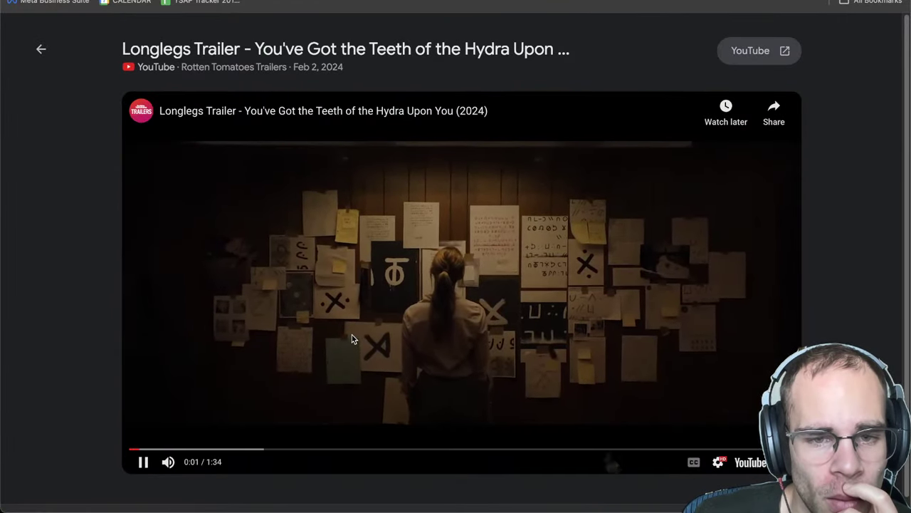
left_click(352, 334)
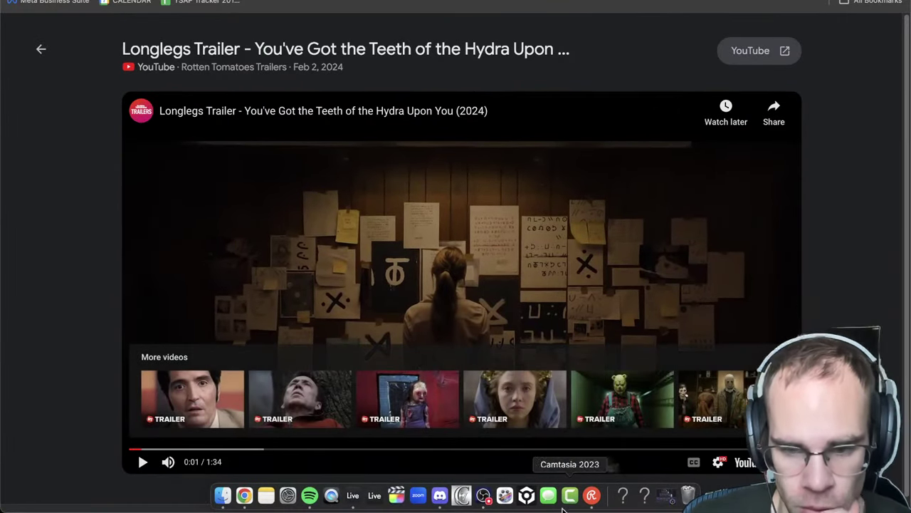
left_click(356, 502)
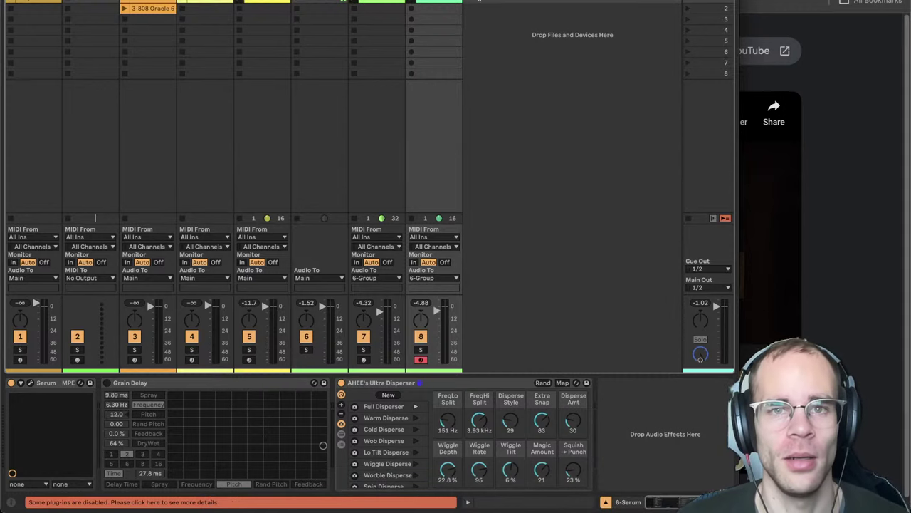
- Load Serum on a new MIDI track 9 and set Osc A's wavetable to Dist Fwapper SQ
key("super+alt+b")
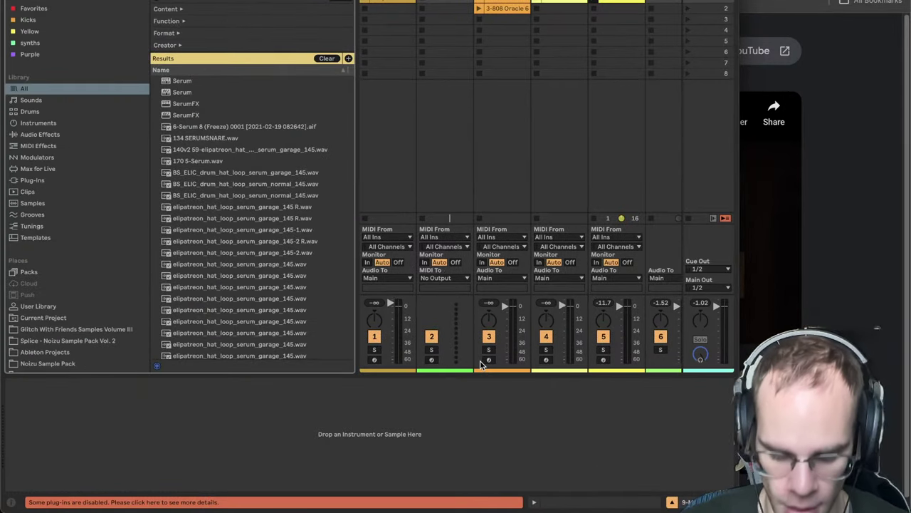
double_click(195, 106)
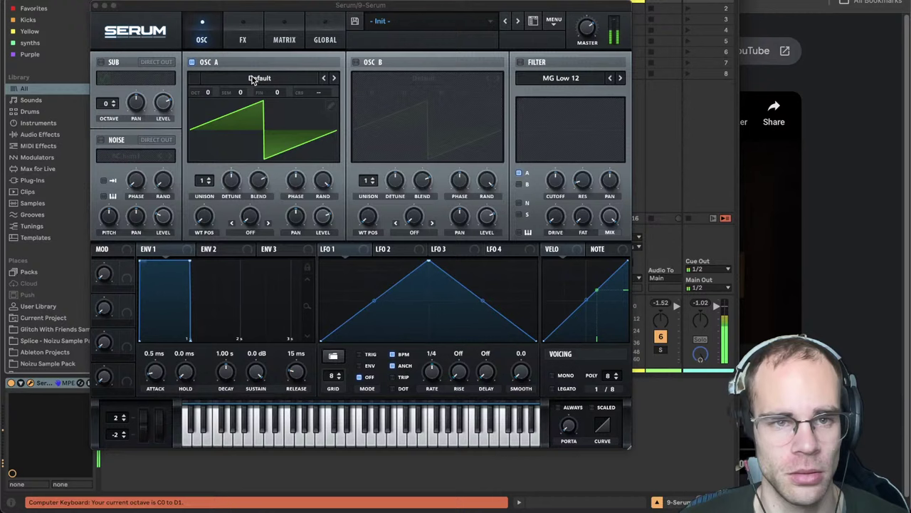
left_click(251, 79)
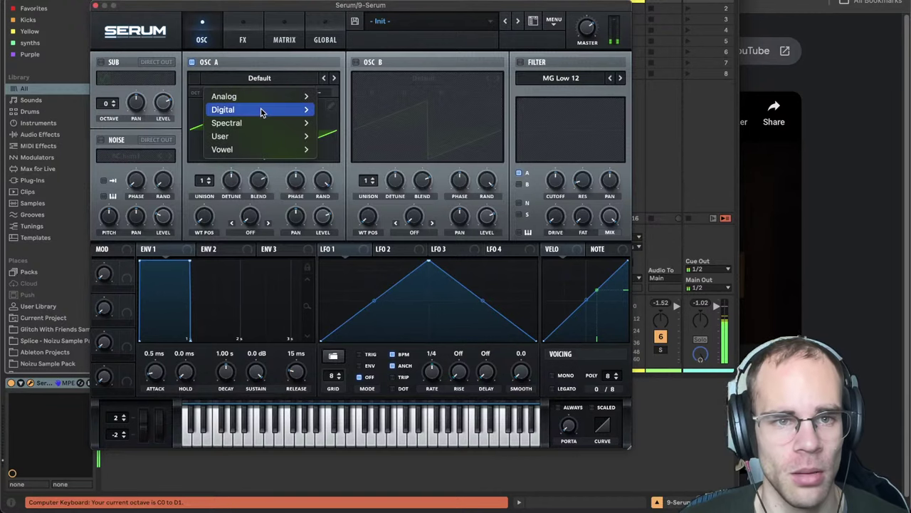
mouse_move(261, 110)
left_click(371, 86)
- Modulate Osc A's wavetable position and level with LFO 1 in ENV mode at a 1/4 rate, and open Serum's effects page
mouse_move(203, 218)
left_mouse_down()
mouse_move(211, 193)
mouse_move(215, 232)
mouse_move(204, 216)
left_mouse_up()
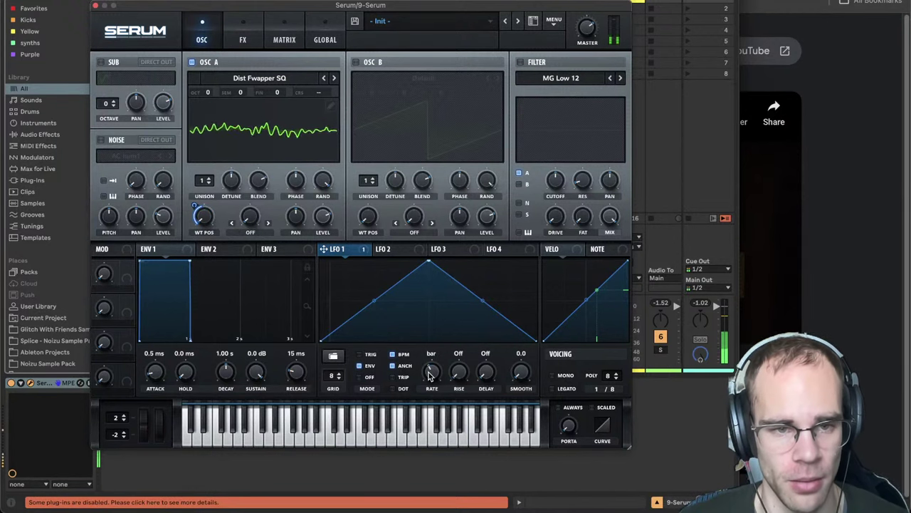
left_click_drag(428, 375, 436, 378)
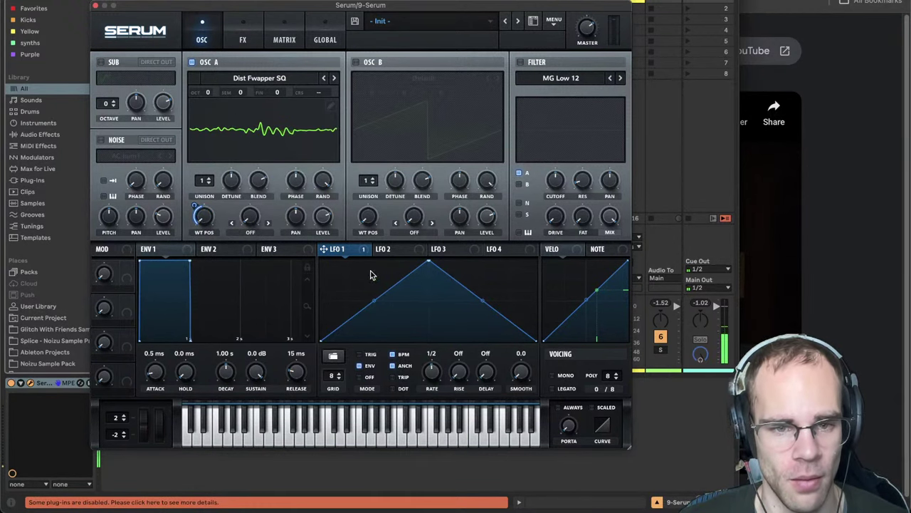
left_click_drag(317, 207, 324, 221)
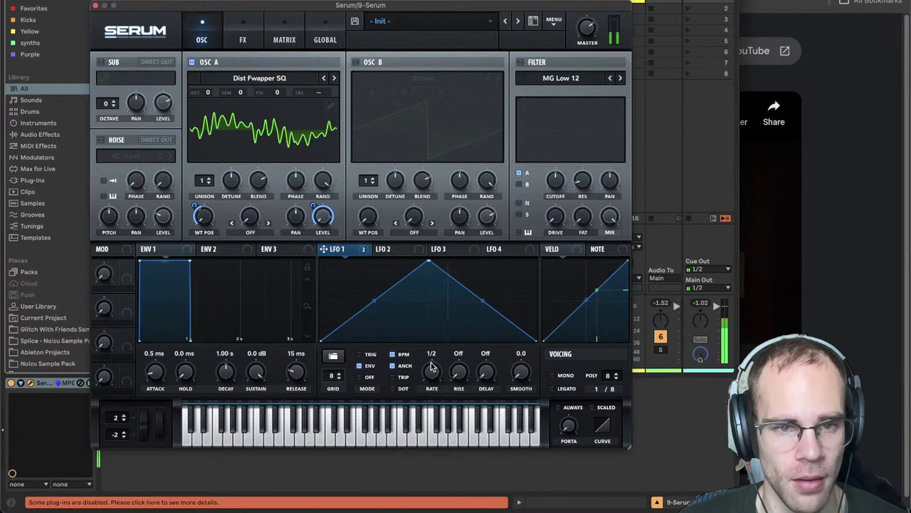
left_click_drag(432, 372, 433, 372)
left_click(232, 42)
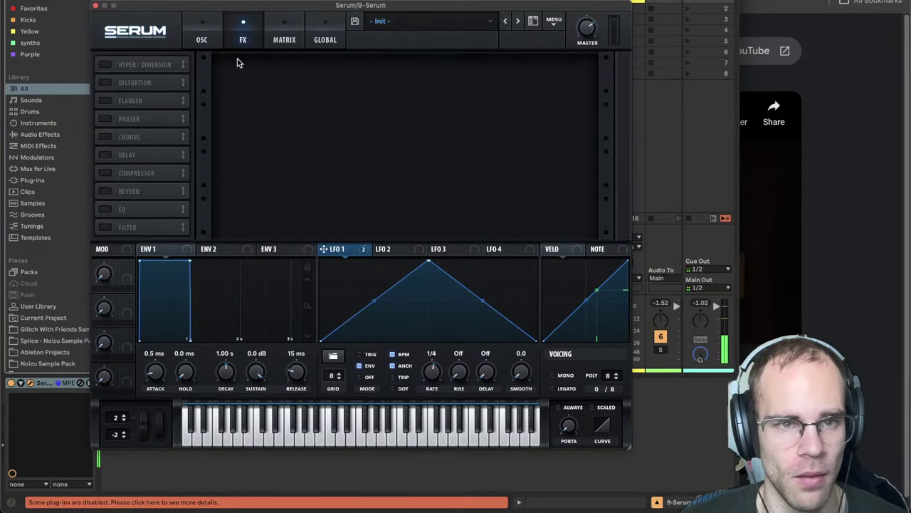
- Add a Hall reverb to the effects chain and adjust its decay and wet mix
left_click(105, 191)
left_click_drag(572, 81, 572, 64)
left_click_drag(351, 76, 353, 69)
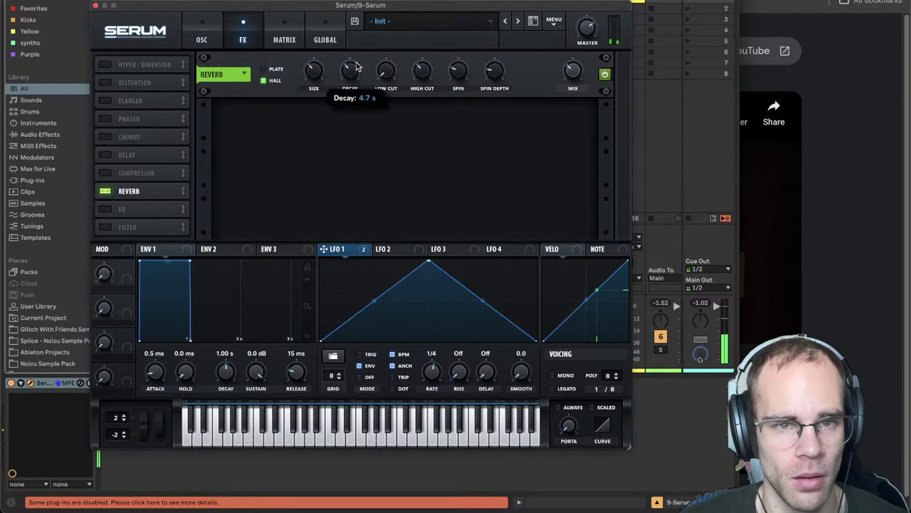
left_click_drag(569, 79, 567, 72)
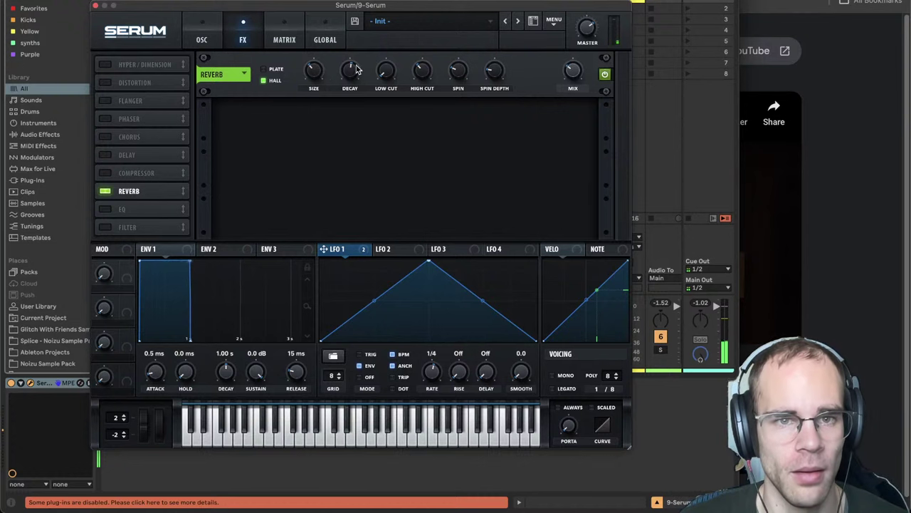
- Enable the Hyper/Dimension effect with the Hyper mix at about 45%
left_click(212, 39)
left_click(231, 39)
left_click(105, 64)
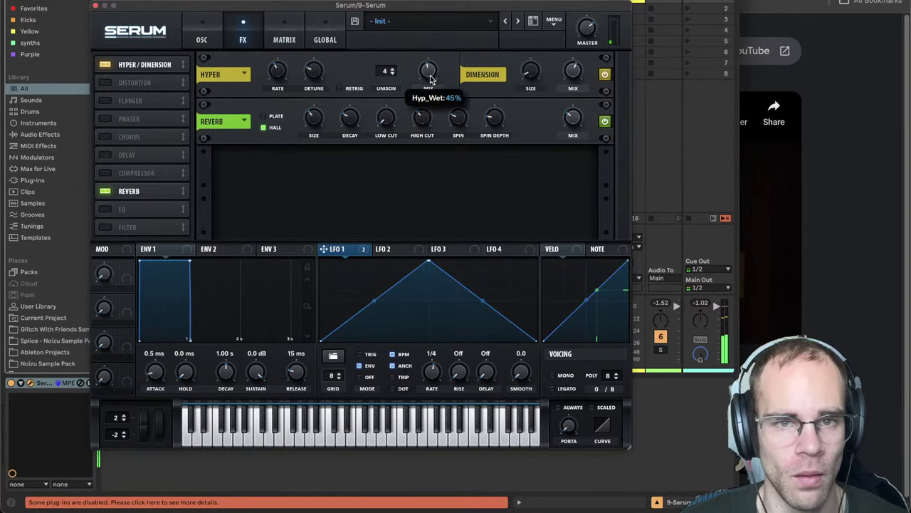
- Modulate the filter cutoff with LFO 1 by an amount of about 98
left_click(206, 37)
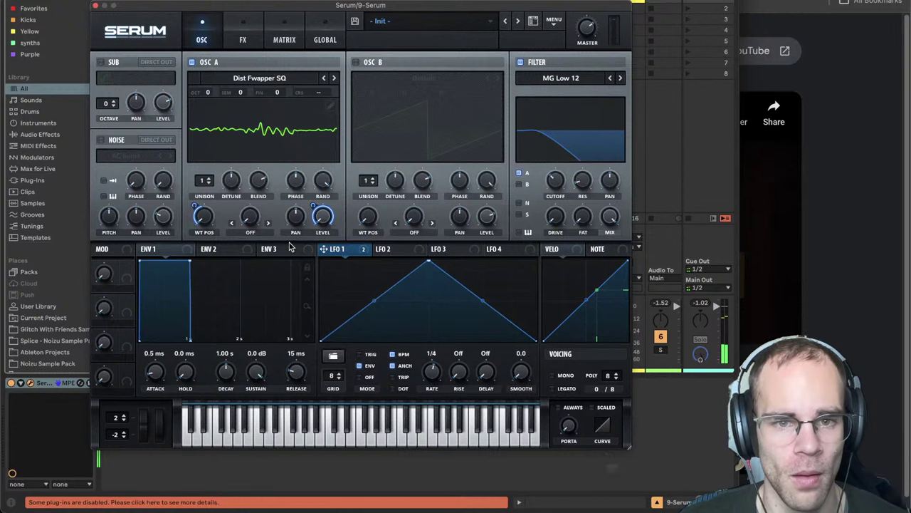
left_click_drag(525, 183, 555, 181)
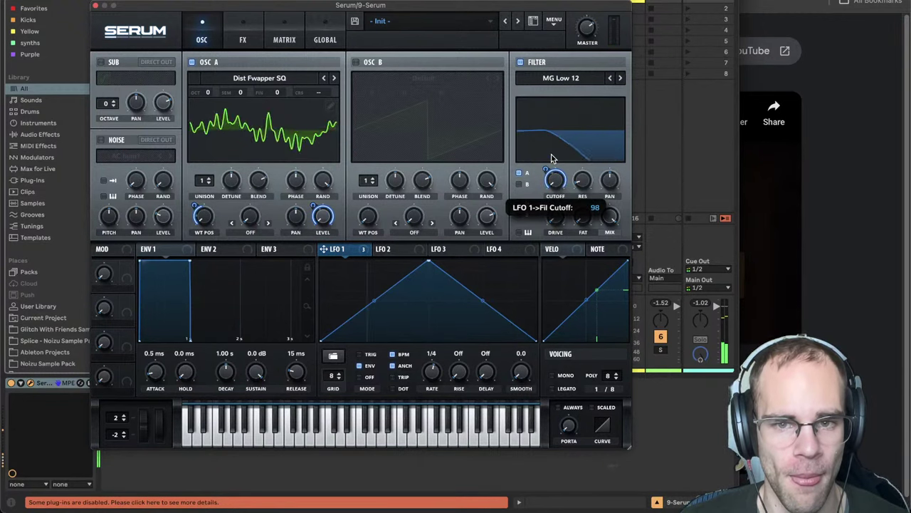
- Place the reverb ahead of the compressor and enable the compressor in multiband mode with about 15.5 dB gain
left_click(240, 36)
left_click_drag(116, 190, 142, 174)
left_click(168, 198)
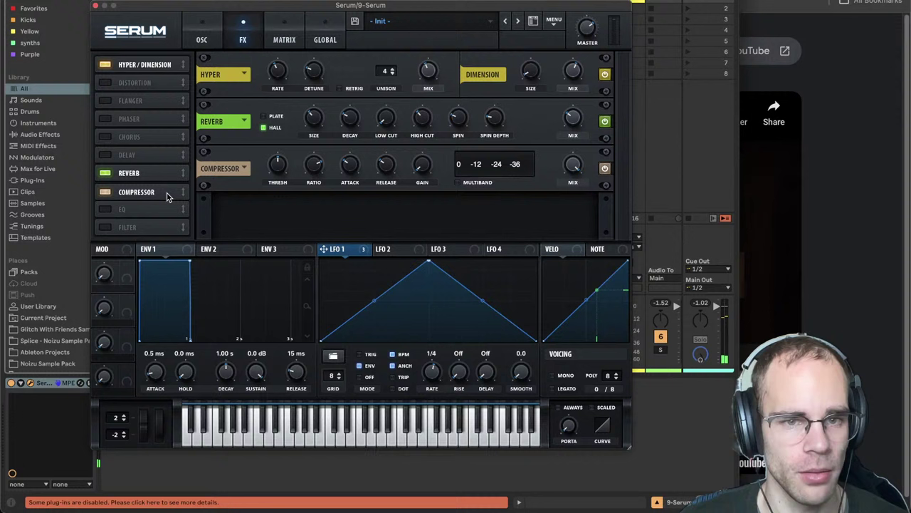
left_click(458, 182)
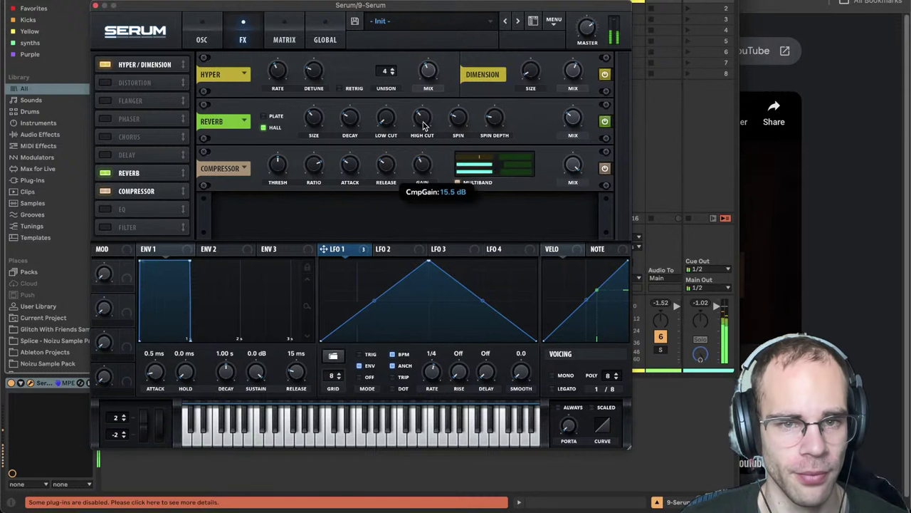
- Switch to the browser, briefly play the Longlegs trailer for reference, and return to the Serum synth in Ableton Live
left_click(708, 349)
left_click(93, 510)
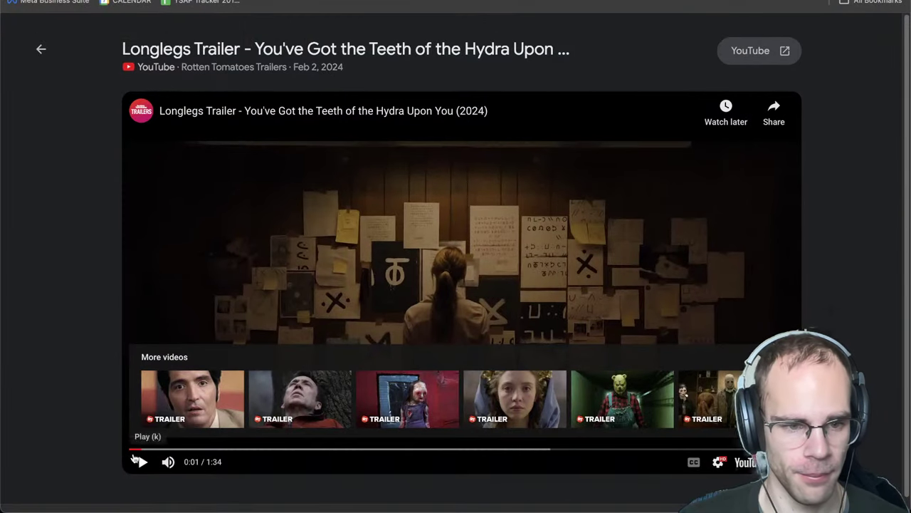
left_click(140, 461)
left_click(141, 461)
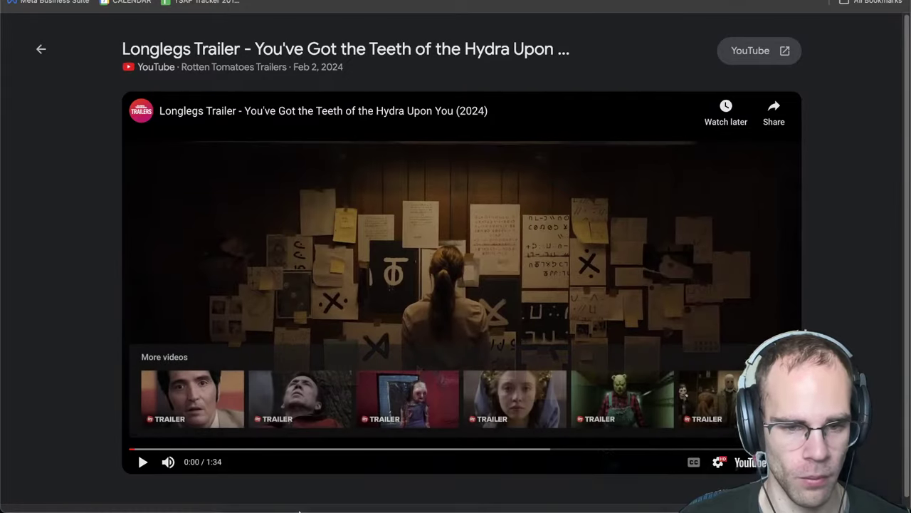
left_click(356, 494)
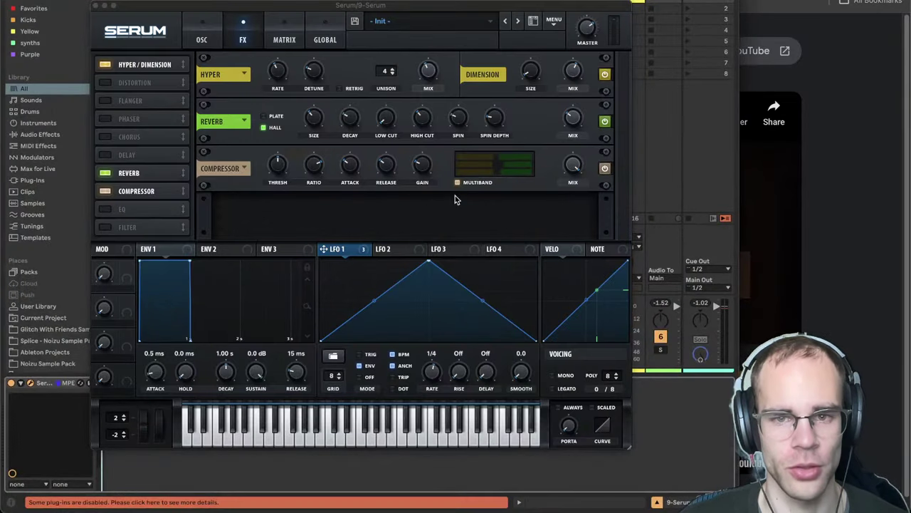
- Raise the filter drive and add a Tube distortion with about 43% drive
left_click(201, 36)
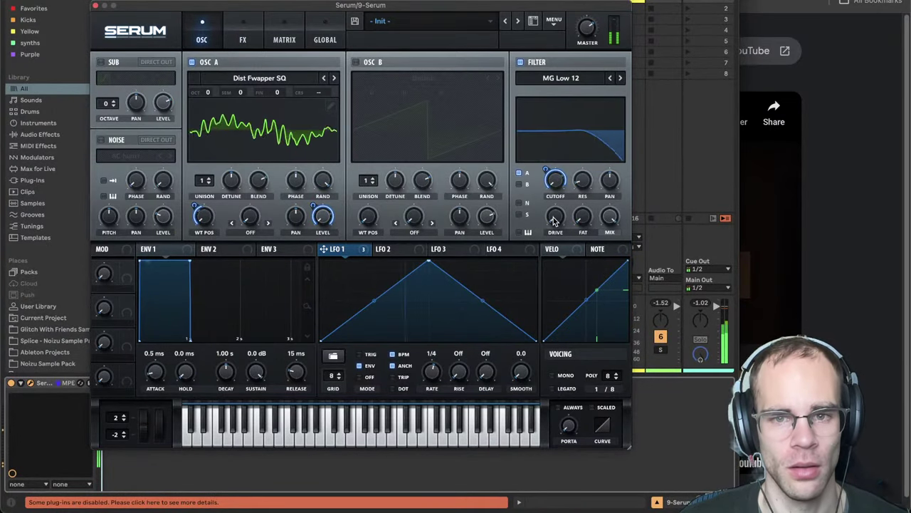
left_click(243, 39)
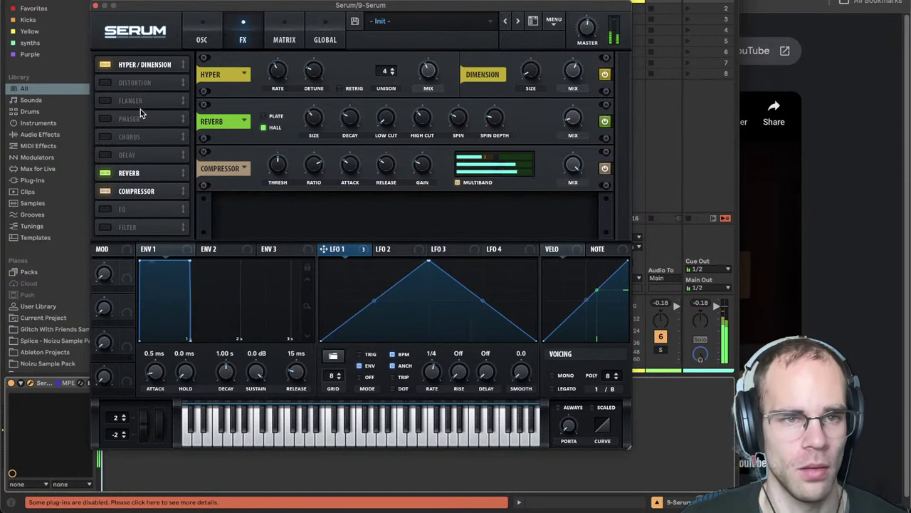
left_click(105, 82)
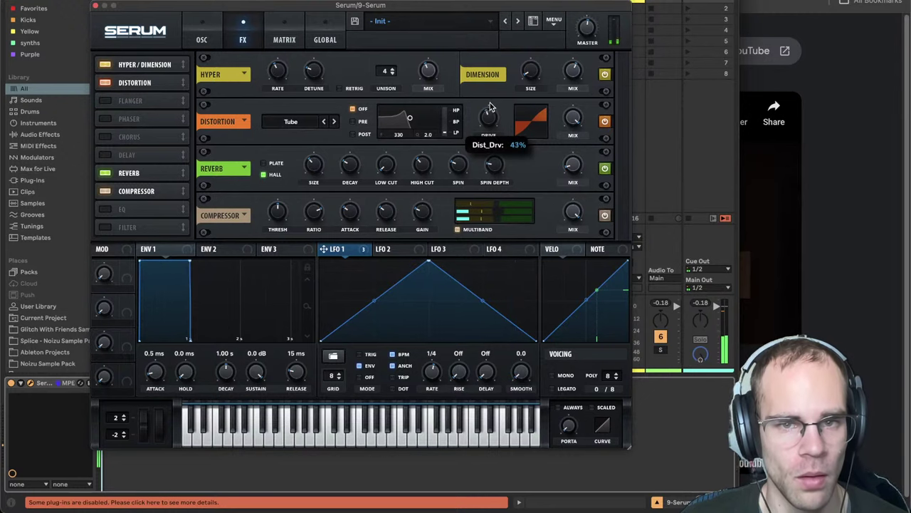
- Set oscillator A's warp mode to FM (from B), enable oscillator B, and raise the FM warp amount
left_click(202, 37)
left_click(253, 234)
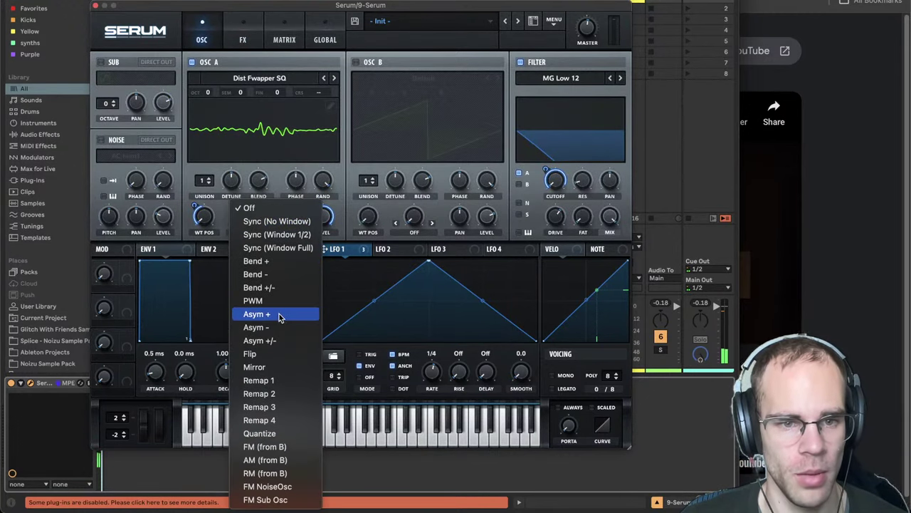
left_click(294, 456)
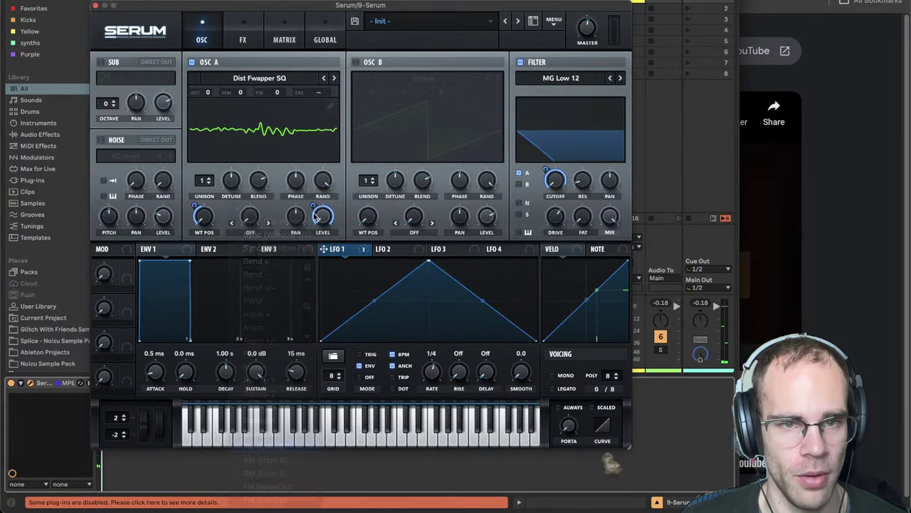
left_click(355, 63)
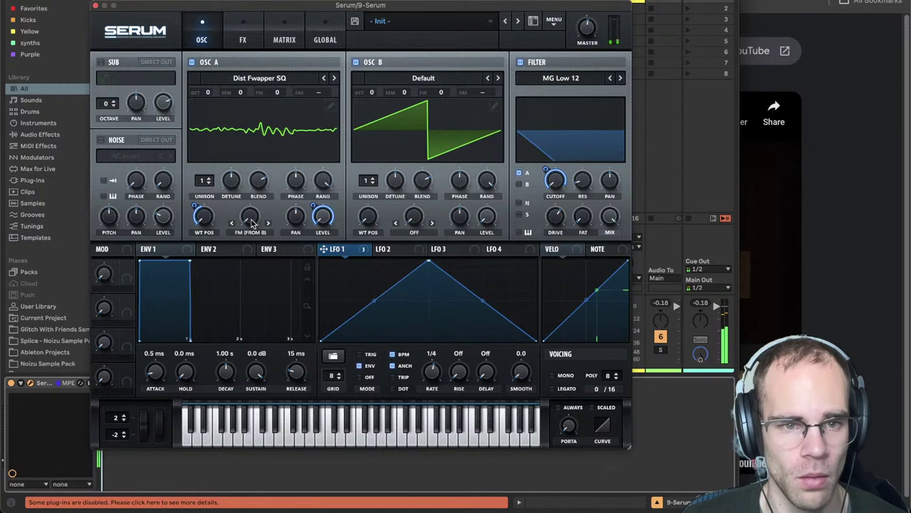
left_click_drag(252, 221, 255, 198)
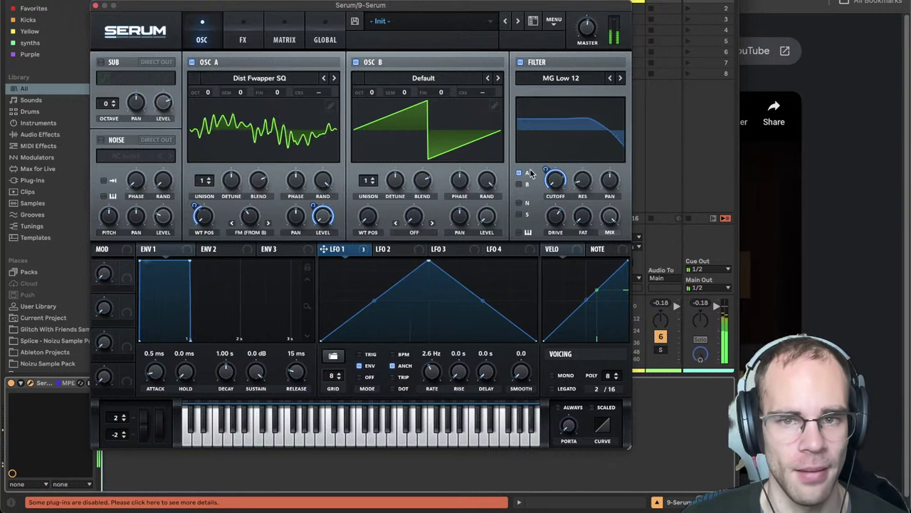
- Change the filter to MG Low 24 with an LFO 1 cutoff modulation of about 60 and raise the base cutoff
mouse_move(547, 173)
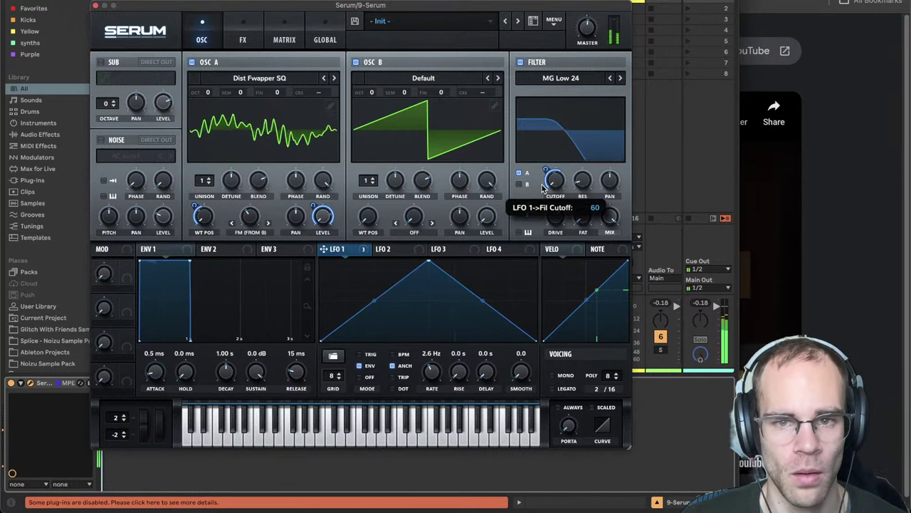
left_click_drag(556, 193, 557, 189)
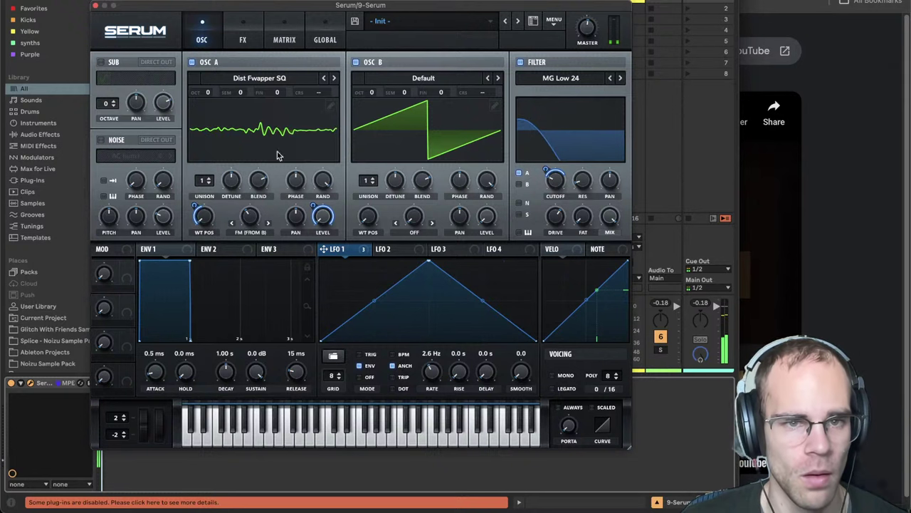
- Load Dist WaTech in oscillator A with adjusted LFO wavetable-position modulation, and set oscillator B's octave to +2
left_click_drag(196, 203, 203, 214)
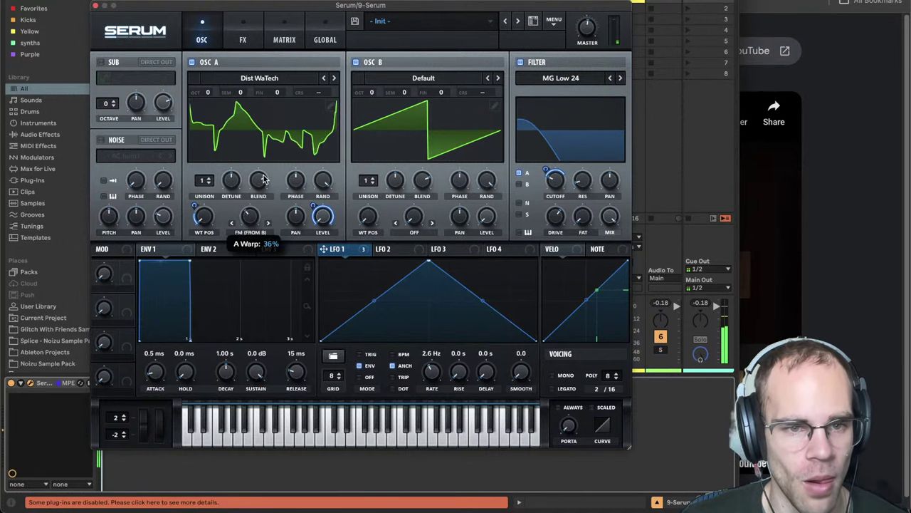
left_click_drag(368, 92, 369, 78)
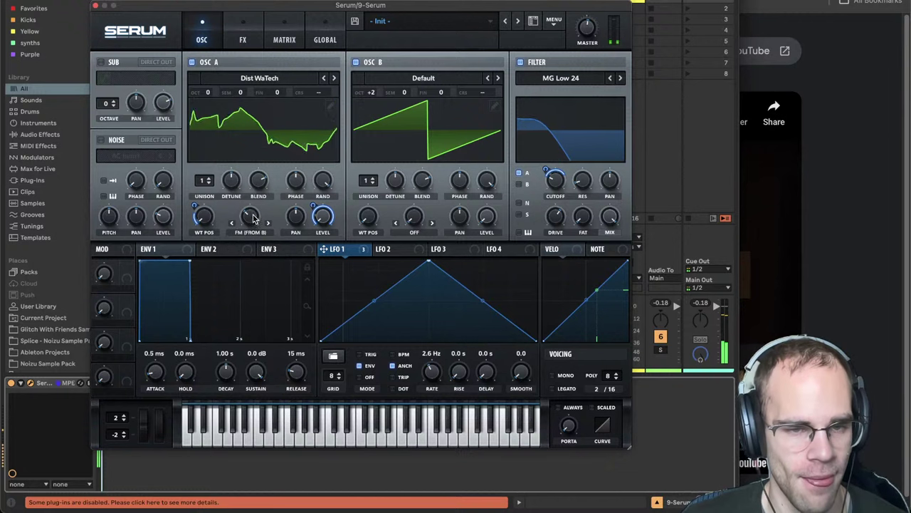
- Enable the sub oscillator and set oscillator B's warp mode to FM Sub Osc with a raised warp amount
left_click(101, 63)
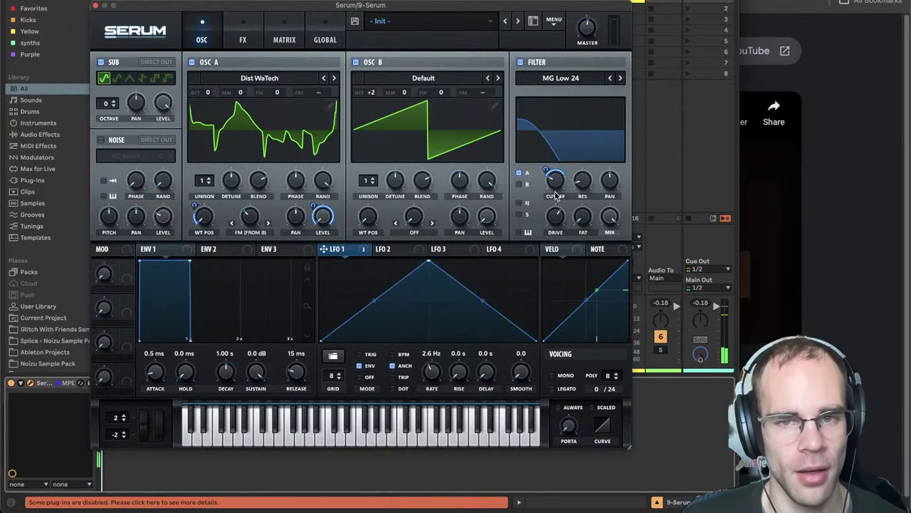
left_click(426, 237)
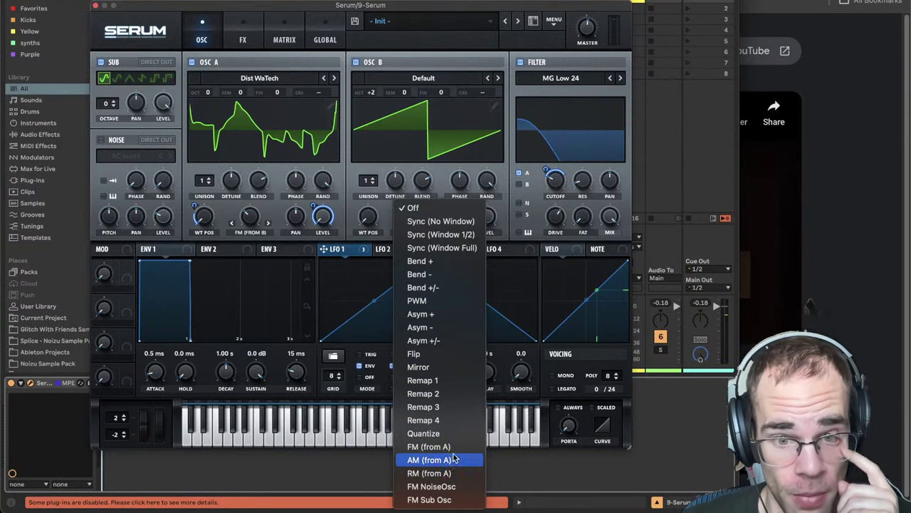
left_click(463, 502)
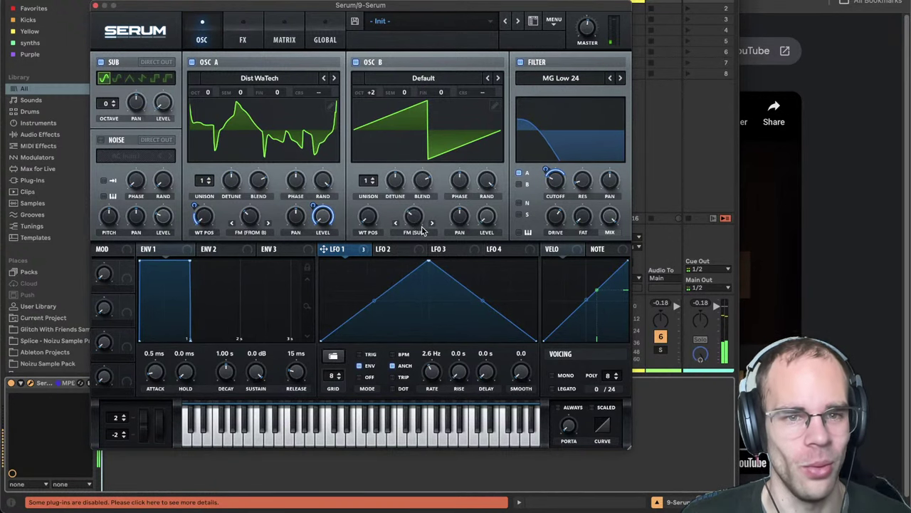
left_click_drag(418, 220, 417, 202)
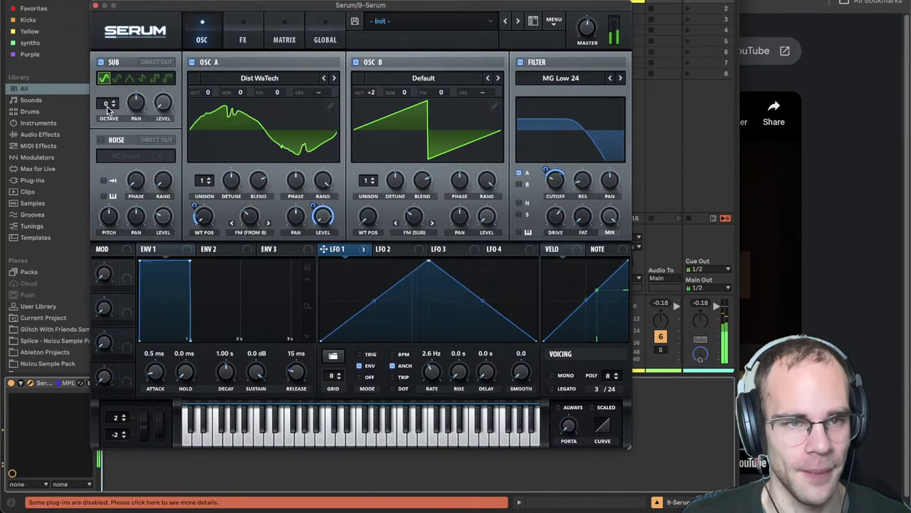
- Close the Serum window and copy the session clips of the 7 Serum and 8 Serum tracks to the arrangement's start
left_click(98, 6)
key("super+alt+b")
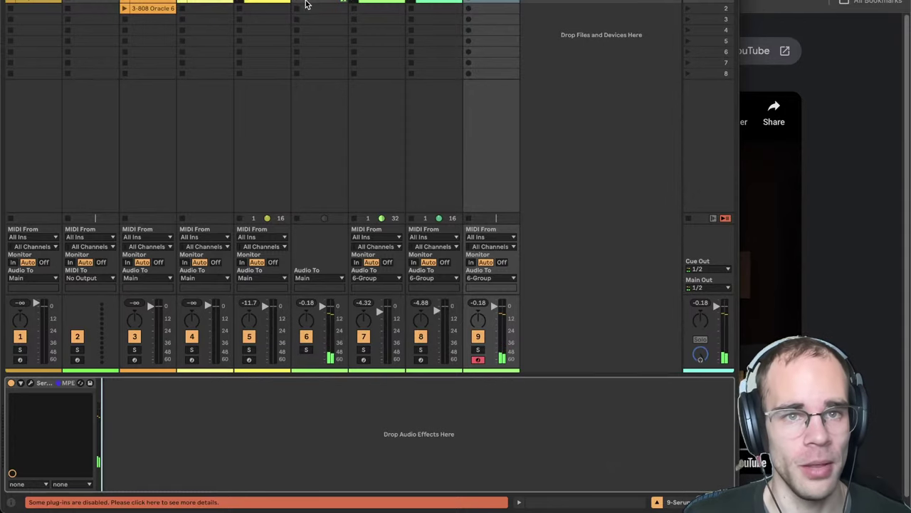
left_click(375, 4)
left_click(444, 3)
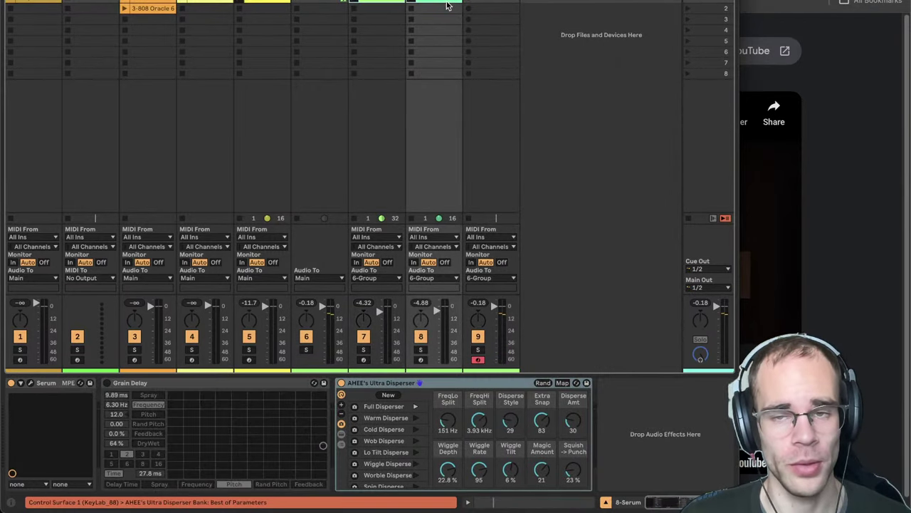
key("Tab")
left_click(35, 186)
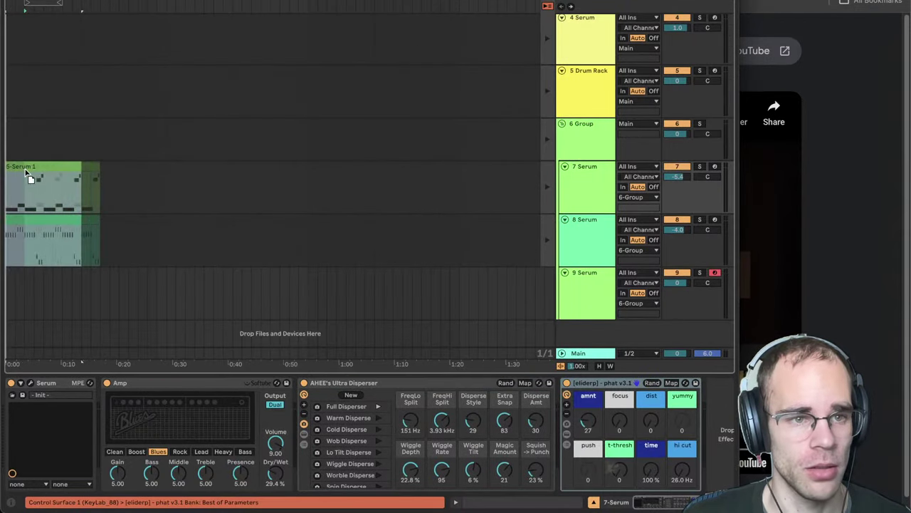
- Try to copy the 5 Drum Rack session clip into the arrangement
key("Tab")
left_click(262, 3)
key("Tab")
left_click(43, 140)
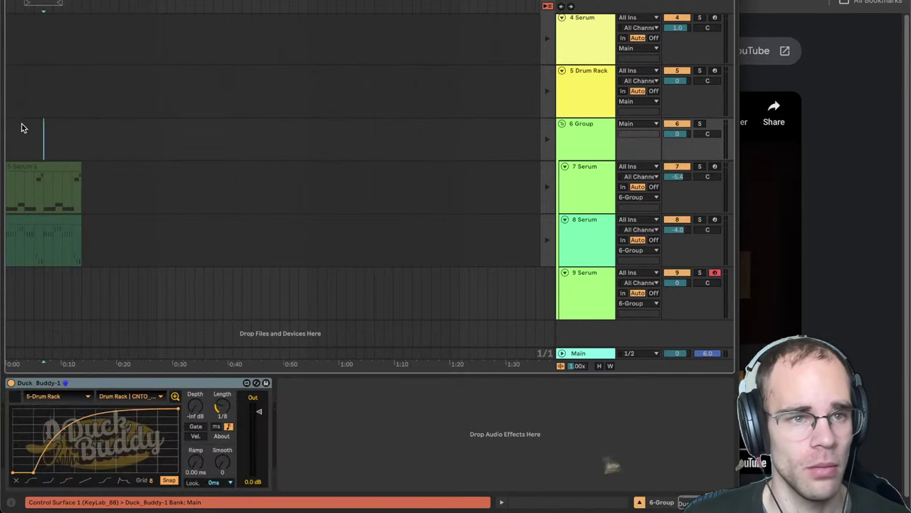
left_click(9, 109)
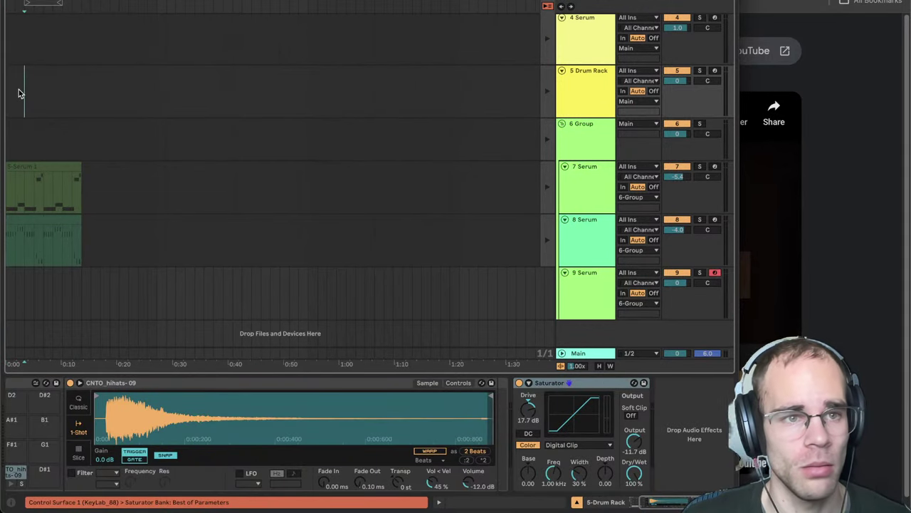
key("Tab")
key("Tab")
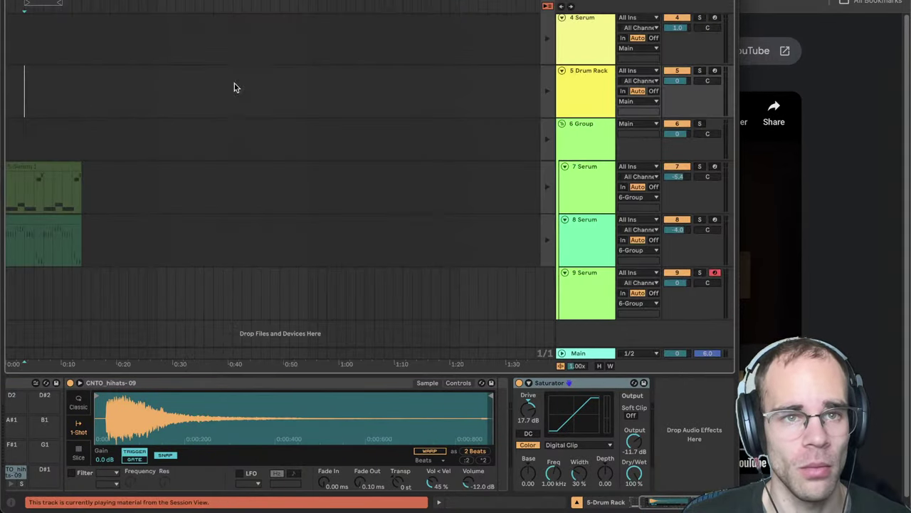
left_click(33, 122)
left_click_drag(46, 127, 25, 107)
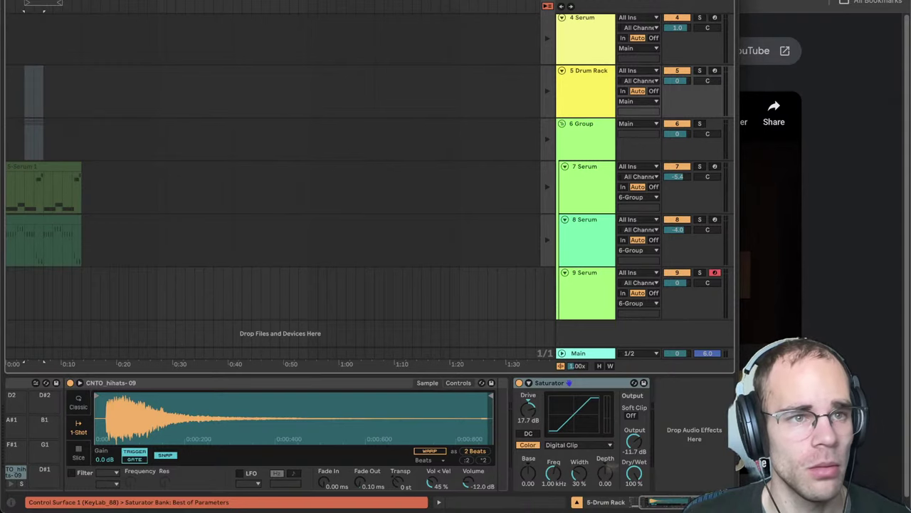
- Paste the 5 Drum Rack session clip at the start of its arrangement track and play the arrangement
key("Tab")
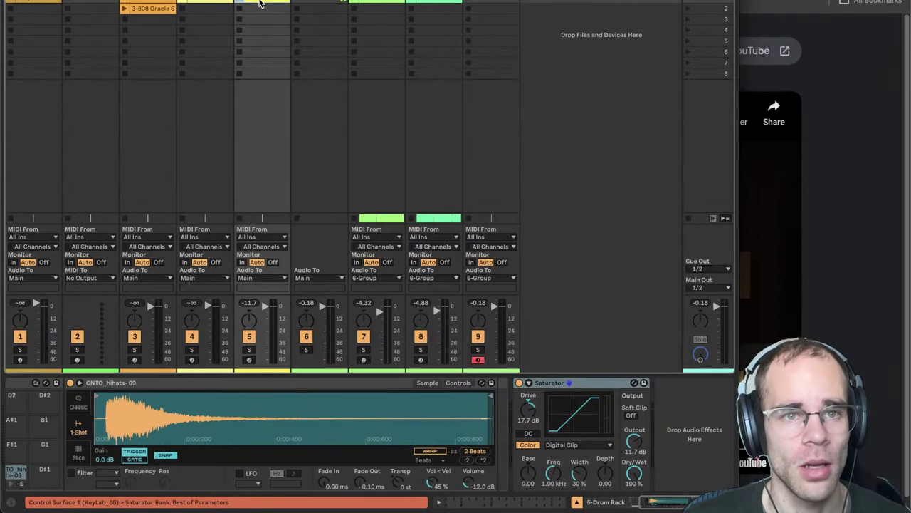
key("Tab")
left_click(24, 82)
key("super+v")
left_click_drag(40, 73, 21, 73)
key("space")
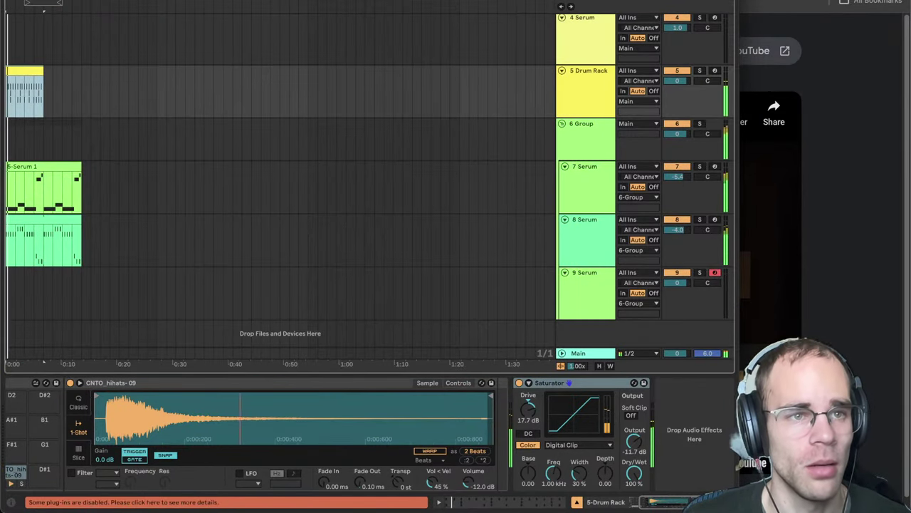
- Mute the 8 Serum track and select the 7 Serum track to show its devices
left_click_drag(18, 1, 18, 22)
left_click(685, 219)
left_click(596, 200)
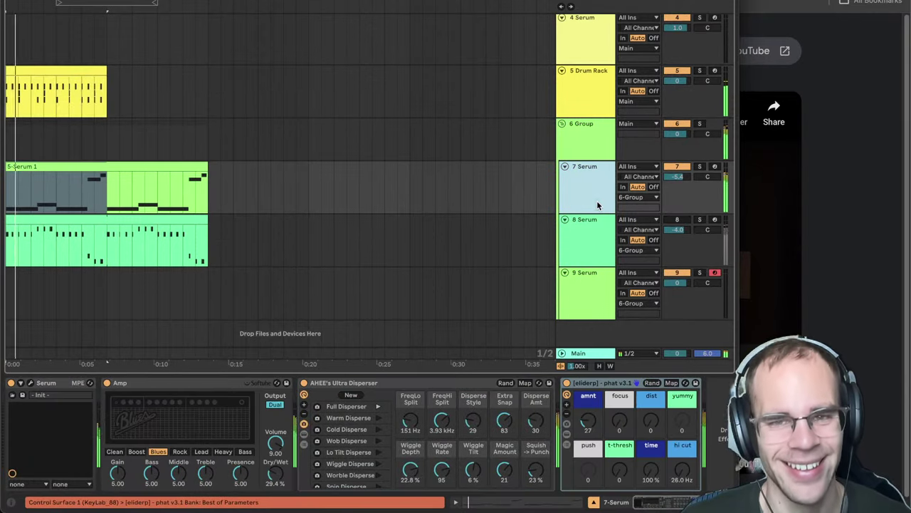
- Cut the section from 1.3.1 to 2.1.1 out of the 7 Serum arrangement clip and play the arrangement
left_click(44, 205)
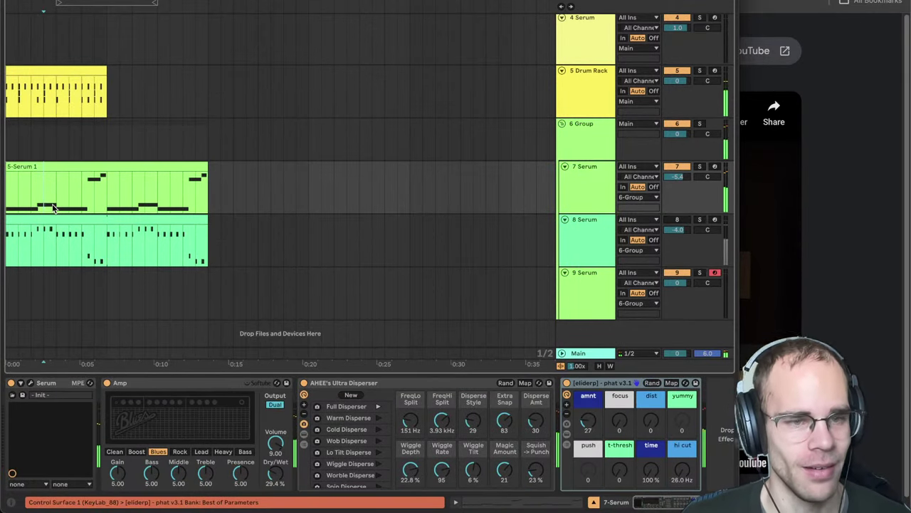
scroll(54, 207, "up", 3)
scroll(64, 191, "left", 2)
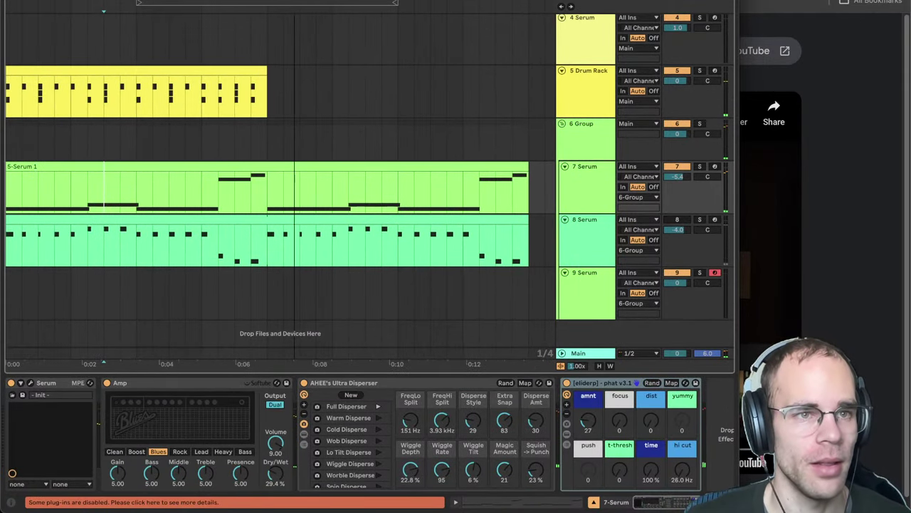
key("space")
left_click(69, 167)
key("space")
key("space")
key("space")
left_click_drag(36, 195, 39, 168)
key("super+e")
key("XF86AudioLowerVolume")
left_click(64, 169)
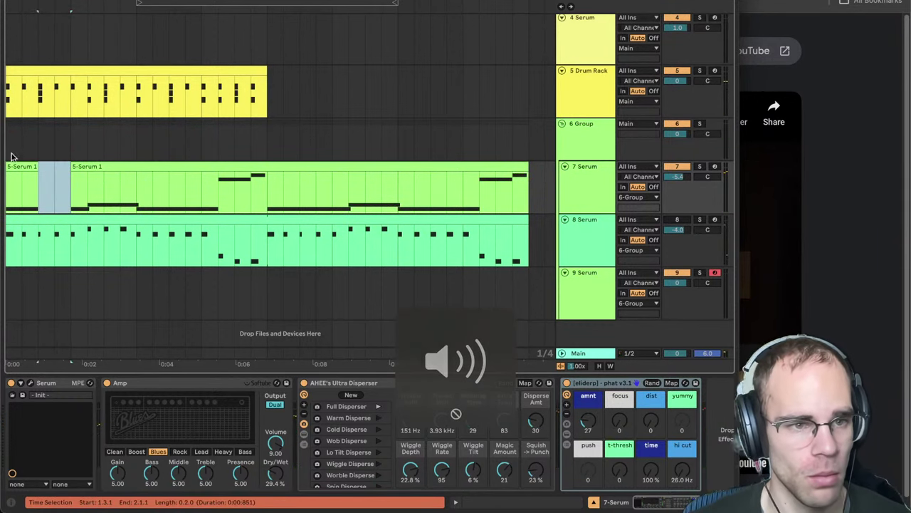
left_click(21, 189)
key("space")
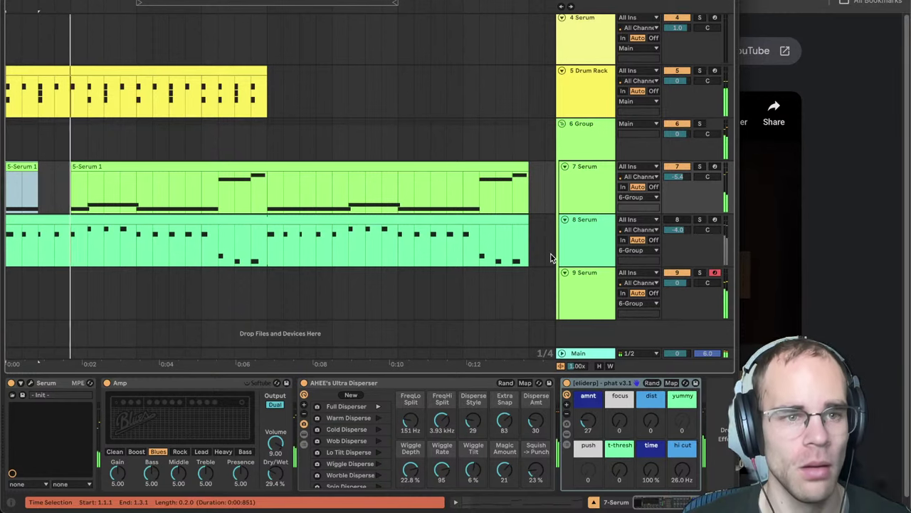
- Clear the 7 Serum track from 3.3.1 to 5.1.1, trimming the following clip to start at 5.1.1
left_click_drag(137, 207, 3, 210)
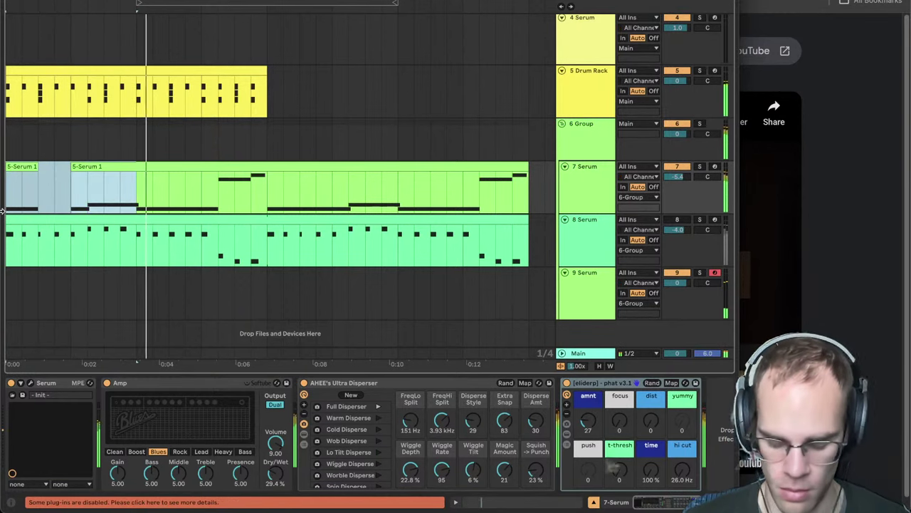
left_click_drag(183, 190, 211, 198)
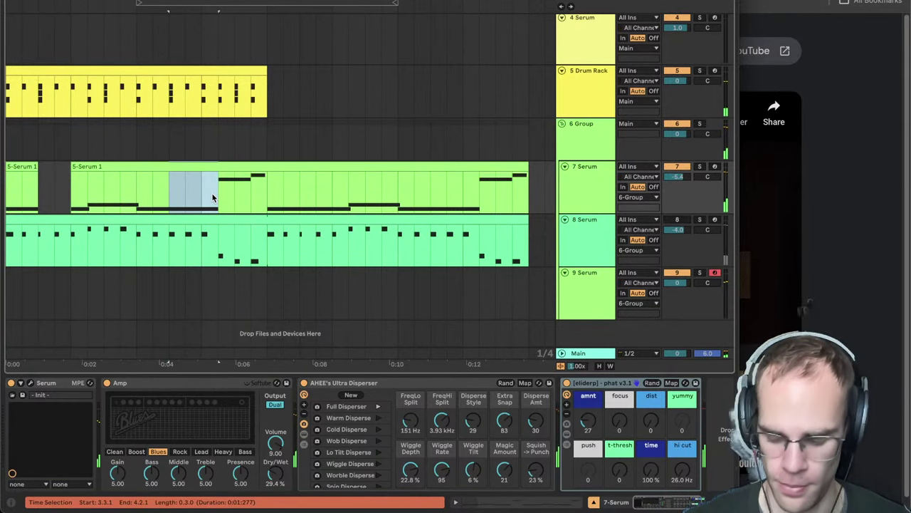
key("Delete")
key("plus")
key("space")
left_click_drag(236, 167, 314, 166)
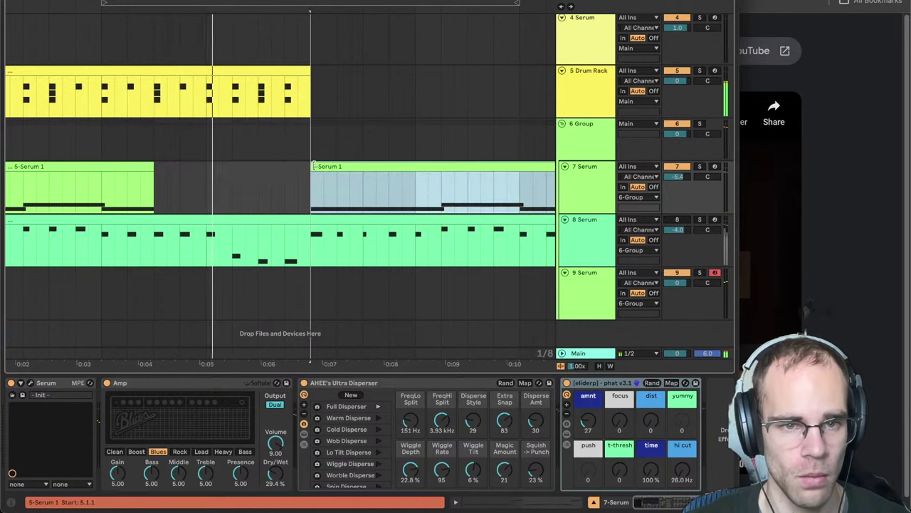
- Show the notes of the first arrangement clip on the 7 Serum track
scroll(285, 166, "left", 3)
double_click(32, 165)
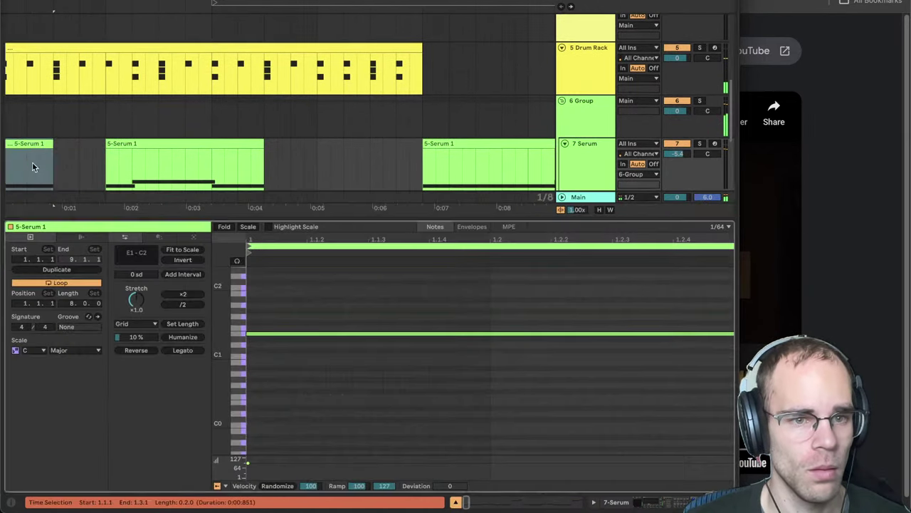
left_click(32, 168)
scroll(374, 171, "down", 3)
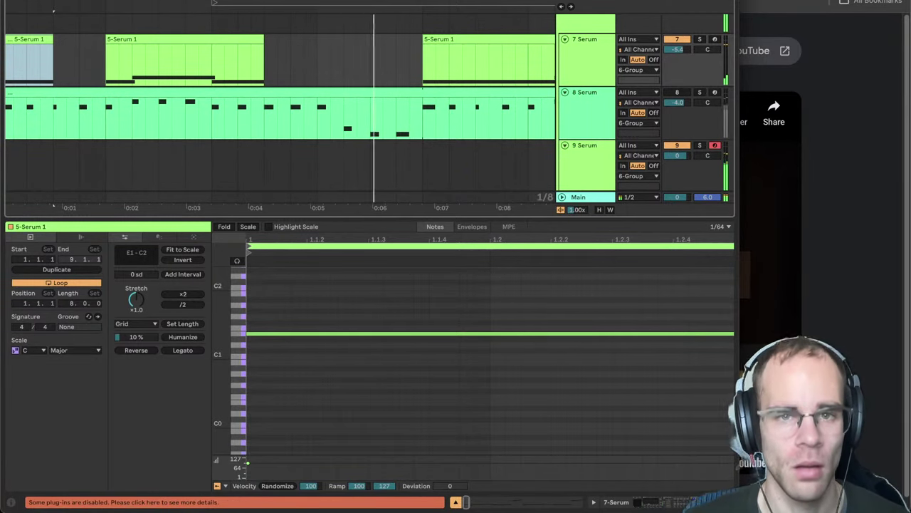
key("super+z")
scroll(396, 148, "up", 3)
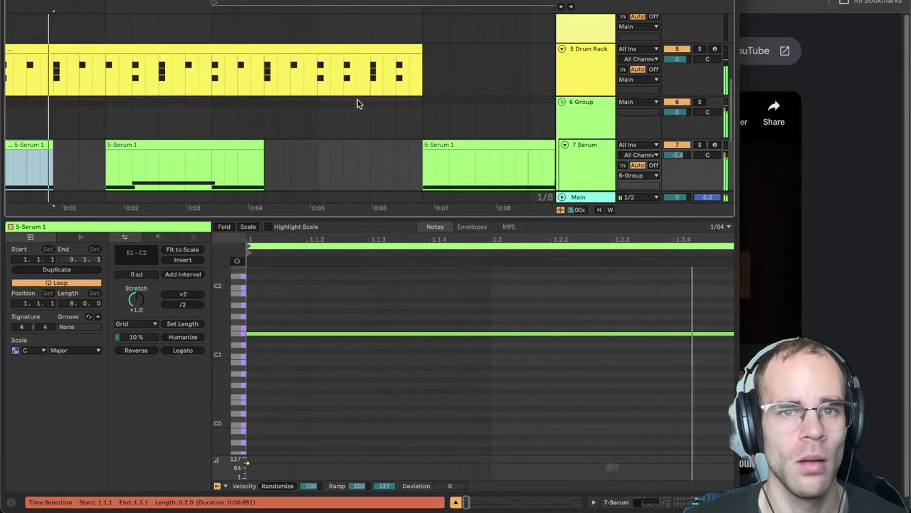
- Loop the four-bar drum section and record a MIDI part over it on the 9 Serum track, with its volume at 6.0
left_click(357, 89)
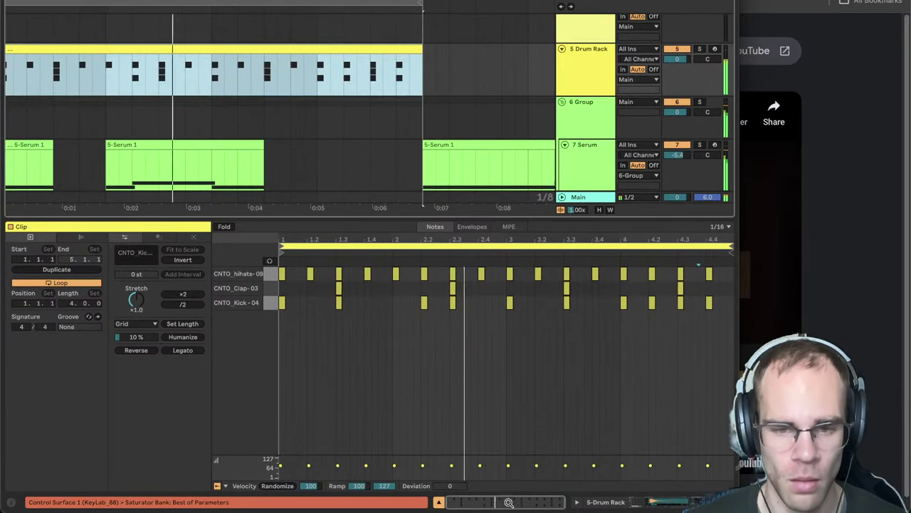
left_click(439, 502)
left_click(677, 402)
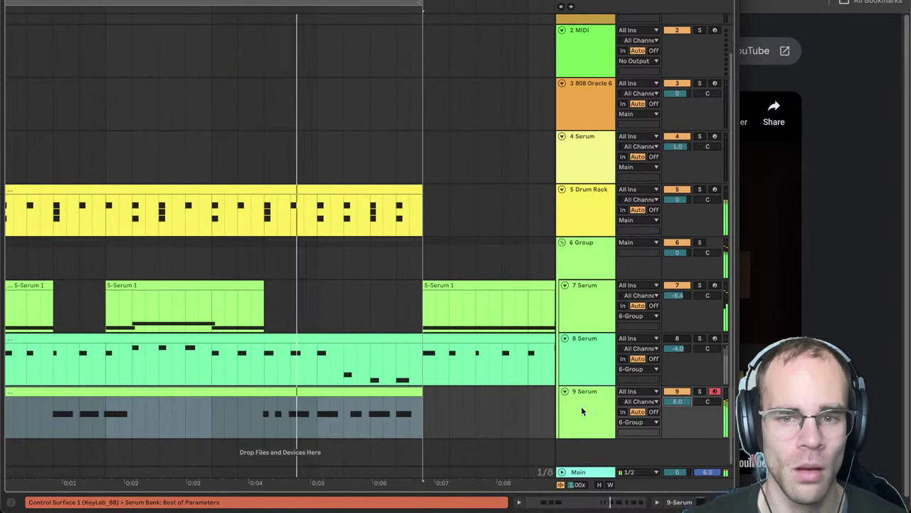
- Open the recorded 9 Serum clip's notes and lengthen the short E0 note near 4.2 by moving its start back to 4.2
double_click(372, 391)
left_click(444, 387)
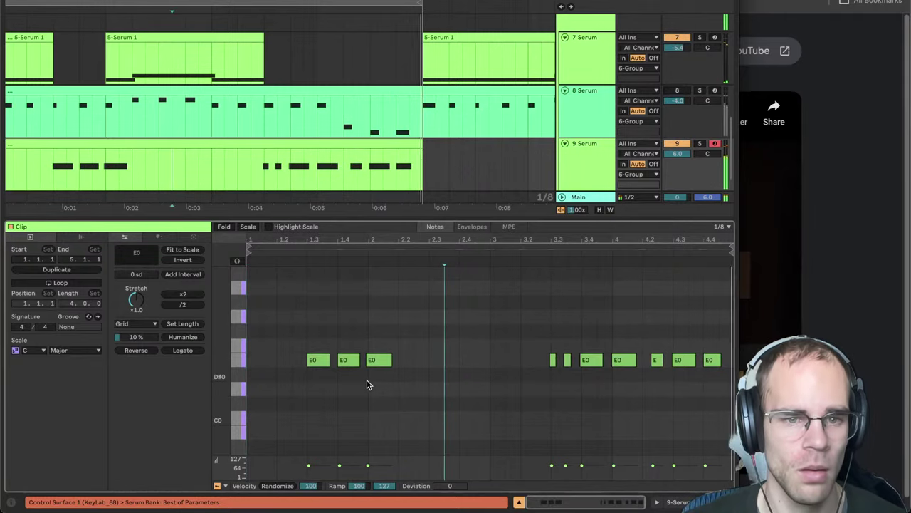
left_click(536, 356)
left_click(522, 332)
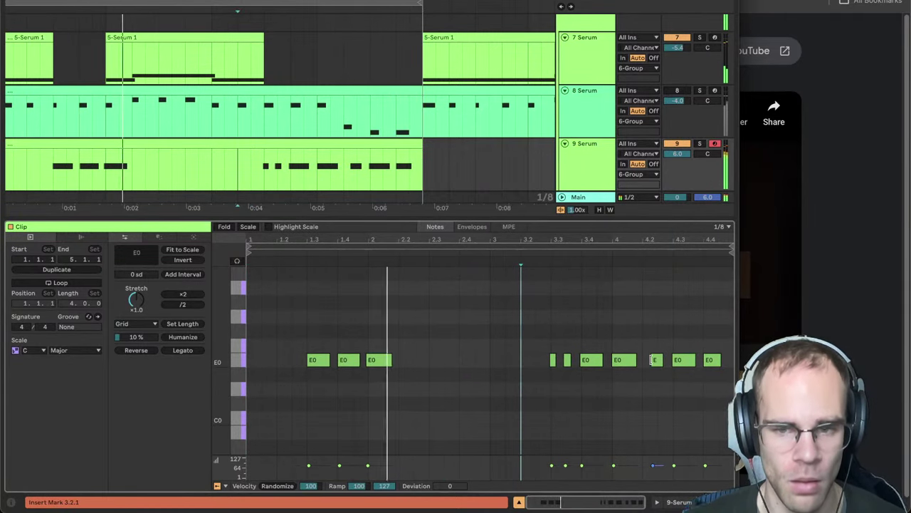
left_click_drag(652, 359, 643, 362)
left_click(505, 335)
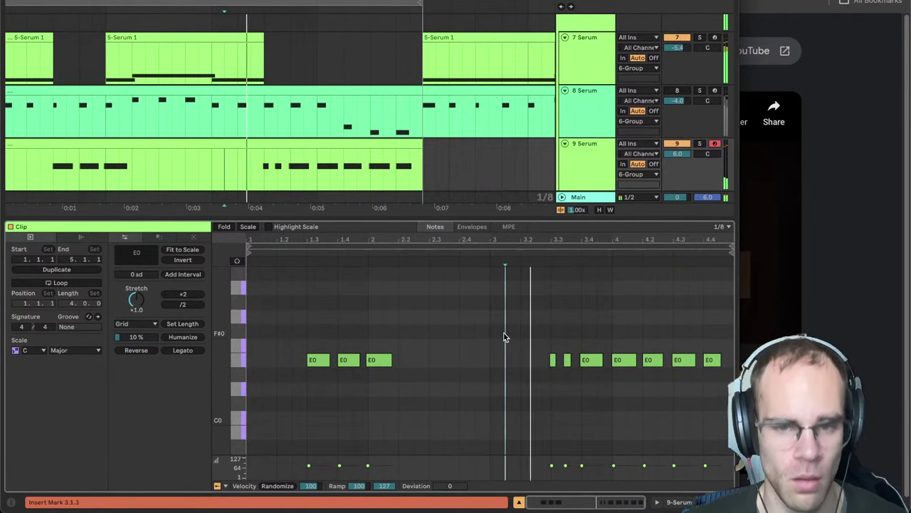
left_click(603, 336)
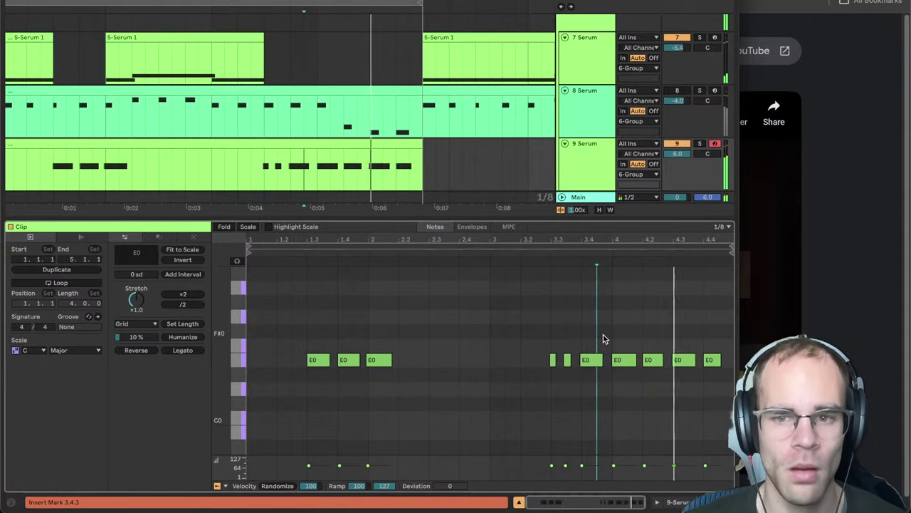
- Apply Legato to all notes of the 9 Serum clip and shorten the E0 note at 2.1.1 to end at 2.2.1
key("ctrl+a")
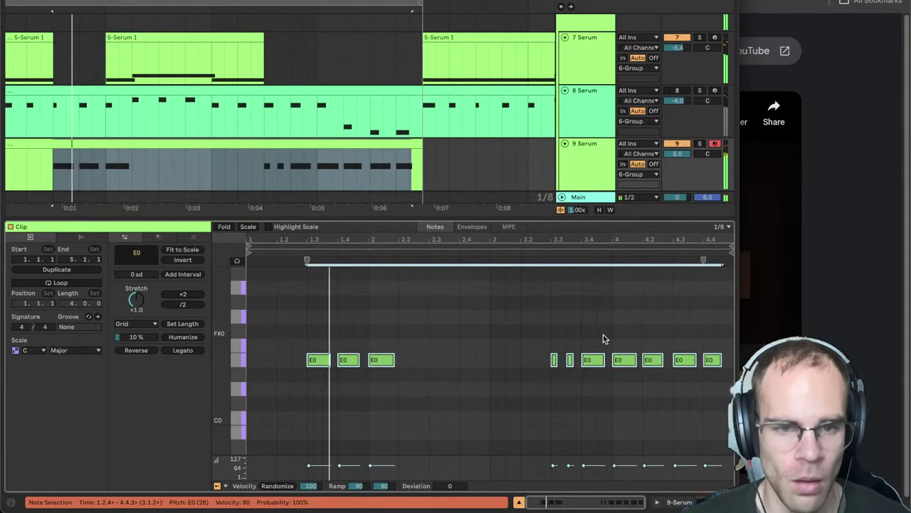
left_click(522, 315)
left_click(182, 351)
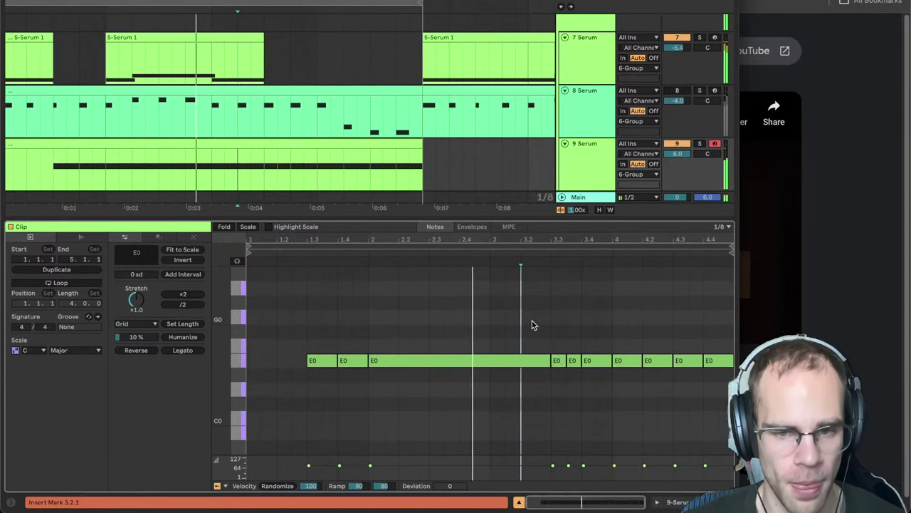
left_click_drag(549, 373, 406, 374)
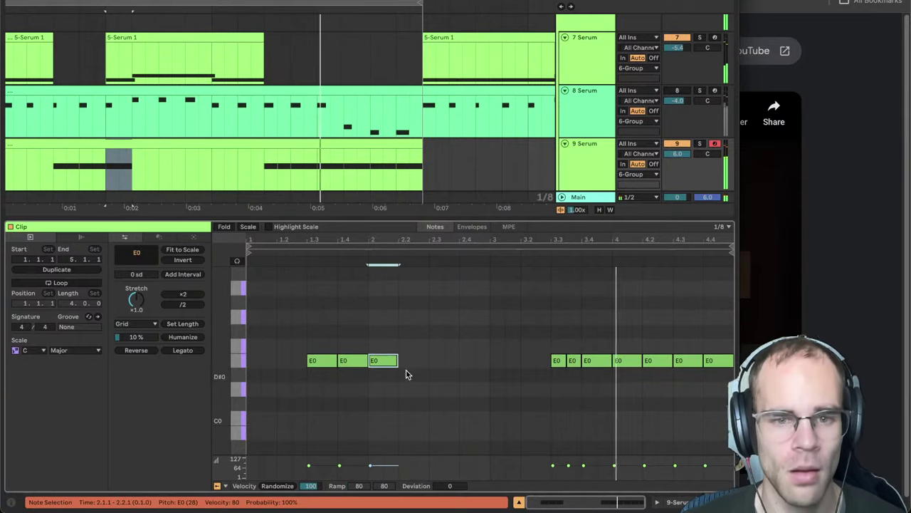
- Reshape the 9 Serum patch with the Dull_toy wavetable on OSC A, OSC B at octave +4, and adjusted FM and filter cutoff amounts
left_click(676, 502)
left_click(29, 383)
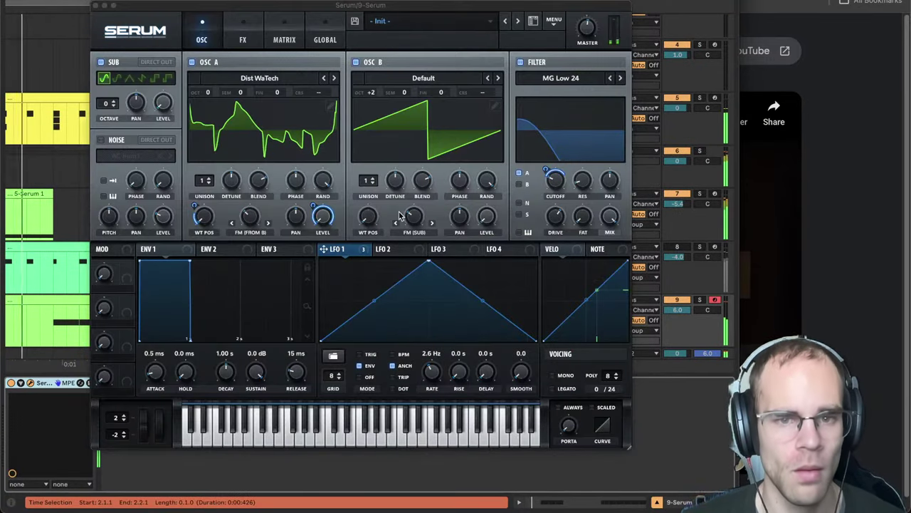
left_click_drag(415, 216, 423, 185)
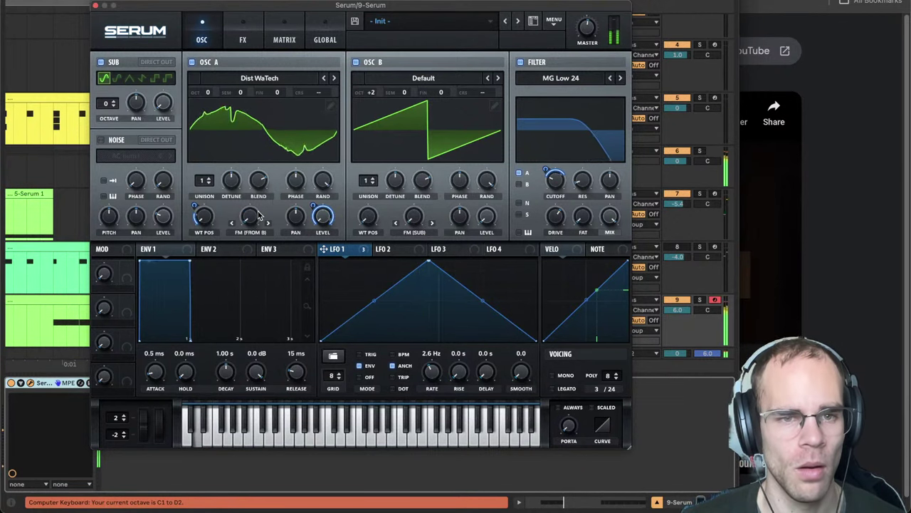
key("z")
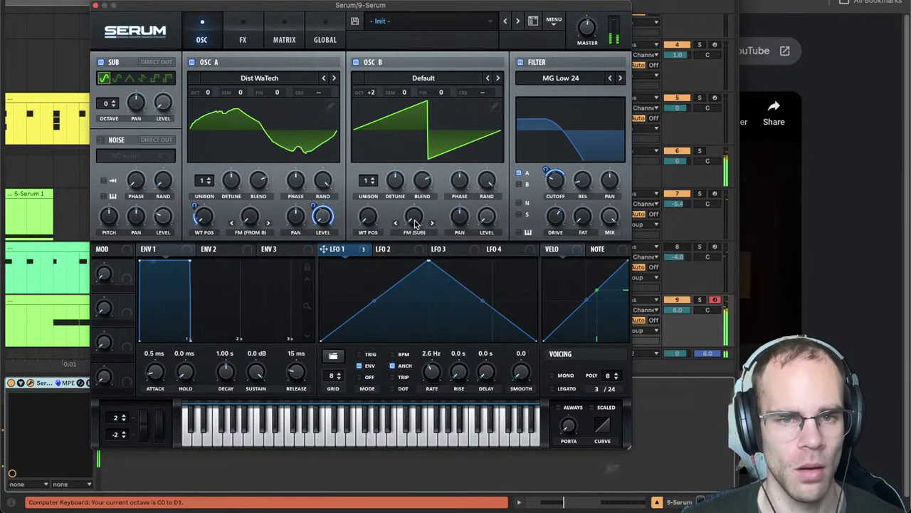
left_click_drag(558, 180, 568, 156)
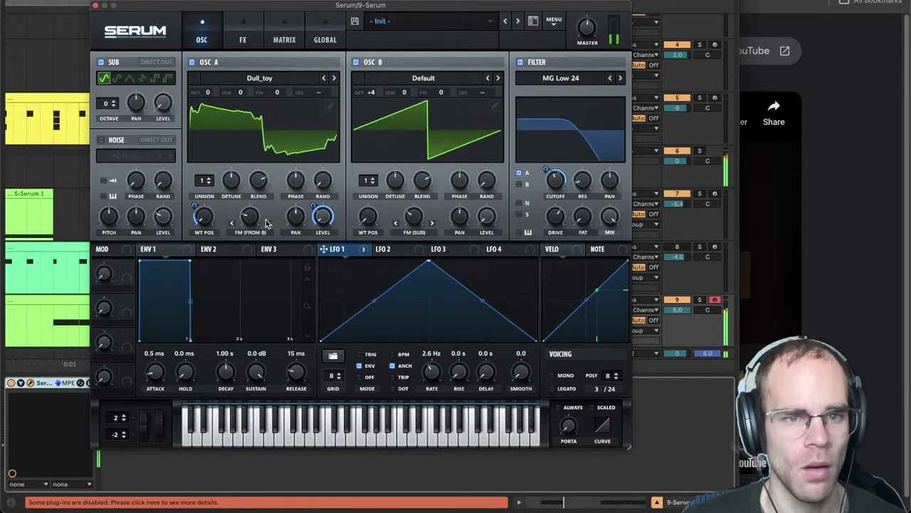
- Change the 9 Serum filter type to Dist.Comb 1 LP, set its resonance to 62%, and close the synth window
left_click(242, 28)
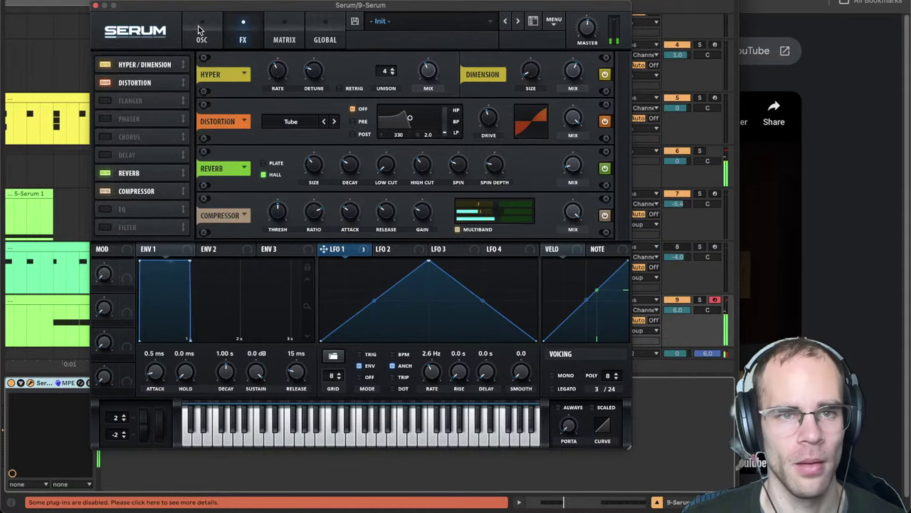
left_click(201, 32)
mouse_move(573, 135)
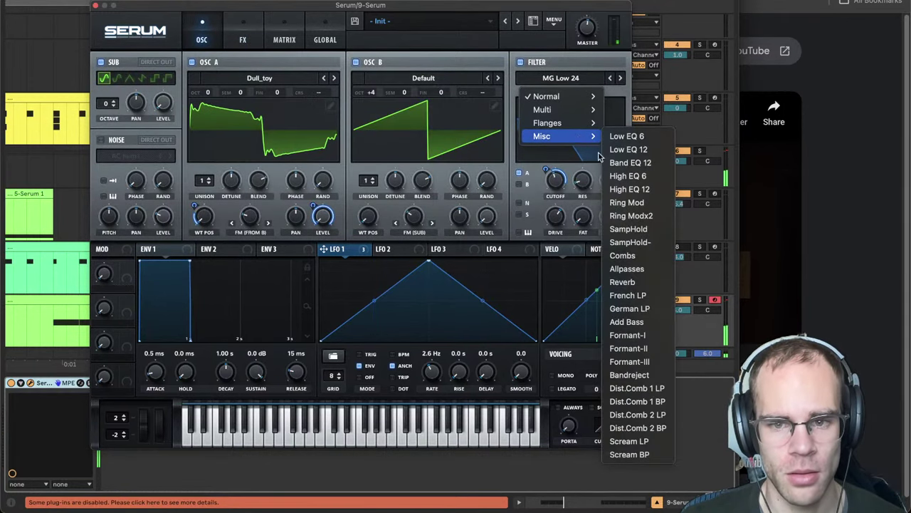
left_click(668, 393)
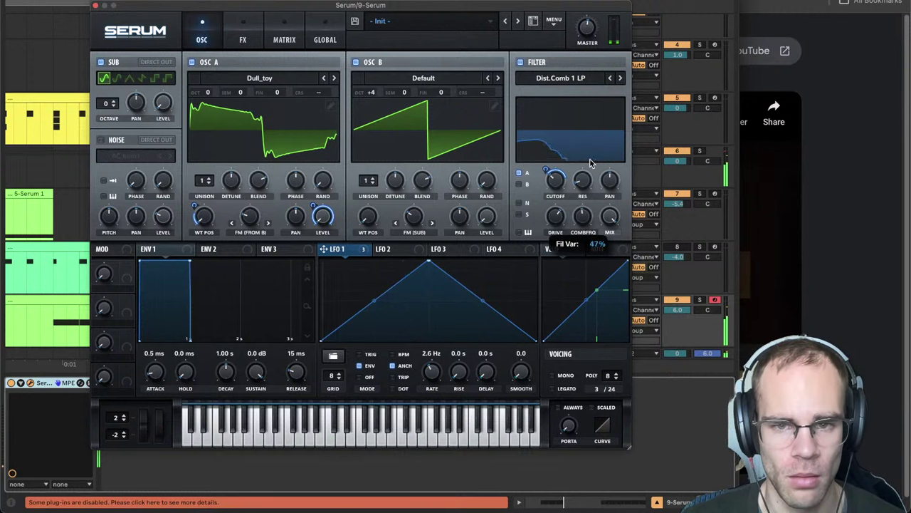
left_click_drag(584, 181, 585, 157)
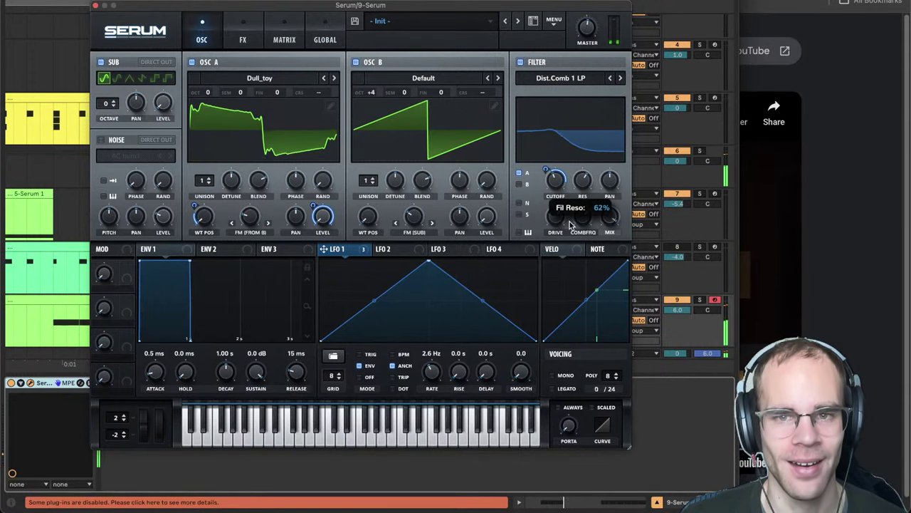
mouse_move(588, 32)
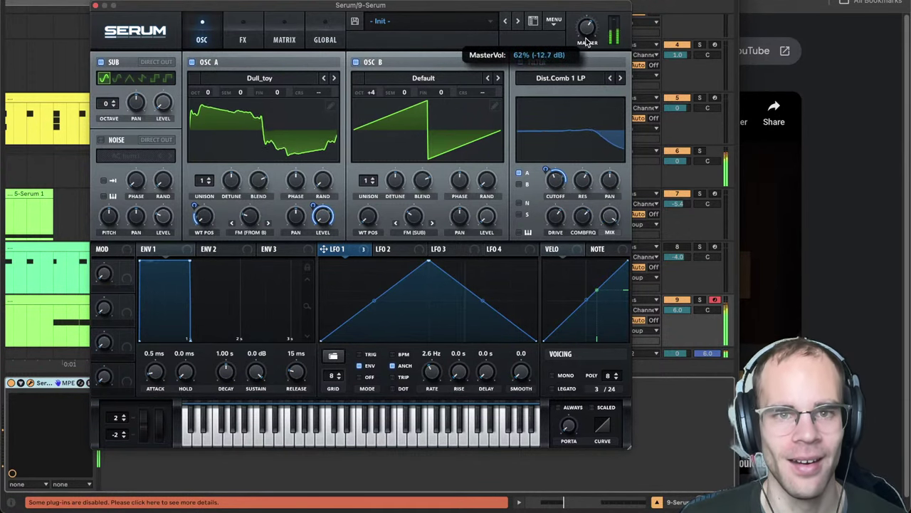
left_click(96, 6)
left_click(169, 299)
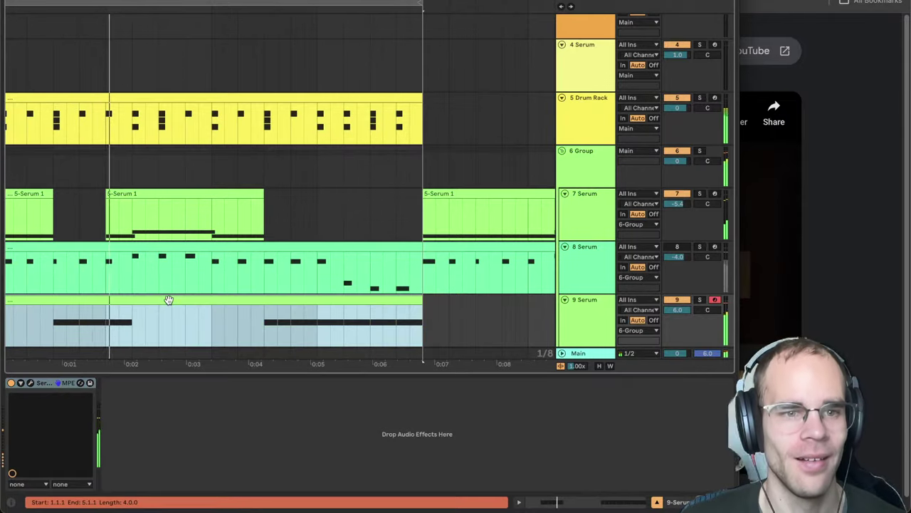
left_click(183, 317)
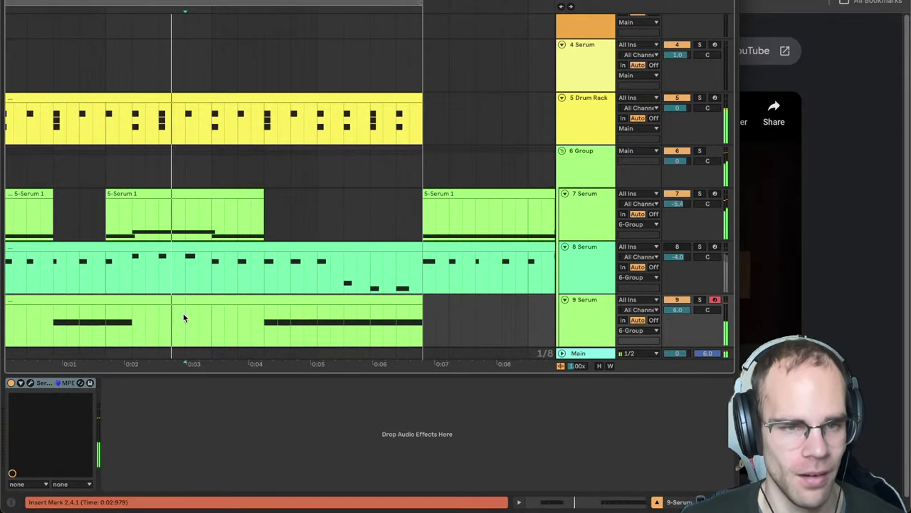
left_click(264, 298)
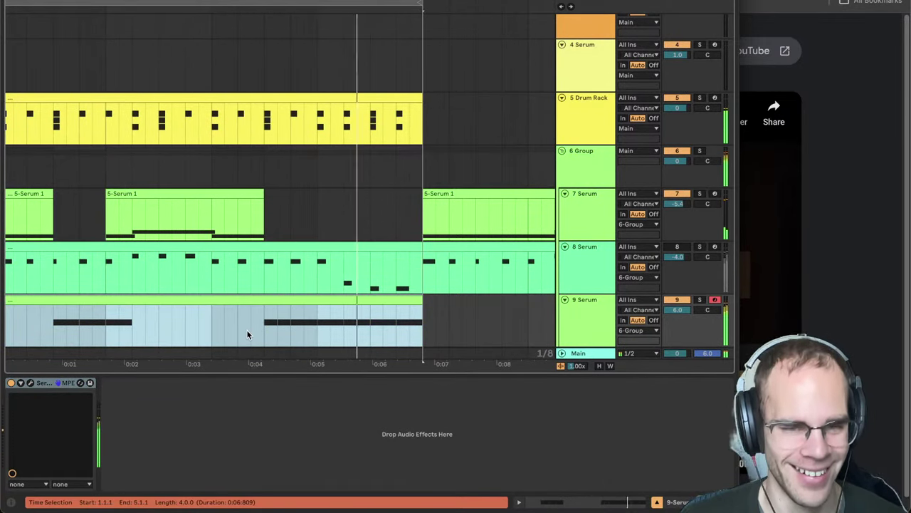
- Reopen the 9 Serum synth, lower OSC A's FM from B amount and set the filter cutoff to 180 Hz
left_click(31, 384)
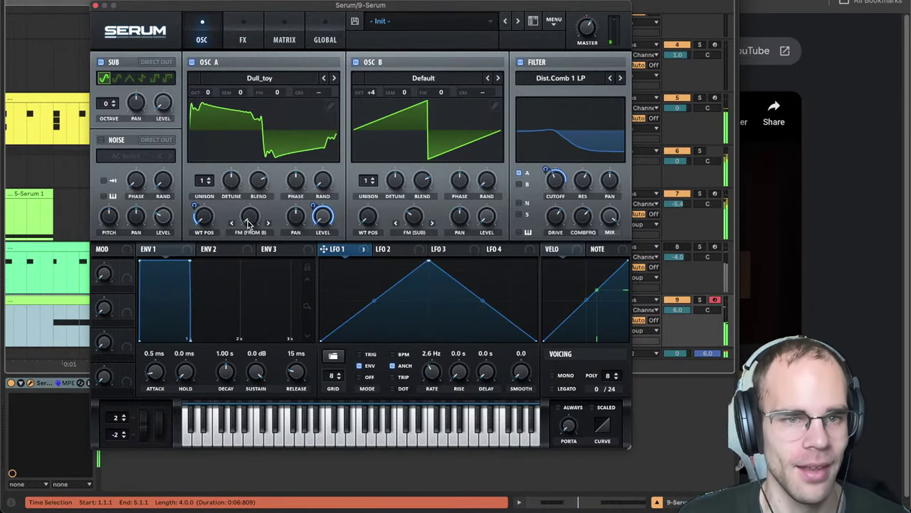
left_click_drag(249, 186, 251, 208)
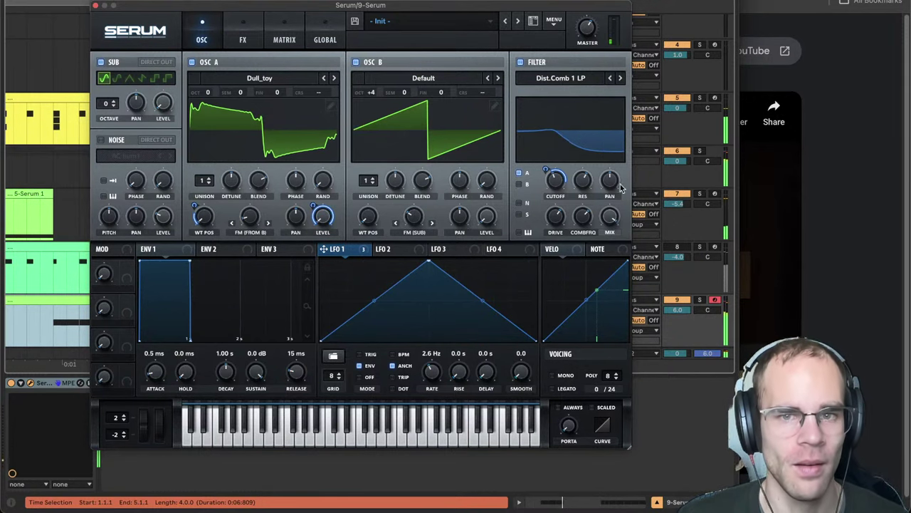
mouse_move(556, 183)
left_mouse_down()
mouse_move(551, 214)
mouse_move(557, 174)
mouse_move(559, 184)
left_mouse_up()
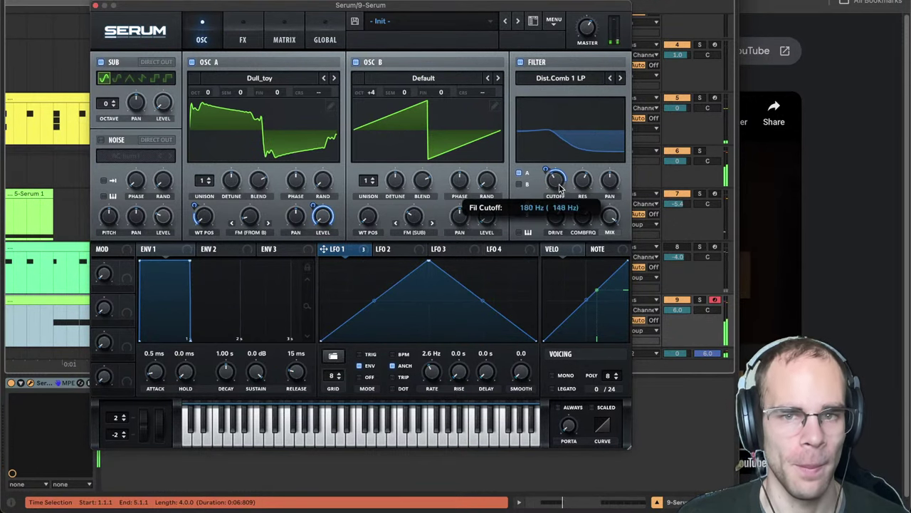
- Modulate the 9 Serum filter cutoff with LFO 3 at a 1/2 rate, adjust the cutoff, and close the synth window
left_click(463, 252)
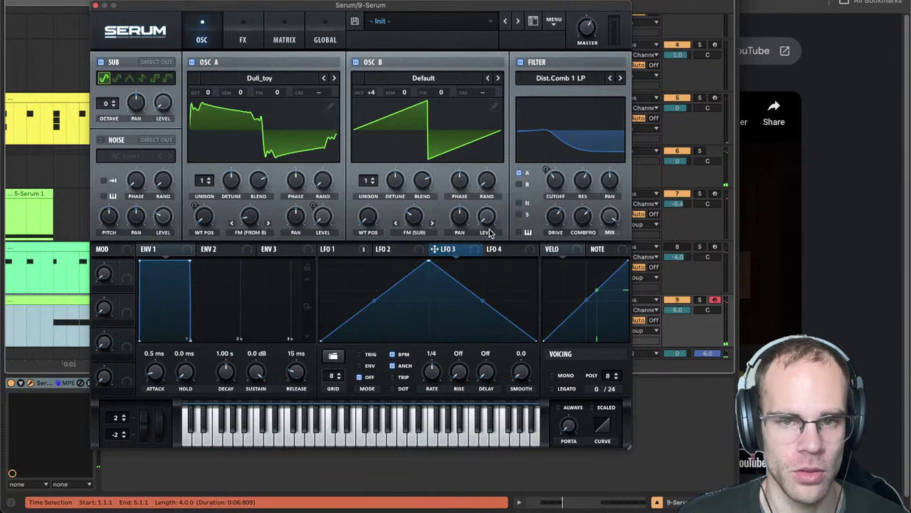
left_click_drag(566, 186, 556, 181)
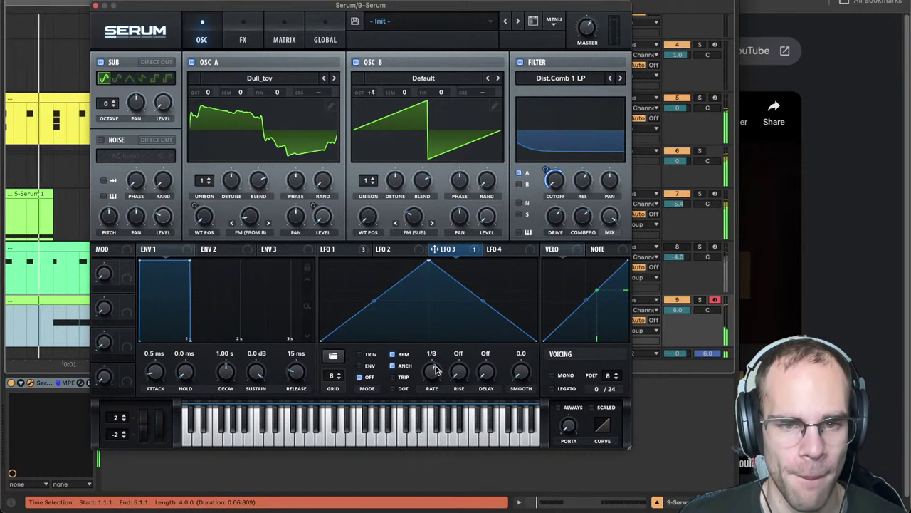
left_click_drag(435, 371, 441, 363)
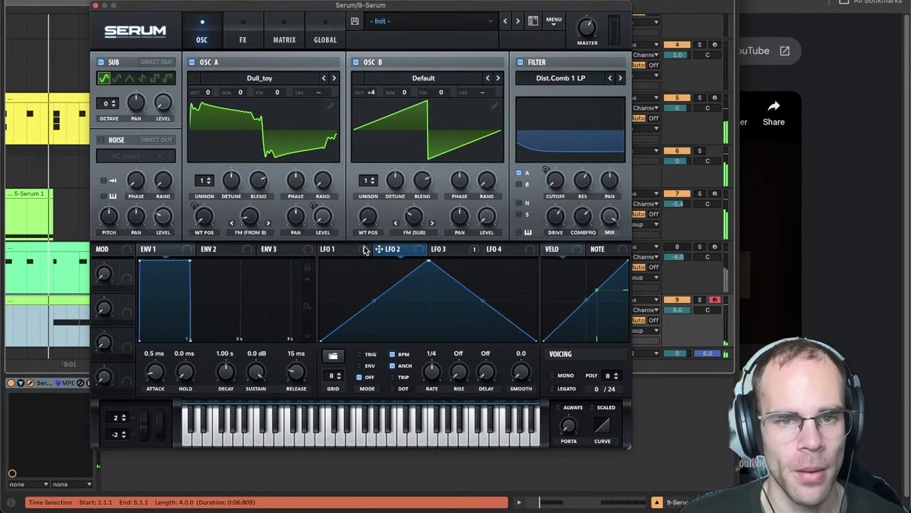
left_click(335, 248)
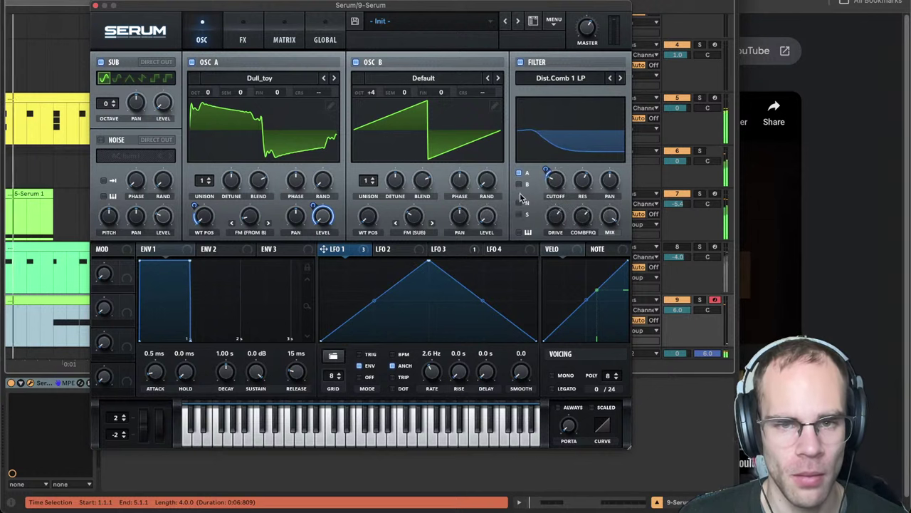
left_click(443, 248)
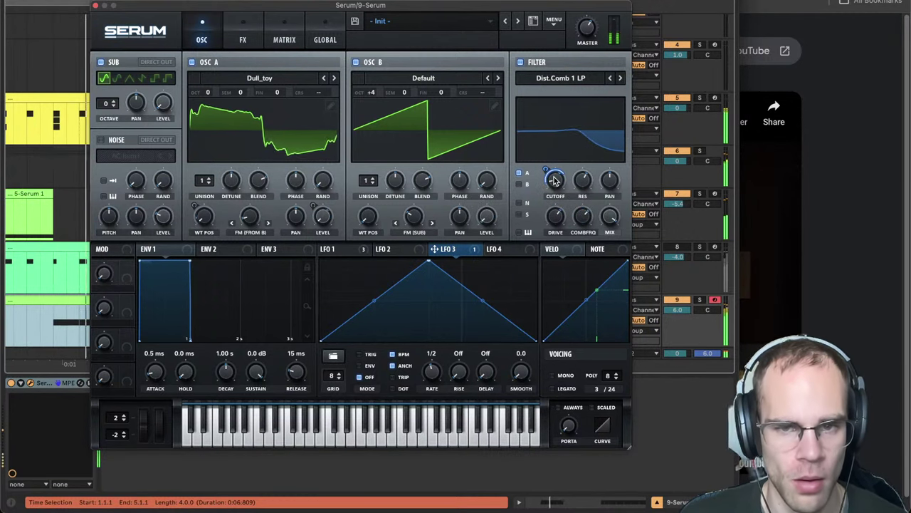
left_click_drag(559, 190, 557, 178)
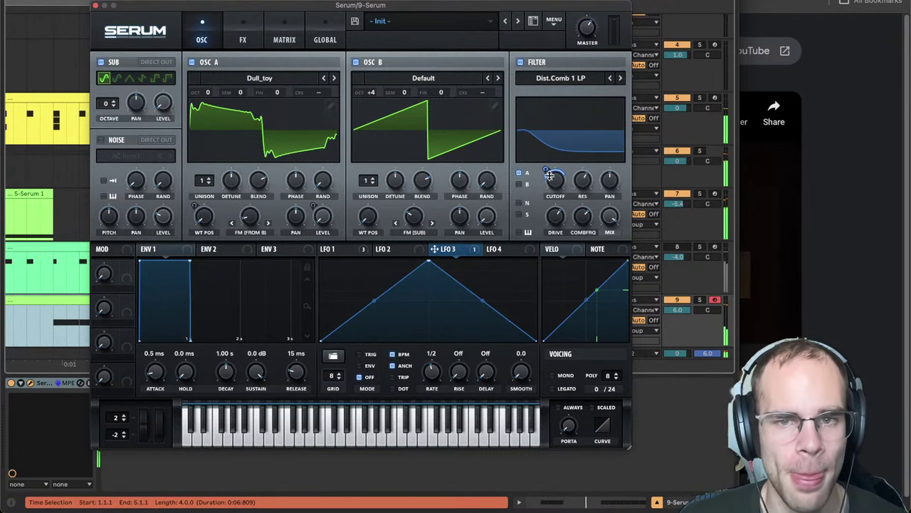
left_click(95, 6)
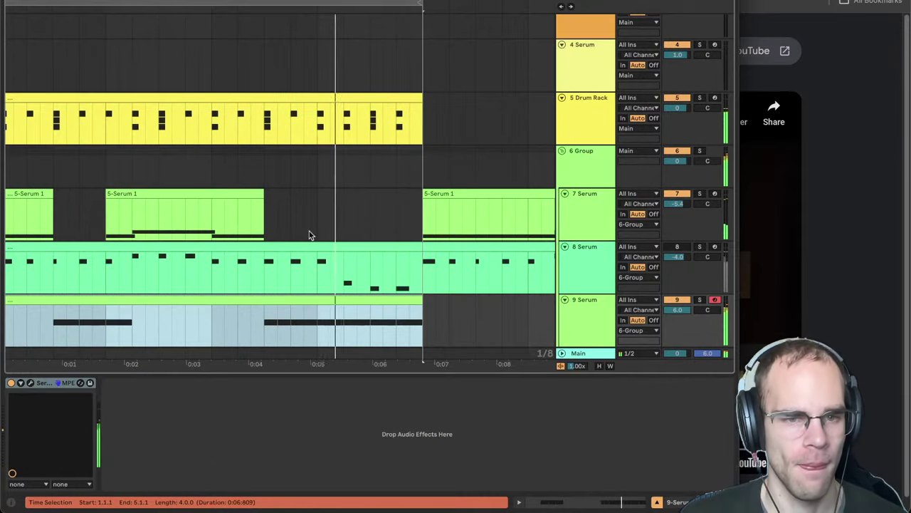
- Copy the Amp, AHEE's Ultra Disperser and phat effects from 7 Serum to 9 Serum and set 9 Serum's volume to -4.0 dB
left_click(590, 207)
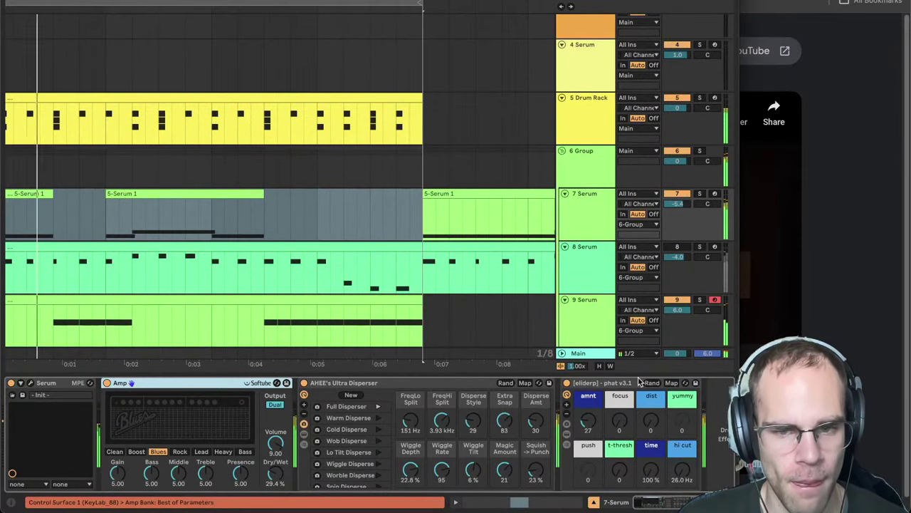
left_click(575, 296)
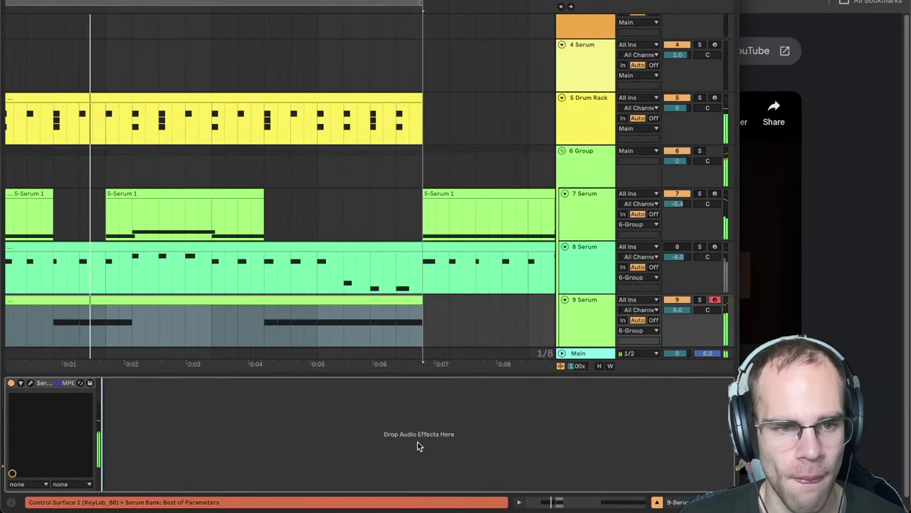
left_click(52, 334)
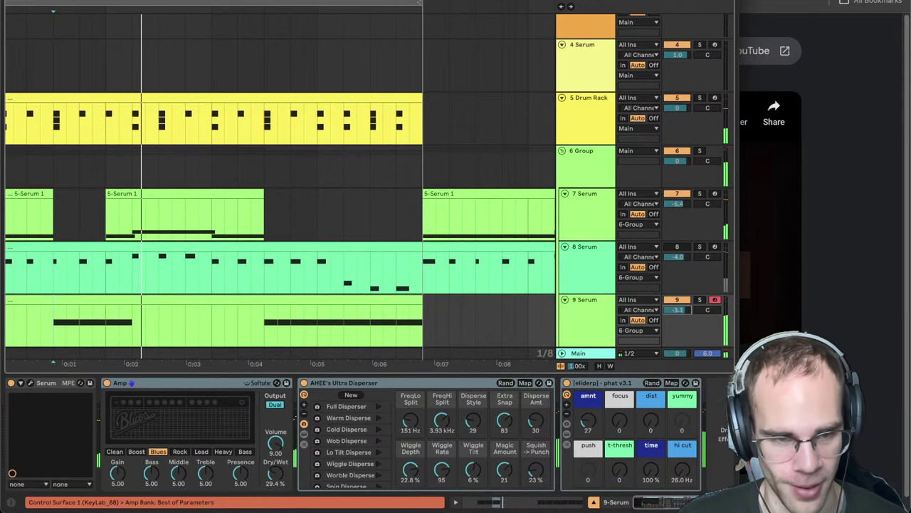
left_click(55, 303)
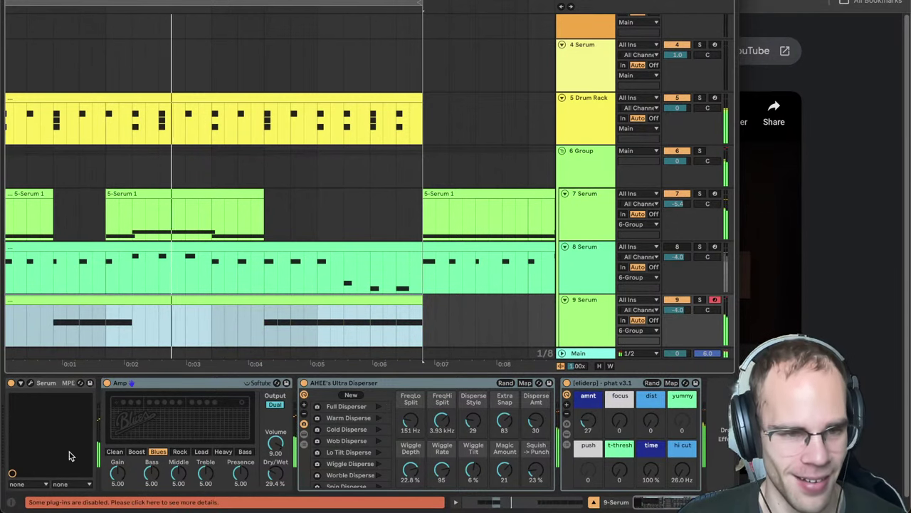
- Turn off the Reverb effect in the 9 Serum synth and close its window
left_click(31, 384)
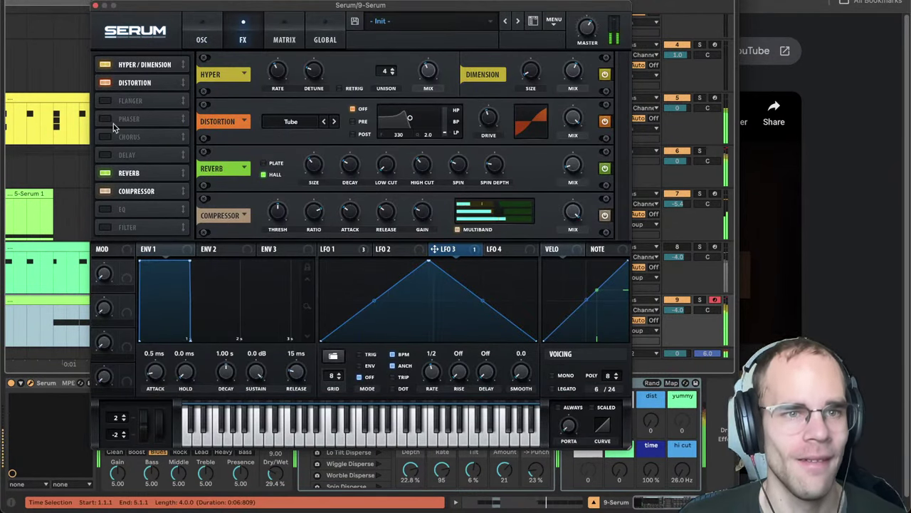
left_click(105, 173)
left_click(95, 4)
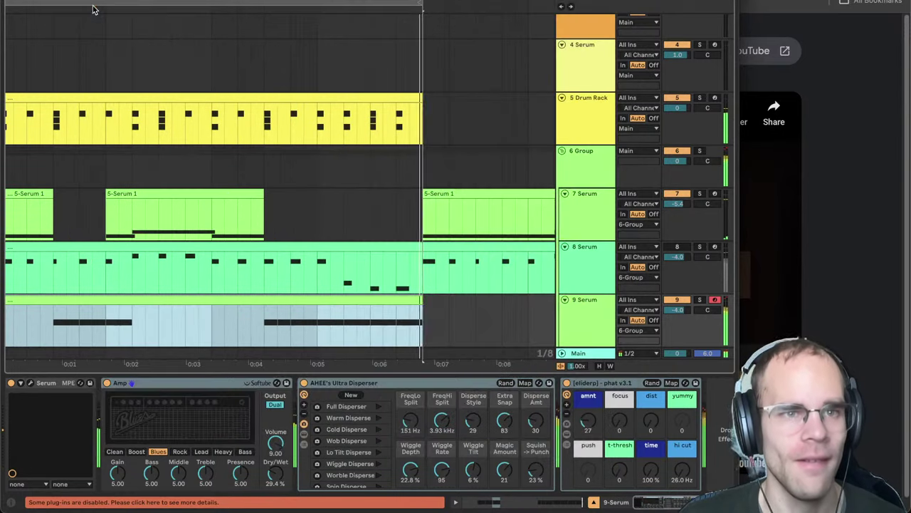
left_click(661, 280)
- Examine the effects settings of the 7 Serum synth and close its window
left_click(585, 214)
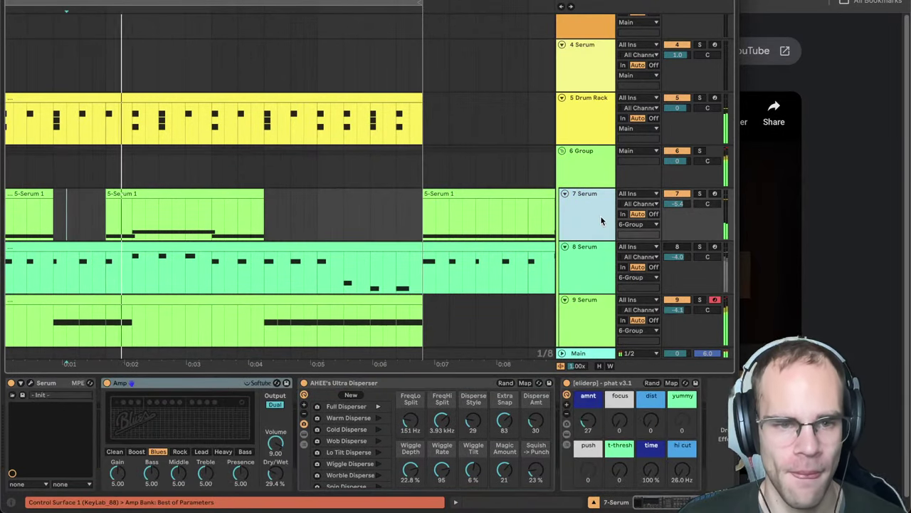
left_click(31, 384)
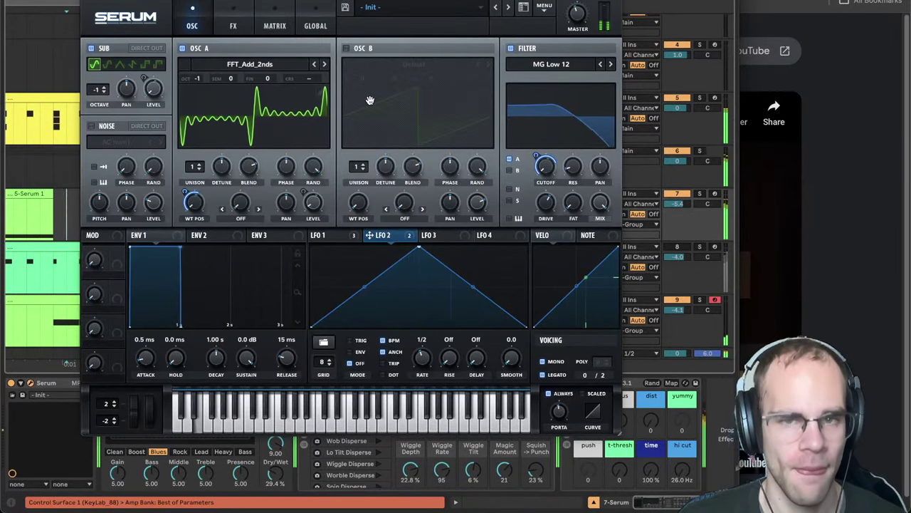
left_click(238, 26)
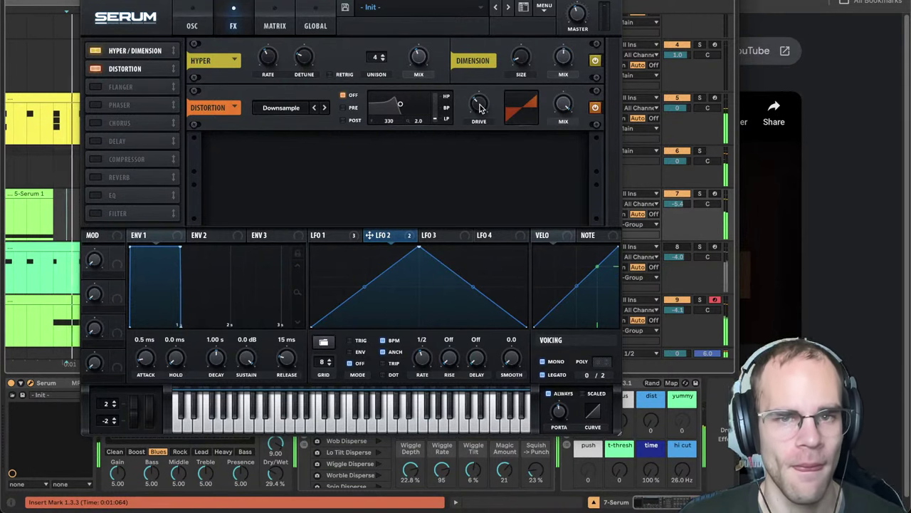
left_click(56, 191)
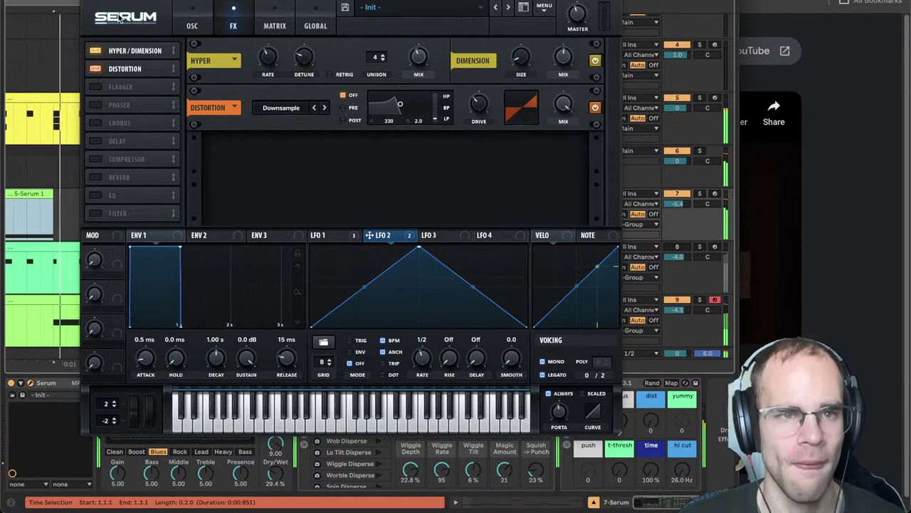
key("super+w")
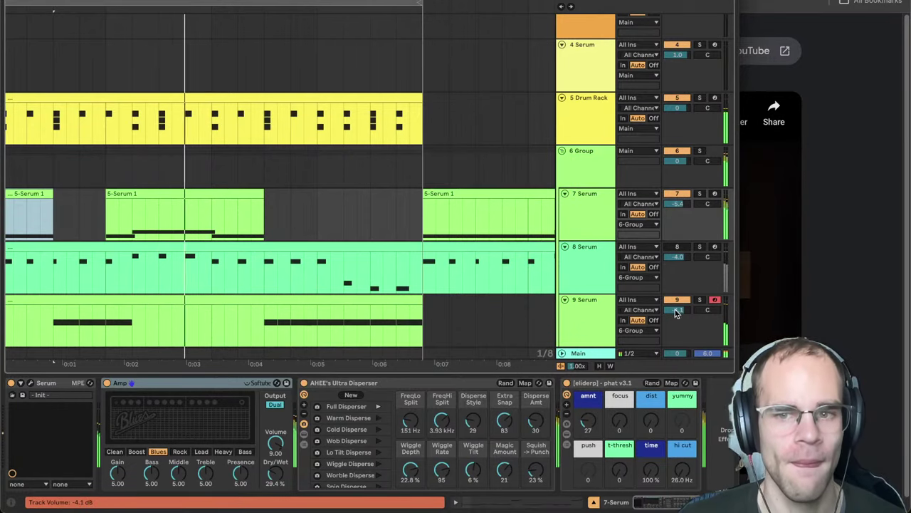
- Set the 9 Serum track volume to -3.6 dB
left_click_drag(677, 310, 677, 307)
left_click(592, 325)
left_click(236, 210)
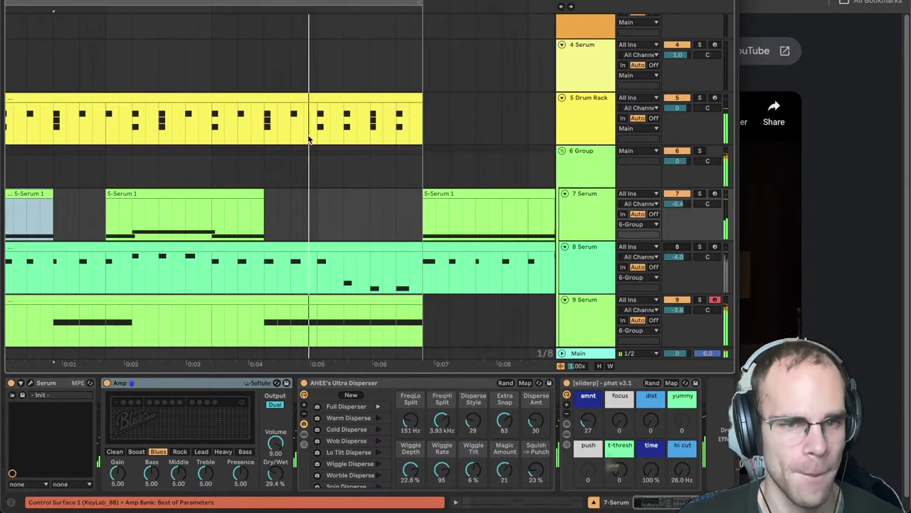
left_click(319, 163)
- Transpose the E0 note at 4.3 in the 9 Serum clip up an octave to E1 and return to the device view
left_click(400, 299)
double_click(400, 298)
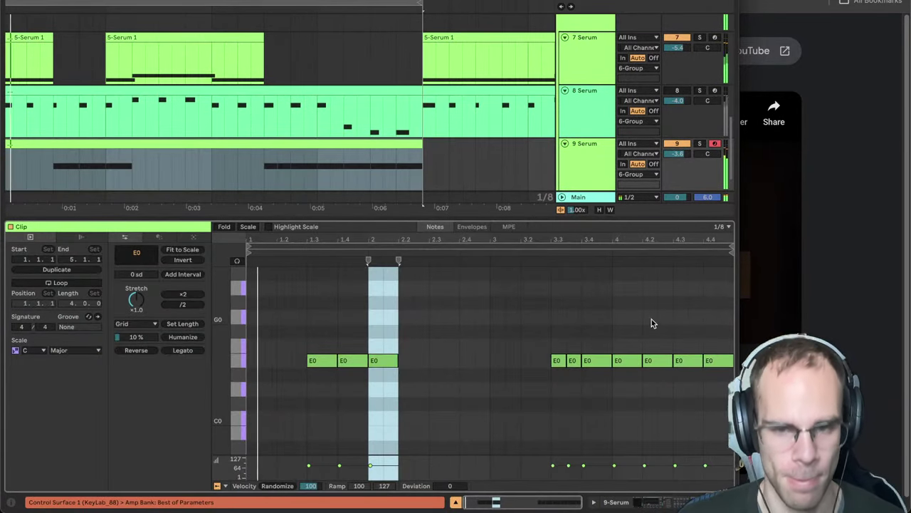
left_click(684, 361)
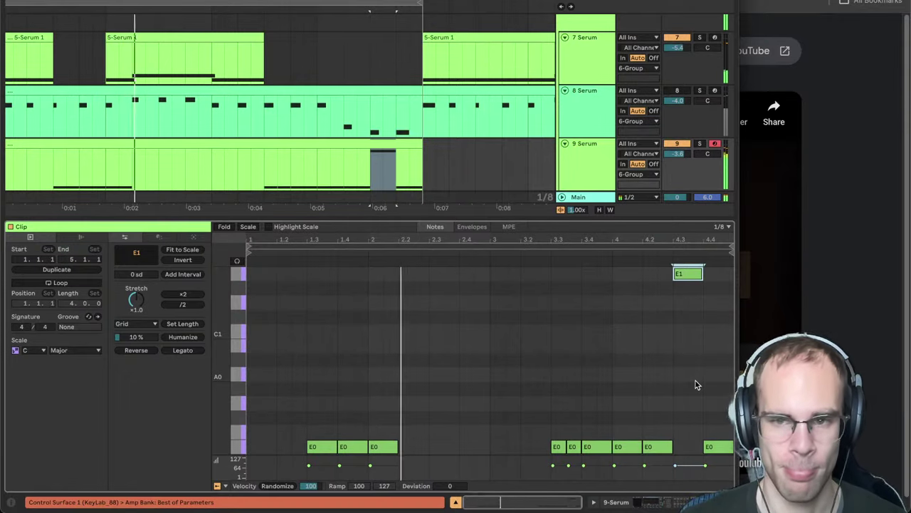
key("shift+Tab")
- Set the 7 Serum track volume to -3.7 dB and check the last E0 note of the 9 Serum clip
left_click(585, 321)
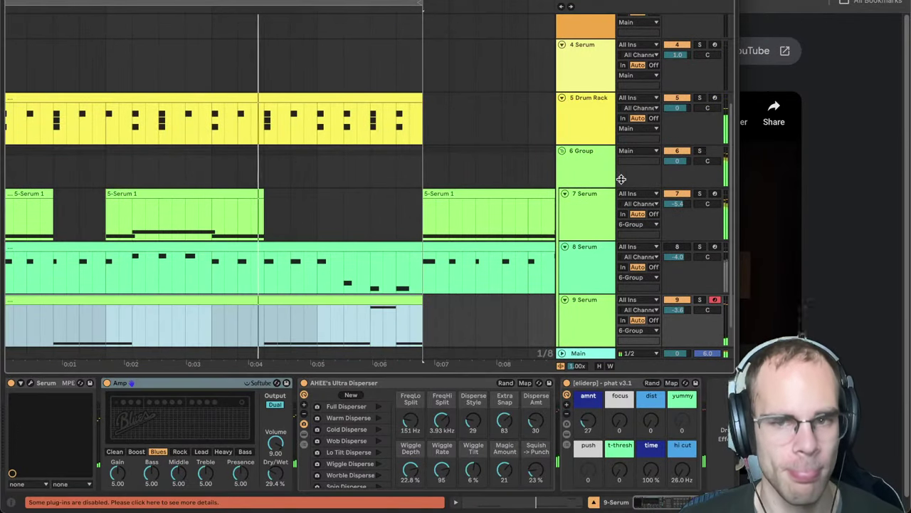
left_click(588, 214)
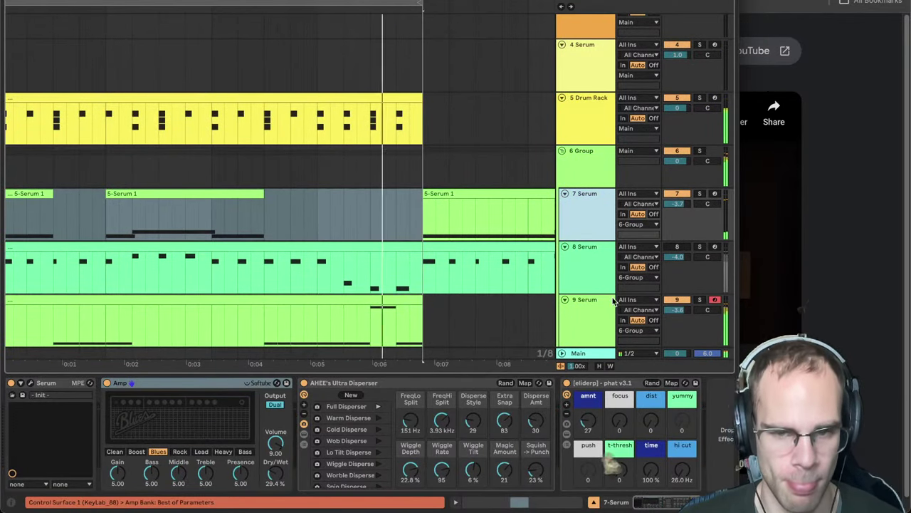
left_click(386, 297)
key("shift+Tab")
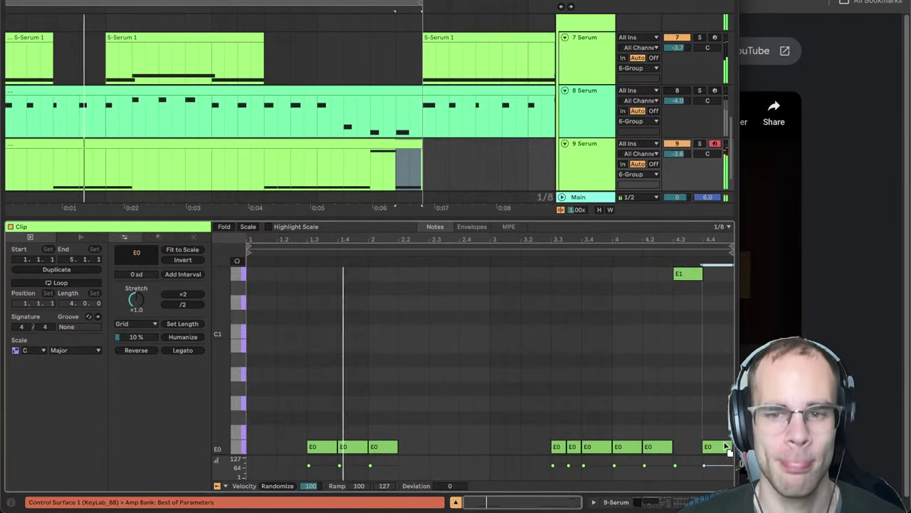
key("shift+Tab")
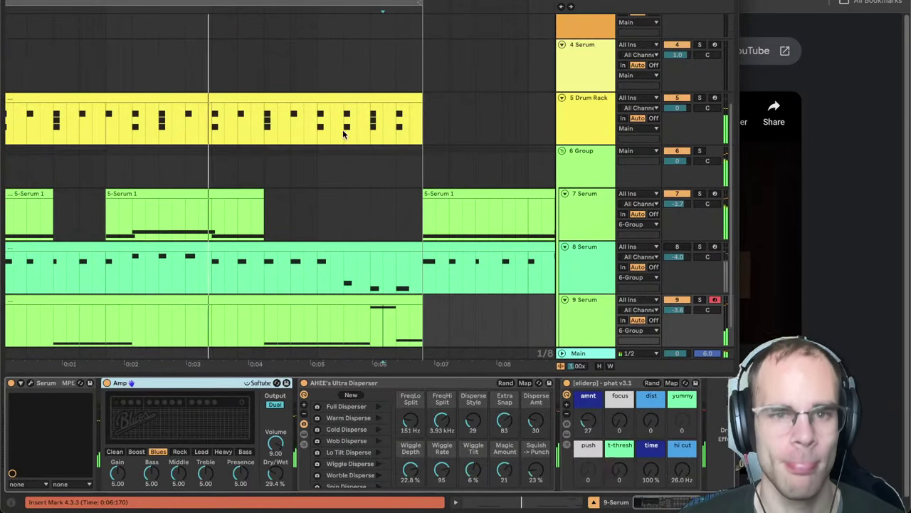
- Reopen the 9 Serum synth, adjust the filter's comb frequency, and close the window
left_click(593, 178)
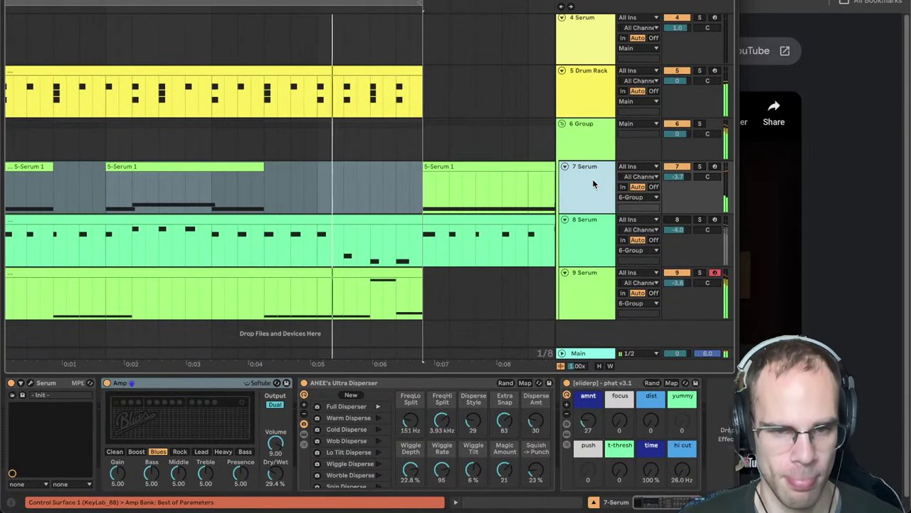
left_click(582, 286)
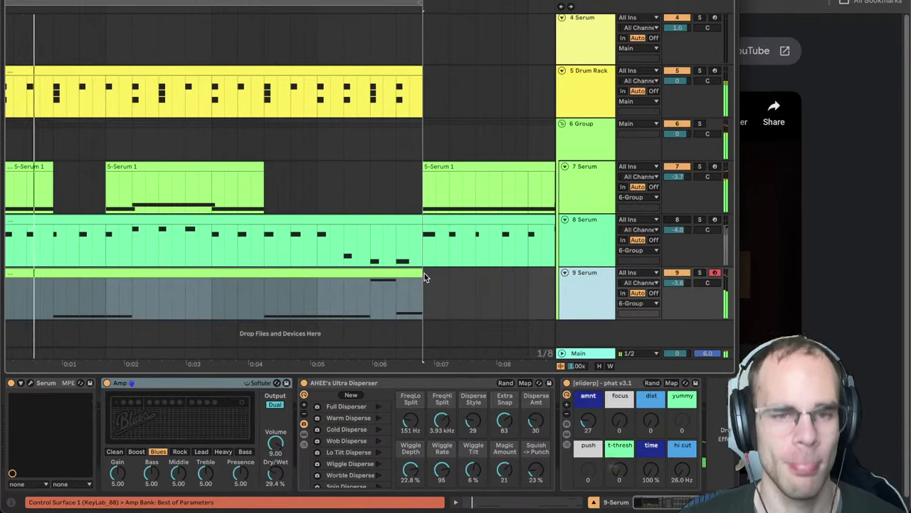
left_click(595, 302)
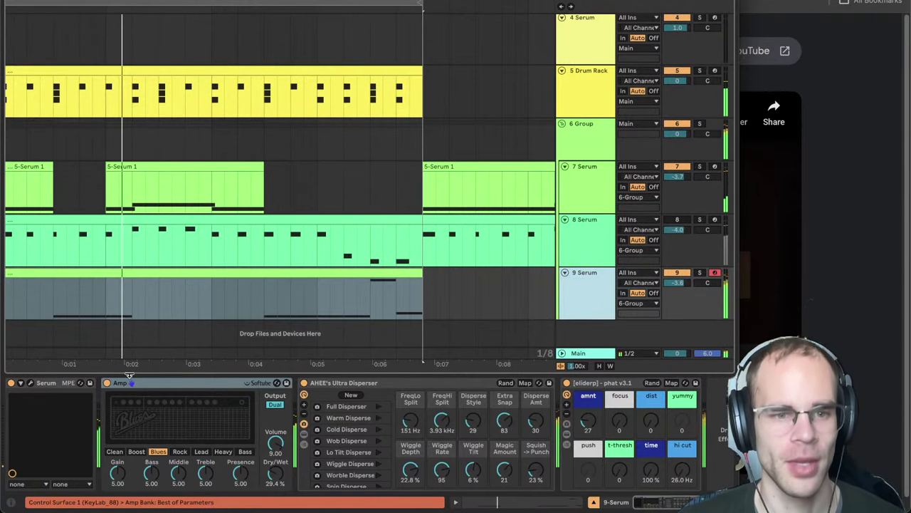
left_click(31, 383)
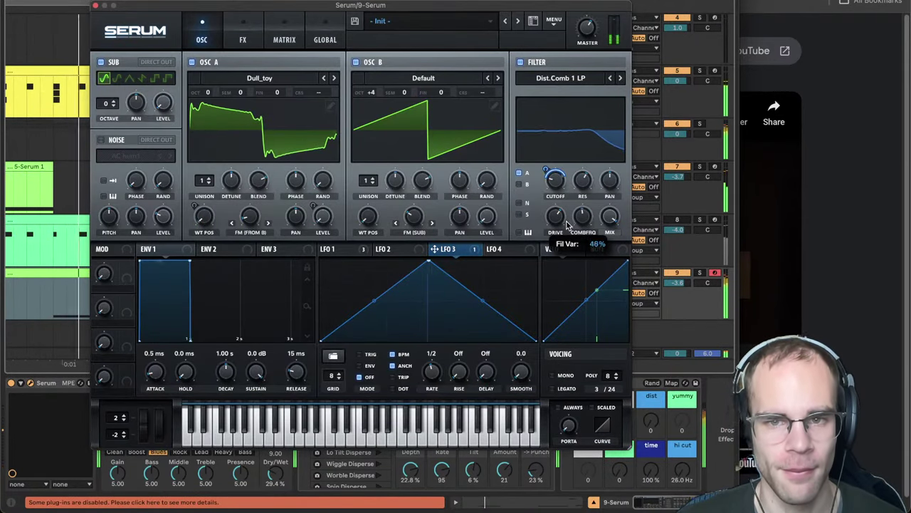
left_click(96, 6)
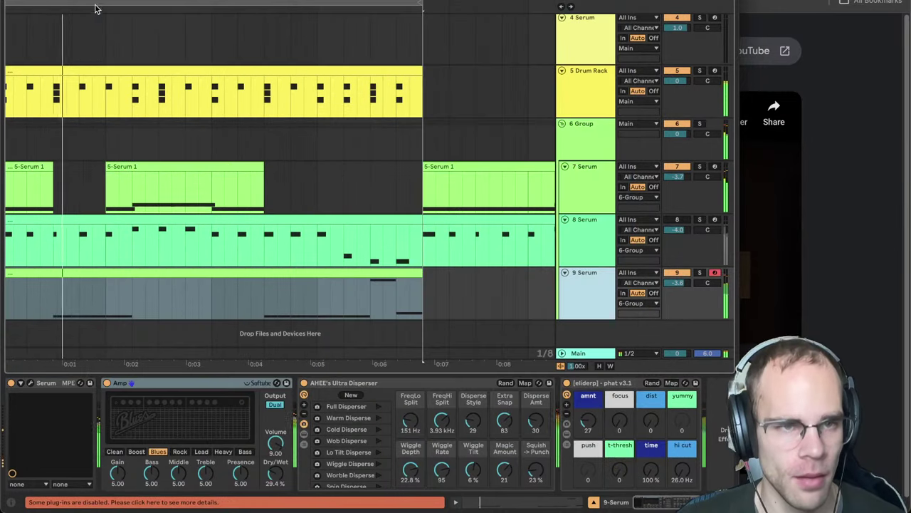
- Show the automation lanes, raise 9 Serum's Fil Var automation between 1.4.1 and 2.1.1, and play it back from 1.3.1
key("a")
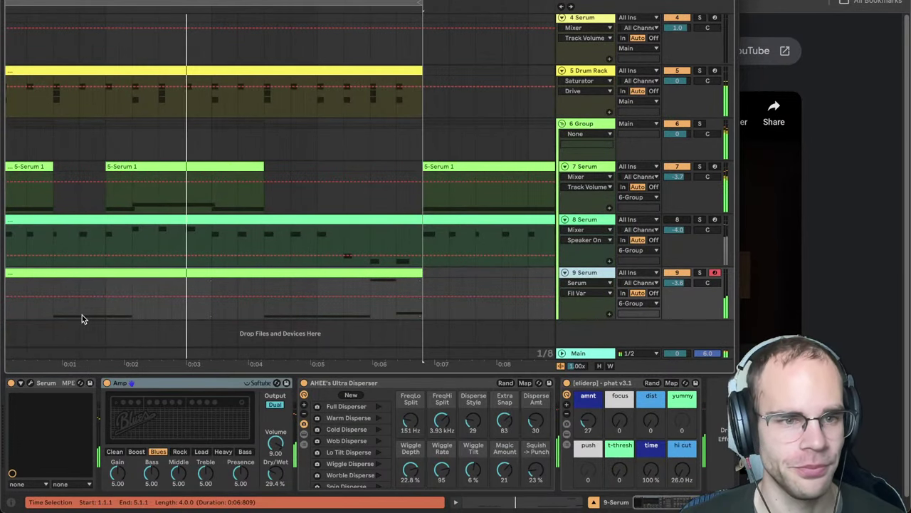
left_click_drag(82, 315, 91, 294)
key("space")
left_click(38, 314)
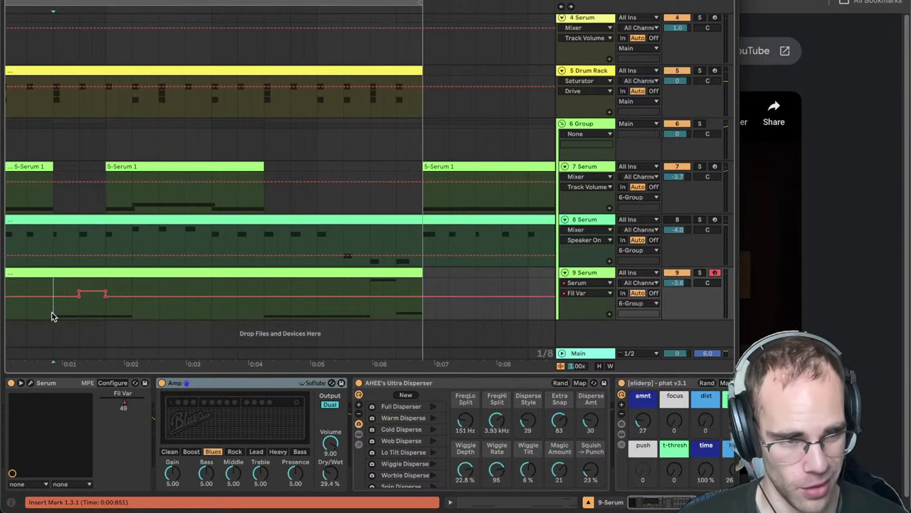
key("space")
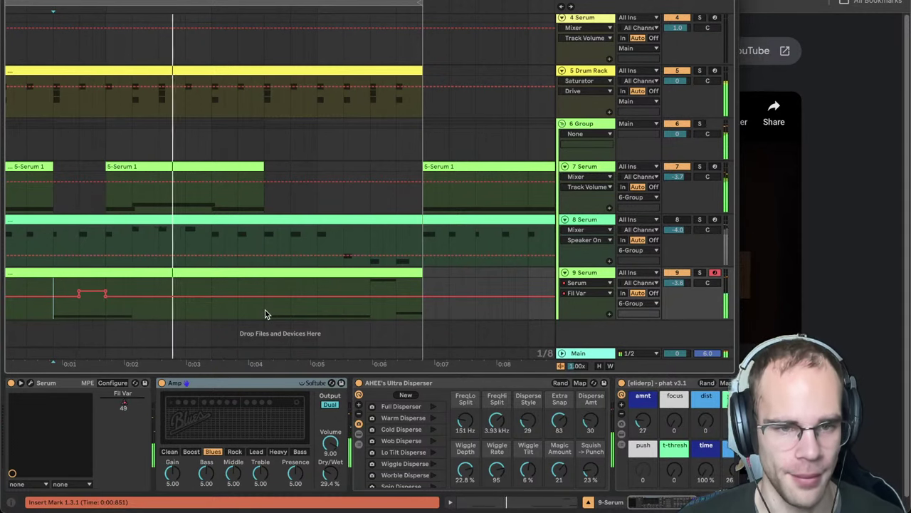
- Add a matching raised section to 9 Serum's Fil Var automation between 3.4.1 and 4.1.1
left_click_drag(16, 306, 311, 290)
key("ctrl+d")
key("ctrl+z")
left_click(251, 312)
key("space")
- Ramp 9 Serum's Fil Var automation upward from 4.3.1 to 4.4.1, drop it to a low level there, and play it back
mouse_move(384, 314)
left_mouse_down()
mouse_move(396, 314)
mouse_move(396, 282)
mouse_move(422, 286)
mouse_move(421, 316)
mouse_move(394, 312)
left_mouse_up()
left_click(371, 316)
left_click(372, 294)
left_click(396, 296)
key("space")
key("space")
key("space")
key("space")
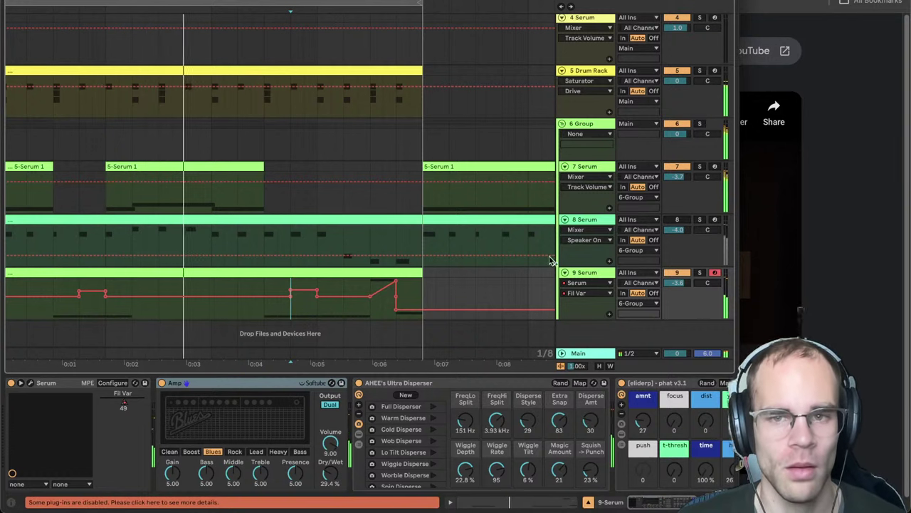
scroll(528, 161, "up", 1)
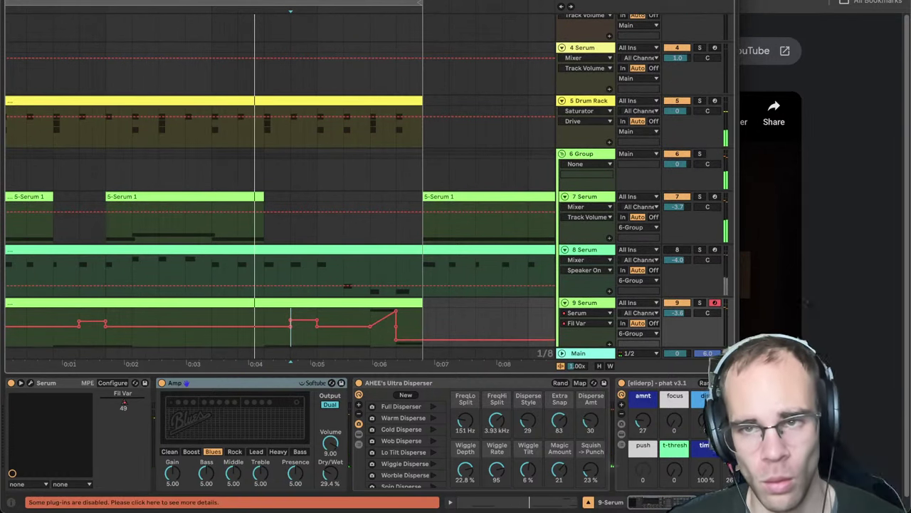
- Read the stream chat through to the newest messages, and play back the arrangement from 1.1.1
left_click(810, 304)
key("super+Tab")
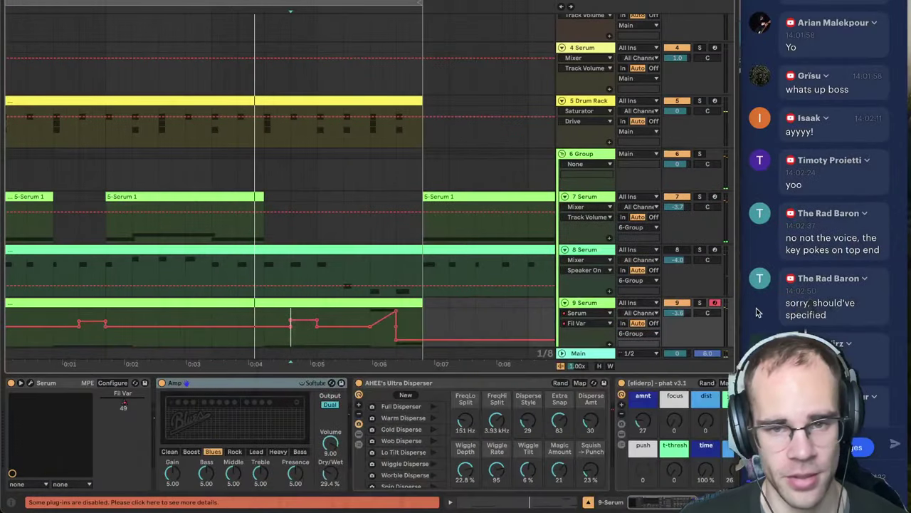
scroll(862, 275, "down", 15)
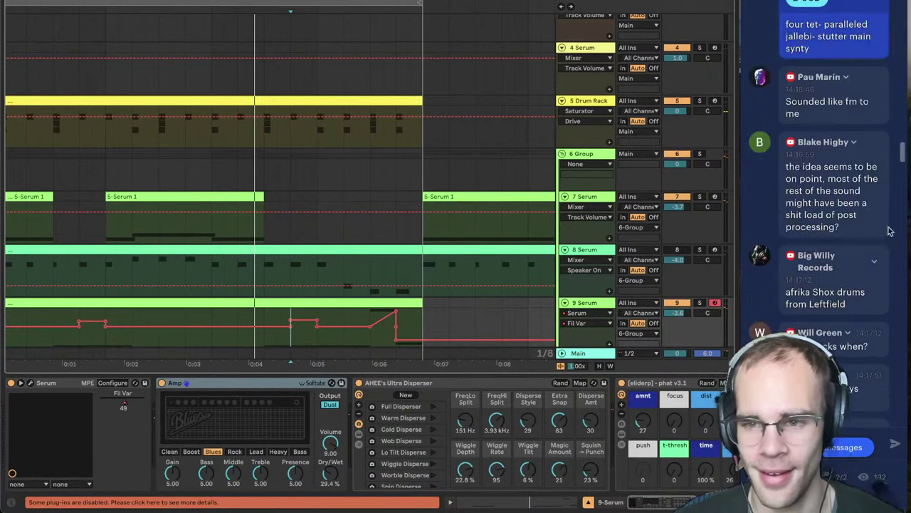
left_click_drag(903, 163, 903, 425)
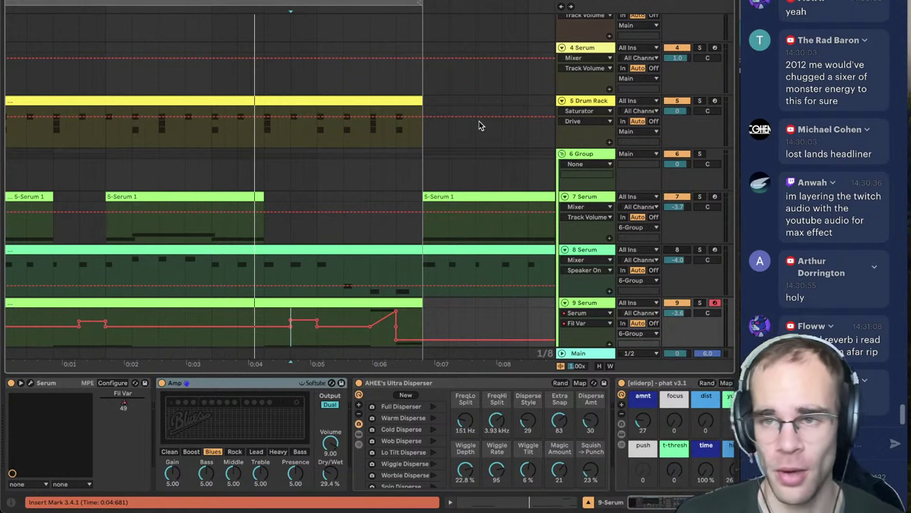
left_click(136, 98)
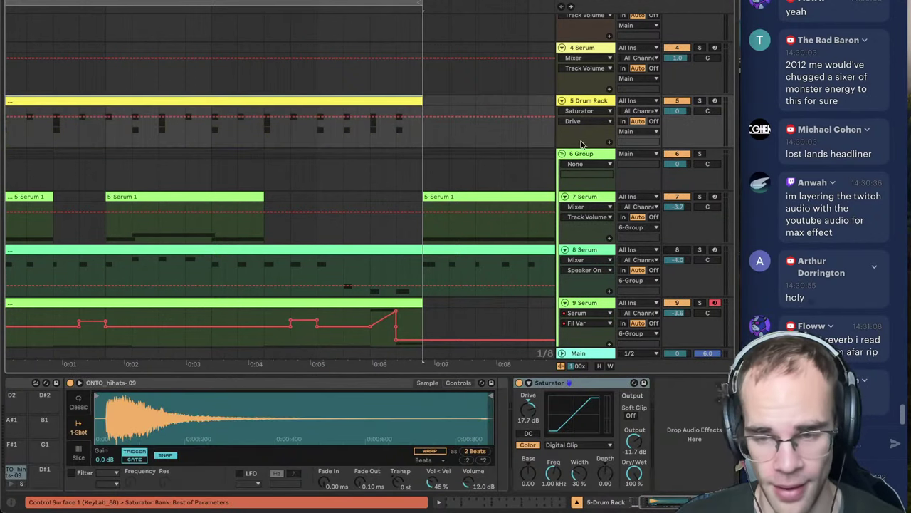
key("space")
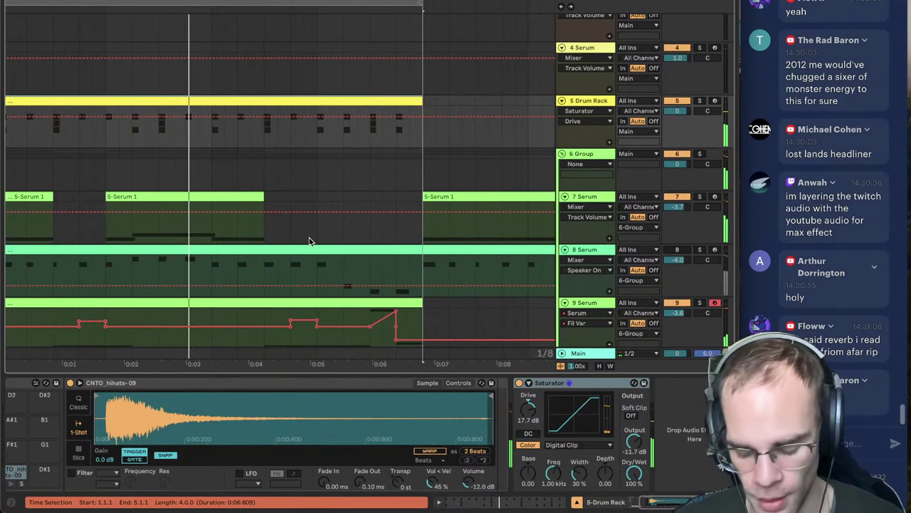
- Start a new Live set from the default template and return to it beside the stream chat
key("super+q")
left_click(276, 253)
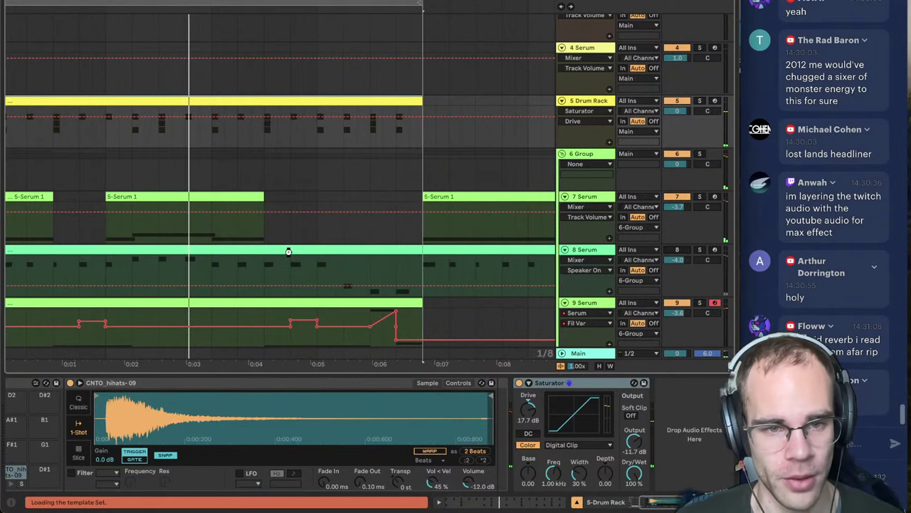
left_click(239, 503)
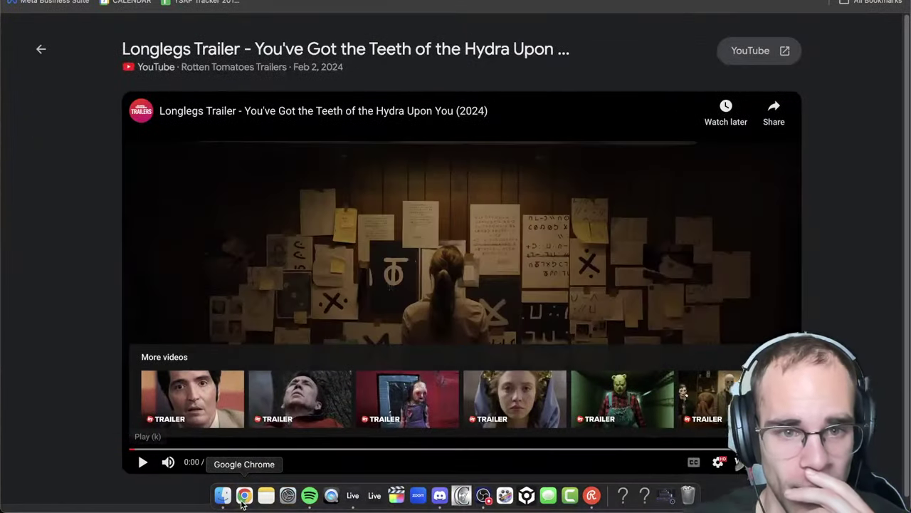
left_click(313, 0)
left_click(526, 228)
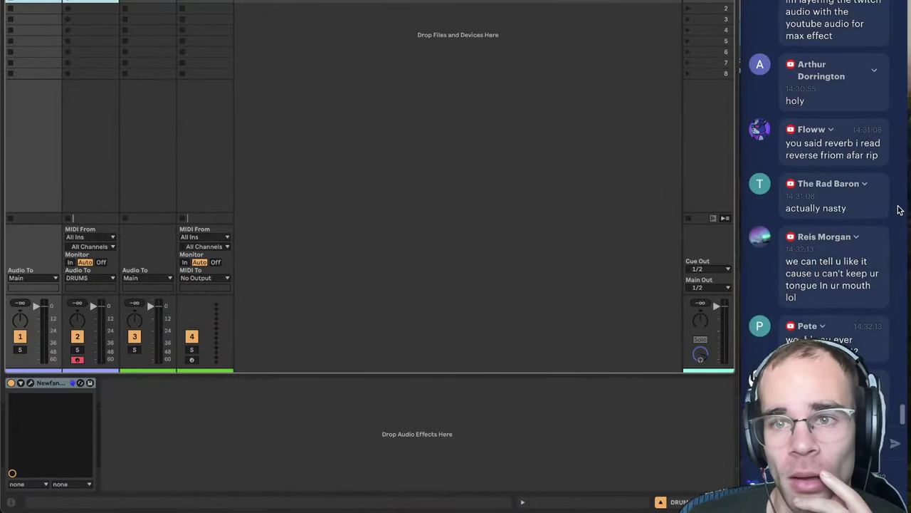
- Look back through the stream chat for the 5 GBP request about the bouncy dulcimer sound
scroll(844, 181, "up", 10)
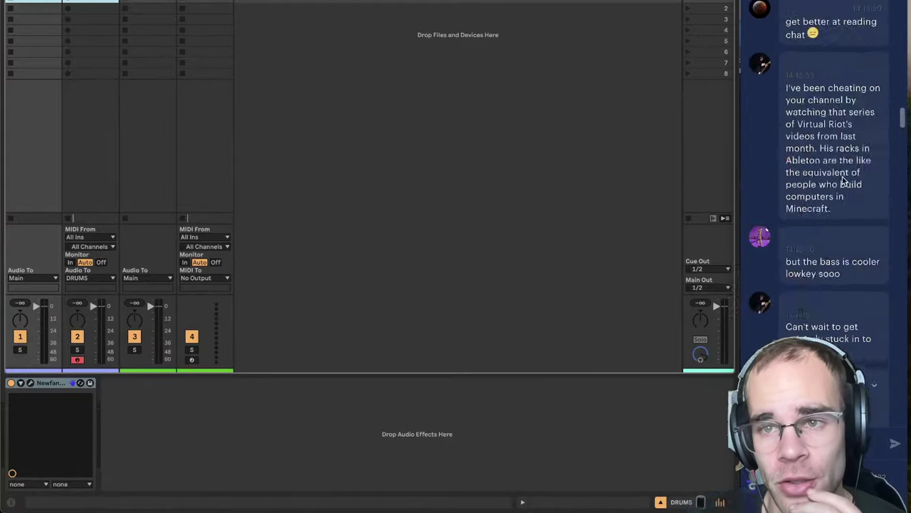
scroll(841, 182, "up", 10)
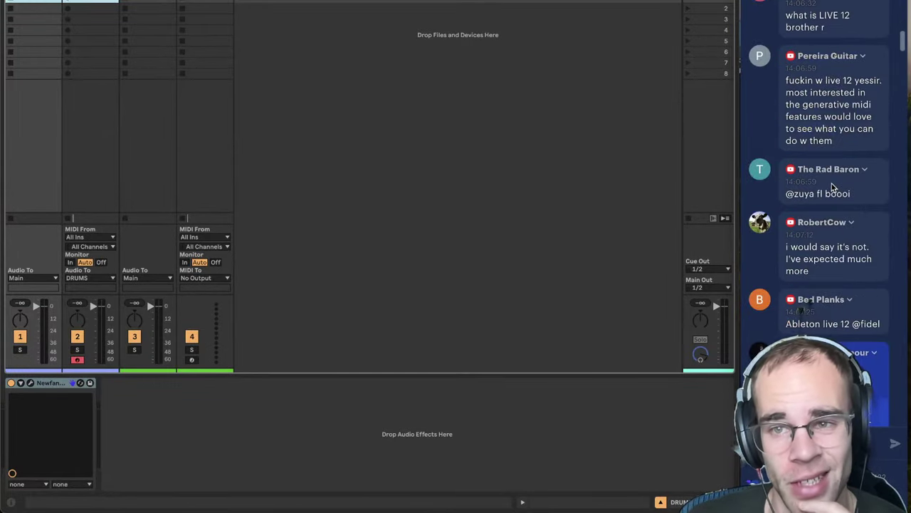
scroll(835, 249, "down", 6)
scroll(848, 213, "up", 4)
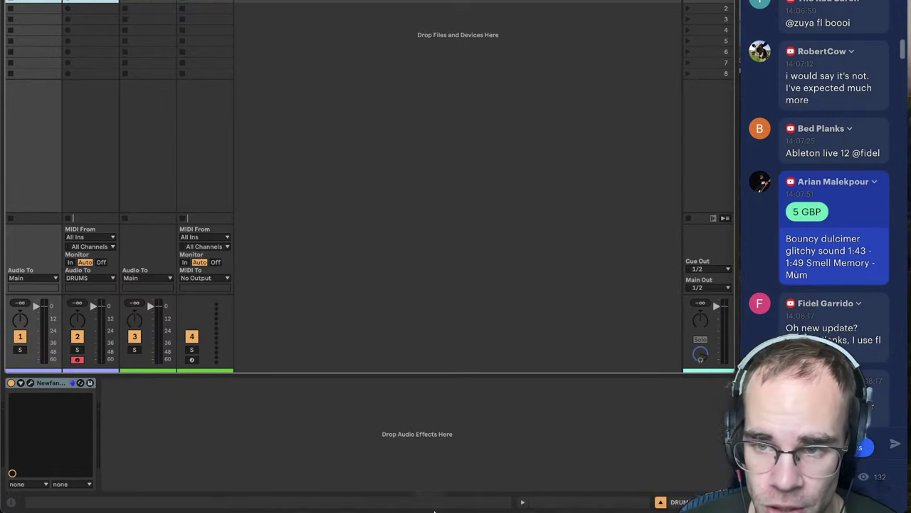
- Switch to Spotify, search for Smell Memory by múm, listen from about 1:43, pause it, and return to Live
left_click(298, 496)
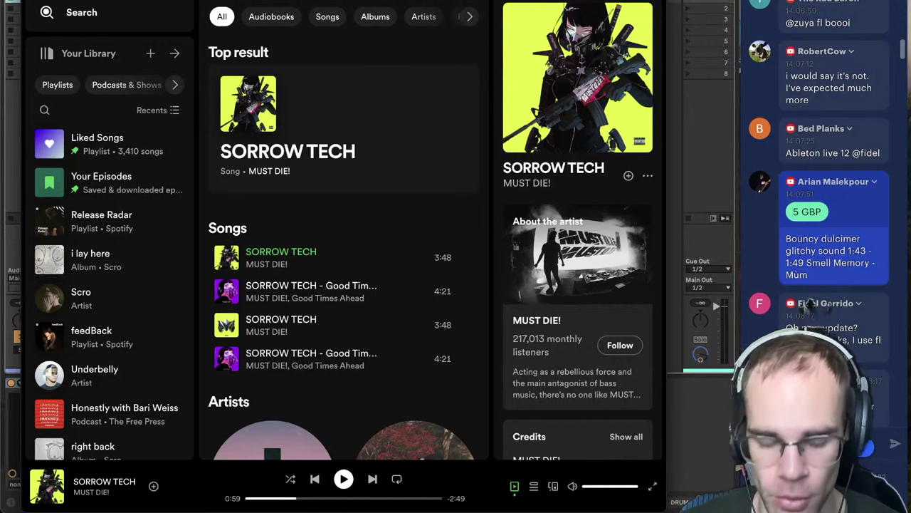
type("smell me")
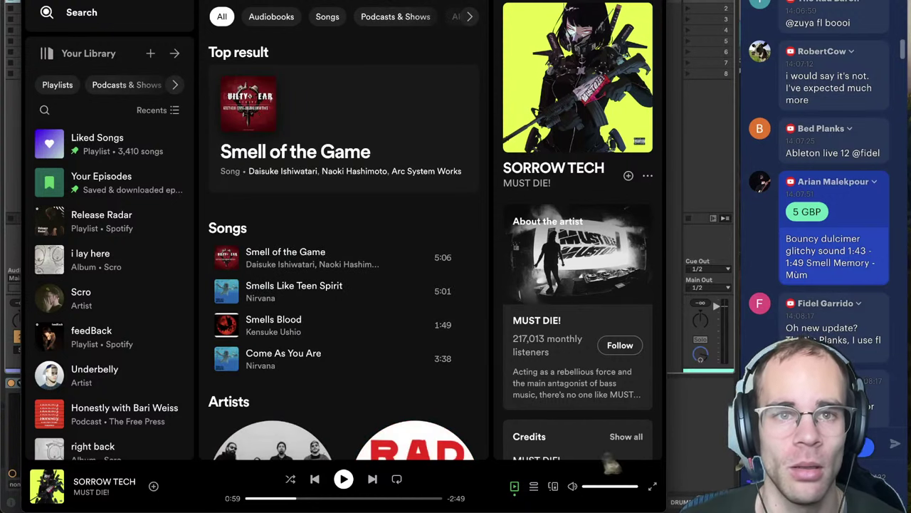
left_click(452, 164)
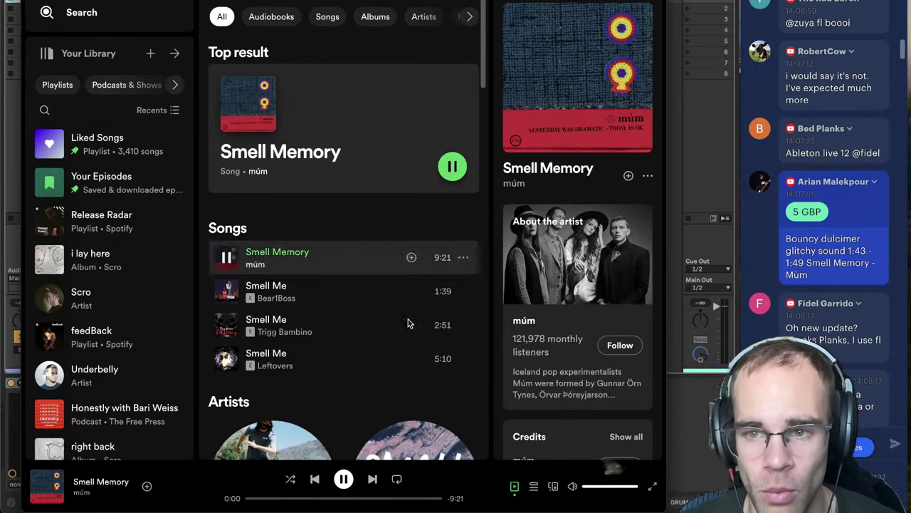
left_click(285, 499)
left_click(281, 499)
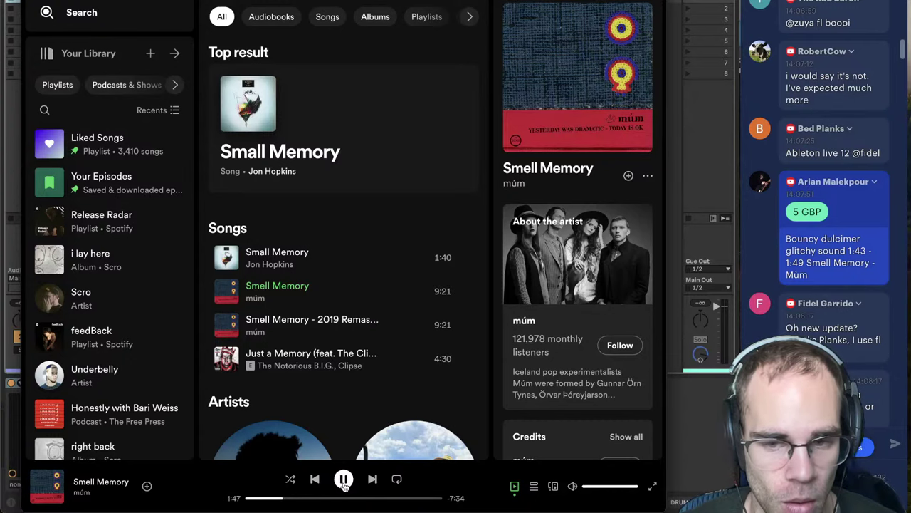
left_click(344, 484)
left_click(678, 436)
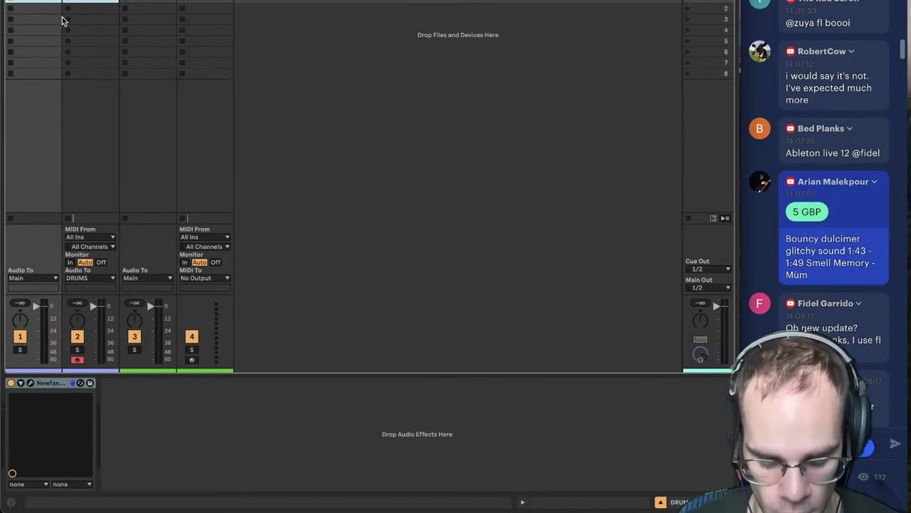
- Find the dulcimer presets in the browser and load MPE Dulcimatica.adg onto a new MIDI track
key("super+alt+b")
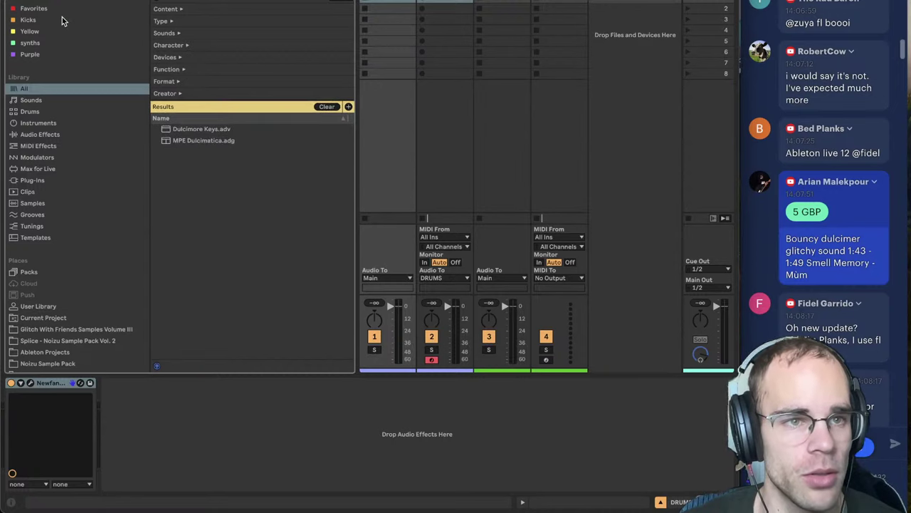
left_click(208, 130)
key("Down")
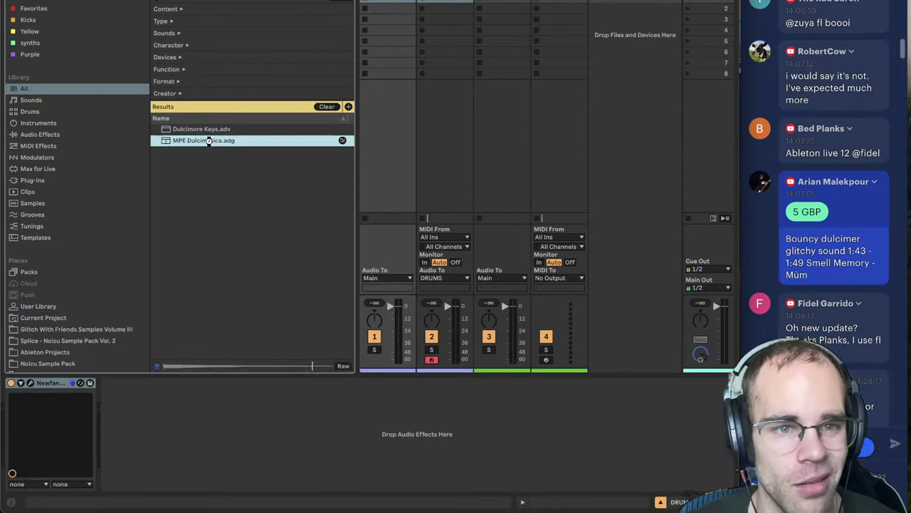
key("Return")
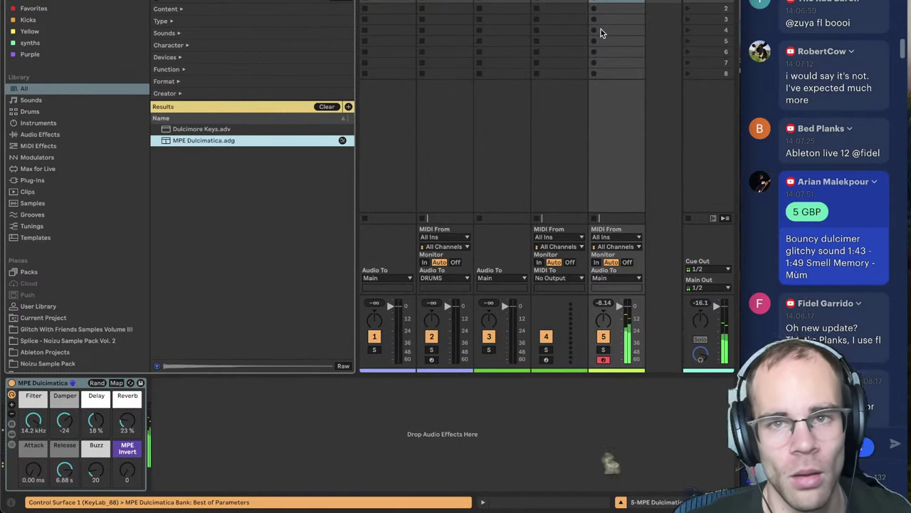
- Insert another MIDI track, search the whole library for Tension, and load the instrument onto it
key("ctrl+shift+t")
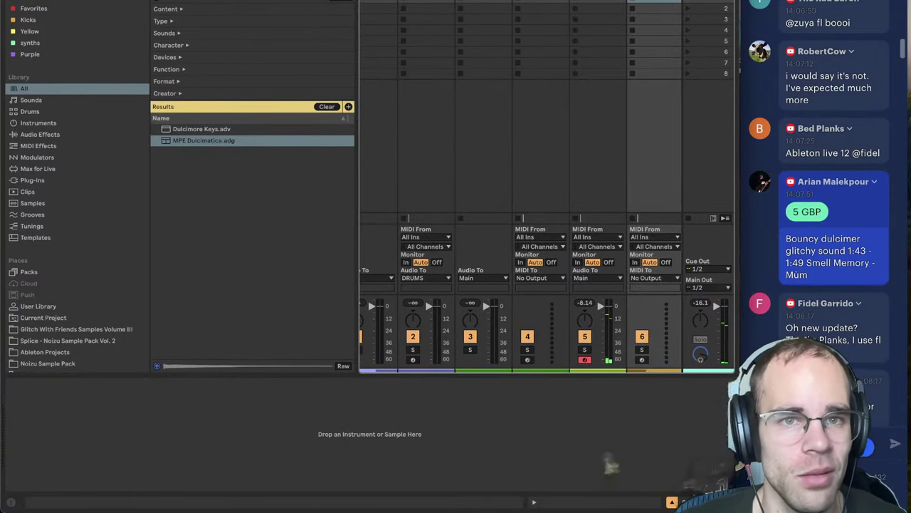
left_click(30, 100)
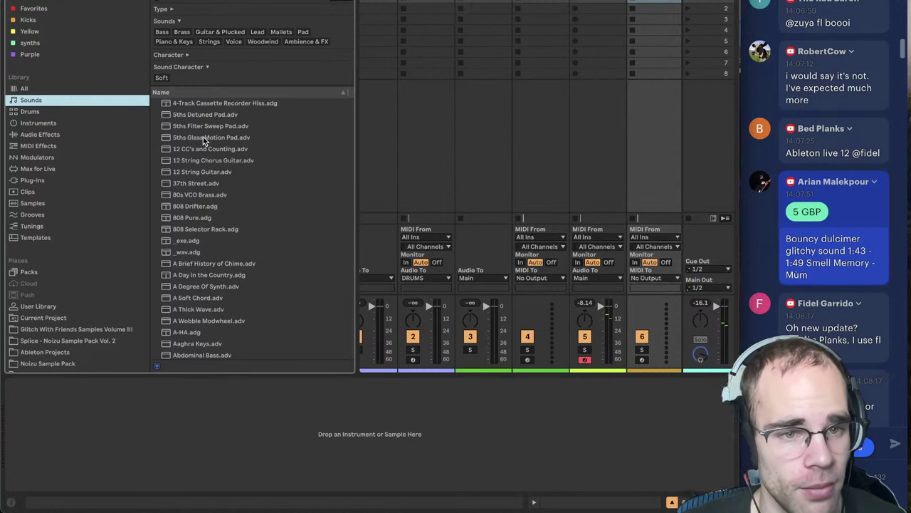
key("Up")
type("tension")
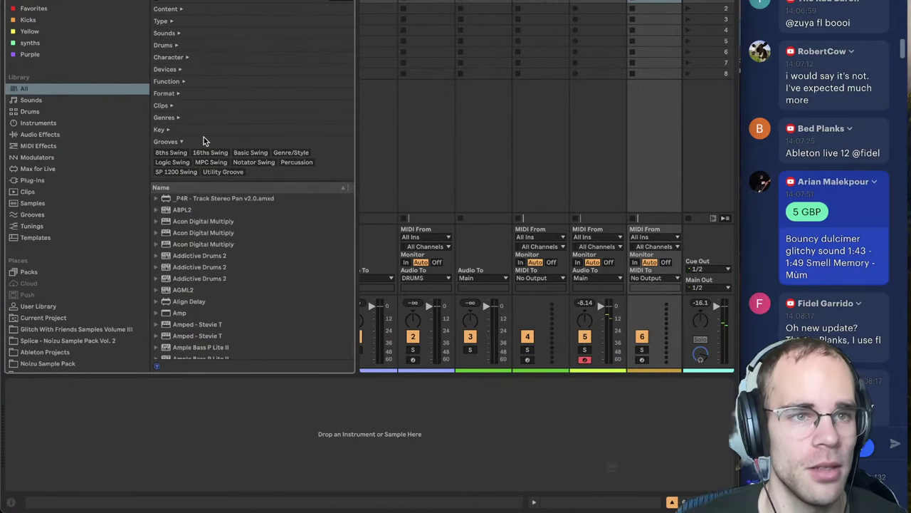
double_click(196, 164)
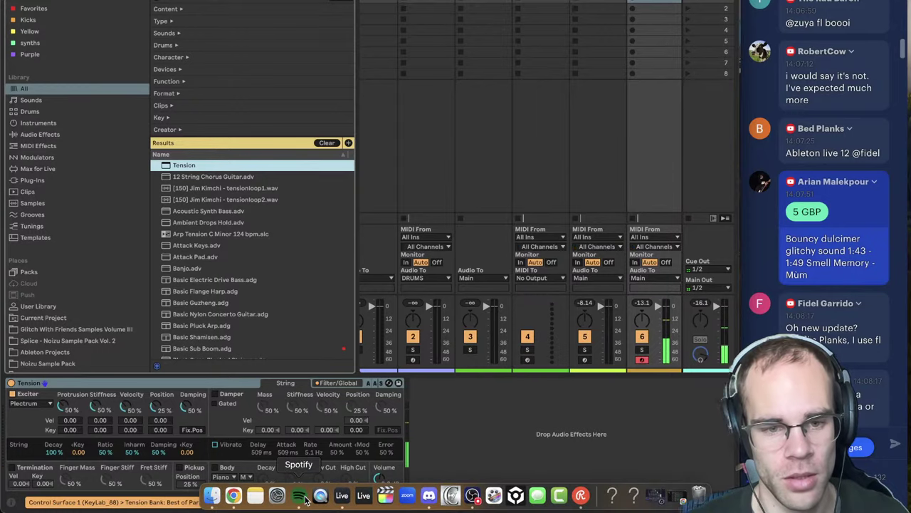
- Switch to Spotify, replay Smell Memory from 1:43, pause it, and return to Live
left_click(301, 496)
left_click(280, 499)
key("space")
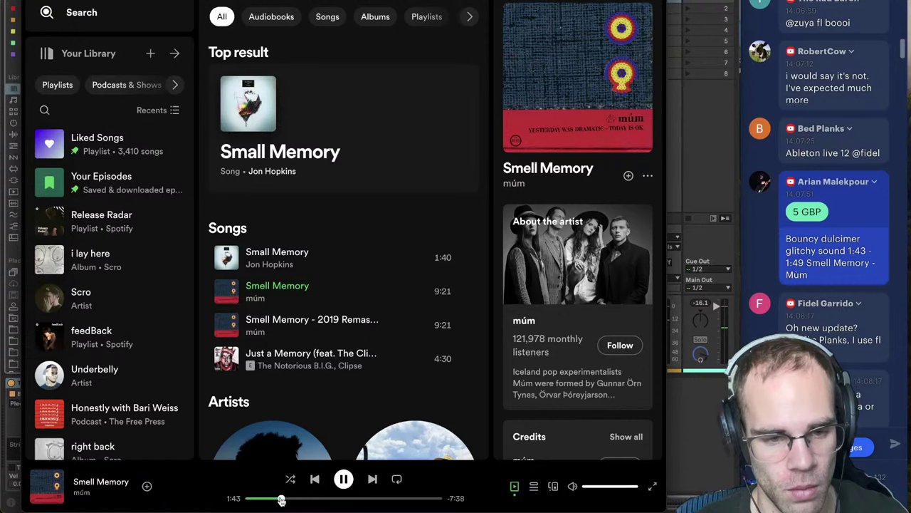
key("space")
left_click(715, 449)
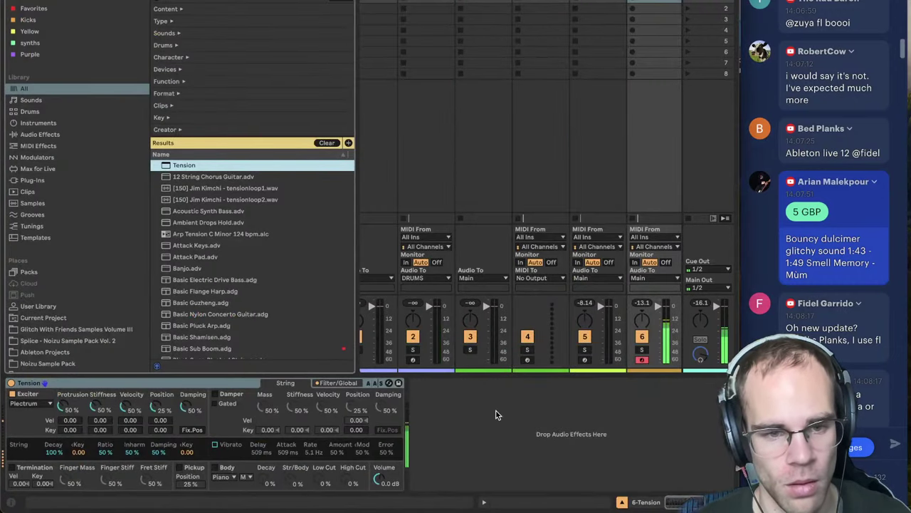
- Search the browser for delay and add the Delay effect after Tension
left_click(502, 440)
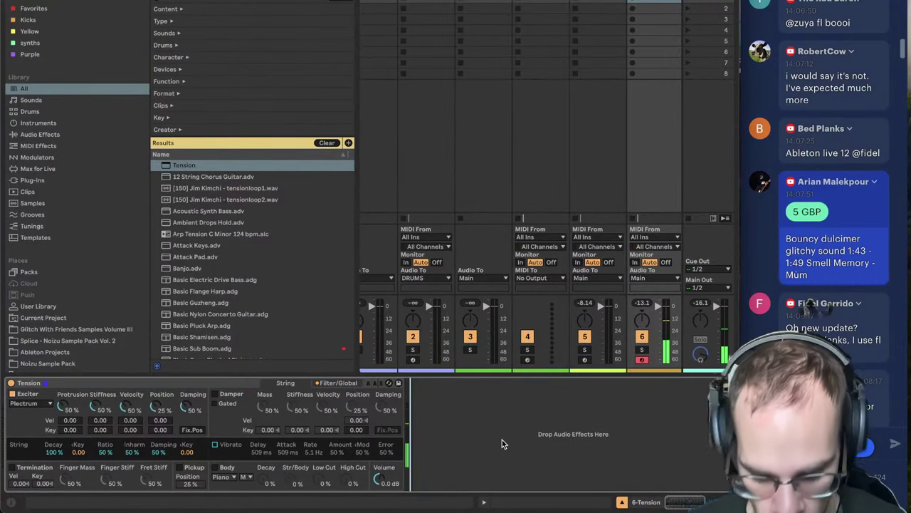
key("super+f")
type("delay")
key("Down")
key("Down")
key("Down")
key("Return")
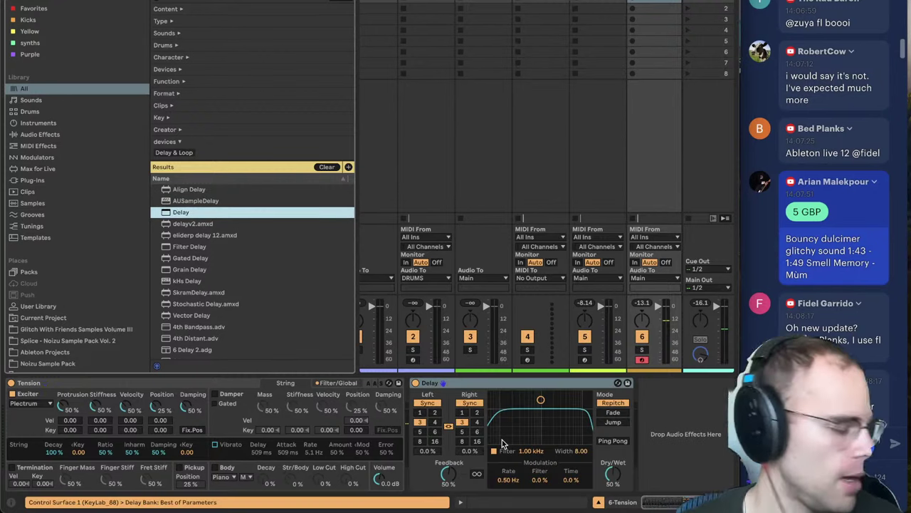
- Switch both Delay channels to unsynced time at 5.17 ms and raise the feedback to 78%
left_click(470, 403)
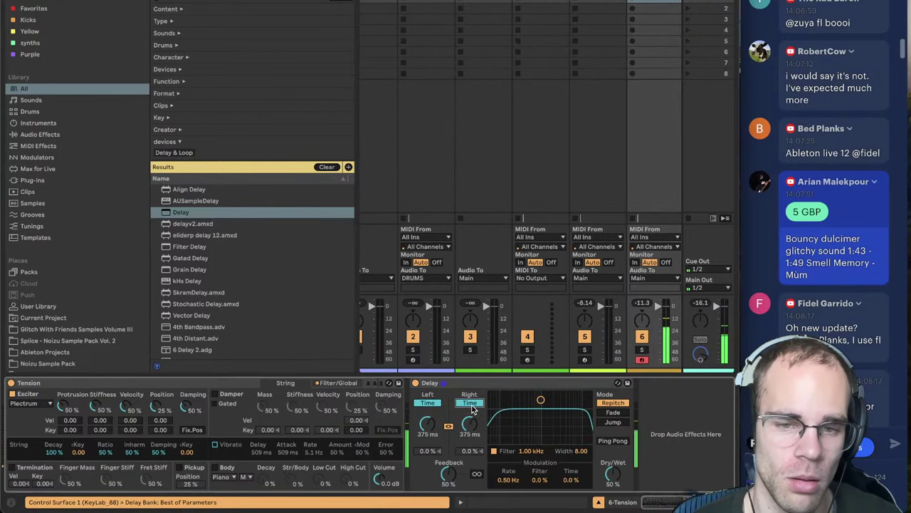
mouse_move(448, 474)
left_mouse_down()
mouse_move(449, 446)
mouse_move(465, 458)
mouse_move(449, 480)
left_mouse_up()
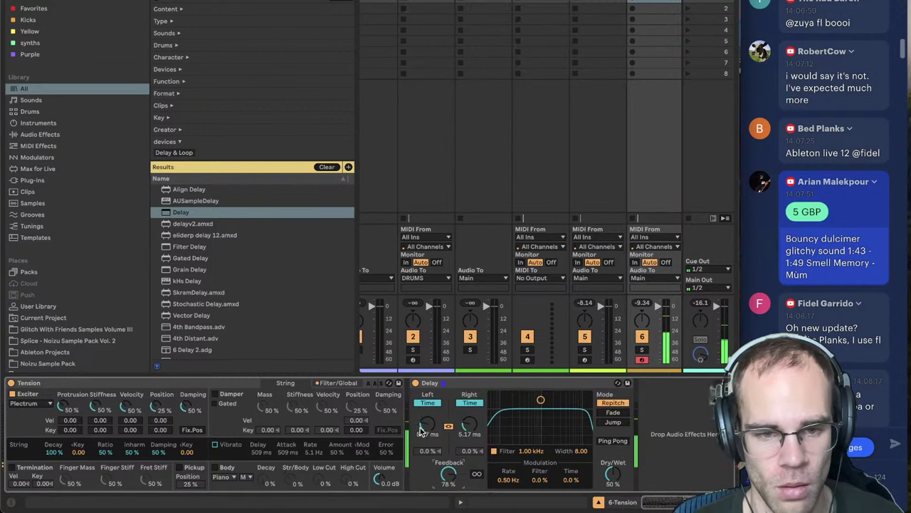
- Clear the delay search and expand Tension's presets in the Instruments category
left_click(390, 383)
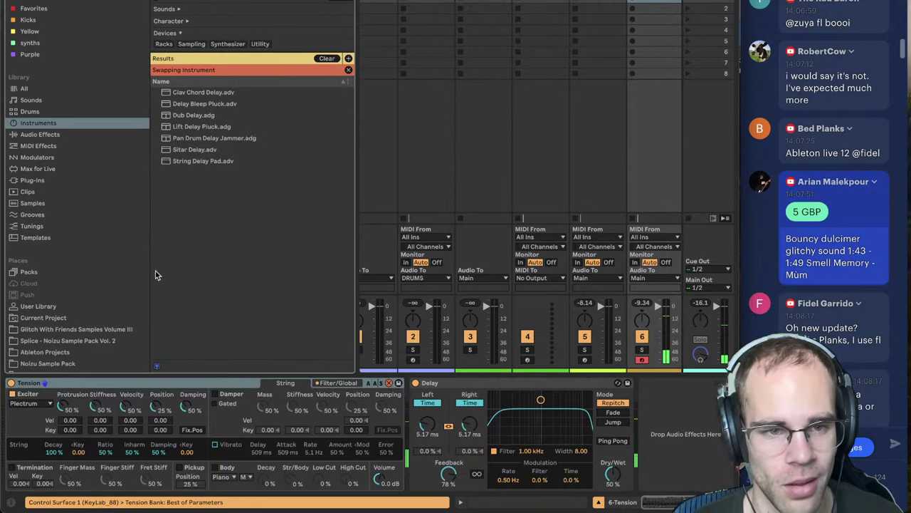
left_click(349, 70)
left_click(327, 59)
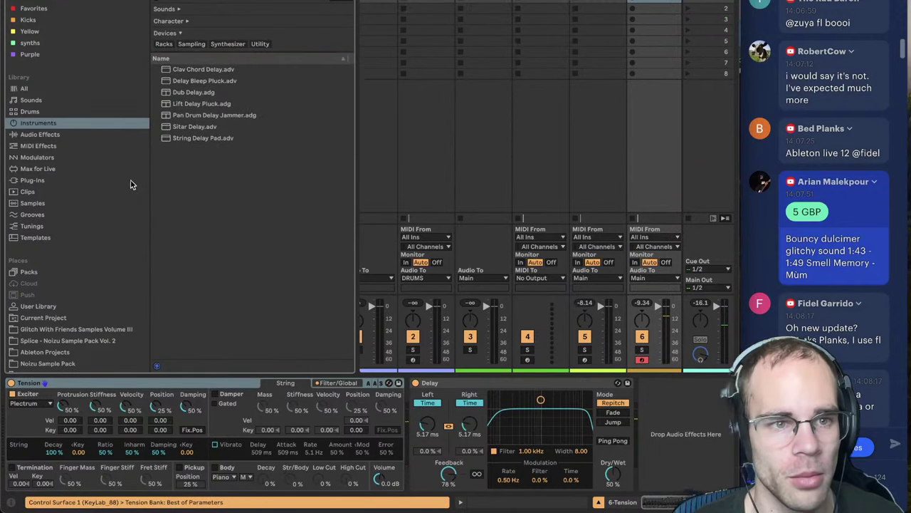
left_click(50, 124)
scroll(200, 213, "down", 3)
left_click(157, 307)
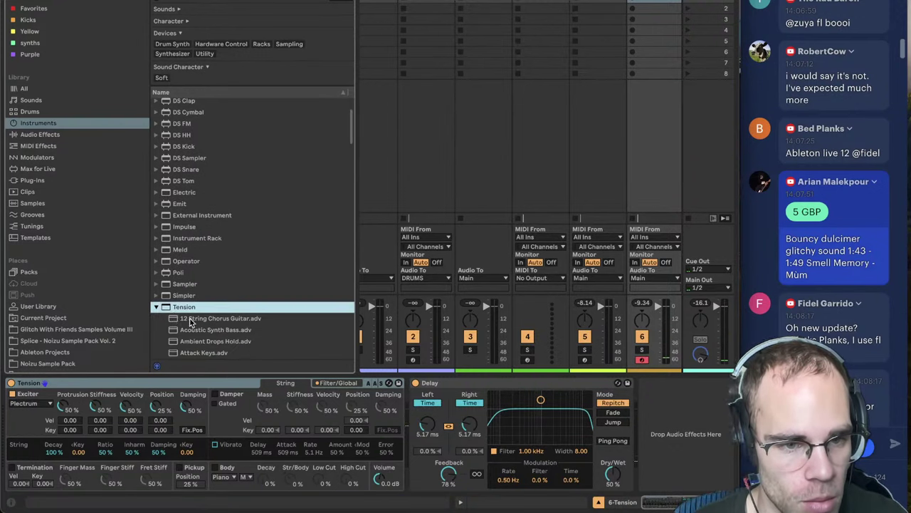
- Load the 12 String Chorus Guitar.adv preset onto the Tension track and raise its track volume to 6.0 dB
left_click(193, 320)
key("Down")
key("Up")
double_click(194, 320)
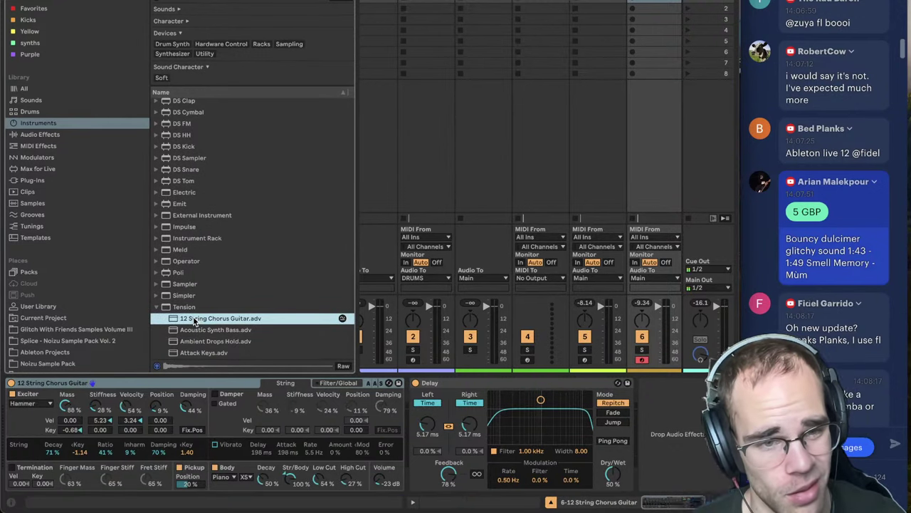
left_click(678, 304)
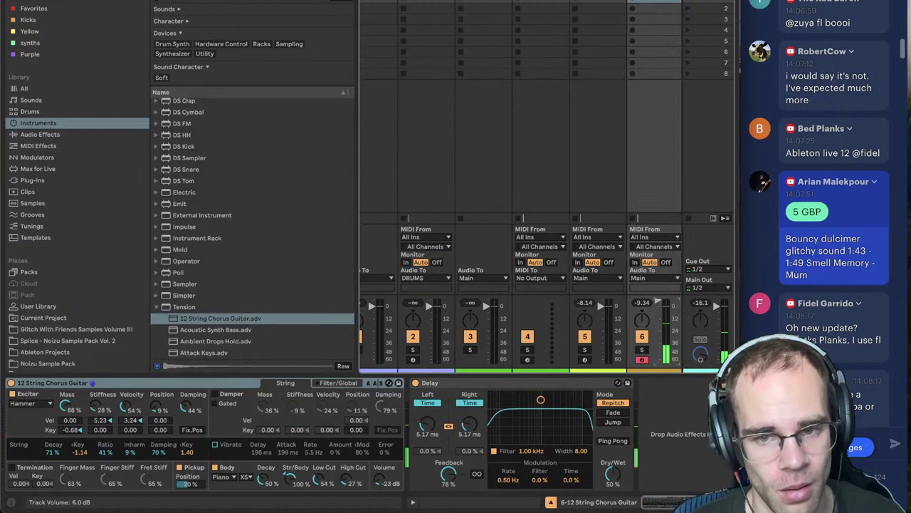
- Audition the Tension presets and load Banjo.adv onto the track
left_click(248, 329)
key("Down")
key("Down")
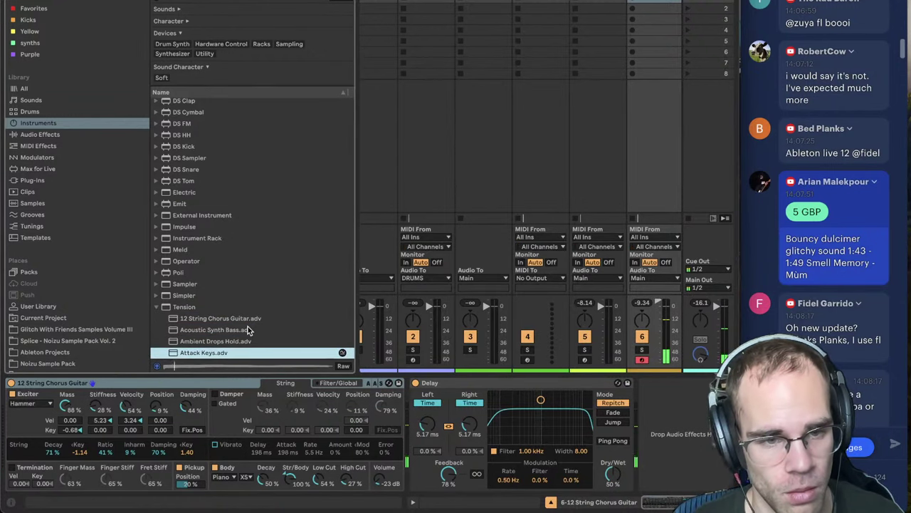
key("Up")
key("Down")
key("Down")
key("Down")
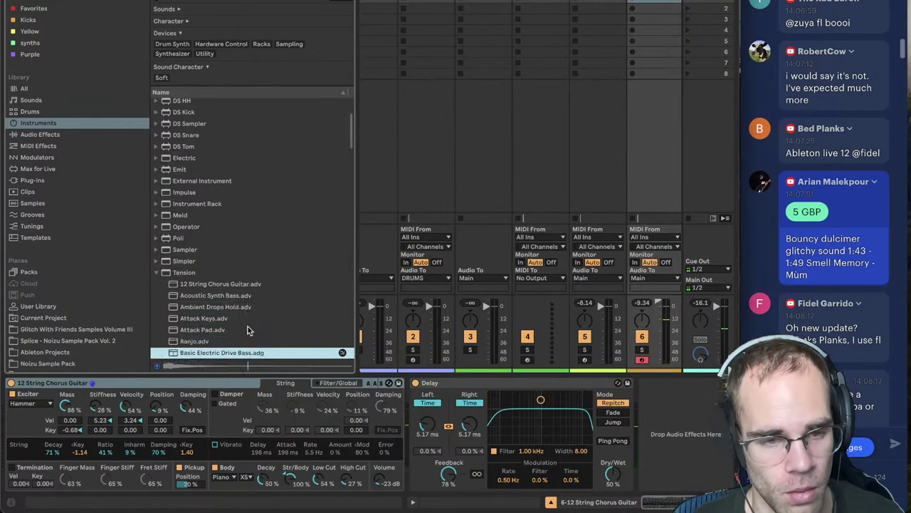
double_click(221, 343)
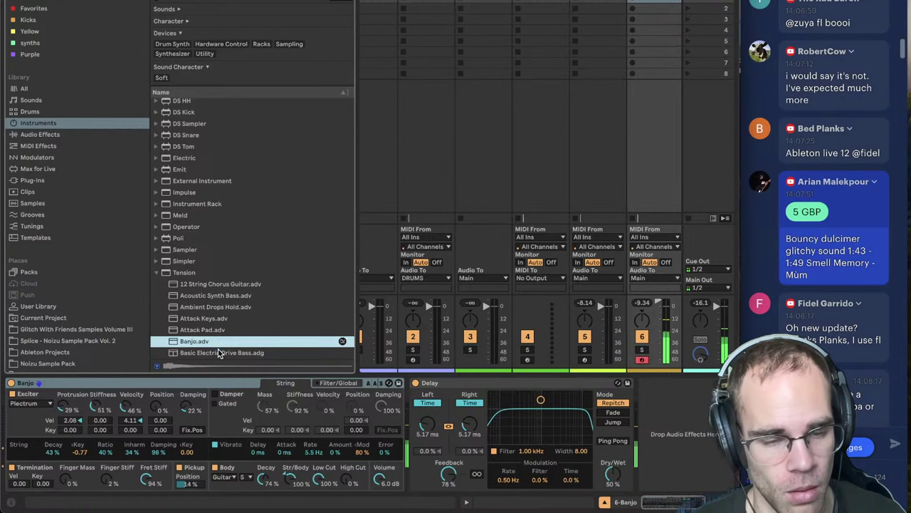
- Preview further presets, load Basic Guzheng.adg onto the track and raise its Volume macro to 6.0 dB
scroll(263, 320, "down", 3)
key("Down")
key("Down")
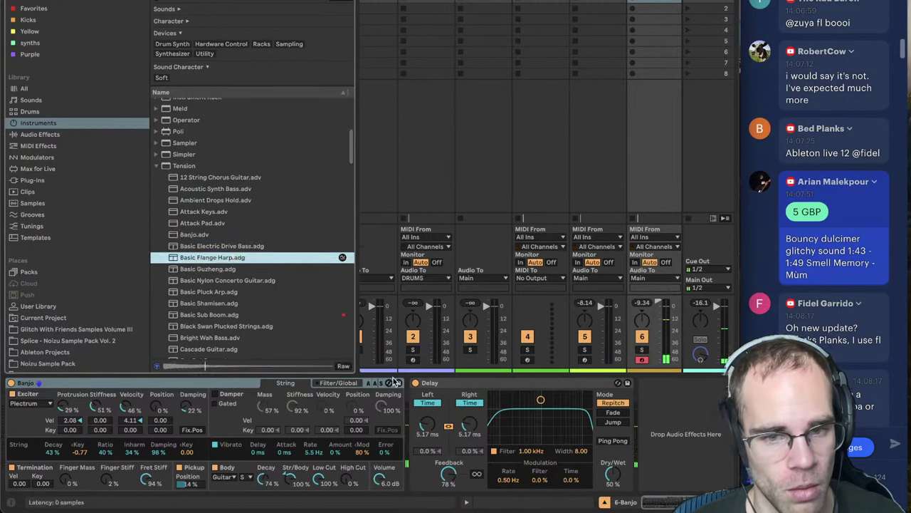
left_click(250, 272)
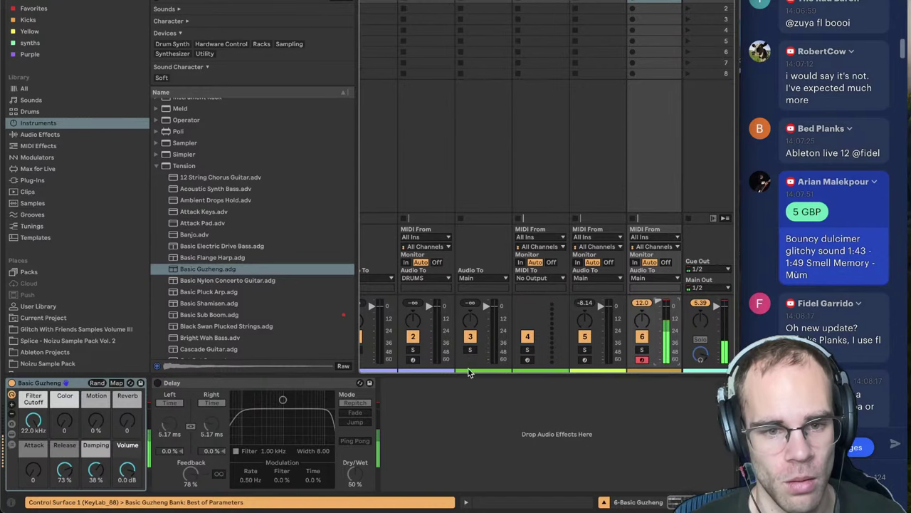
left_click_drag(129, 475, 128, 449)
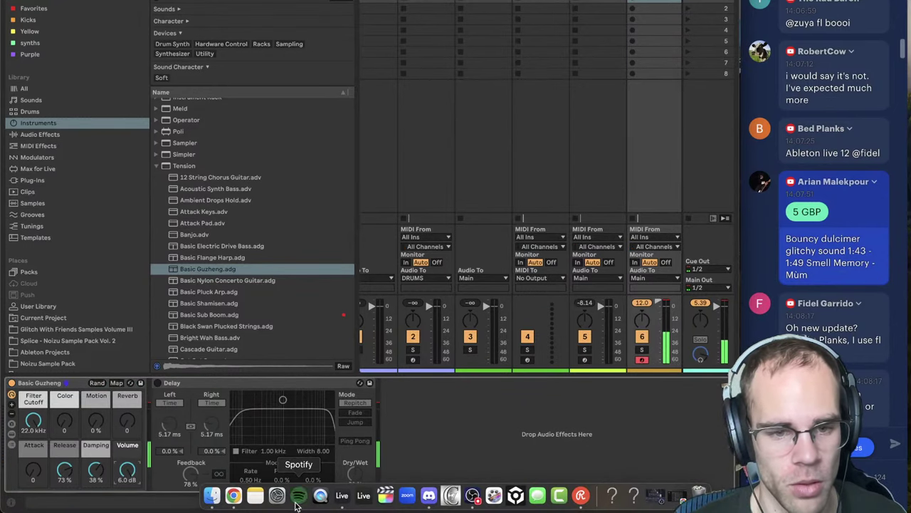
- Switch to Spotify, replay Smell Memory from about 1:46, pause it and return to Ableton Live
left_click(297, 495)
left_click(283, 499)
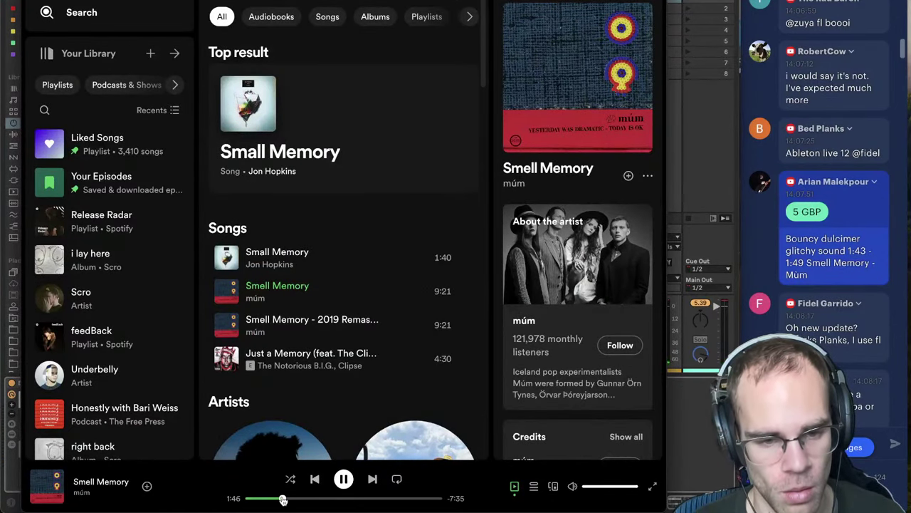
key("space")
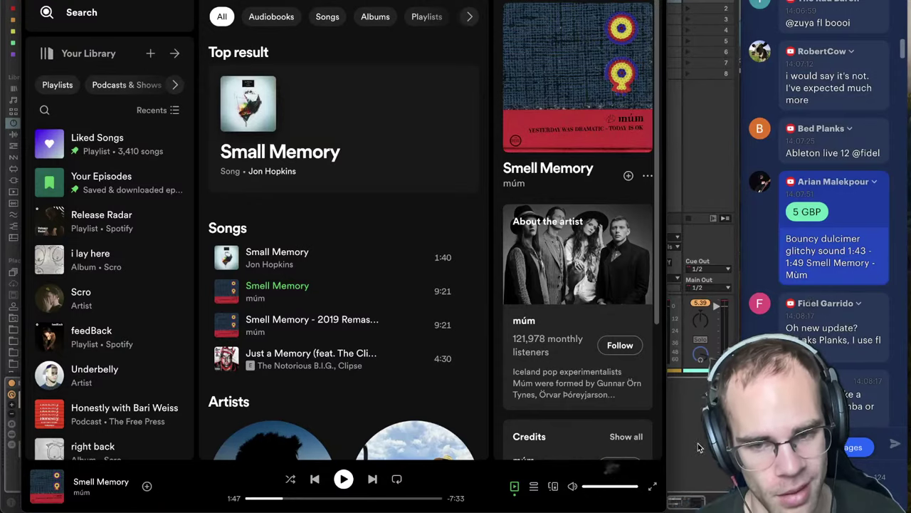
left_click(698, 447)
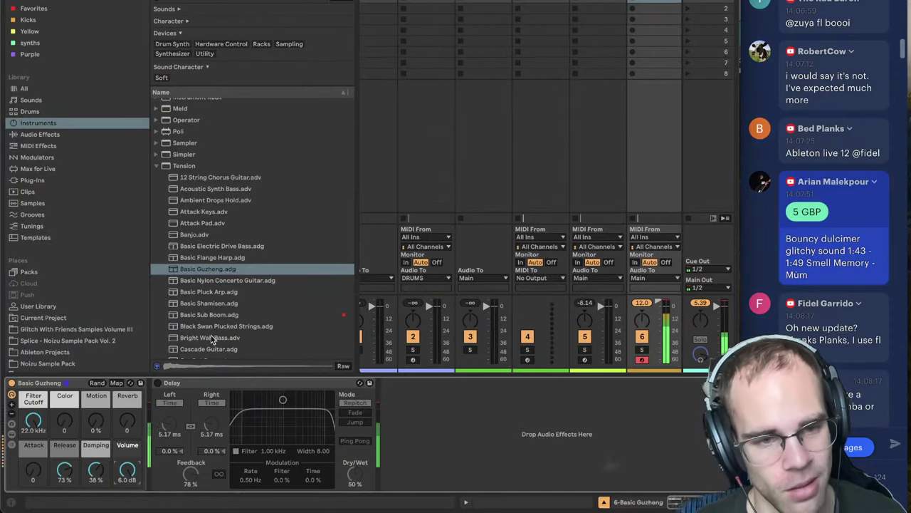
- Audition the Tension presets from Basic Nylon Concerto Guitar to Chord Bouncing and load Cello Strings.adv
left_click(261, 282)
key("Down")
key("Down")
key("Down")
key("Down")
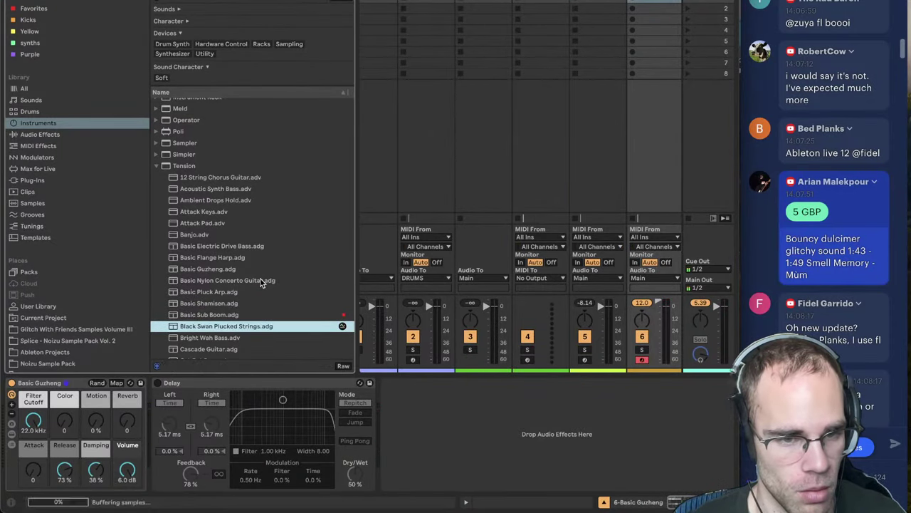
key("Down")
key("Down")
key("Down")
key("Down")
key("Down")
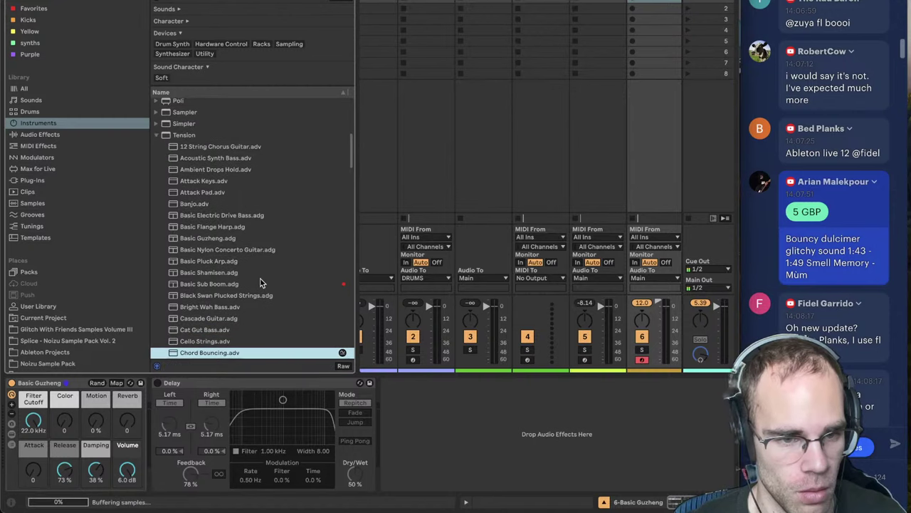
key("Up")
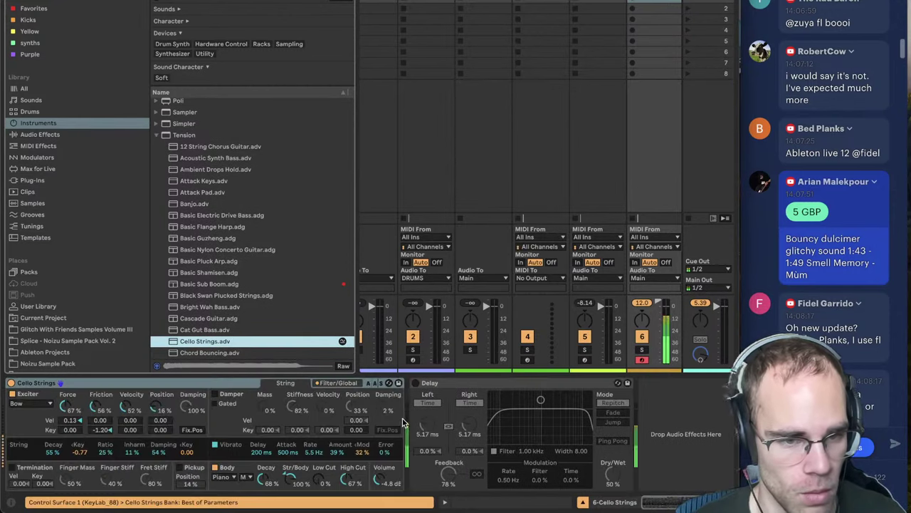
key("Return")
- Preview the Clav presets and load Clav Bright.adv onto the Tension track
scroll(275, 283, "down", 3)
key("Down")
key("Down")
left_click(229, 270)
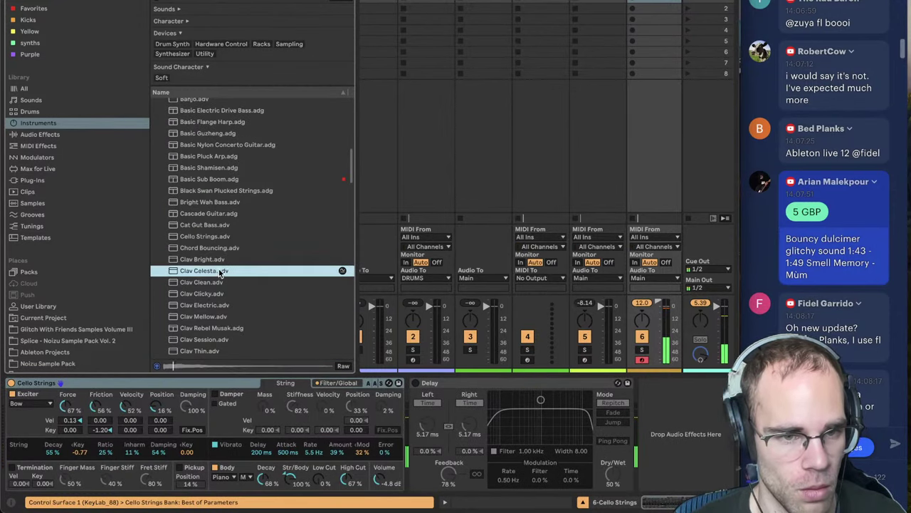
double_click(218, 261)
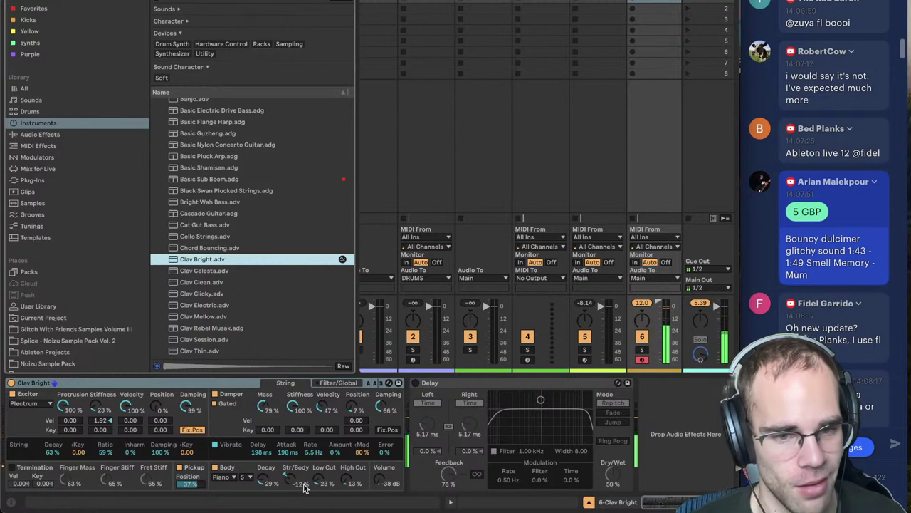
- Add an Arpeggiator before Clav Bright with its rate in milliseconds at 155 ms and its gate at 108%
key("ctrl+f")
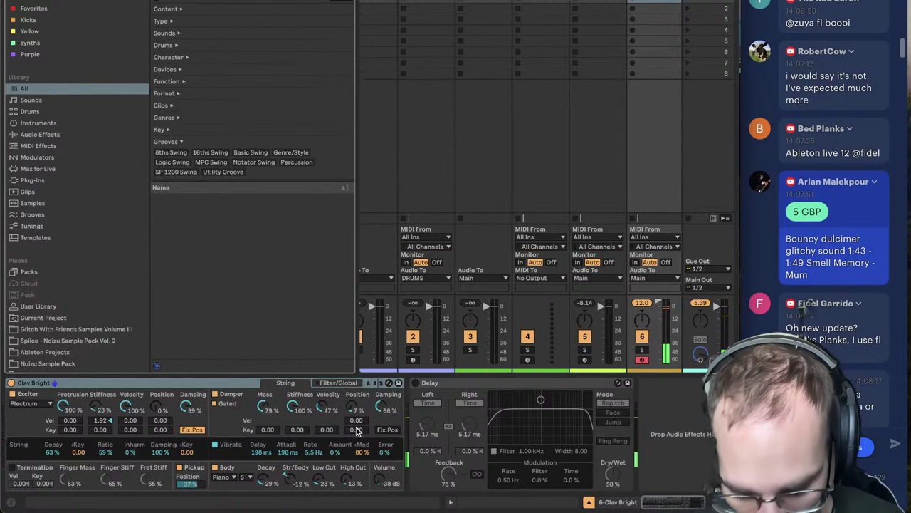
type("arp")
key("Down")
key("Return")
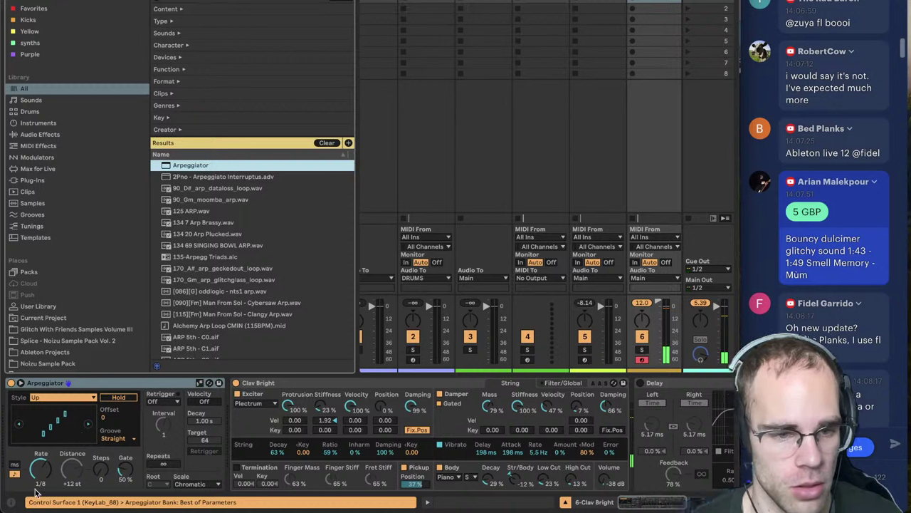
left_click(14, 468)
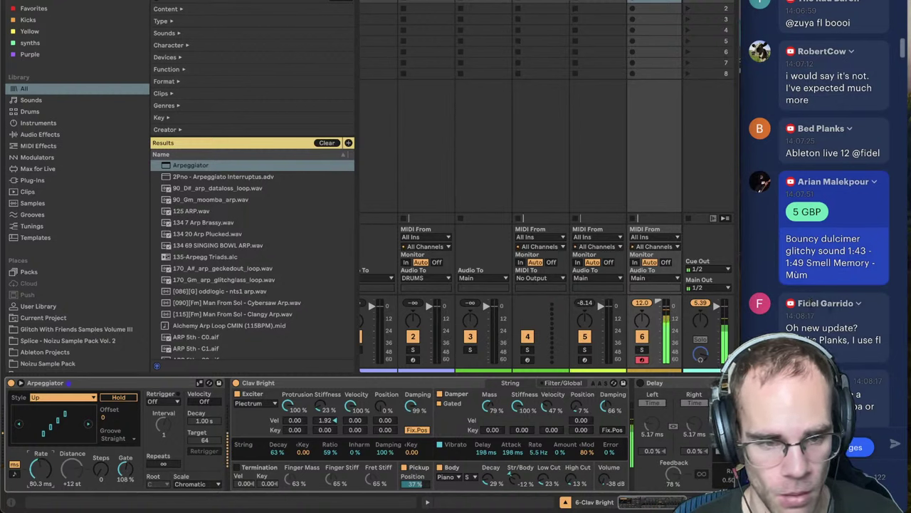
left_click_drag(49, 469, 49, 464)
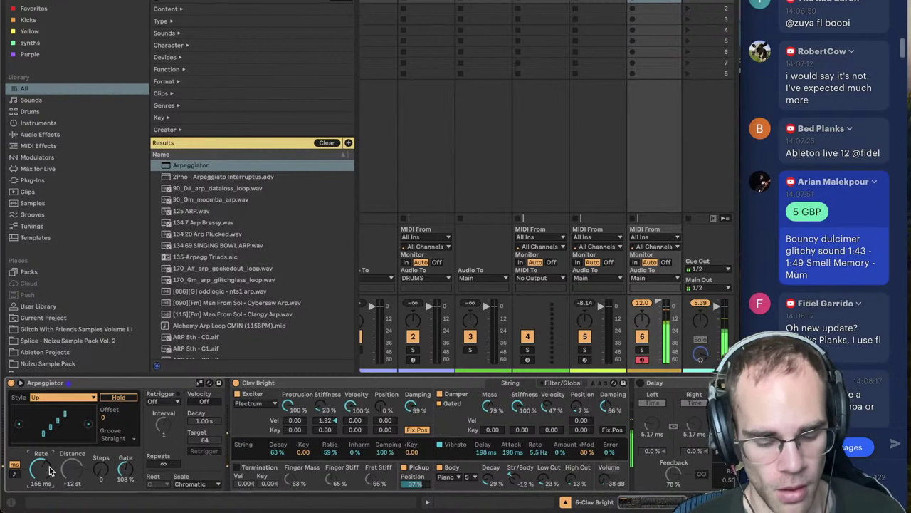
- Enable Unison in Clav Bright's global settings with 4 voices, 18% detune and 3 ms delay
left_click(563, 383)
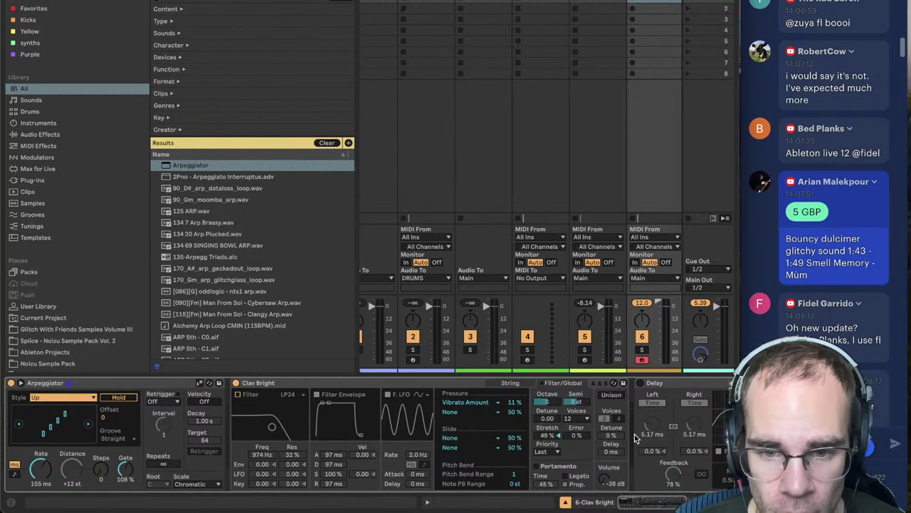
left_click(612, 395)
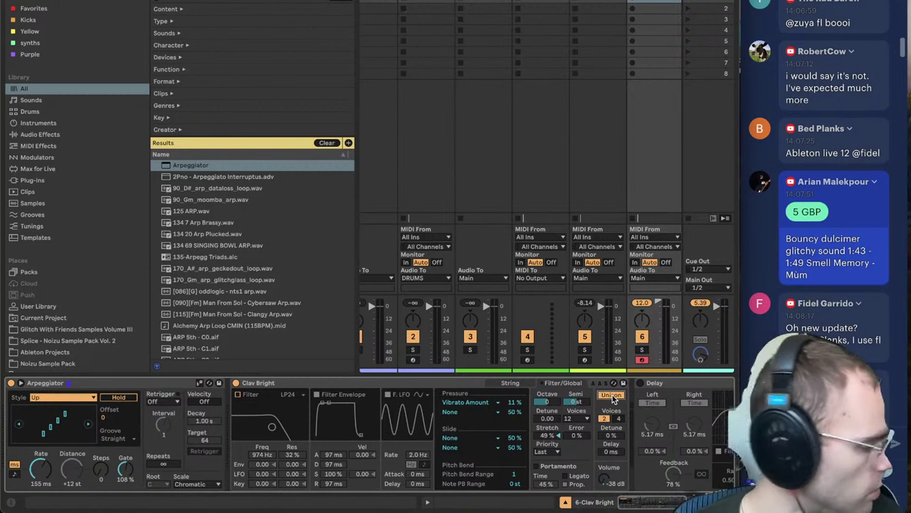
left_click_drag(611, 435, 611, 414)
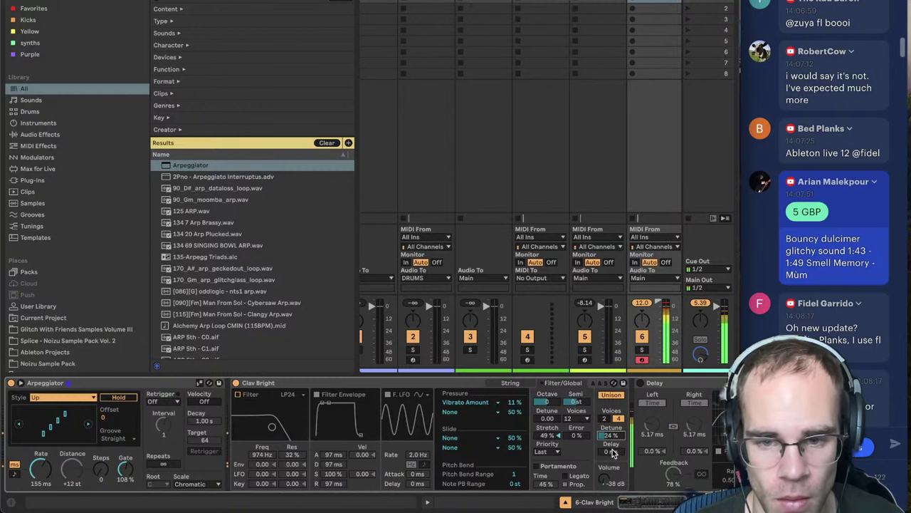
left_click_drag(611, 451, 611, 440)
- Change the Arpeggiator style to Chord Trigger and set its rate to 167 ms
left_click_drag(40, 468, 41, 476)
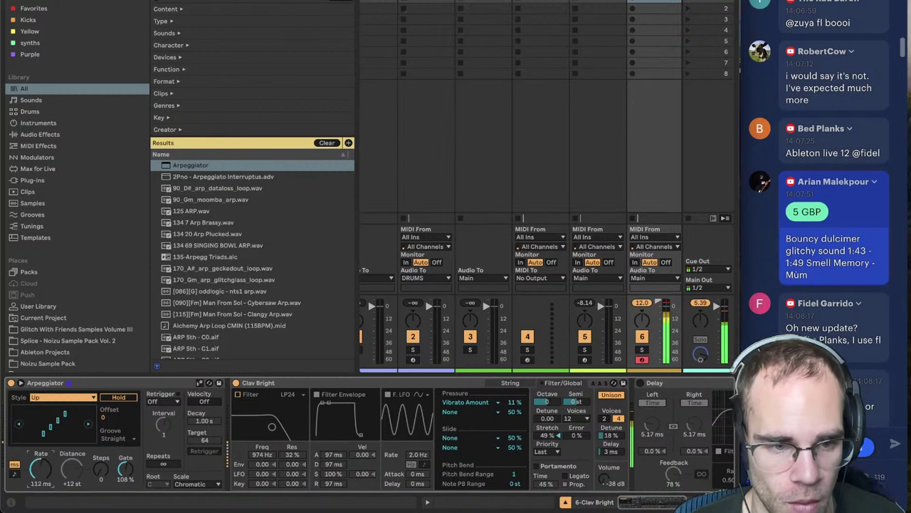
left_click(55, 398)
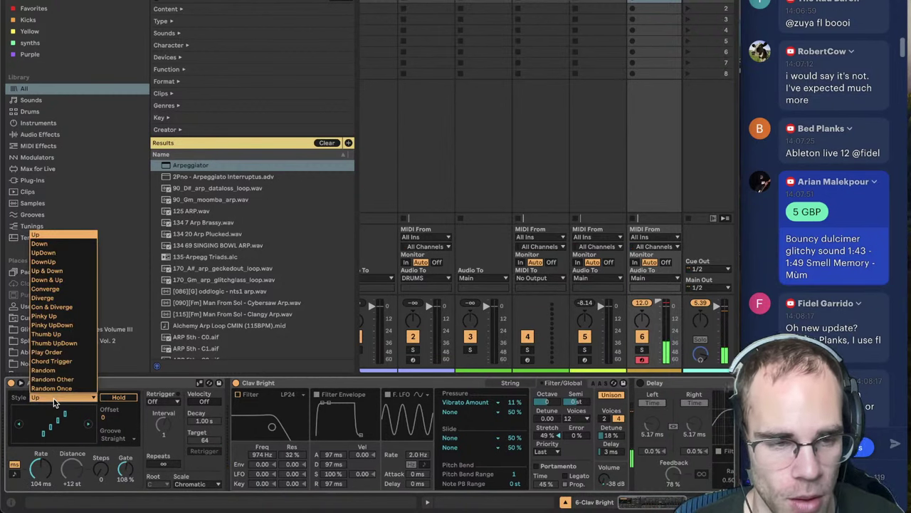
left_click(51, 361)
left_click_drag(40, 468, 41, 481)
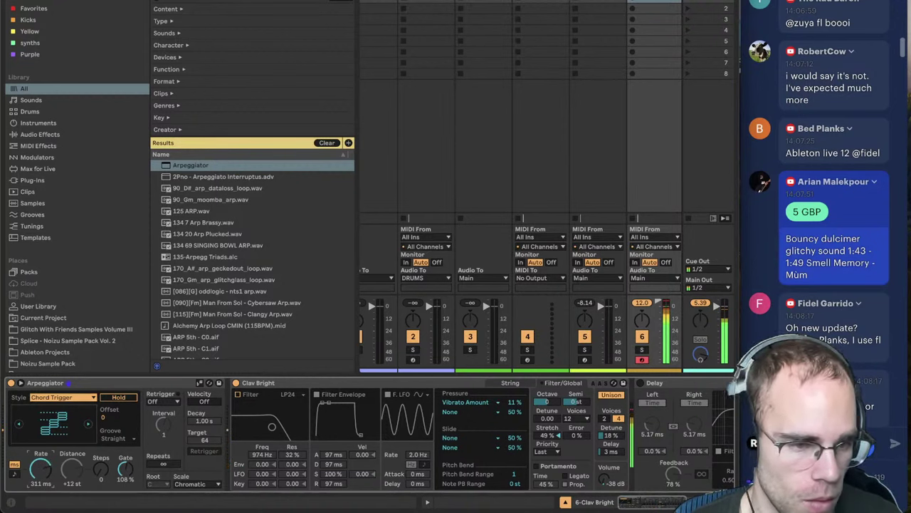
left_click_drag(41, 467, 40, 486)
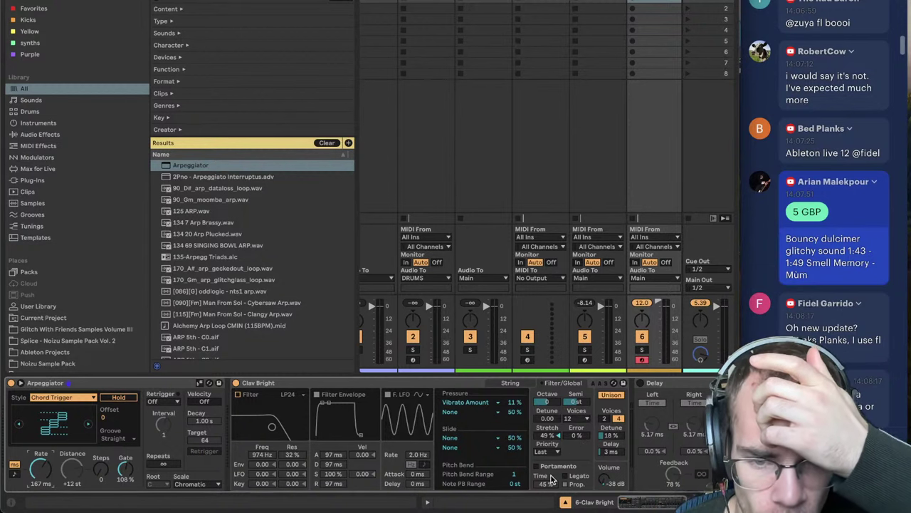
- Show Clav Bright's string settings and add a Utility effect directly after the instrument
left_click(500, 383)
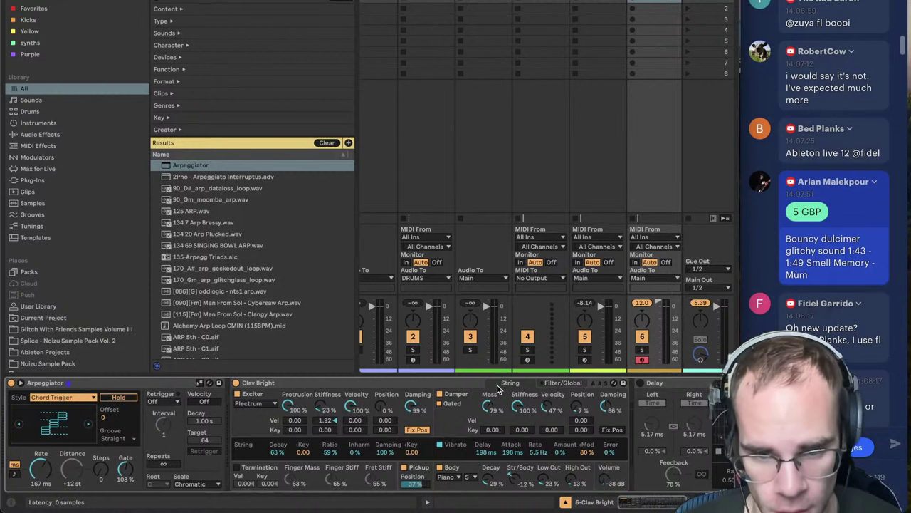
key("super+f")
type("util")
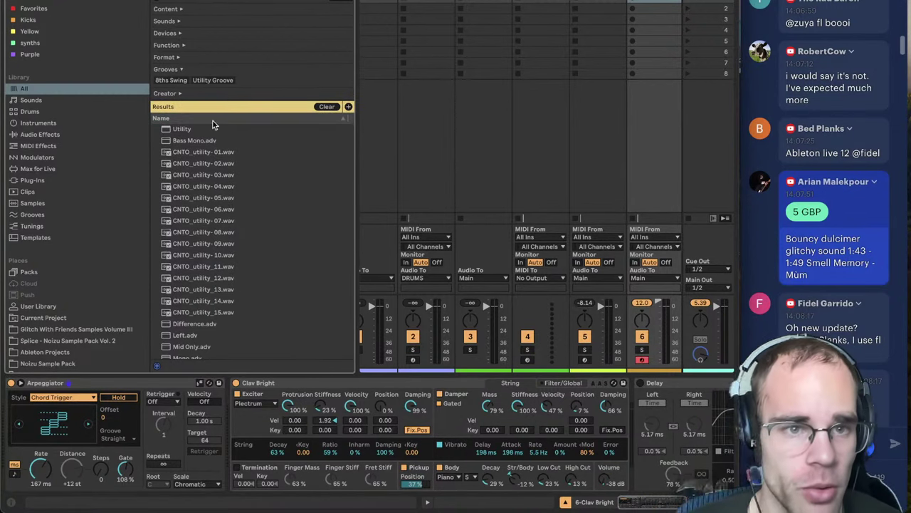
double_click(180, 128)
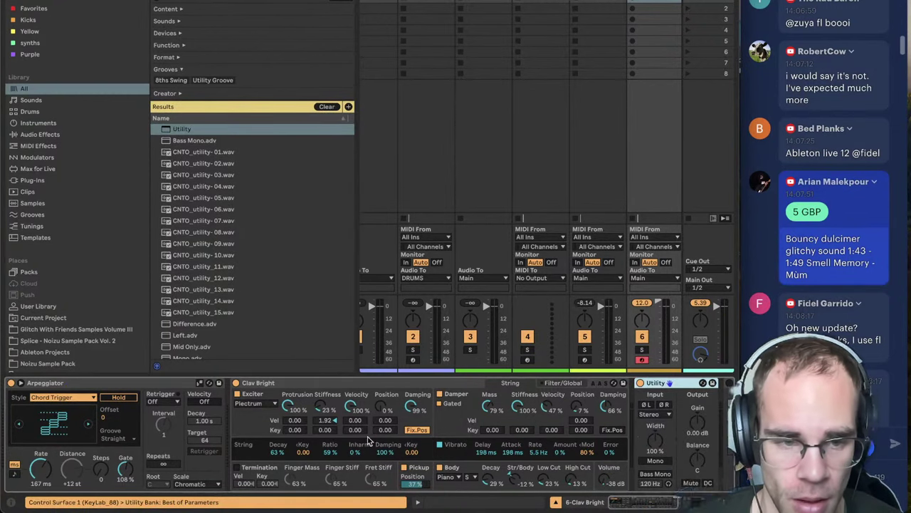
- Add Expression Control before Clav Bright and map its velocity source to Utility's Balance
key("ctrl+f")
type("expression")
key("Down")
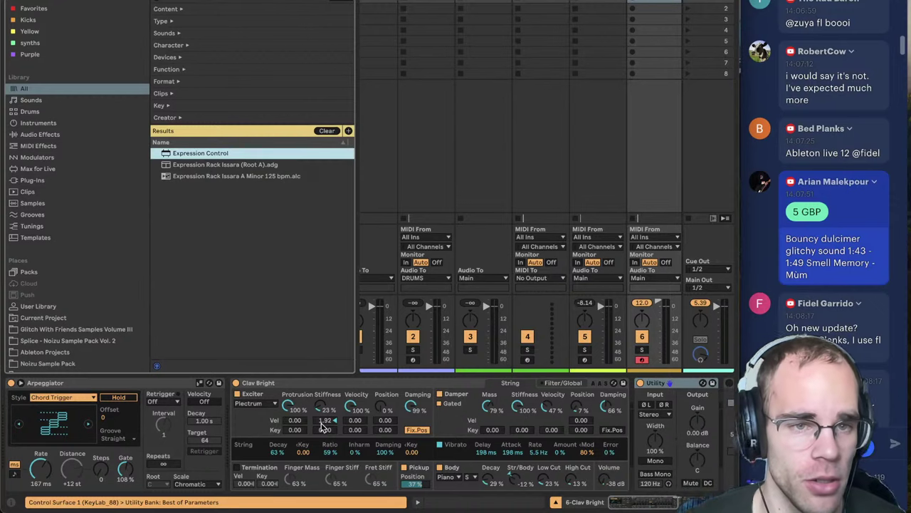
key("Return")
left_click_drag(656, 504, 679, 505)
left_click(87, 421)
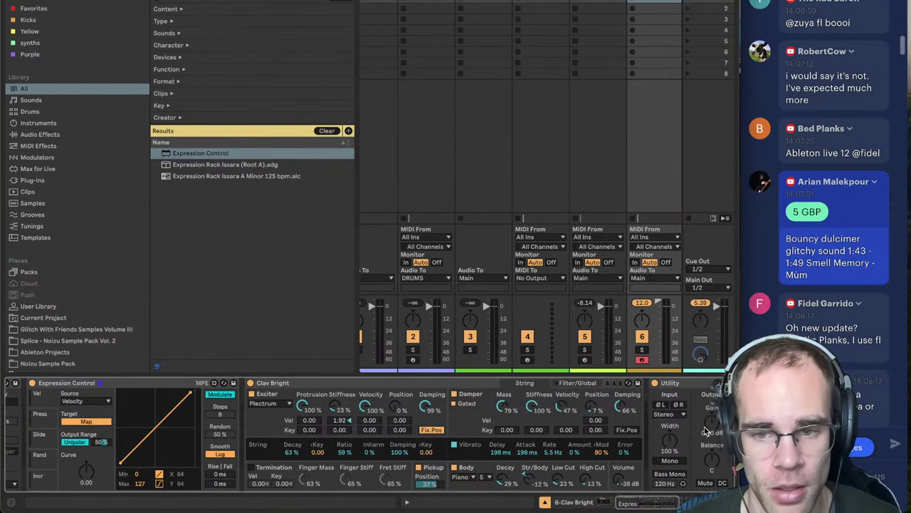
left_click(714, 460)
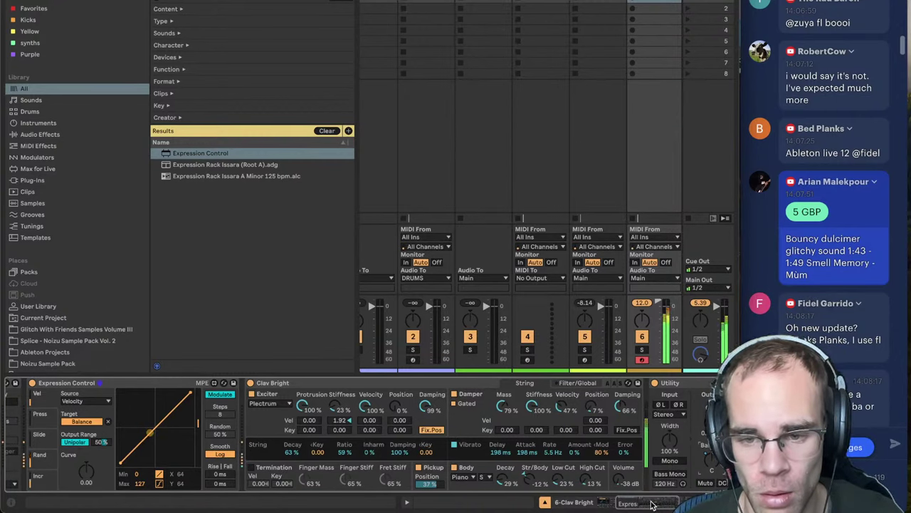
- Try placing Expression Control before the Arpeggiator
left_click_drag(651, 504, 624, 505)
left_click_drag(277, 383, 40, 419)
left_click_drag(82, 388, 424, 413)
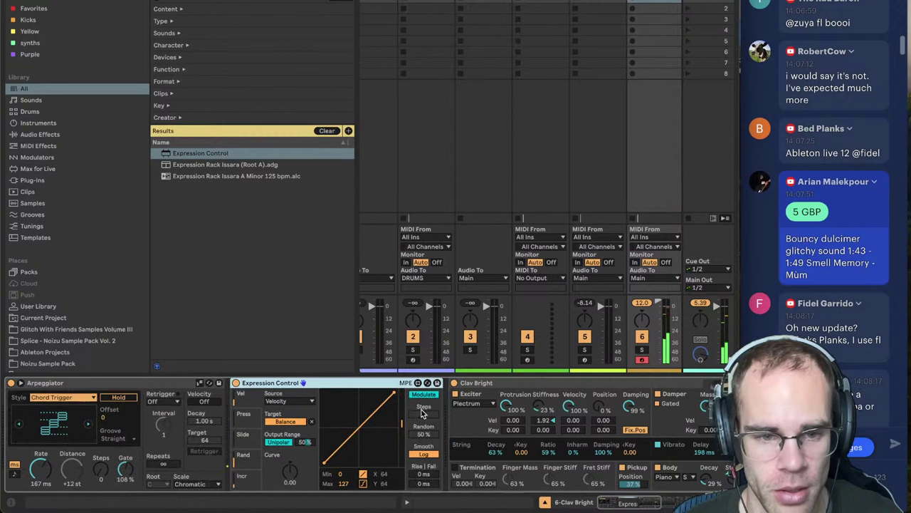
- Set the Balance mapping's source to Random with a bipolar output range of 70%
left_click(289, 401)
left_click(292, 470)
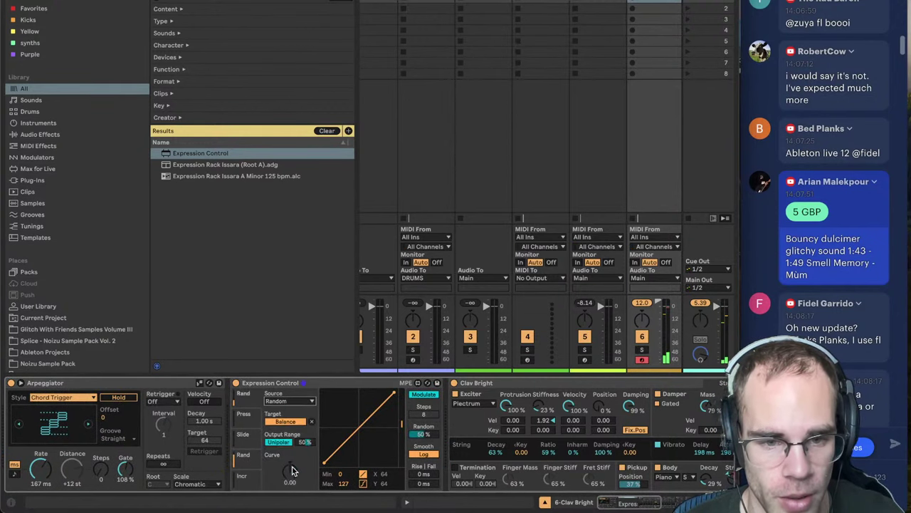
mouse_move(613, 508)
left_mouse_down()
mouse_move(643, 504)
mouse_move(626, 502)
left_mouse_up()
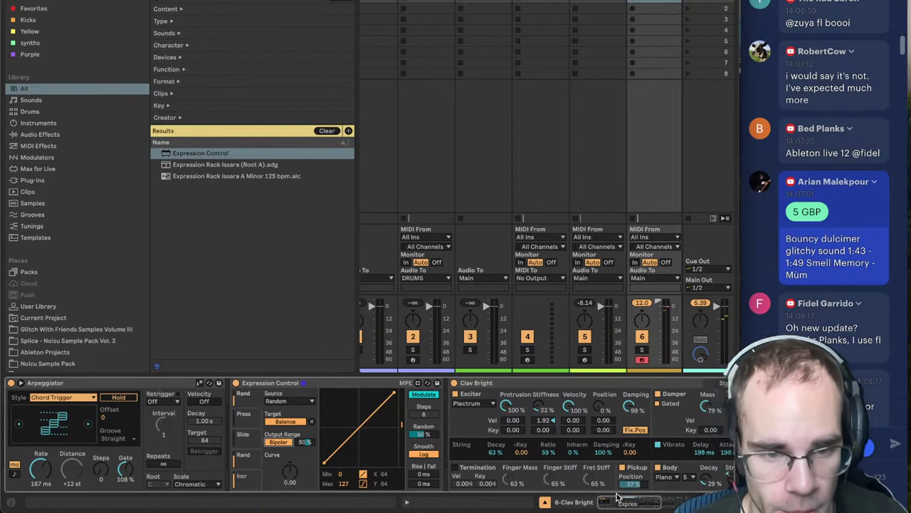
left_click_drag(630, 503, 585, 504)
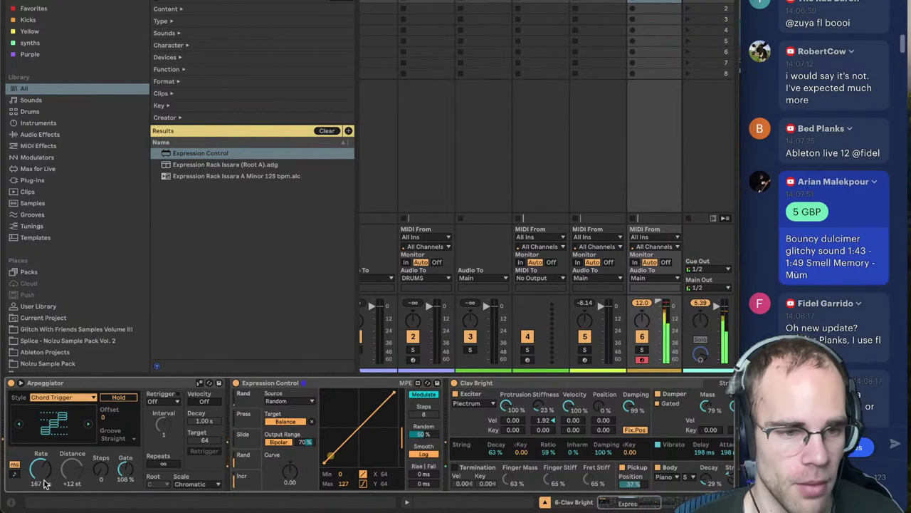
- Sync the Arpeggiator rate to 1/8 and set the Balance mapping's bipolar output range to 42%
left_click(15, 474)
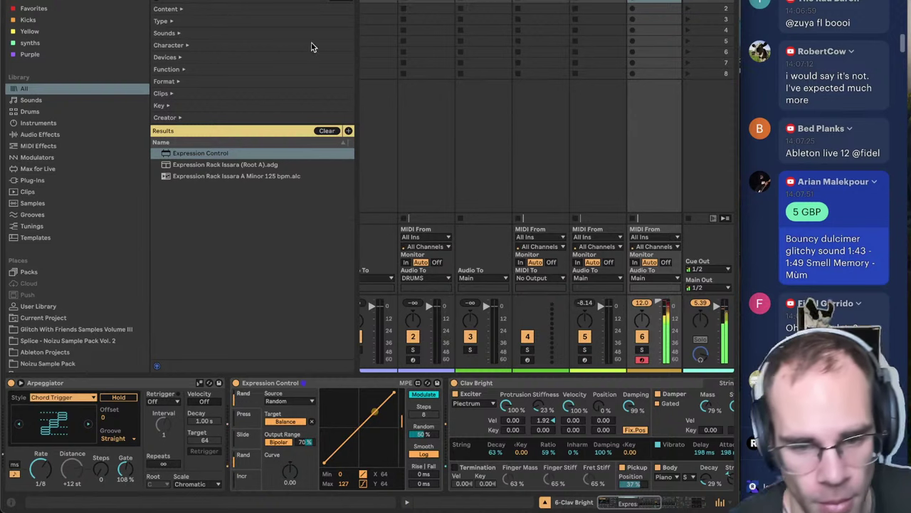
mouse_move(303, 444)
left_mouse_down()
mouse_move(304, 465)
mouse_move(306, 433)
left_mouse_up()
left_click_drag(626, 501, 637, 502)
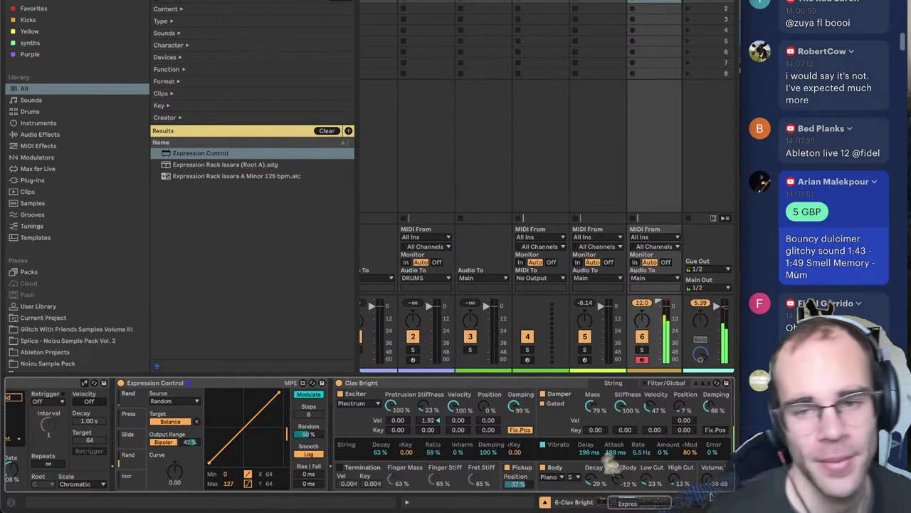
- Hide the browser, open the recorded Clav Bright clip's notes, and deselect them
key("alt+super+b")
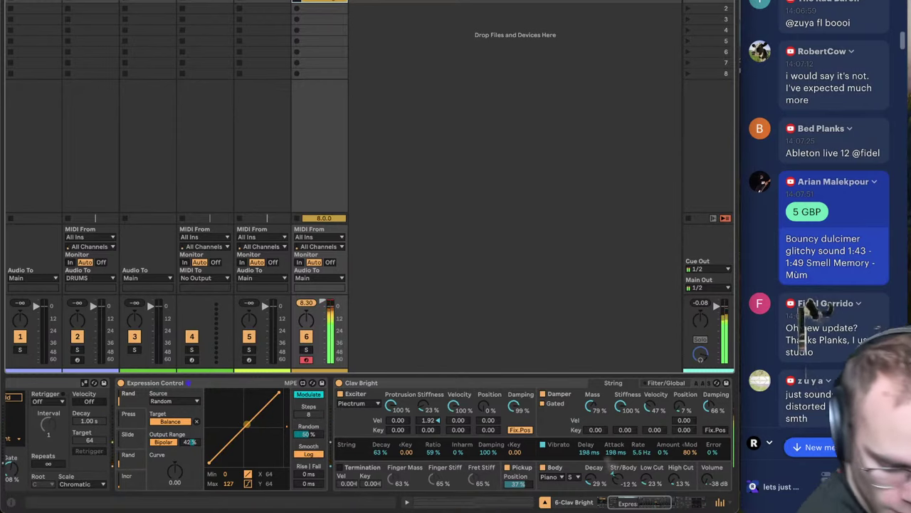
double_click(320, 1)
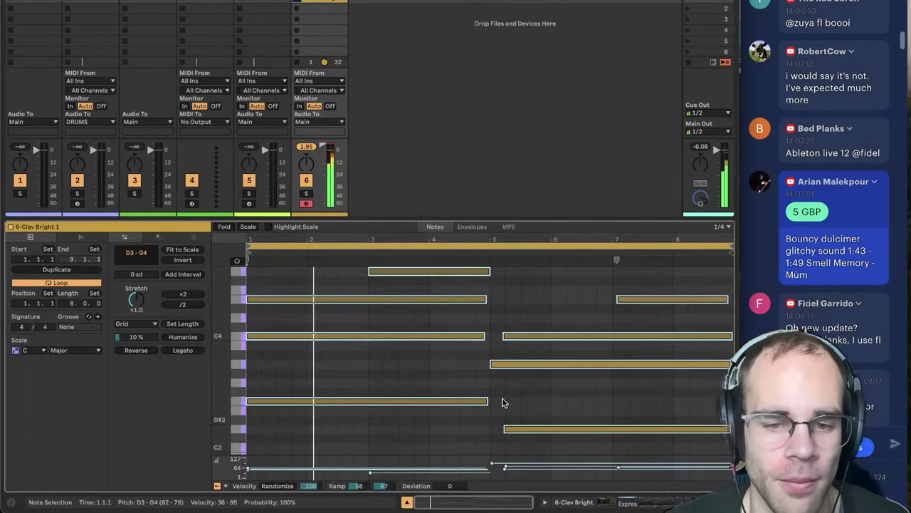
left_click(539, 351)
left_click(550, 275)
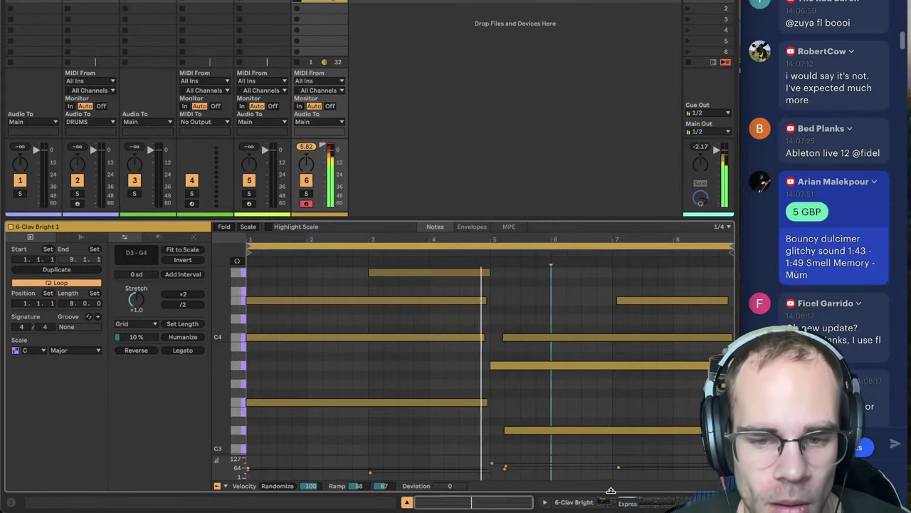
- Add ValhallaShimmer between Clav Bright and Utility with the BrightHall preset, and close its plug-in window
key("shift+Tab")
key("ctrl+f")
type("shimmer")
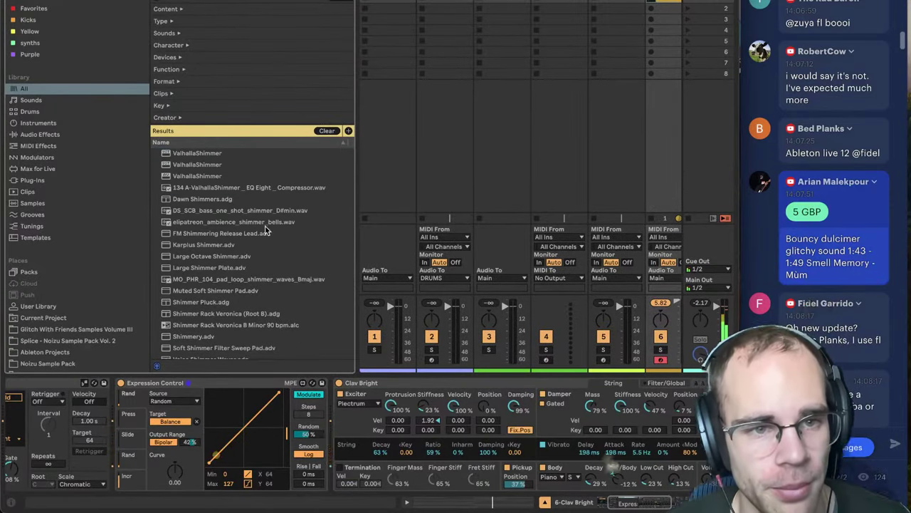
double_click(200, 177)
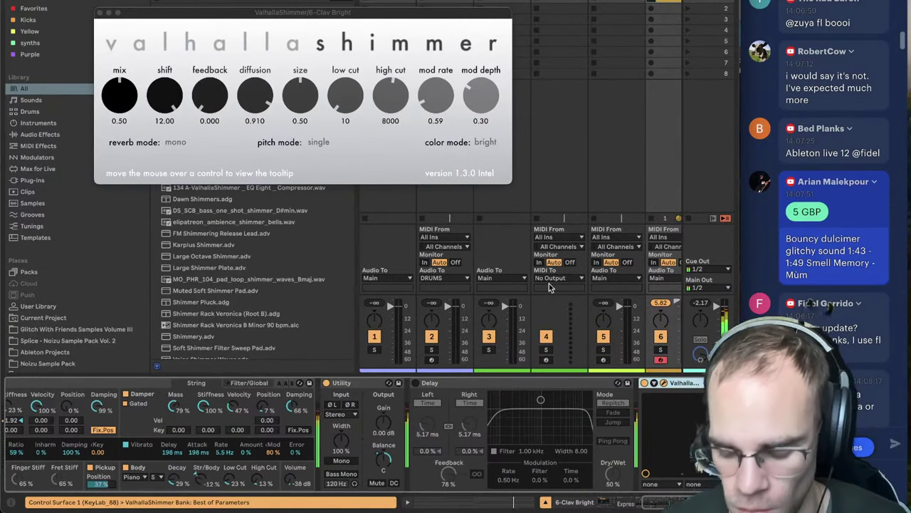
double_click(204, 152)
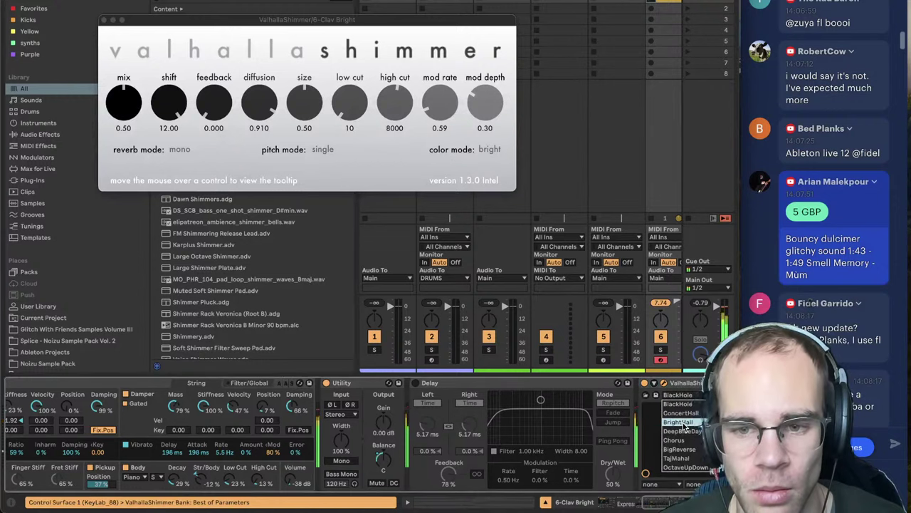
left_click_drag(680, 396, 349, 384)
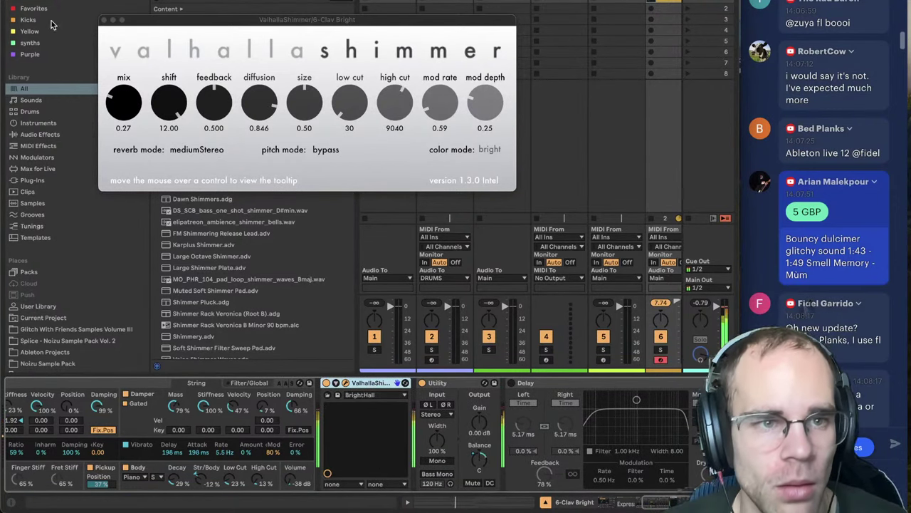
left_click(103, 21)
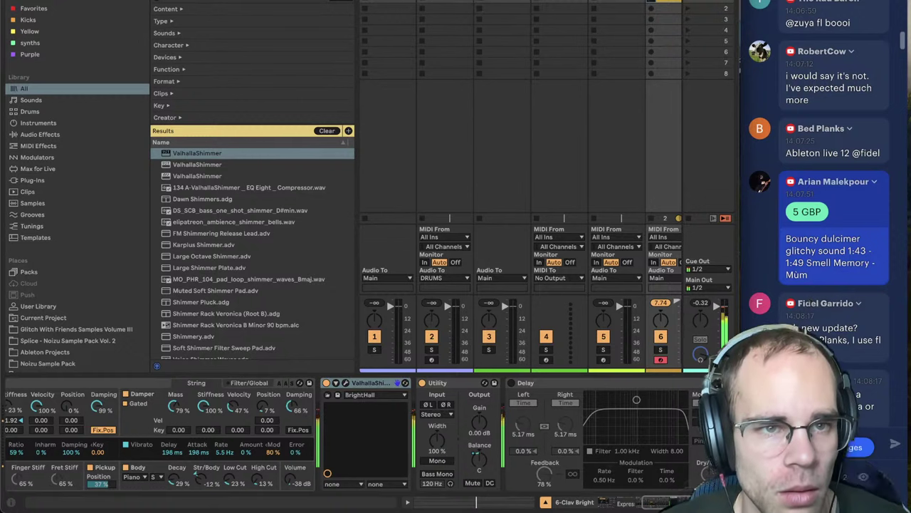
- Set Clav Bright's exciter stiffness to 27% and damping to 100%, and its damper mass to 67%, stiffness to 81% and damping to 61%
left_click_drag(672, 503, 612, 504)
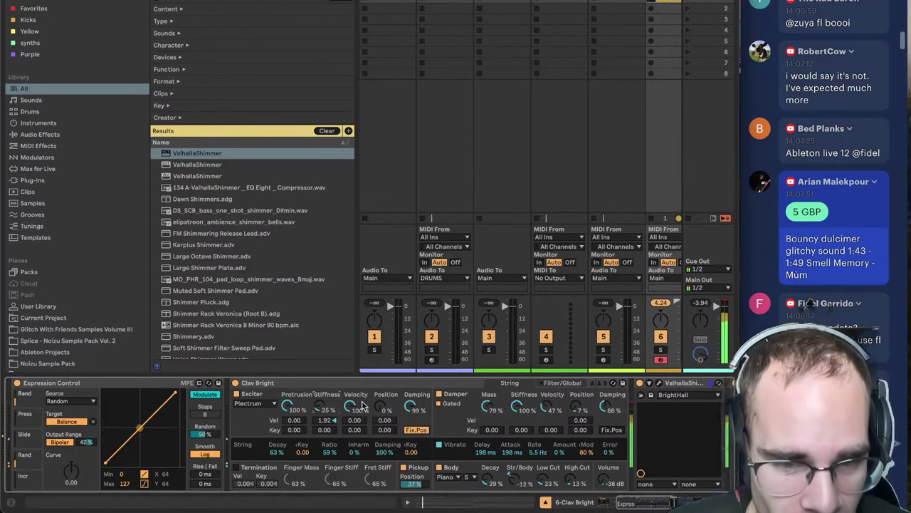
mouse_move(356, 407)
left_mouse_down()
mouse_move(356, 478)
mouse_move(356, 406)
left_mouse_up()
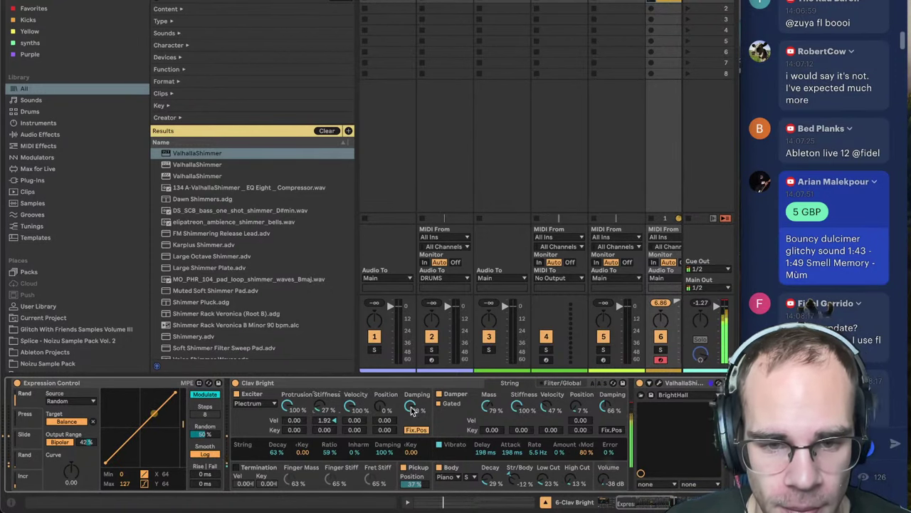
left_click_drag(413, 407, 412, 454)
left_click_drag(415, 370, 416, 360)
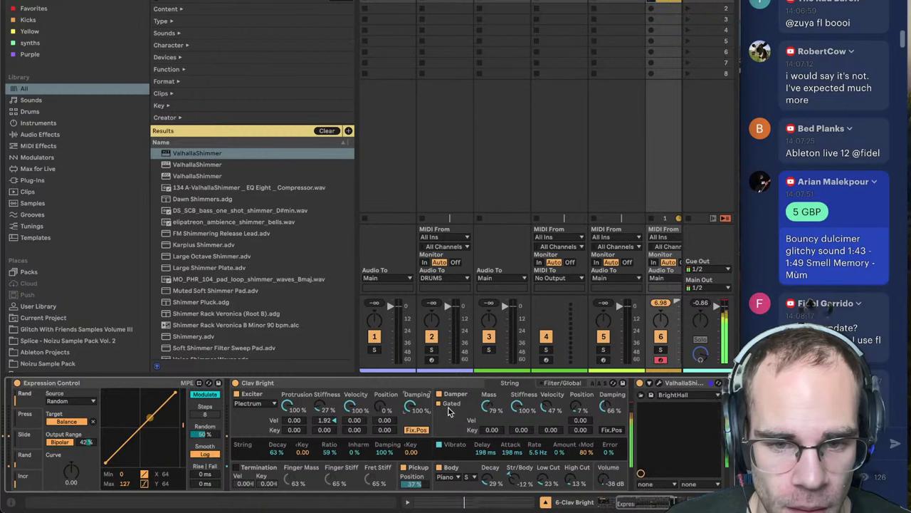
left_click_drag(487, 408, 487, 426)
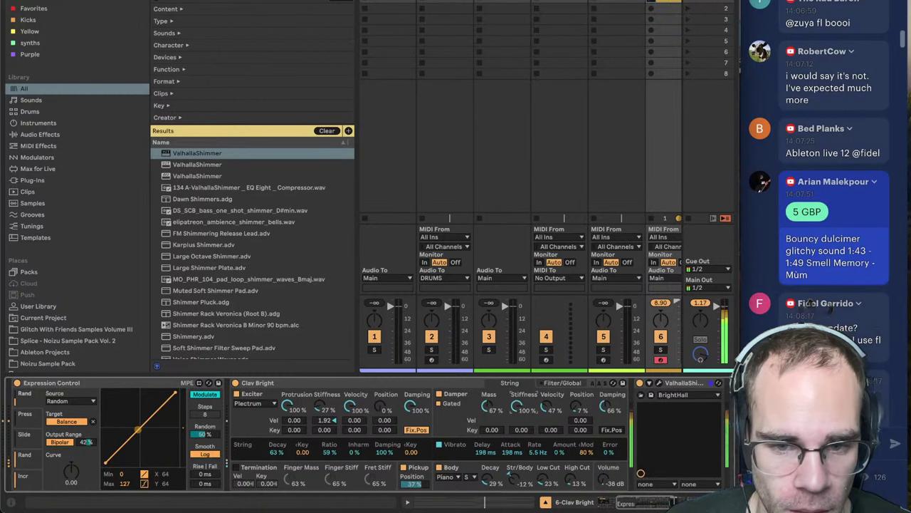
left_click_drag(606, 409, 606, 398)
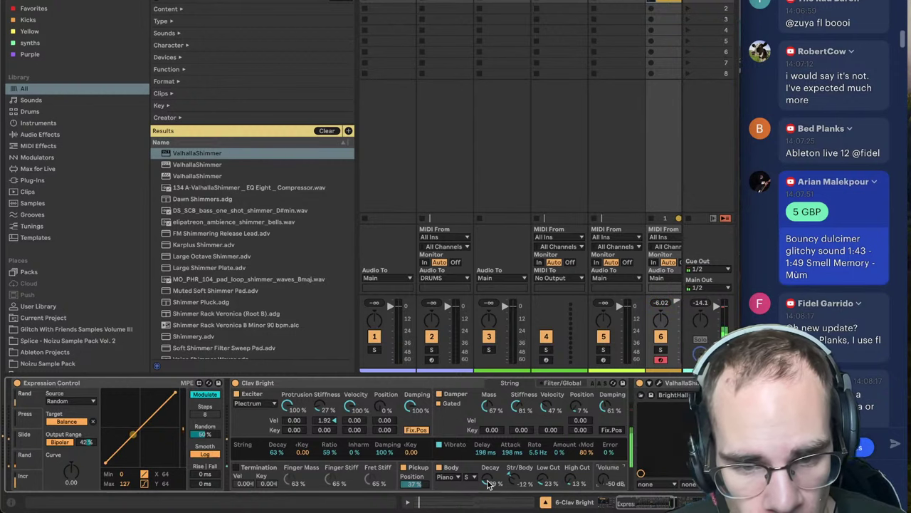
- Try different body decay, string ratio and inharmonicity values in Clav Bright, undoing the experimental changes
left_click_drag(489, 485, 514, 427)
key("super+z")
key("super+z")
mouse_move(542, 481)
left_mouse_down()
mouse_move(542, 434)
mouse_move(545, 483)
left_mouse_up()
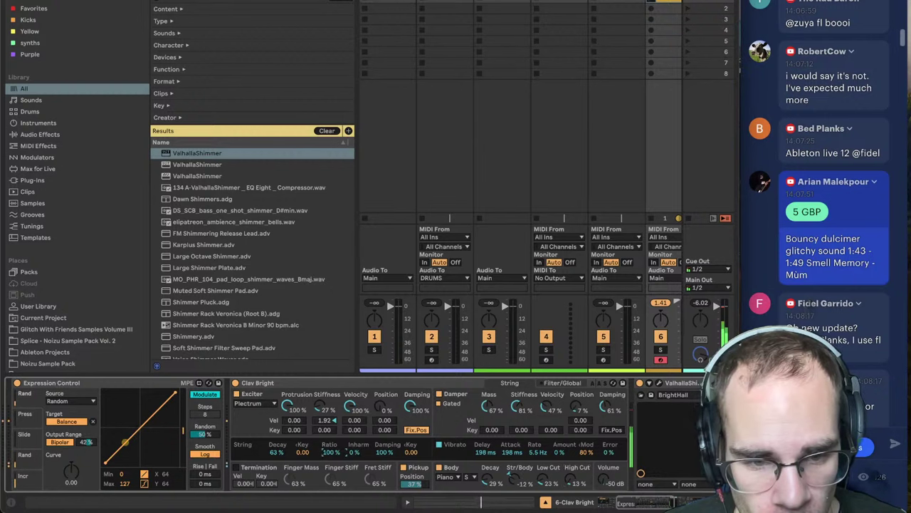
key("super+z")
left_click_drag(370, 450, 370, 447)
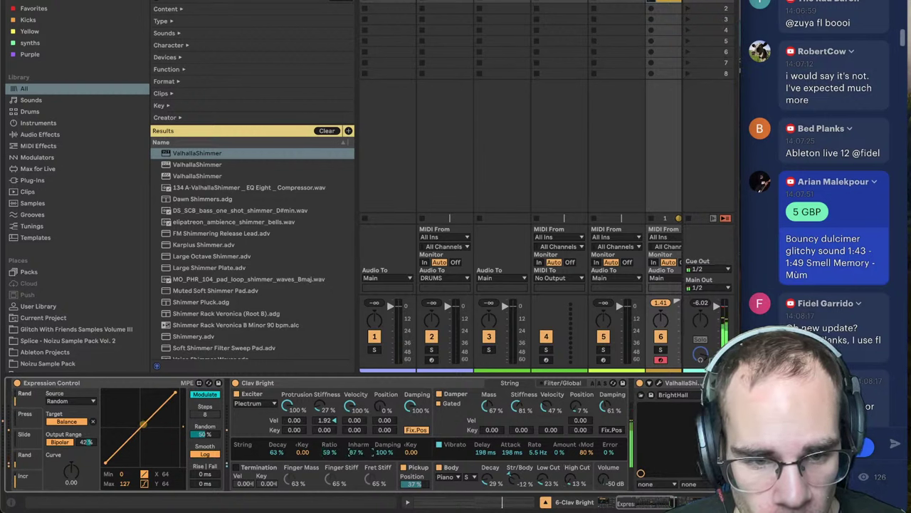
- Set Clav Bright's string decay to 64%
left_click_drag(278, 452, 277, 424)
left_click_drag(272, 455, 272, 472)
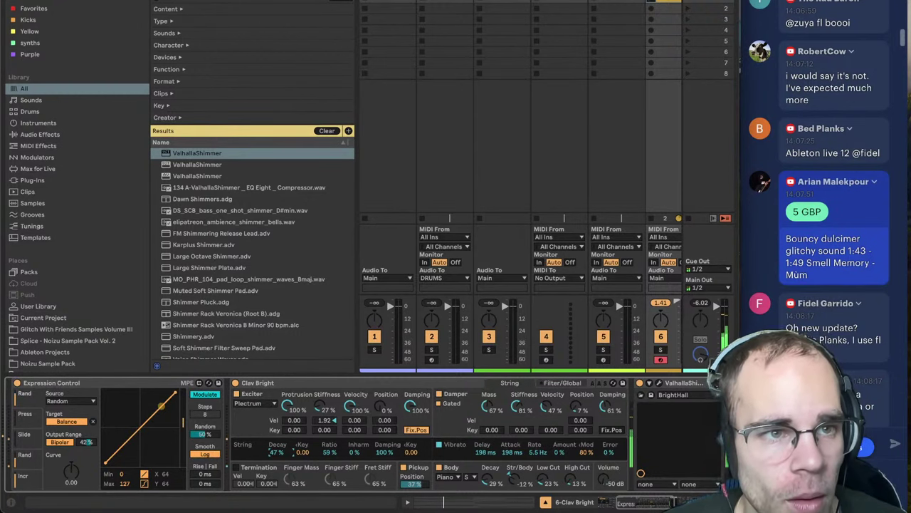
- Hide the browser and delete the MPE Dulcimatica track
key("super+alt+b")
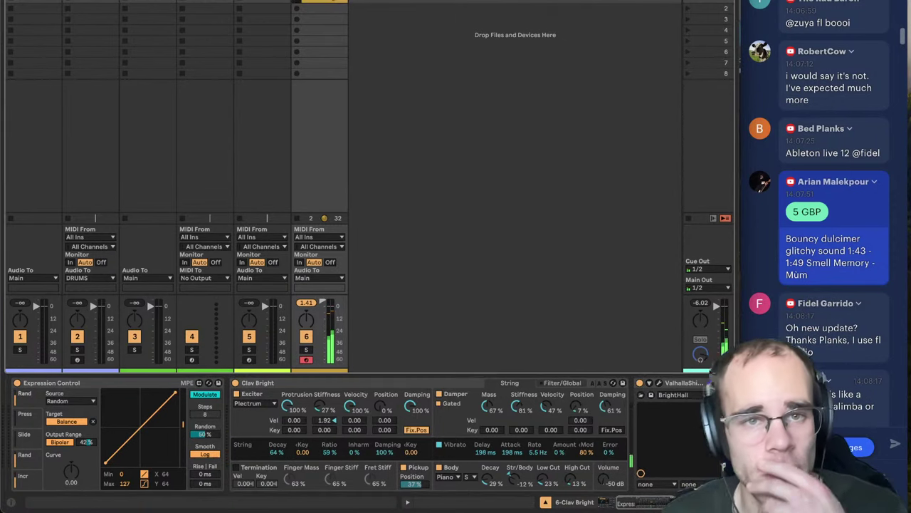
key("Left")
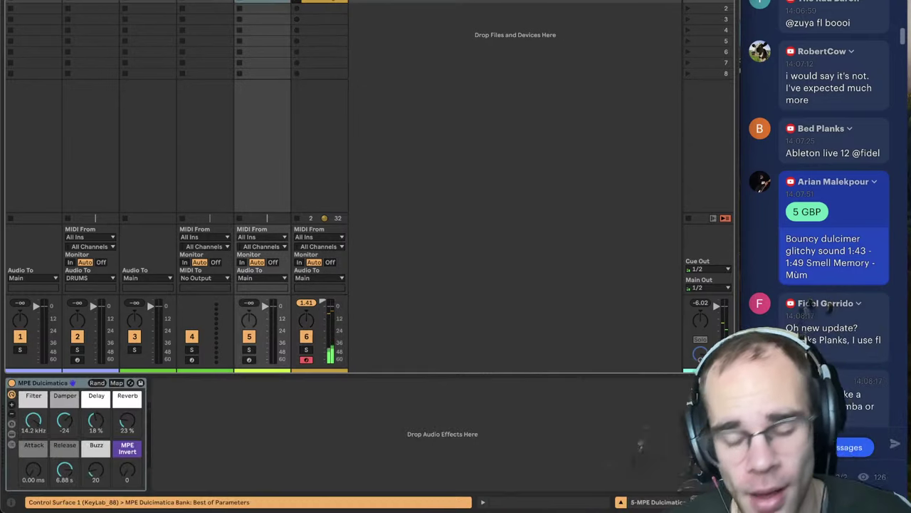
key("Delete")
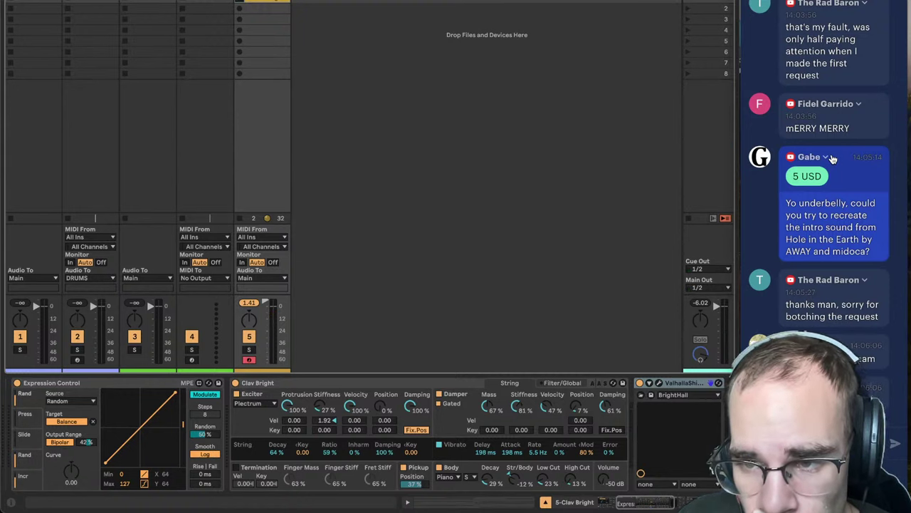
- Copy the requested song title "Hole in the Earth" from the chat and search for it in Spotify
left_click_drag(786, 239, 858, 243)
key("super+c")
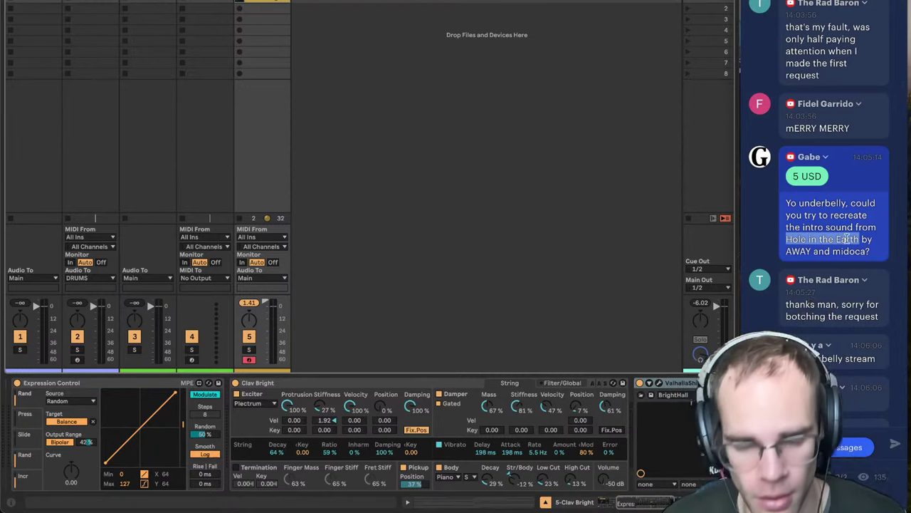
left_click(298, 496)
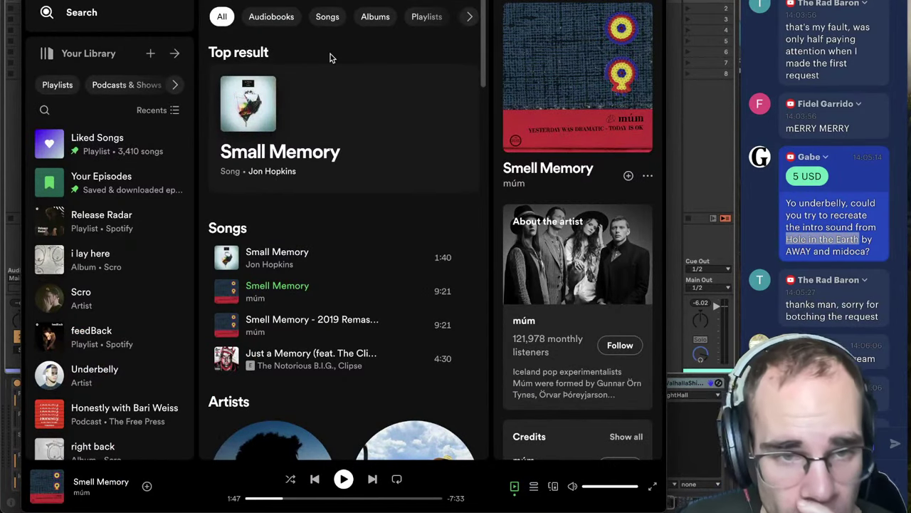
key("super+v")
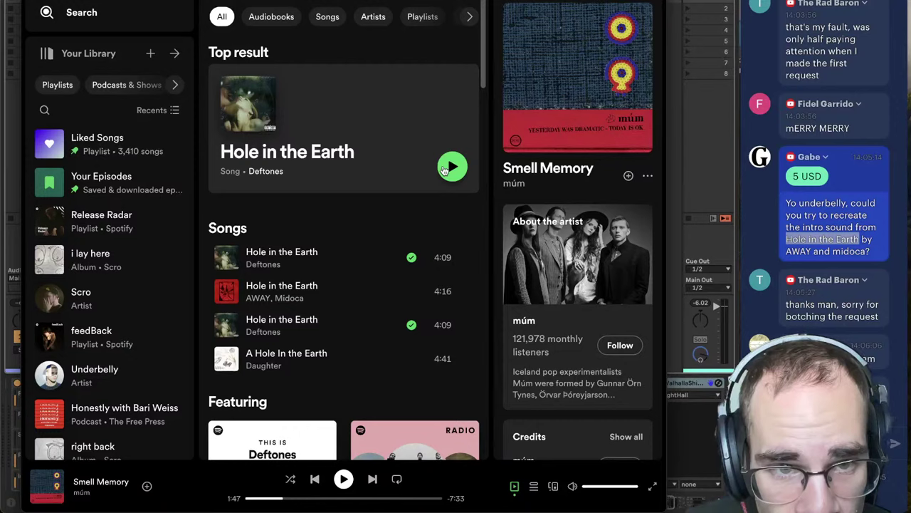
- Play the AWAY and Midoca version of Hole in the Earth, replay part of its intro, pause it, and return to Ableton Live
left_click(225, 291)
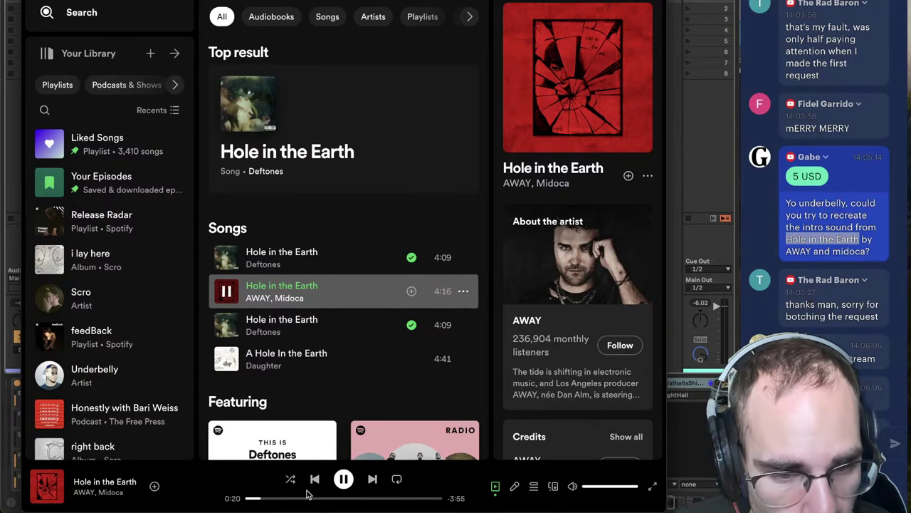
left_click(249, 498)
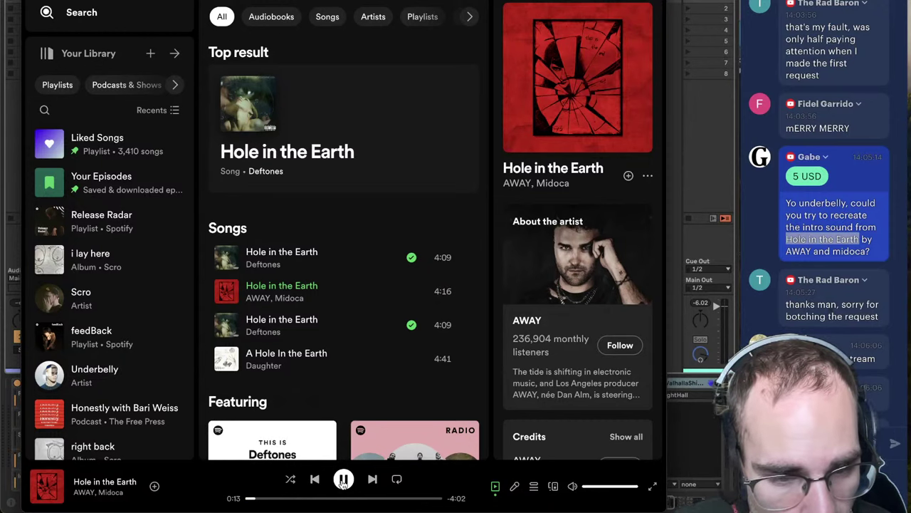
left_click(343, 482)
left_click(715, 268)
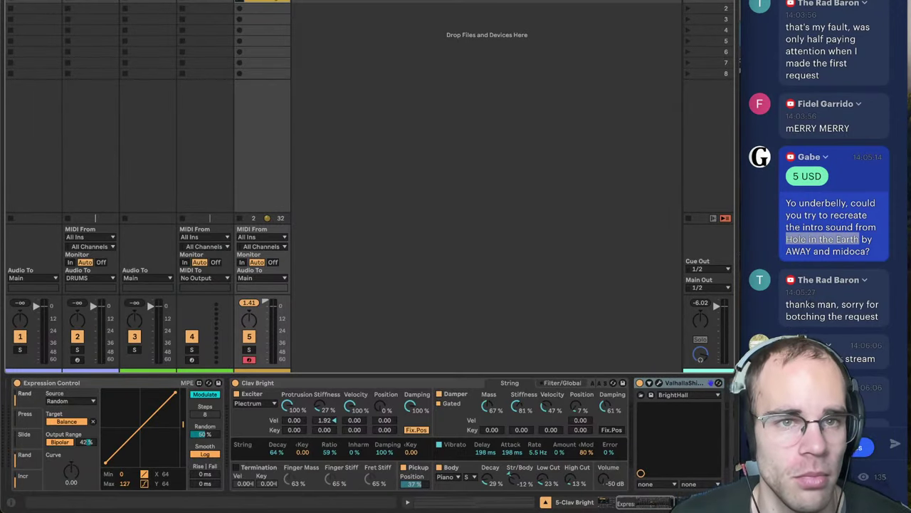
- Insert a new MIDI track, search the browser for "serum", and load Serum onto the track
key("super+shift+t")
key("super+alt+b")
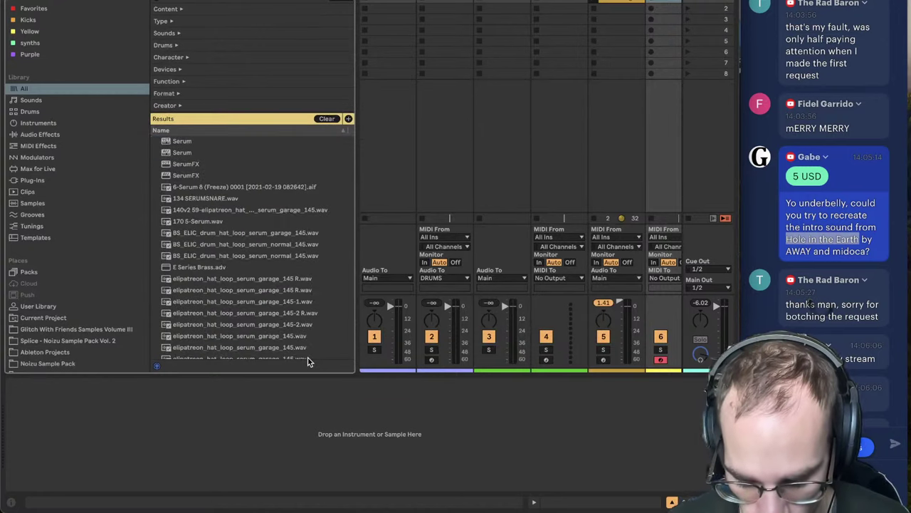
key("BackSpace")
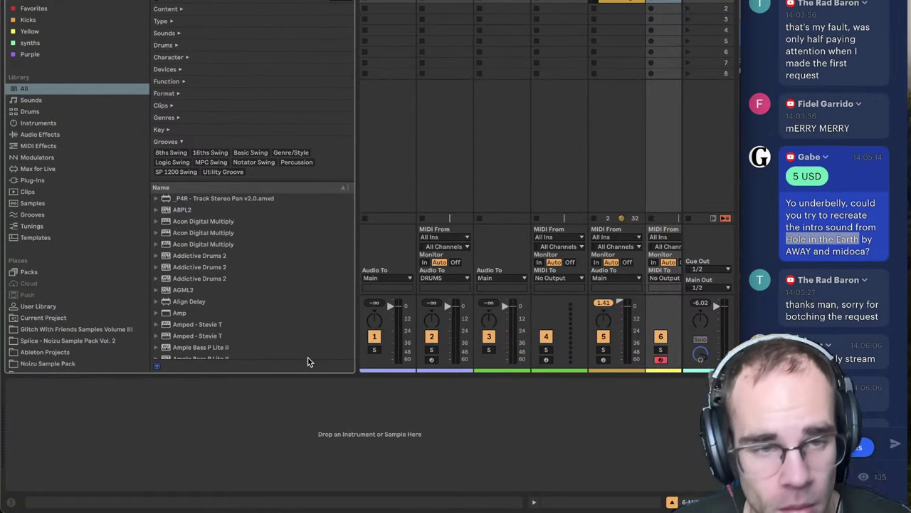
type("serum")
double_click(200, 89)
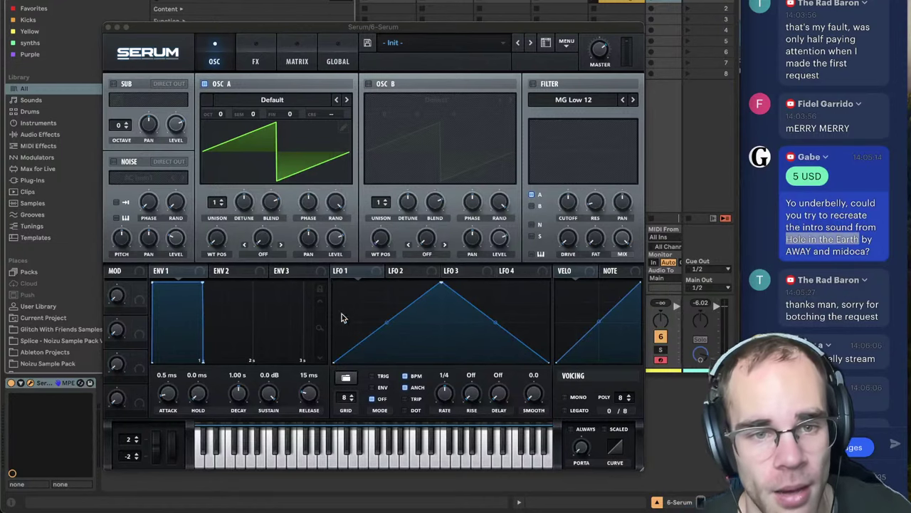
- Shape Serum's Envelope 1 with no sustain and a 522 ms decay
left_click_drag(274, 388, 242, 435)
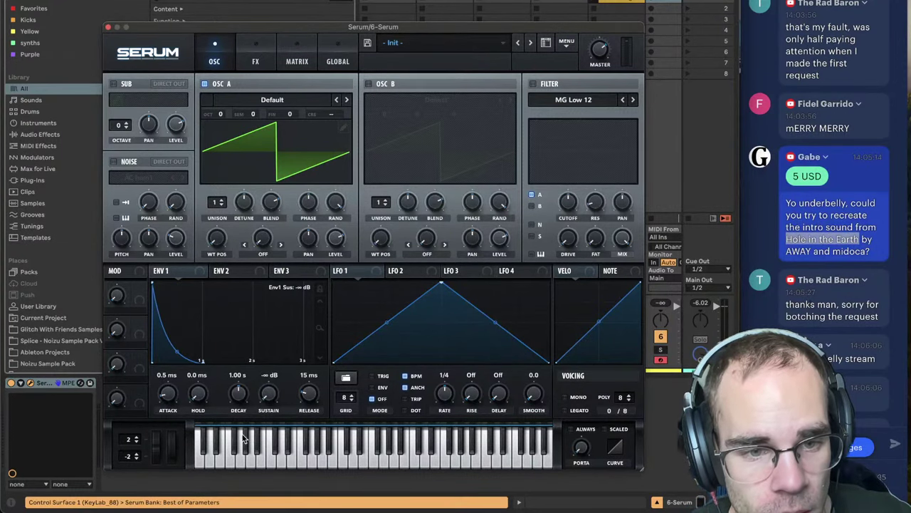
left_click_drag(245, 401, 250, 392)
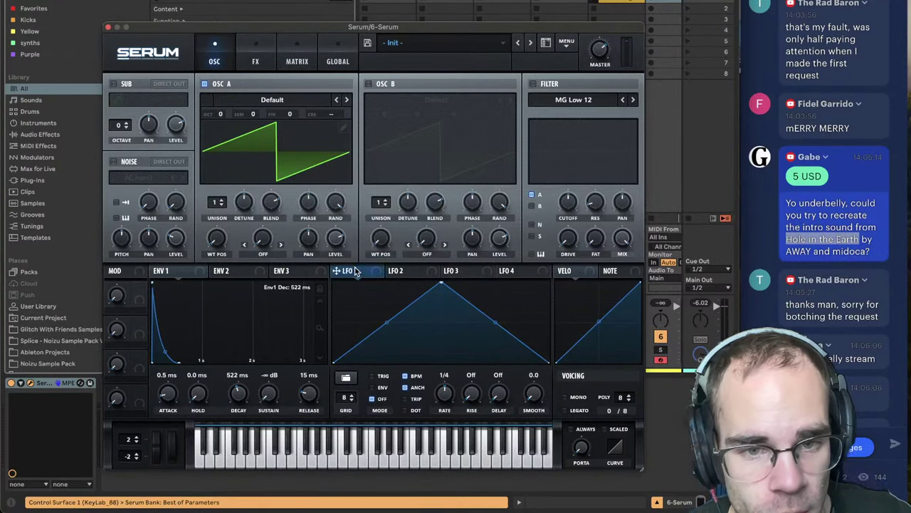
- Reshape Serum's LFO 1 into a curved fall, assign it to Oscillator A's level, and close the plug-in window
left_click_drag(441, 283, 334, 282)
left_click_drag(442, 323, 442, 356)
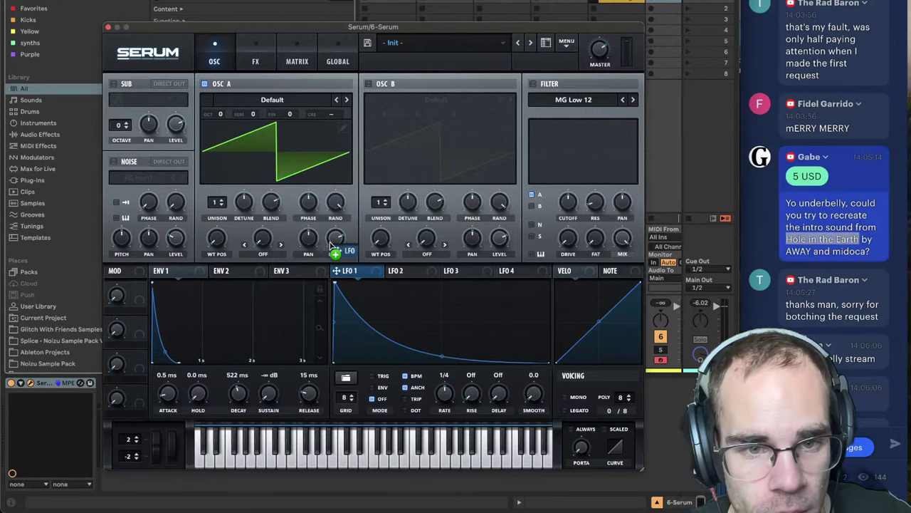
left_click_drag(330, 246, 335, 239)
left_click_drag(335, 240, 322, 143)
left_click_drag(316, 27, 47, 0)
left_click_drag(188, 24, 601, 27)
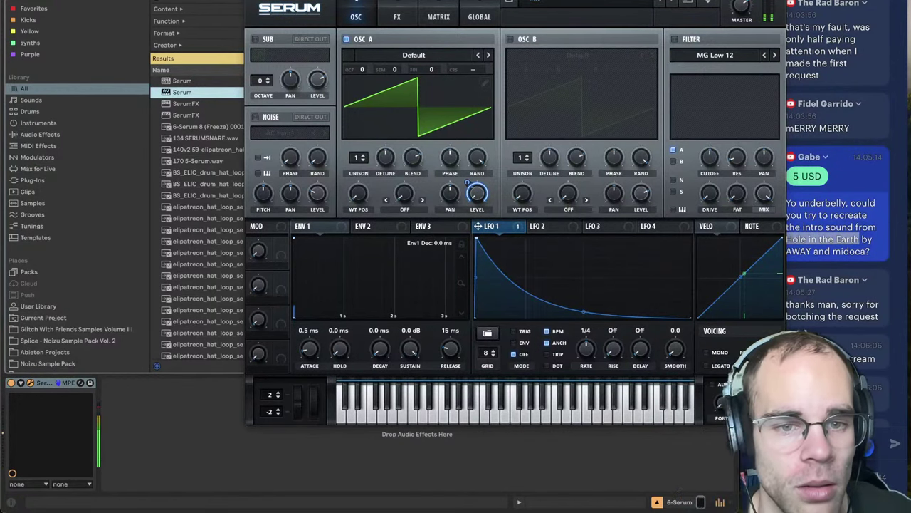
key("super+w")
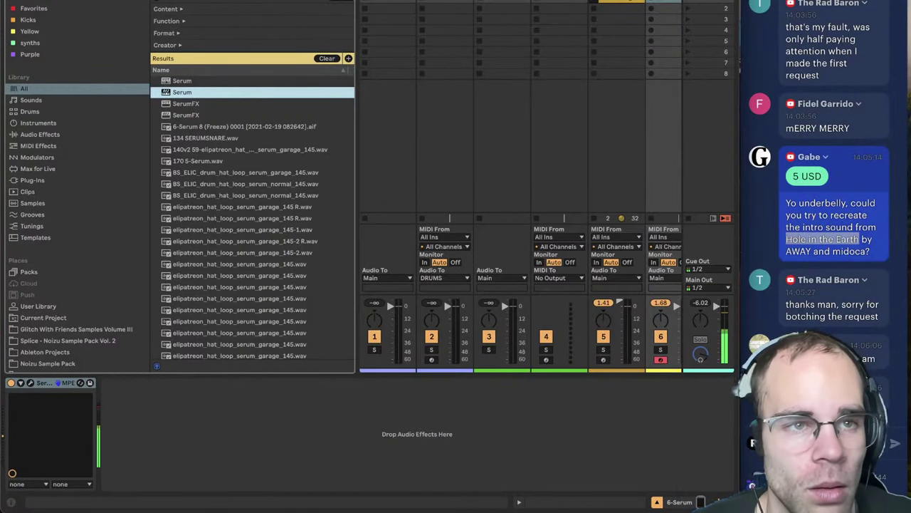
- Hide the browser, bring Serum back up, and set LFO 1's rate to 1/8
key("super+alt+b")
key("super+alt+p")
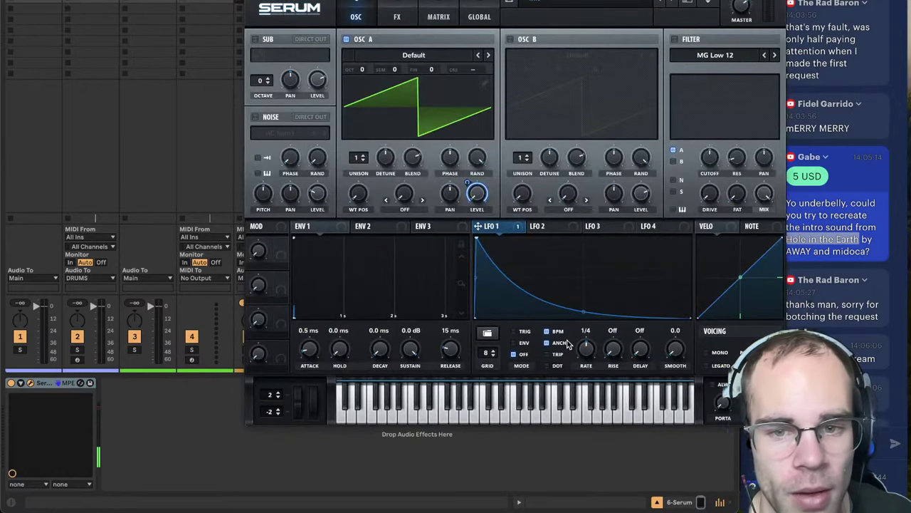
left_click_drag(585, 312, 585, 307)
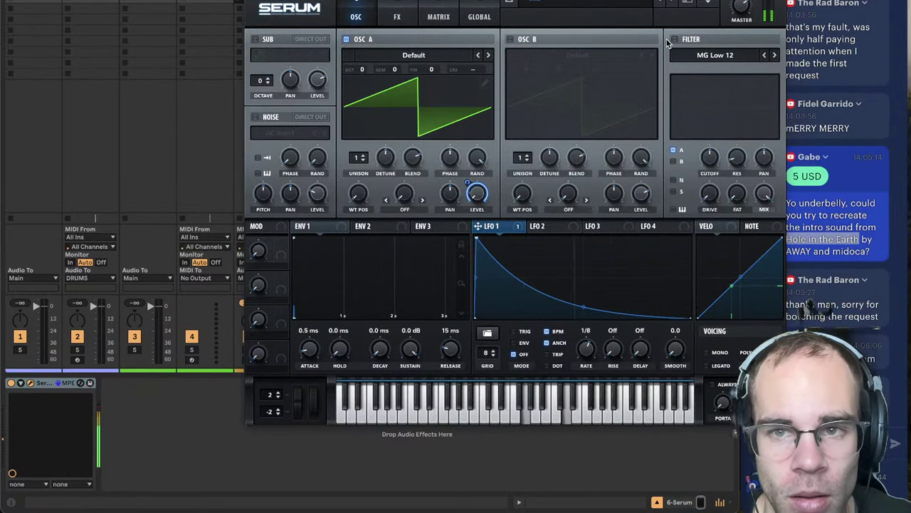
- Enable Serum's MG Low 12 filter, lower its cutoff, and assign LFO 1 to the cutoff
left_click(674, 39)
left_click_drag(708, 162, 707, 173)
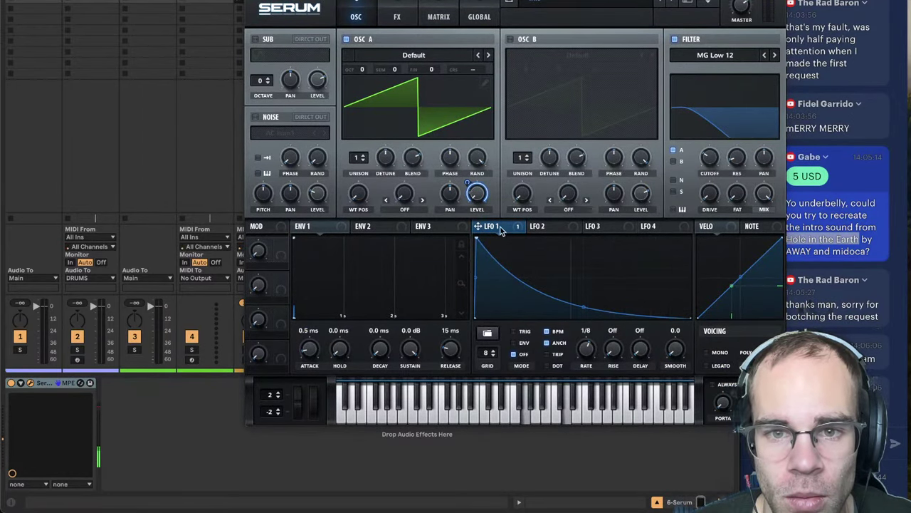
left_click_drag(501, 229, 709, 166)
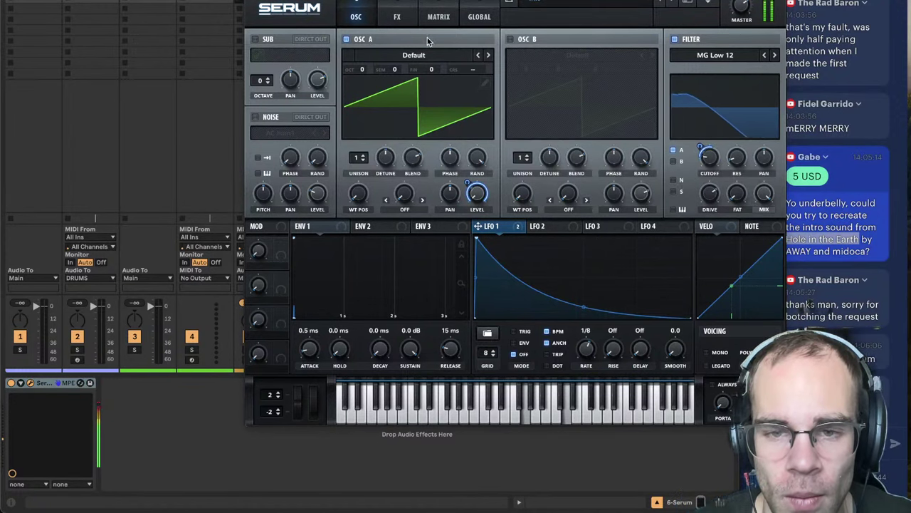
- Turn on Serum's Hyper/Dimension effect and a multiband compressor
left_click(397, 17)
left_click(261, 42)
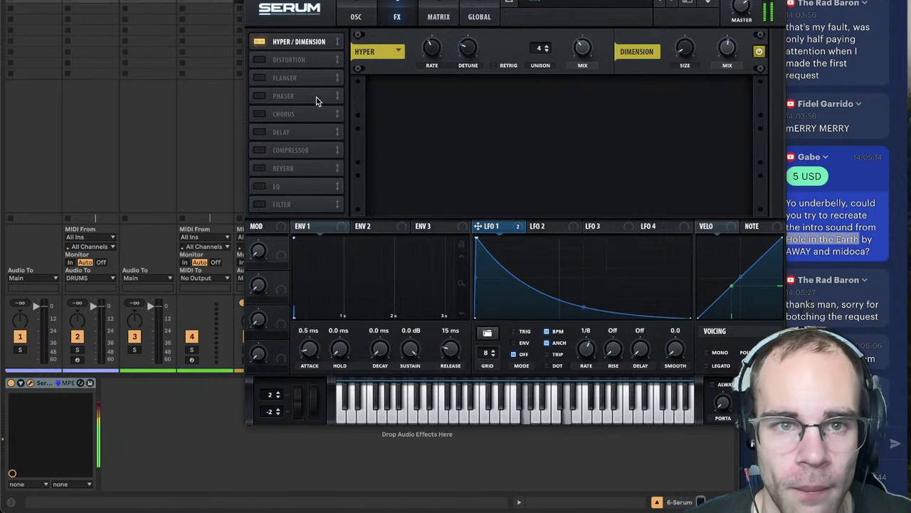
left_click(259, 151)
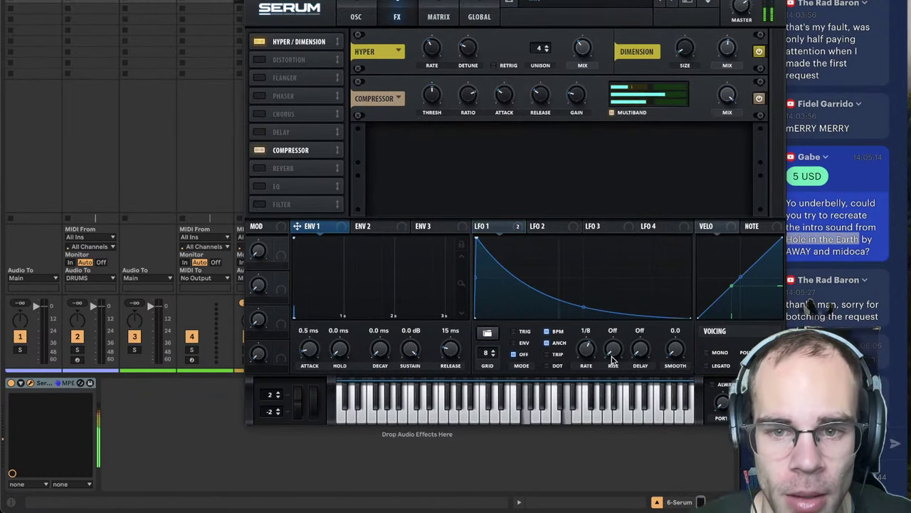
- Make LFO 1's falling curve straighter and load the Basic Shapes wavetable into Oscillator A
left_click_drag(584, 311, 584, 291)
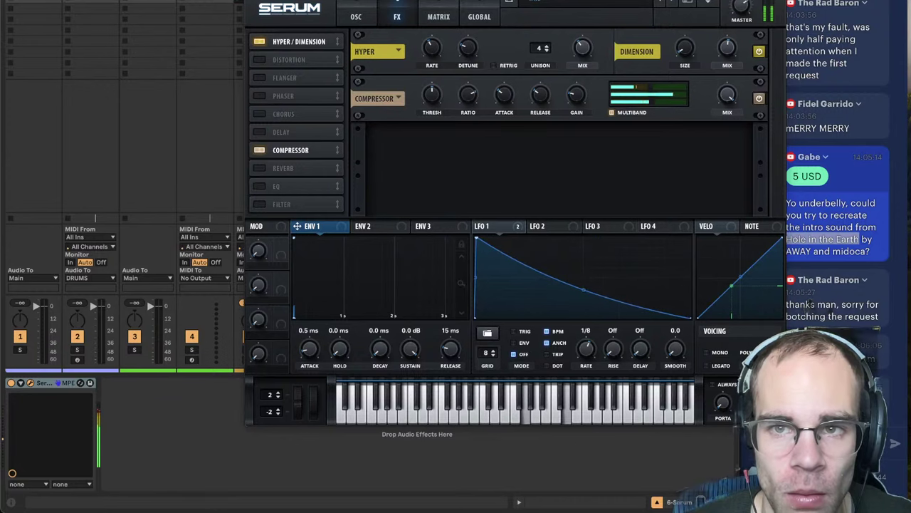
left_click(356, 16)
left_click(450, 56)
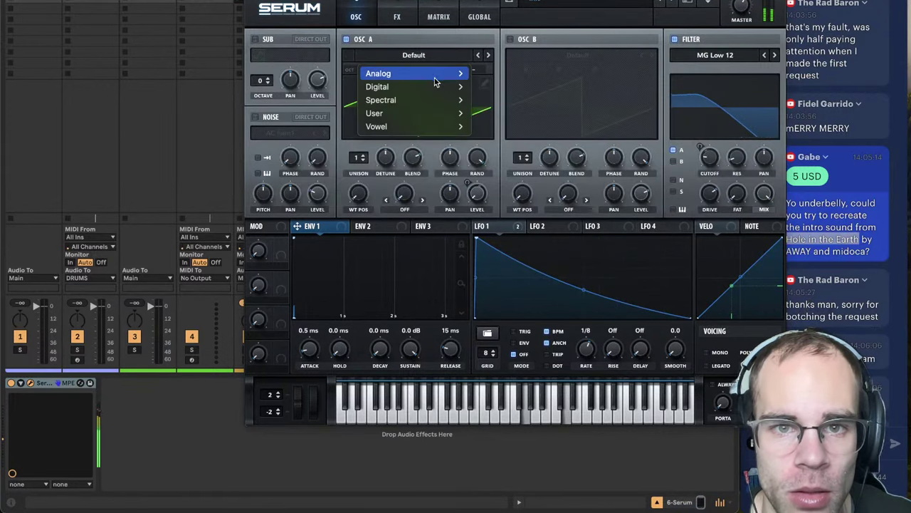
mouse_move(434, 75)
left_click(511, 23)
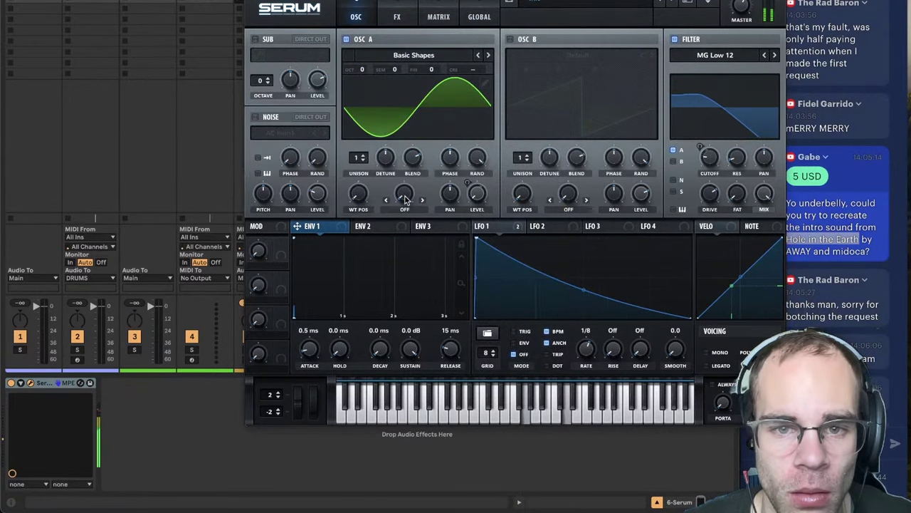
- Close the Serum window, replay the intro of Hole in the Earth in Spotify, and return to Ableton Live
left_click(253, 1)
left_click(297, 503)
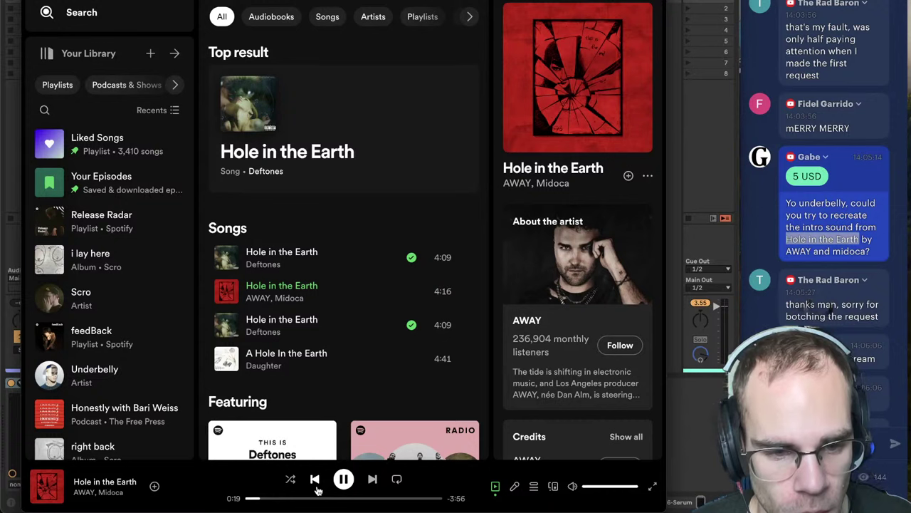
left_click(701, 440)
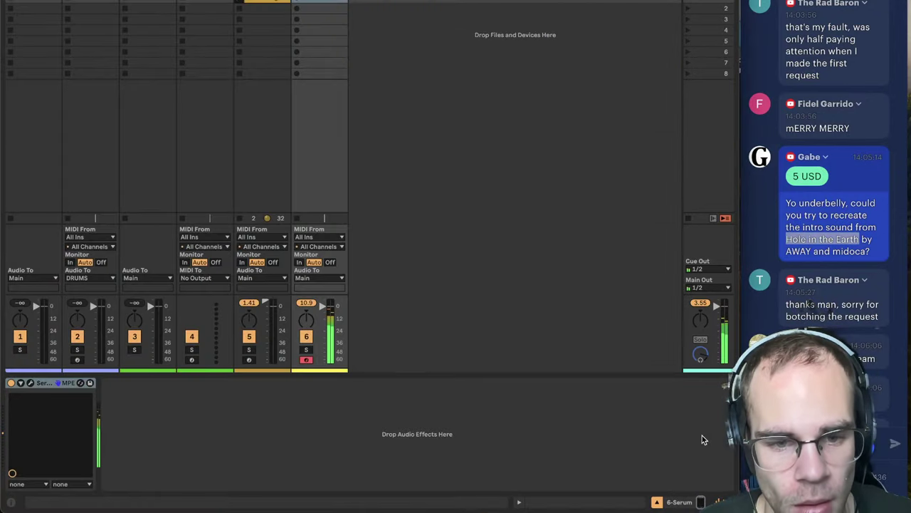
- Reopen Serum, add the Tube distortion, and bend LFO 1's falling curve slightly outward
left_click(31, 385)
left_click(409, 15)
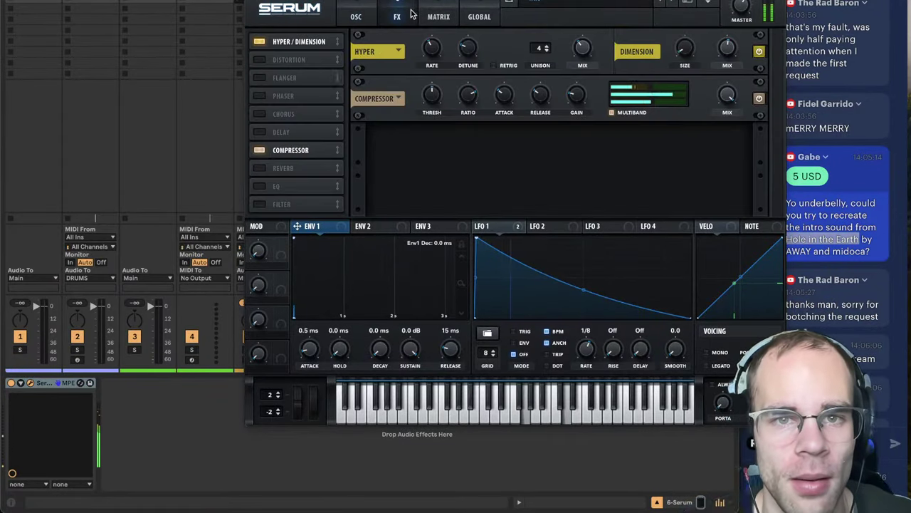
left_click(259, 60)
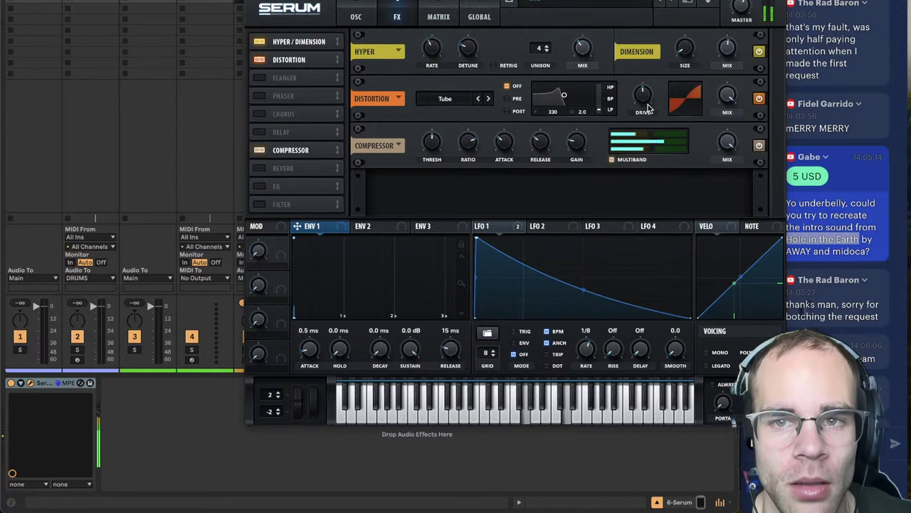
left_click(356, 17)
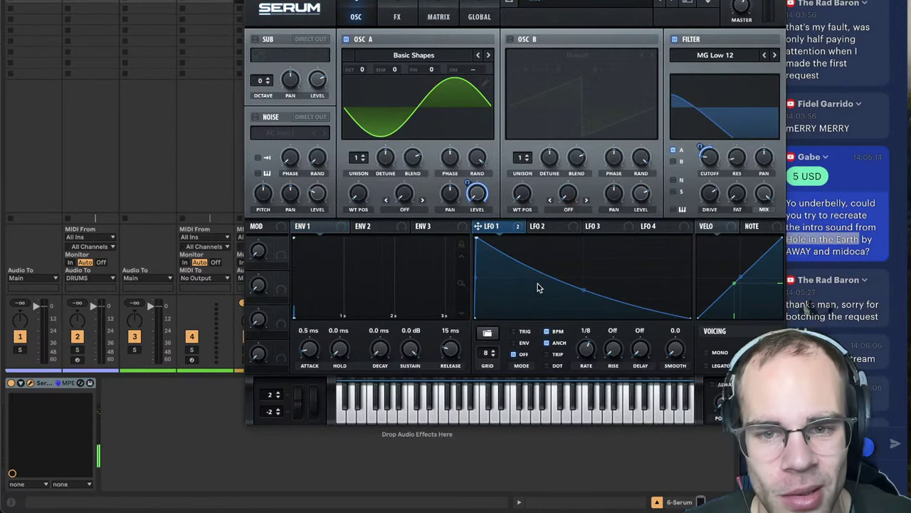
left_click_drag(584, 291, 585, 272)
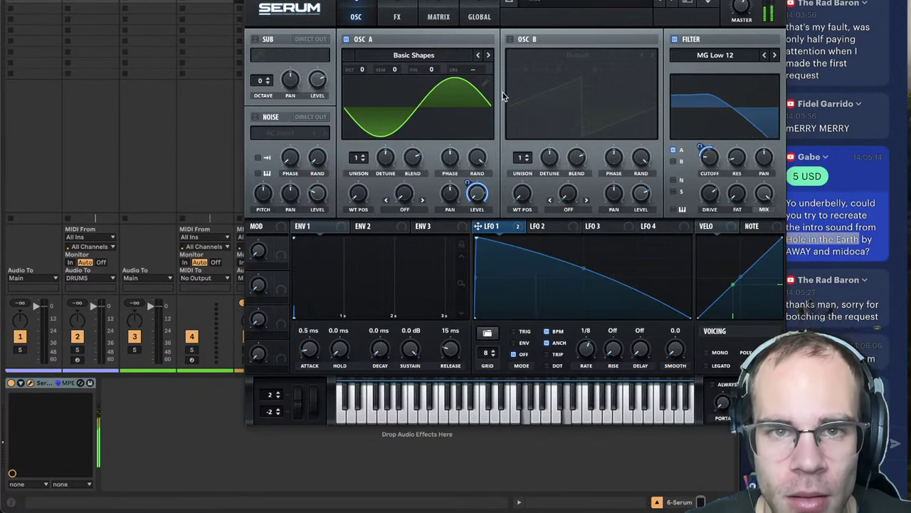
- Try distortion drive amounts down to 1% and raise the filter's cutoff
left_click(398, 16)
mouse_move(639, 120)
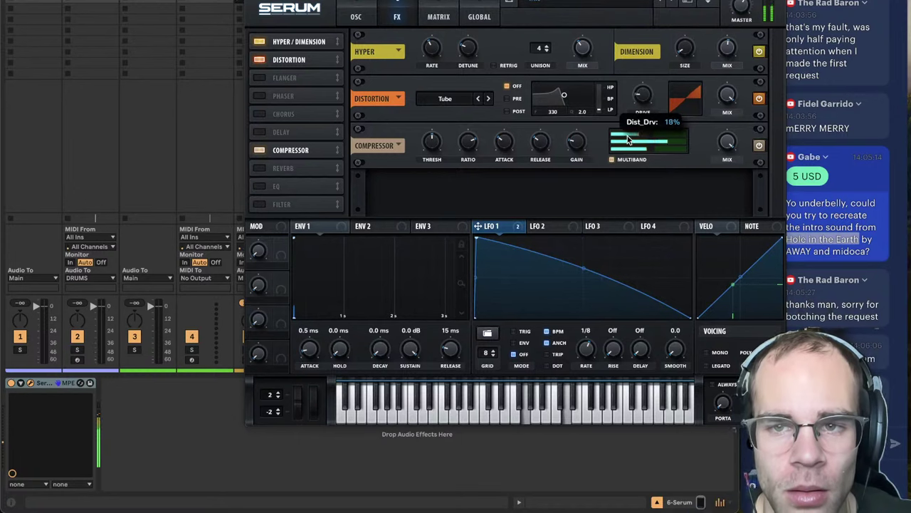
left_click_drag(642, 90, 641, 87)
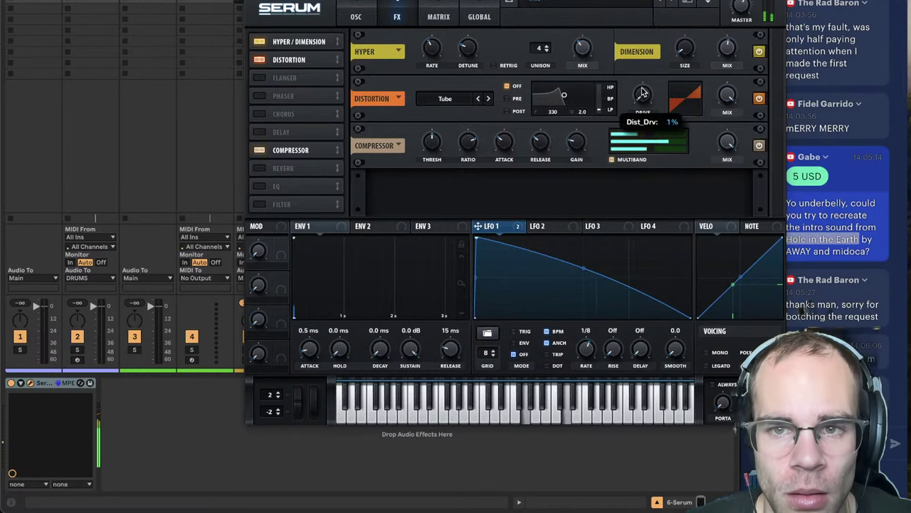
left_click(356, 16)
mouse_move(713, 158)
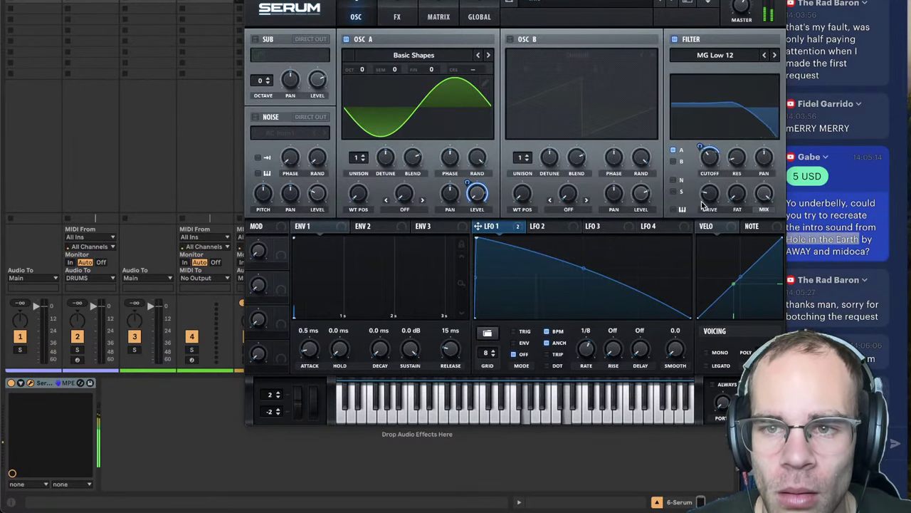
- Compare the sound with the distortion bypassed and enabled, and try a drive of 18%
left_click(396, 15)
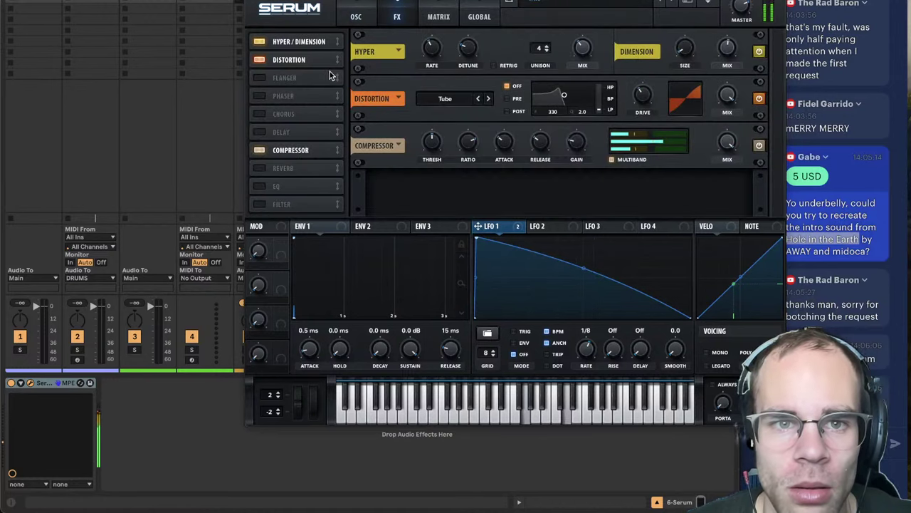
left_click(258, 60)
left_click(258, 60)
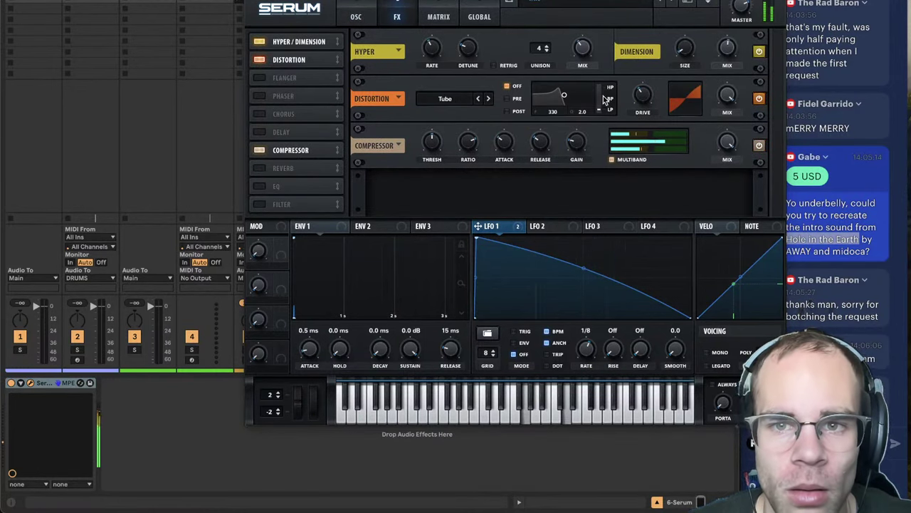
mouse_move(641, 122)
left_click_drag(635, 139, 643, 100)
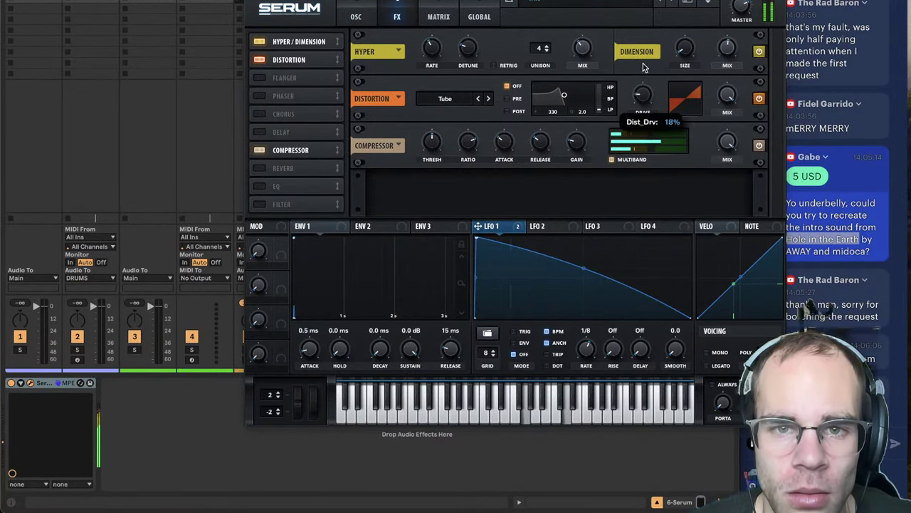
- Move the distortion to the end of the effects chain, raise its drive, and hide the Serum window
left_click_drag(284, 59, 299, 204)
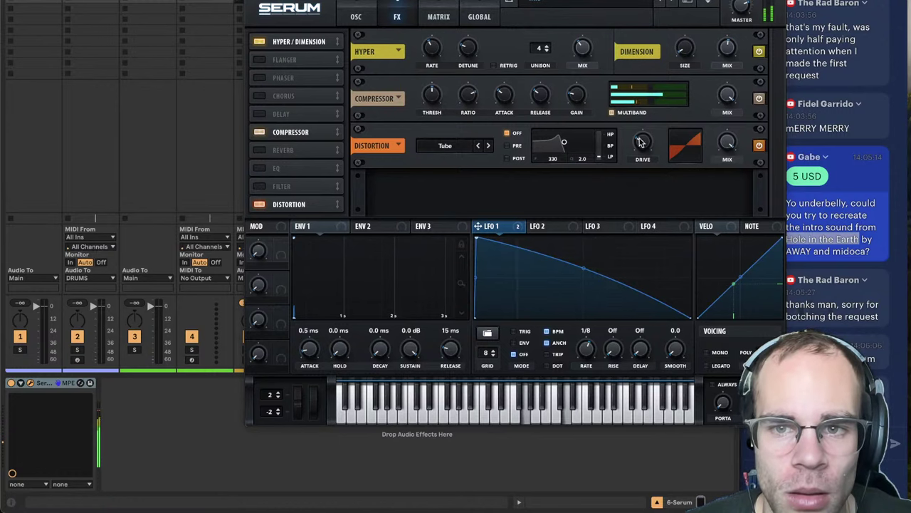
left_click_drag(641, 142, 648, 87)
key("alt+super+p")
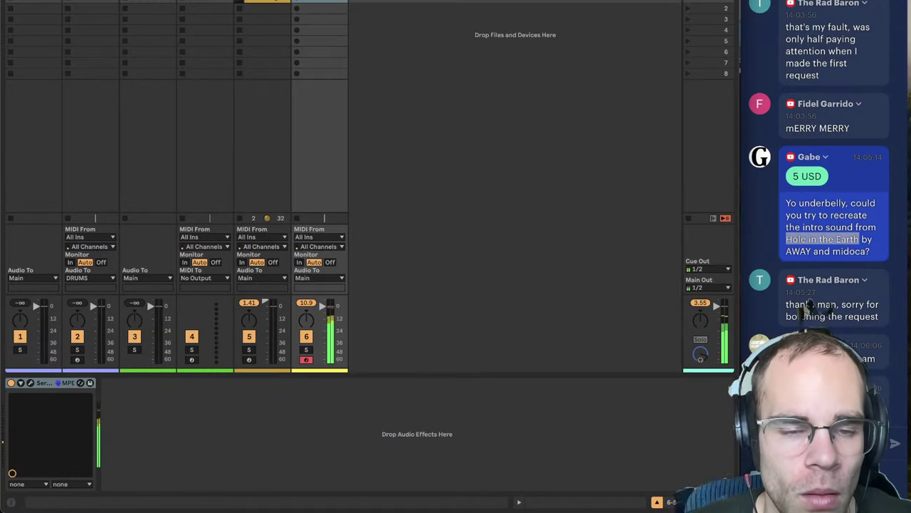
- Reopen Serum, give LFO 1 a short rise with a more outward-bulging fall, and reposition the plug-in window
left_click(30, 383)
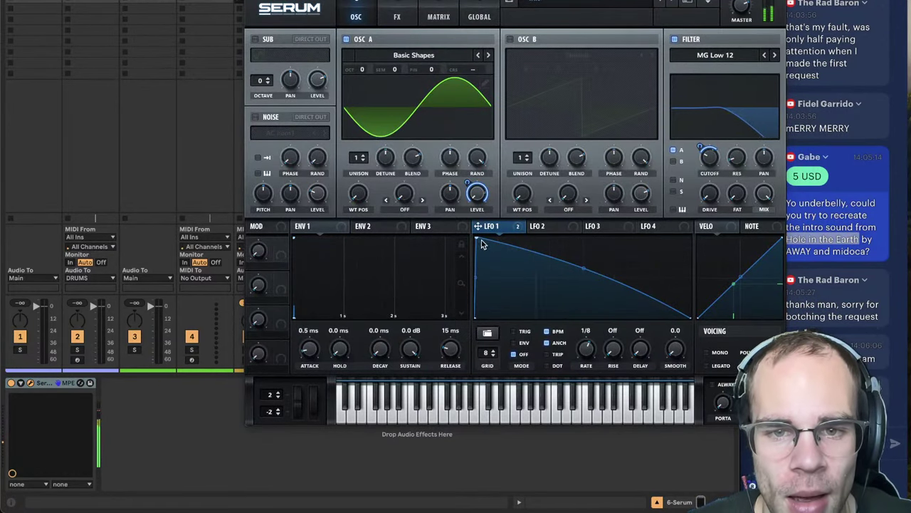
left_click_drag(584, 269, 584, 257)
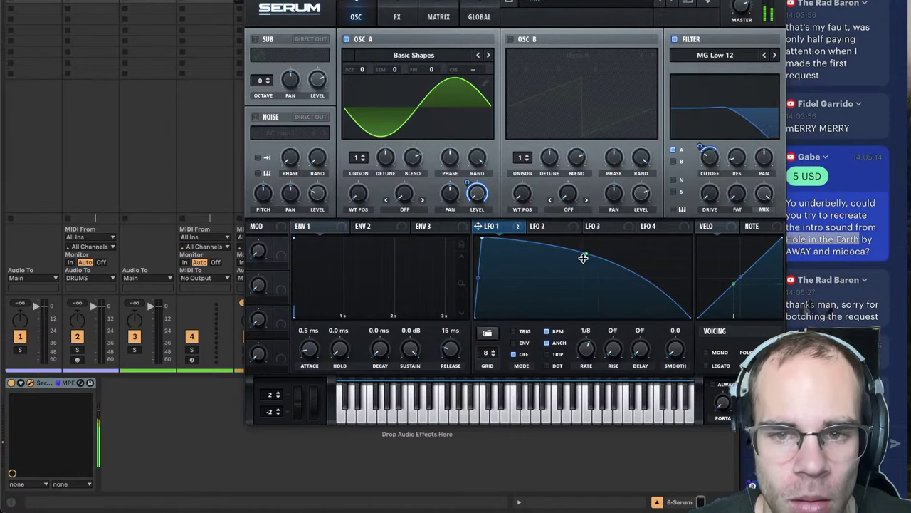
left_click_drag(416, 5, 380, 0)
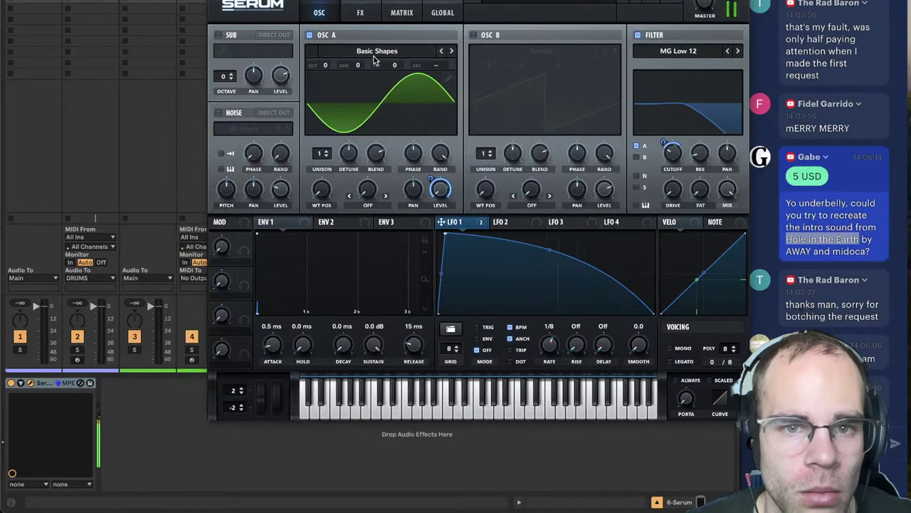
- Raise the Dimension mix, adjust its size to about 19%, and try Hyper mix amounts up to 100%
left_click(360, 13)
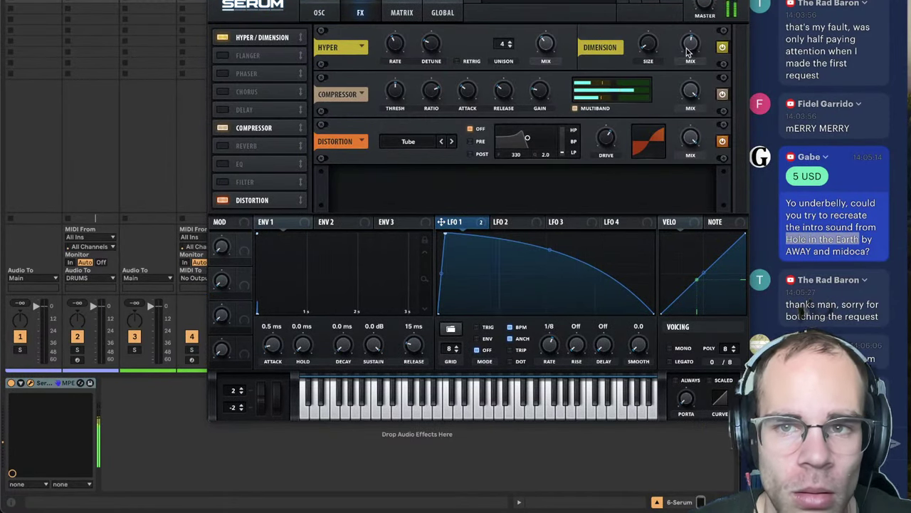
left_click_drag(647, 64, 646, 41)
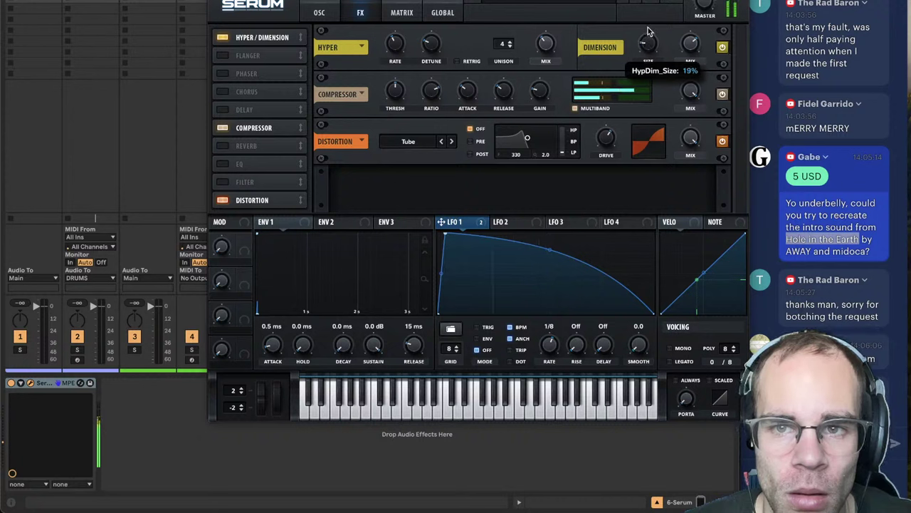
left_click_drag(555, 35, 555, 6)
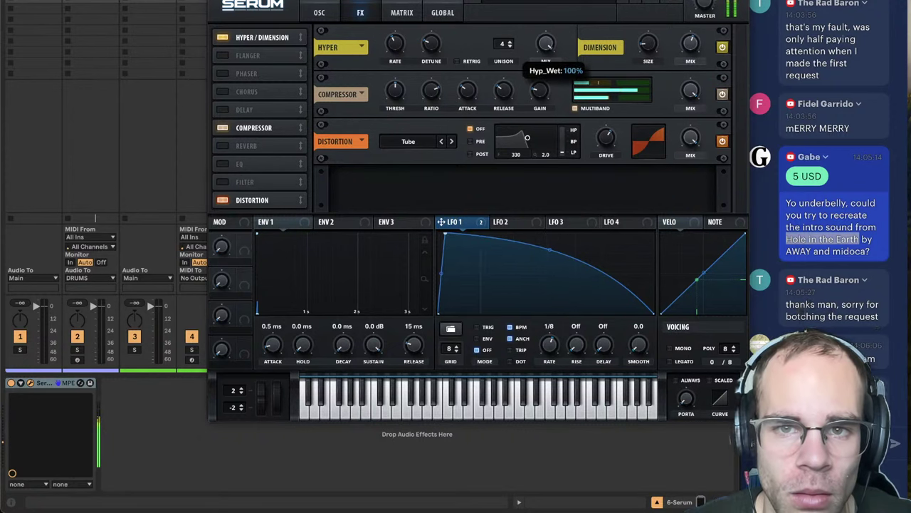
- Try the flanger and then the phaser in the effects chain, testing each at full mix
left_click(223, 56)
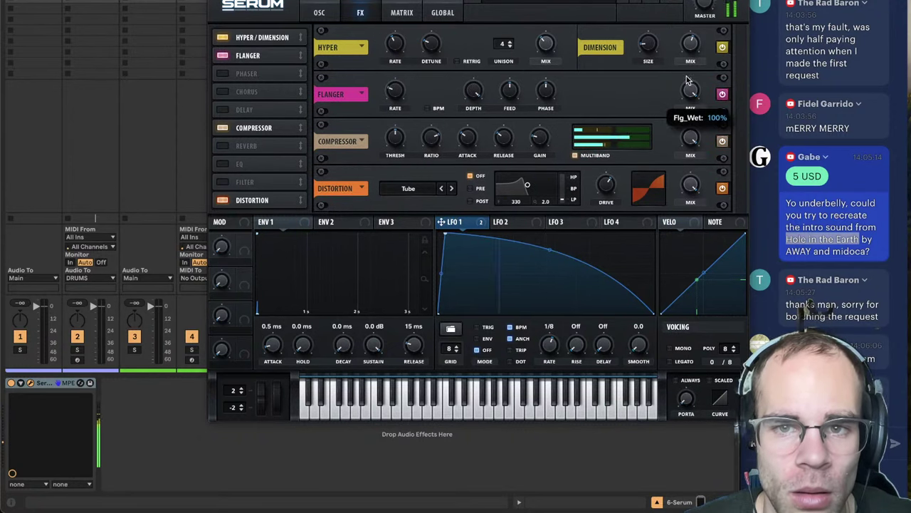
left_click(246, 71)
left_click(247, 56)
left_click_drag(694, 91, 694, 75)
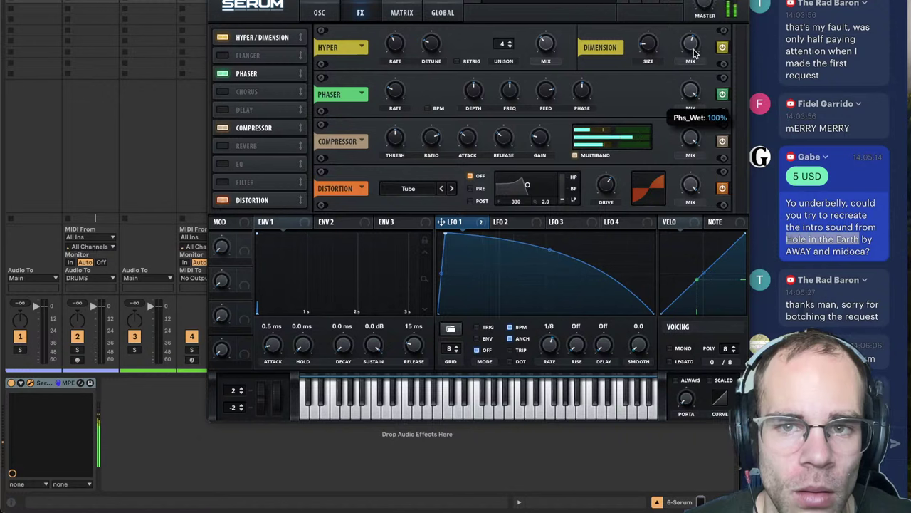
- Replace the phaser with a chorus, compare it bypassed and enabled, and raise its low-pass filter
left_click(223, 91)
left_click(223, 73)
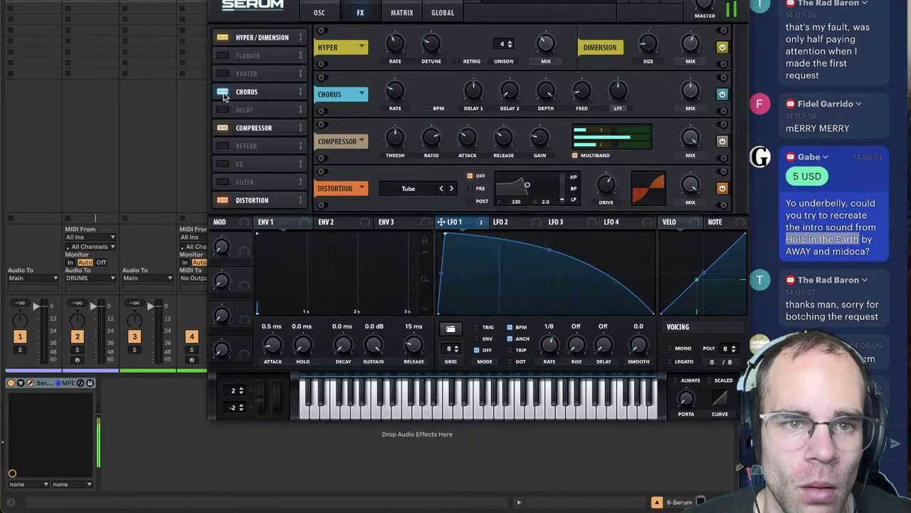
left_click(223, 92)
left_click(223, 91)
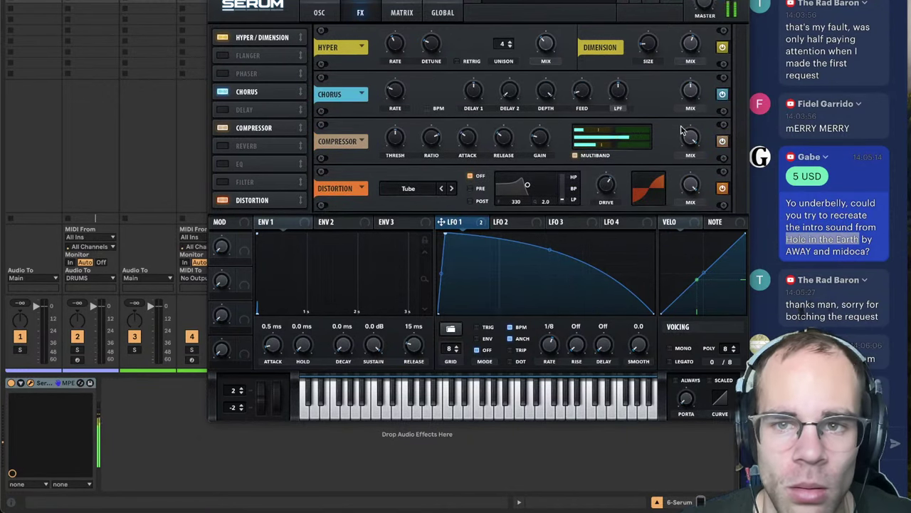
mouse_move(619, 89)
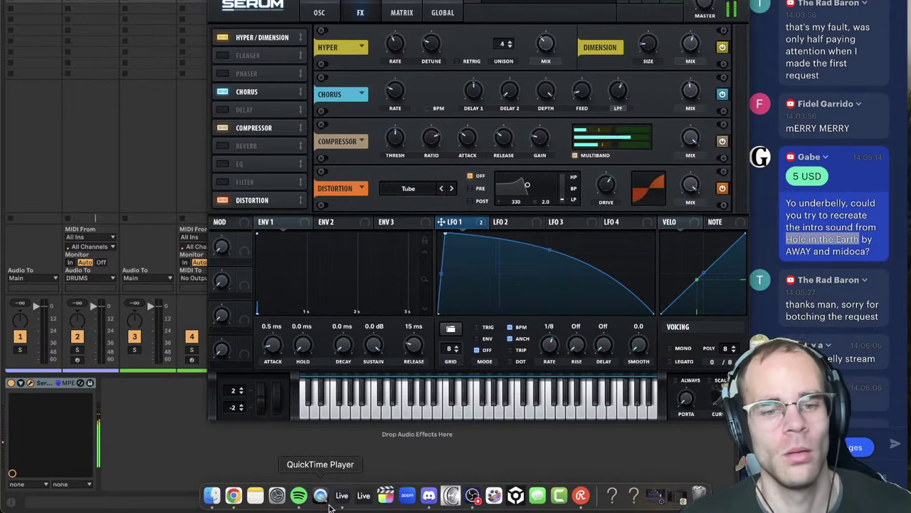
- Switch to Spotify, play the intro of Hole in the Earth by AWAY and Midoca as a reference, and return to Live
left_click(299, 498)
left_click(343, 479)
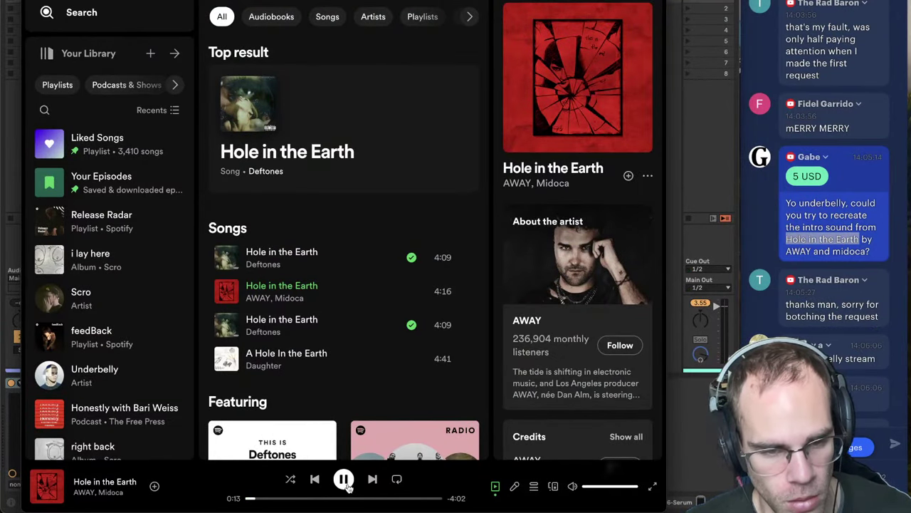
left_click(343, 482)
left_click(713, 444)
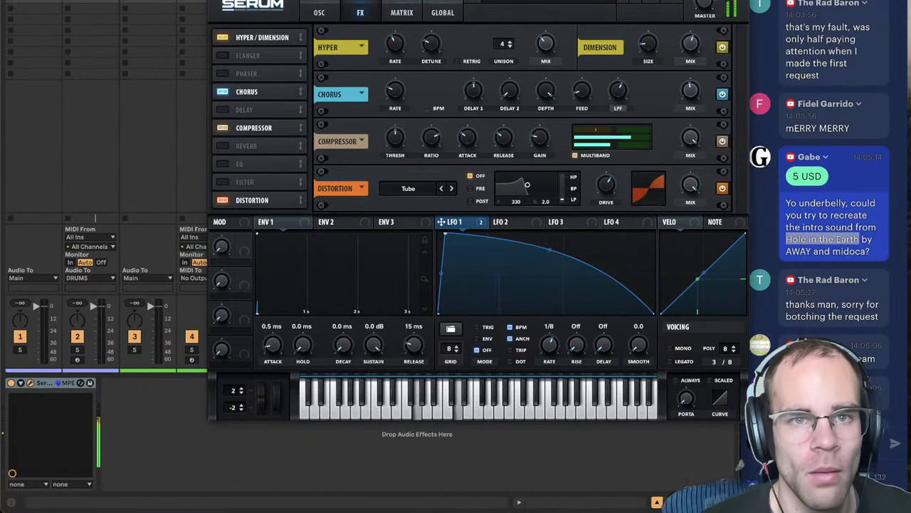
- Move oscillator A's Basic Shapes wavetable position to a triangle wave and switch the Serum filter to MG Low 24
left_click(319, 13)
left_click(377, 51)
left_click(384, 51)
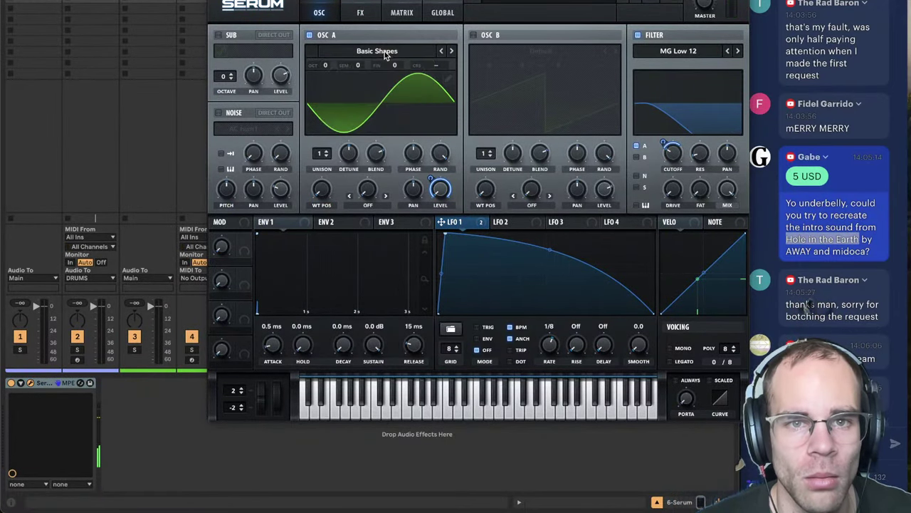
left_click(385, 51)
left_click(383, 29)
mouse_move(319, 189)
left_mouse_down()
mouse_move(318, 162)
mouse_move(319, 171)
left_mouse_up()
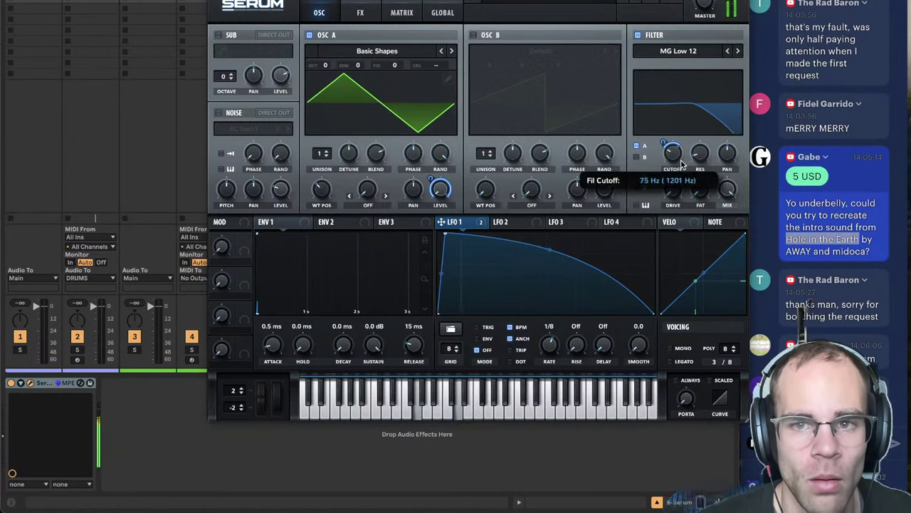
left_click(738, 52)
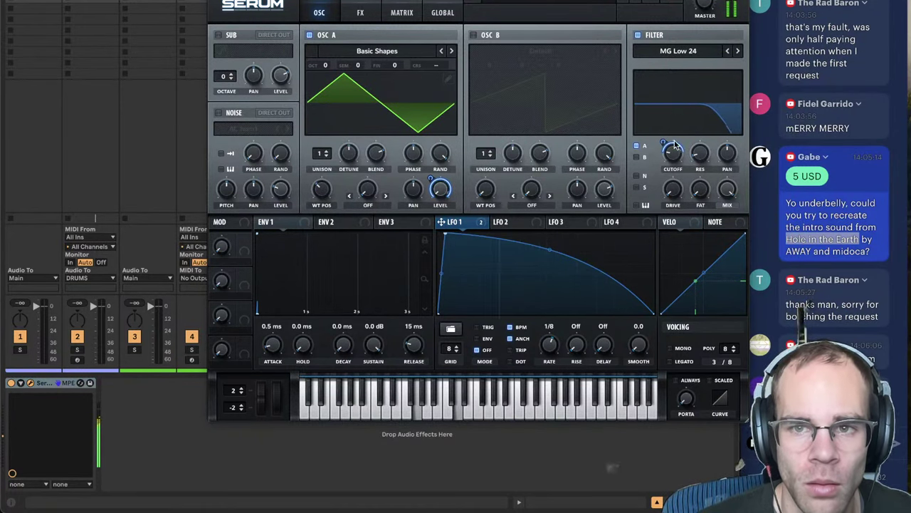
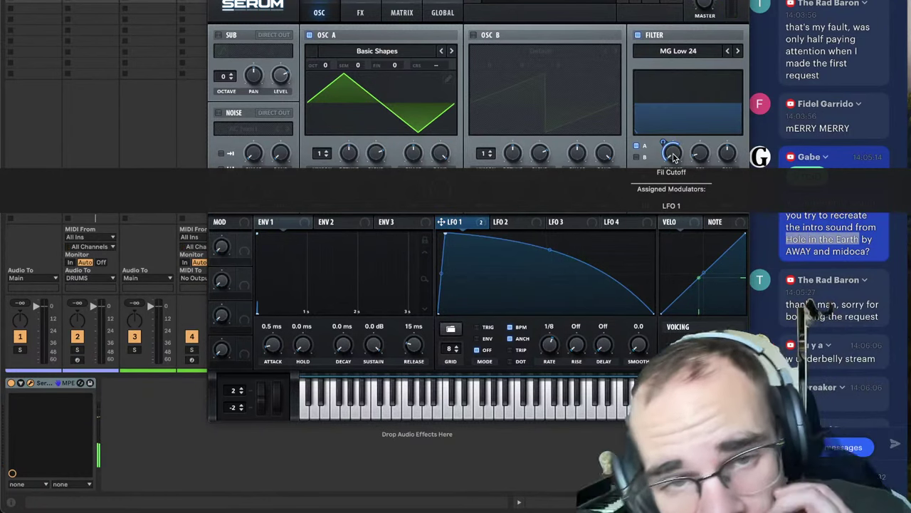
- Close Serum, copy the Clav Bright clip from track 5 onto the Serum track, and open the copy for note editing
left_click_drag(570, 0, 487, 0)
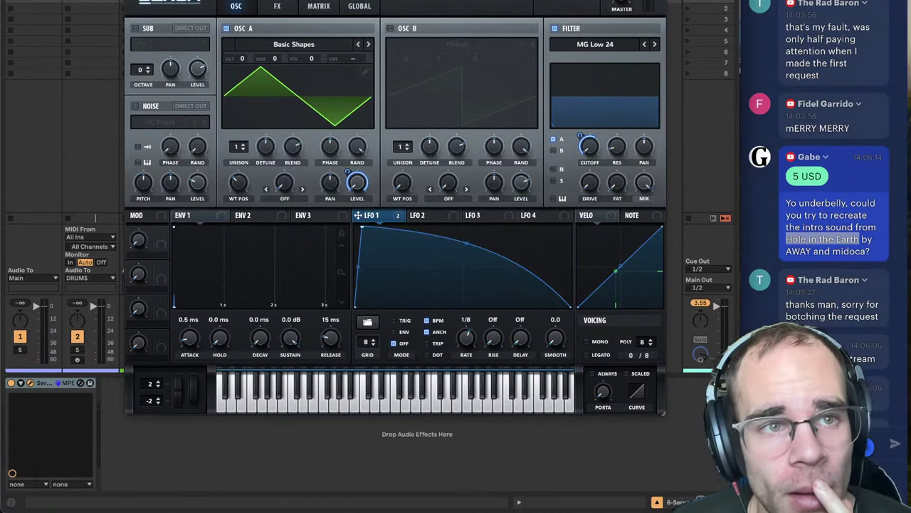
key("super+w")
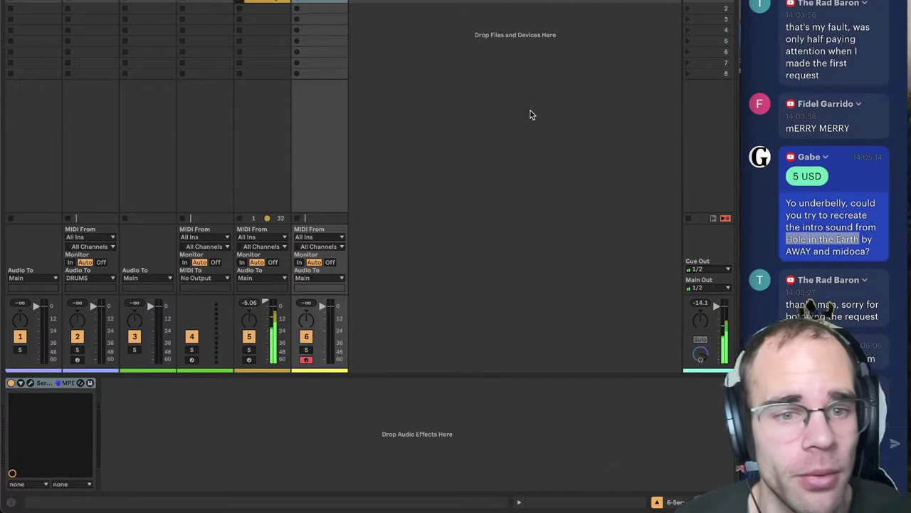
left_click(529, 111)
left_click(265, 0)
left_click(320, 1)
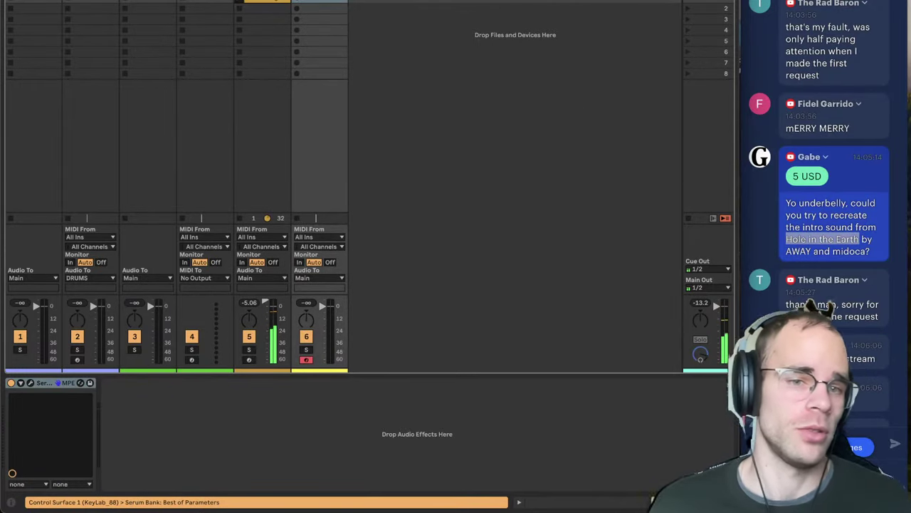
left_click_drag(280, 1, 324, 2)
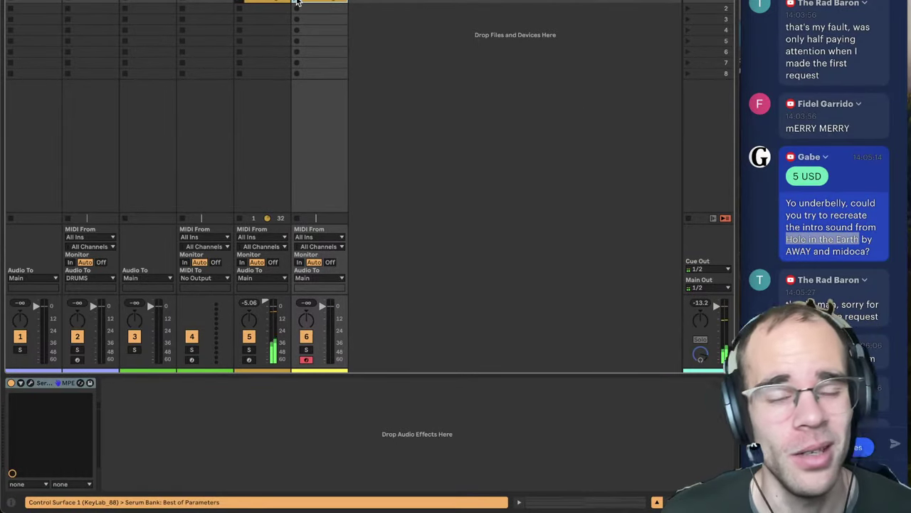
double_click(311, 2)
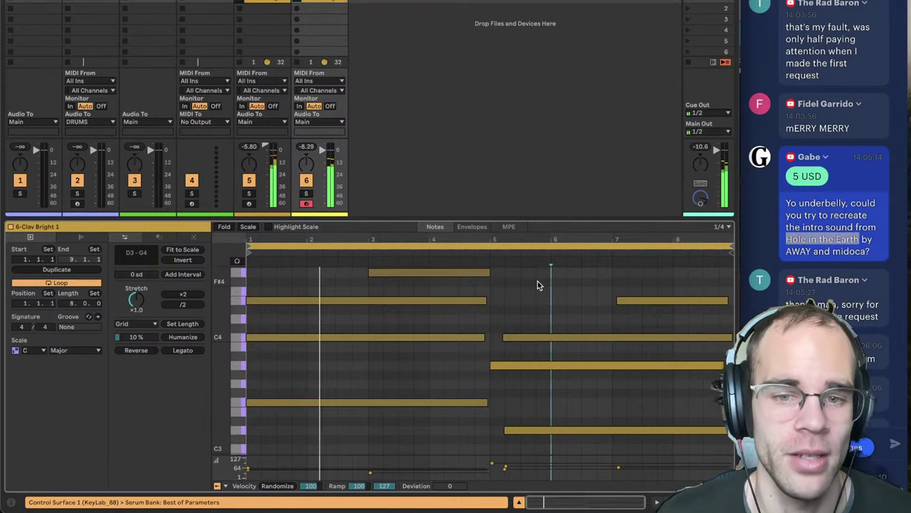
- Raise the Serum track's volume to 4.0 dB and transpose all notes in its clip down one octave
left_click(539, 422)
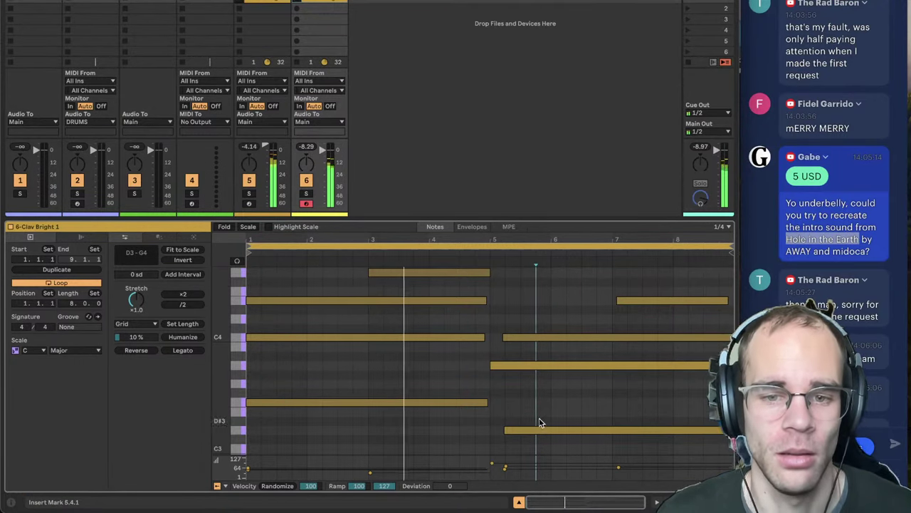
key("shift+Tab")
left_click_drag(329, 316, 329, 313)
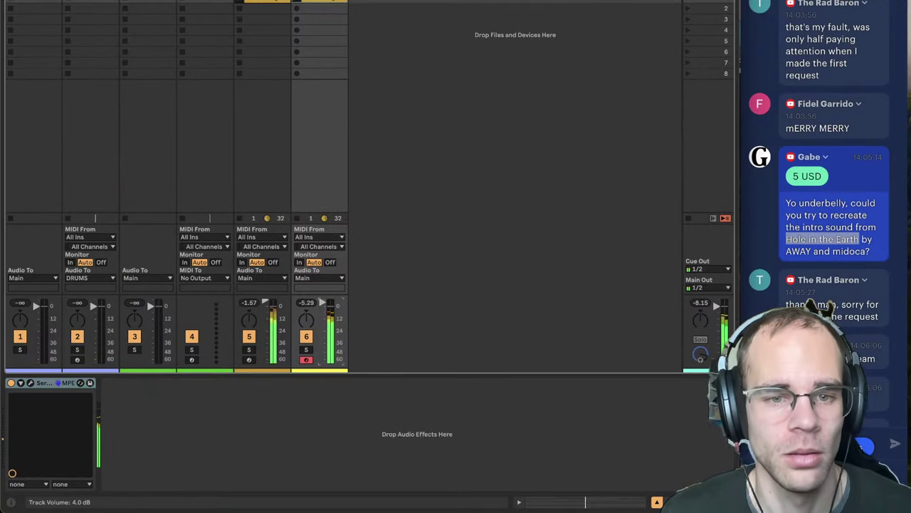
key("shift+Tab")
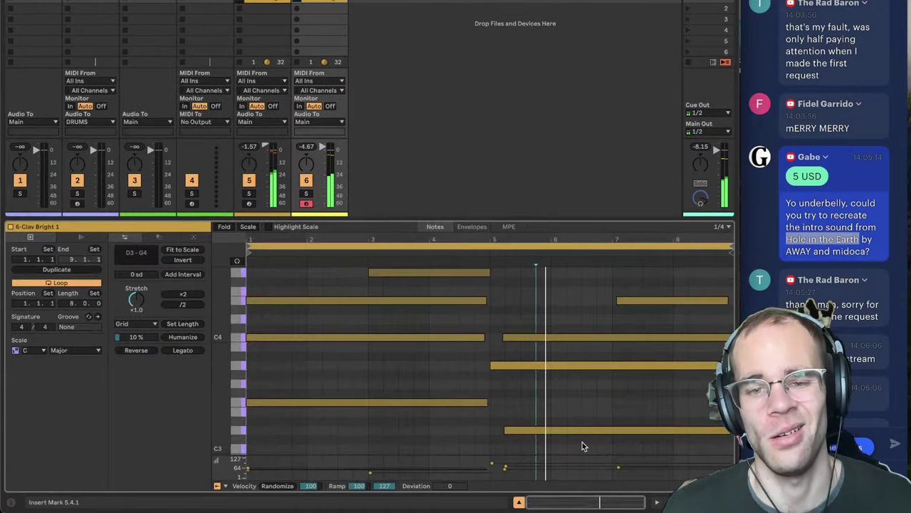
key("ctrl+a")
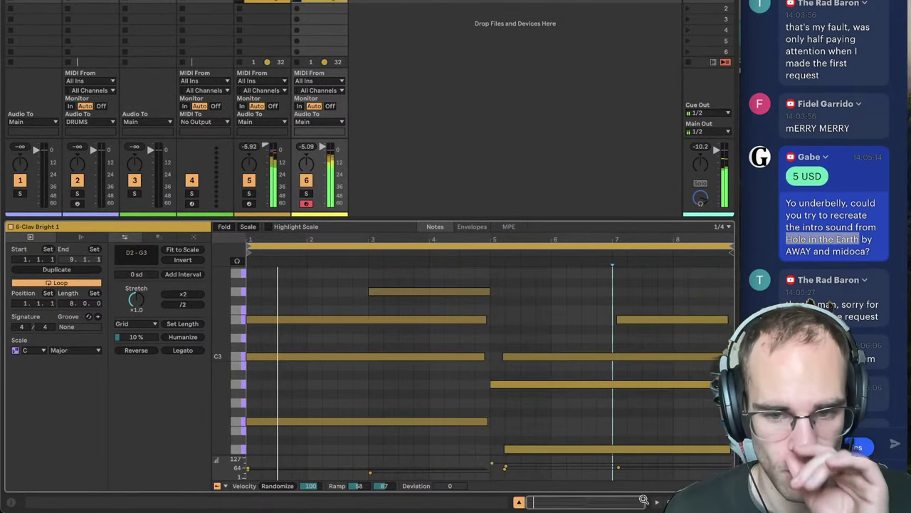
key("shift+Tab")
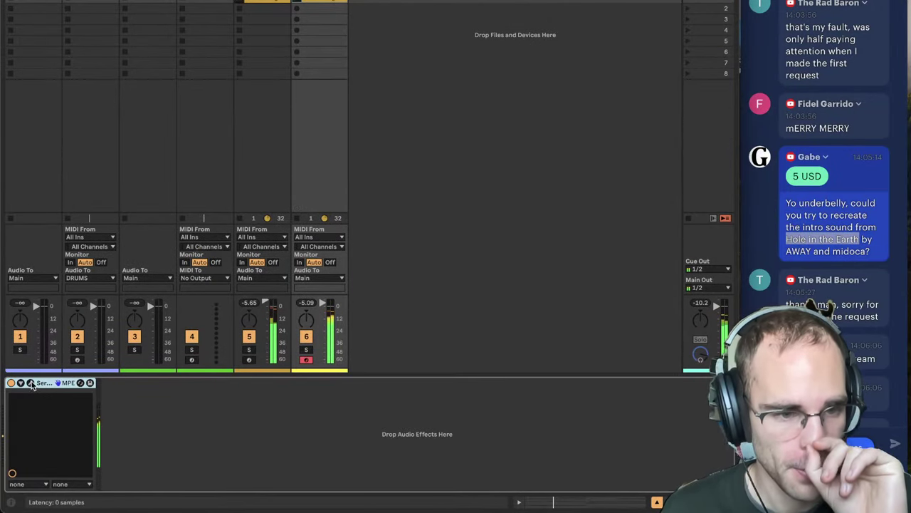
- Check the Serum patch during playback, close it, and raise the Serum track's volume further
left_click(30, 384)
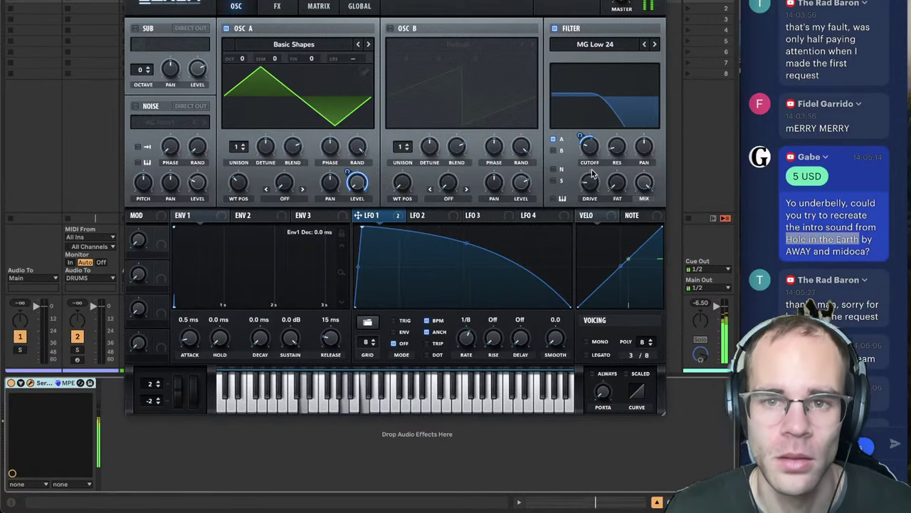
left_click(133, 1)
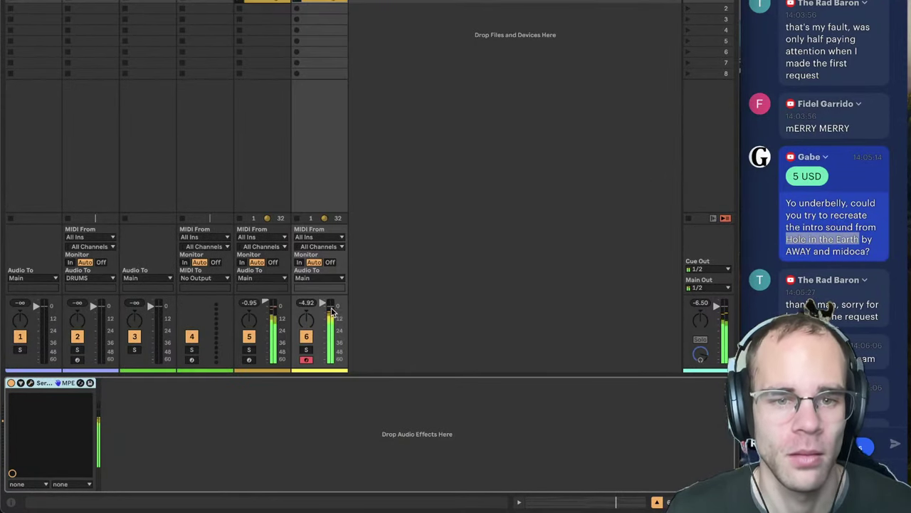
left_click_drag(331, 311, 326, 288)
- Set the Clav Bright string decay on track 5 to 41% and fine-tune the Serum track's volume
left_click(262, 1)
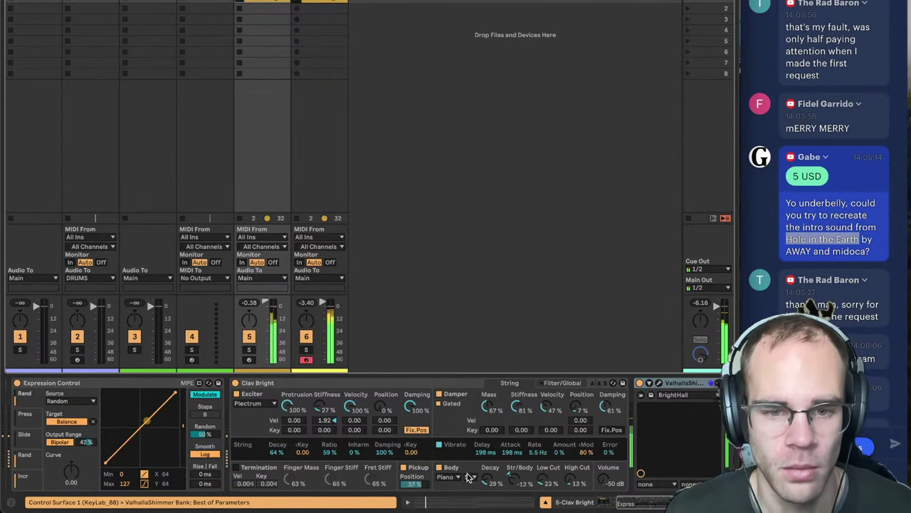
left_click(639, 383)
left_click_drag(277, 453, 276, 459)
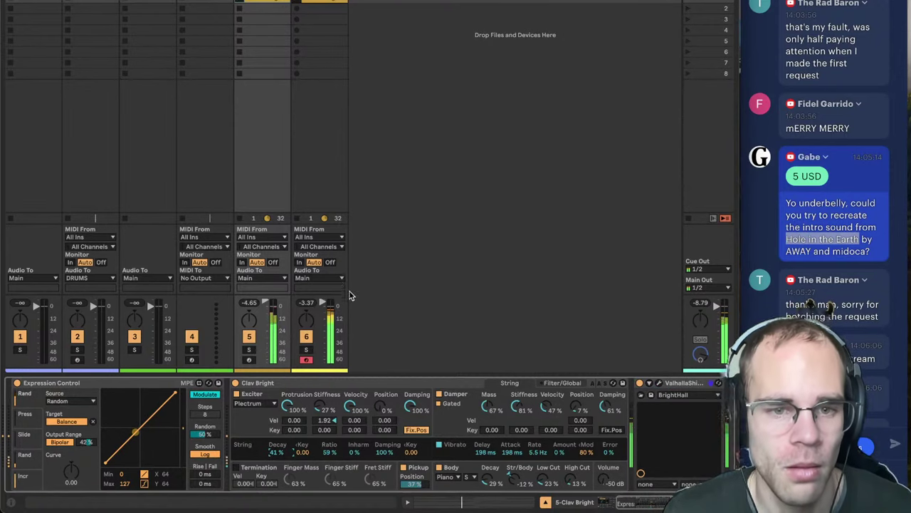
left_click_drag(322, 302, 322, 301)
left_click(299, 44)
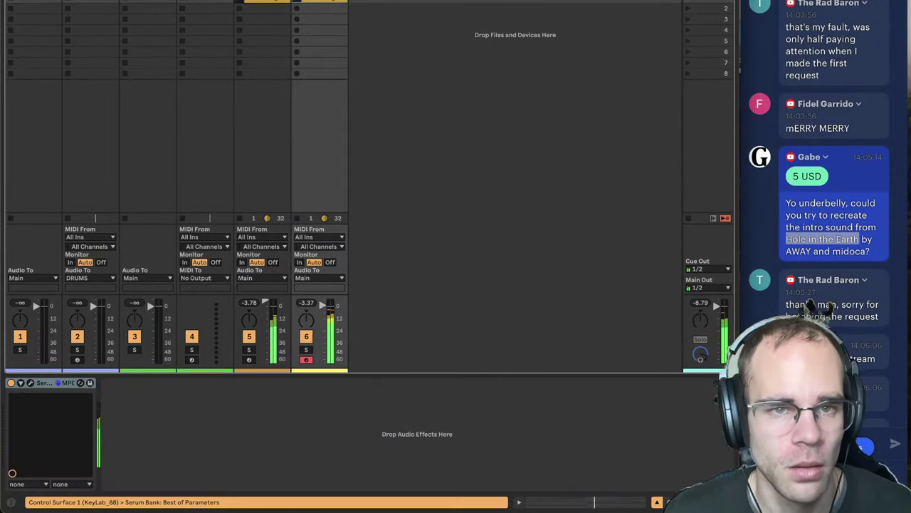
- Reopen Serum to review oscillator A's octave setting and the effects chain during playback, and close the plug-in
key("super+alt+p")
mouse_move(249, 61)
left_mouse_down()
mouse_move(251, 27)
mouse_move(252, 64)
left_mouse_up()
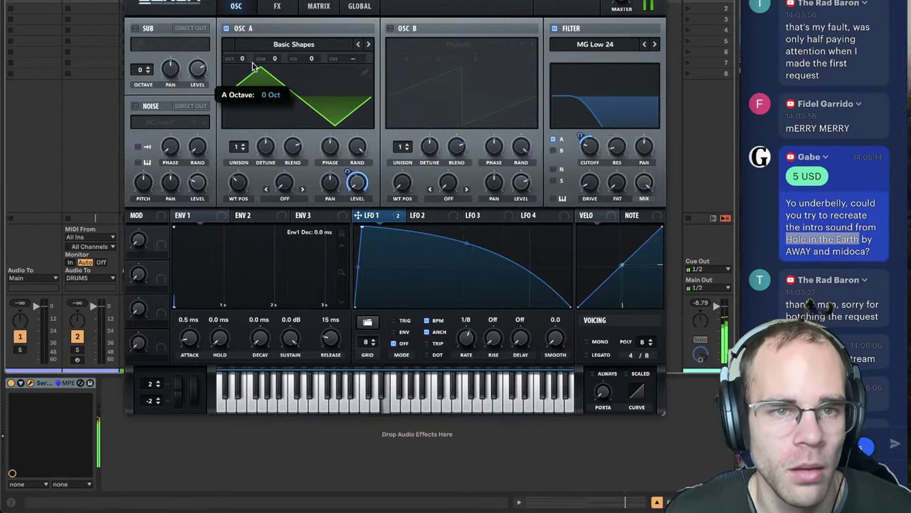
left_click(277, 5)
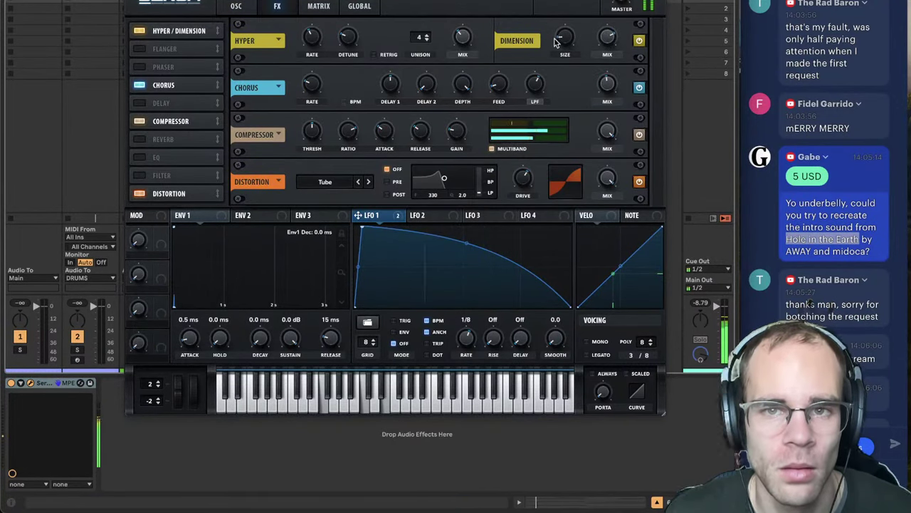
key("super+w")
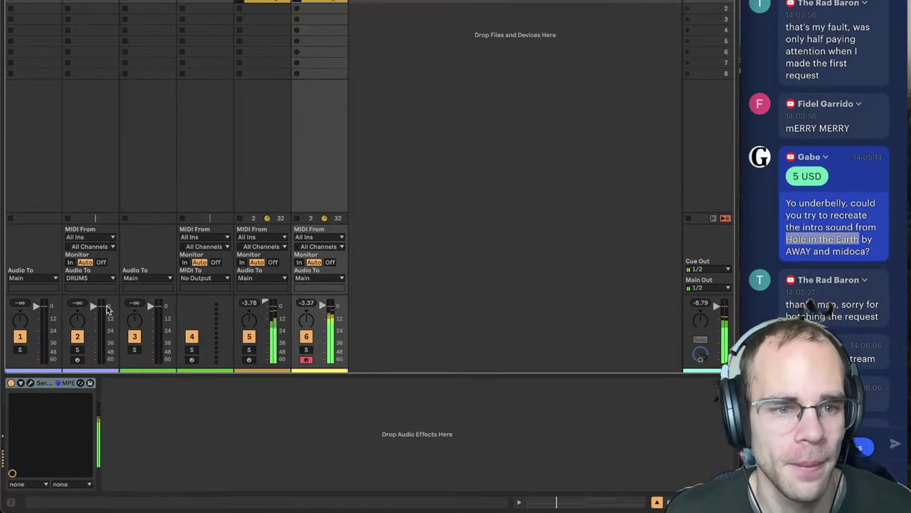
left_click(30, 383)
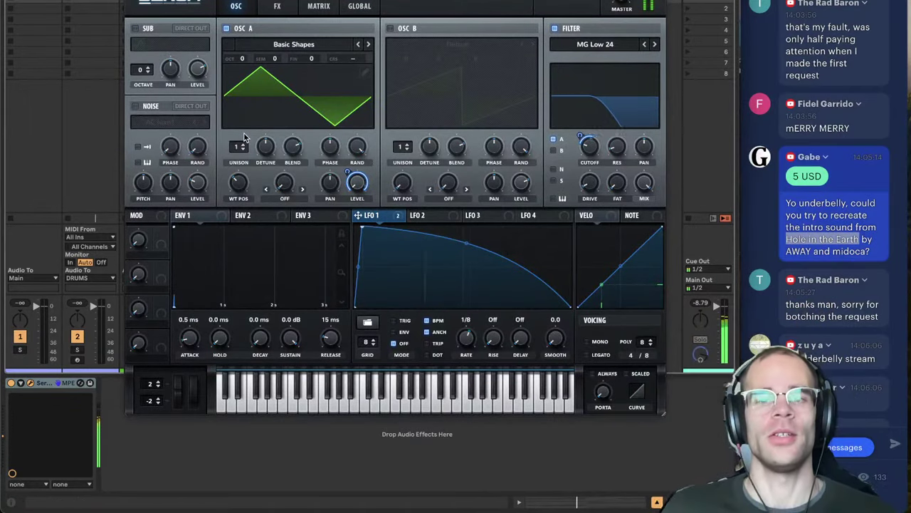
left_click_drag(664, 413, 663, 411)
key("super+w")
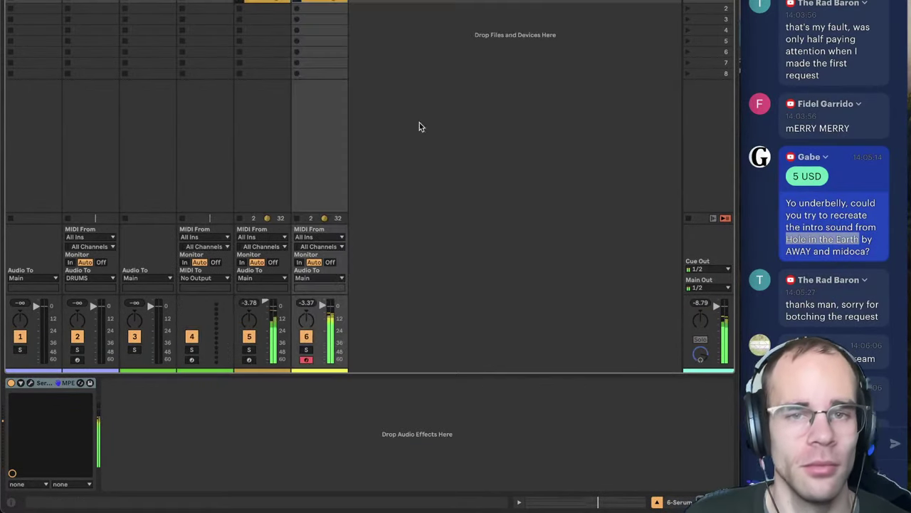
- Delete the Sonarworks Reference 4 device from the Main track
left_click(701, 107)
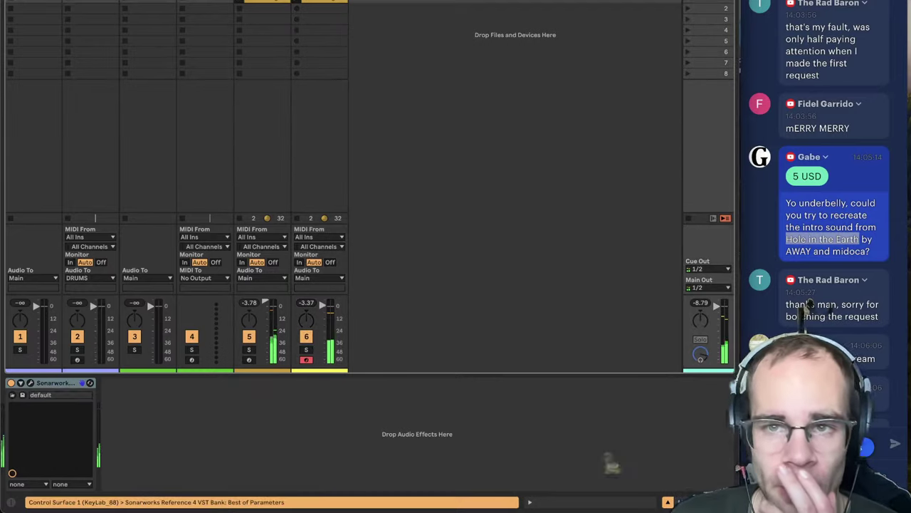
left_click(44, 383)
key("Delete")
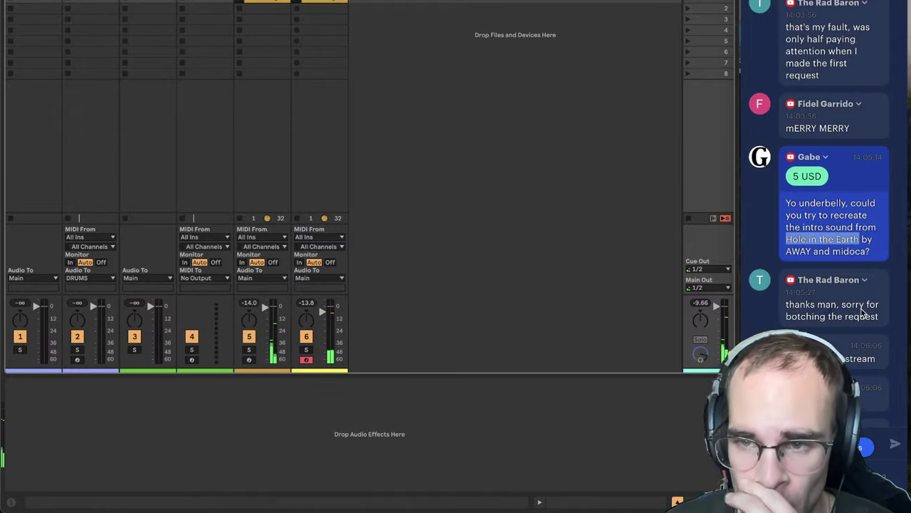
- Look through the stream chat from the oldest to the newest messages to find the next paid sound request
scroll(860, 311, "down", 6)
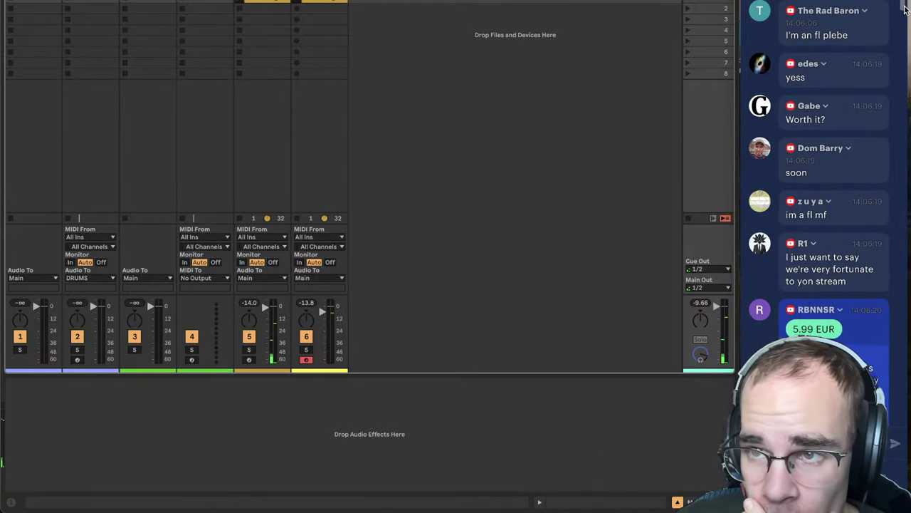
left_click_drag(905, 9, 904, 417)
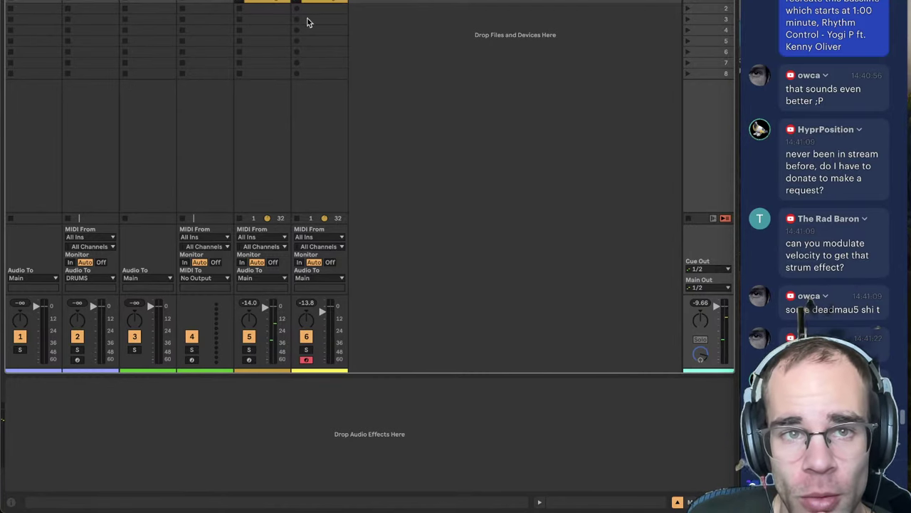
scroll(828, 95, "up", 1)
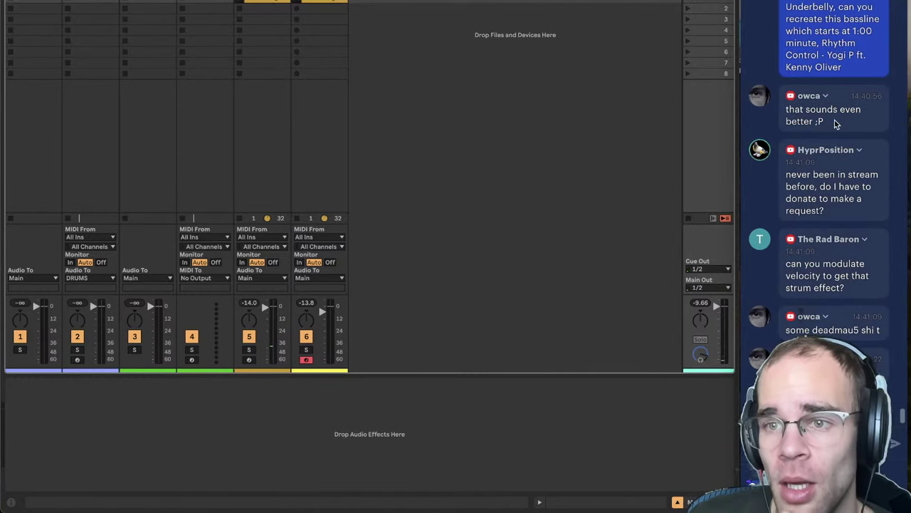
scroll(837, 123, "down", 3)
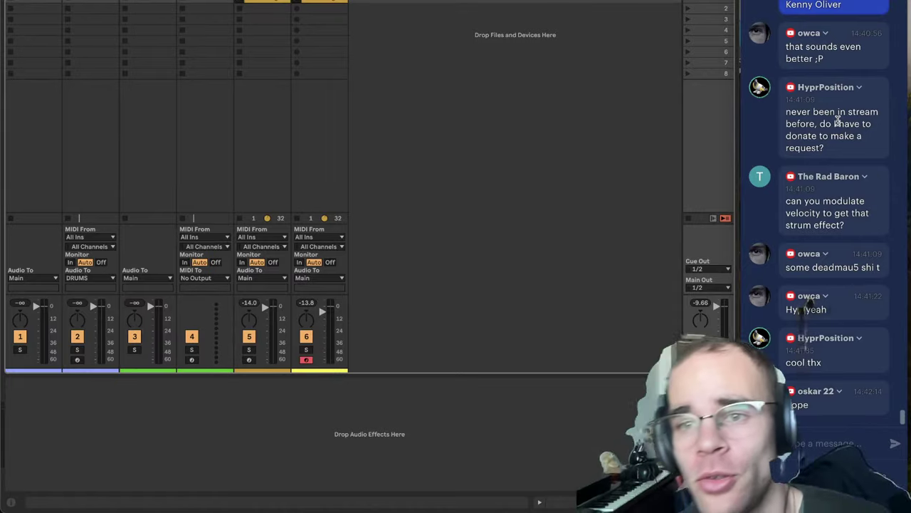
scroll(839, 120, "up", 6)
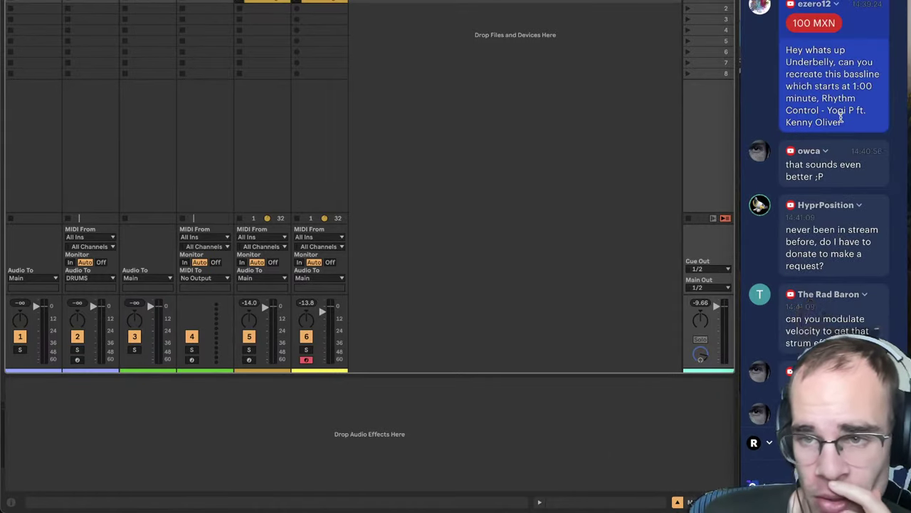
scroll(839, 118, "up", 6)
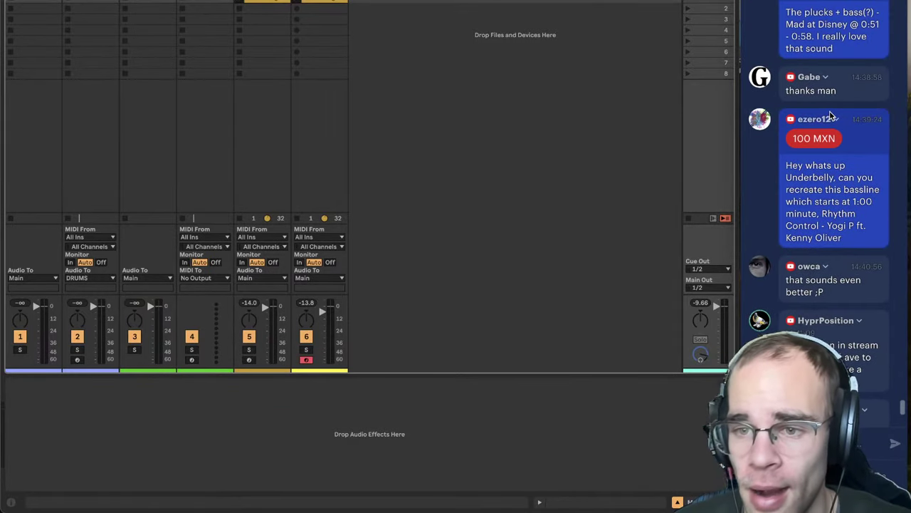
scroll(831, 116, "up", 1)
scroll(830, 112, "up", 20)
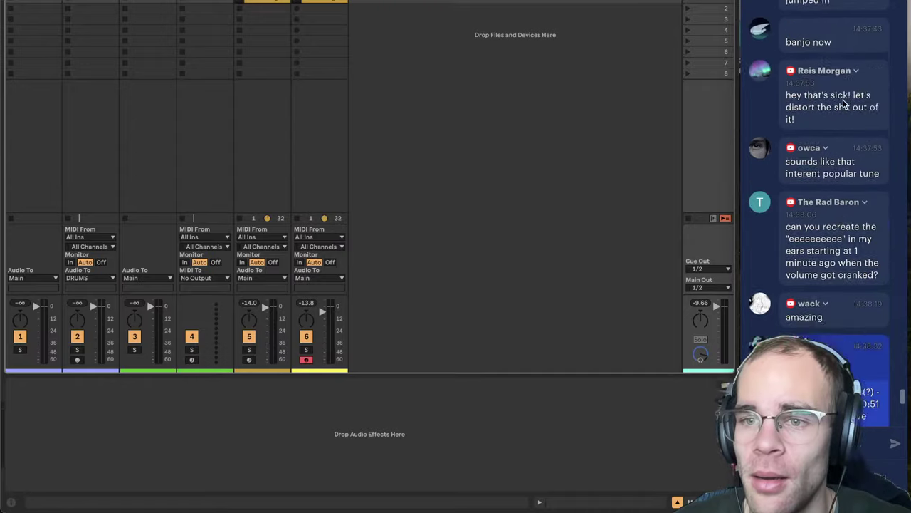
scroll(846, 102, "up", 20)
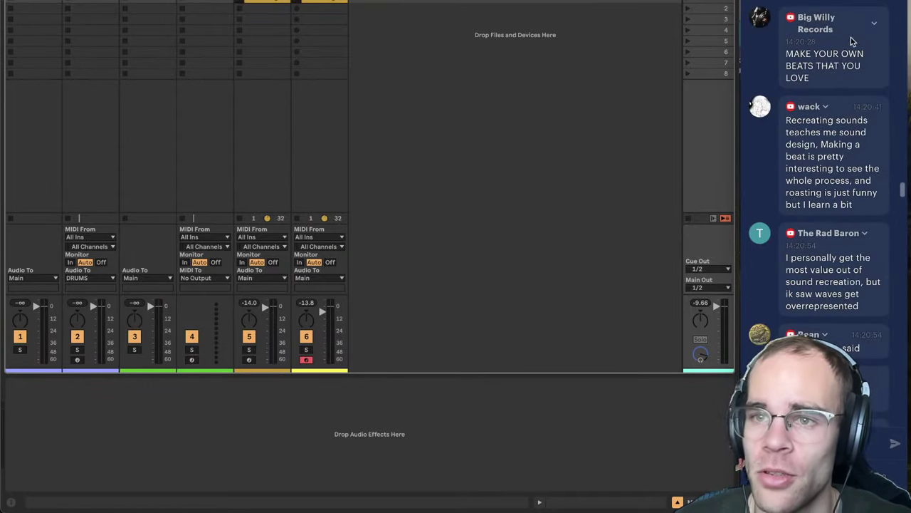
scroll(830, 108, "up", 15)
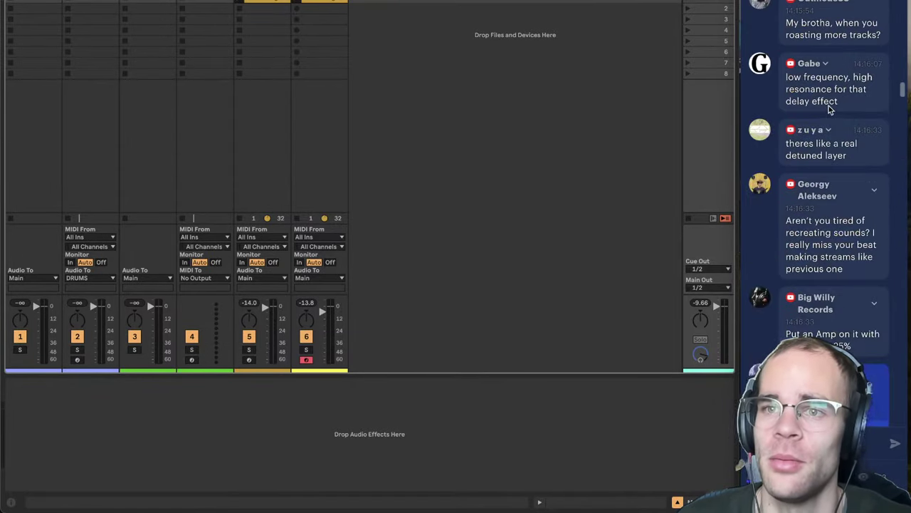
scroll(837, 124, "up", 15)
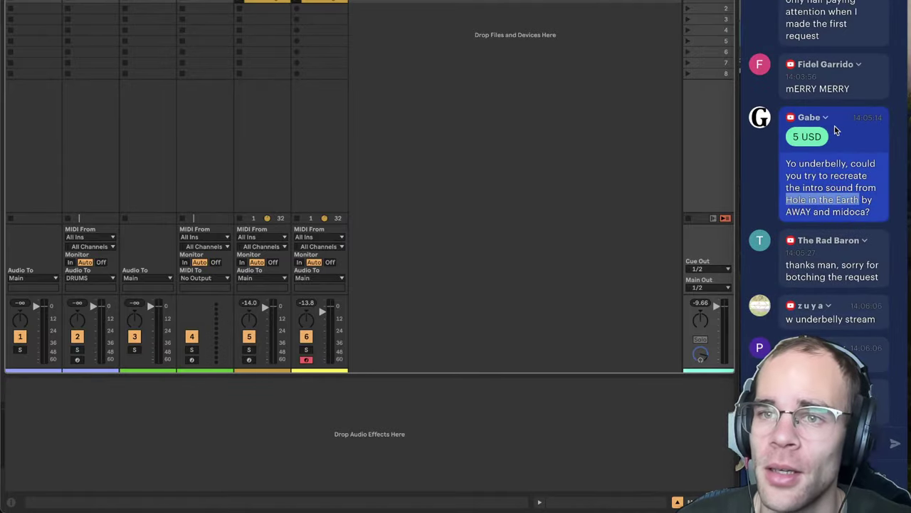
scroll(837, 121, "down", 10)
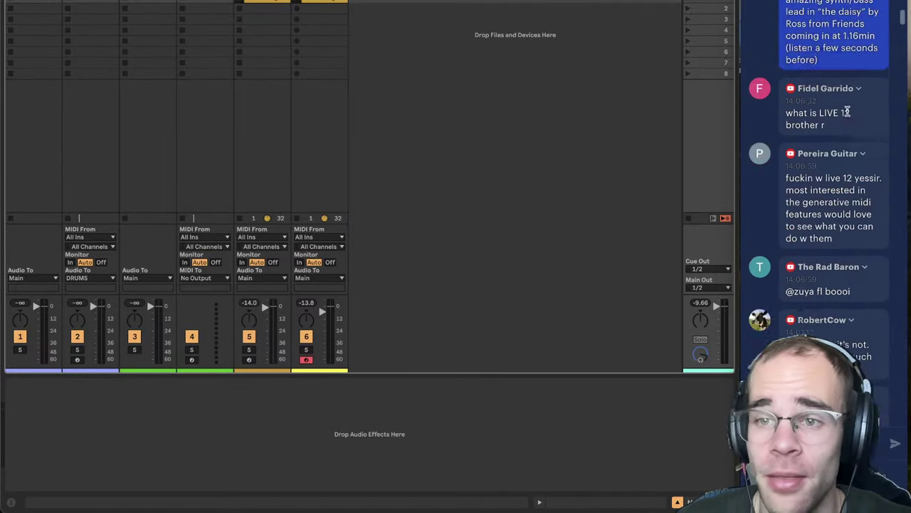
scroll(849, 114, "up", 3)
scroll(850, 117, "up", 3)
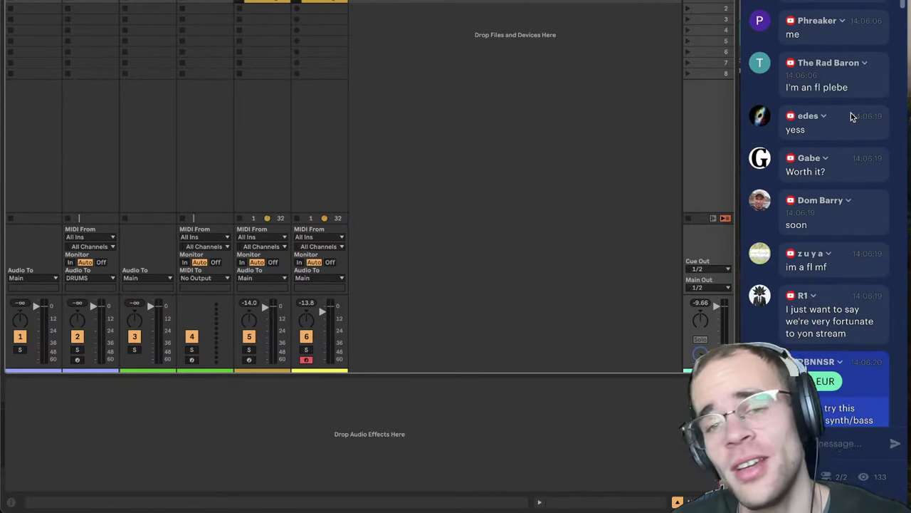
scroll(851, 119, "down", 3)
scroll(819, 181, "down", 3)
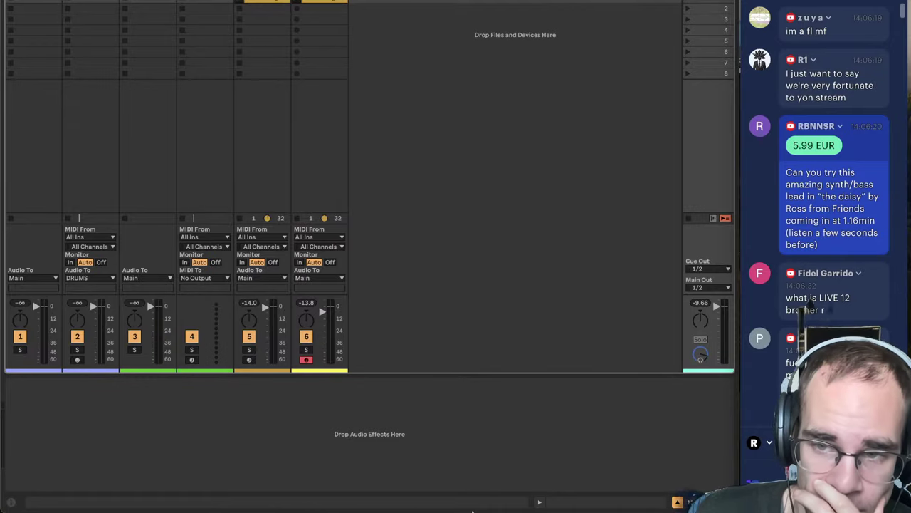
- Switch to Spotify, search for "the daisy" and start playing The Daisy by Ross from Friends
left_click(300, 499)
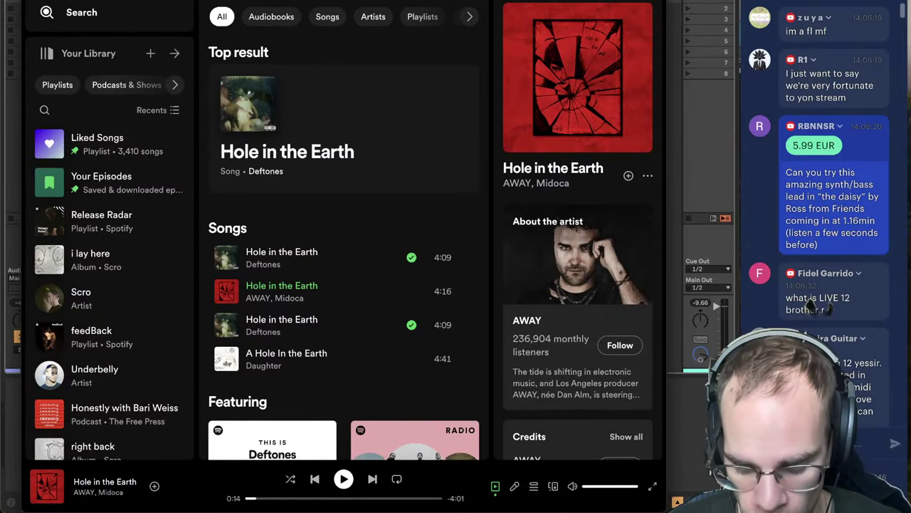
type("the daisy")
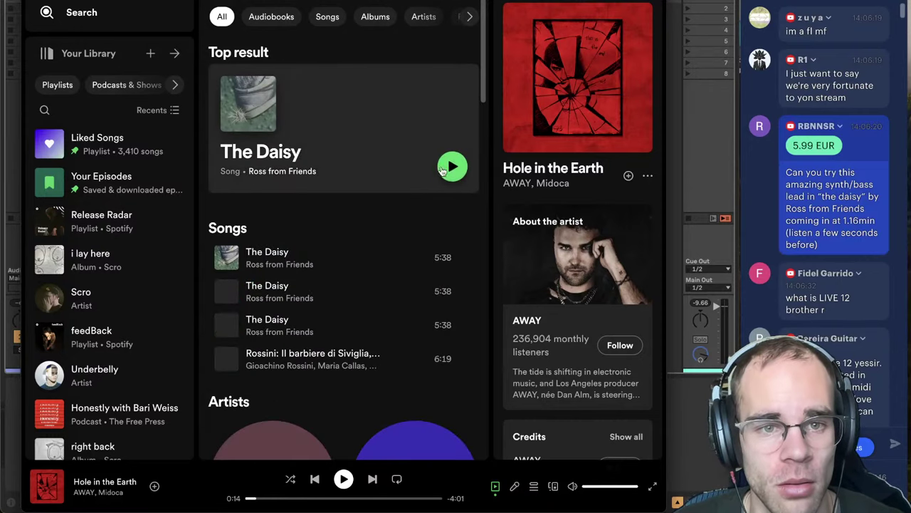
left_click(452, 166)
- Listen to the synth/bass lead in The Daisy from around 1:16 and pause the song
left_click_drag(313, 499, 287, 504)
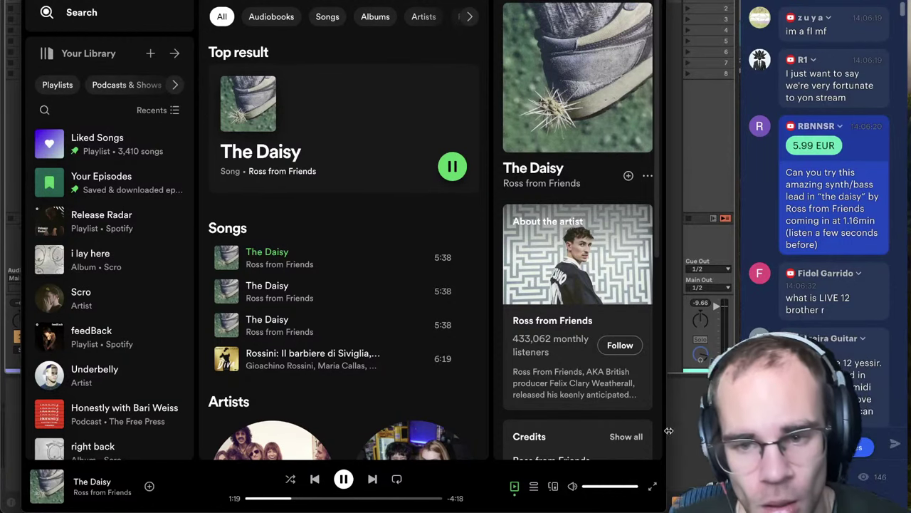
key("super+Tab")
left_click(299, 494)
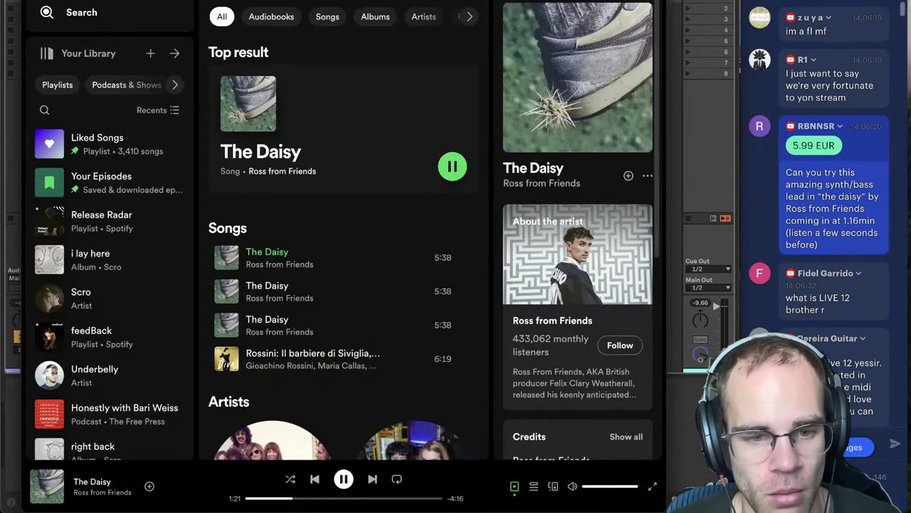
key("space")
- Switch back to Ableton Live, add a new MIDI track and load the Drift instrument onto it
key("super+Tab")
key("super+shift+t")
key("super+f")
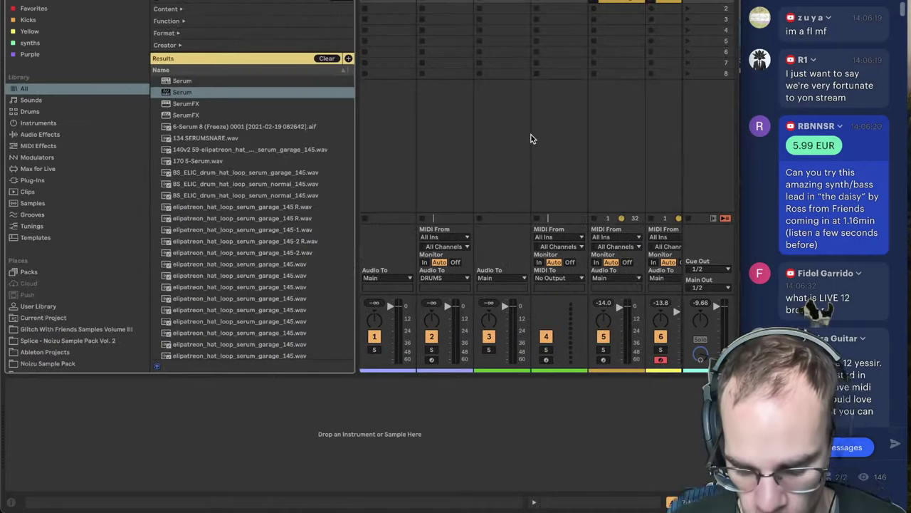
type("drift")
key("Down")
key("Return")
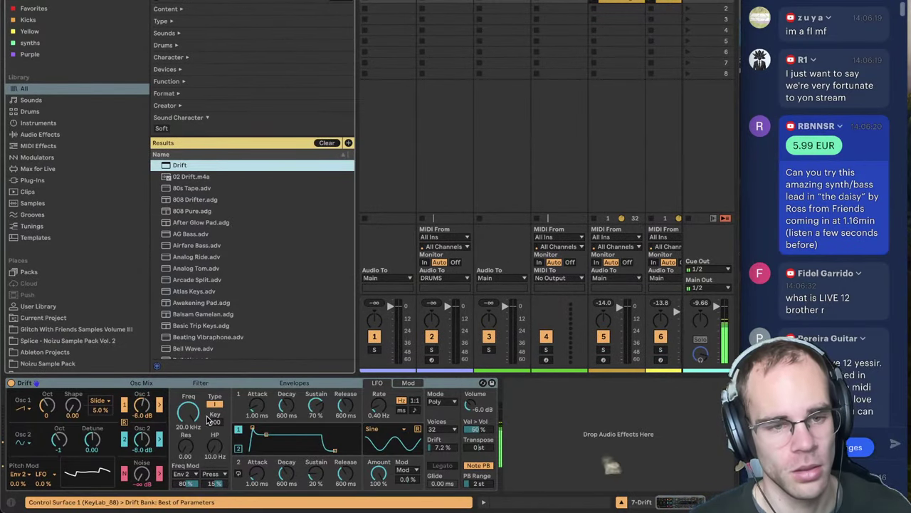
- Audition Drift's oscillators separately, leaving oscillator 1 switched off and oscillator 2 switched on
left_click(125, 439)
left_click(125, 405)
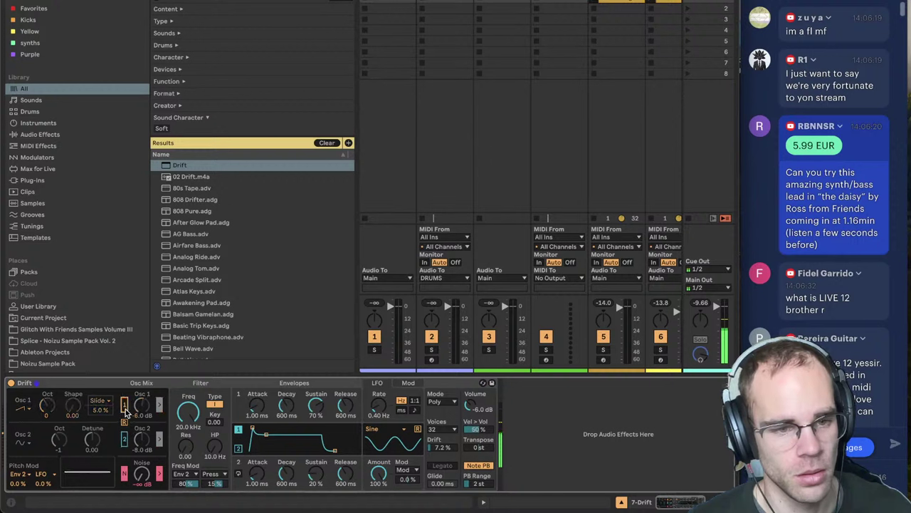
left_click(126, 440)
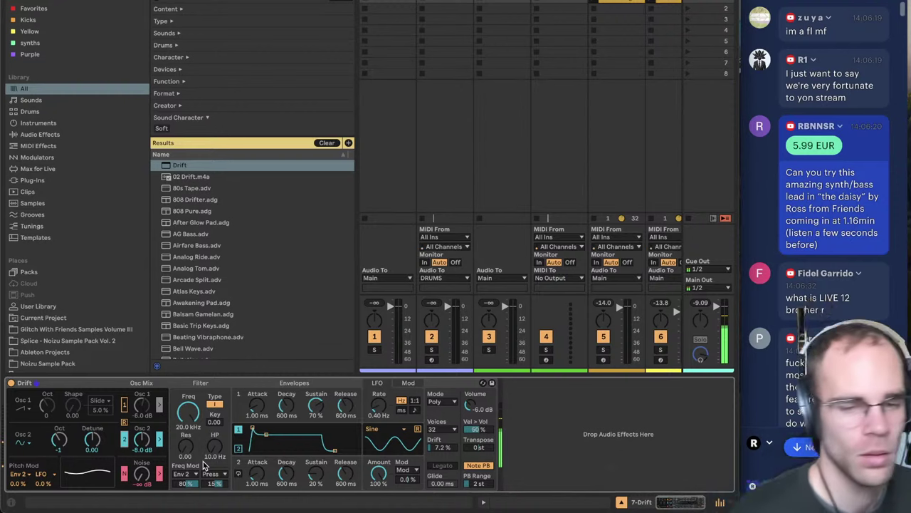
- Set Drift's voice mode to Stereo and raise the drift amount to about 41%
left_click(440, 402)
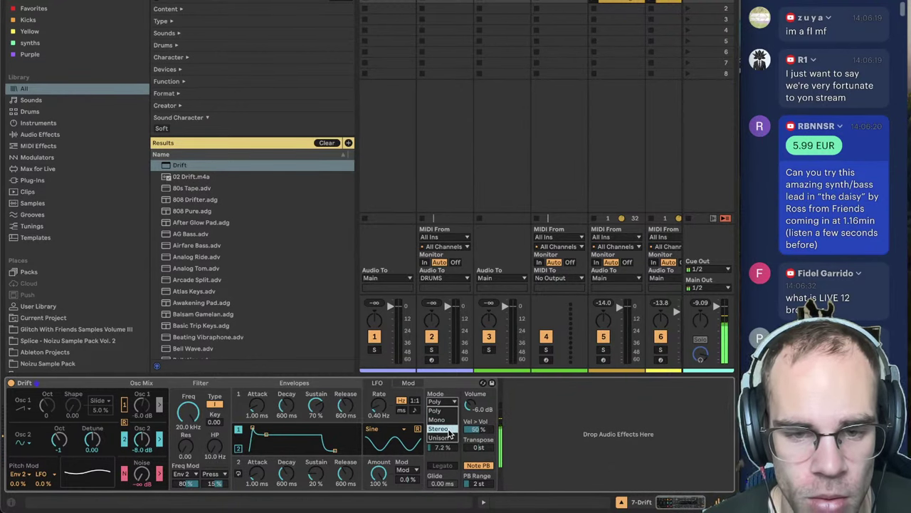
left_click(448, 428)
mouse_move(441, 448)
left_mouse_down()
mouse_move(441, 431)
mouse_move(442, 453)
left_mouse_up()
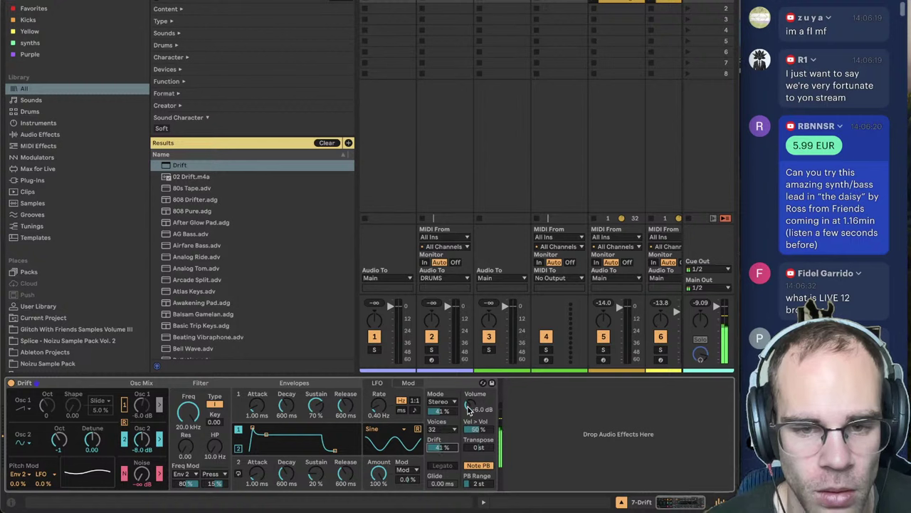
- Raise Drift's output volume to about -2.8 dB
left_click_drag(470, 408, 470, 403)
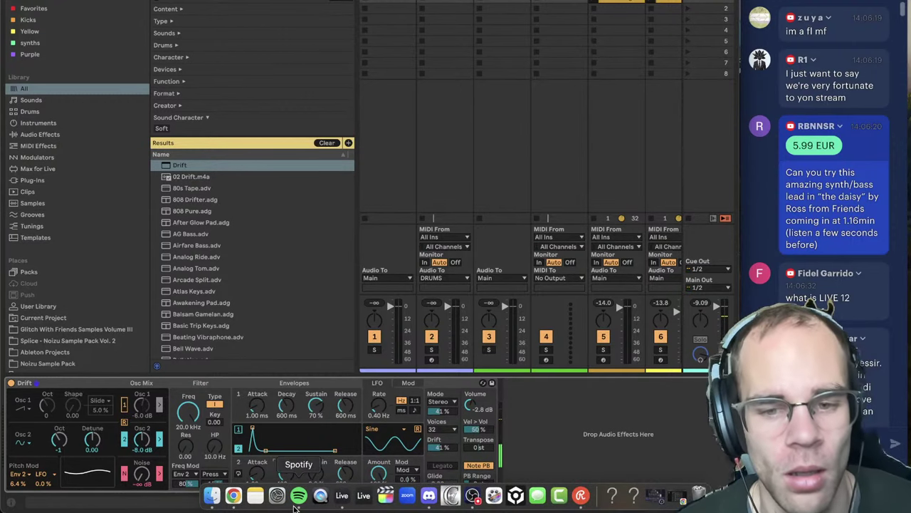
- Switch to Spotify to listen to the reference song The Daisy, pause it, and return to Ableton Live
left_click(295, 492)
left_click(291, 498)
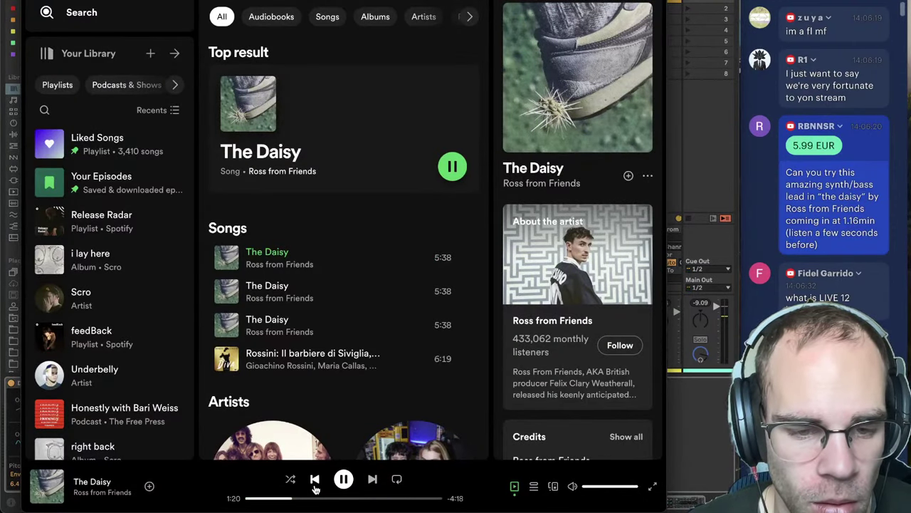
key("space")
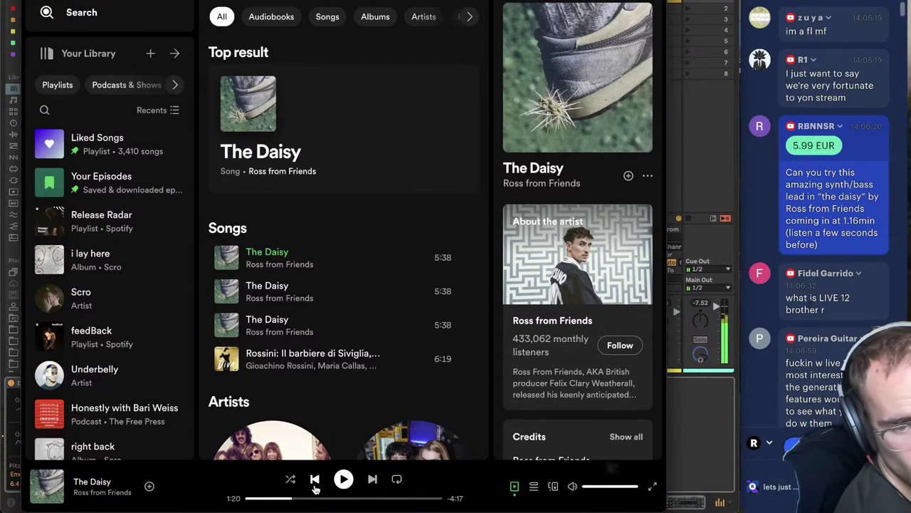
left_click(691, 432)
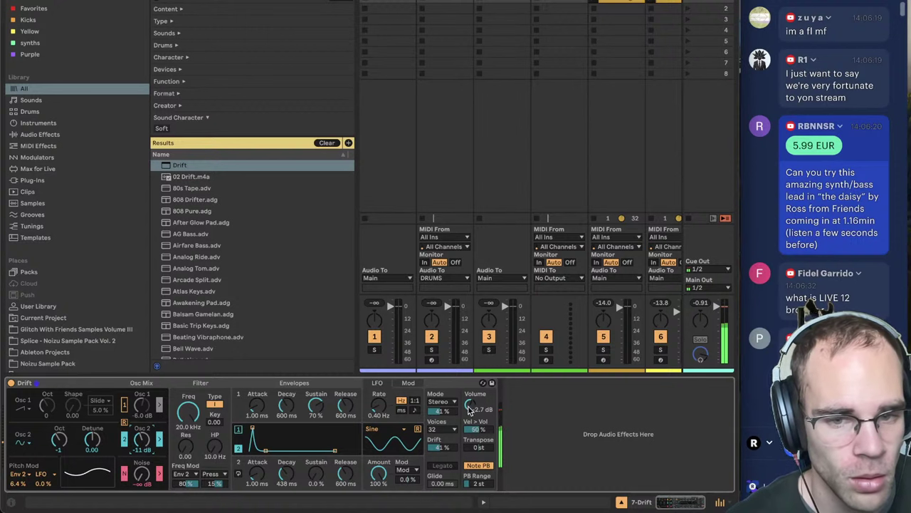
- Set Drift's volume to 0.0 dB, its drift amount to 11% and the stereo mode amount to 52%
left_click_drag(470, 403, 470, 393)
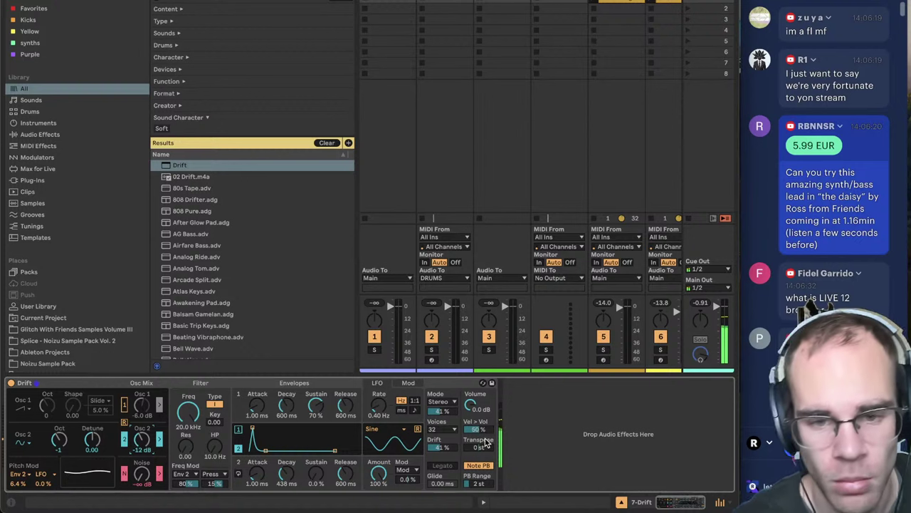
left_click_drag(443, 449, 442, 470)
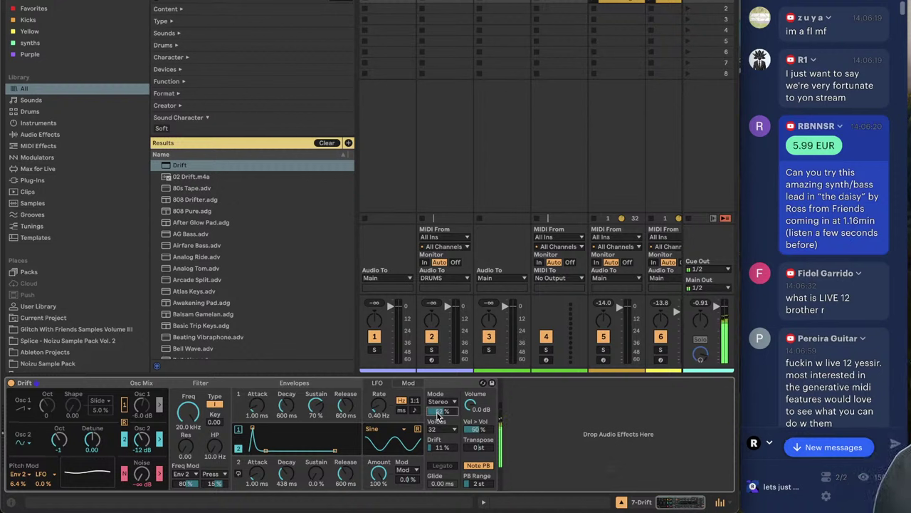
key("super+f")
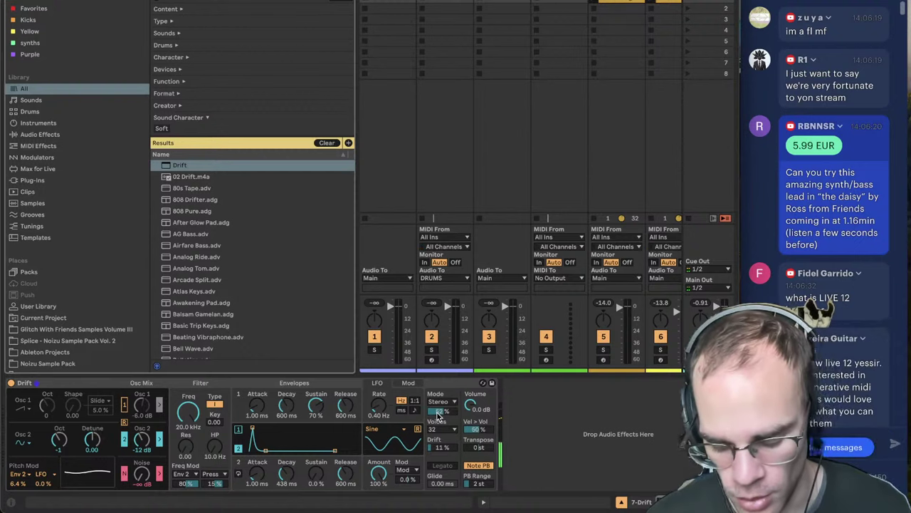
type("color")
key("BackSpace")
key("BackSpace")
key("BackSpace")
key("BackSpace")
key("BackSpace")
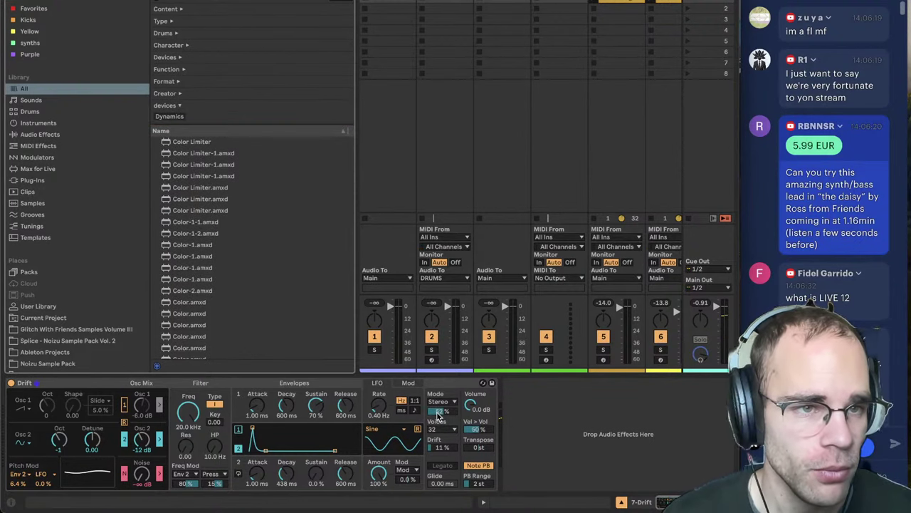
- Add Hybrid Reverb after Drift and set its blend to 100/0
type("hyb")
key("Down")
key("Return")
left_click_drag(507, 476, 507, 489)
- Find the Color Max device in the browser and load it after Hybrid Reverb
key("super+f")
type("colou")
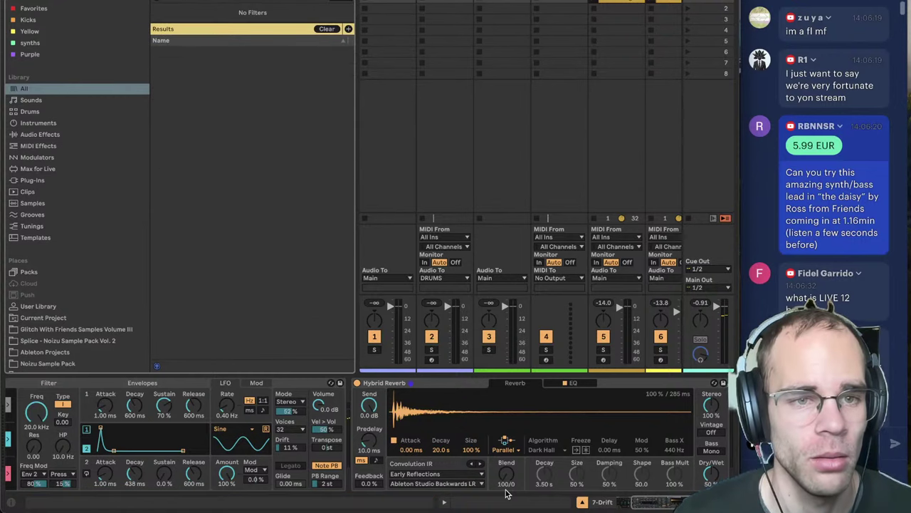
key("BackSpace")
key("BackSpace")
key("BackSpace")
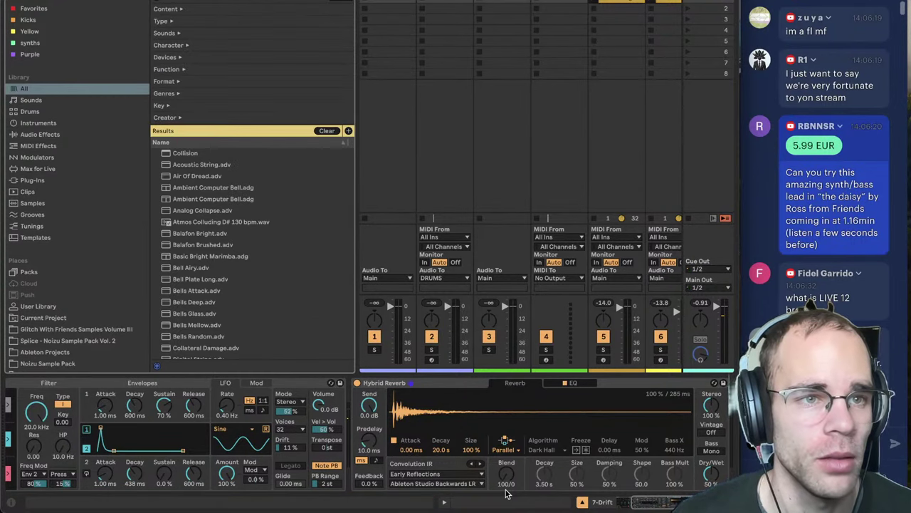
type("lor")
left_click(247, 311)
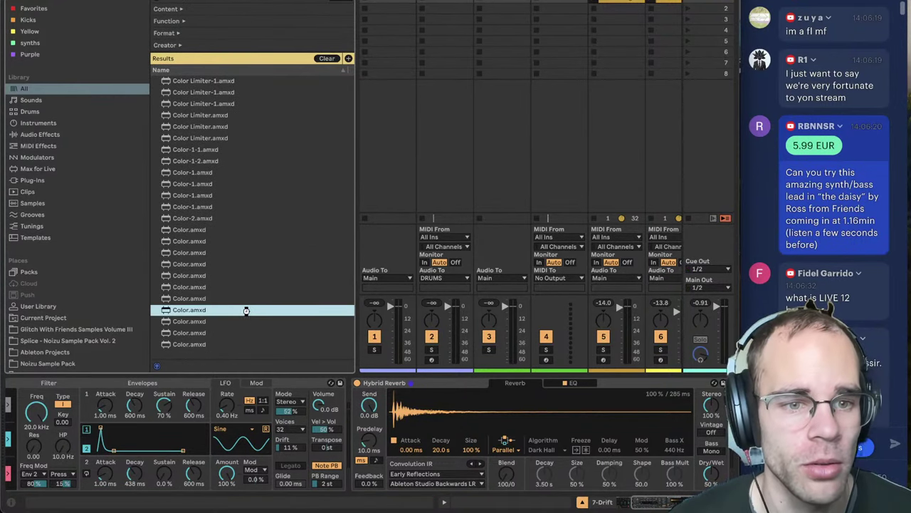
- Set the LFO pitch modulation amount in Drift to 1.2%
left_click_drag(676, 503, 284, 510)
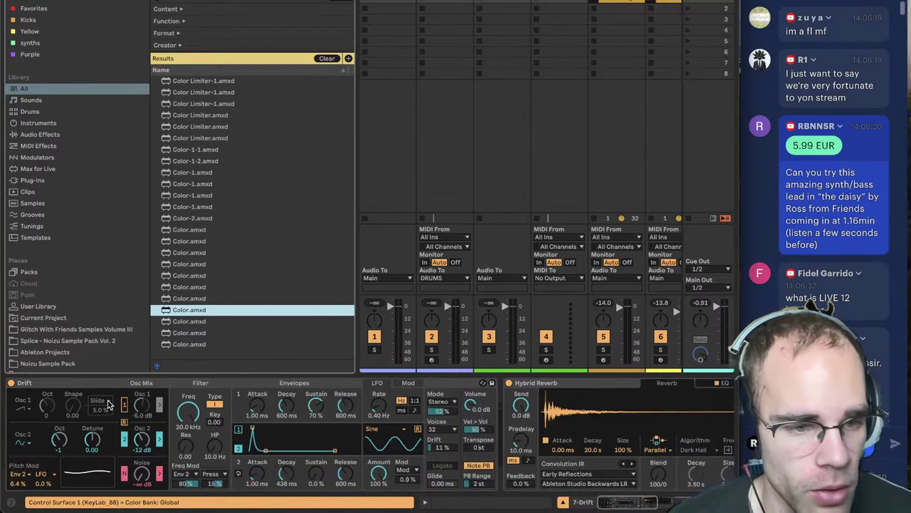
left_click(46, 485)
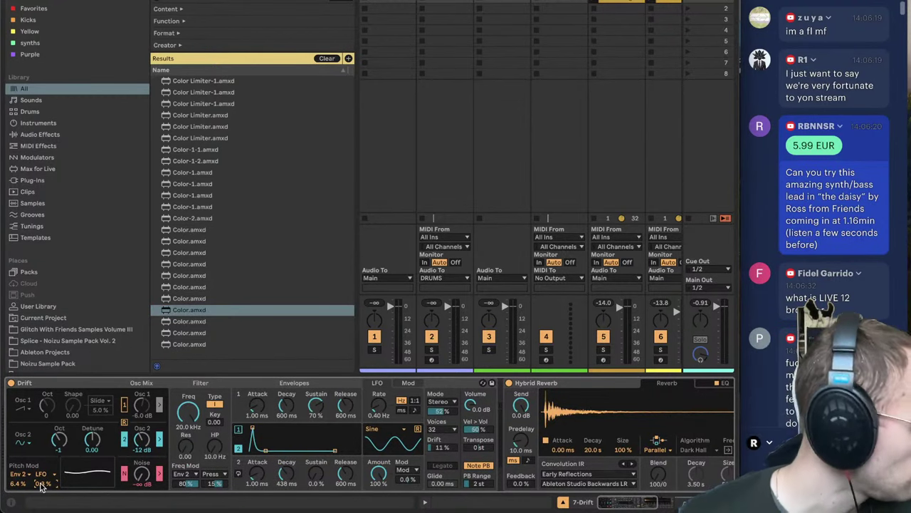
left_click_drag(41, 486, 41, 481)
- Turn Color's vinyl level down to -inf dB and set both wobble depths to 16.3%
left_click_drag(614, 502, 660, 503)
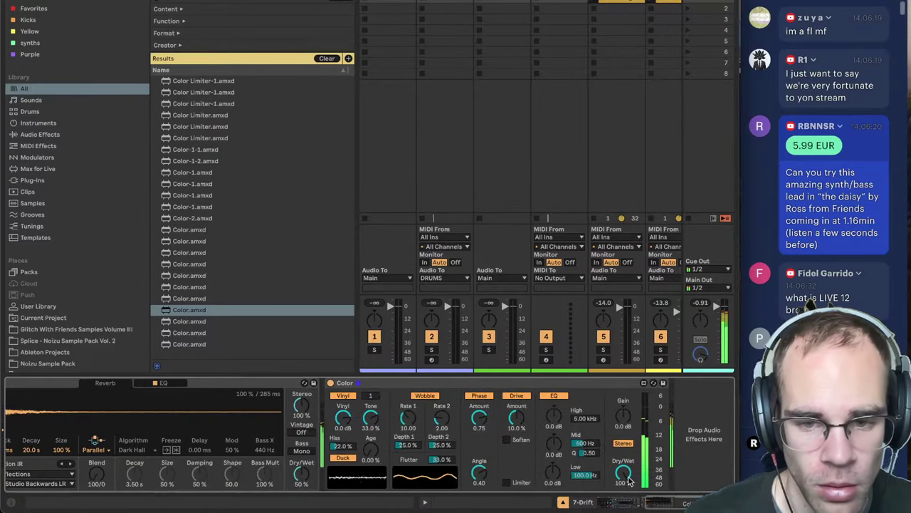
left_click_drag(343, 421, 344, 436)
scroll(474, 433, "left", 1)
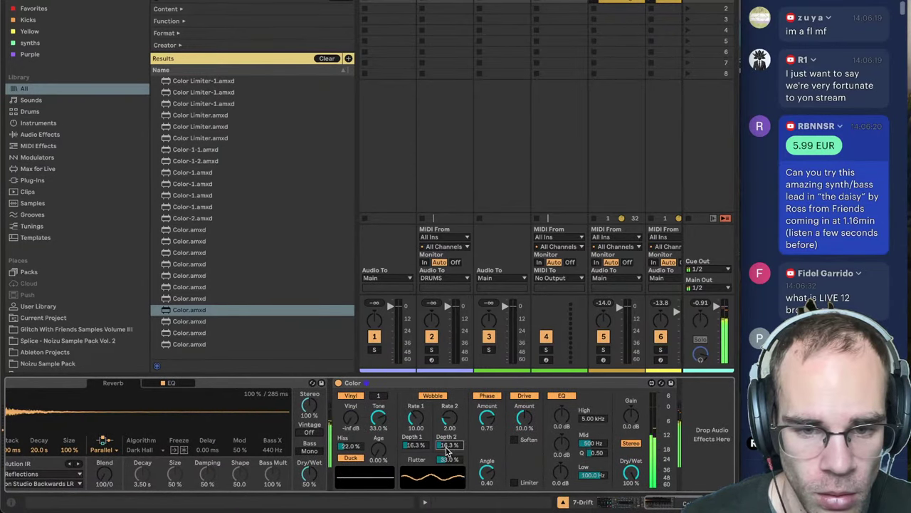
- Toggle Color's Drive section off and on, switch off its Phase section, and set the flutter to 14.9%
left_click(525, 397)
left_click(520, 396)
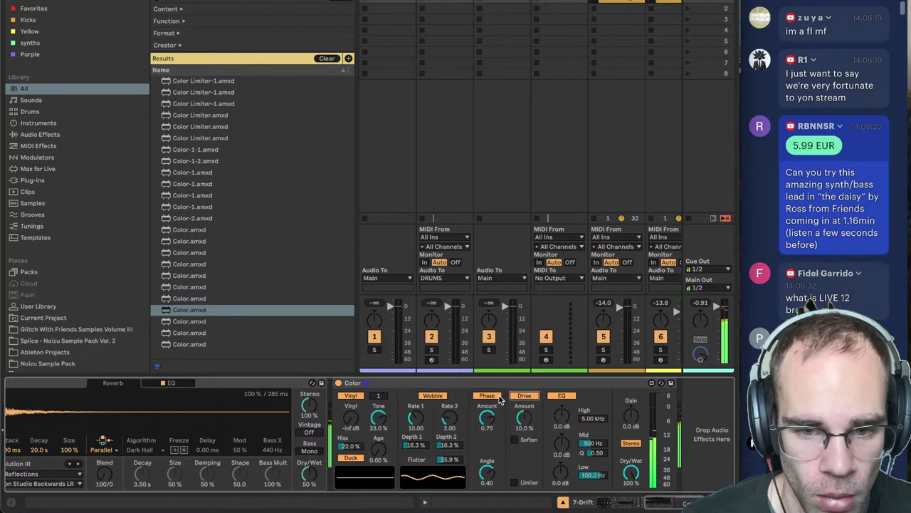
left_click(488, 396)
left_click_drag(449, 460, 449, 467)
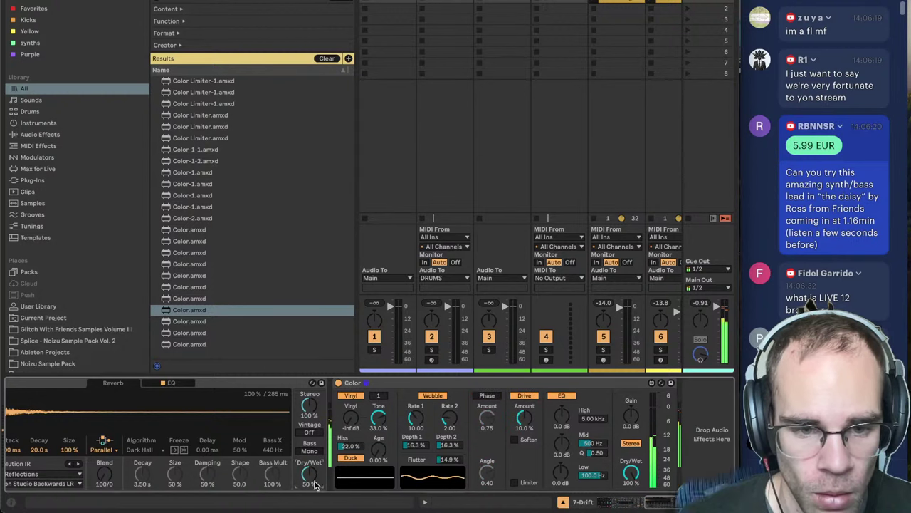
- Lower Hybrid Reverb's dry/wet mix to 24%
scroll(313, 478, "down", 5)
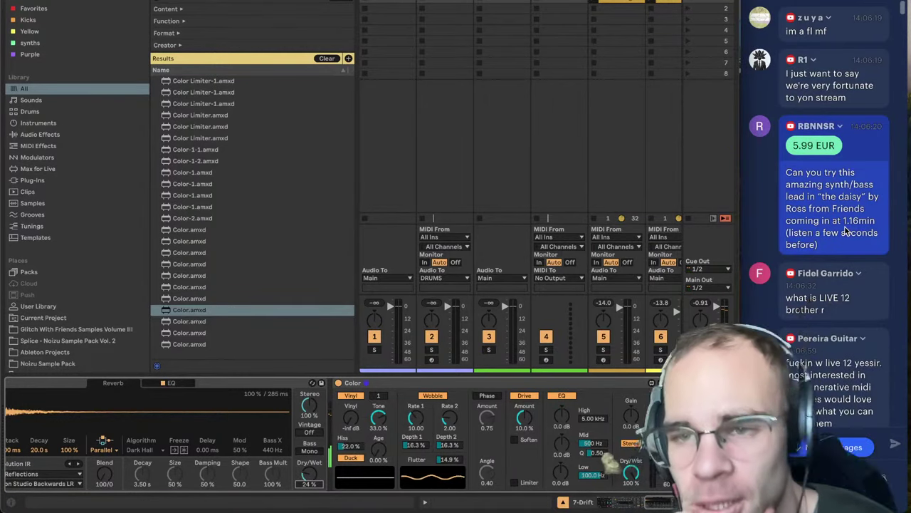
- Go through the live chat down to the more recent messages and paid sound request
scroll(840, 230, "down", 15)
scroll(840, 232, "down", 15)
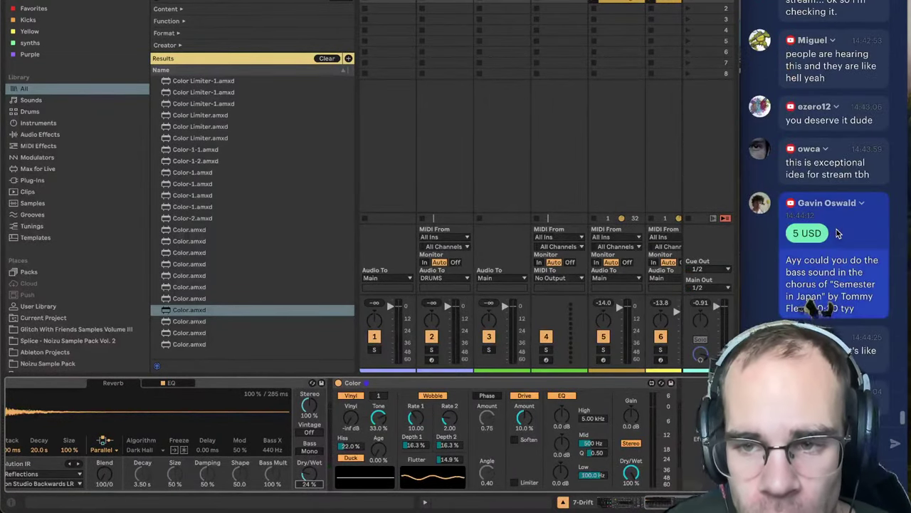
- Copy track 6's Clav Bright clip onto the Drift track, launch it, and select all its notes in the editor
key("ctrl+alt+b")
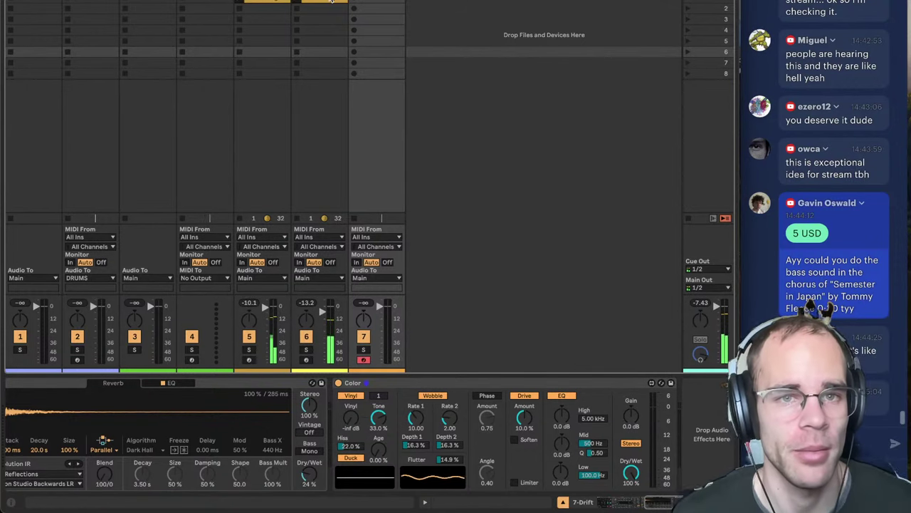
left_click(367, 1)
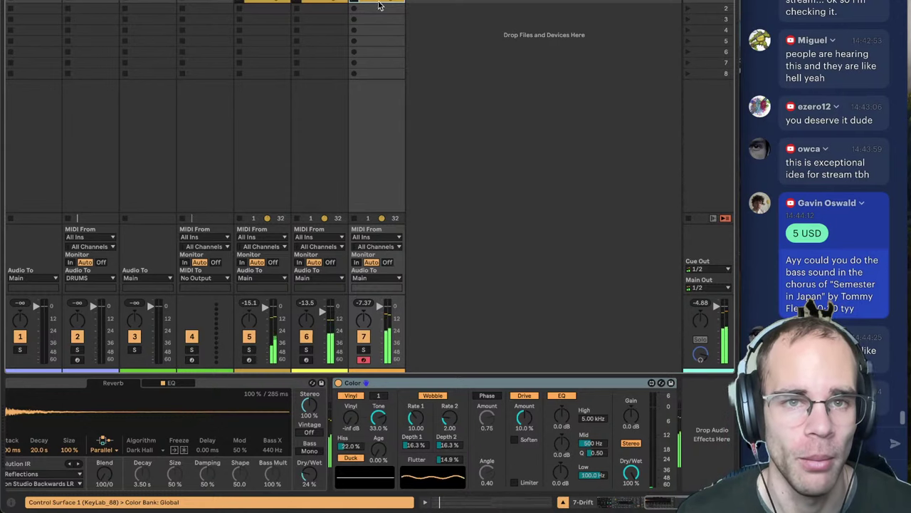
double_click(379, 2)
key("super+a")
scroll(539, 454, "down", 1)
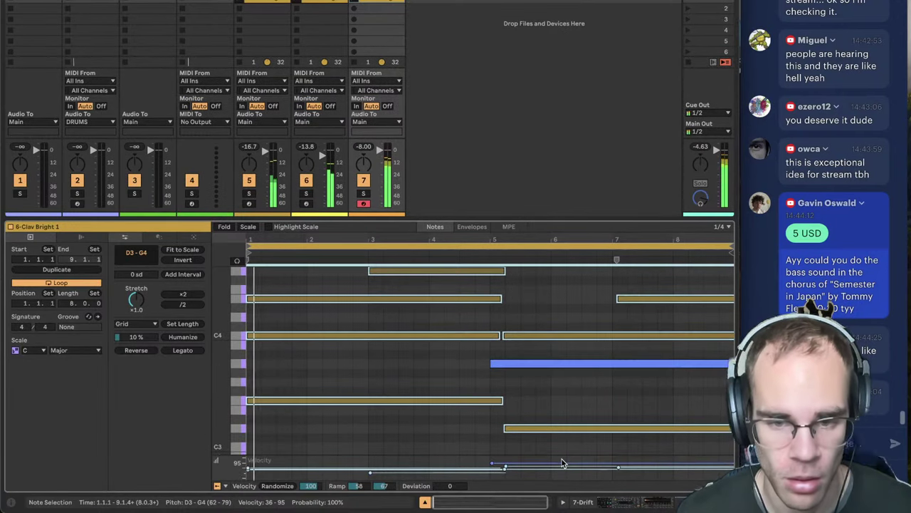
- Slightly lower track 7's volume and reduce Color's wobble to Rate 1 8.36, Depth 1 8.46%, Depth 2 9.25% and Flutter 7.80%
left_click(633, 504)
left_click_drag(381, 306, 381, 305)
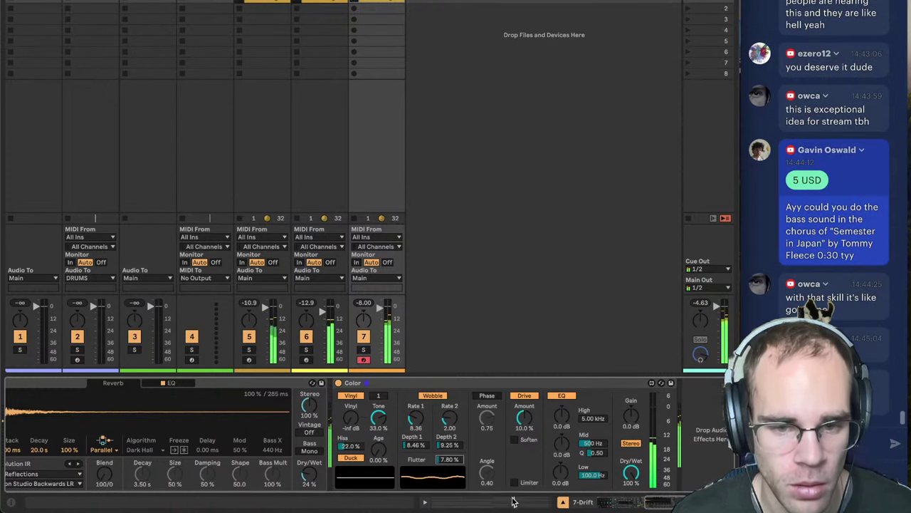
- Tighten the chord change at bar 5 by pulling the D3 and C4 note starts earlier and shortening the F3 note
key("shift+Tab")
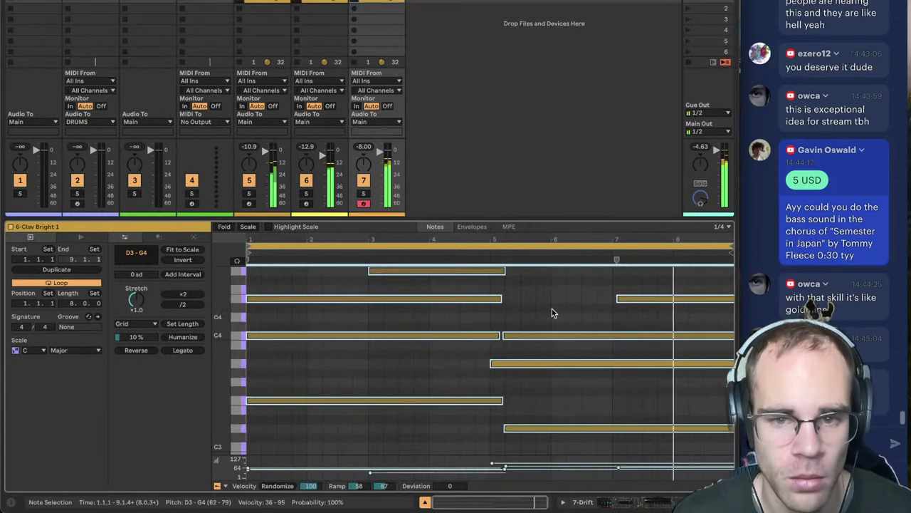
left_click(507, 428)
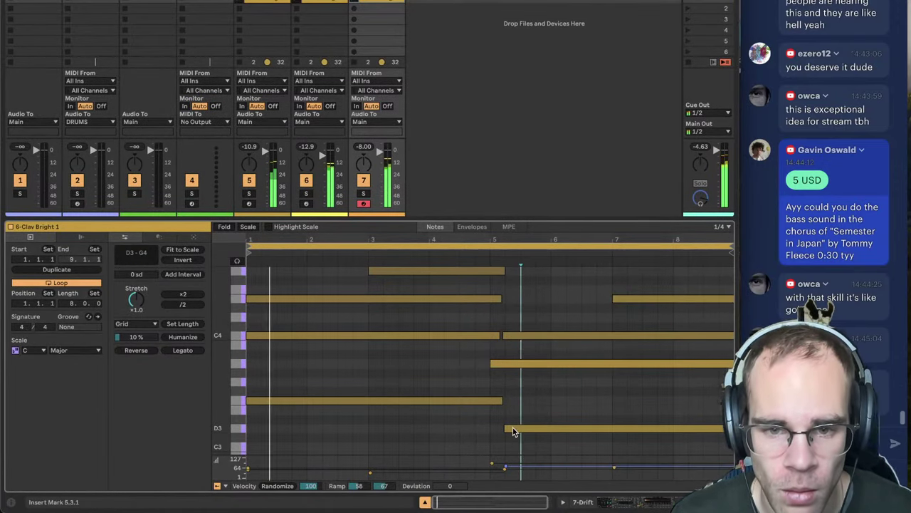
left_click_drag(500, 428, 489, 429)
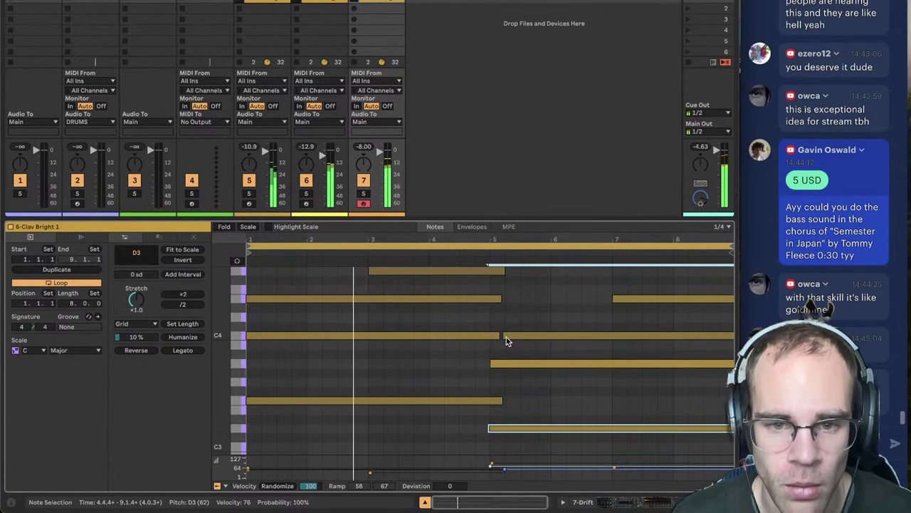
left_click_drag(503, 336, 490, 305)
left_click(492, 297)
left_click_drag(502, 401, 489, 411)
left_click(567, 405)
key("shift+Tab")
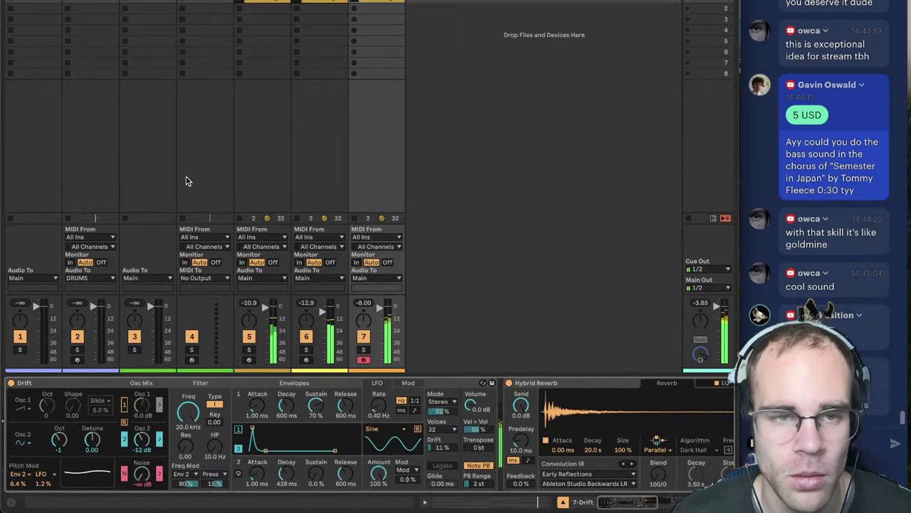
- Select the Drum Rack track and arm it for recording
left_click(90, 16)
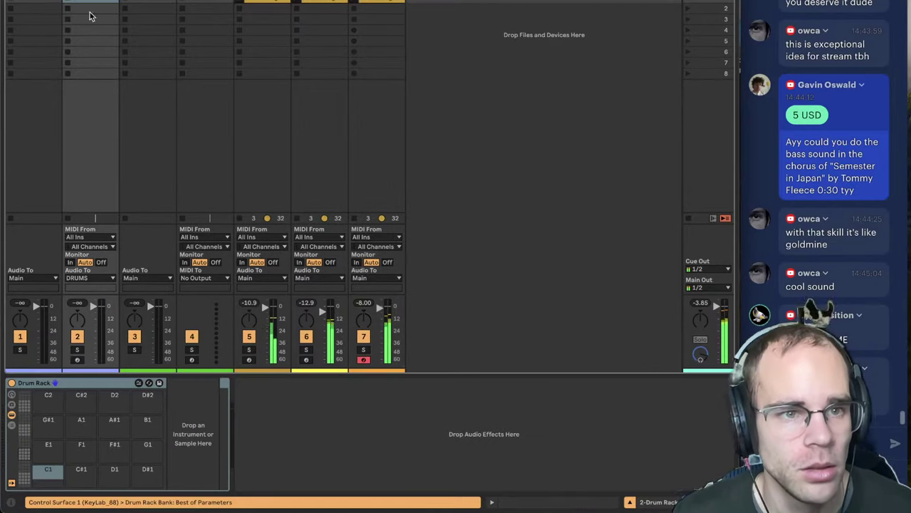
left_click(77, 361)
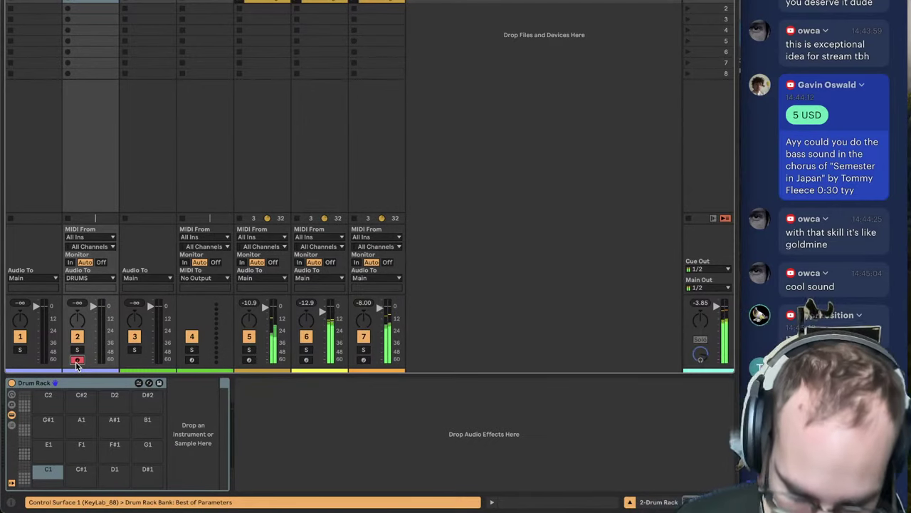
- Search the browser for "kick soft" and audition the kick samples, including MO_OAK_kick_soft.wav
key("ctrl+alt+b")
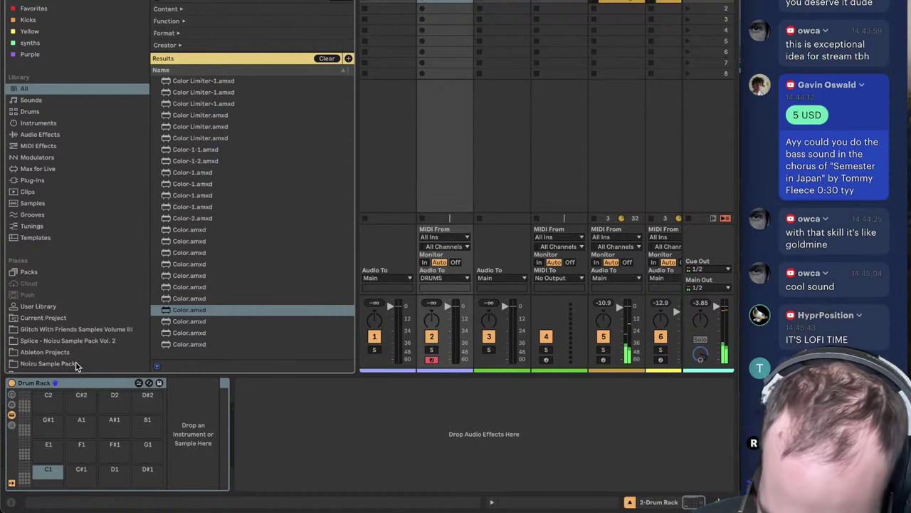
key("super+f")
type("kick soft")
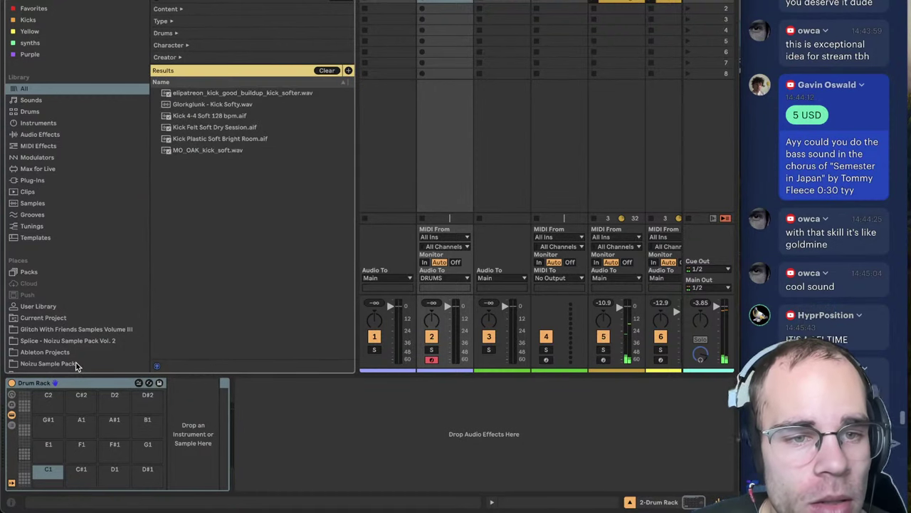
left_click(213, 127)
left_click(210, 151)
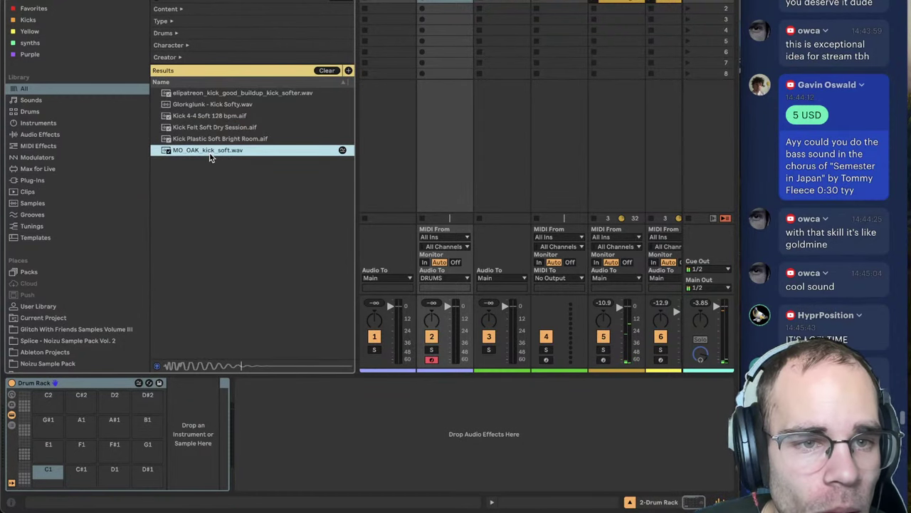
left_click(213, 107)
left_click(221, 94)
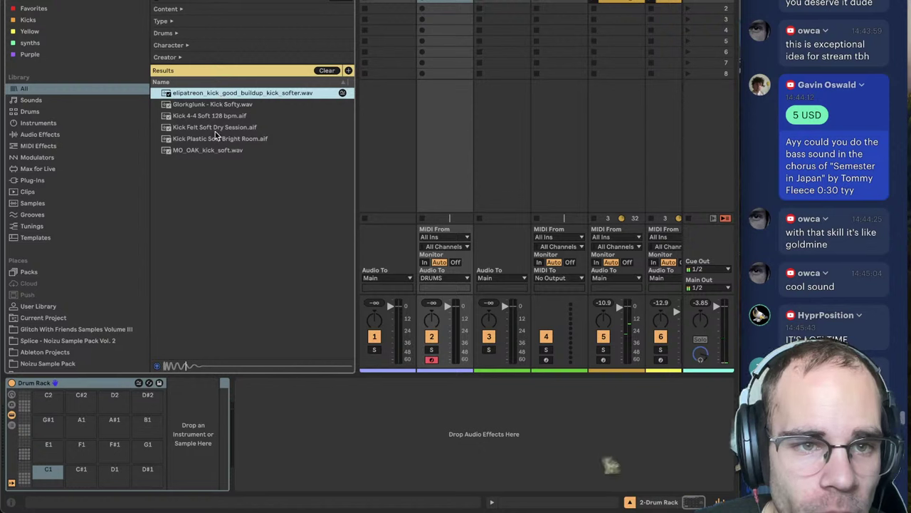
left_click(212, 151)
- Search the browser for "oak kick", audition the samples and load MO_OAK_kick_light.wav onto the Drum Rack's C1 pad
key("ctrl+f")
type("oak kick")
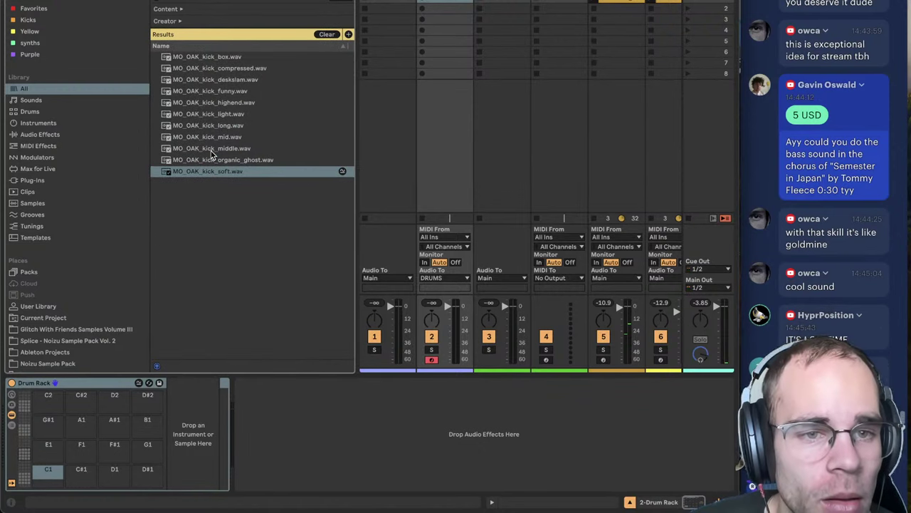
left_click(221, 158)
left_click(223, 148)
left_click(224, 137)
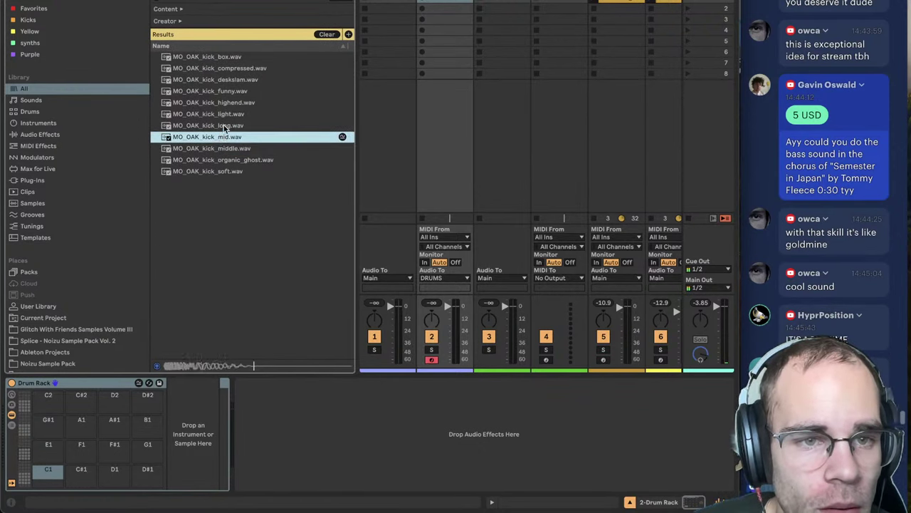
left_click(226, 126)
left_click(230, 116)
left_click(233, 103)
left_click(235, 91)
left_click(230, 114)
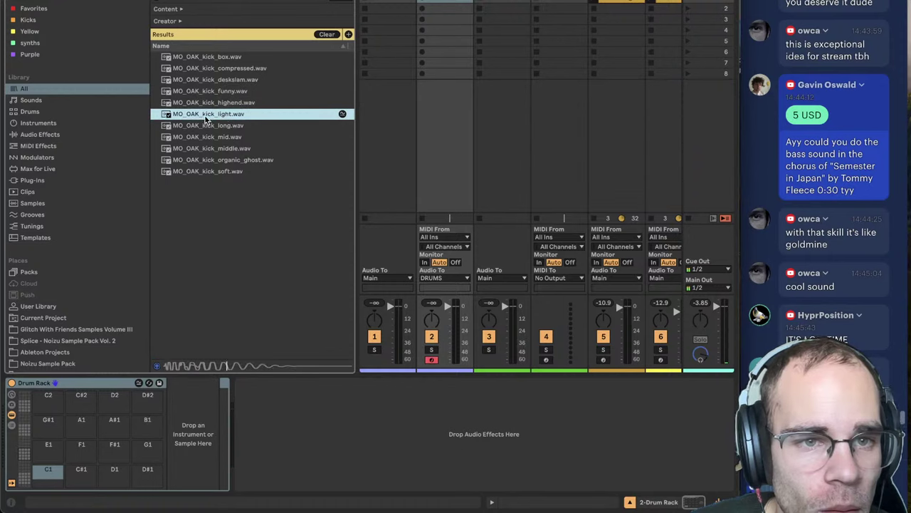
left_click_drag(56, 478, 56, 477)
- Audition the MO_OAK deskslam, compressed and box kick samples
left_click(192, 81)
left_click(199, 69)
left_click(205, 59)
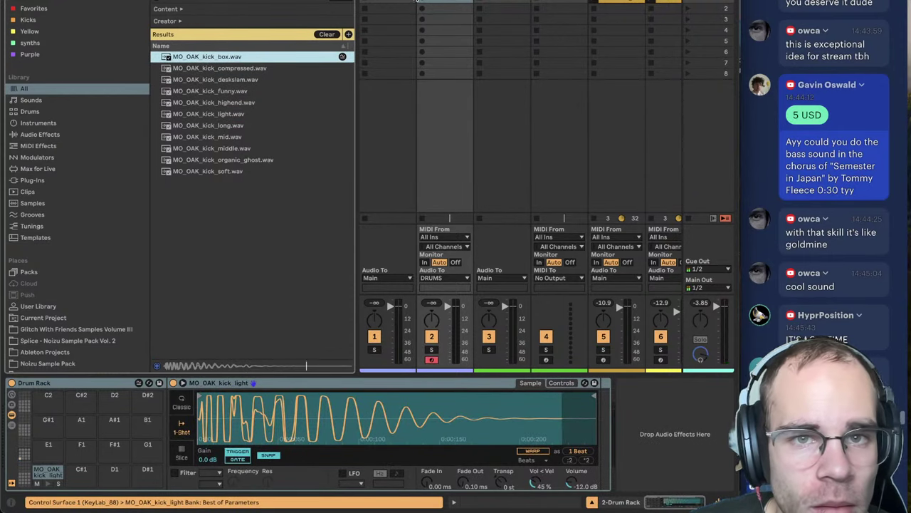
- Create a one-bar clip on the Drum Rack track and add a kick note on each of the four beats
double_click(436, 1)
double_click(302, 273)
double_click(413, 274)
double_click(525, 274)
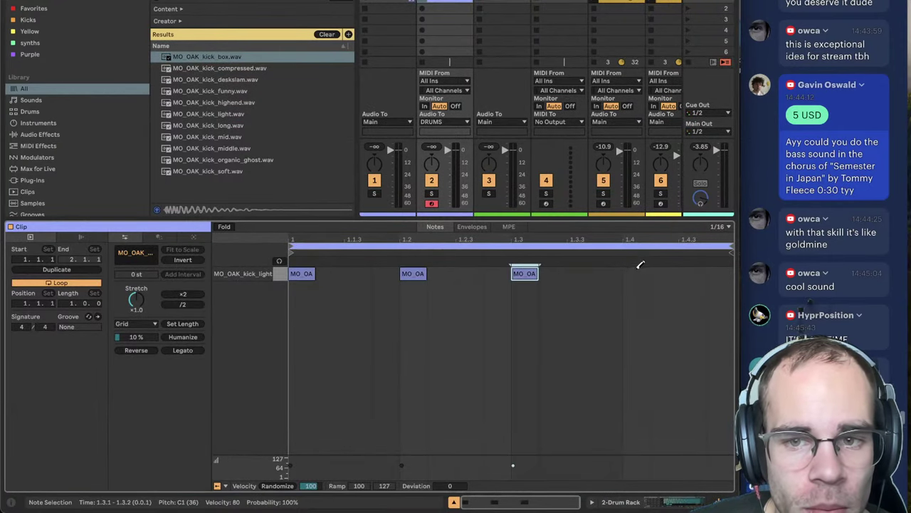
double_click(635, 274)
- Play the loop and check the Duck Buddy device on the SC track before returning to the Drum Rack
key("space")
left_click(503, 1)
key("shift+Tab")
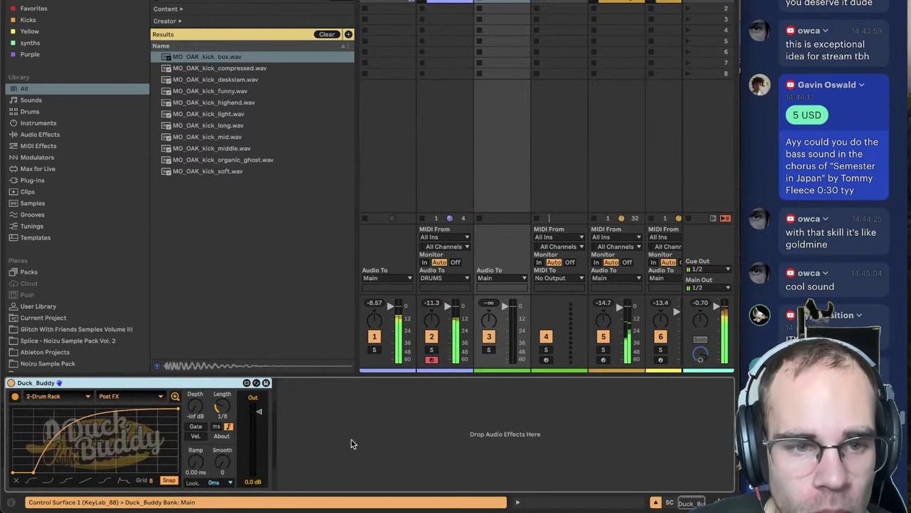
left_click(463, 366)
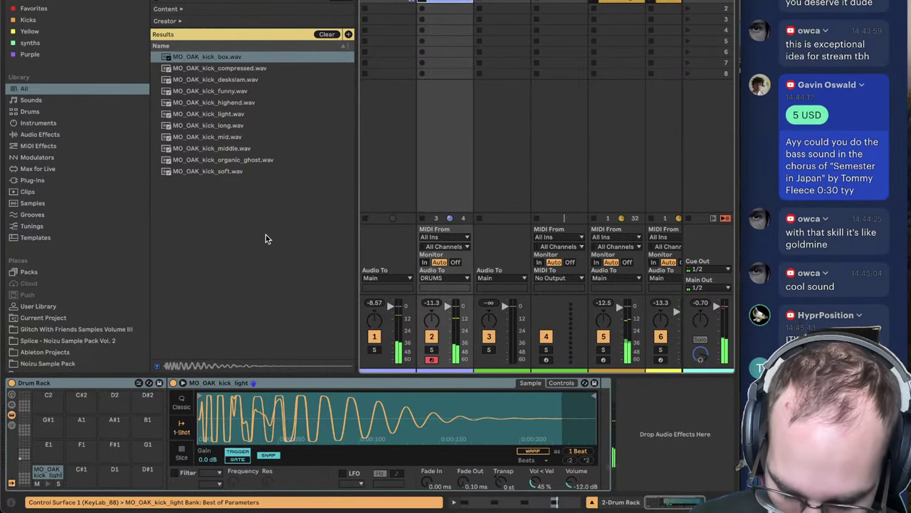
- Search for "lil kick", replace the C1 pad's kick with ATTA LIL KICK.wav and set its volume to -6.75 dB
key("super+f")
type("lil kick")
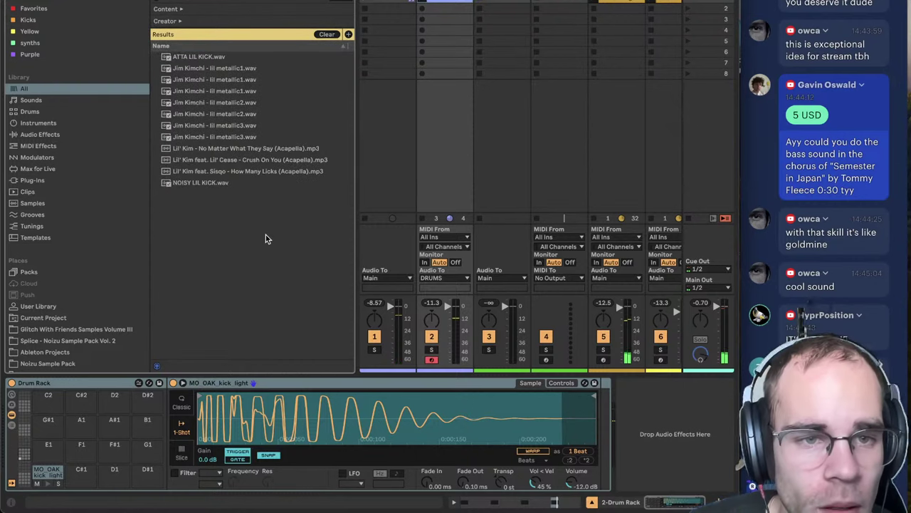
left_click(221, 59)
left_click(218, 67)
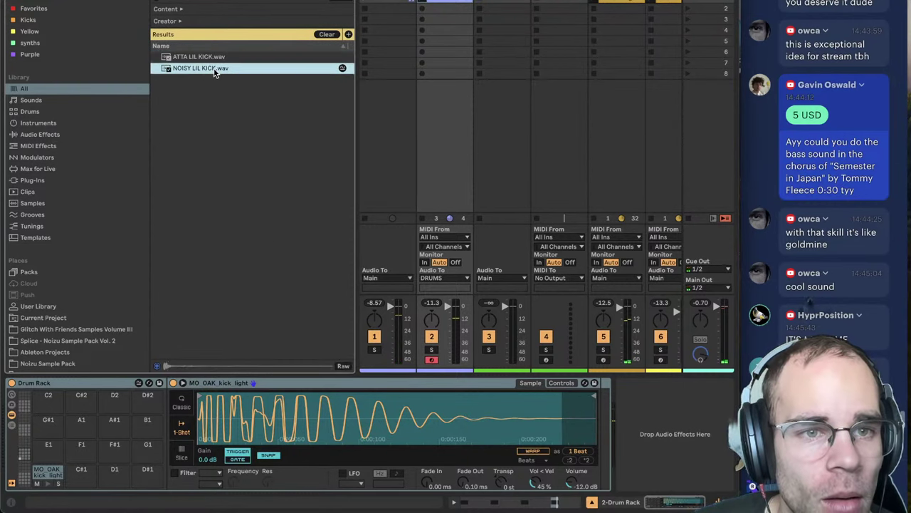
left_click(202, 60)
left_click_drag(202, 62, 275, 390)
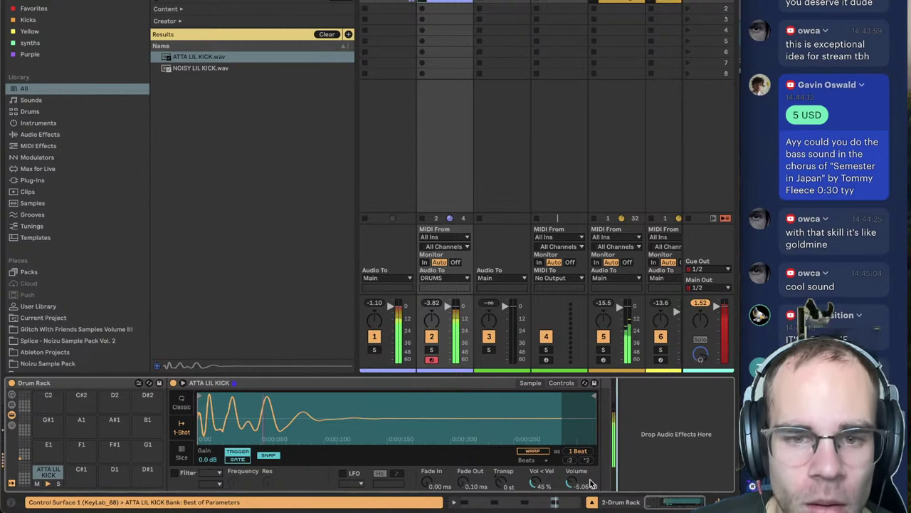
left_click_drag(590, 484, 575, 488)
- Search for and audition the elipatreon kick samples, and load elipatreon_kick_smoof.wav onto the C1 pad at -7.31 dB volume
key("super+f")
type("elic kick")
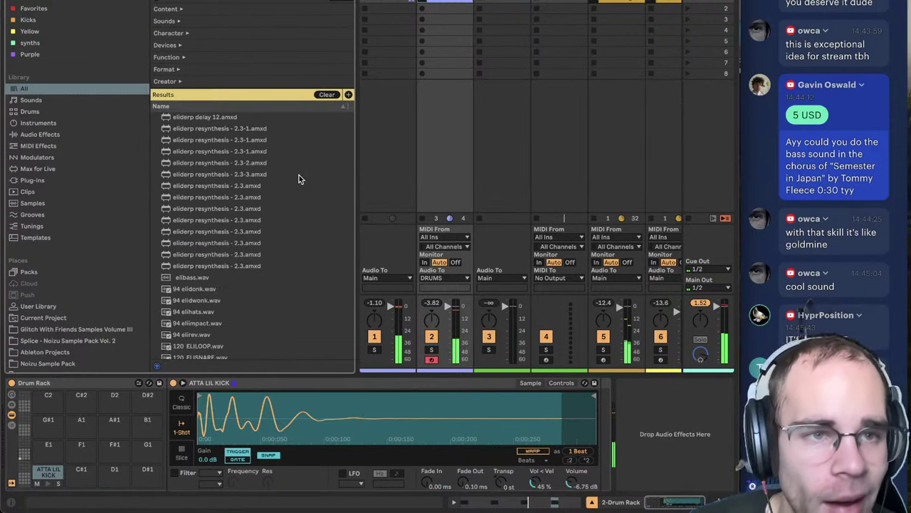
type(" sm")
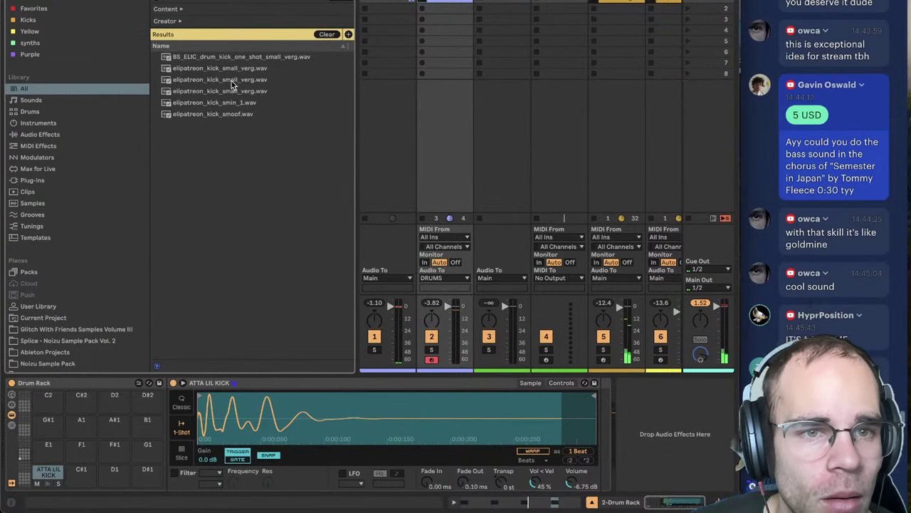
left_click(229, 90)
left_click(227, 113)
left_click(222, 103)
left_click(215, 114)
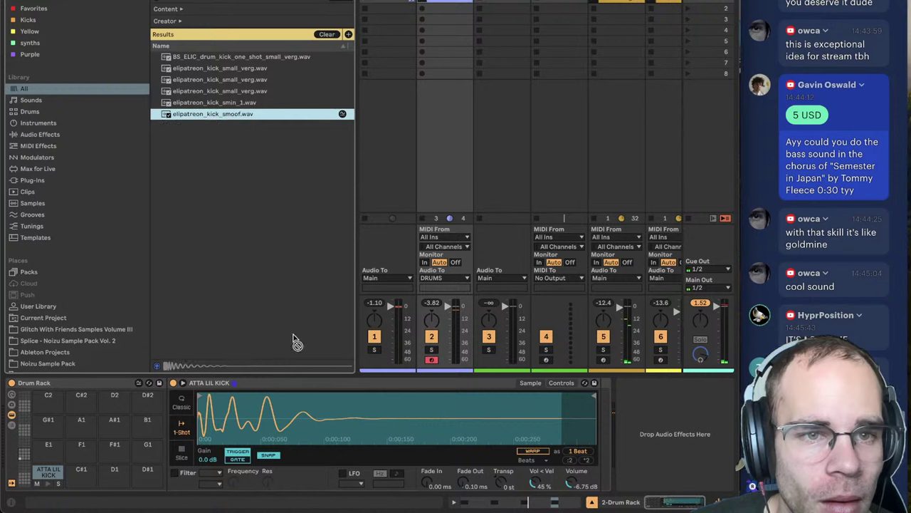
left_click_drag(294, 337, 302, 410)
left_click_drag(572, 489, 572, 507)
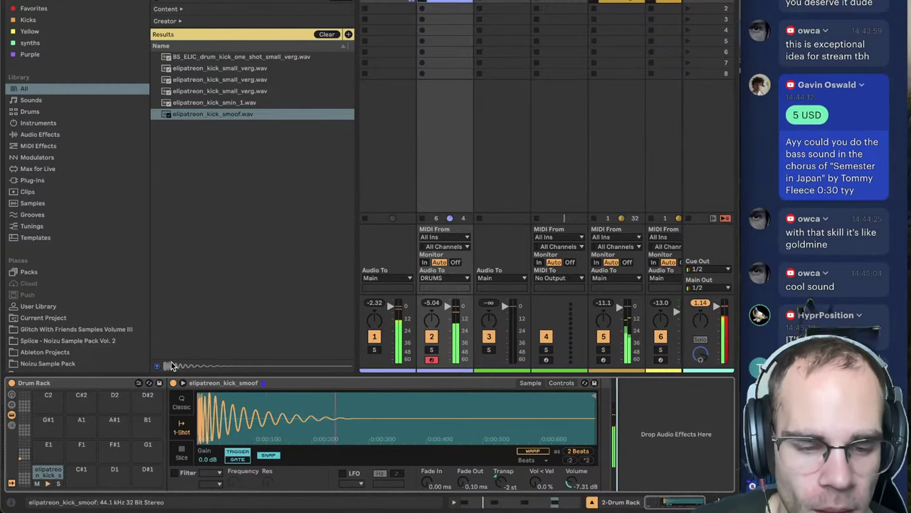
- Search the browser for "open hat", audition samples and load Basic 808 Open Hat.wav onto the C#1 pad
key("ctrl+f")
type("open hat")
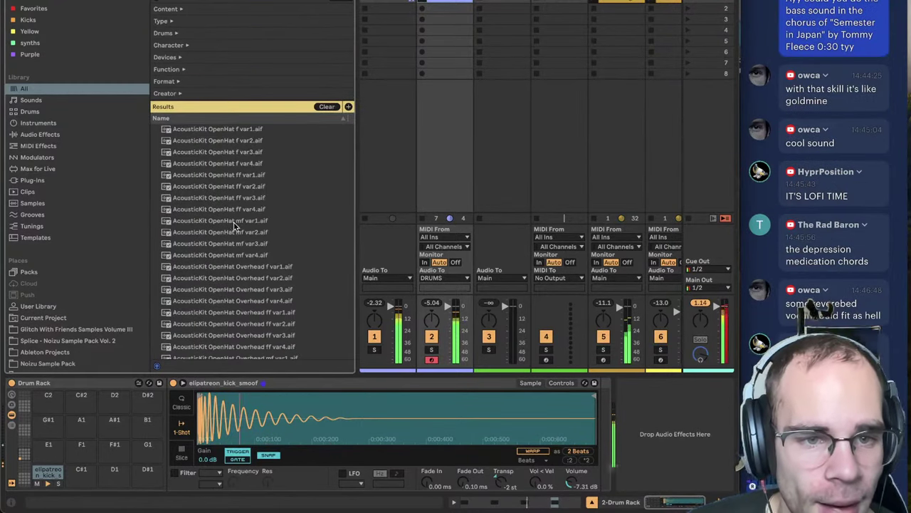
left_click(237, 243)
left_click(247, 300)
scroll(247, 300, "down", 5)
scroll(249, 271, "up", 5)
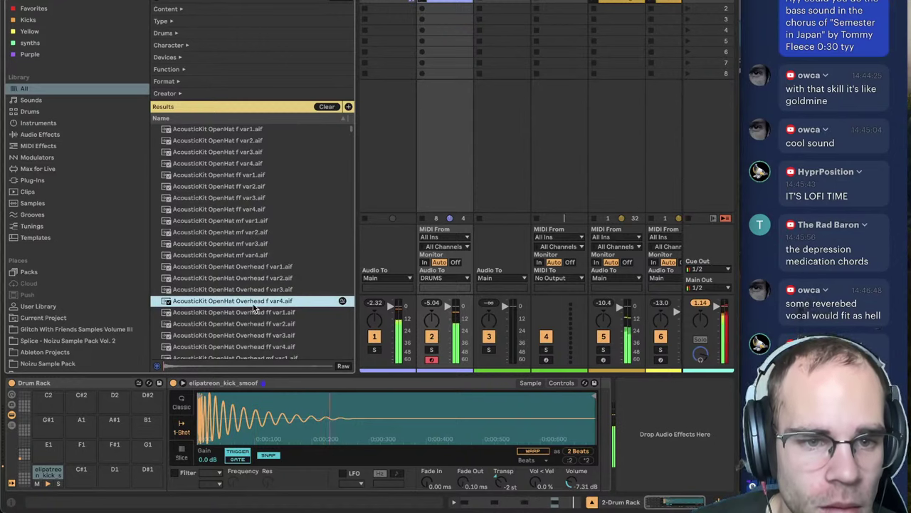
scroll(249, 301, "down", 6)
left_click(227, 266)
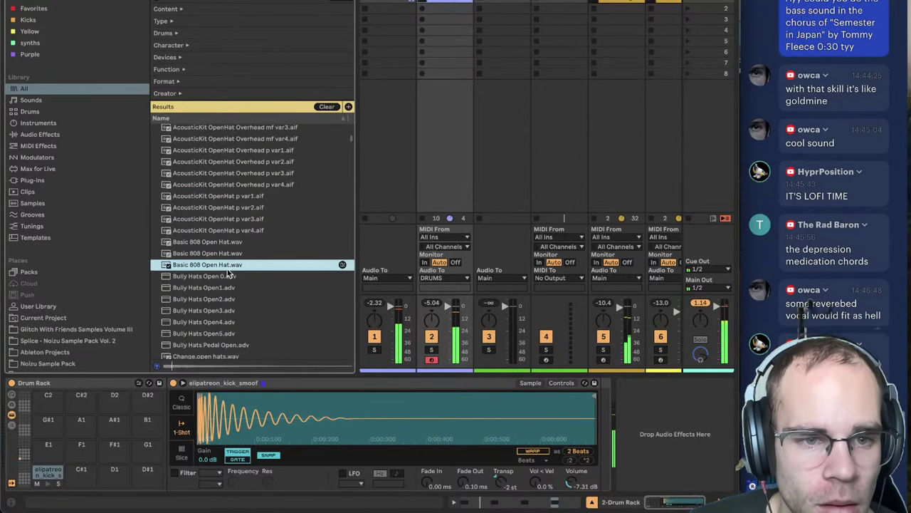
left_click_drag(228, 269, 80, 476)
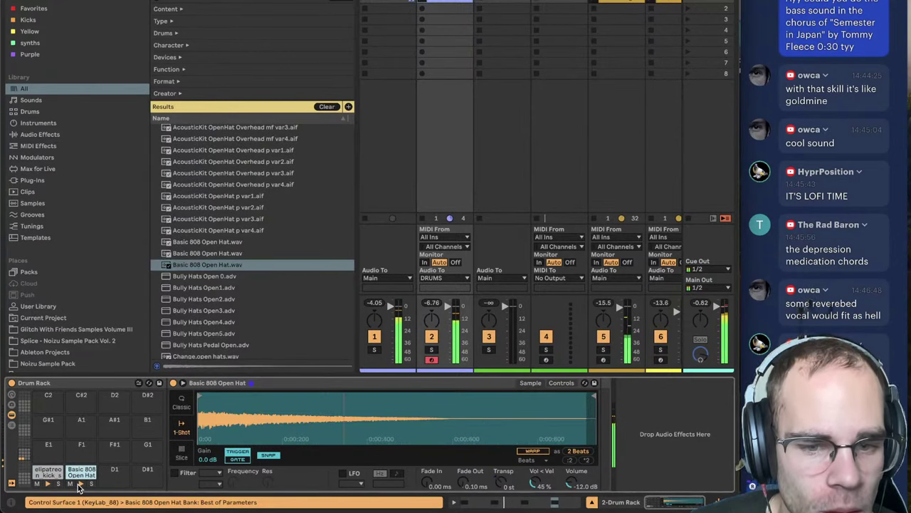
- Add hi-hat notes in the C#1 row of the drum clip on the offbeat after each kick
left_click(560, 503)
left_click(365, 274)
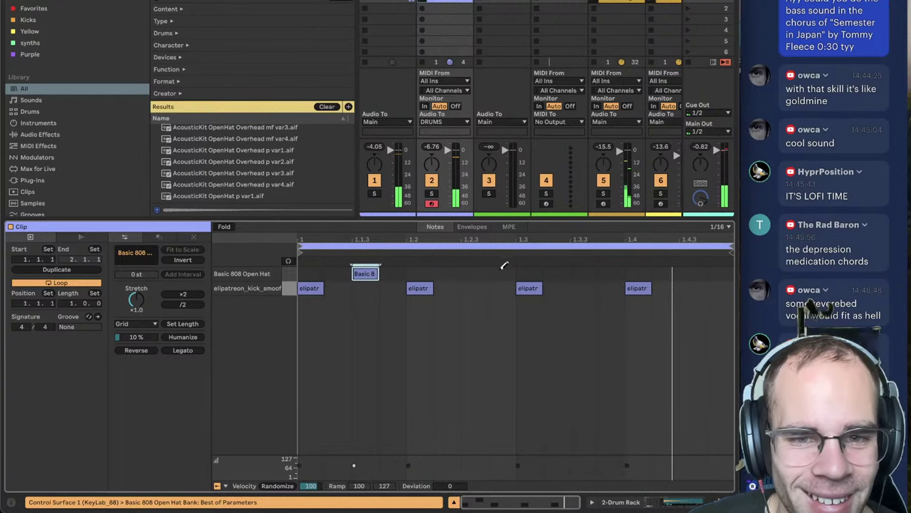
left_click_drag(473, 274, 502, 274)
left_click(505, 274)
left_click(583, 273)
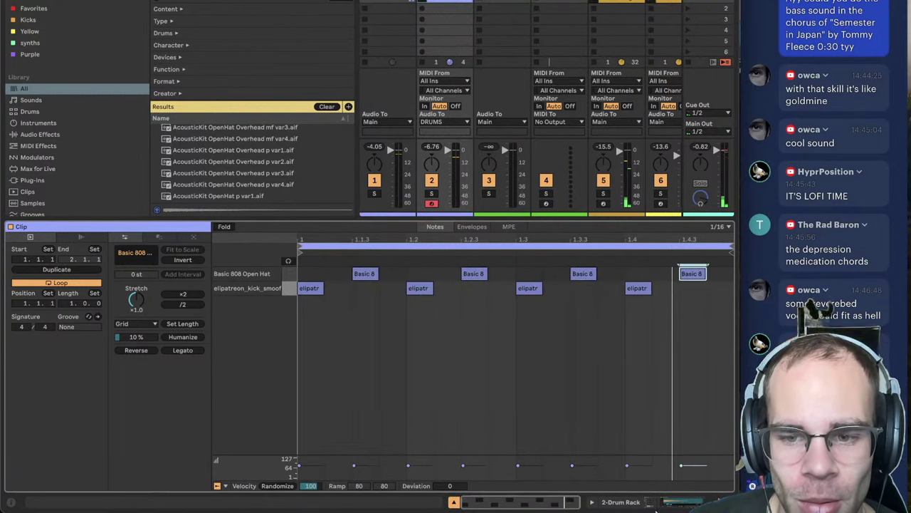
key("shift+Tab")
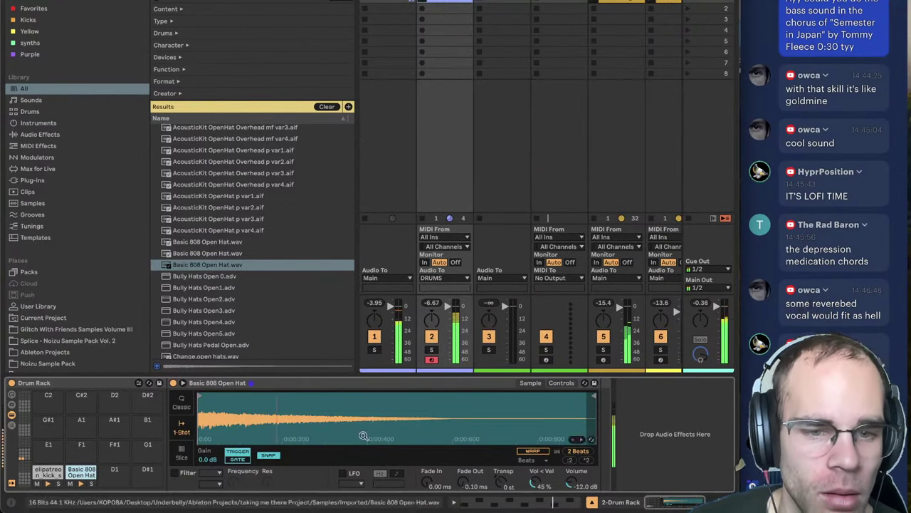
- Search the browser for "ds kick" and replace the C1 pad's kick with the DS Kick device
key("super+f")
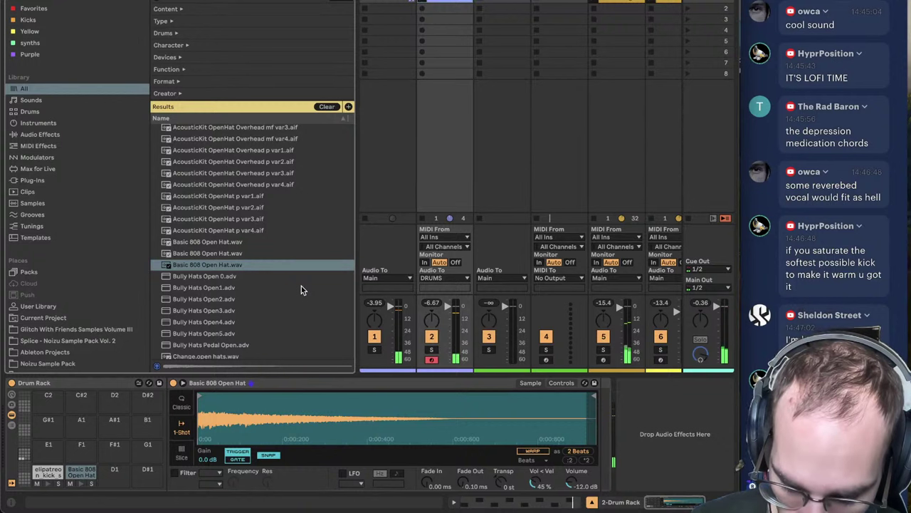
type("ds kick")
left_click_drag(187, 120, 49, 473)
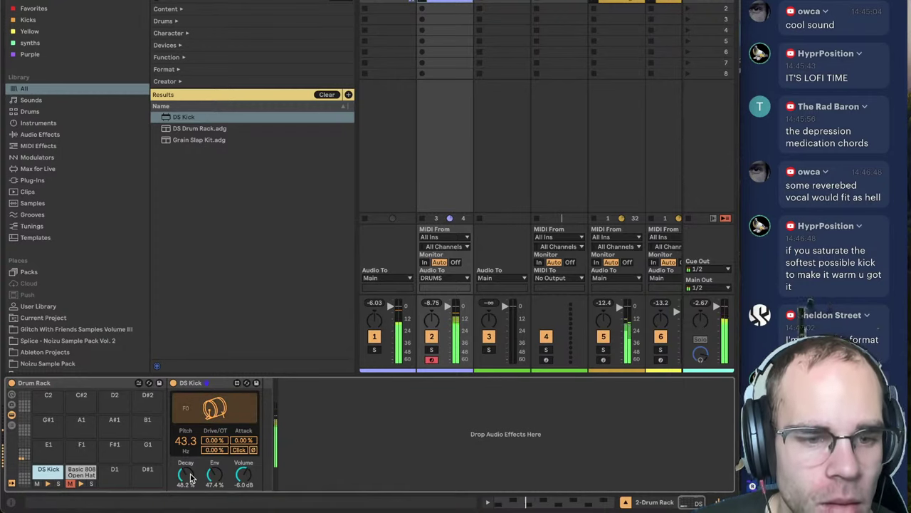
- Hide the browser and move the three synth tracks 5, 6 and 7 into the SC group
left_click(502, 2)
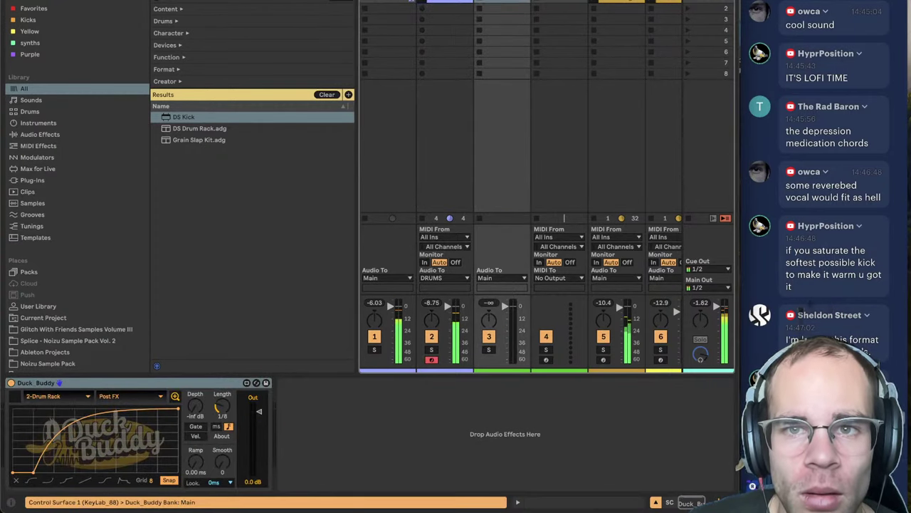
left_click(616, 2)
key("ctrl+alt+b")
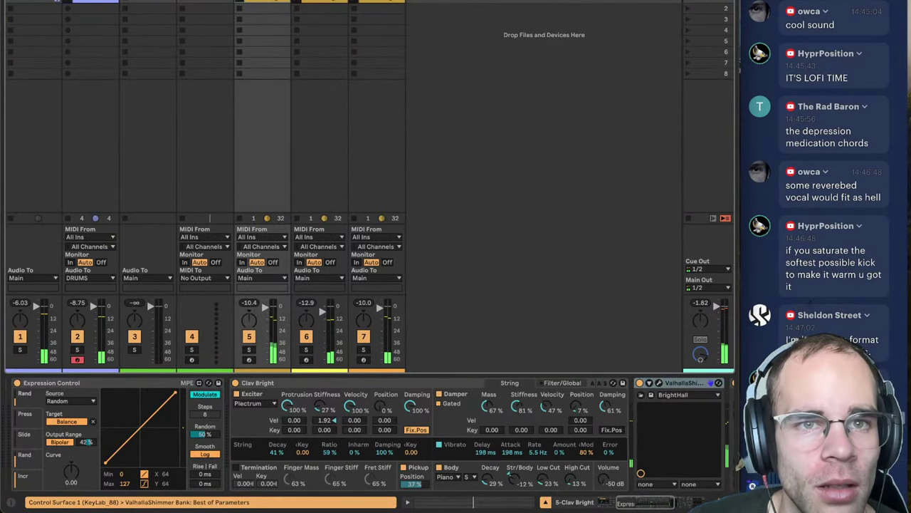
left_click(320, 1, "shift")
left_click(376, 2, "shift")
left_click_drag(262, 1, 172, 2)
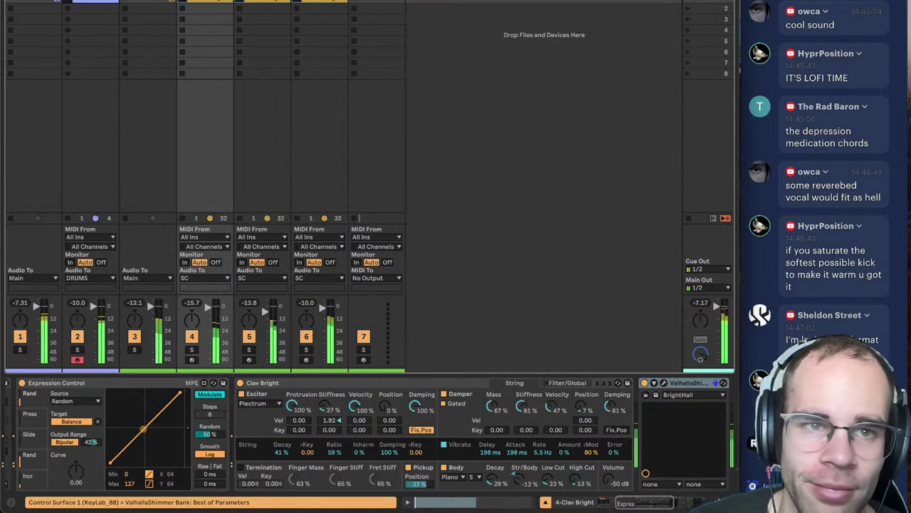
- Delete the empty MIDI track 7
left_click(148, 1)
left_click(377, 2)
key("Delete")
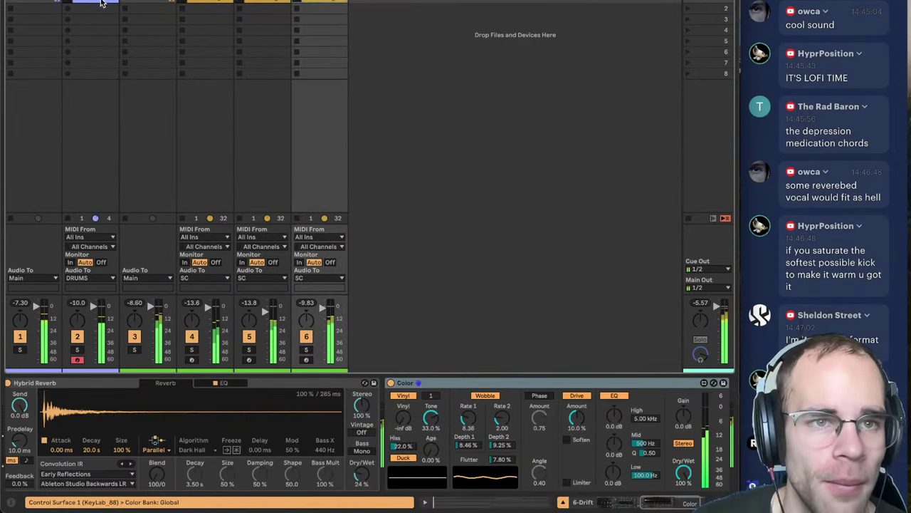
- Unmute the Basic 808 Open Hat pad, pull its sample end in to cut the tail, and set Fade Out to 86.9 ms
key("Left")
key("Left")
key("Left")
key("Left")
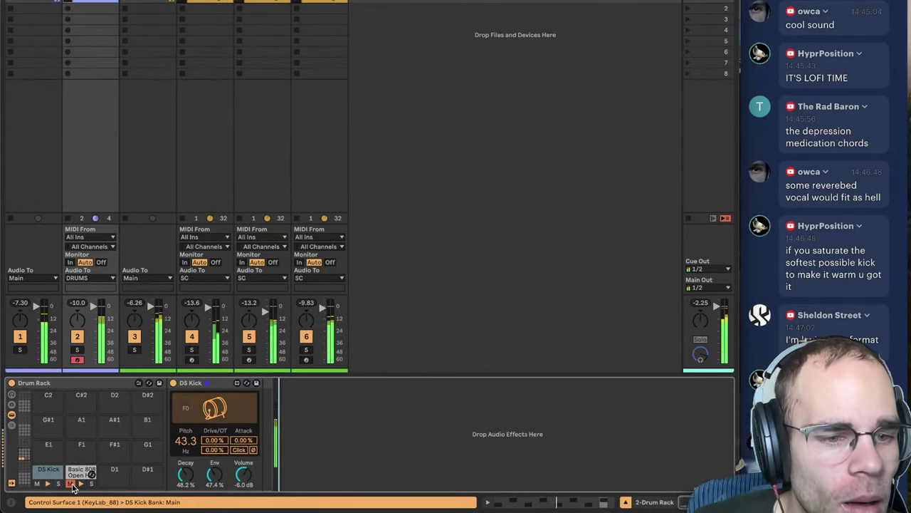
left_click(81, 473)
mouse_move(597, 400)
left_mouse_down()
mouse_move(284, 406)
mouse_move(280, 397)
left_mouse_up()
left_click_drag(463, 482, 463, 477)
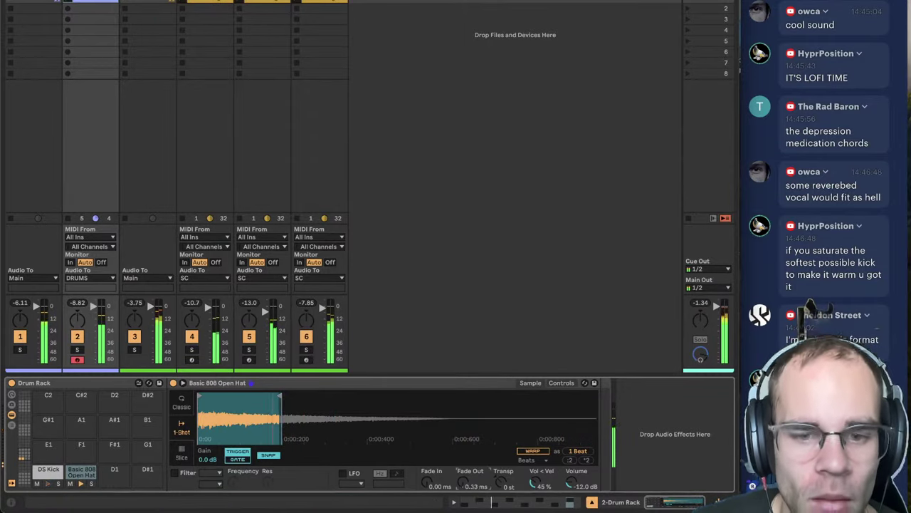
left_click_drag(279, 399, 255, 398)
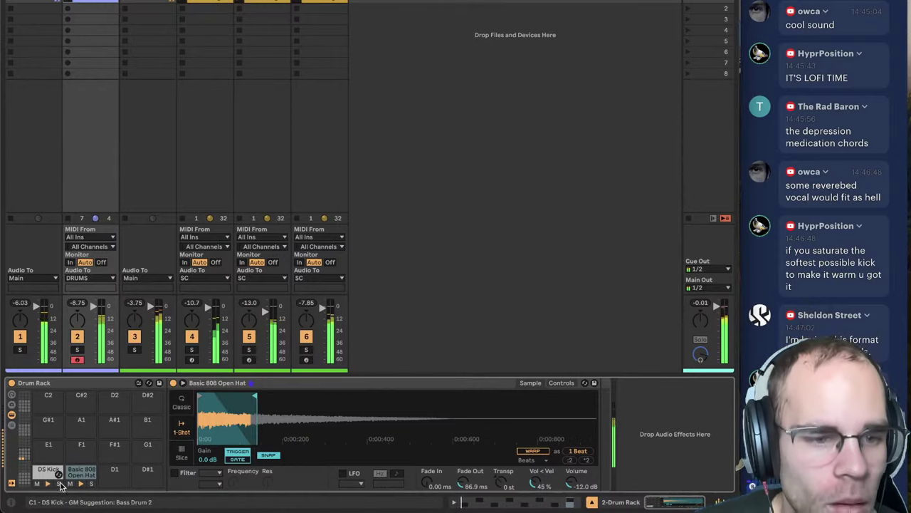
- Try the DS Kick's Click option off and on, and set its Drive to 14.2%
left_click(57, 471)
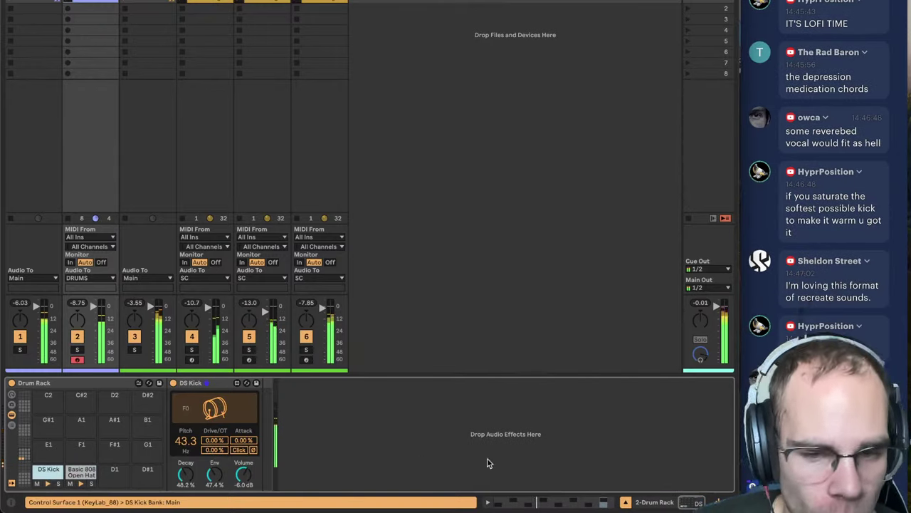
left_click(239, 451)
left_click(240, 450)
left_click_drag(215, 440, 215, 423)
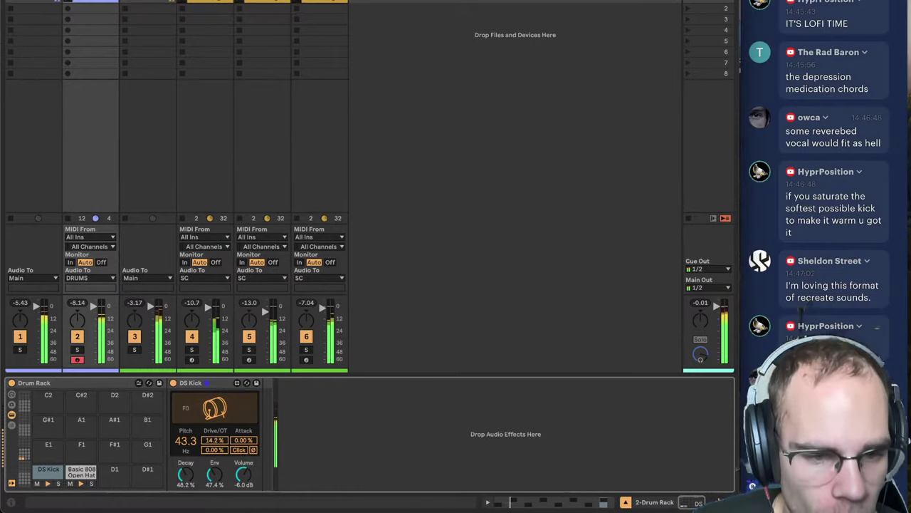
- Search the browser for "ds hh" and replace the open hat on the C#1 pad with the DS HH device
left_click(91, 472)
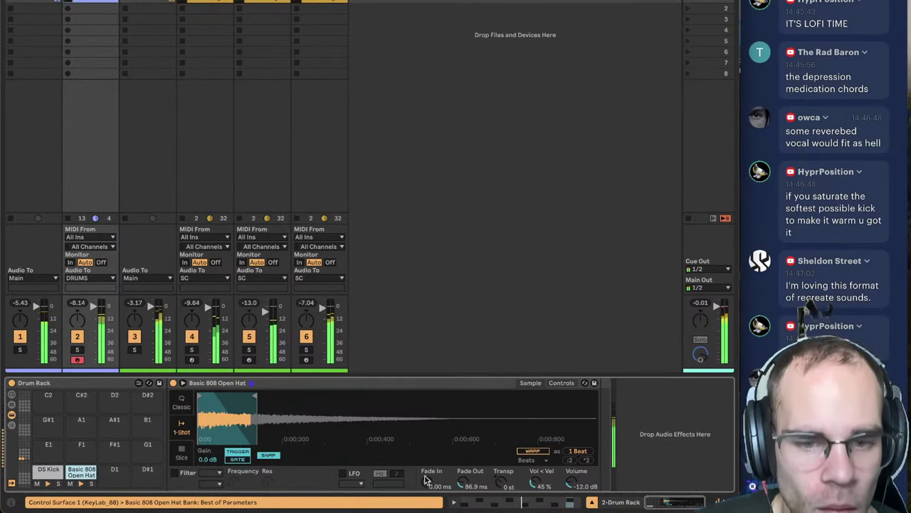
key("super+f")
type("ds hh")
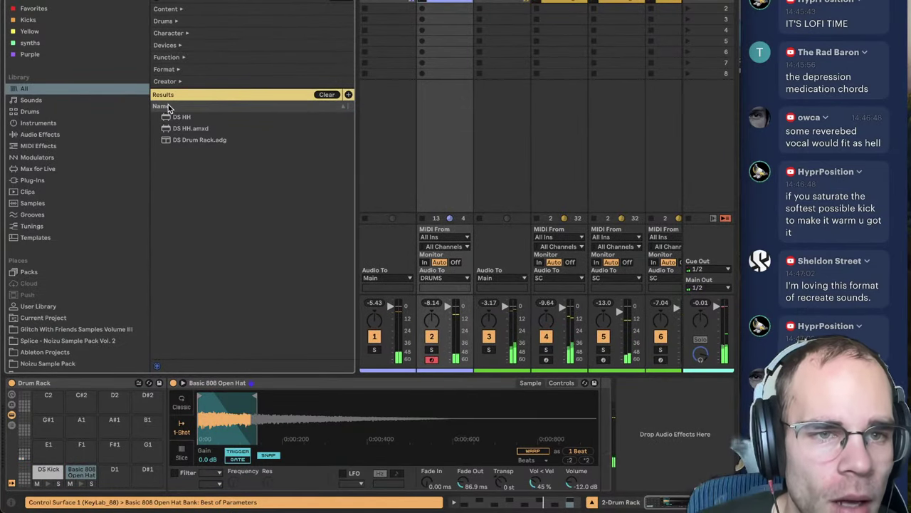
left_click_drag(174, 117, 82, 476)
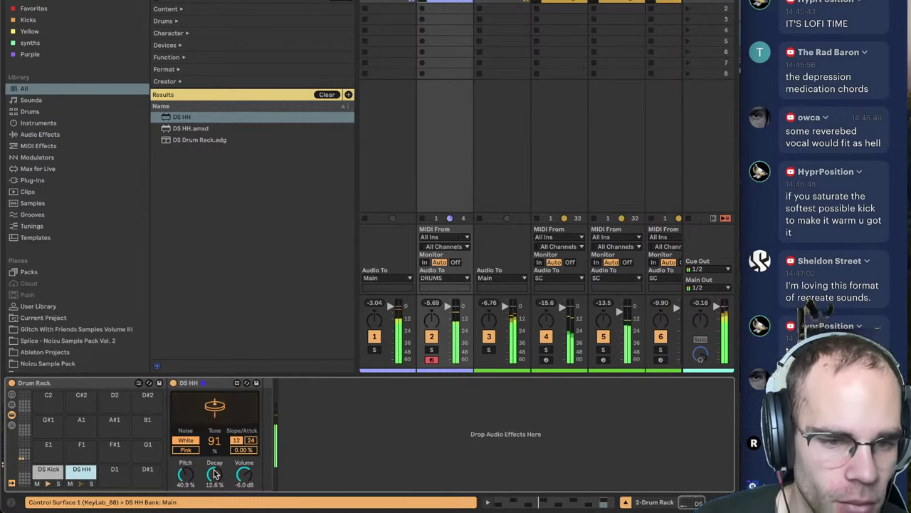
- Shape the DS HH hi-hat with Pitch 32.3%, Decay 15.2%, Attack 9.45%, Volume -15 dB and Tone 71%
left_click_drag(215, 474, 248, 485)
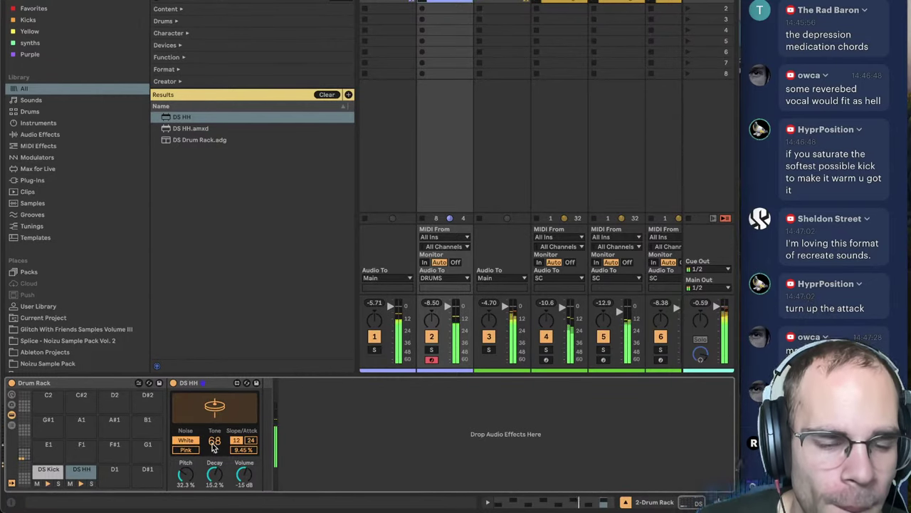
left_click_drag(214, 448, 214, 443)
- Search the browser for "hybrid" and place a Hybrid Reverb directly after DS HH inside the hi-hat pad's chain
key("super+f")
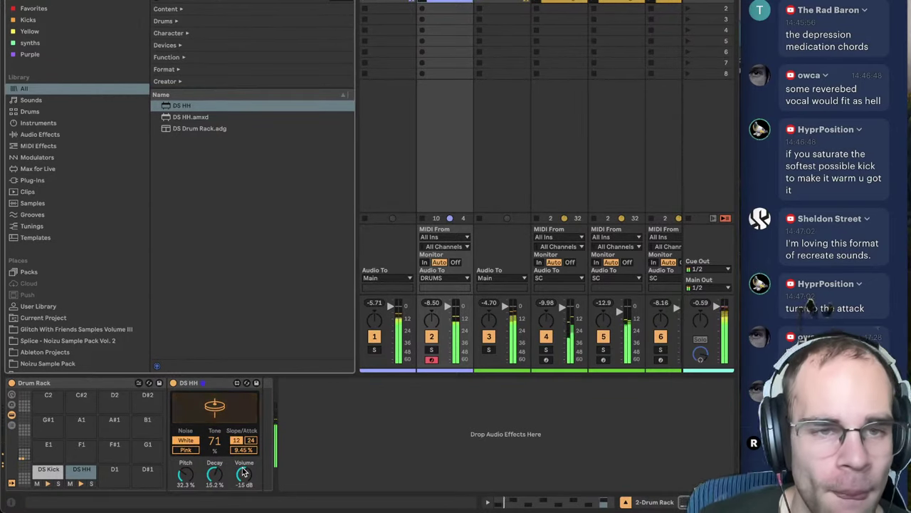
type("hybrid")
left_click_drag(192, 211, 262, 448)
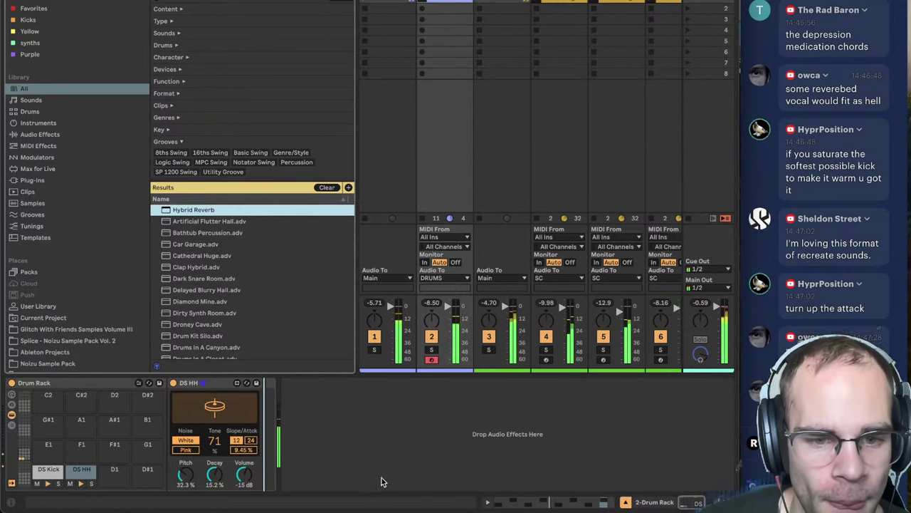
double_click(194, 209)
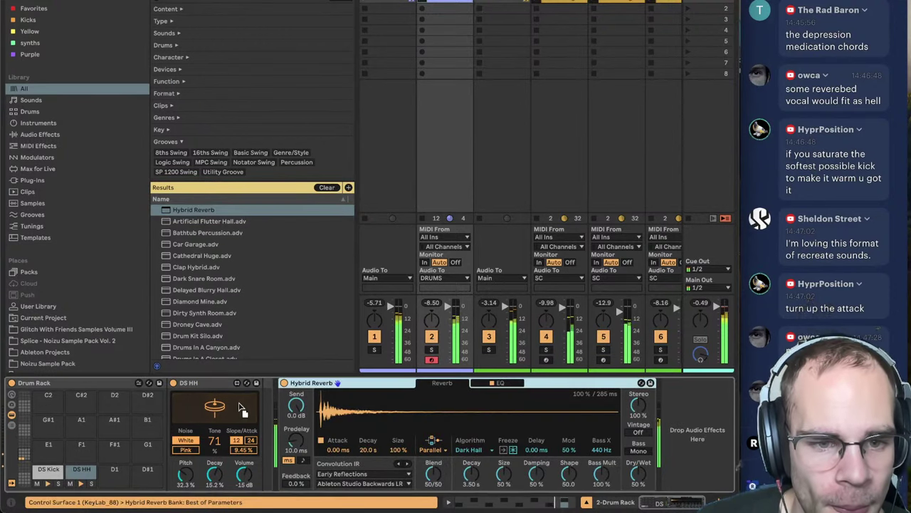
left_click_drag(239, 407, 261, 409)
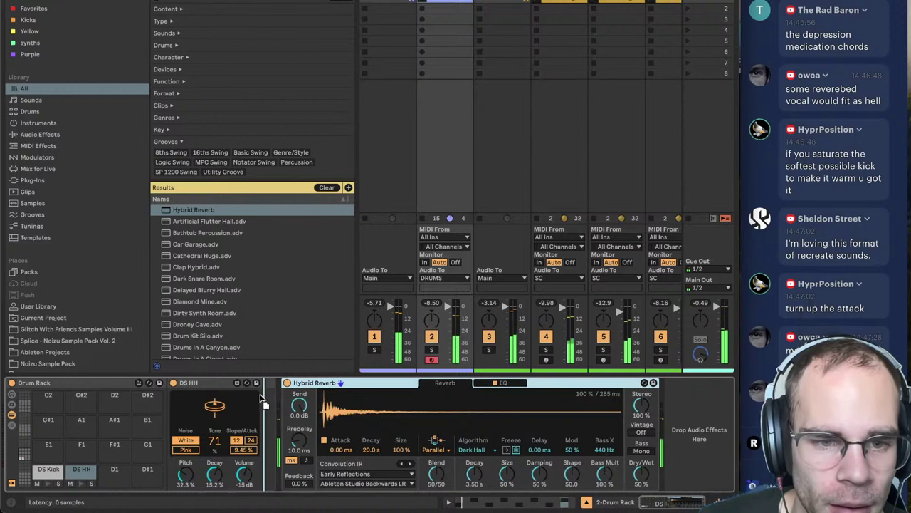
- Set the hi-hat's Hybrid Reverb to the Quartz algorithm with Blend 53/47, Decay 9.66 s and Dry/Wet 39%
left_click_drag(419, 474, 435, 482)
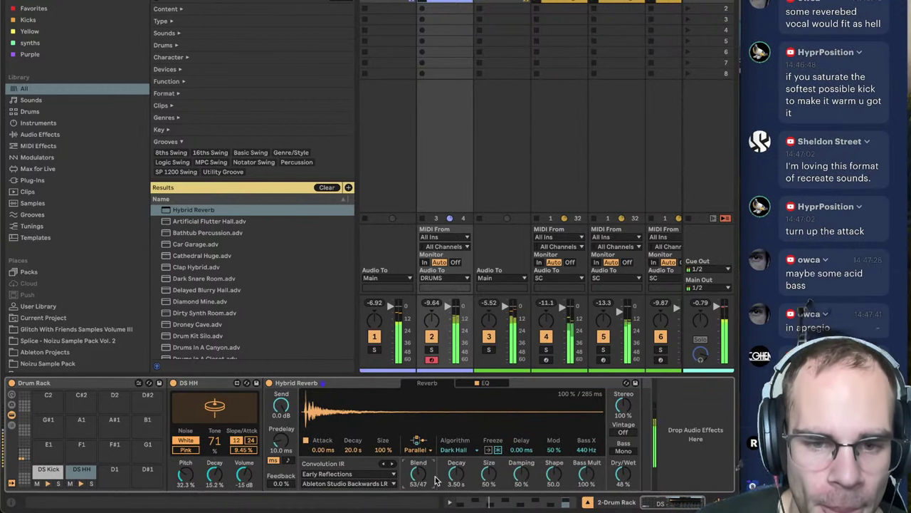
left_click(454, 449)
left_click(464, 478)
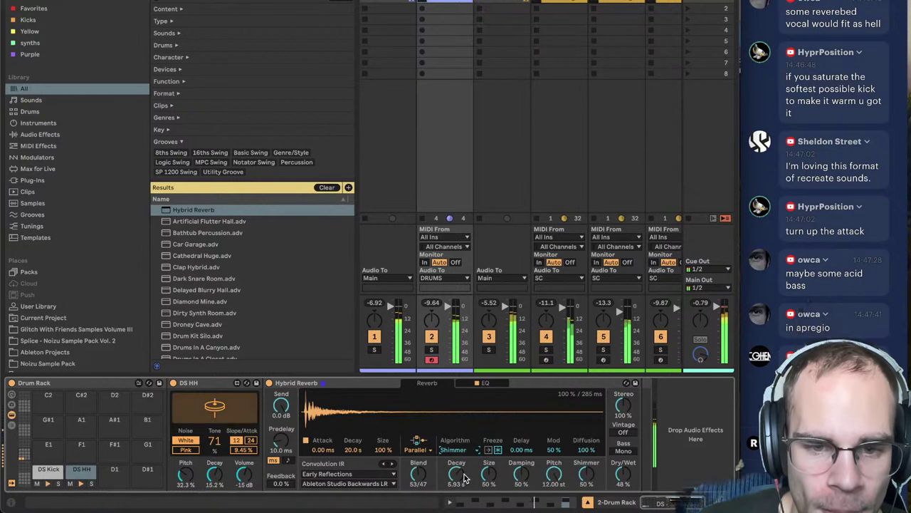
left_click_drag(464, 479, 487, 420)
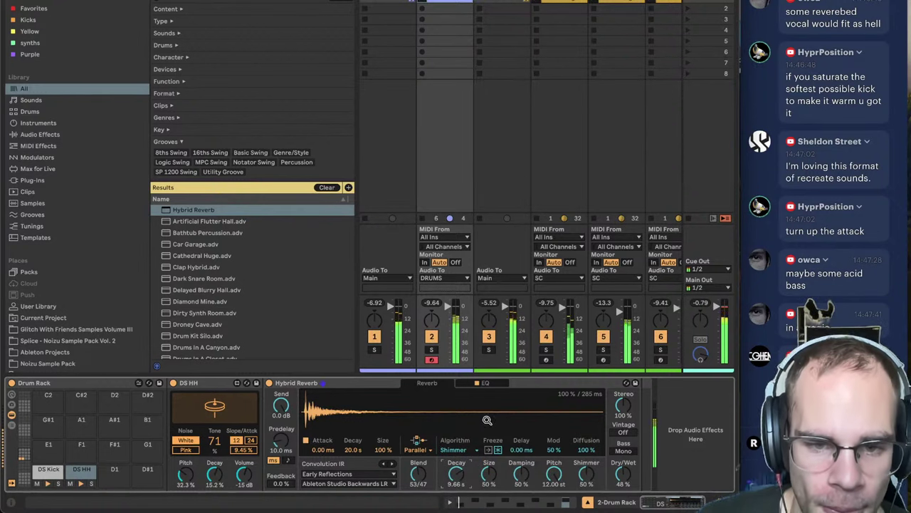
left_click(454, 449)
left_click(459, 475)
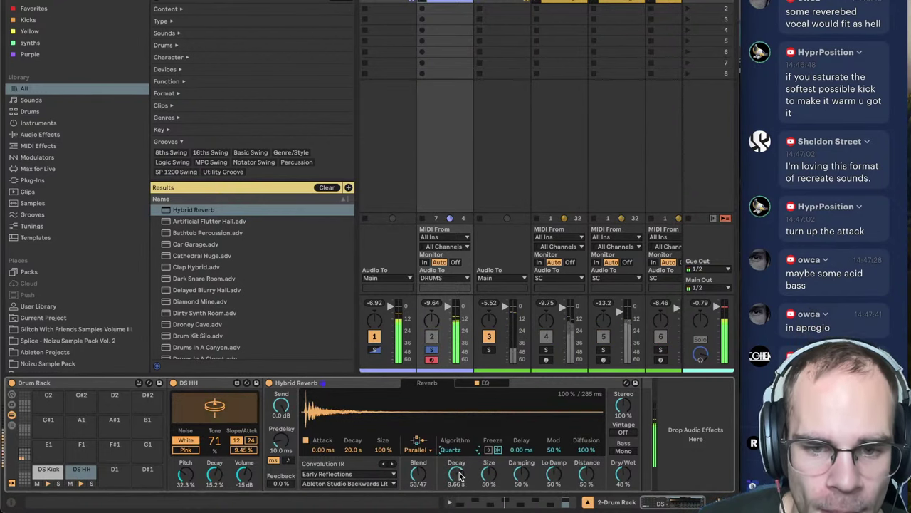
left_click_drag(620, 473, 602, 481)
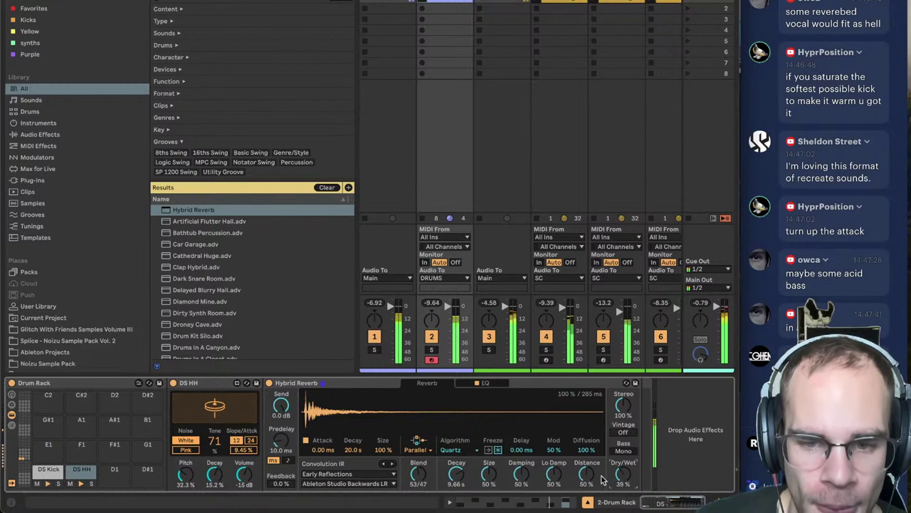
- Audition the synth tracks in solo, arm Drift track 6 for playing, and return to the full mix
left_click(500, 1)
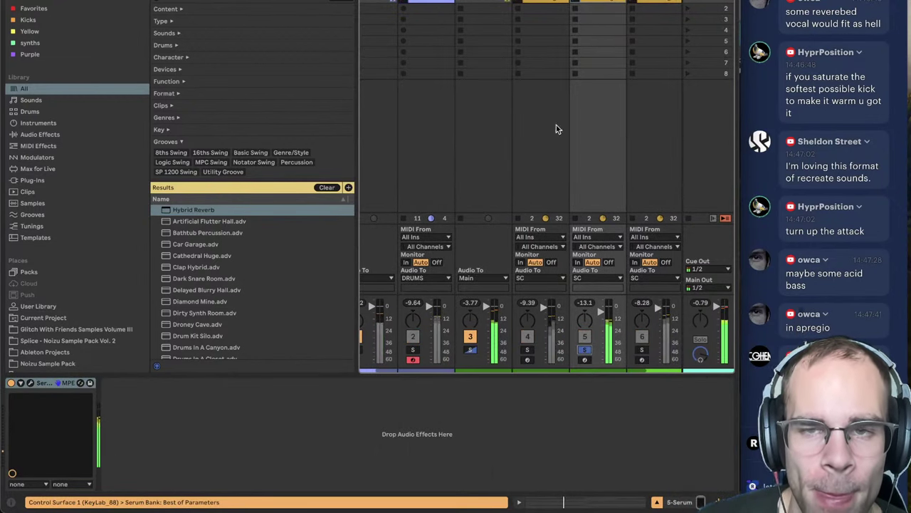
left_click(642, 360)
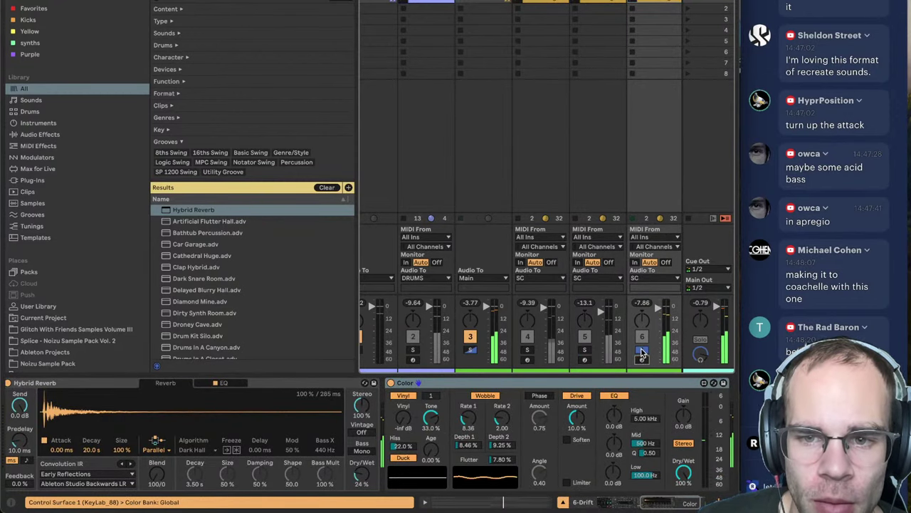
left_click(642, 351)
left_click(508, 141)
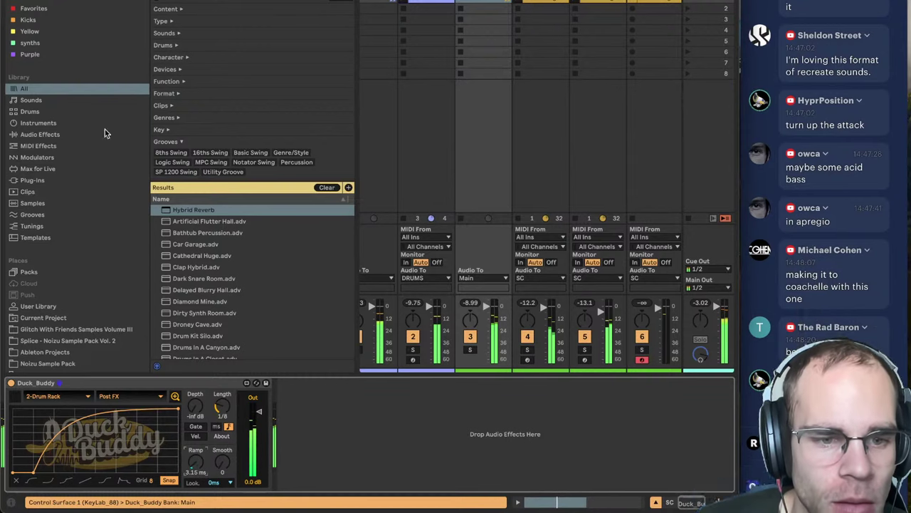
- Hide the browser and shorten the DS HH Decay on the drum track to 5.86%
left_click(15, 0)
left_click(90, 1)
left_click_drag(217, 472, 217, 482)
- Delete the ValhallaShimmer reverb from the Clav Bright track 4
left_click(198, 46)
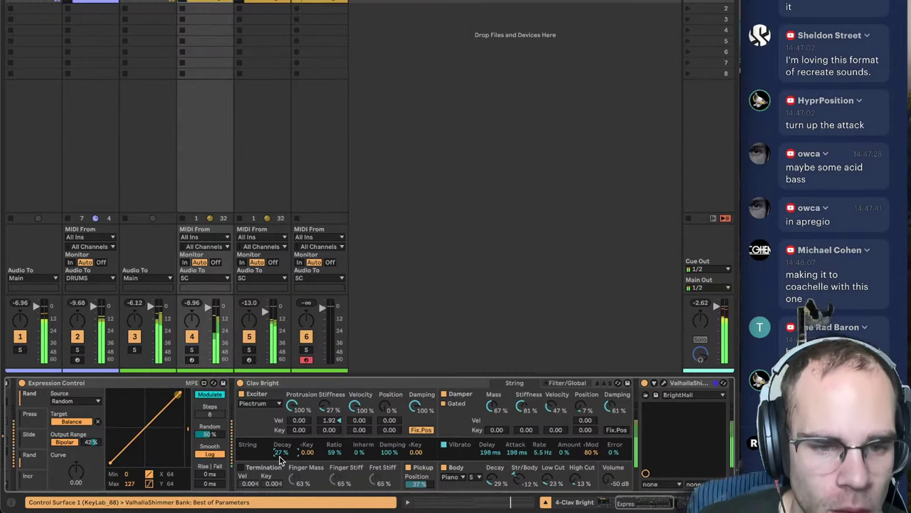
left_click(677, 400)
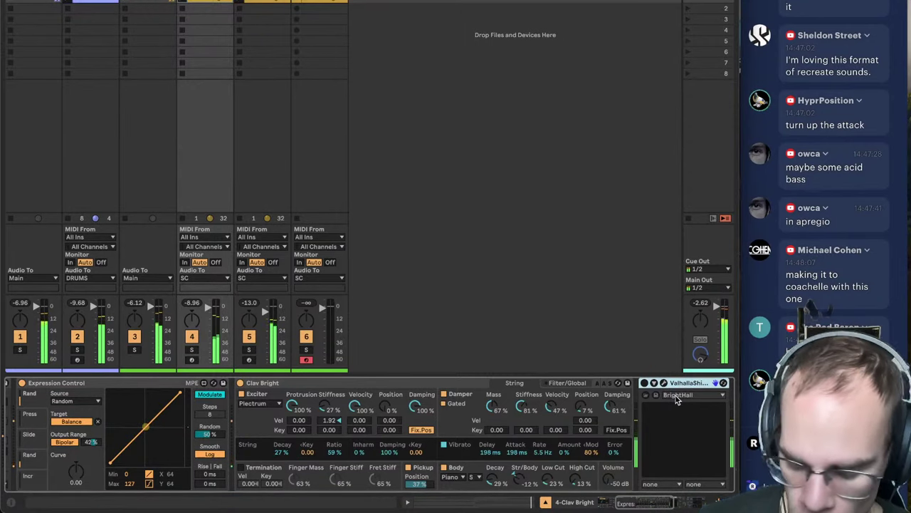
key("Delete")
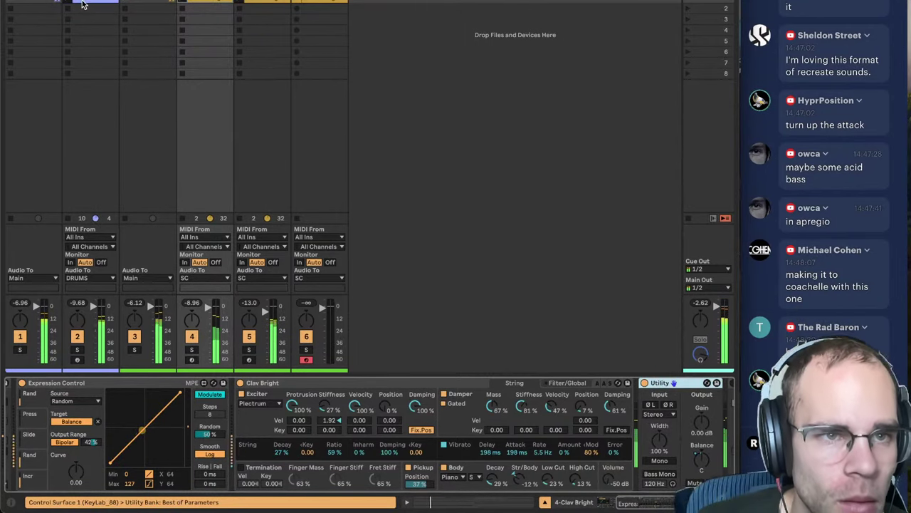
- Switch off the Hybrid Reverb in the hi-hat pad's chain on the drum track
left_click(82, 2)
left_click(269, 383)
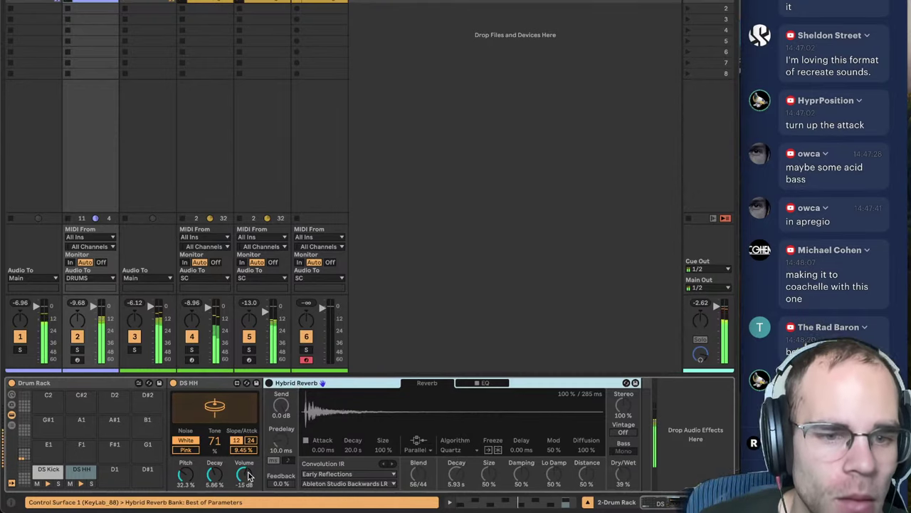
- Open track 6's Drift synth and shorten envelope 2's Decay to 155 ms
left_click(148, 2)
left_click(320, 2)
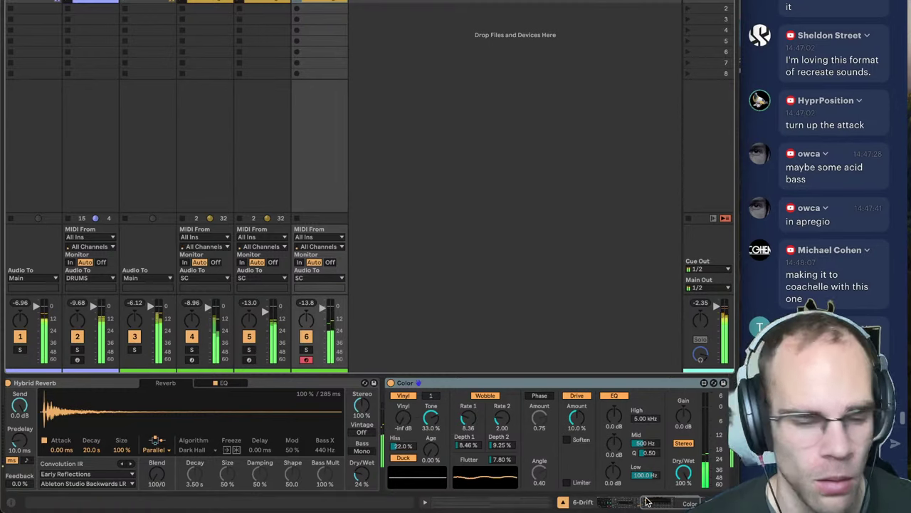
mouse_move(657, 502)
left_mouse_down()
mouse_move(625, 507)
mouse_move(641, 504)
left_mouse_up()
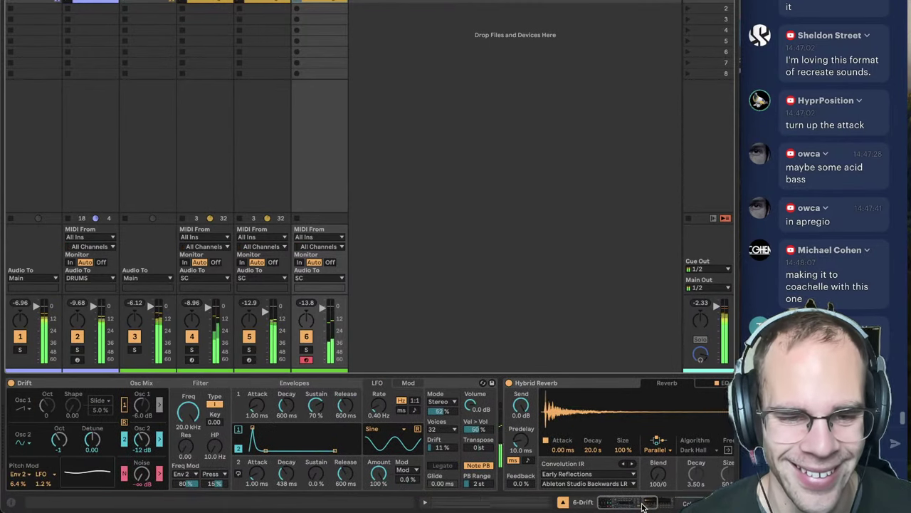
left_click_drag(284, 473, 284, 499)
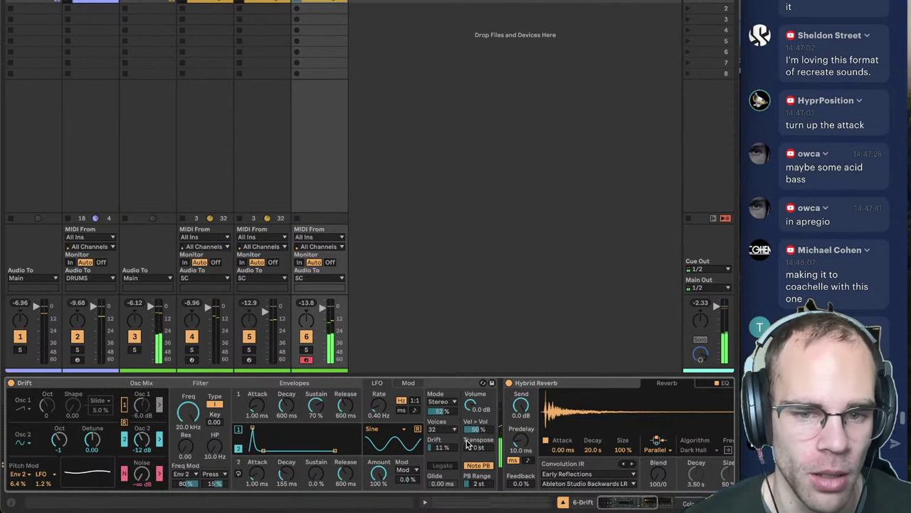
- Set the Hybrid Reverb on track 6 to Blend 49/51 and Dry/Wet 52%
left_click_drag(621, 504, 633, 506)
left_click_drag(520, 477, 521, 442)
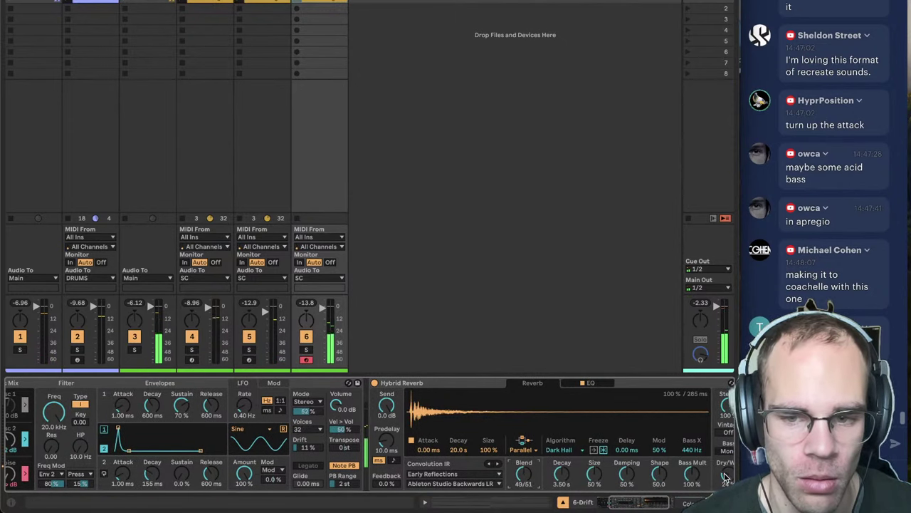
left_click_drag(638, 505, 680, 503)
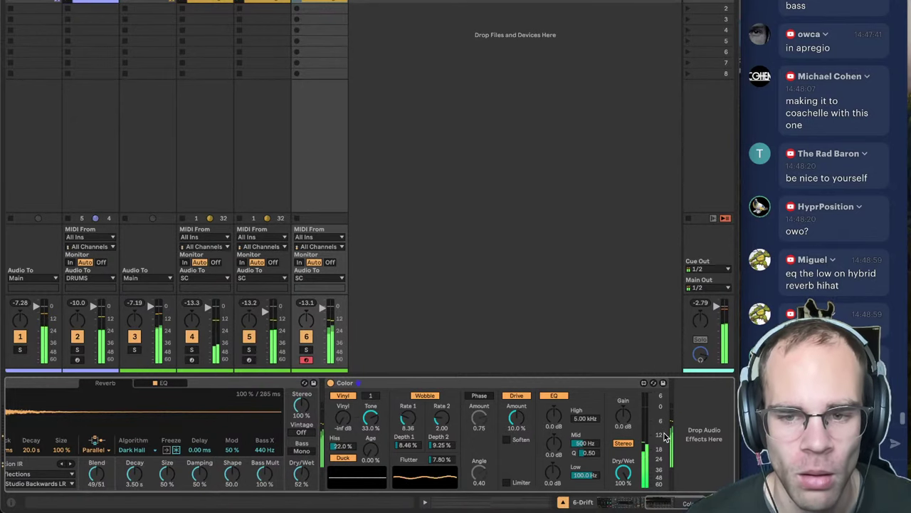
- Shorten the Decay of Drift's envelope 2 on track 6 to 27.4 ms
left_click(645, 501)
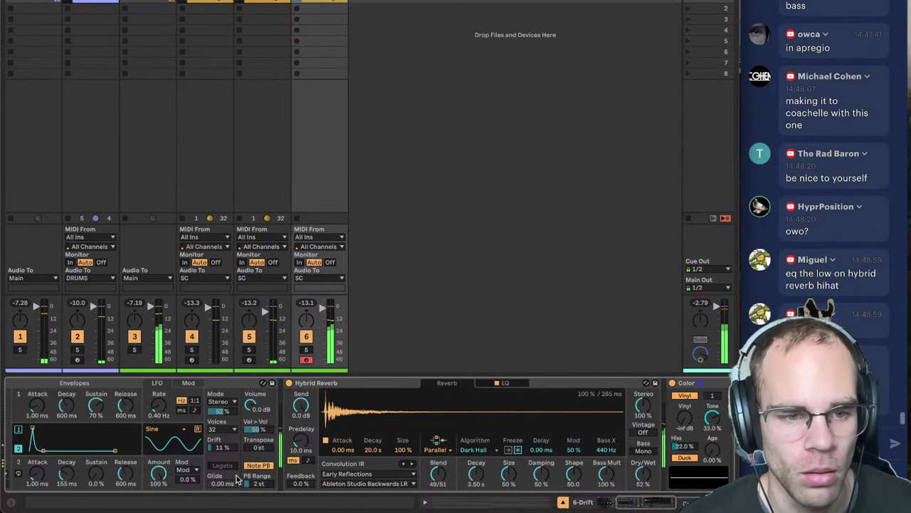
scroll(623, 504, "left", 5)
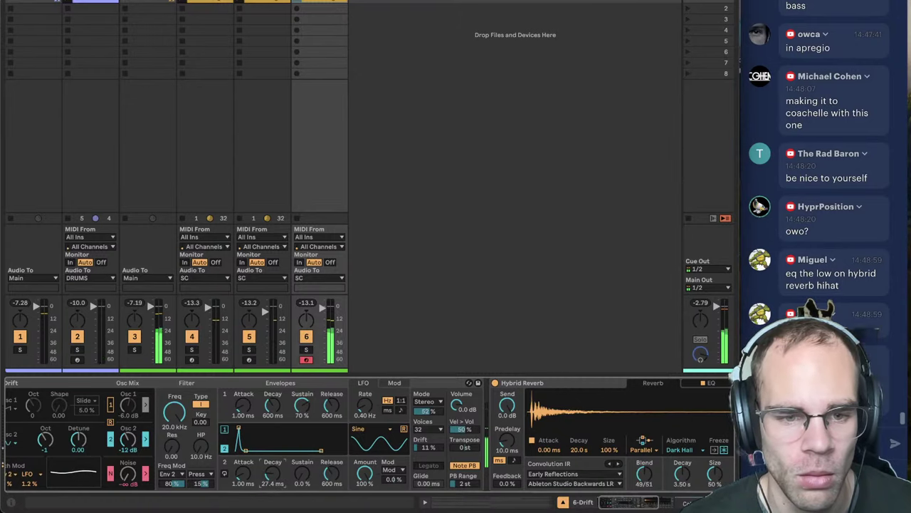
- Delete the Hybrid Reverb from track 6 and search the browser for "shimmer"
left_click(543, 387)
key("Delete")
key("super+f")
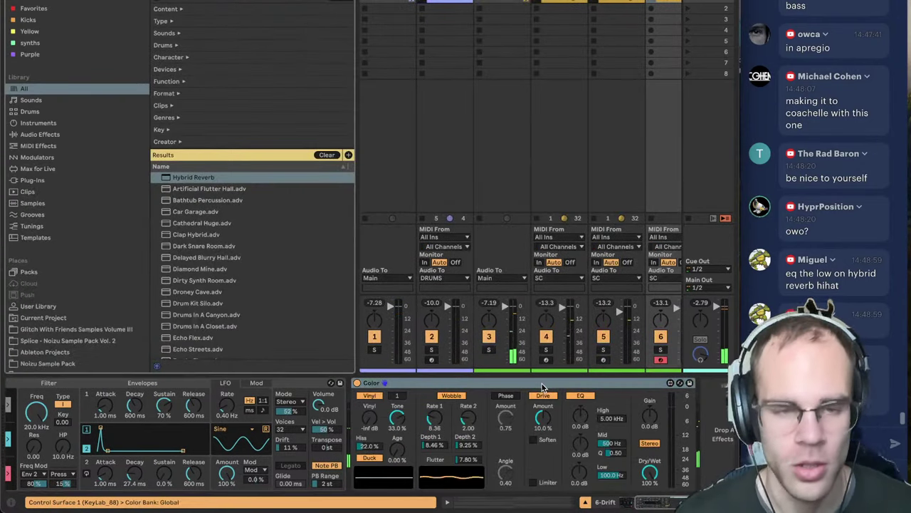
type("shimmer")
left_click_drag(189, 177, 313, 408)
key("Return")
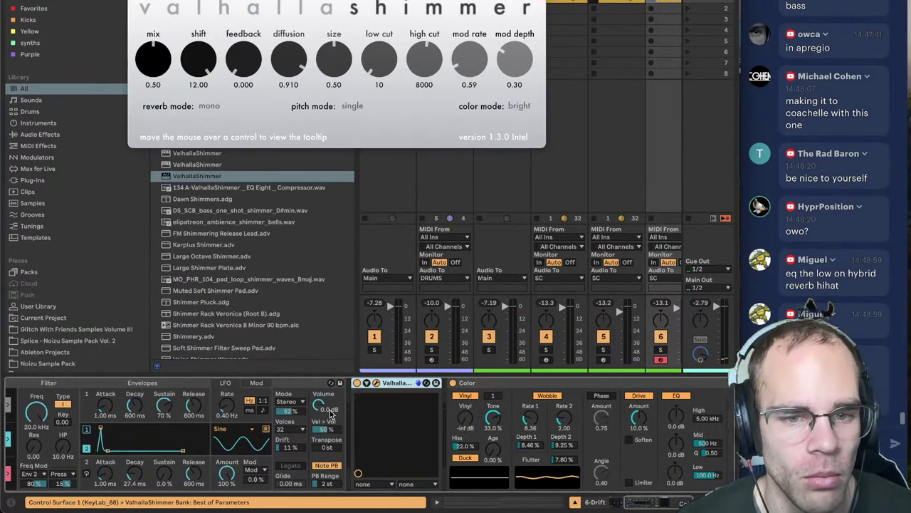
key("ctrl+z")
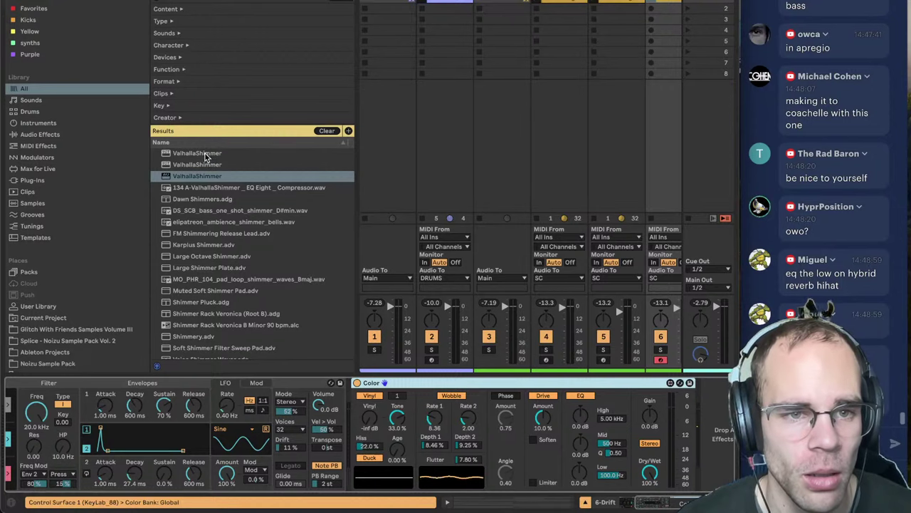
- Insert the first-listed ValhallaShimmer version between Drift and Color on track 6 and load its BrightHall preset
left_click(204, 157)
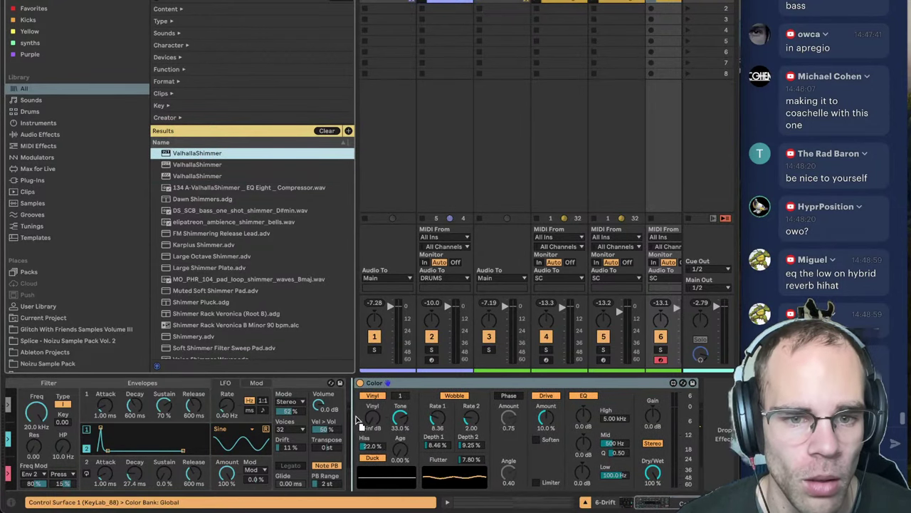
left_click_drag(192, 158, 279, 426)
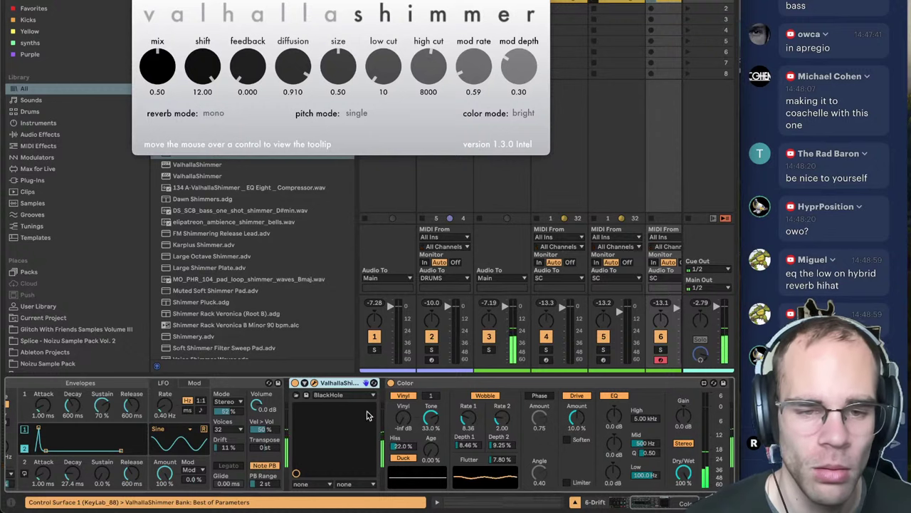
left_click(340, 395)
left_click(343, 425)
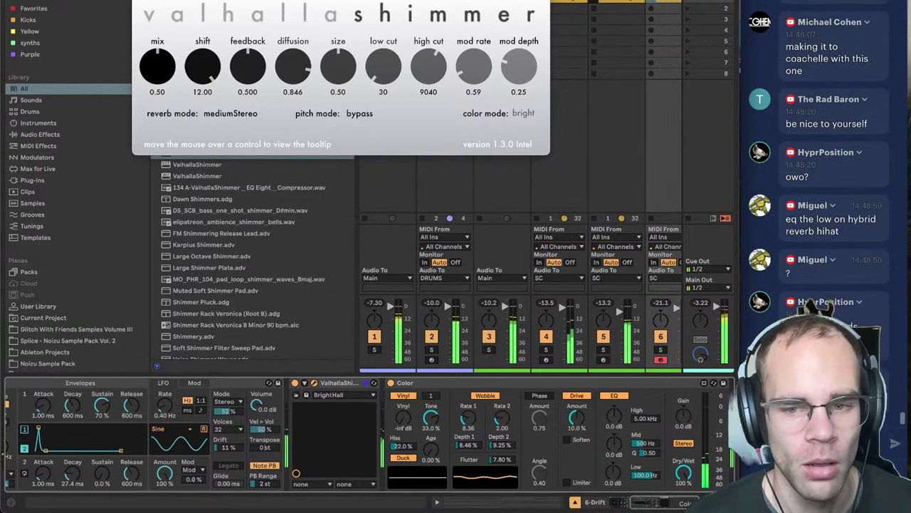
- Set Drift's LFO pitch modulation to 0.0%, then close the ValhallaShimmer window and hide the browser
scroll(590, 459, "left", 3)
left_click_drag(42, 483, 43, 498)
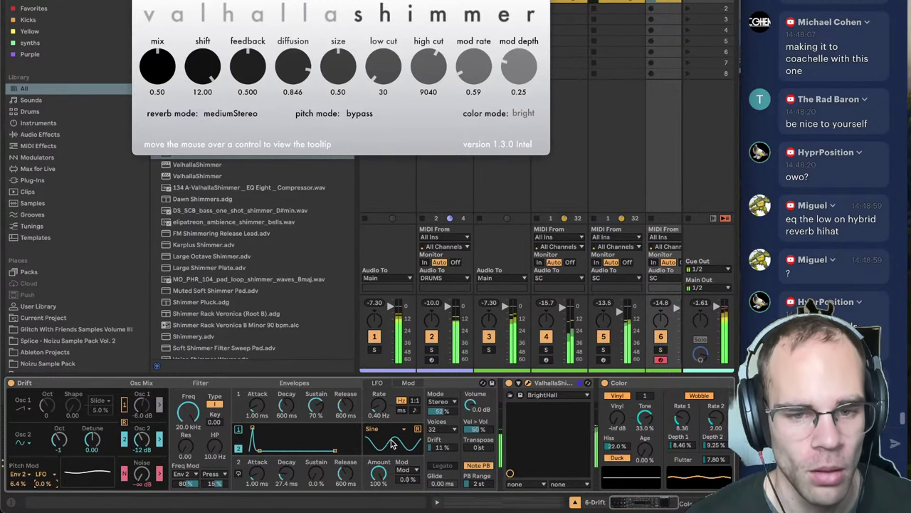
left_click(151, 1)
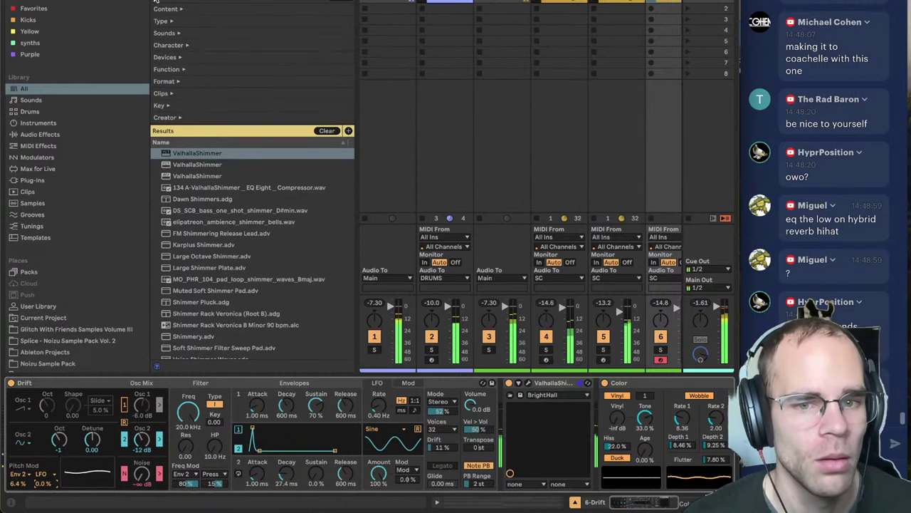
key("super+alt+b")
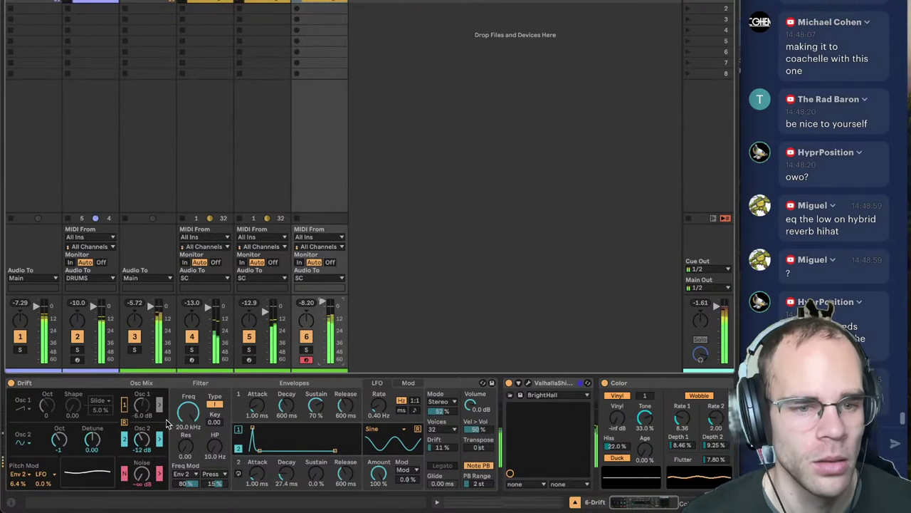
- Raise Drift's Osc 2 level to 6.0 dB and lower track 6's volume fader
left_click_drag(143, 440, 143, 428)
left_click_drag(325, 313, 325, 322)
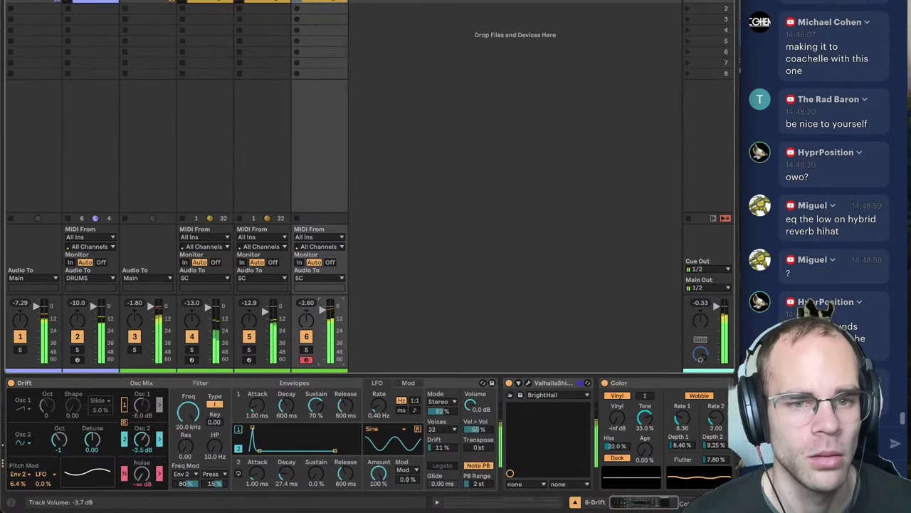
left_click_drag(146, 441, 146, 430)
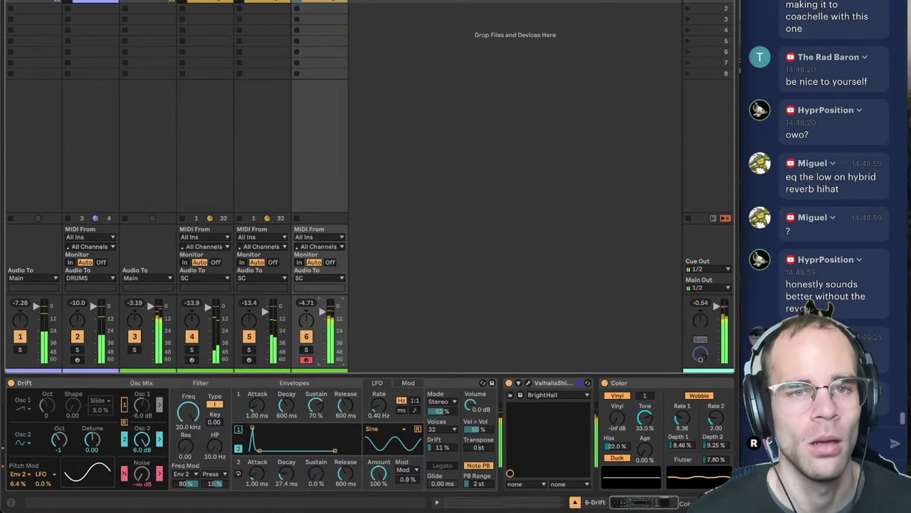
- Record two takes of the Drift part on track 6, one in the second slot and one in the third
left_click(297, 9)
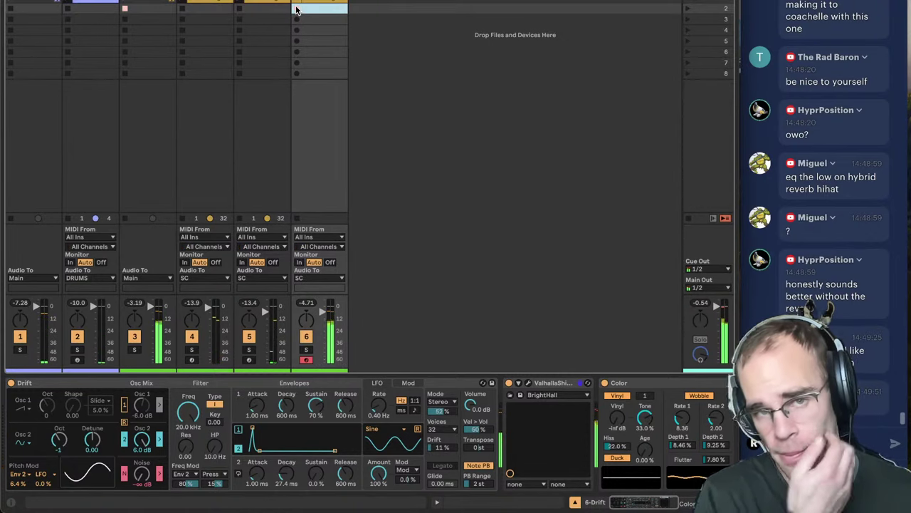
left_click(297, 9)
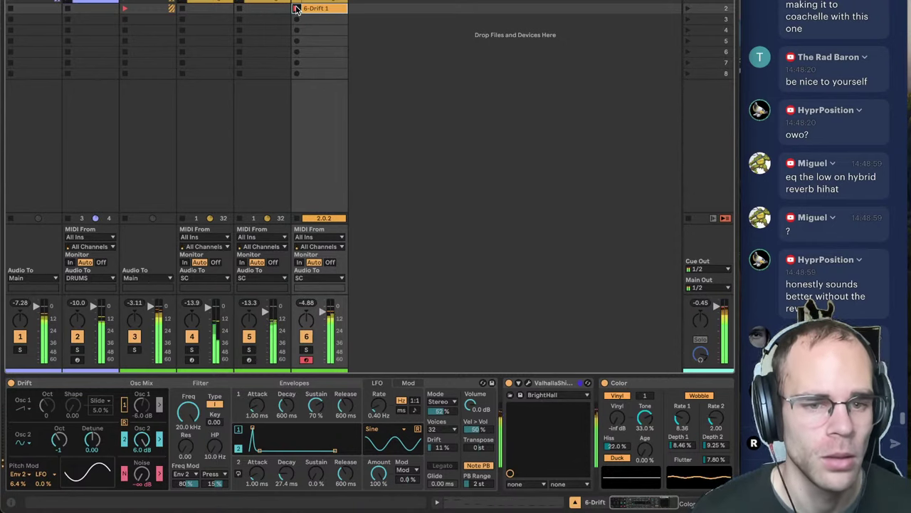
left_click(297, 8)
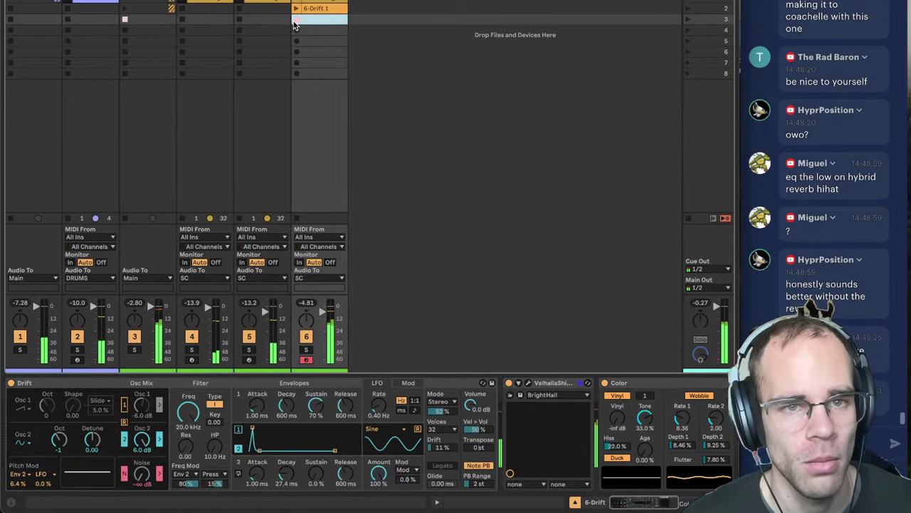
key("Return")
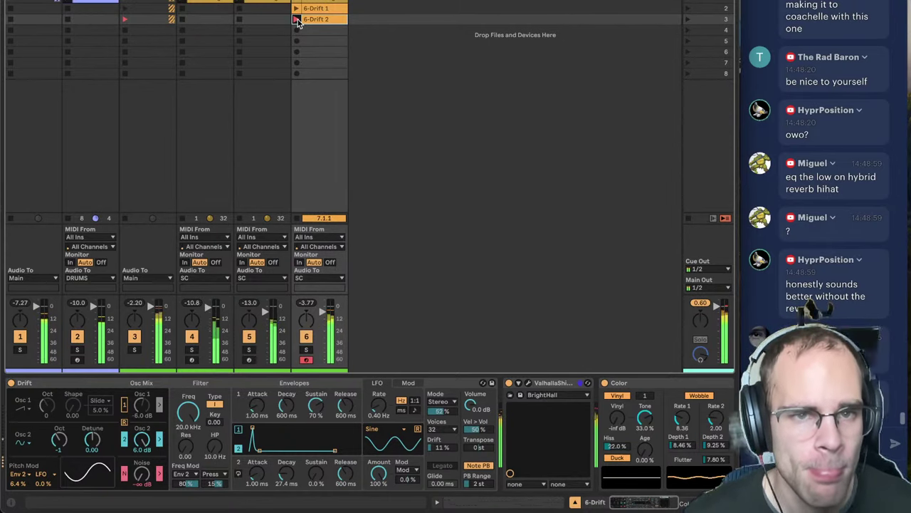
left_click(297, 19)
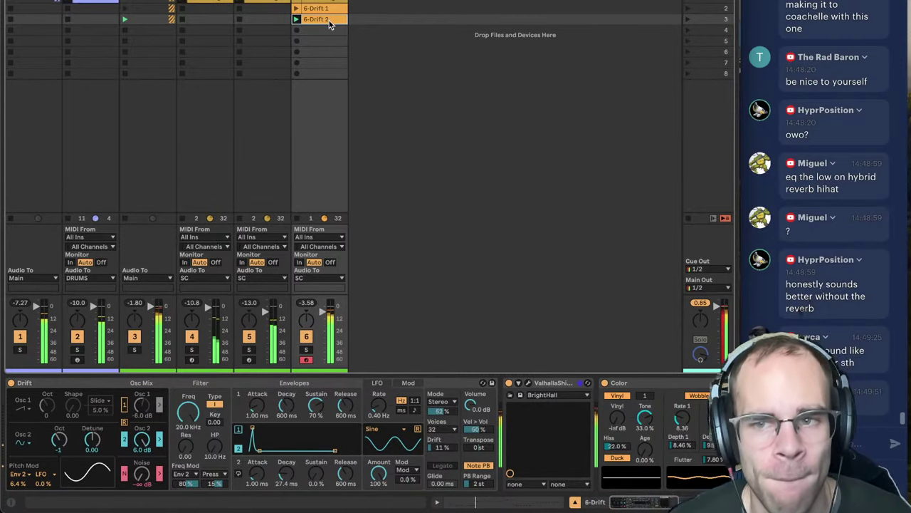
- Set Drift's envelope 1 to 872 ms decay, 0.0 % sustain and 359 ms release, bypassing ValhallaShimmer to hear it dry
double_click(329, 20)
left_click(642, 505)
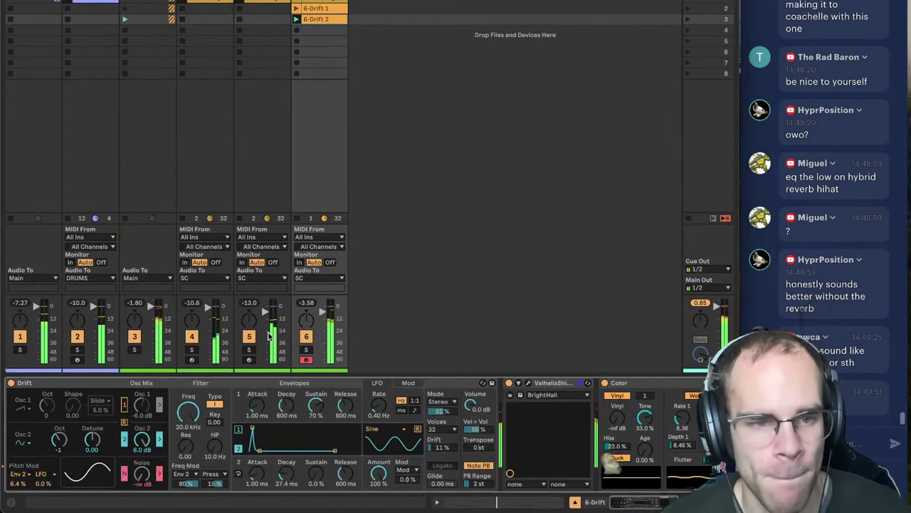
left_click_drag(308, 416, 316, 441)
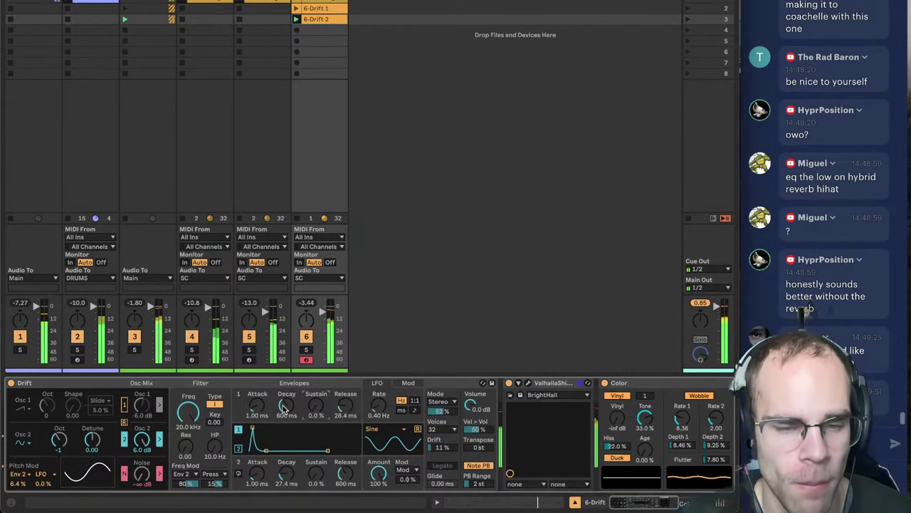
left_click(509, 383)
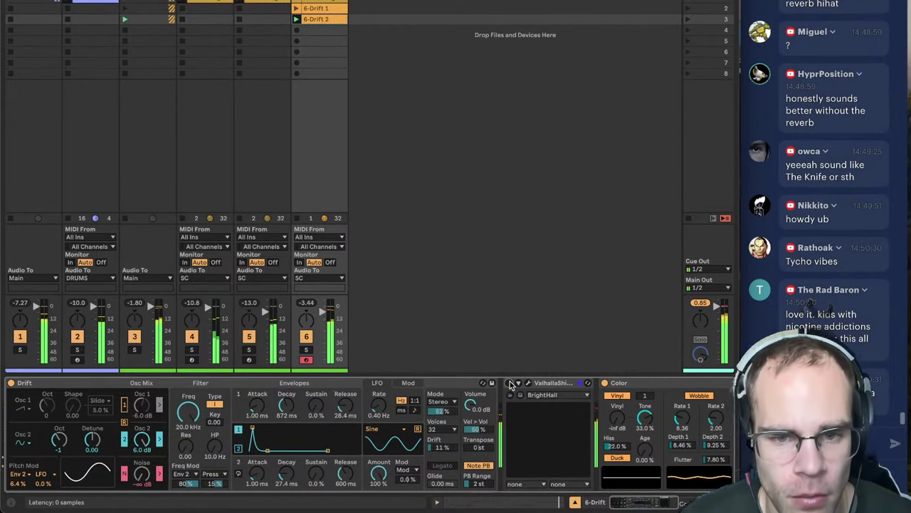
left_click_drag(342, 410, 341, 389)
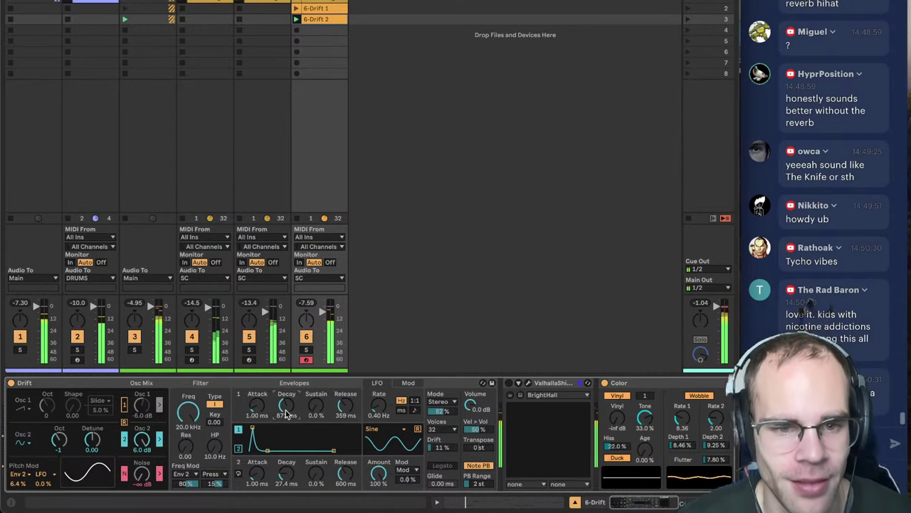
- Re-enable ValhallaShimmer, show its parameters and lower its wet/dry mix to 0.14 in the plug-in window
left_click(518, 383)
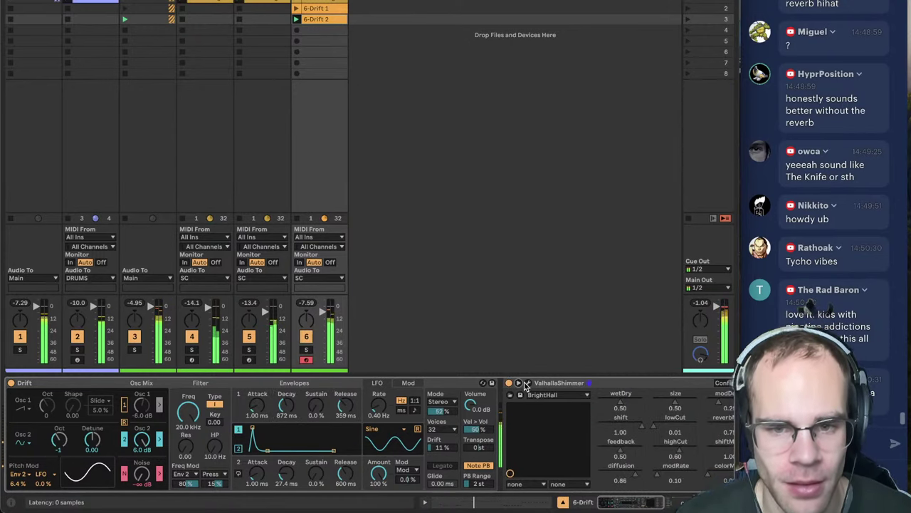
left_click(527, 383)
left_click_drag(152, 75, 158, 132)
left_click(137, 1)
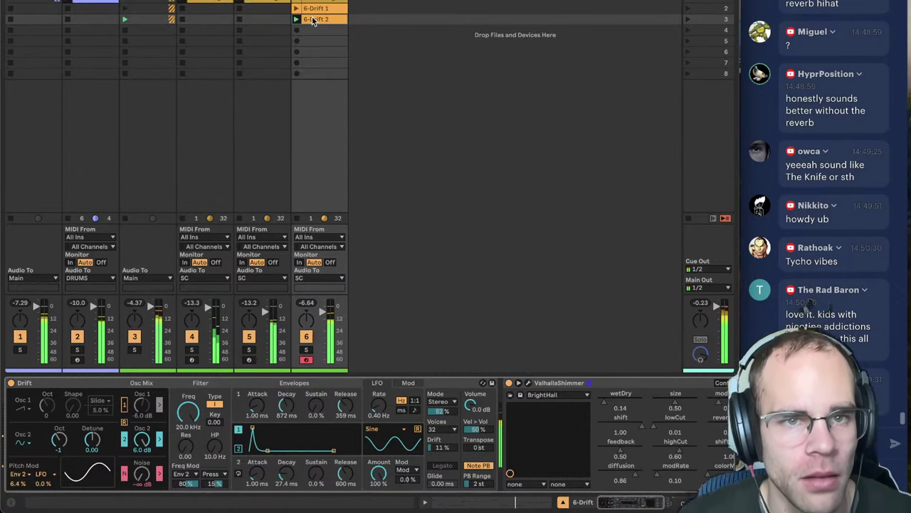
- Keep only the 6-Drift 2 take, moved into track 6's first slot, and open its notes for editing
mouse_move(314, 19)
left_mouse_down()
mouse_move(326, 3)
mouse_move(321, 11)
left_mouse_up()
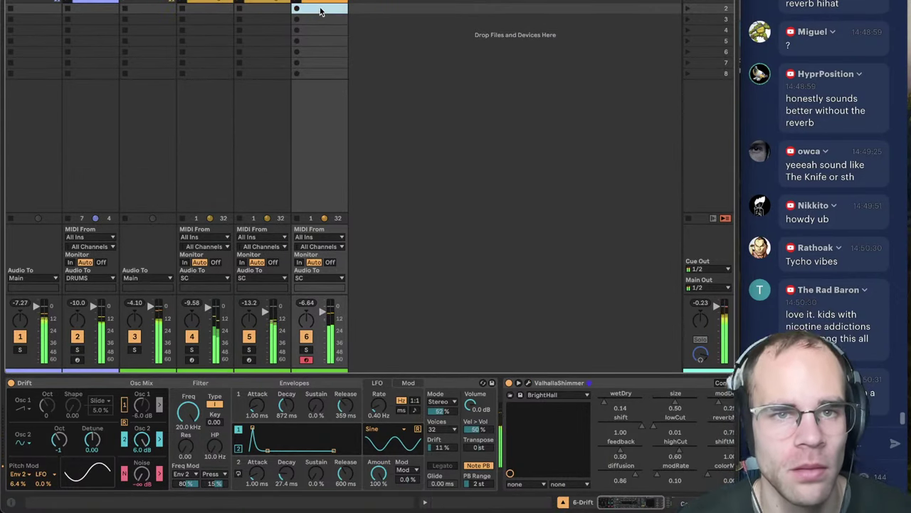
double_click(322, 9)
left_click(416, 414)
left_click_drag(249, 235, 247, 278)
left_click(326, 261)
- Quantize the start of all notes in the 6-Drift 2 clip to 1/16 at 100 %
key("super+a")
key("space")
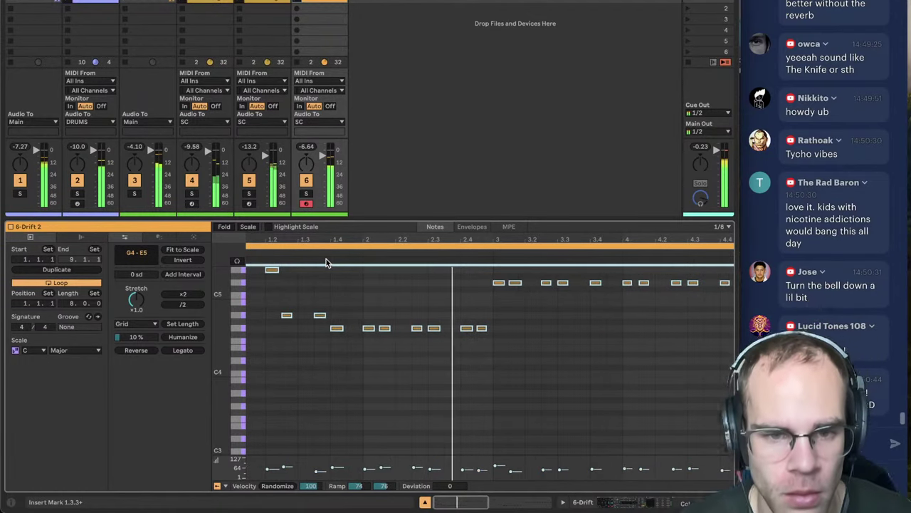
left_click(160, 237)
left_click(187, 249)
left_click(157, 238)
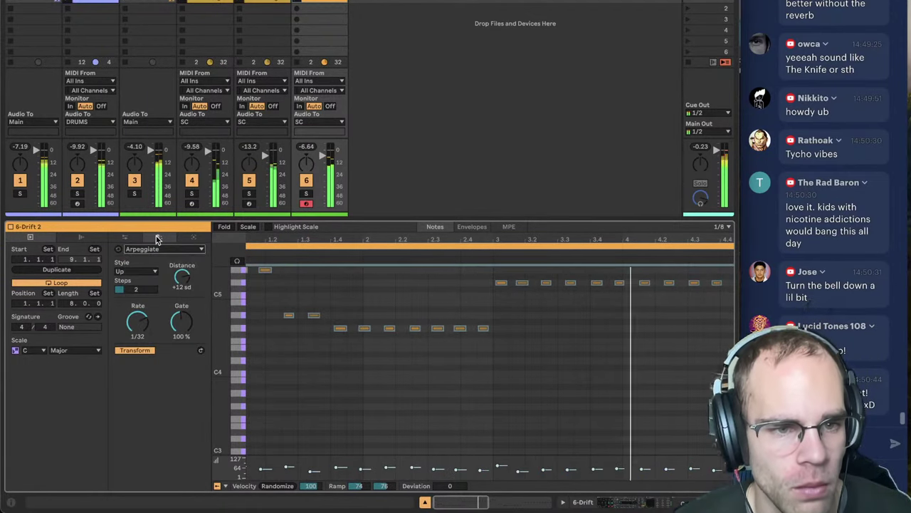
left_click(192, 238)
left_click(156, 250)
left_click(151, 248)
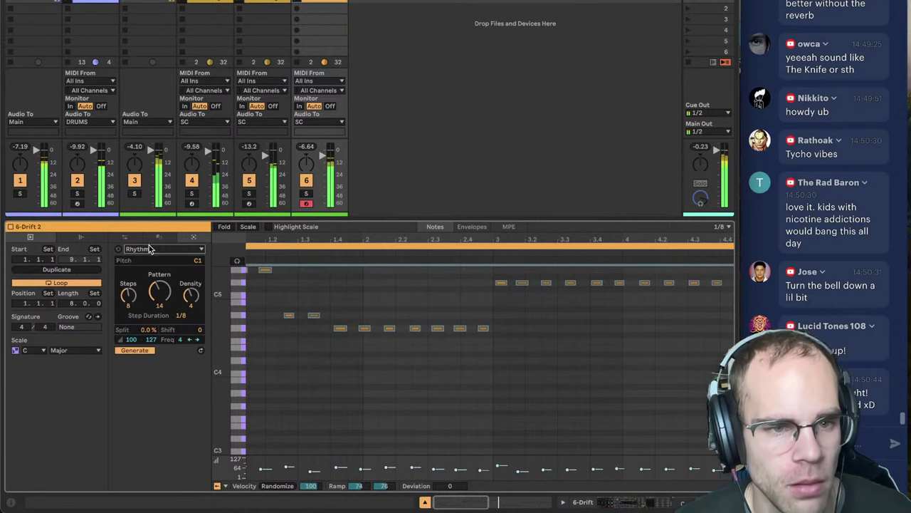
left_click(157, 238)
left_click(155, 250)
left_click(143, 299)
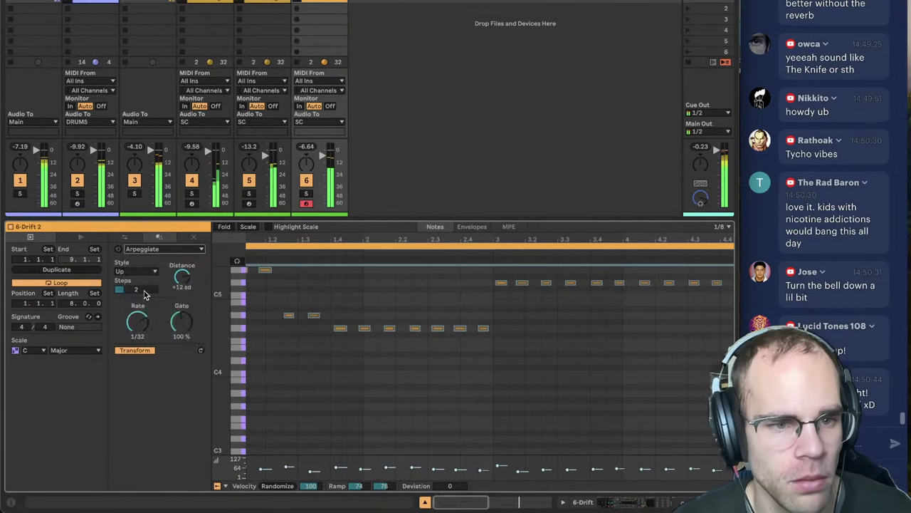
left_click(148, 282)
left_click(366, 299)
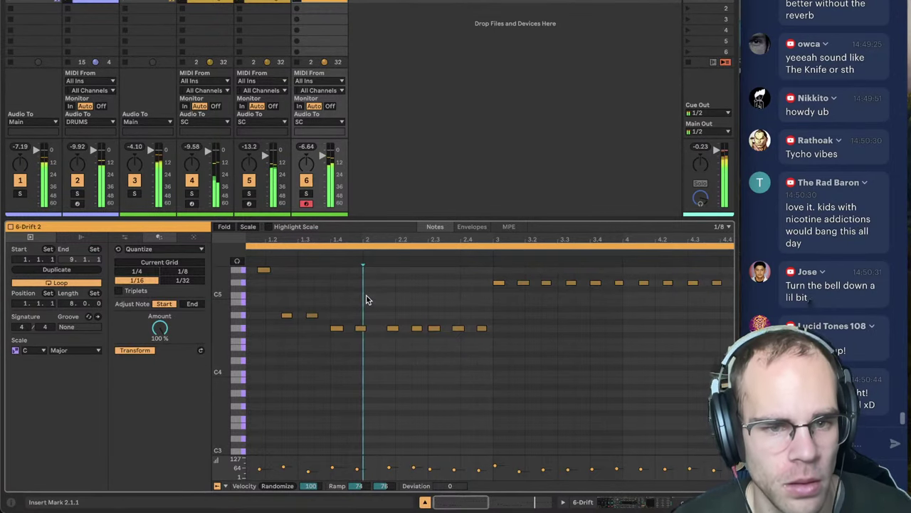
- On a 1/16 grid, shift the two late G4 notes in bar 2 one sixteenth earlier to space the run evenly
scroll(334, 239, "left", 1)
left_click(328, 252)
key("space")
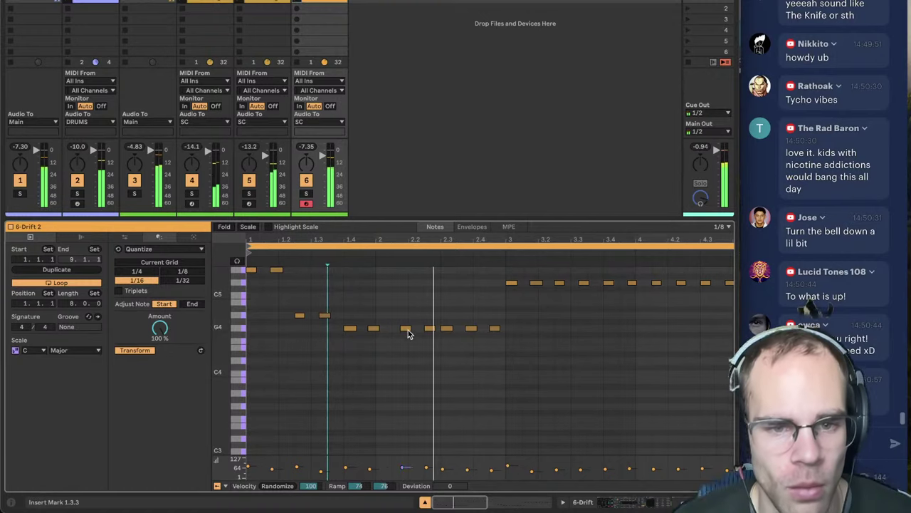
key("super+1")
key("space")
scroll(404, 339, "up", 2)
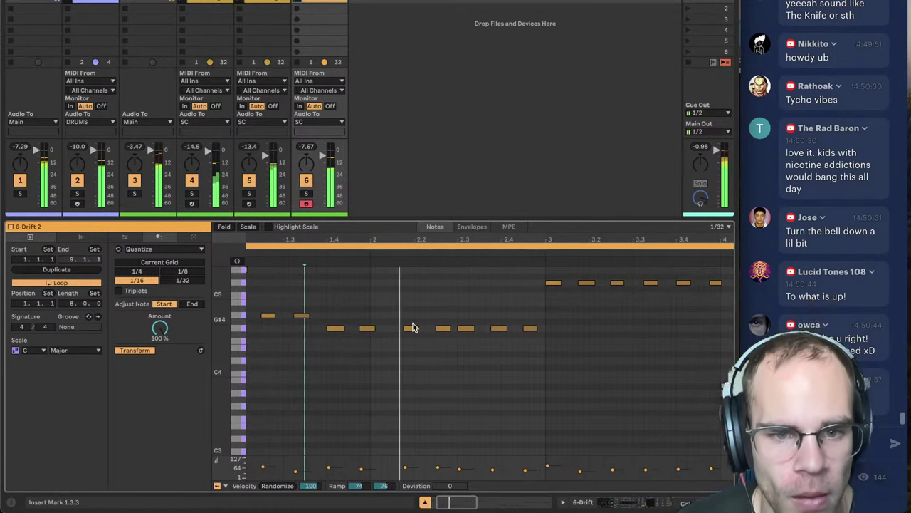
left_click(401, 331)
key("ctrl+2")
left_click(404, 320)
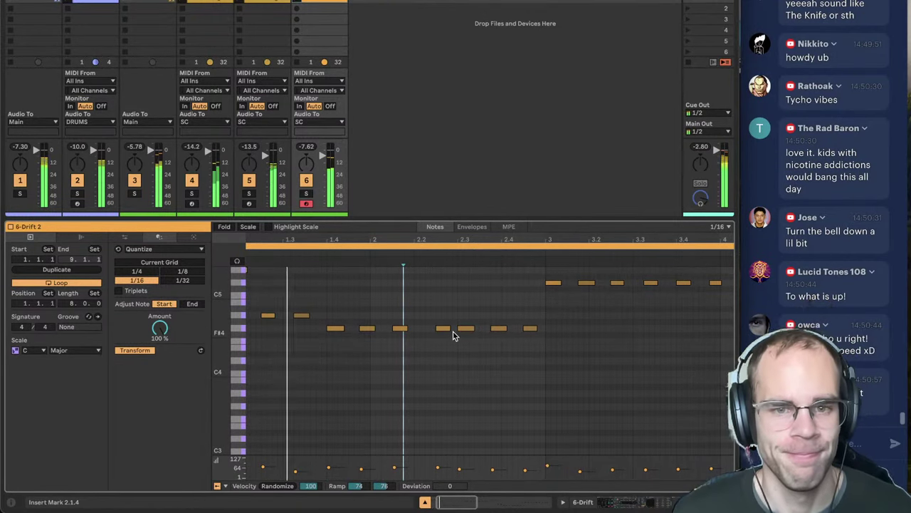
left_click_drag(441, 329, 433, 335)
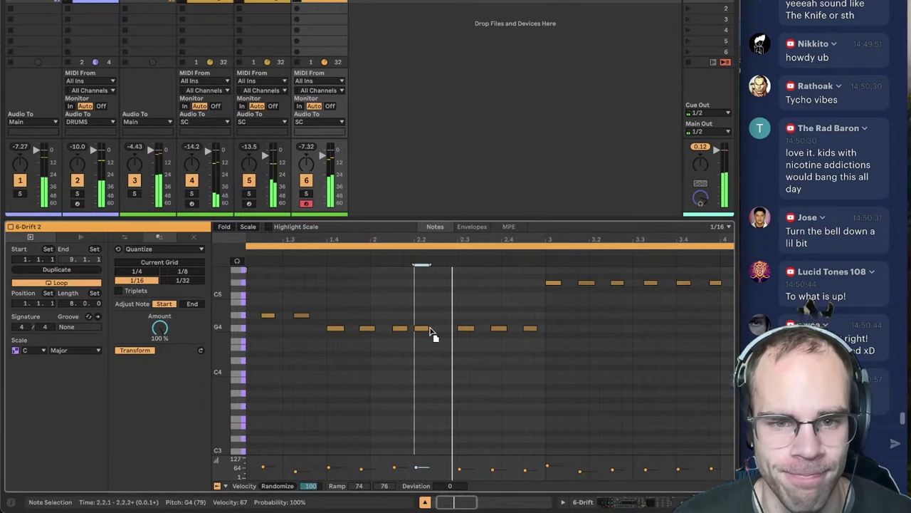
left_click(447, 346)
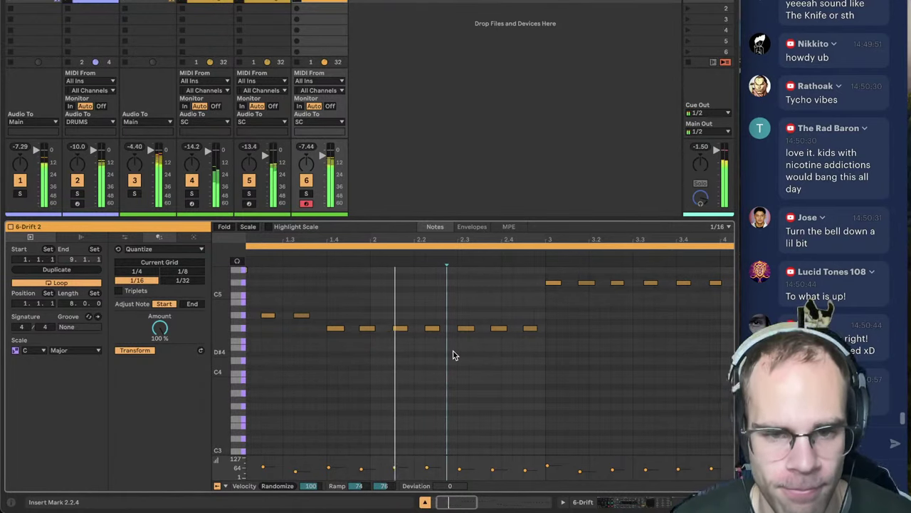
- Check the note timing in the rest of the 6-Drift 2 clip, from bar 3 through bar 7
left_click_drag(578, 239, 311, 234)
left_click(519, 372)
left_click_drag(529, 239, 426, 240)
left_click(539, 318)
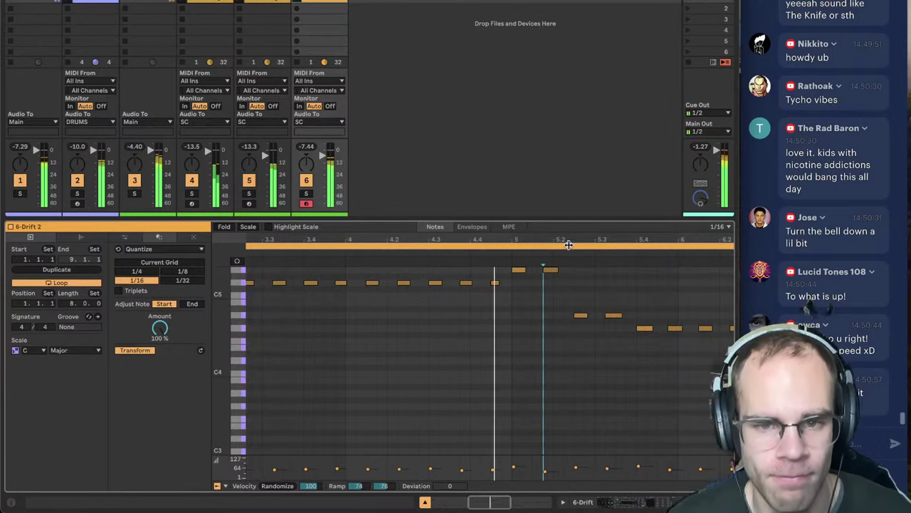
left_click_drag(570, 242, 489, 241)
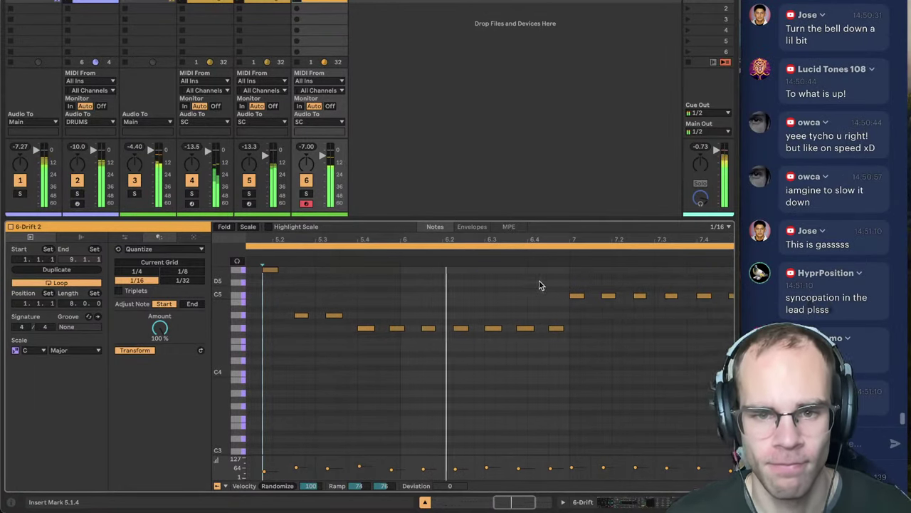
- Switch Drift's voice mode to Unison with a 6.2 % amount and lower track 6's volume to -8.0 dB
left_click(625, 505)
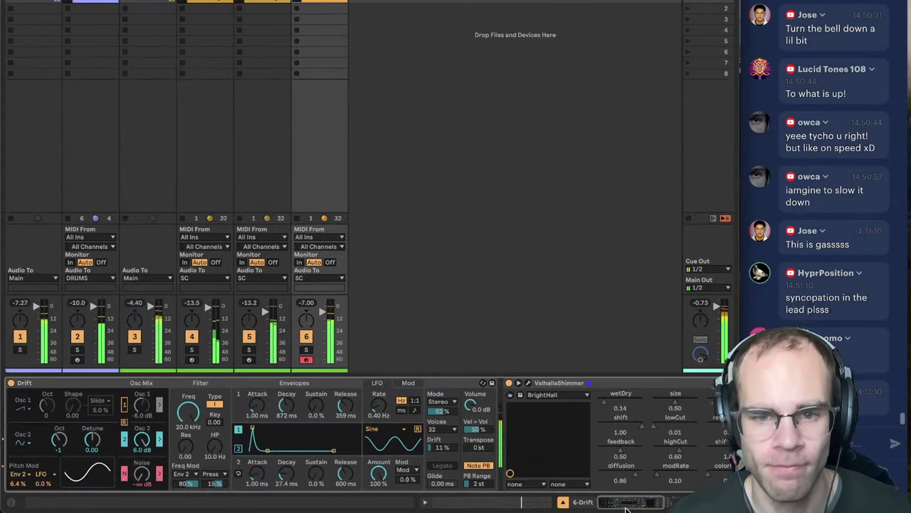
left_click(440, 403)
left_click(442, 438)
left_click_drag(442, 412, 449, 413)
left_click_drag(323, 312, 323, 314)
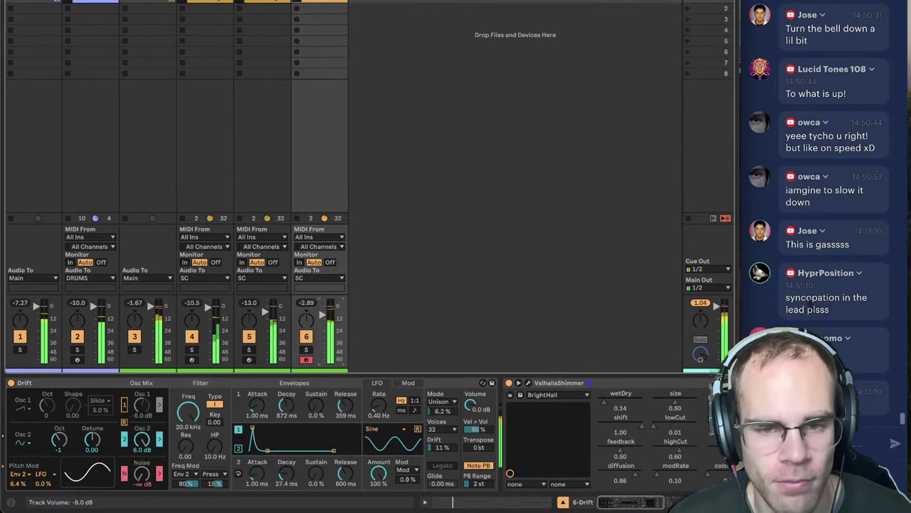
- Try Drift's Mono and Stereo voice modes against Unison, then return to Unison
left_click(442, 401)
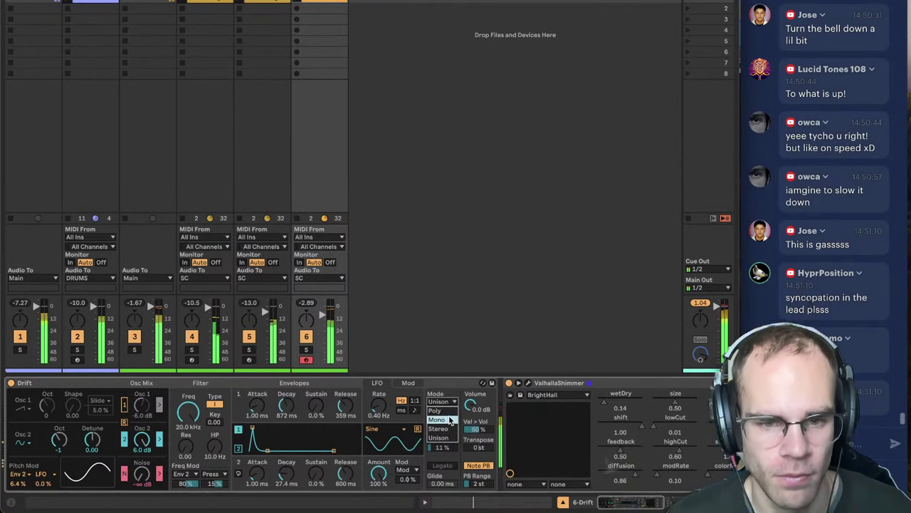
left_click(449, 420)
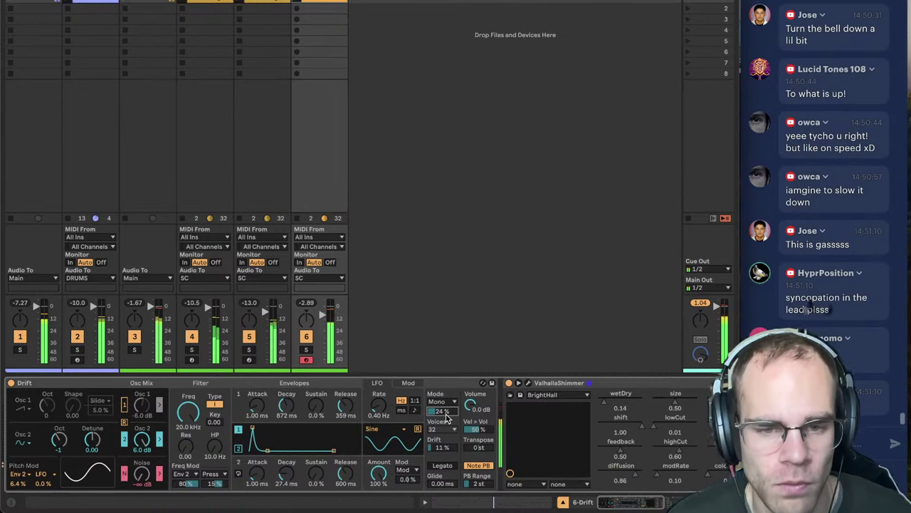
left_click(449, 402)
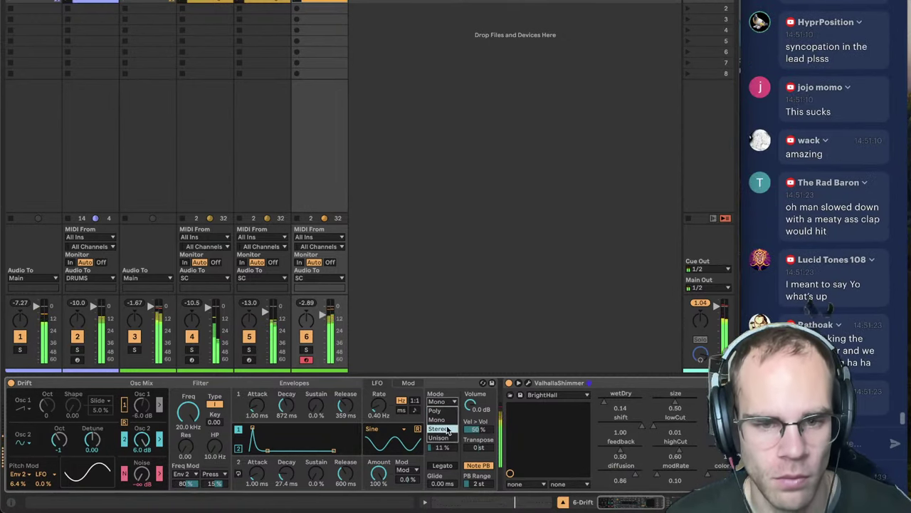
left_click(447, 438)
left_click(447, 402)
left_click(447, 429)
left_click(447, 403)
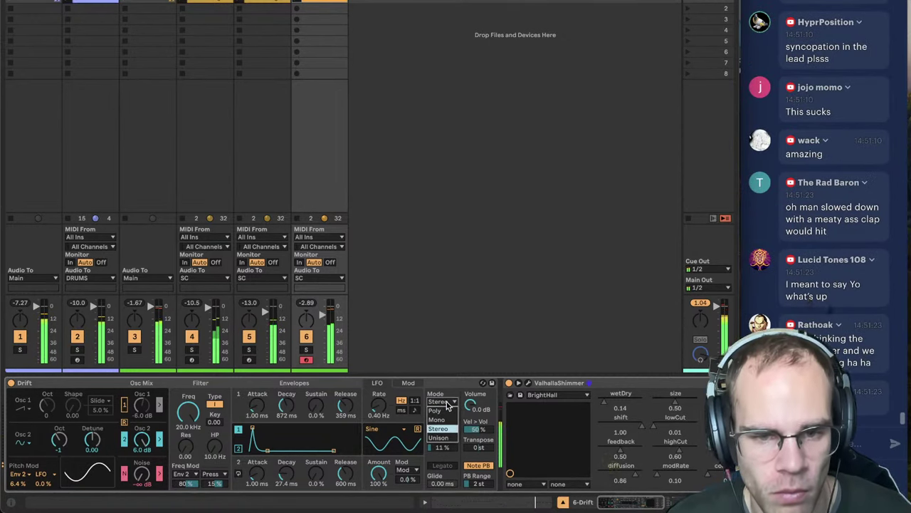
left_click(447, 403)
left_click(446, 403)
left_click(445, 439)
- Raise the synth's Drift amount to 18 %
mouse_move(444, 447)
left_mouse_down()
mouse_move(444, 436)
mouse_move(444, 462)
left_mouse_up()
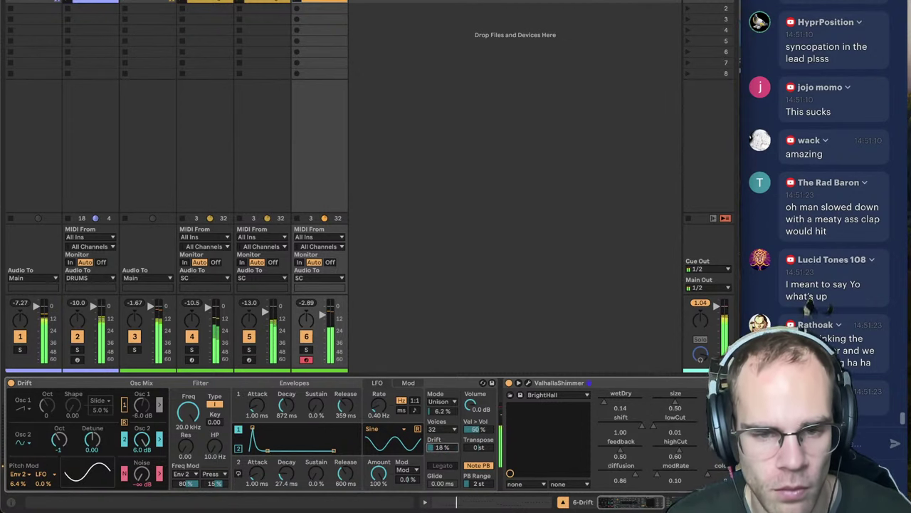
left_click(446, 411)
left_click(443, 444)
left_click(468, 409)
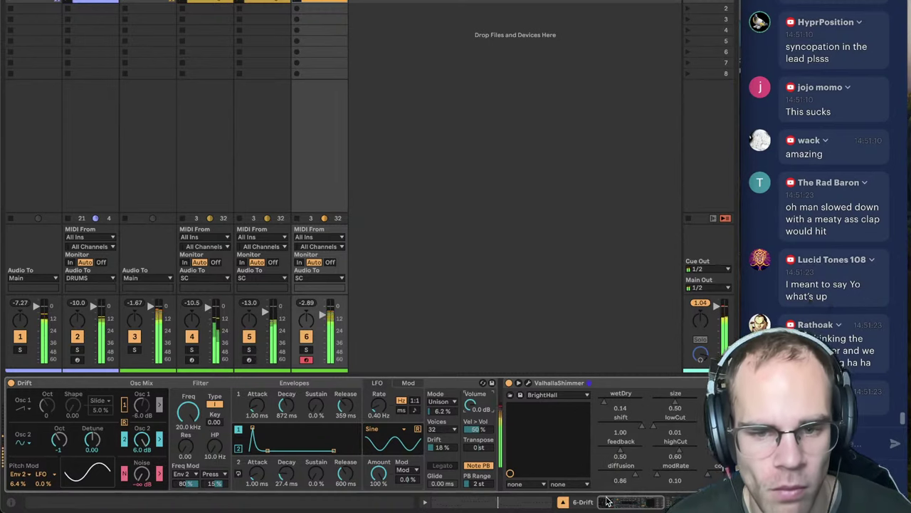
- In Duck Buddy on the SC track, set the ramp to 0.00 ms and the length to 1/16
left_click_drag(606, 500, 649, 501)
left_click(158, 238)
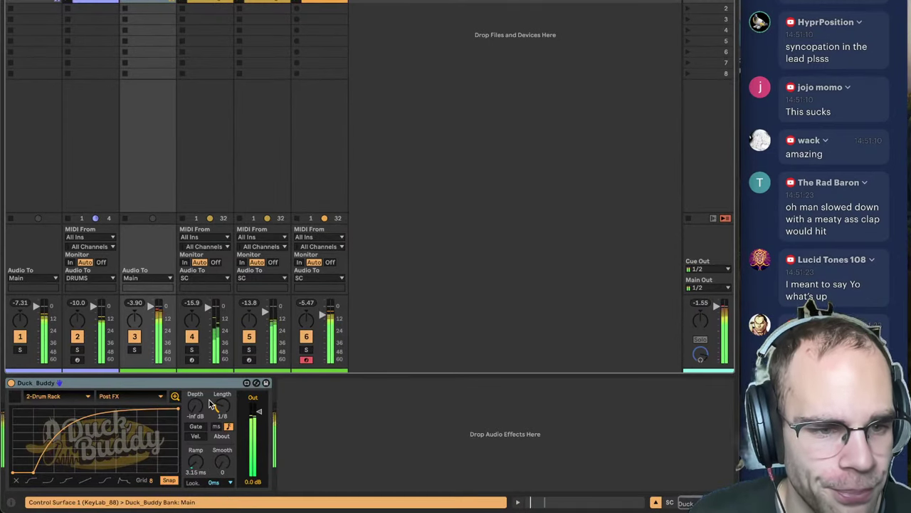
left_click_drag(196, 462, 196, 480)
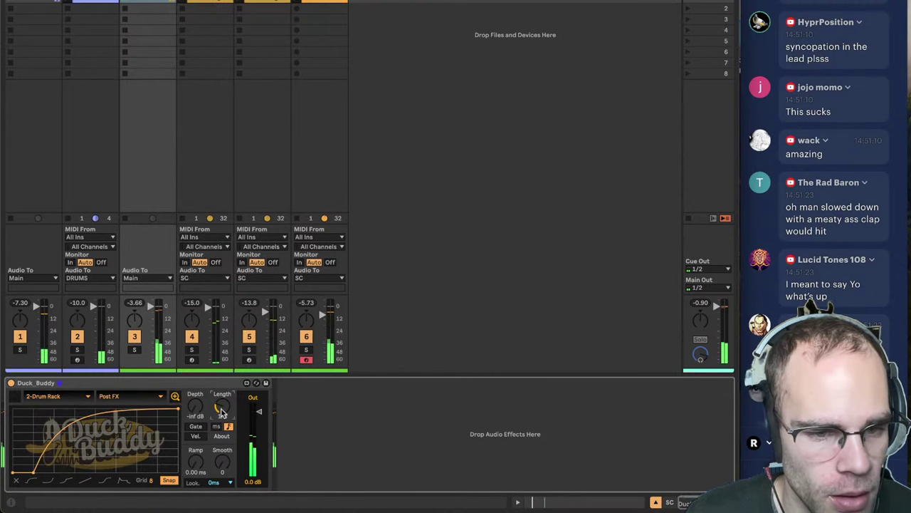
left_click_drag(225, 409, 225, 415)
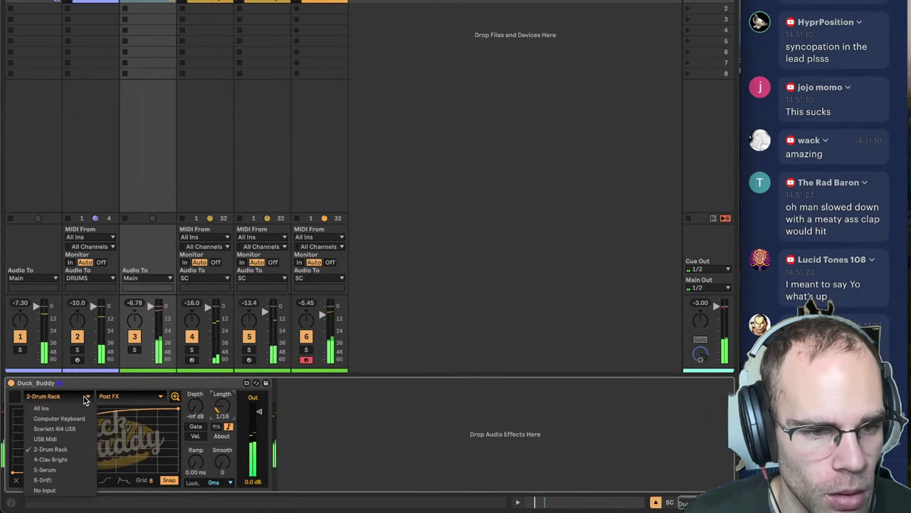
- Set Duck Buddy's trigger on the SC track to the drum rack's DS Kick chain, with the length at 1/8
left_click(86, 399)
left_click(110, 398)
left_click(144, 429)
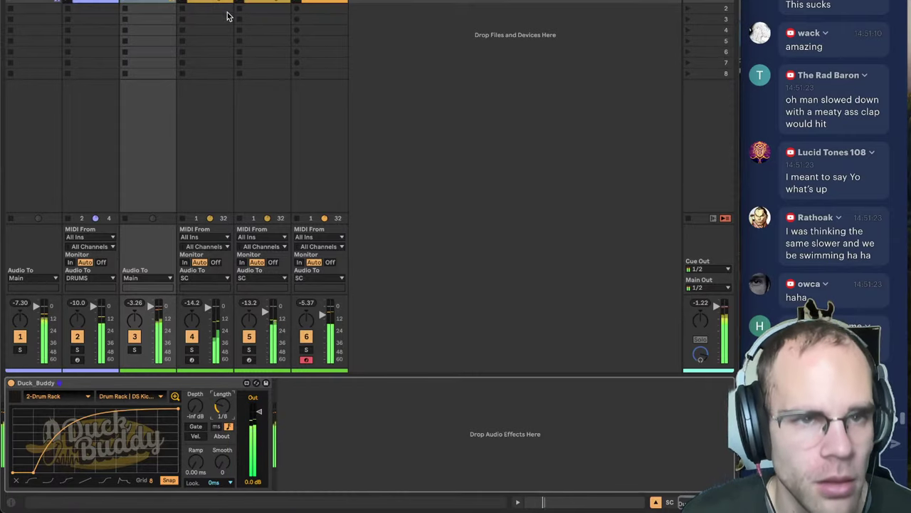
- Lower oscillator 2 of the Drift synth on track 6 to -3.8 dB and raise the track's volume
left_click(319, 348)
left_click(314, 442)
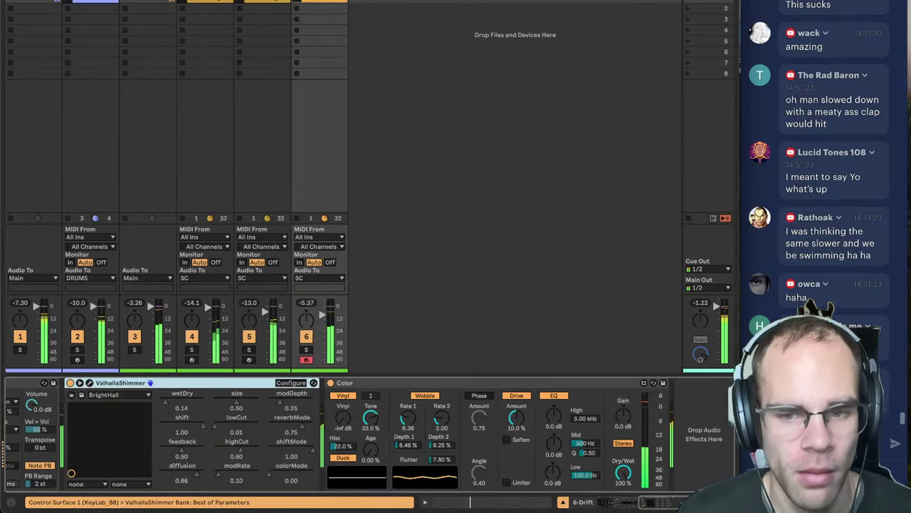
scroll(331, 479, "left", 6)
left_click_drag(141, 439, 142, 447)
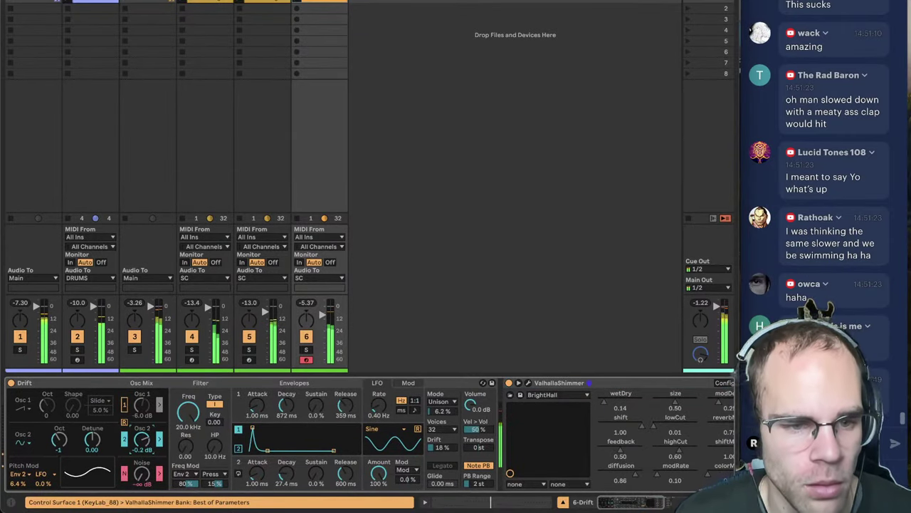
left_click_drag(323, 314, 323, 309)
left_click_drag(143, 440, 143, 451)
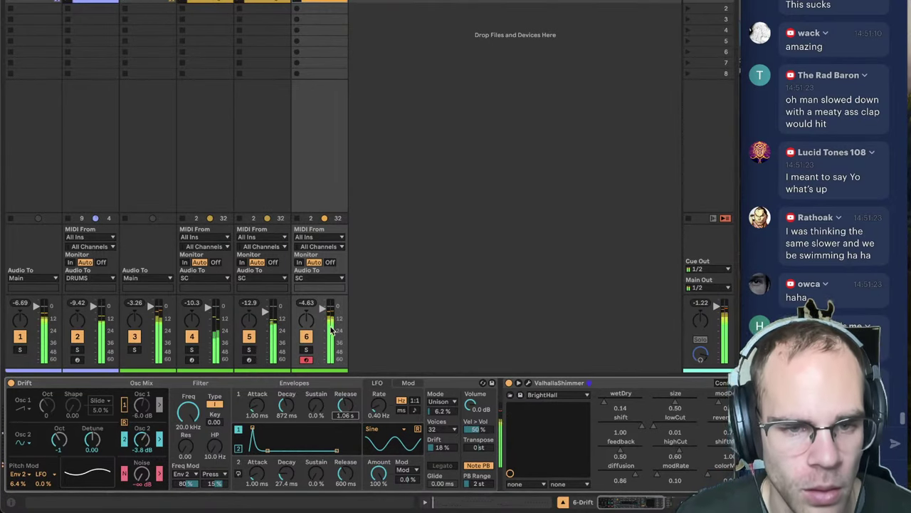
- Set Drift's envelope 1 release to 961 ms and, after trying Mono, switch the voice mode to Stereo
left_click_drag(351, 406, 350, 408)
left_click(442, 402)
left_click(447, 419)
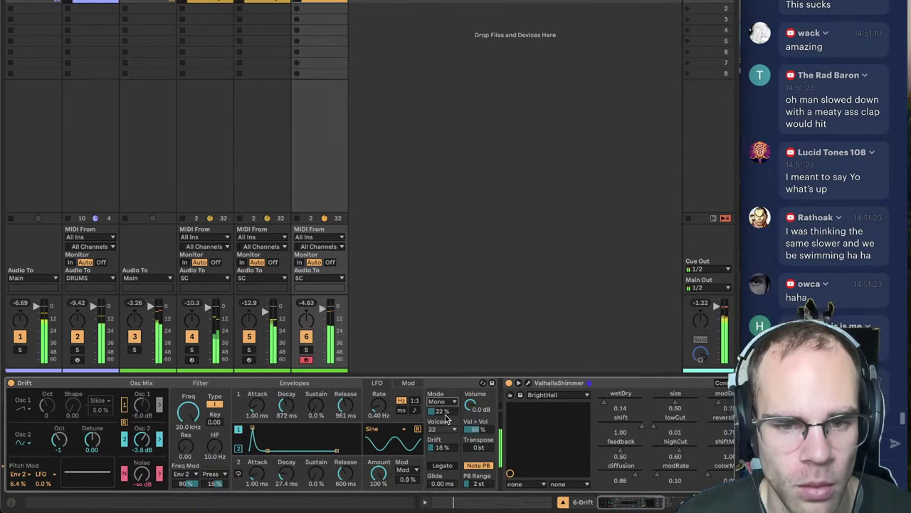
left_click(444, 401)
left_click(438, 428)
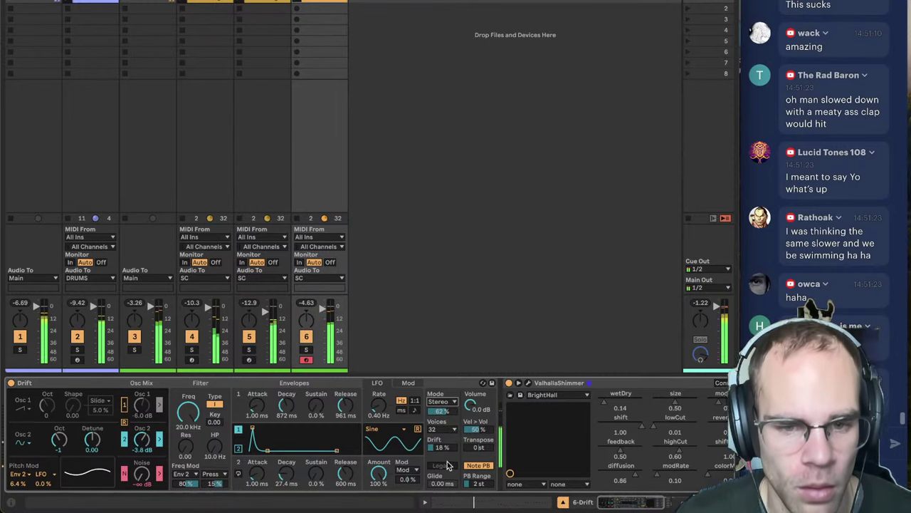
- Change Drift's oscillator 2 waveform to triangle and check the filter frequency
left_click(37, 442)
left_click(38, 450)
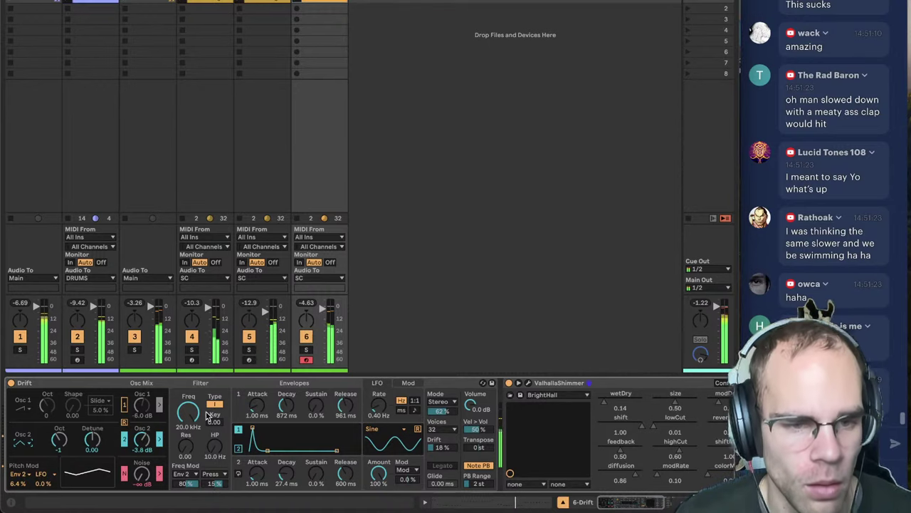
mouse_move(190, 412)
left_mouse_down()
mouse_move(191, 433)
mouse_move(191, 413)
left_mouse_up()
- Find AHEE's Ultra Disperser in the library and add it after the Color effect on the Drift track
key("ctrl+alt+b")
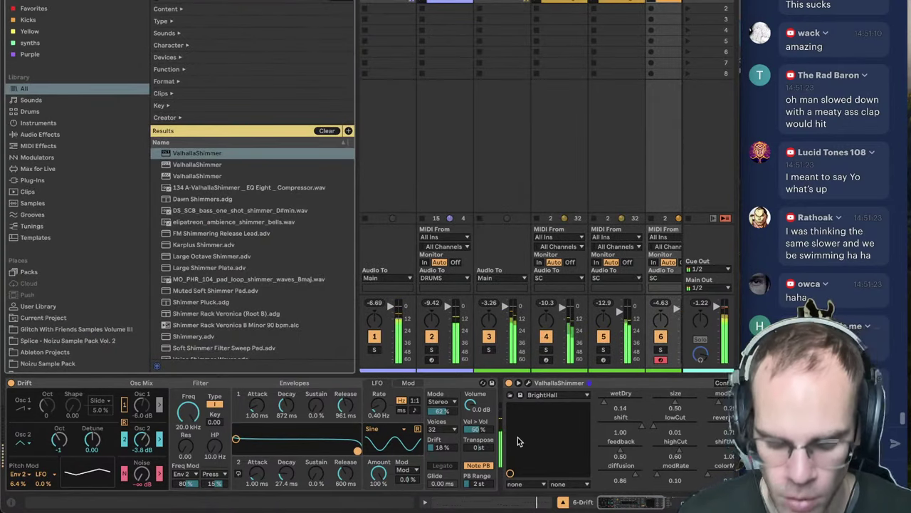
double_click(200, 82)
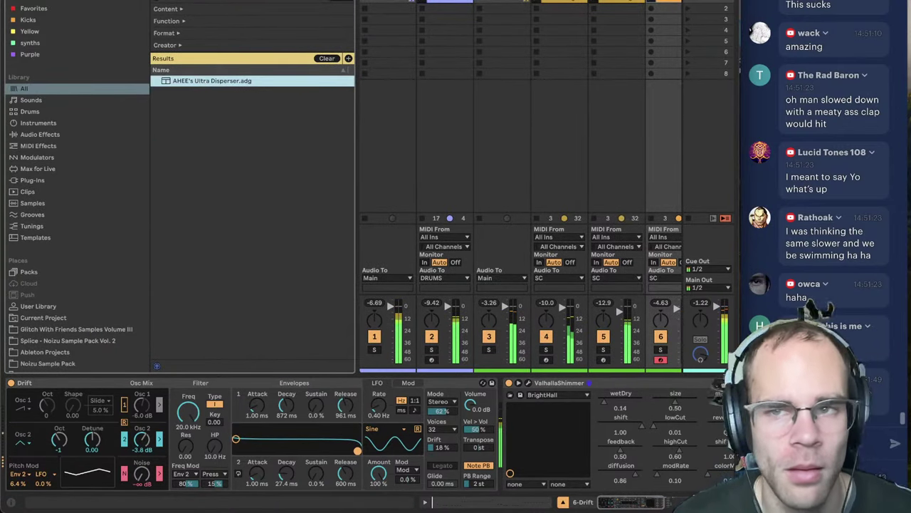
key("Return")
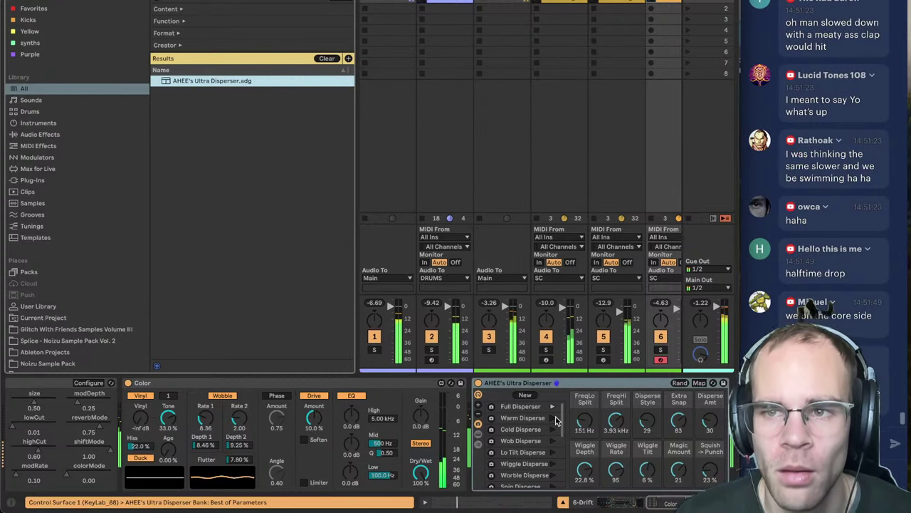
left_click_drag(657, 507, 664, 503)
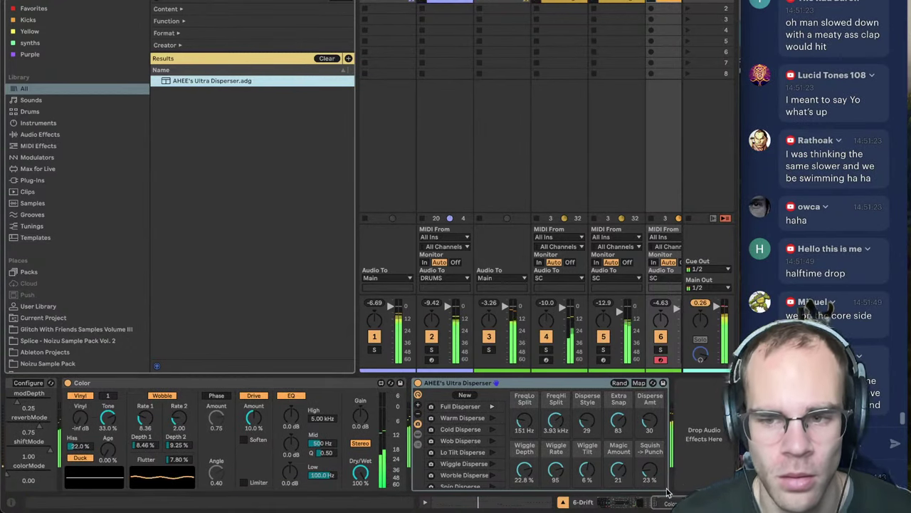
left_click(702, 446)
scroll(702, 446, "right", 1)
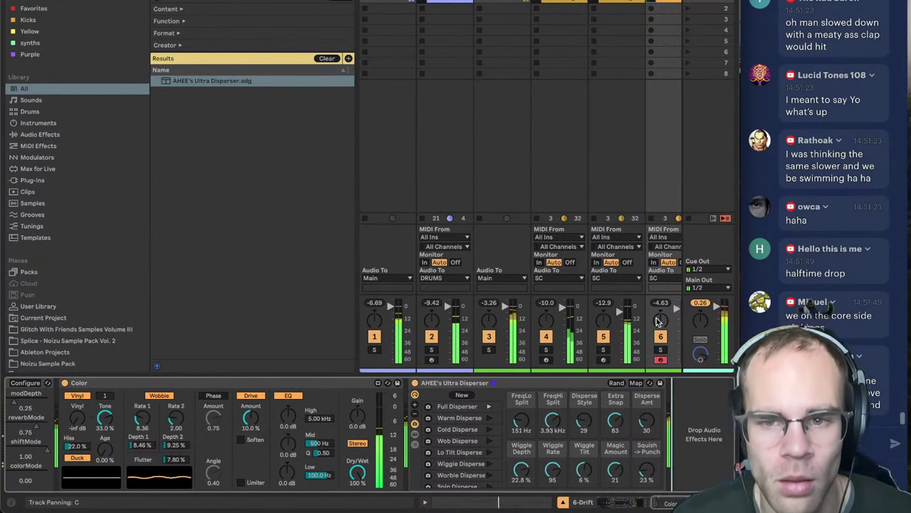
key("ctrl+alt+b")
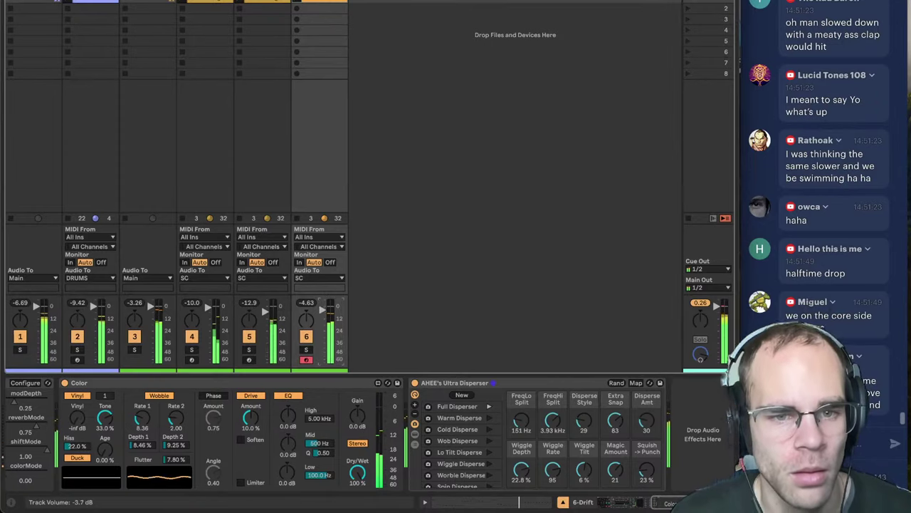
- Raise the Clav Bright track's volume and adjust the Drift track's volume against it
left_click_drag(217, 316, 214, 304)
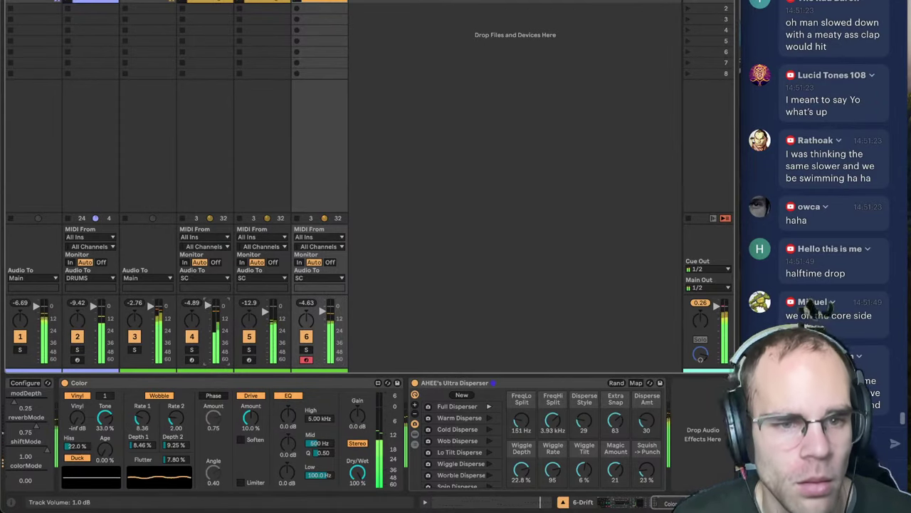
left_click_drag(322, 318, 324, 315)
- Check Drift's filter frequency and shorten the envelope 1 decay to 394 ms
scroll(380, 477, "left", 10)
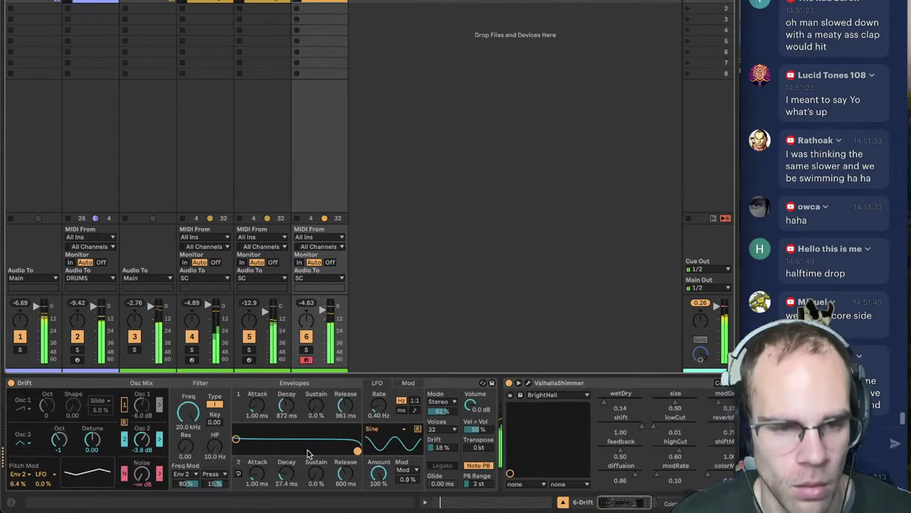
mouse_move(185, 416)
left_mouse_down()
mouse_move(185, 472)
mouse_move(186, 416)
left_mouse_up()
left_click_drag(285, 409, 284, 437)
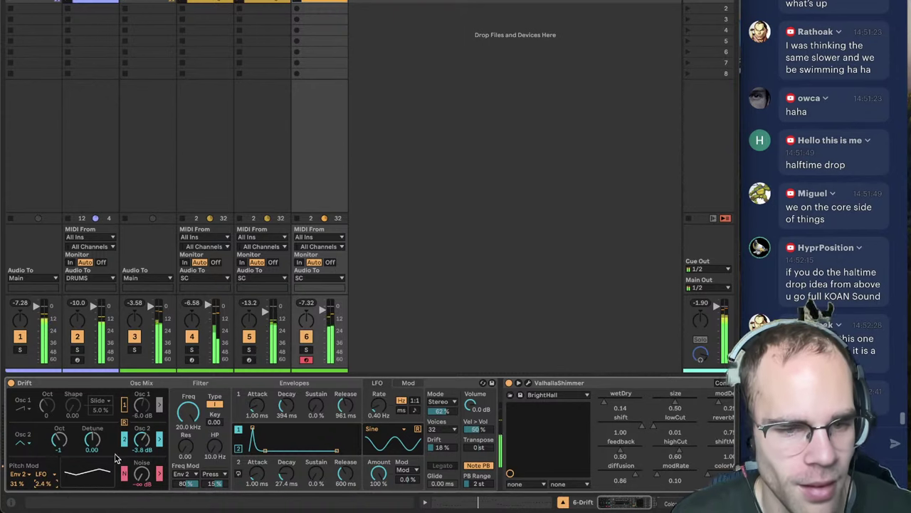
- Set Drift's LFO rate to 2.53 Hz with 0.6 % pitch modulation, and raise the noise level to -18 dB
left_click_drag(378, 408, 378, 416)
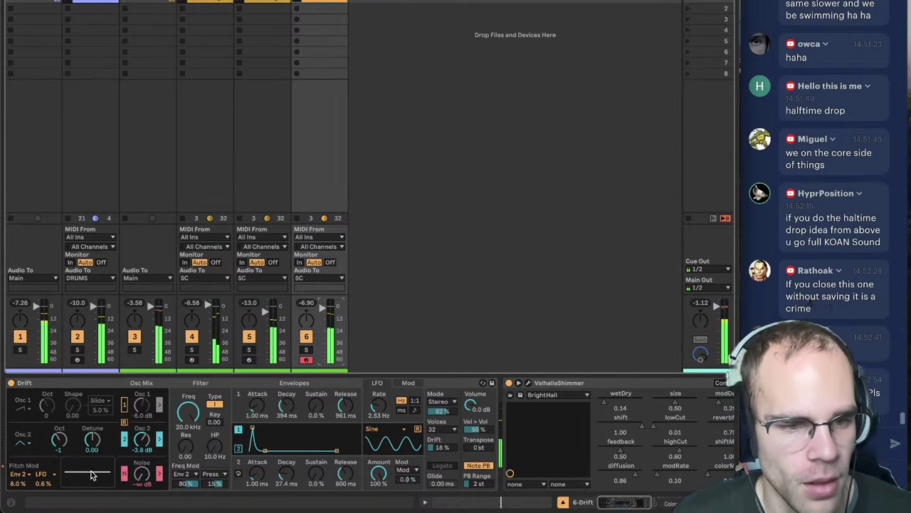
key("space")
key("space")
left_click_drag(142, 474, 141, 453)
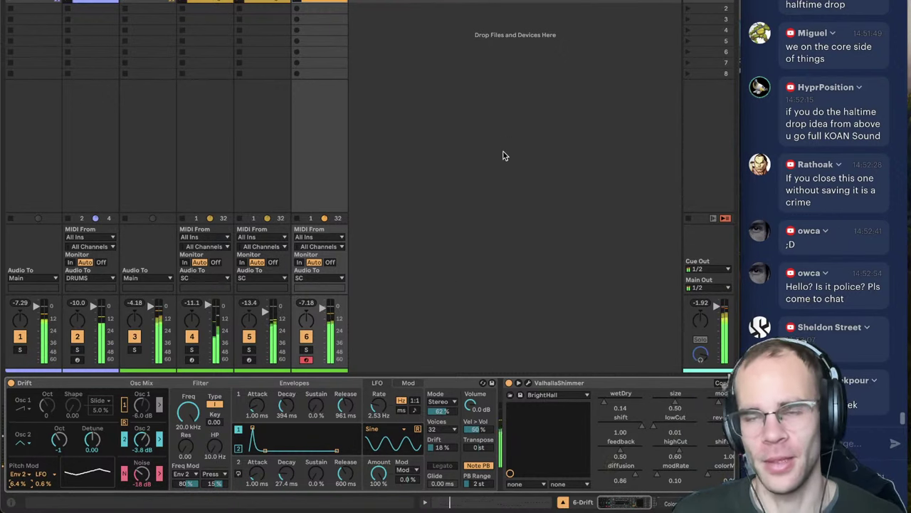
- Save the Live Set as "timeouuu" in the Ableton Projects folder
key("super+s")
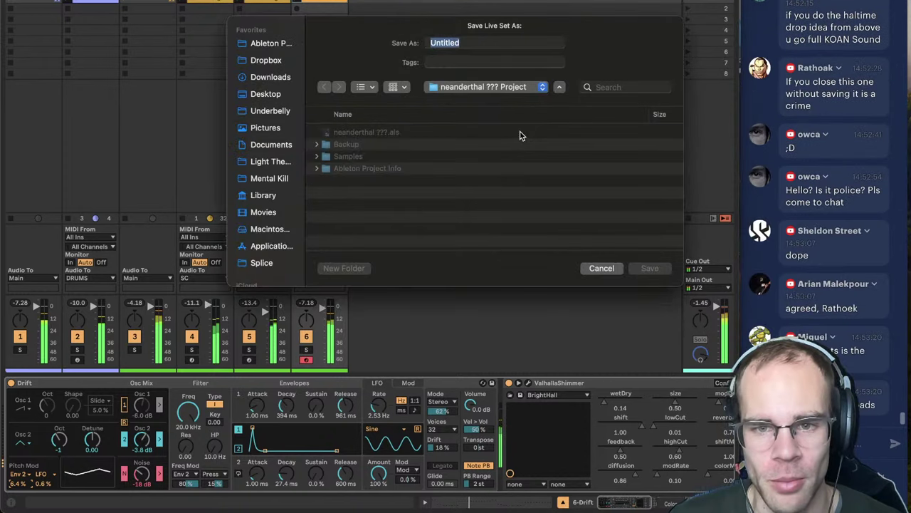
left_click(485, 87)
left_click(493, 102)
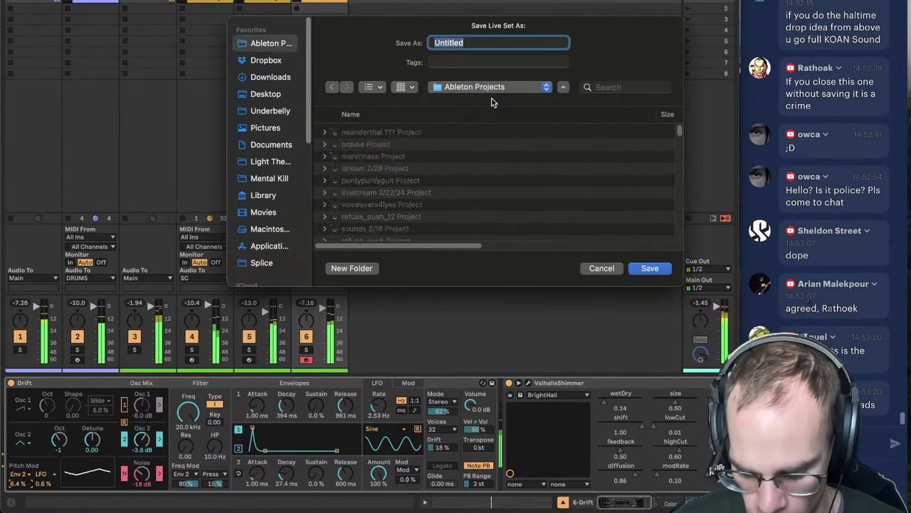
type("timeouuu")
key("Return")
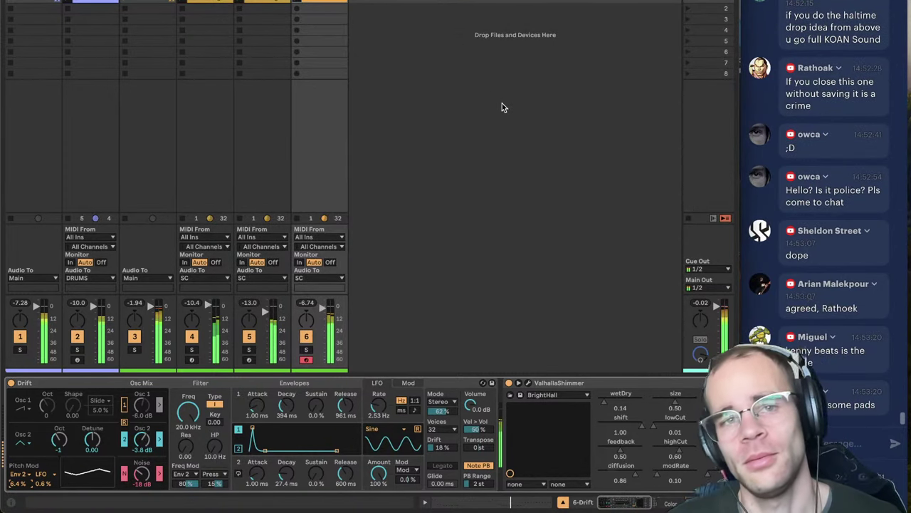
- Review the device chains of the Drum Rack, Clav Bright and SC tracks while the loop plays
key("Left")
key("Left")
key("Left")
key("Left")
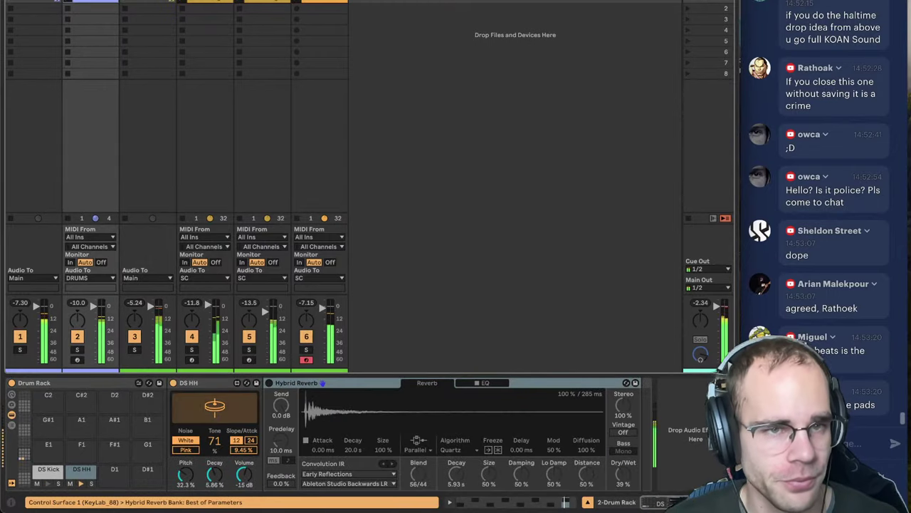
key("Right")
key("Right")
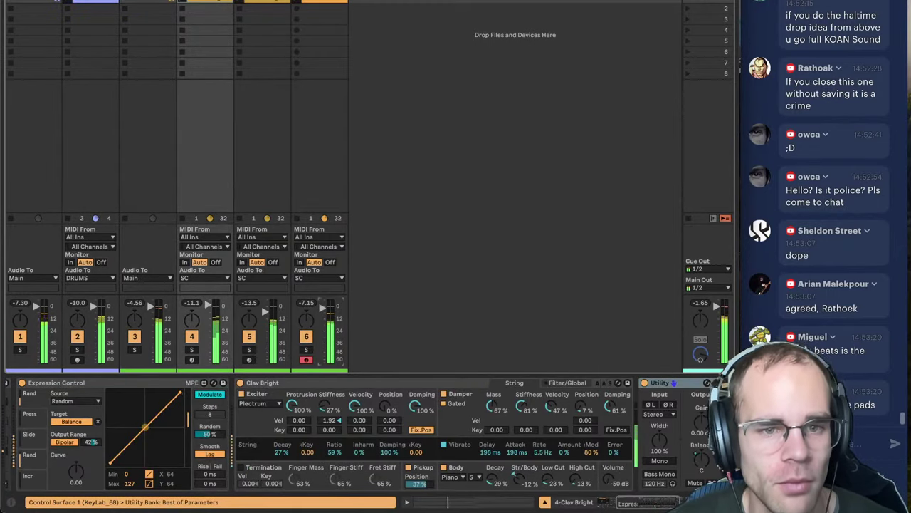
left_click(133, 60)
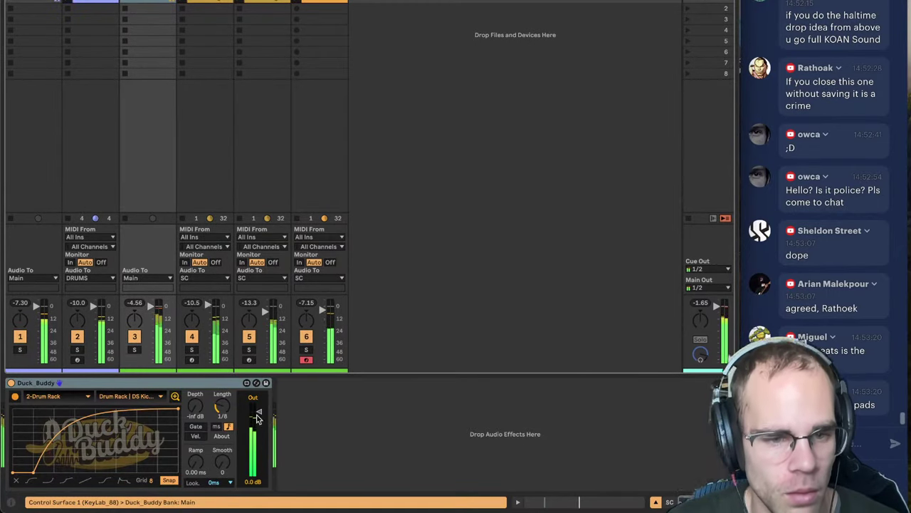
left_click(346, 439)
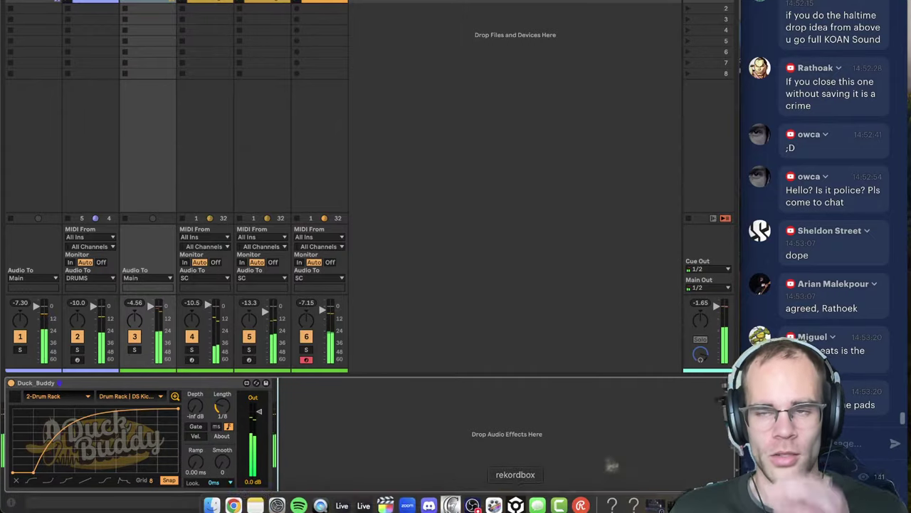
- Look back through the stream chat for a paid viewer request naming a sound to recreate
scroll(869, 230, "up", 20)
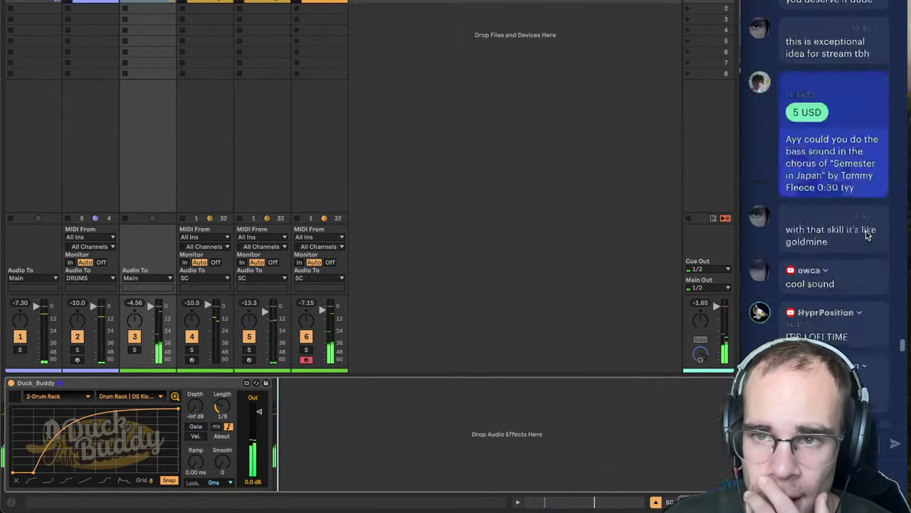
scroll(855, 235, "down", 10)
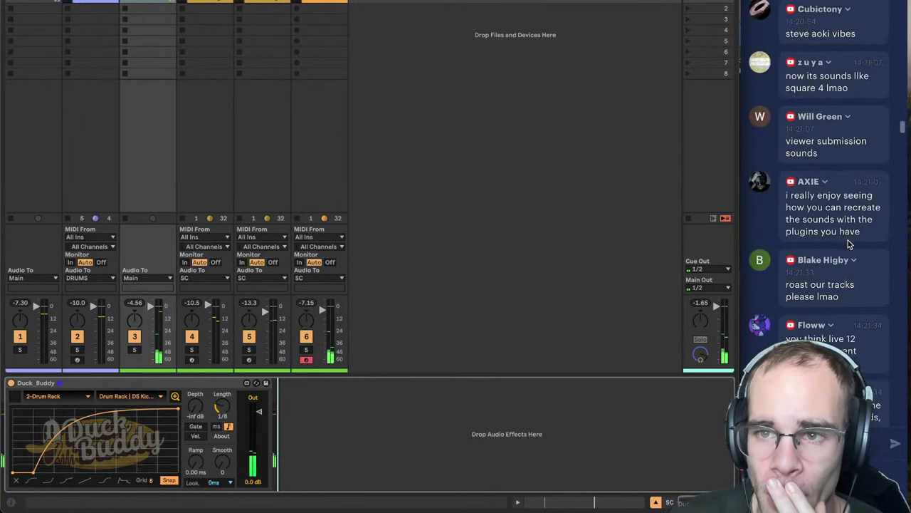
scroll(849, 249, "up", 10)
scroll(851, 256, "down", 5)
scroll(851, 256, "down", 5)
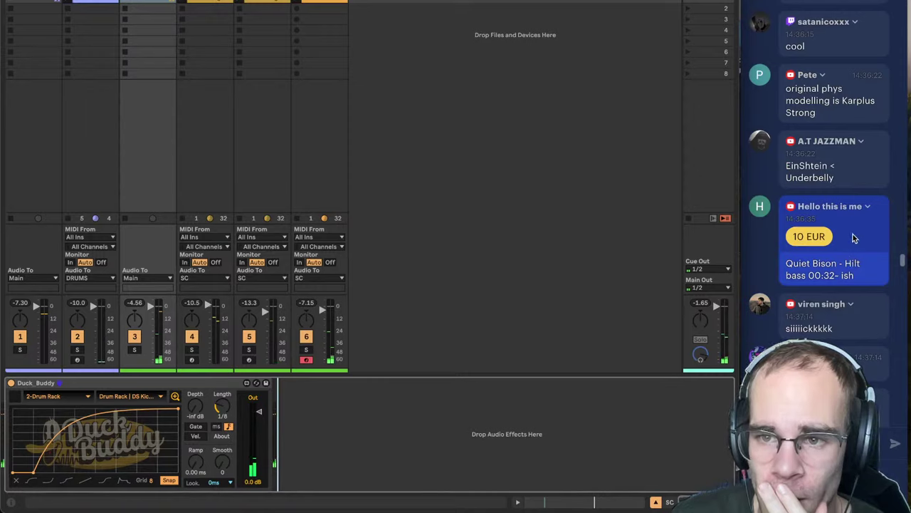
scroll(855, 239, "up", 20)
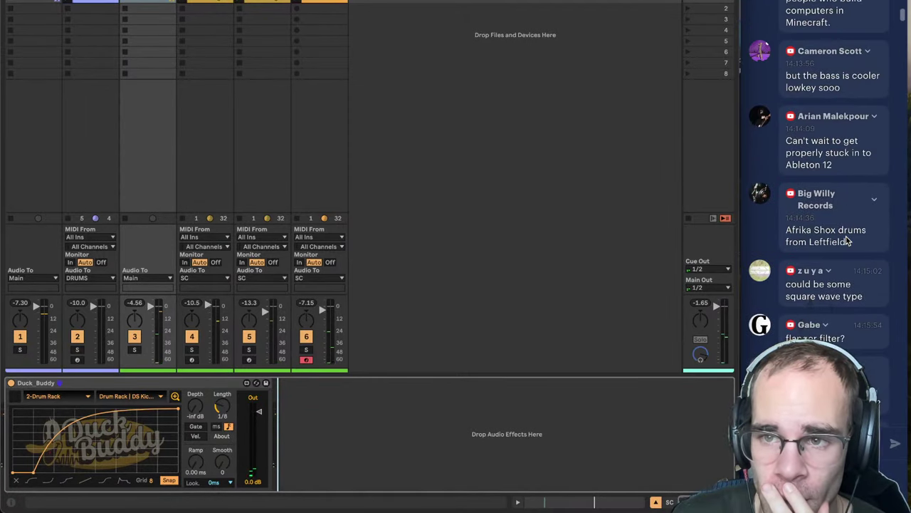
scroll(848, 244, "down", 6)
scroll(848, 244, "up", 14)
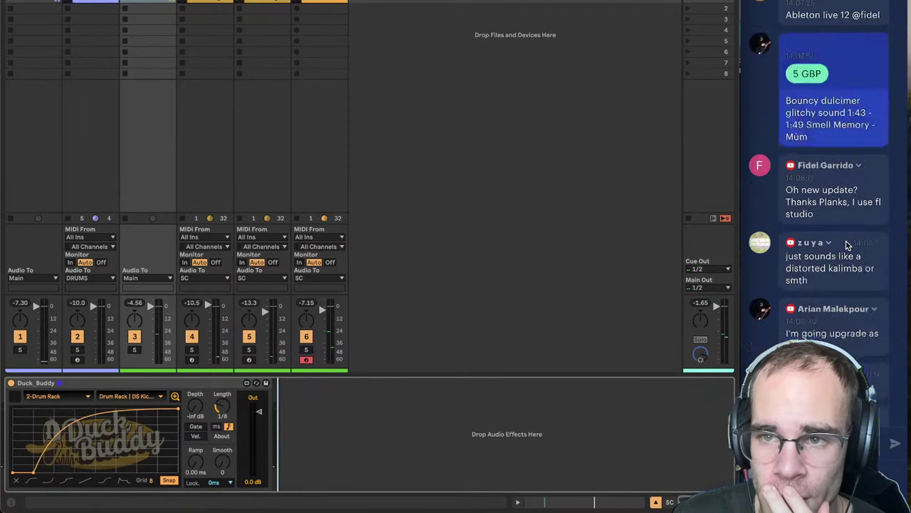
scroll(848, 246, "down", 1)
scroll(847, 247, "up", 4)
scroll(847, 245, "down", 15)
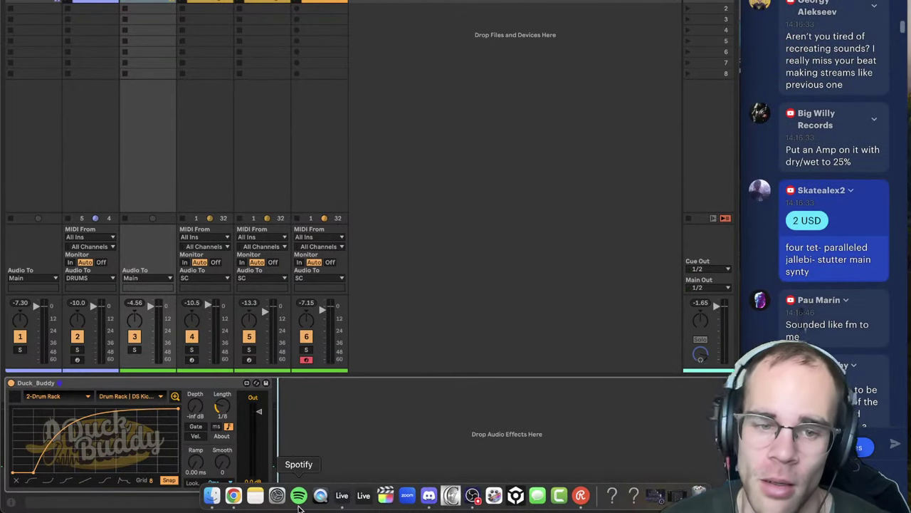
- Switch to Spotify and search for Four Tet's track Parallel Jalebi
left_click(298, 509)
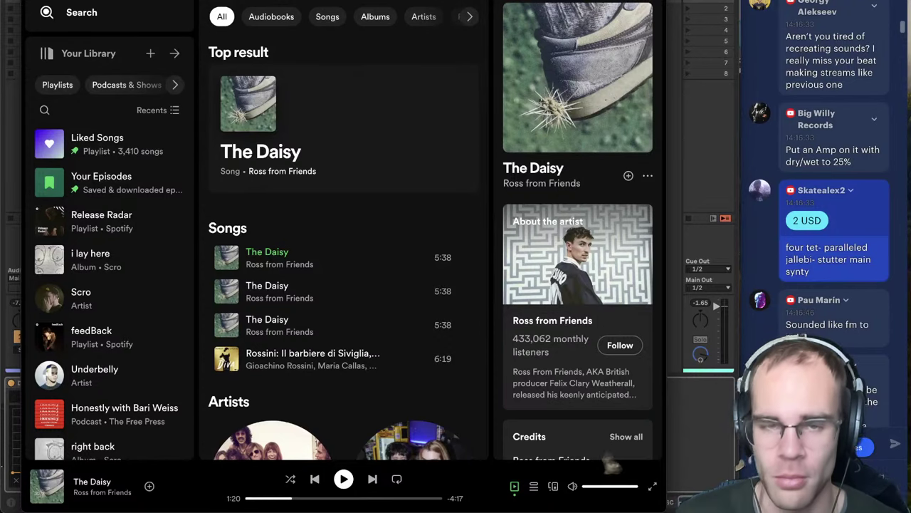
type("four tet")
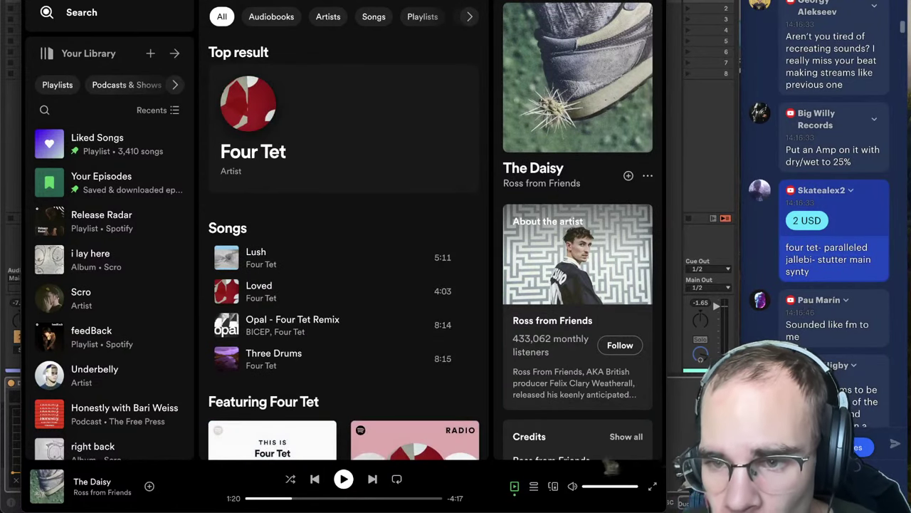
type(" parallel")
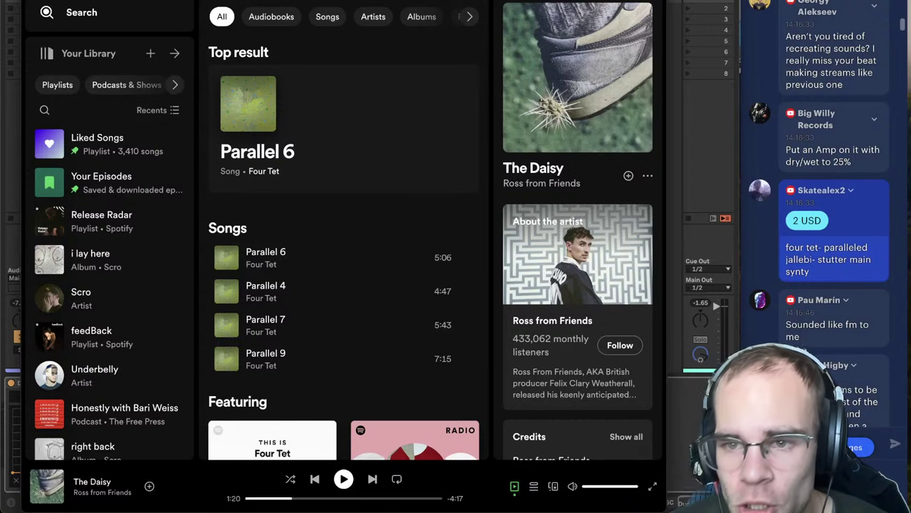
key("alt+BackSpace")
type("para")
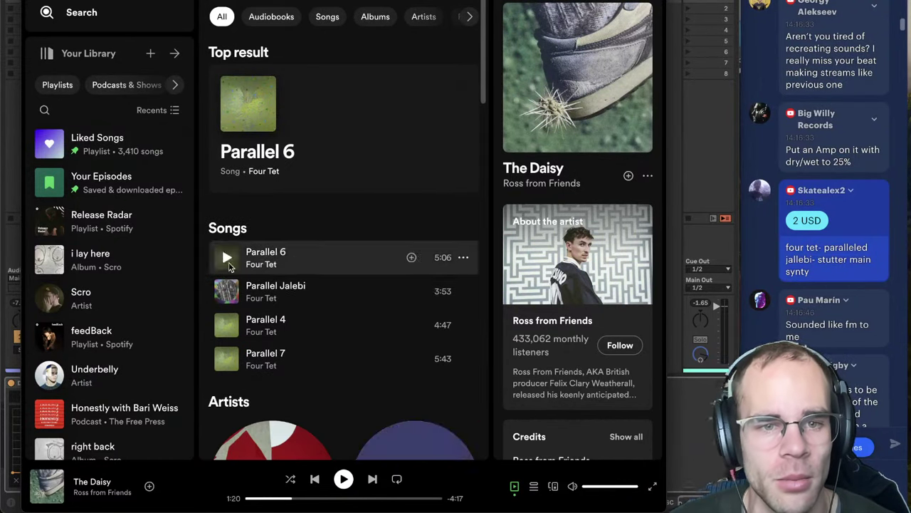
- Listen to Four Tet's Parallel Jalebi as a reference, pause it, and return to Ableton Live
left_click(227, 258)
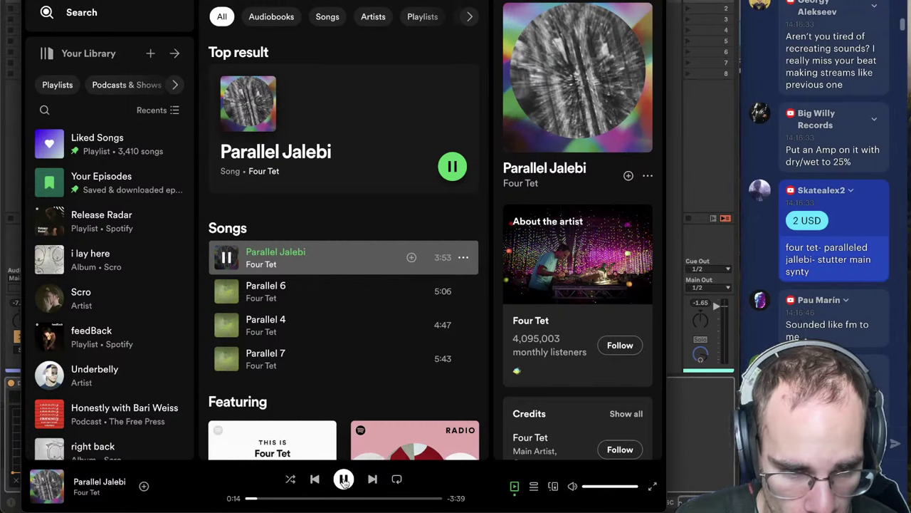
left_click(344, 479)
left_click(684, 427)
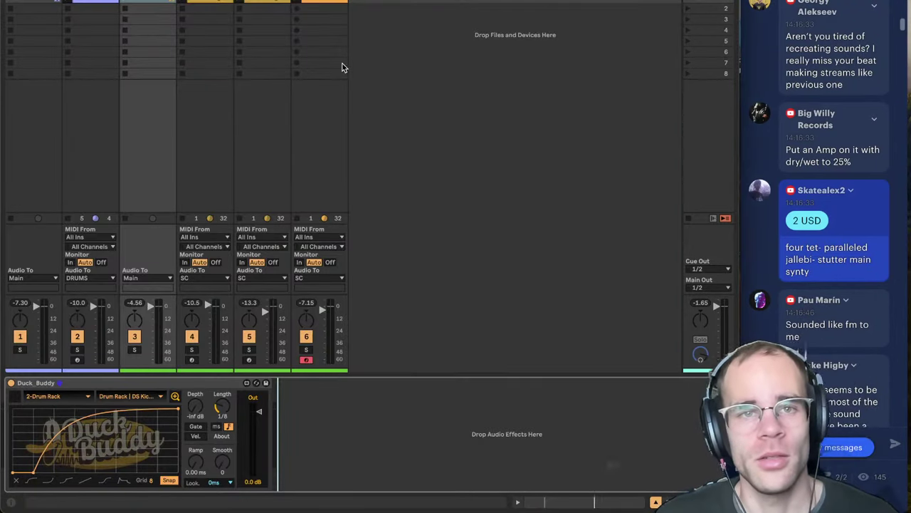
- Add a MIDI track and load the vocal sample 91V_SFV_Vocal_Chop_120_Choptrix_Gm.wav into it as a playable instrument
key("ctrl+shift+t")
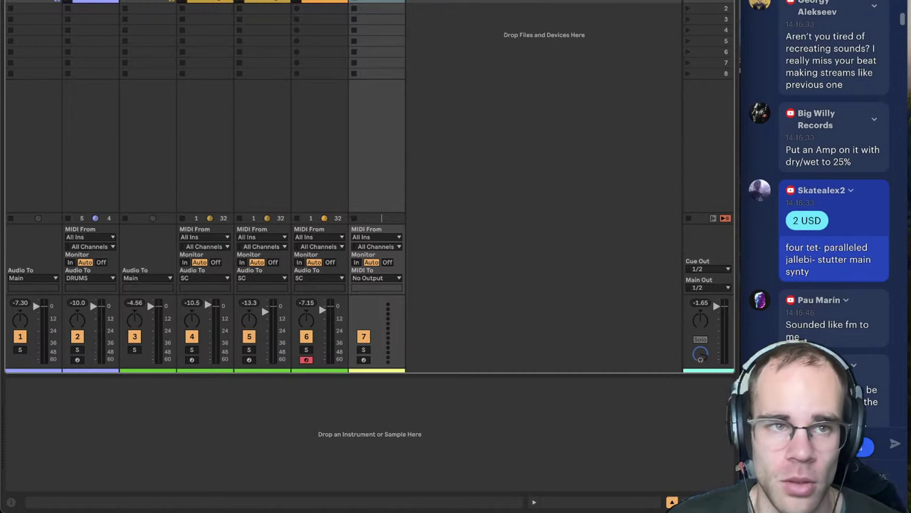
key("ctrl+alt+b")
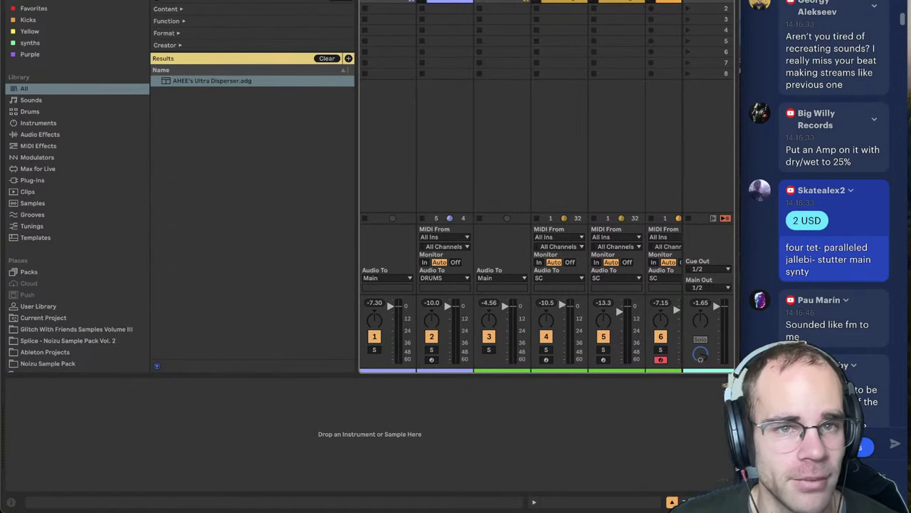
key("super+f")
key("BackSpace")
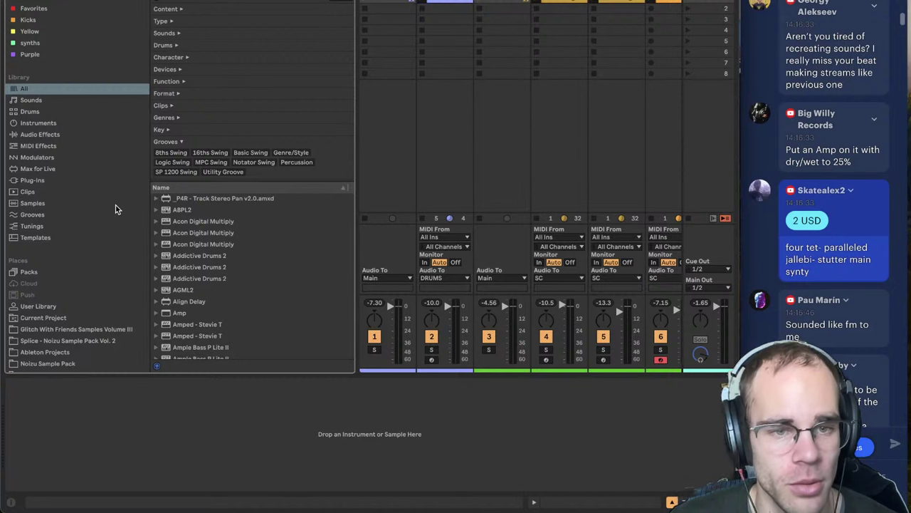
scroll(78, 232, "down", 3)
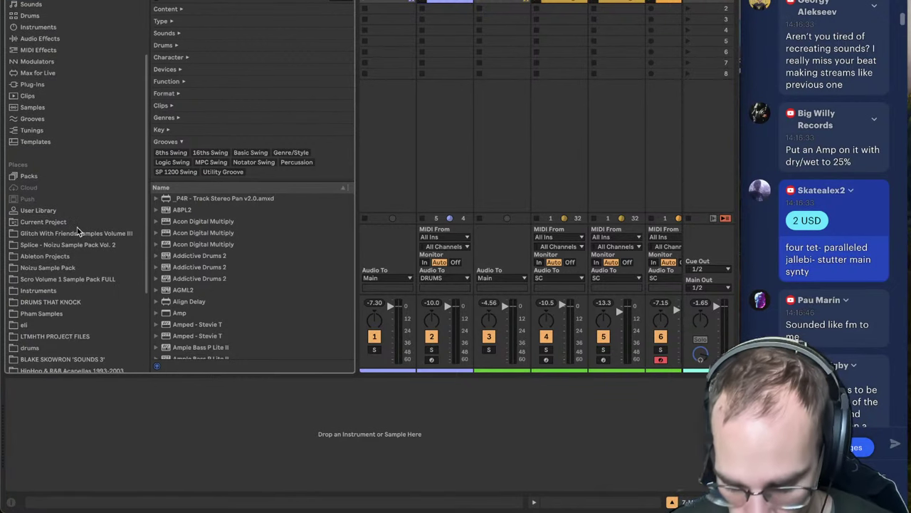
key("super+f")
type("vocal")
double_click(242, 312)
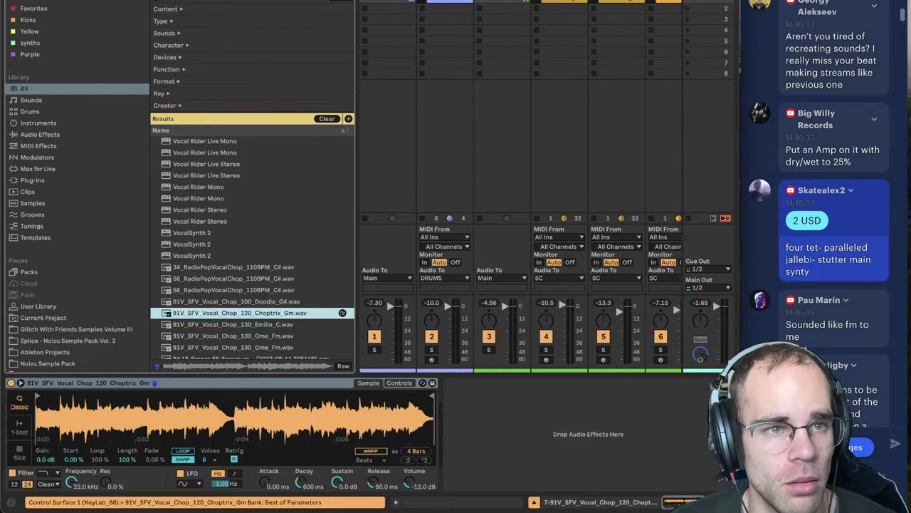
- Find the Arpeggiator by searching for "arp" and add it ahead of the vocal sampler on the new track
key("super+alt+b")
key("super+f")
type("arp")
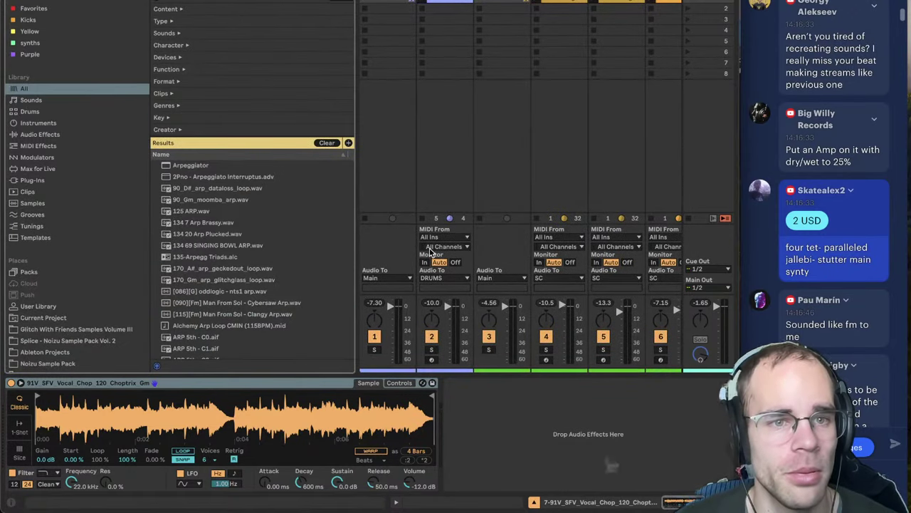
key("Down")
key("Return")
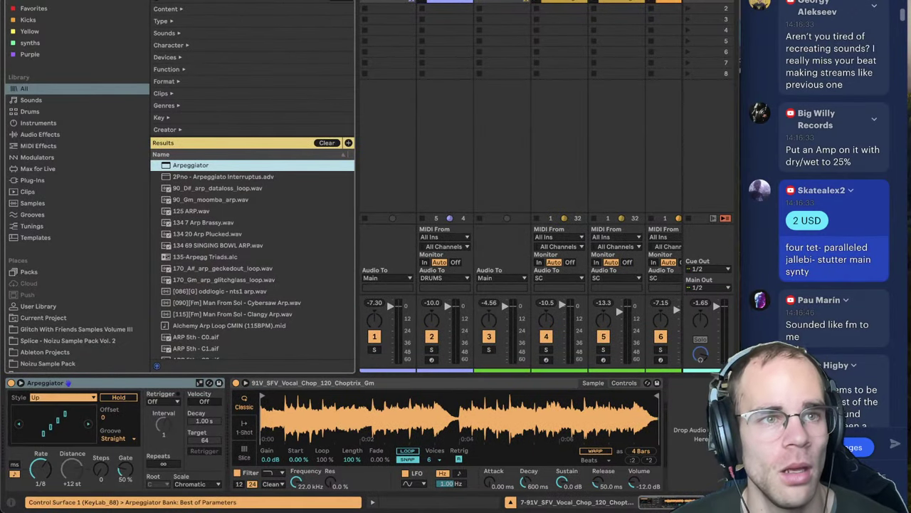
key("super+alt+b")
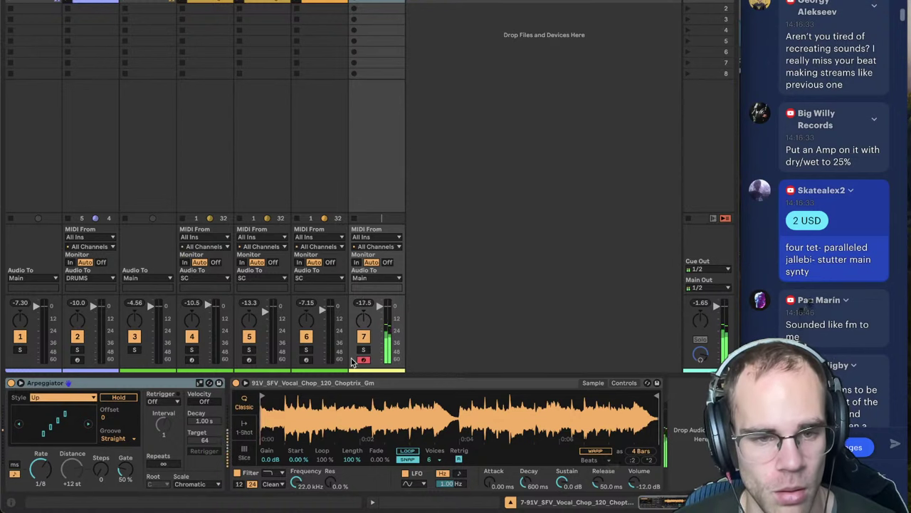
- Set the Arpeggiator rate to 1/16 and the vocal sampler's attack to 0.57 ms, trying a lower keyboard octave as well
left_click_drag(44, 474, 44, 468)
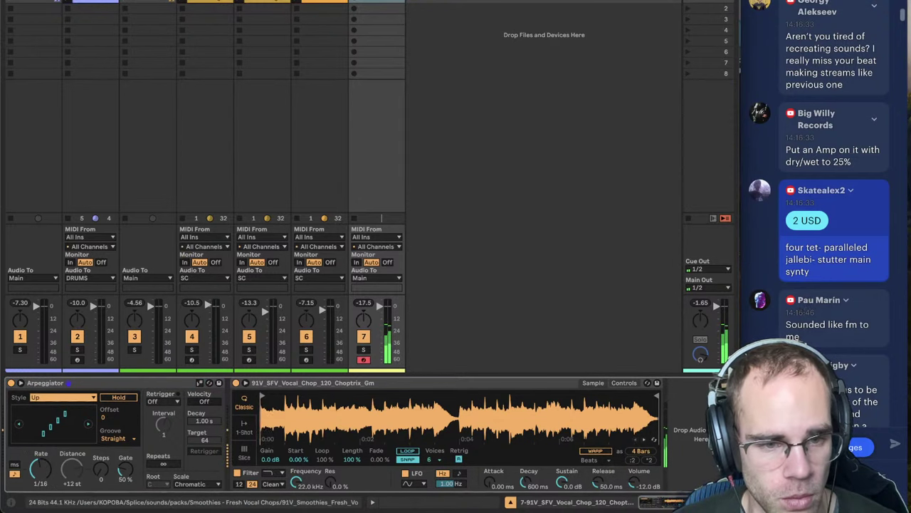
scroll(260, 420, "up", 3)
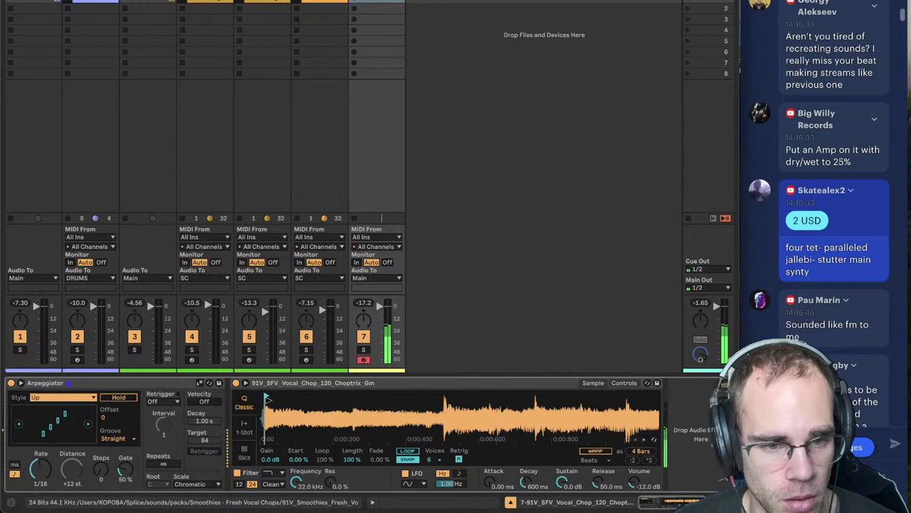
key("z")
key("x")
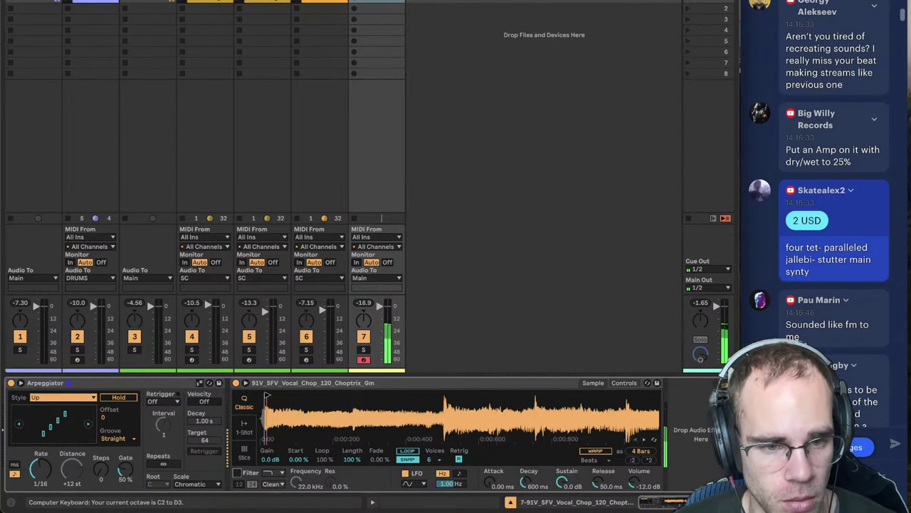
left_click_drag(488, 485, 488, 479)
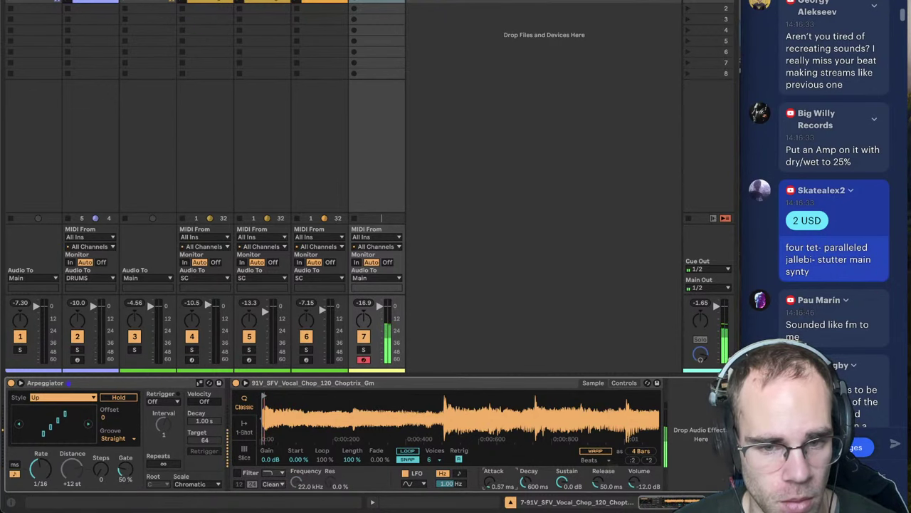
key("x")
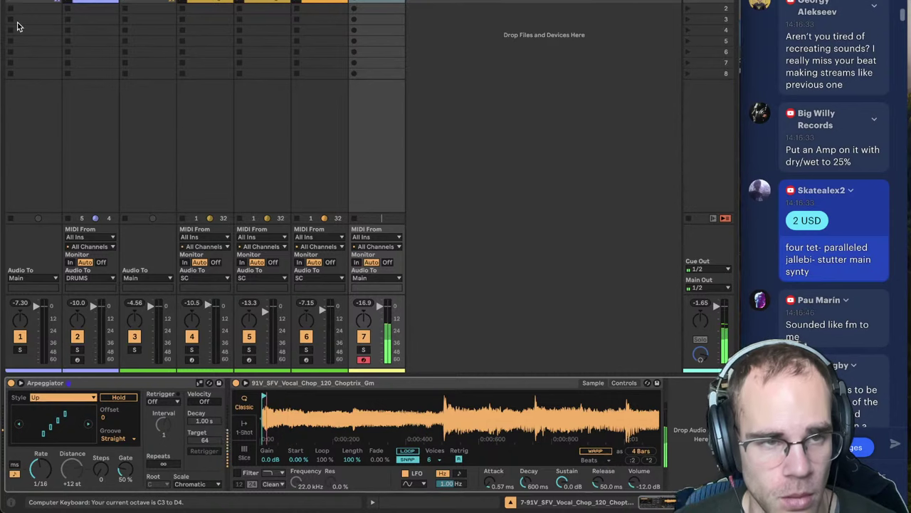
- Replace the vocal sample with BRUNER_86_guitalele_loop_arpeggio_dark_Bmin.wav from the arp results and try it over the playing loop
key("super+f")
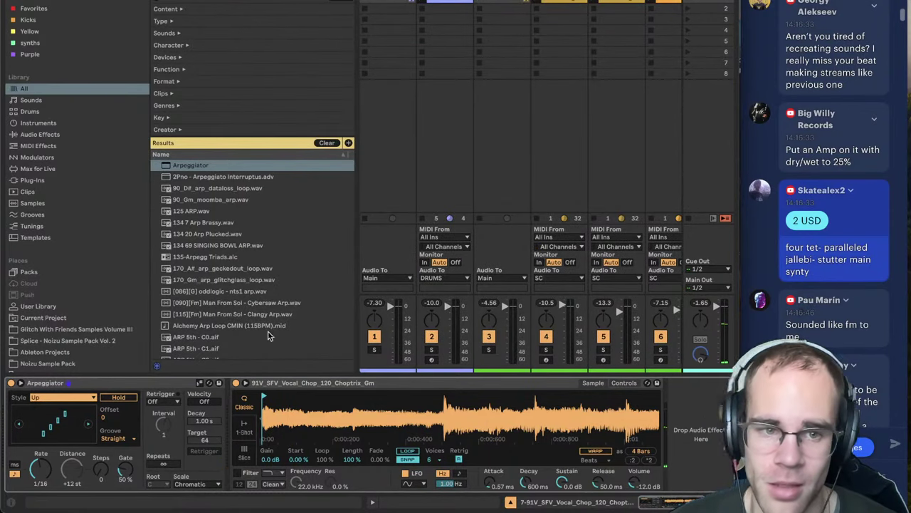
scroll(263, 327, "down", 1)
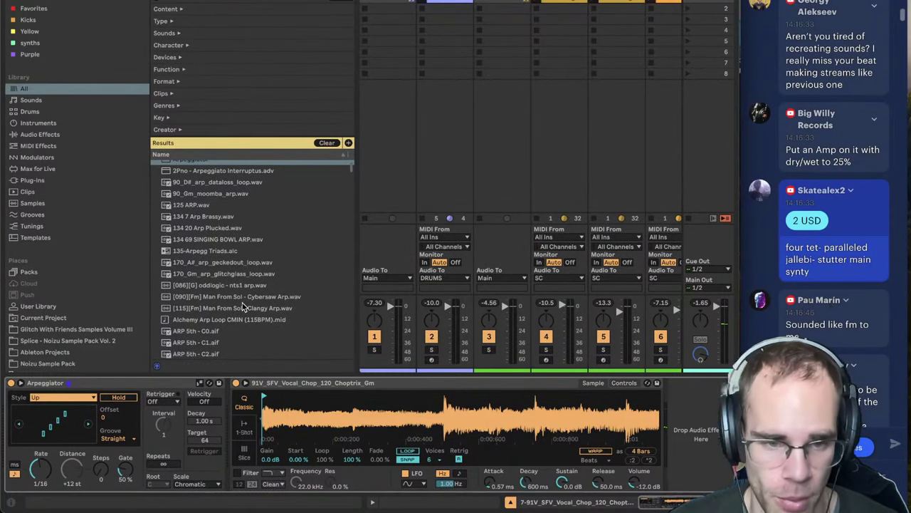
scroll(243, 306, "down", 5)
scroll(242, 306, "down", 5)
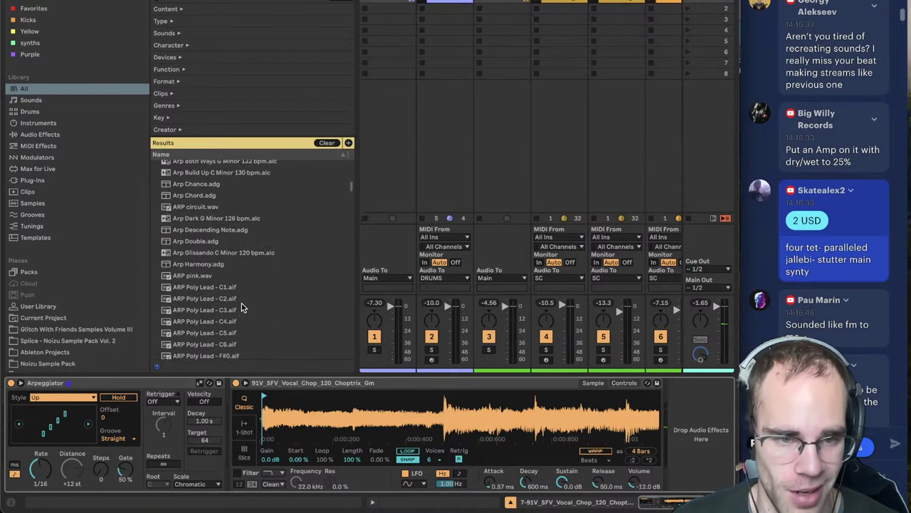
scroll(220, 235, "down", 10)
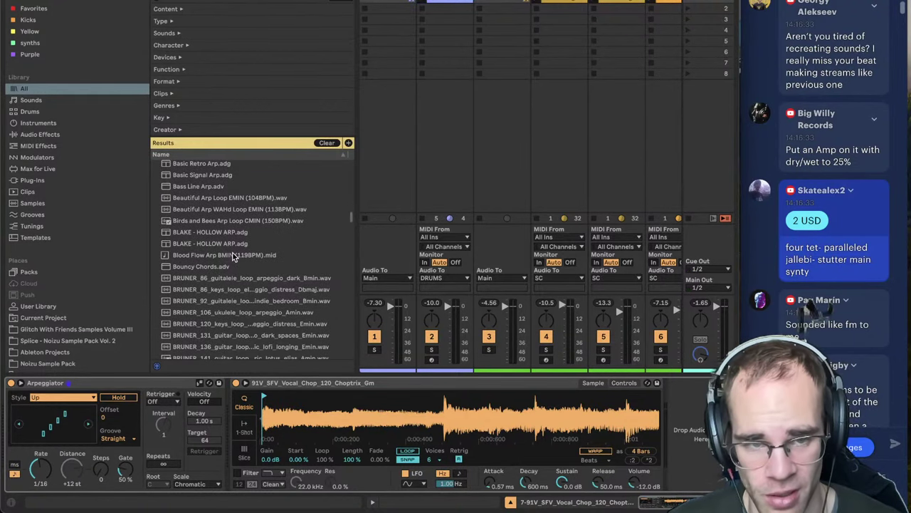
left_click_drag(246, 280, 299, 411)
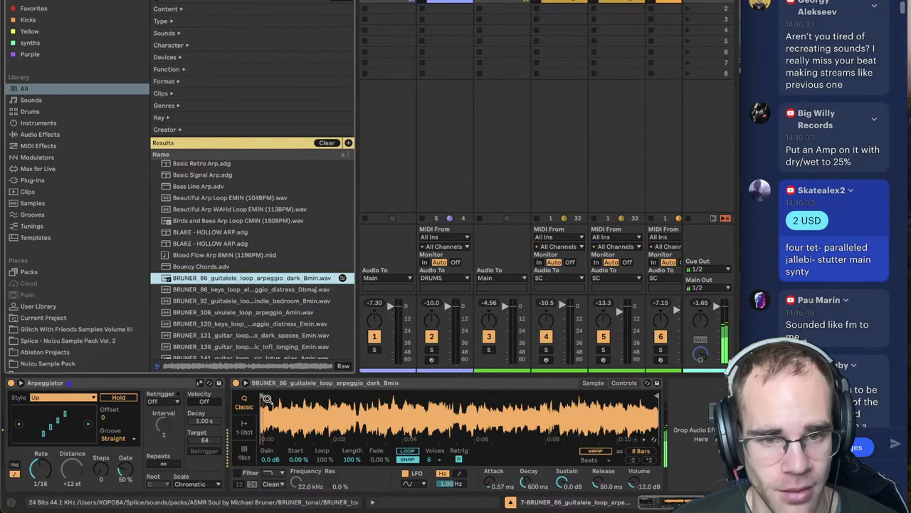
key("super+alt+b")
key("space")
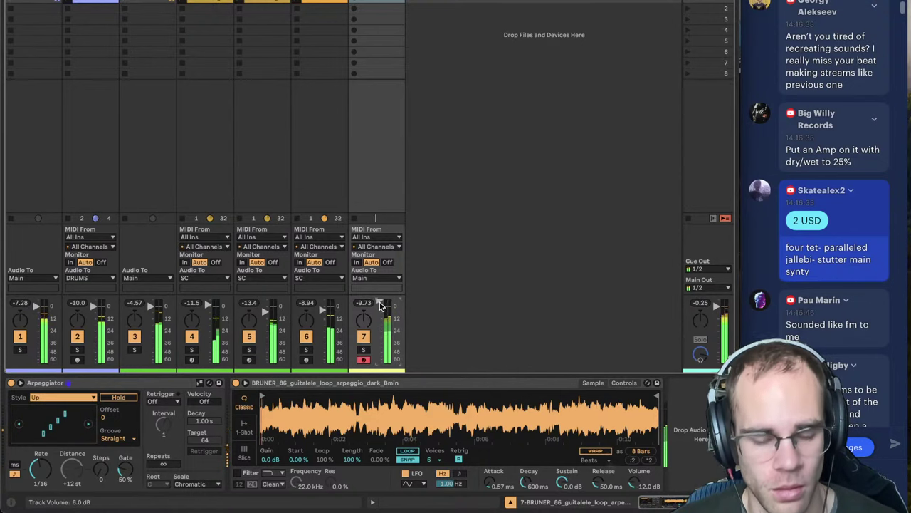
- Swap the sampler's source for the BRUNER_92 guitalele indie bedroom arpeggio loop in B minor
key("ctrl+alt+b")
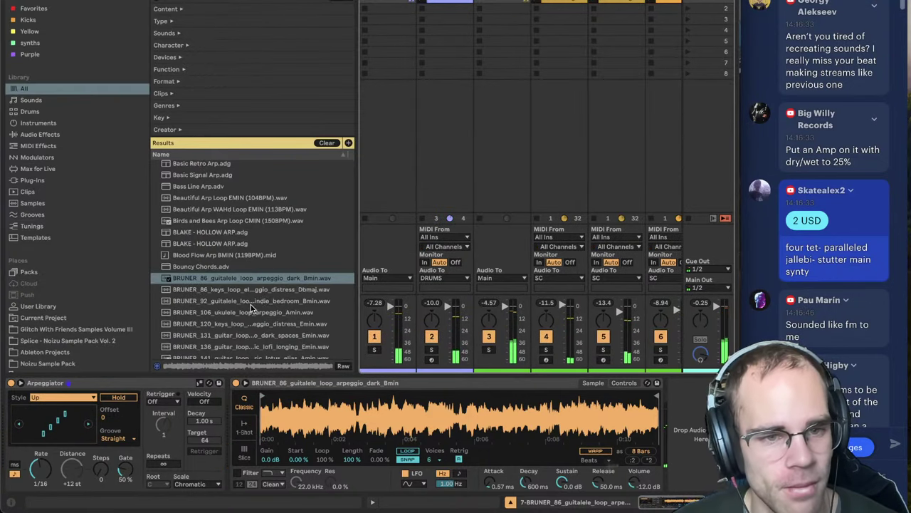
left_click(251, 301)
scroll(251, 305, "down", 1)
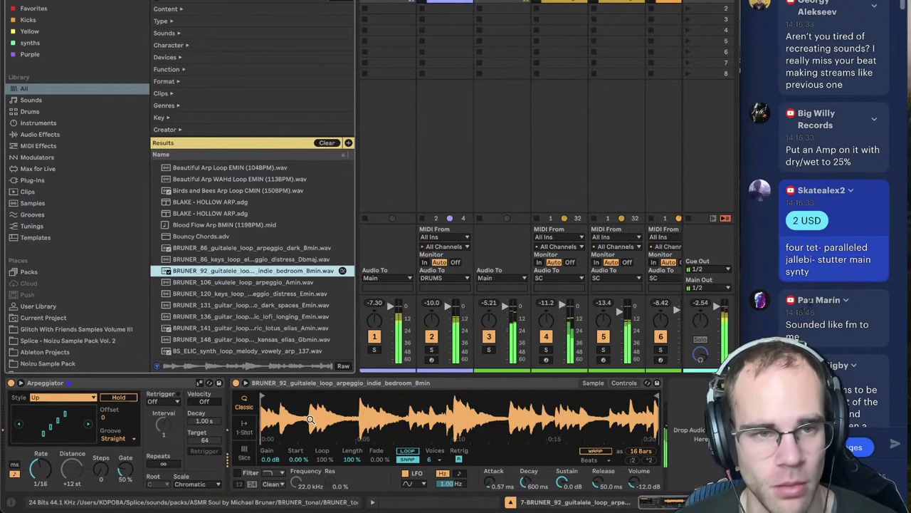
key("ctrl+alt+b")
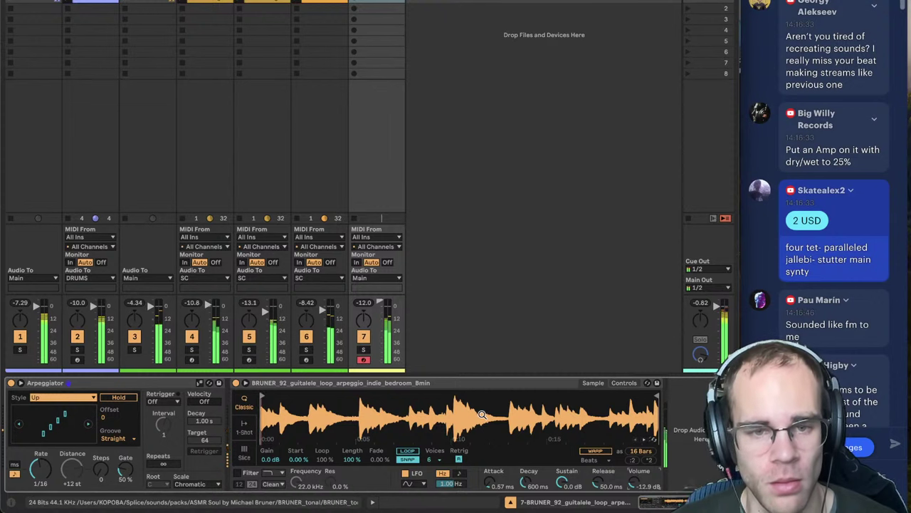
- Raise the Arpeggiator's gate to 88%, inspect the sample's waveform, and adjust the arpeggio track's volume
left_click(623, 383)
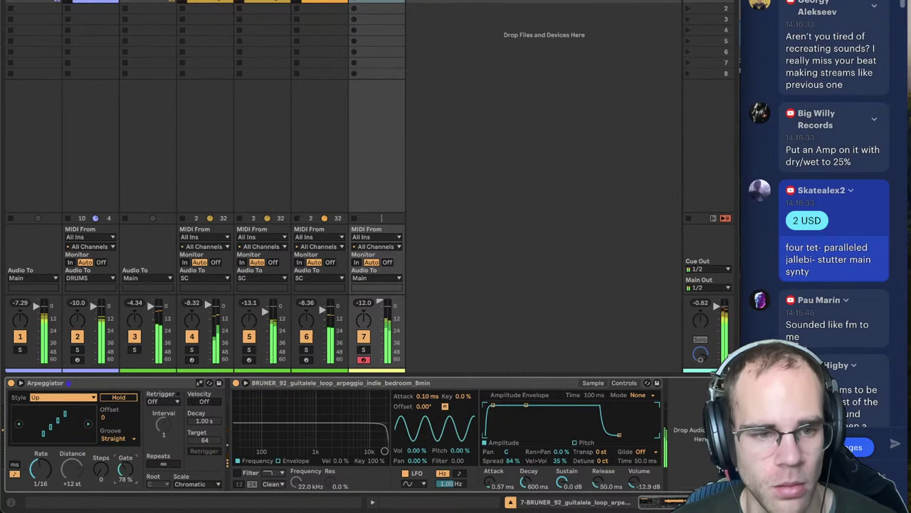
left_click(594, 383)
left_click_drag(268, 396, 268, 438)
left_click_drag(126, 468, 125, 463)
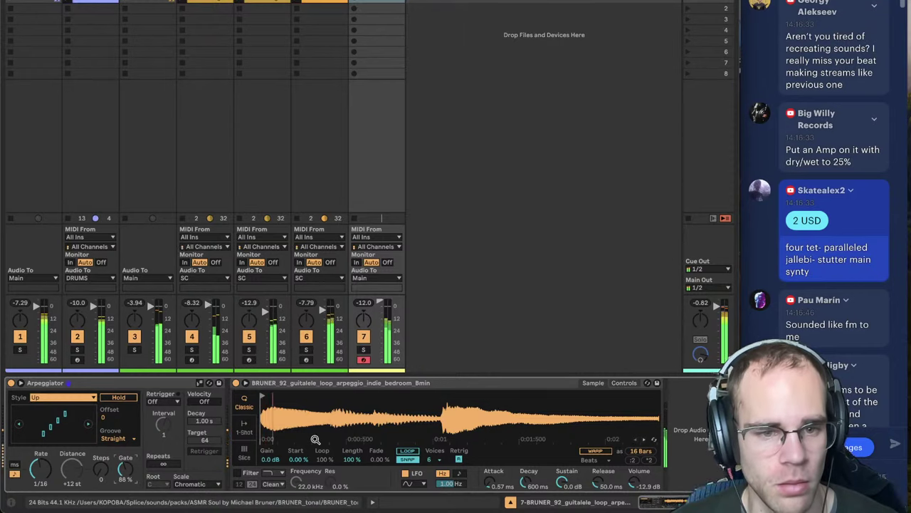
left_click_drag(325, 432, 324, 404)
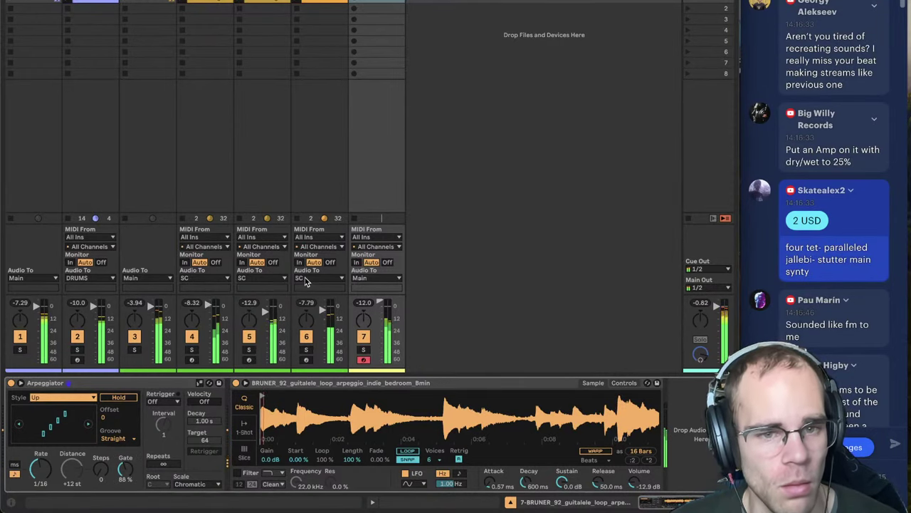
left_click(380, 301)
- Audition more BRUNER loops, load BRUNER_120_keys_loop_electric_piano_arpeggio_distress_Emin into the sampler, and set its filter frequency to 2.71 kHz
key("super+alt+b")
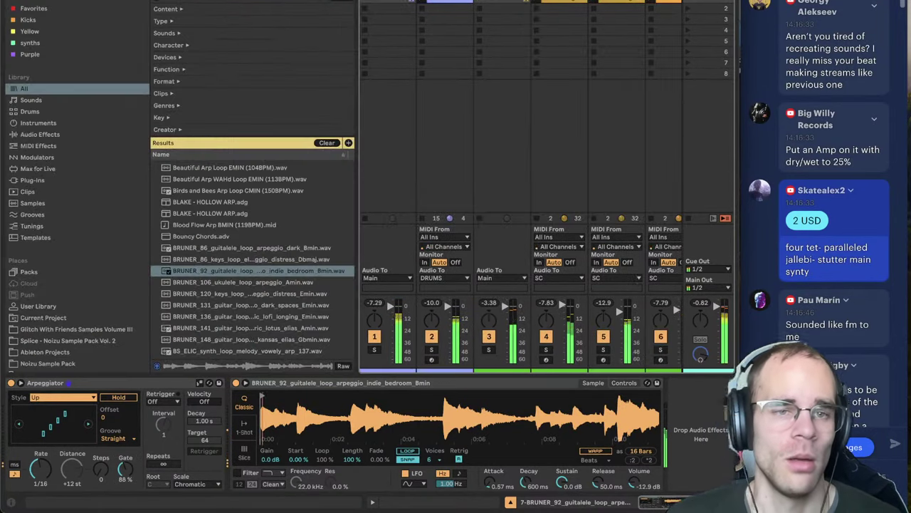
scroll(270, 301, "down", 2)
left_click(270, 314)
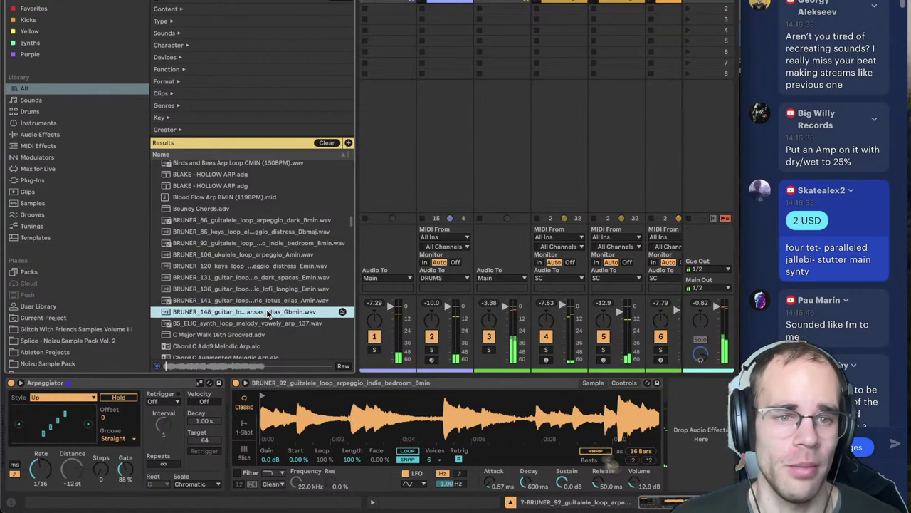
left_click(260, 300)
left_click(249, 278)
left_click(241, 267)
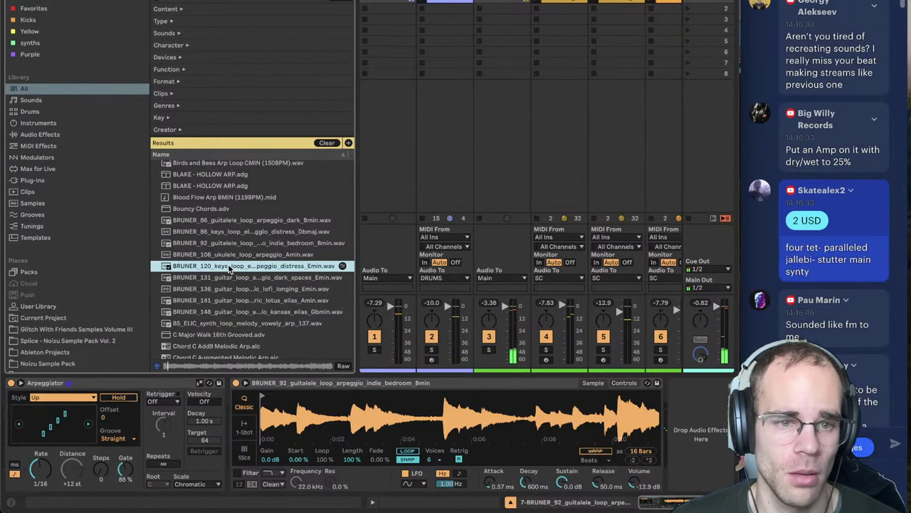
left_click_drag(276, 414, 277, 415)
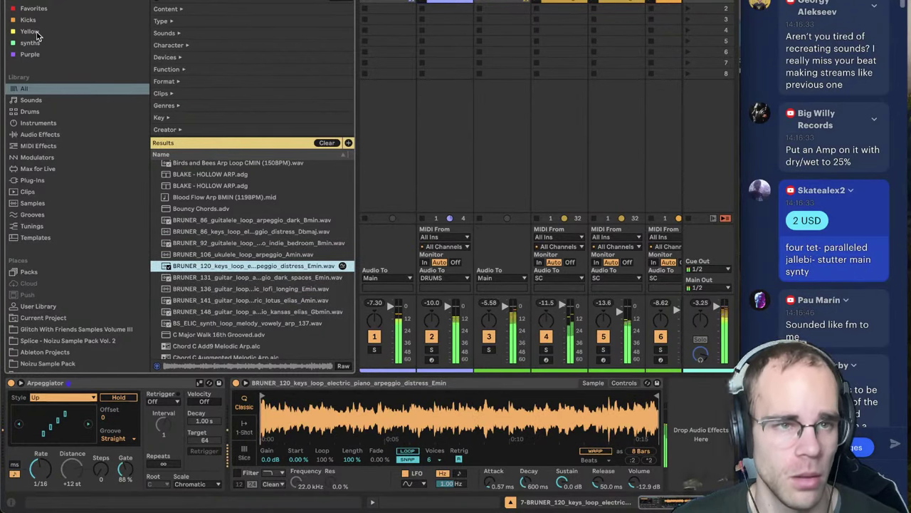
key("super+alt+b")
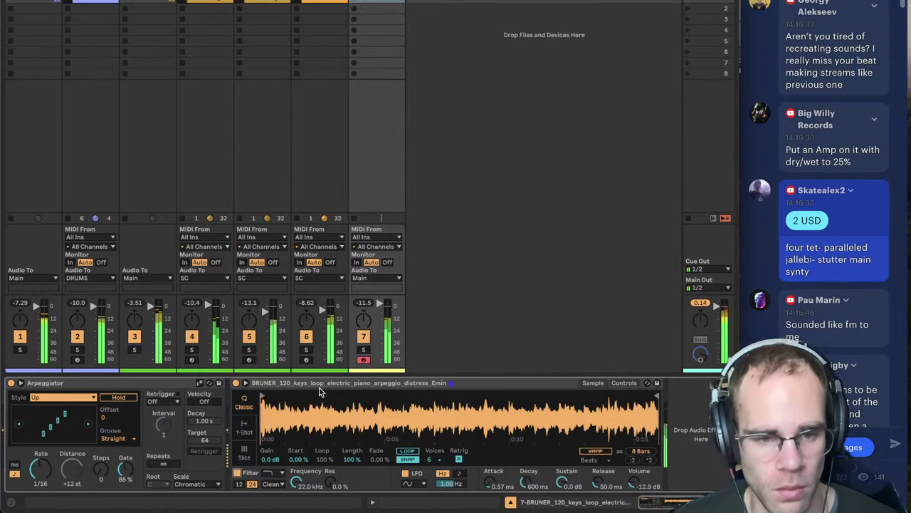
left_click_drag(296, 482, 296, 506)
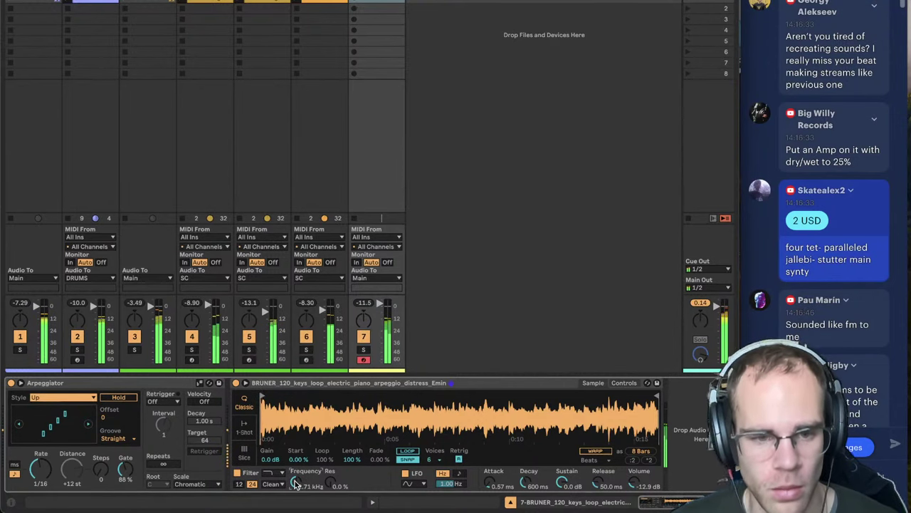
- Move the arpeggio track into the SC group before its last track and start recording a clip on it
left_click_drag(377, 2, 297, 2)
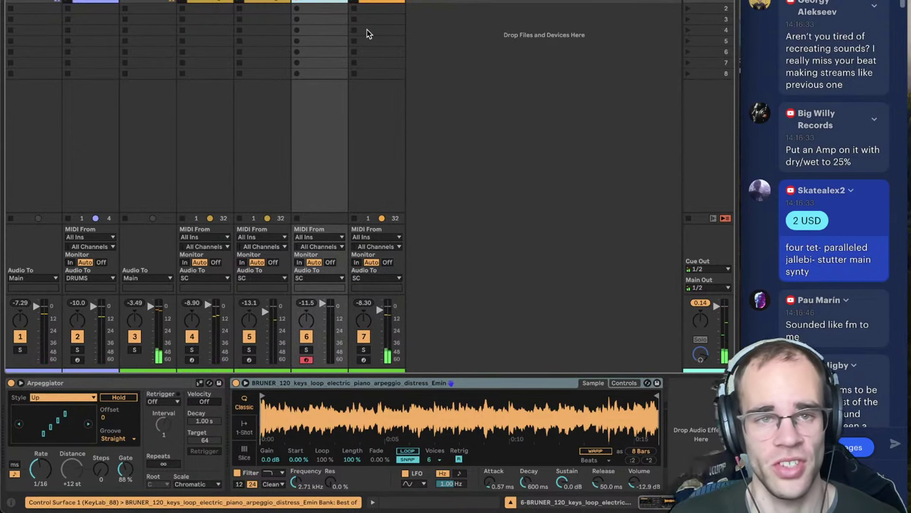
left_click(299, 2)
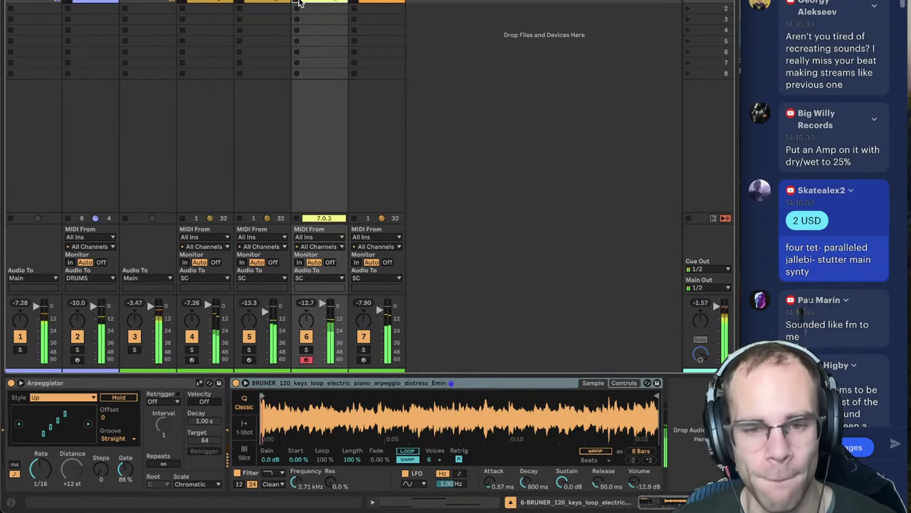
- Set Duck Buddy's ramp on the SC group to 5.91 ms, then return to the newly recorded arpeggio clip
left_click(333, 1)
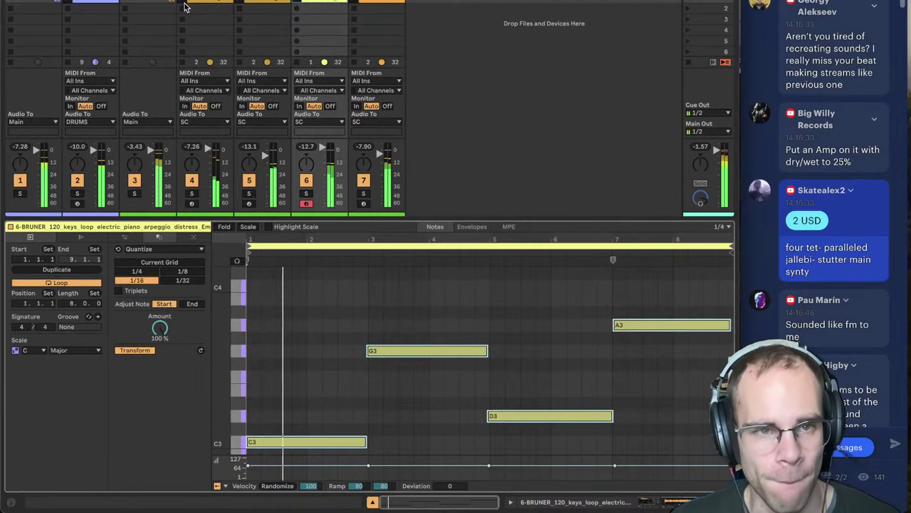
left_click(148, 0)
left_click_drag(197, 461, 198, 457)
double_click(334, 2)
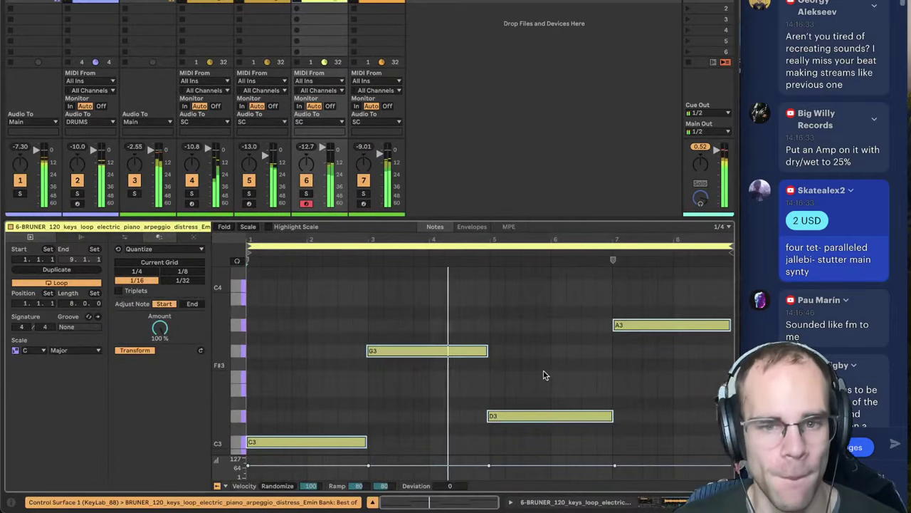
- Lower the D3 note at bar 5 of the arpeggio clip to A2
left_click(546, 375)
left_click_drag(513, 418, 523, 444)
scroll(523, 427, "down", 3)
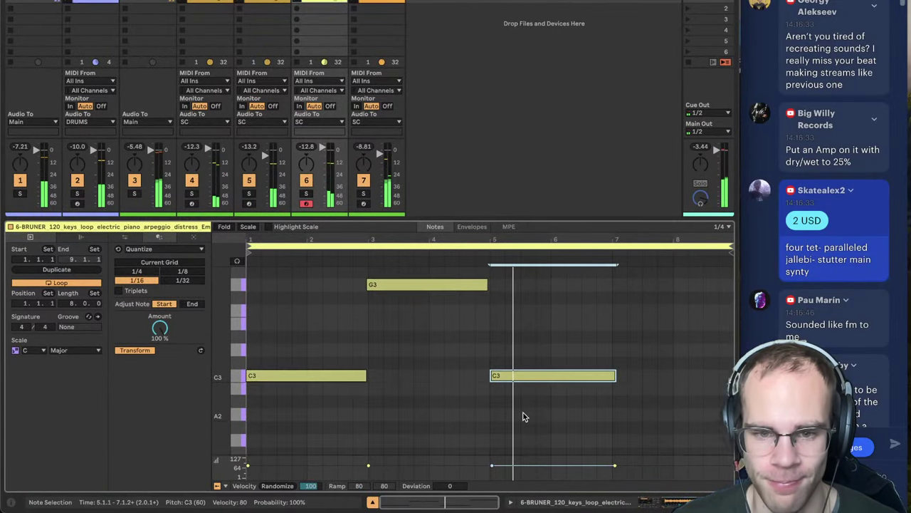
left_click(516, 401)
left_click_drag(513, 377, 514, 404)
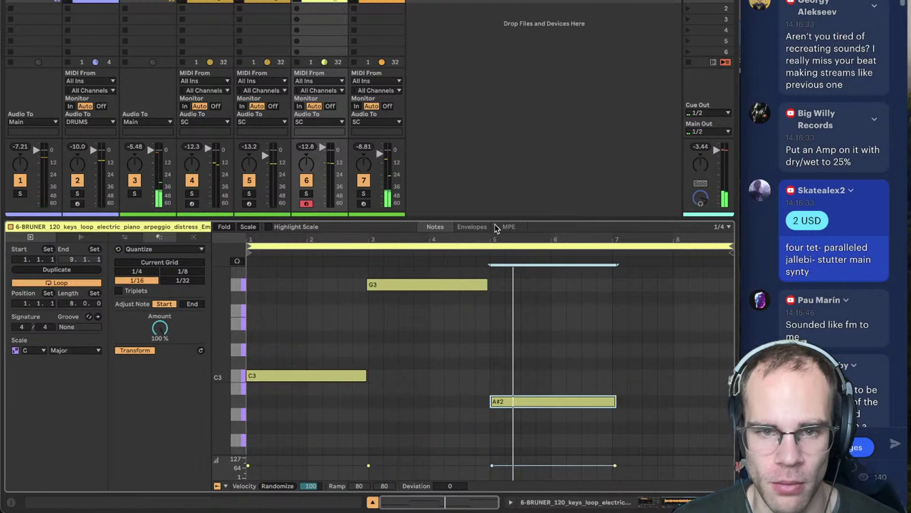
left_click(479, 246)
left_click(478, 251)
key("Down")
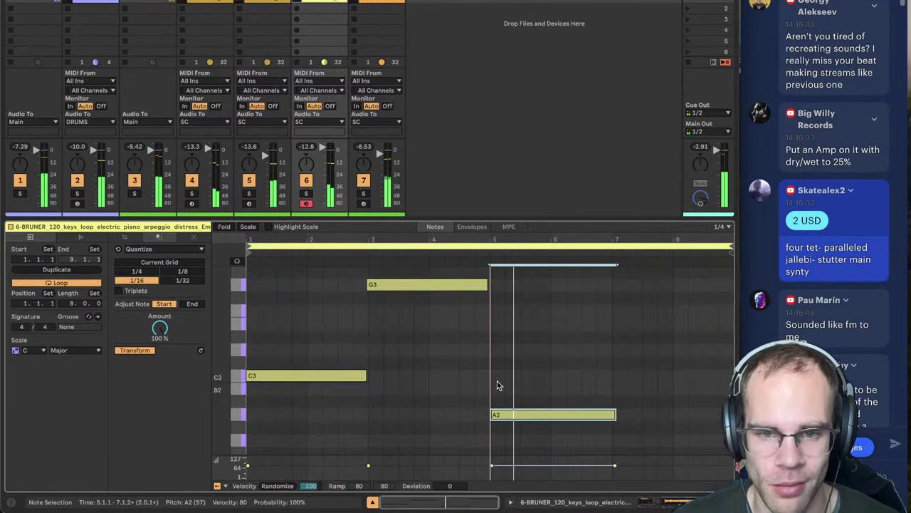
left_click(531, 382)
scroll(544, 356, "up", 4)
left_click(602, 361)
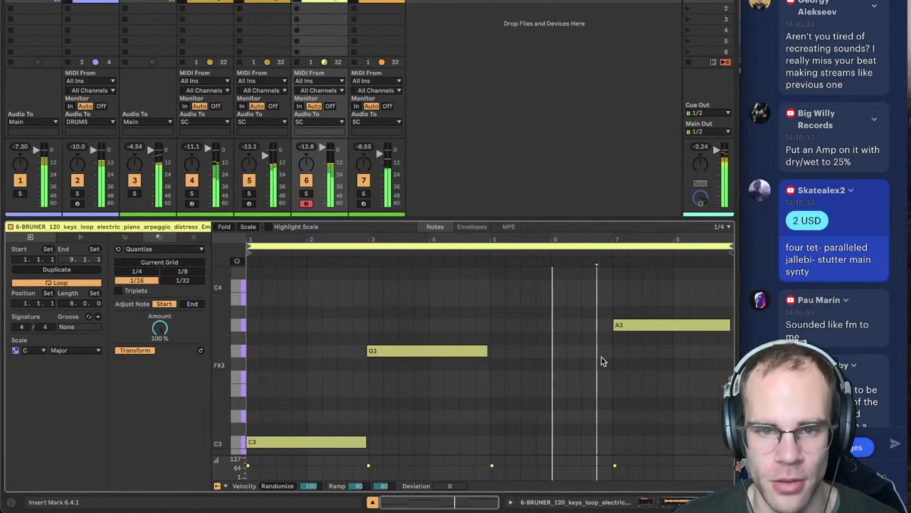
key("super+a")
left_click(601, 361)
- Inspect the SC group's Duck Buddy, the arpeggio track's devices, and the notes in its clip
left_click(619, 500)
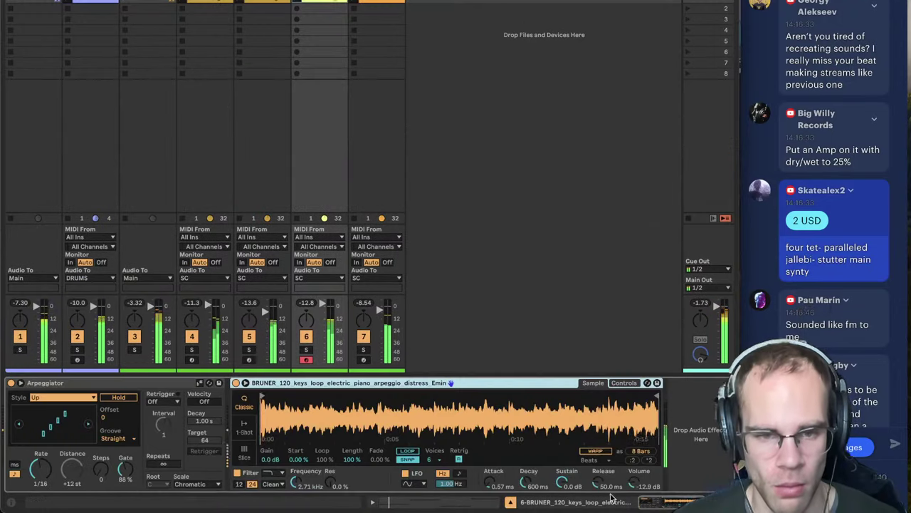
left_click(379, 311)
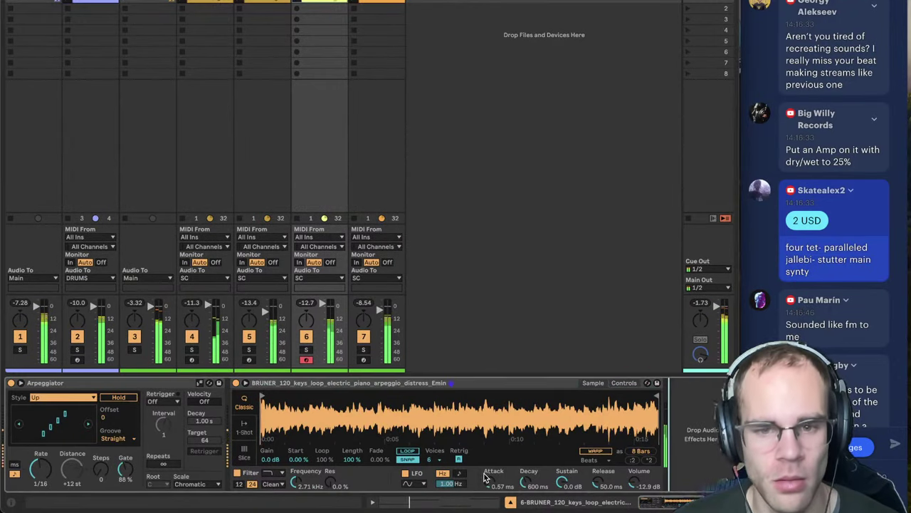
left_click(148, 2)
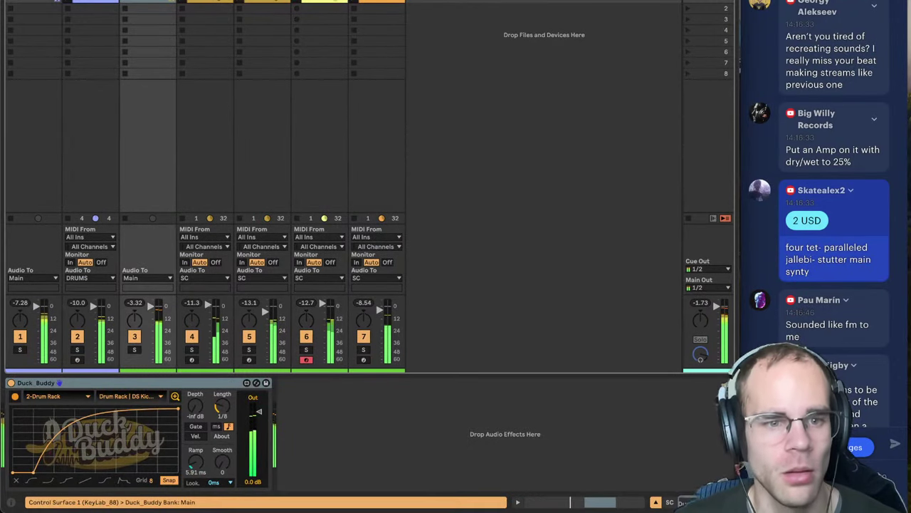
left_click(93, 2)
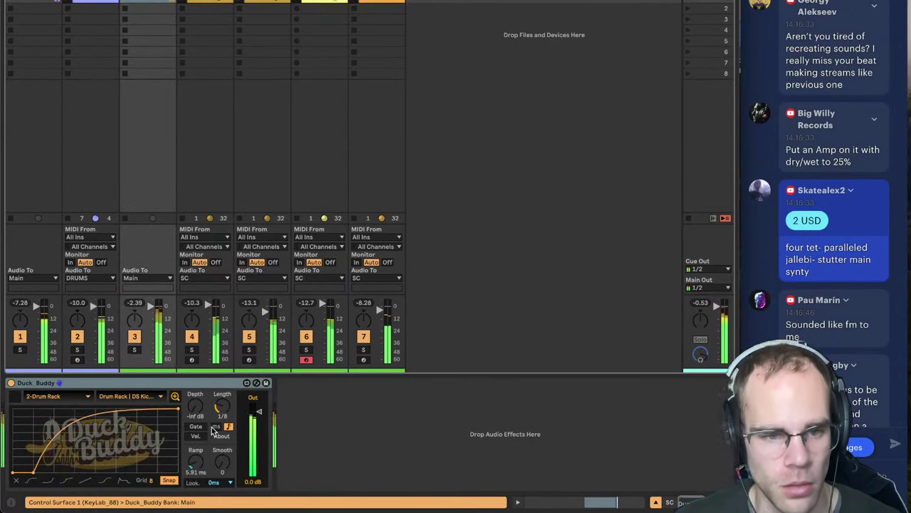
left_click(372, 2)
left_click(331, 2)
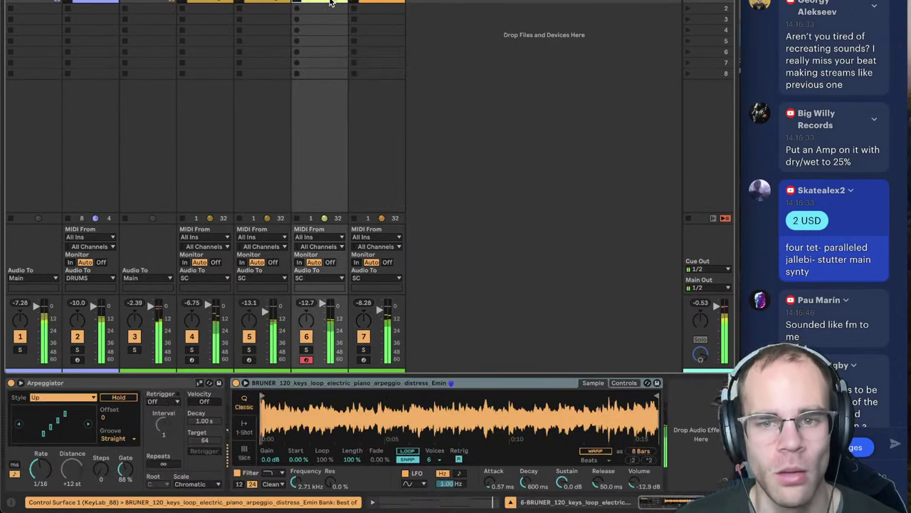
left_click(485, 502)
scroll(630, 363, "down", 3)
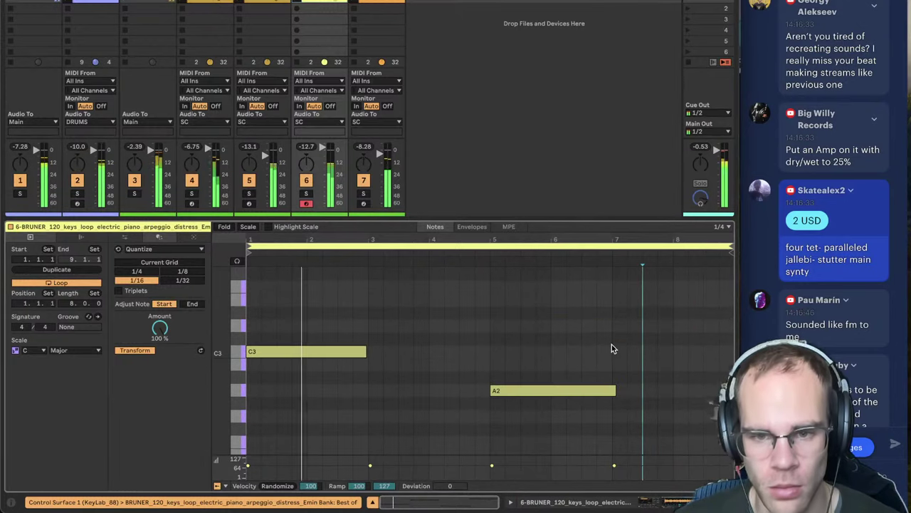
left_click(607, 391)
key("shift+Tab")
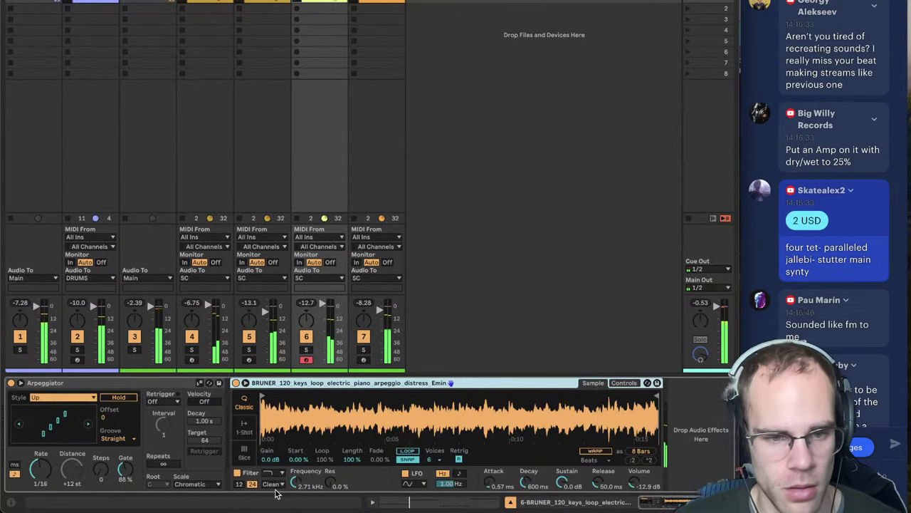
- Set the sampler's filter key tracking to 0% and its filter frequency to 1.88 kHz
left_click(618, 385)
left_click(376, 461)
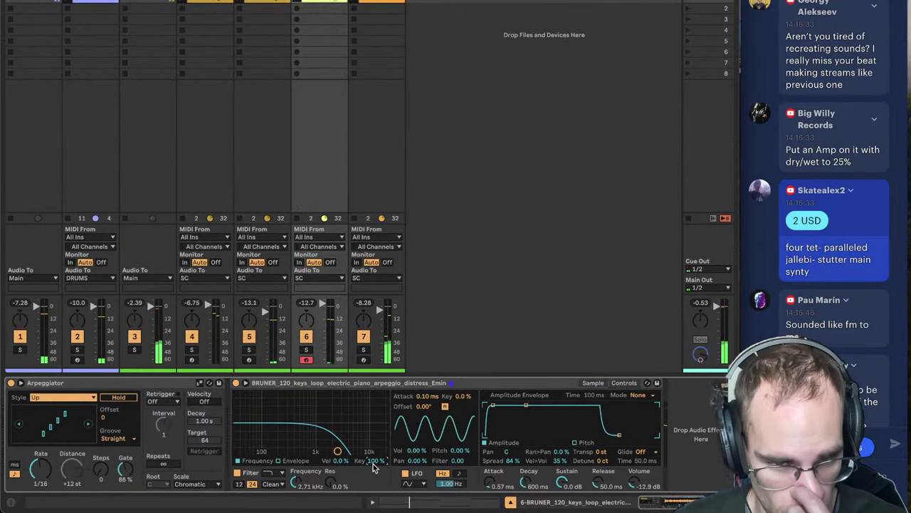
type("0")
key("Return")
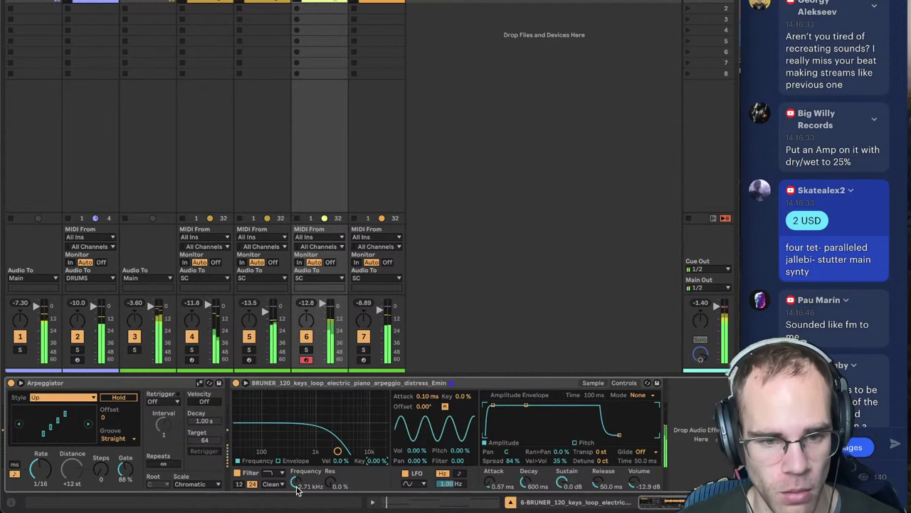
left_click_drag(297, 490, 298, 503)
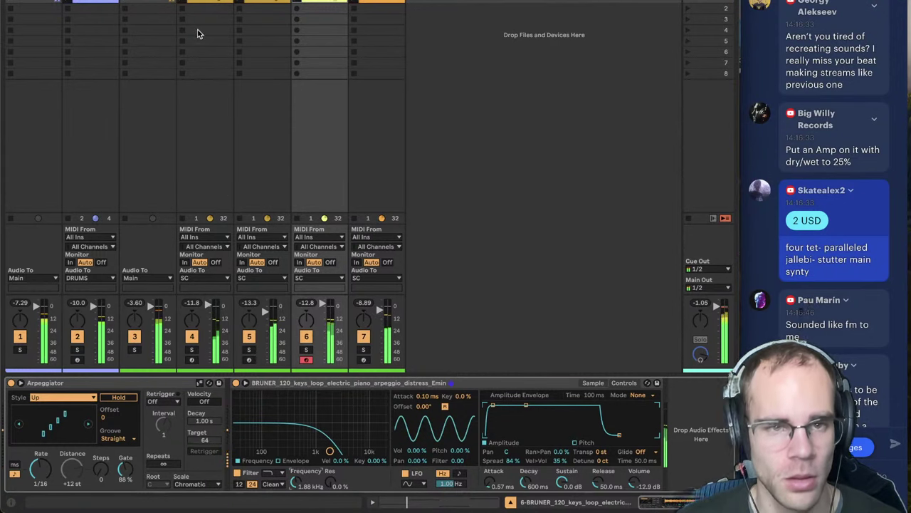
- Mute track 4 and delete ValhallaShimmer from the Drift track's device chain
left_click(192, 337)
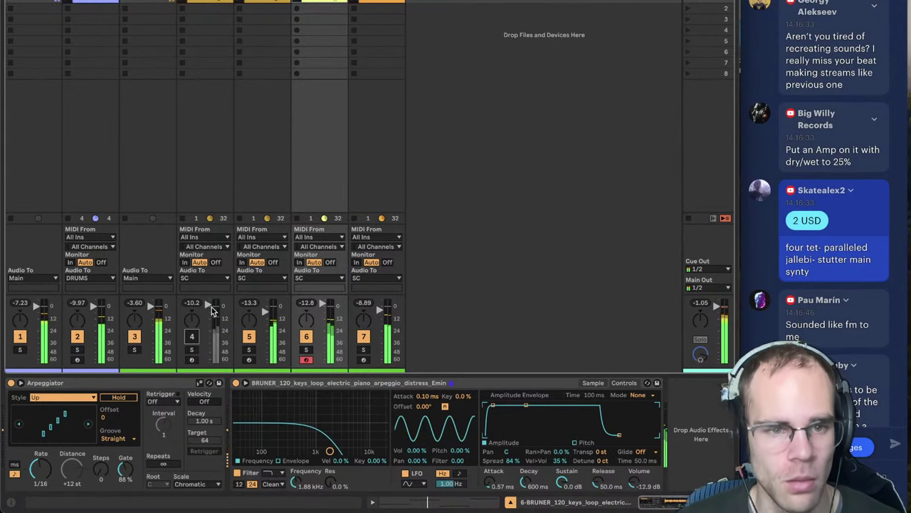
left_click(271, 5)
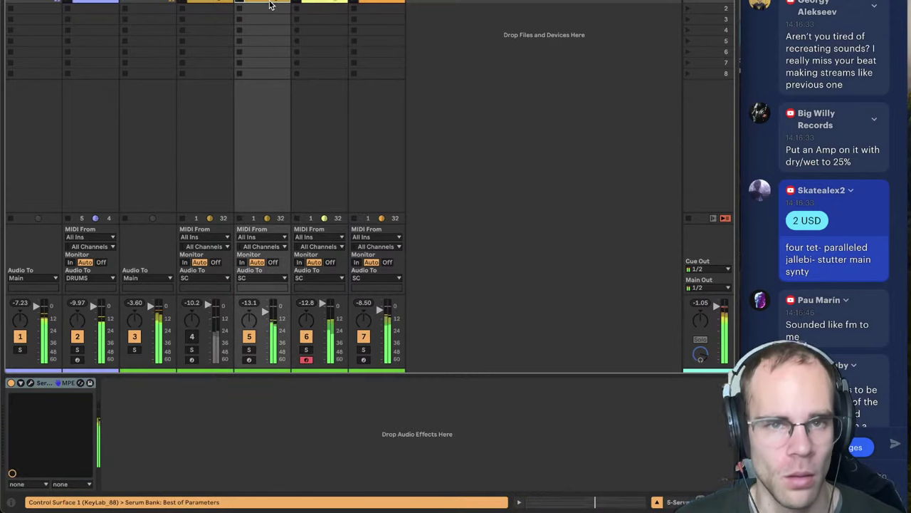
left_click(376, 256)
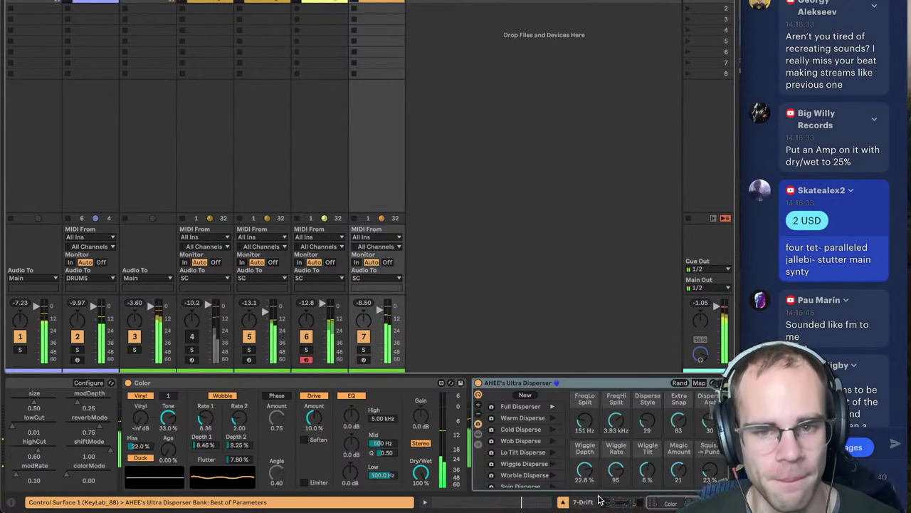
left_click_drag(671, 504, 639, 509)
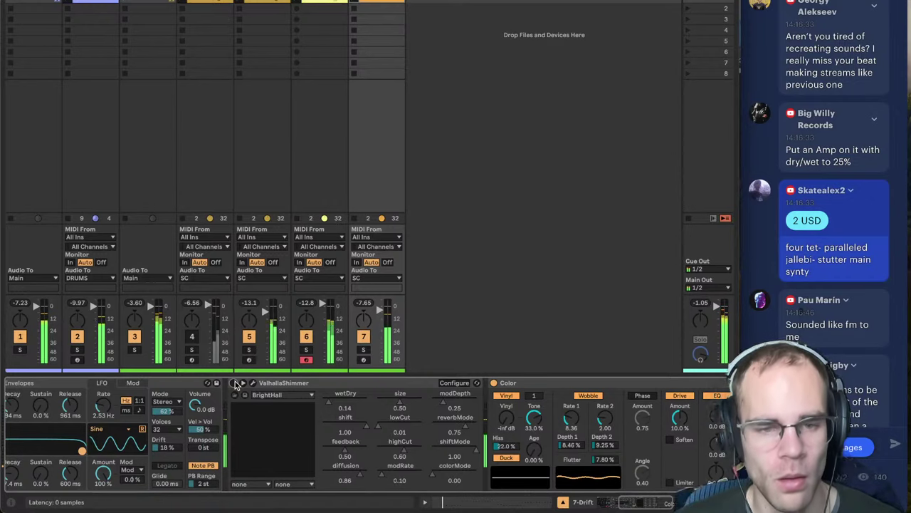
left_click(305, 383)
key("Delete")
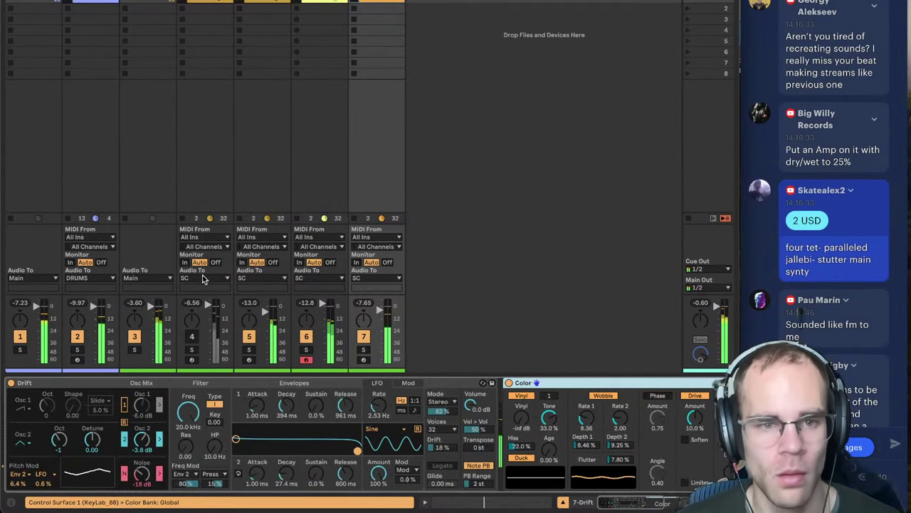
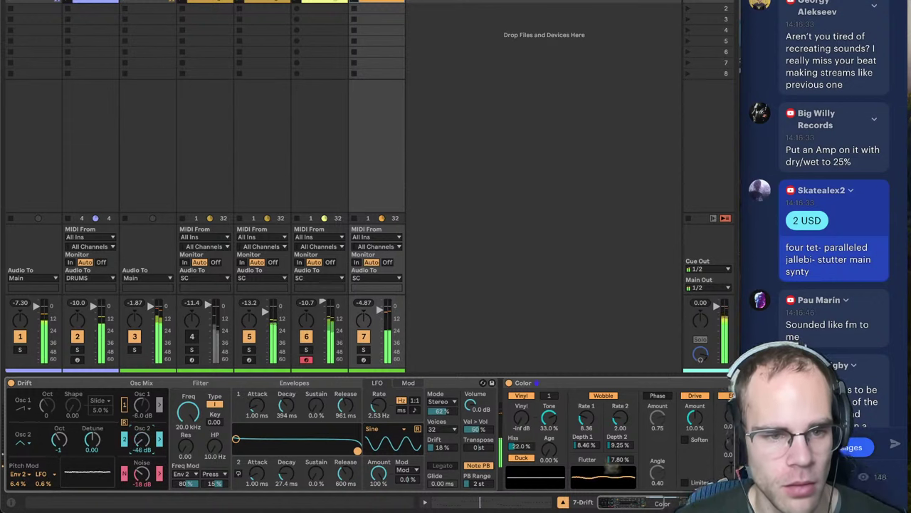
- Set Drift's oscillator 2 level to -3.8 dB and its filter frequency to 20.0 kHz
left_click_drag(144, 440, 145, 460)
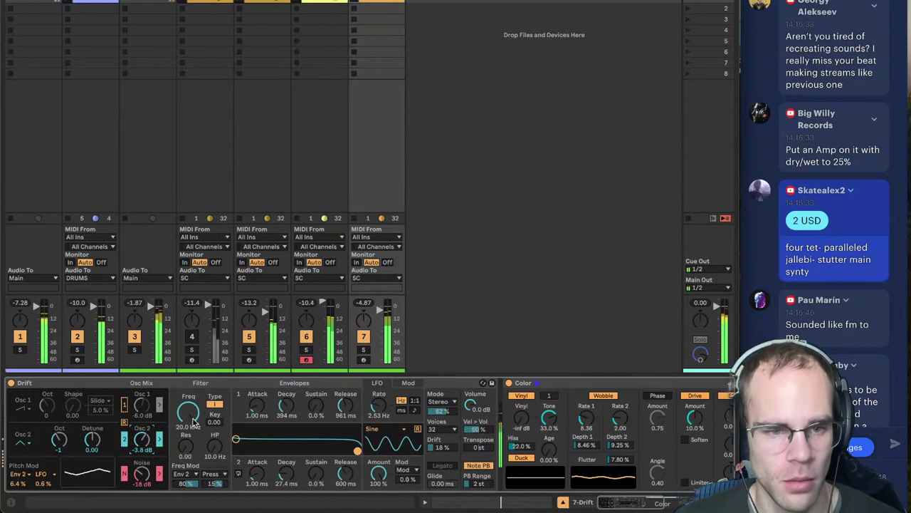
mouse_move(189, 413)
left_mouse_down()
mouse_move(189, 500)
mouse_move(188, 411)
mouse_move(193, 421)
left_mouse_up()
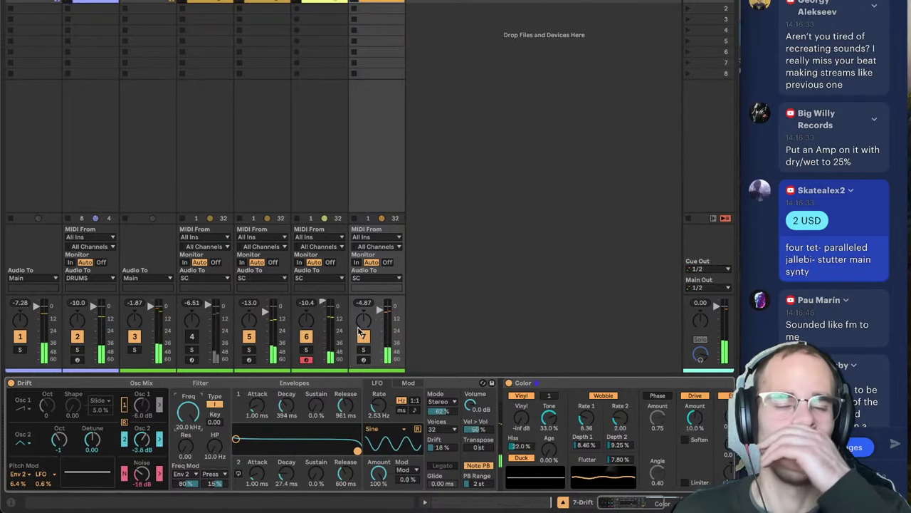
- Look through the stream chat for the next paid sound recreation request
scroll(831, 75, "down", 20)
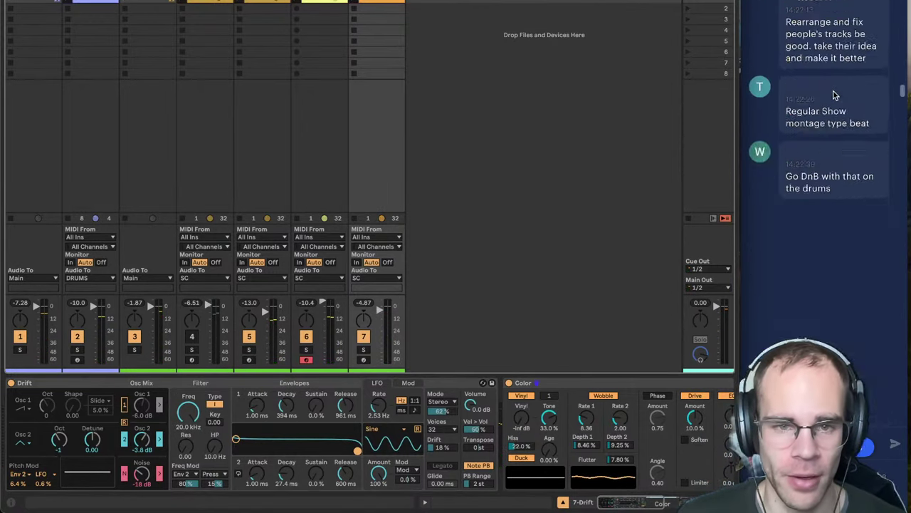
scroll(833, 94, "down", 15)
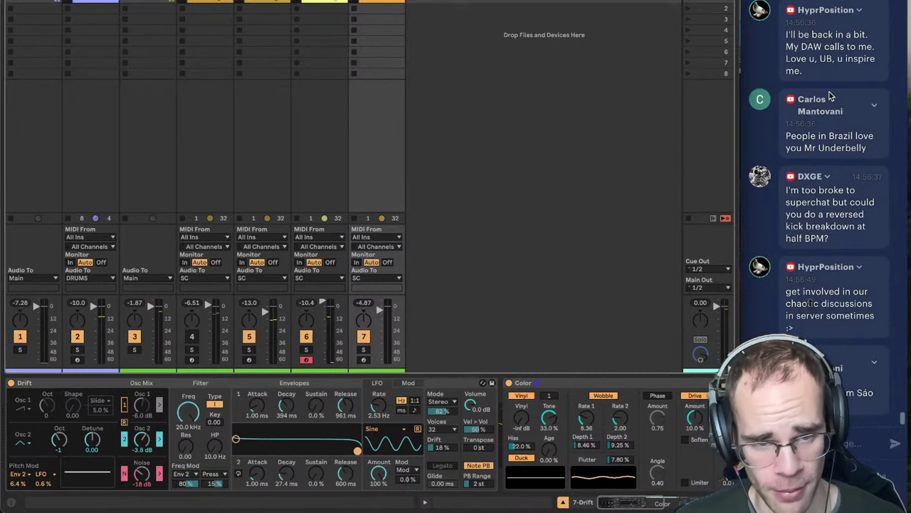
scroll(796, 134, "up", 6)
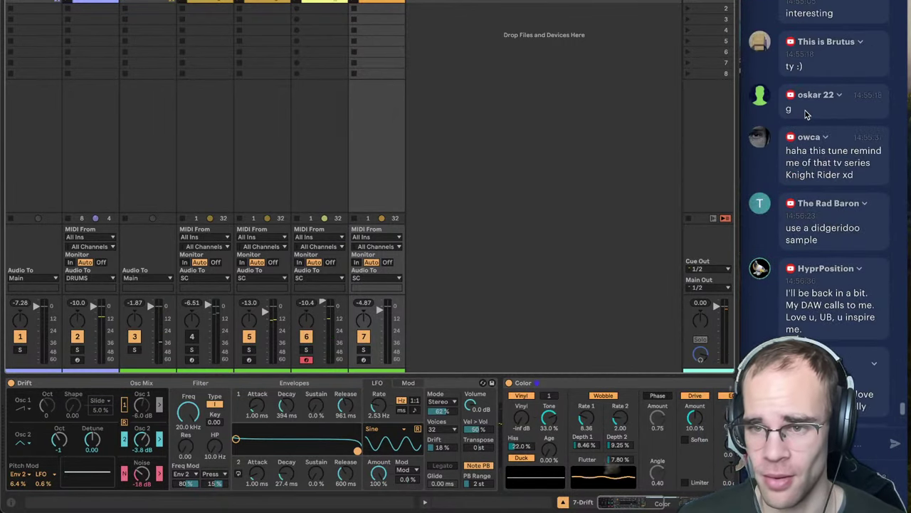
scroll(804, 121, "down", 7)
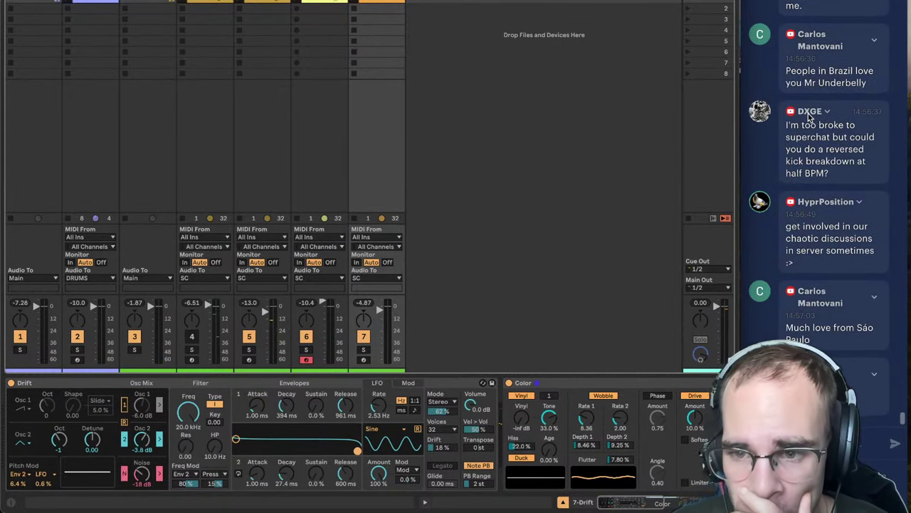
scroll(810, 117, "up", 5)
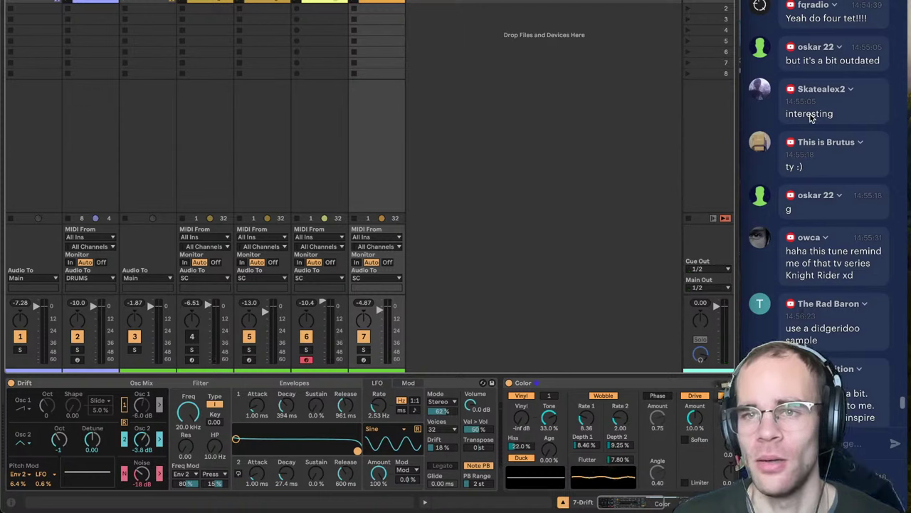
scroll(836, 110, "up", 15)
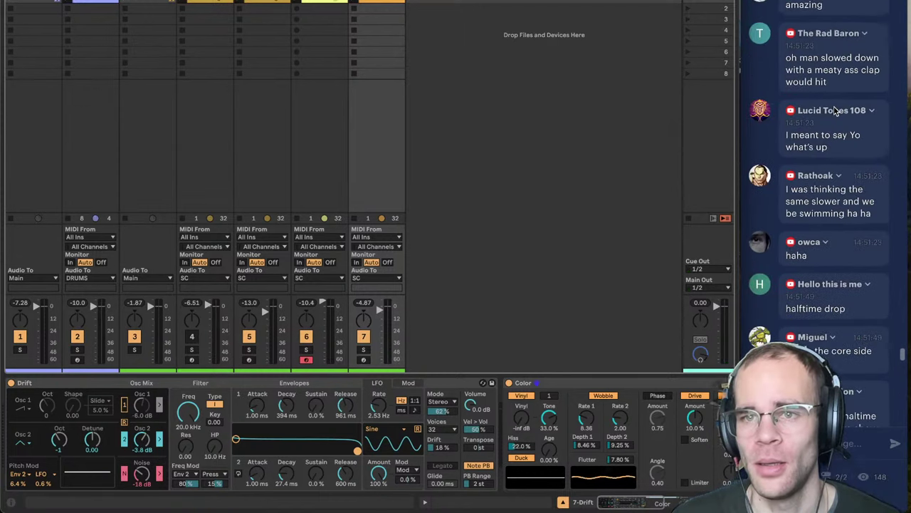
scroll(835, 111, "up", 15)
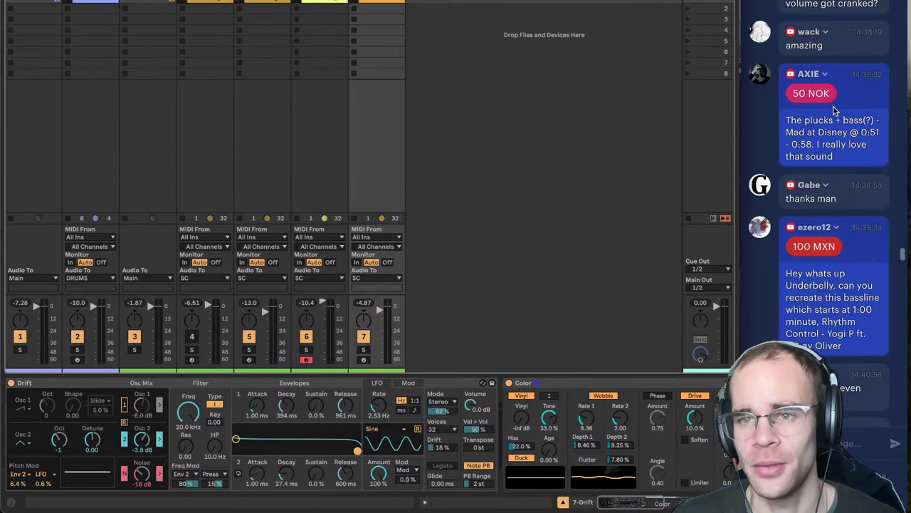
scroll(835, 110, "up", 20)
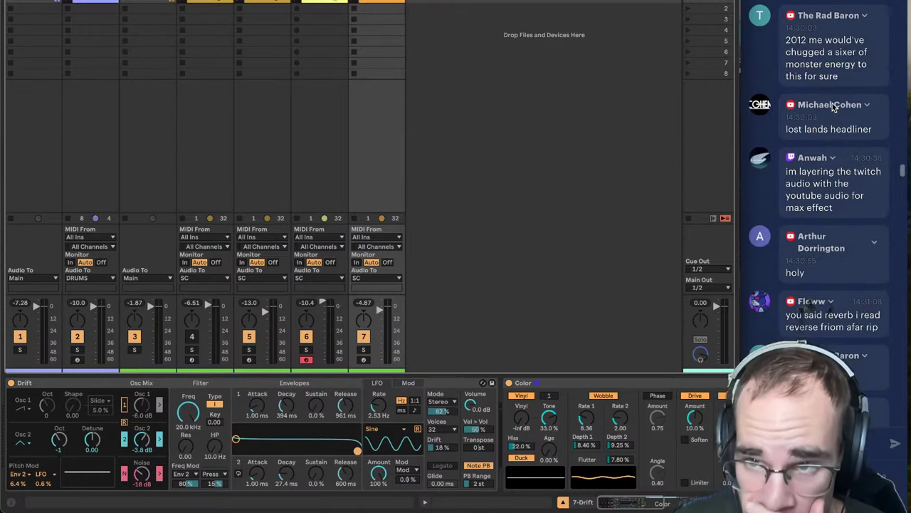
scroll(835, 105, "up", 20)
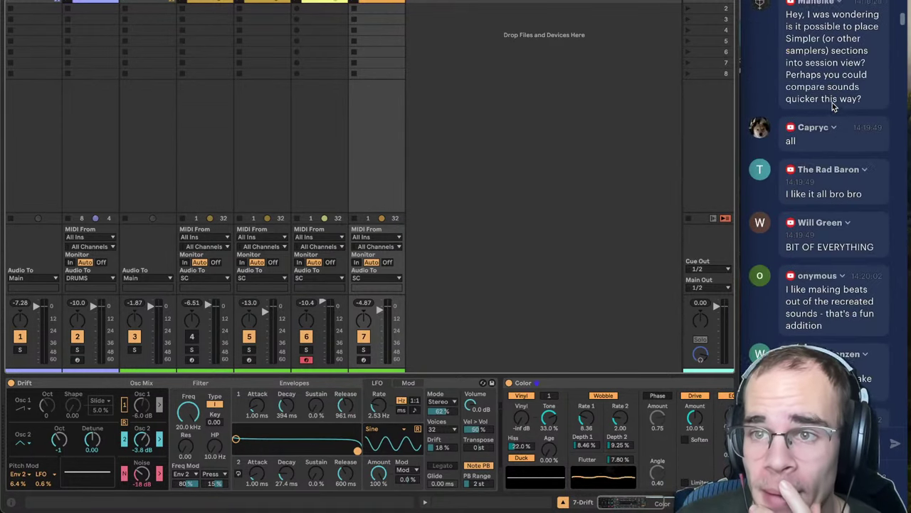
scroll(830, 107, "down", 10)
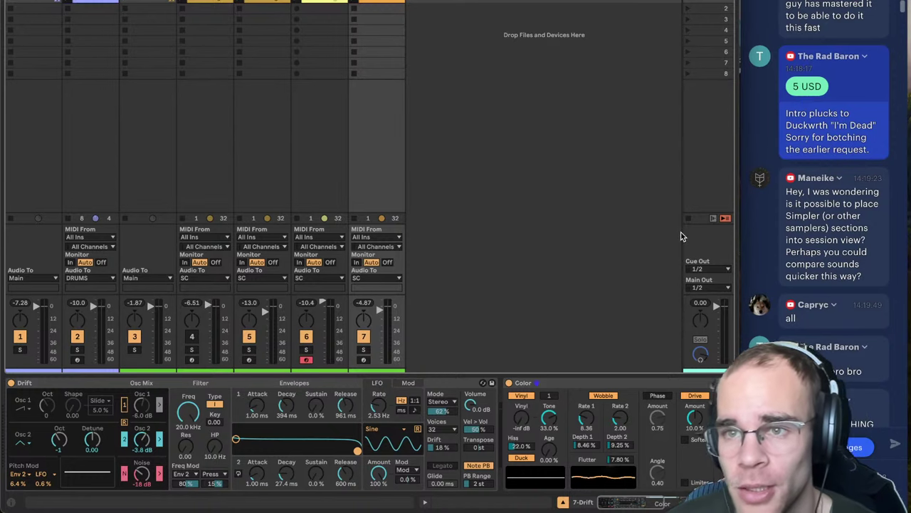
mouse_move(320, 507)
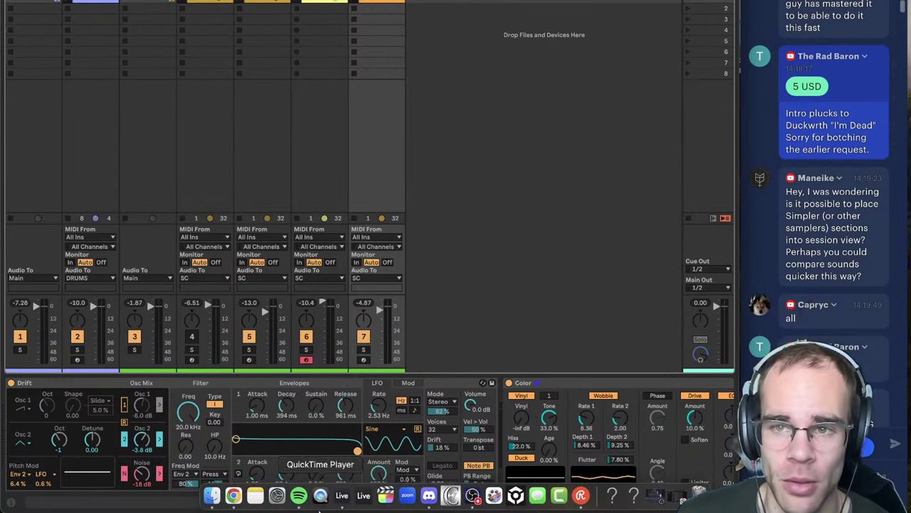
- Switch to Spotify, search for "duckwrth i'm dead" and audition the opening of I'M DEAD, pausing near its start
left_click(298, 495)
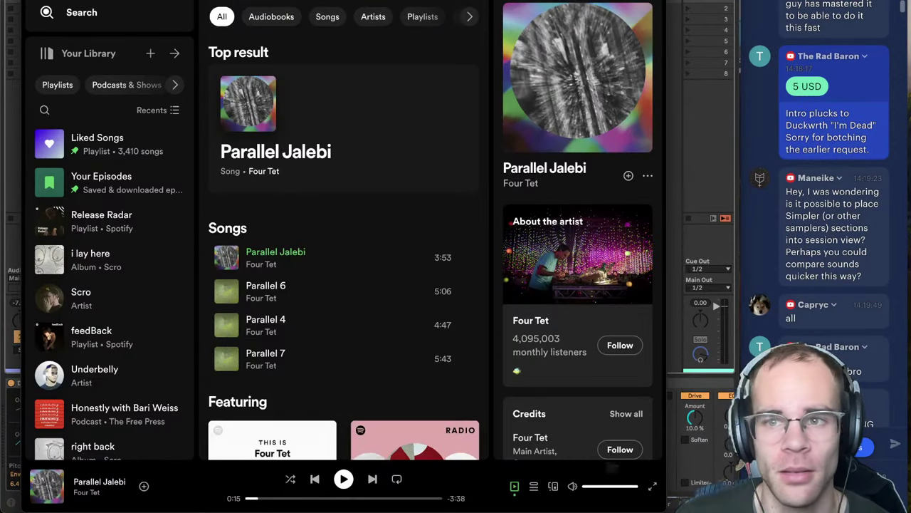
type("duckwrth i'm dead")
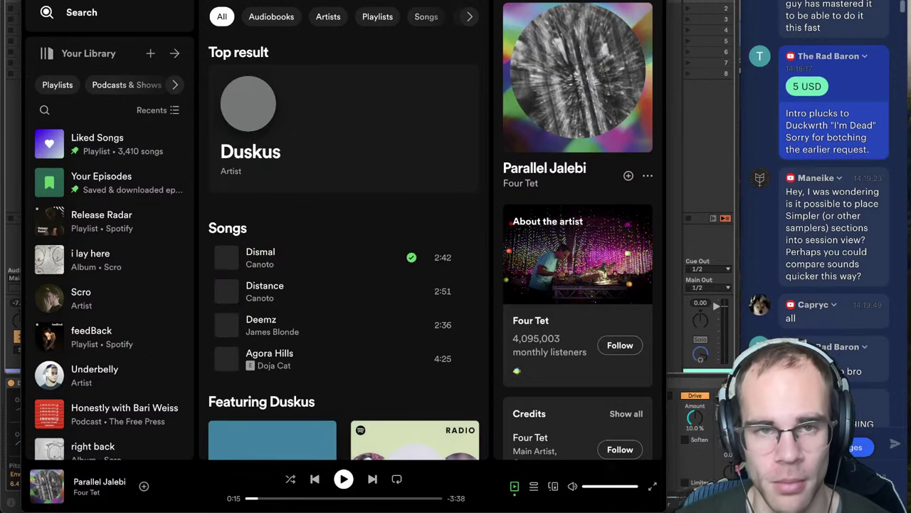
left_click(451, 169)
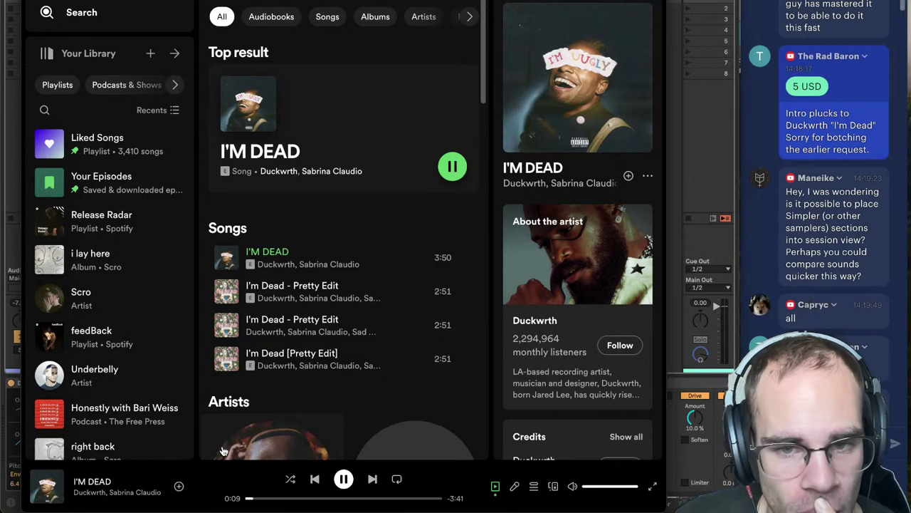
left_click(257, 499)
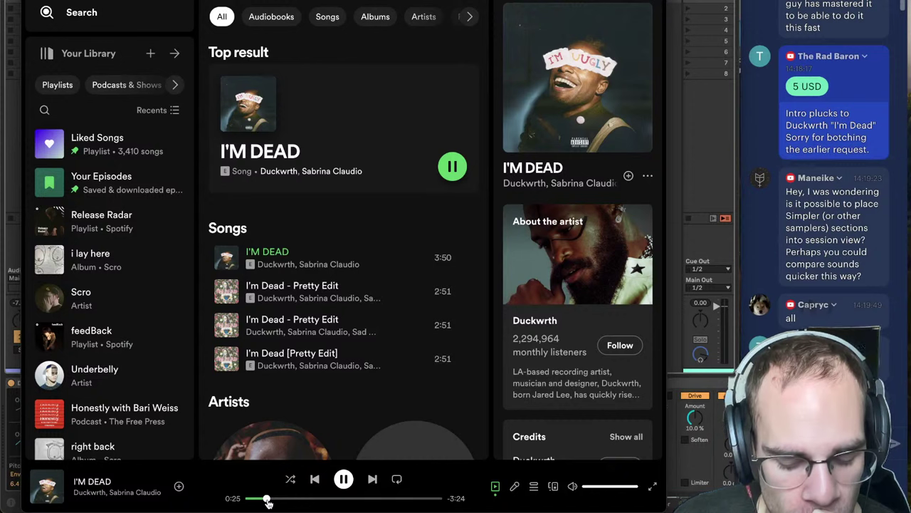
left_click_drag(268, 502, 247, 498)
left_click(343, 479)
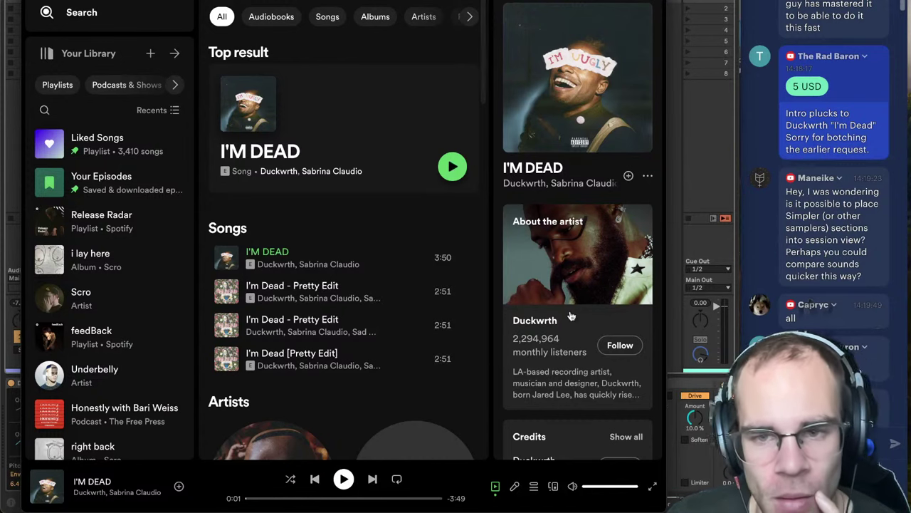
- Switch back to Ableton Live, add an armed MIDI track and load the Drift synth on it
left_click(710, 183)
key("super+shift+t")
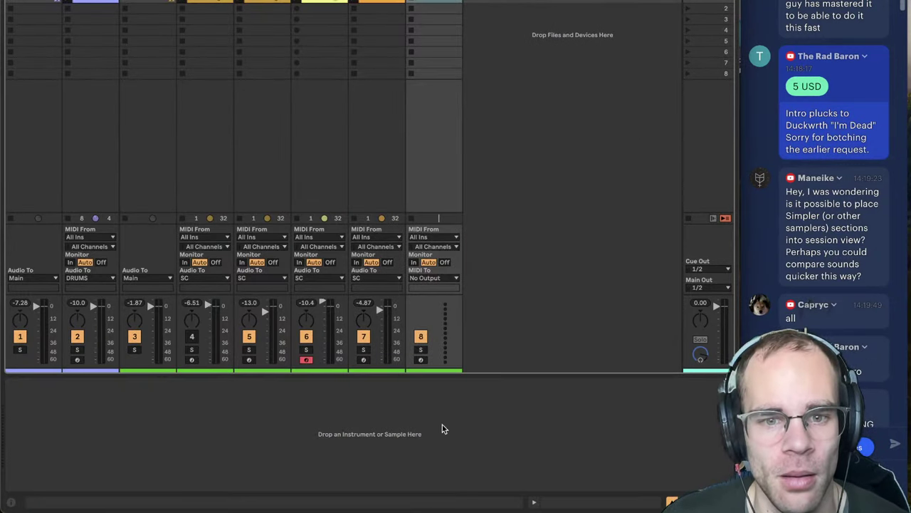
left_click(421, 361)
key("super+f")
type("tal u")
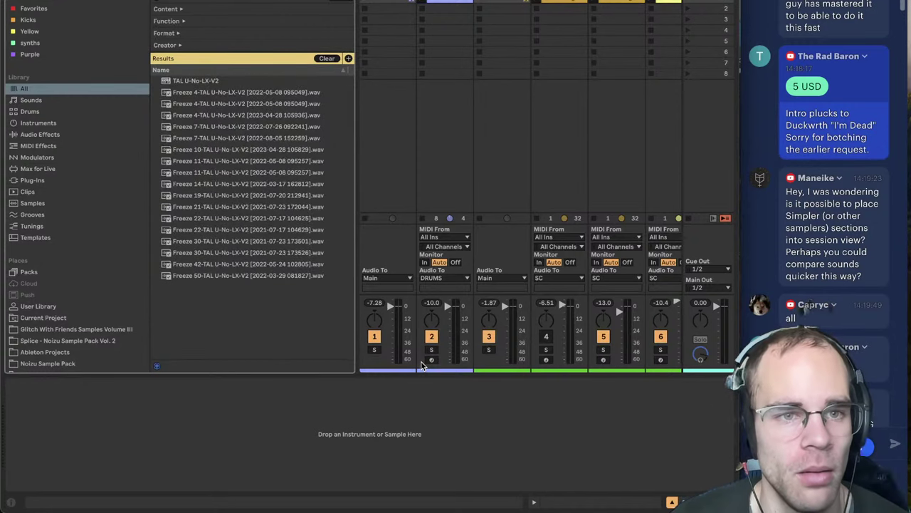
type("drift")
key("Down")
key("Return")
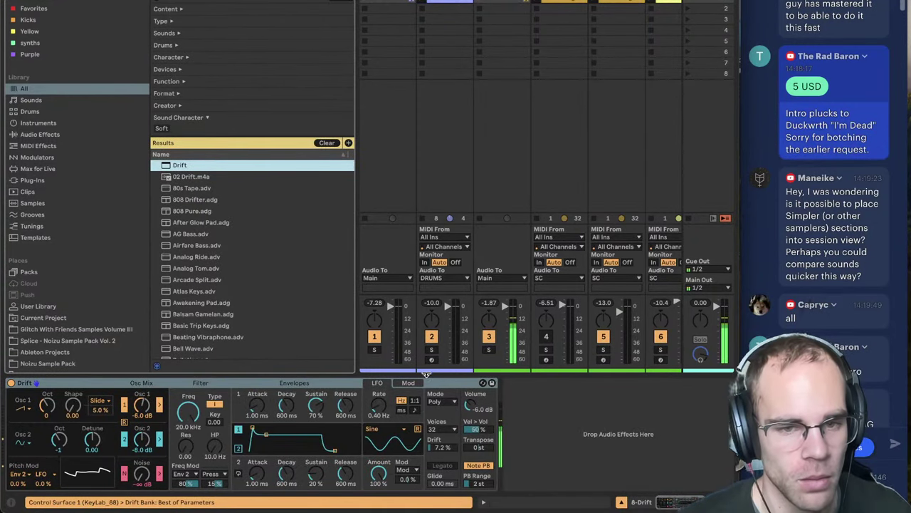
- Switch to Spotify and listen to the intro plucks of I'M DEAD in short bursts, including the section around 0:28
mouse_move(366, 507)
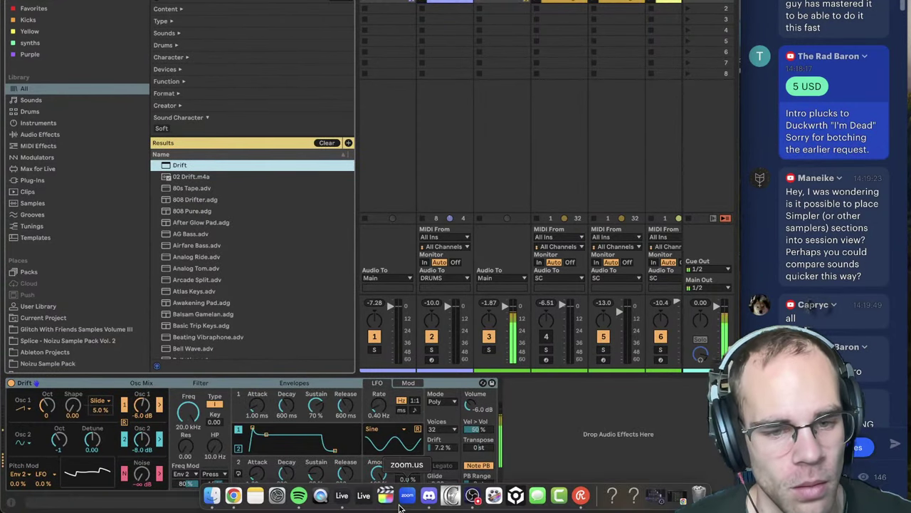
left_click(298, 498)
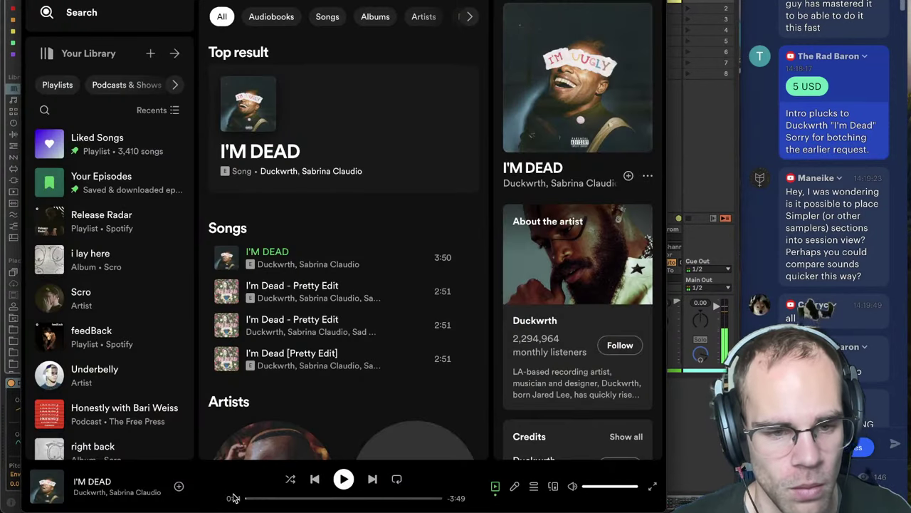
key("space")
key("space")
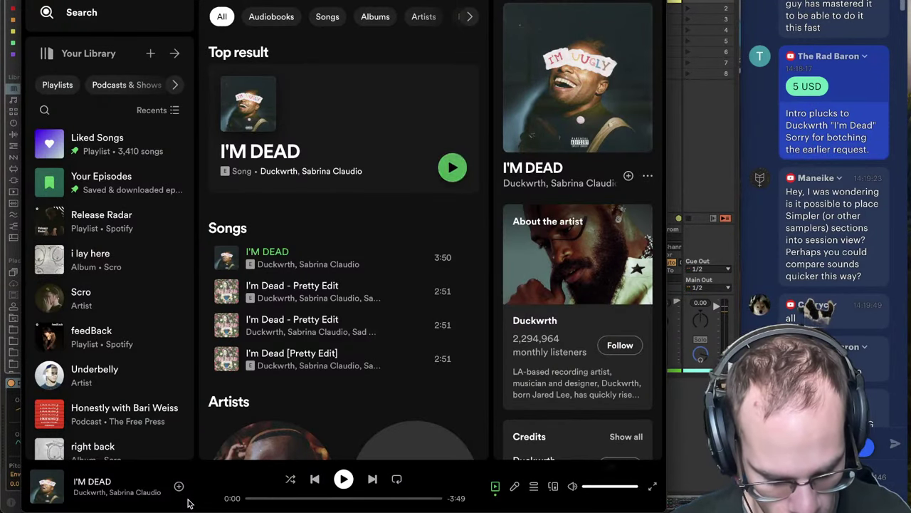
key("space")
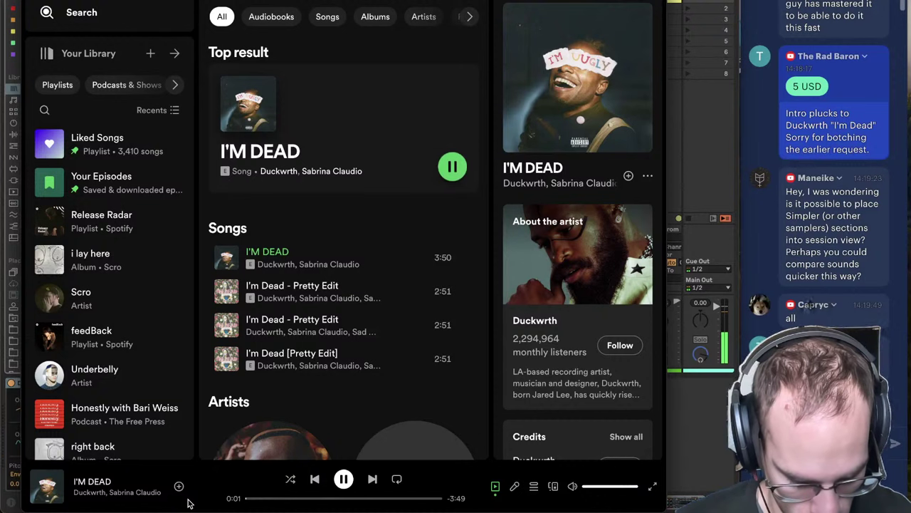
key("space")
key("space")
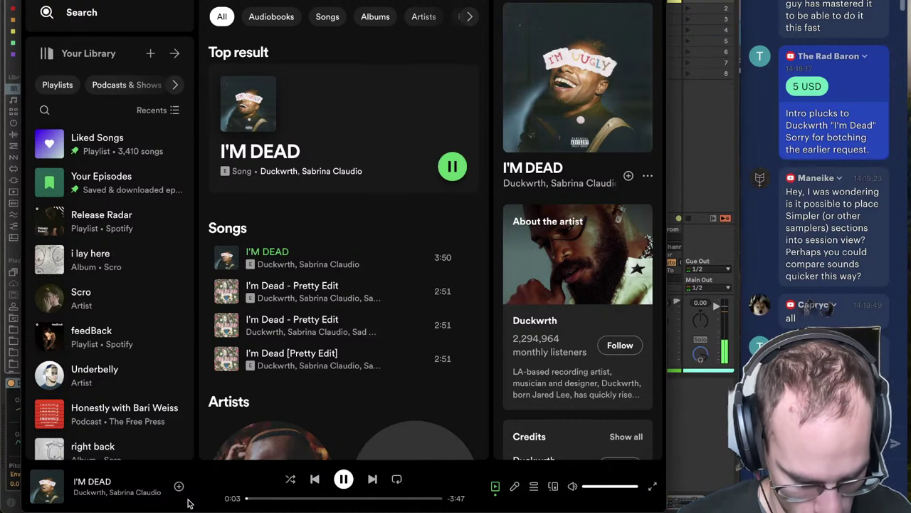
key("space")
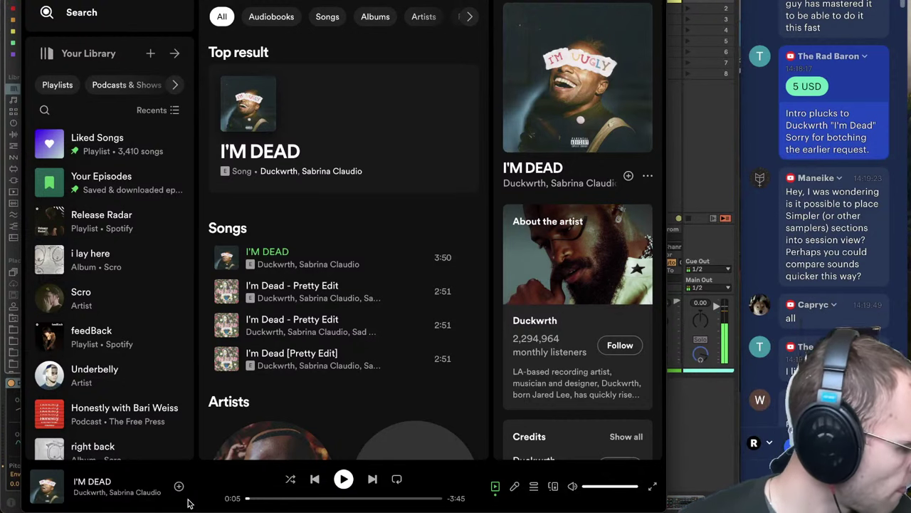
key("space")
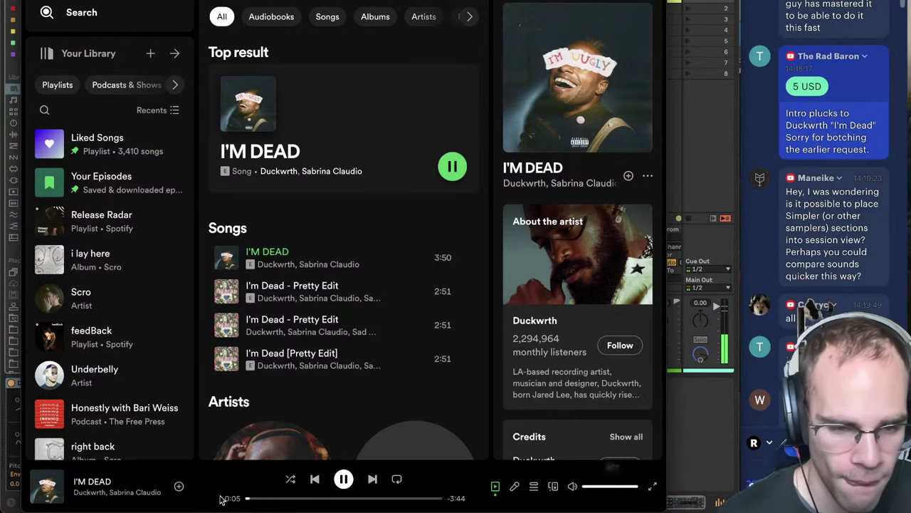
left_click(267, 499)
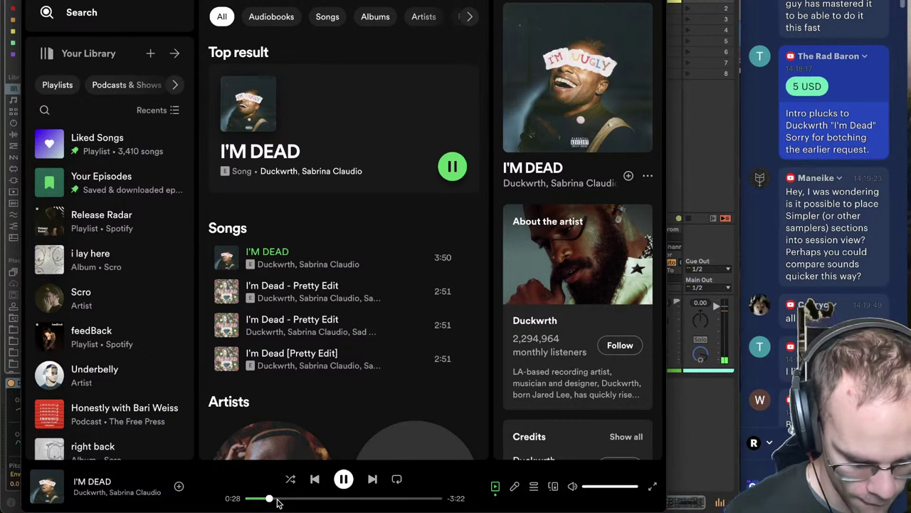
key("space")
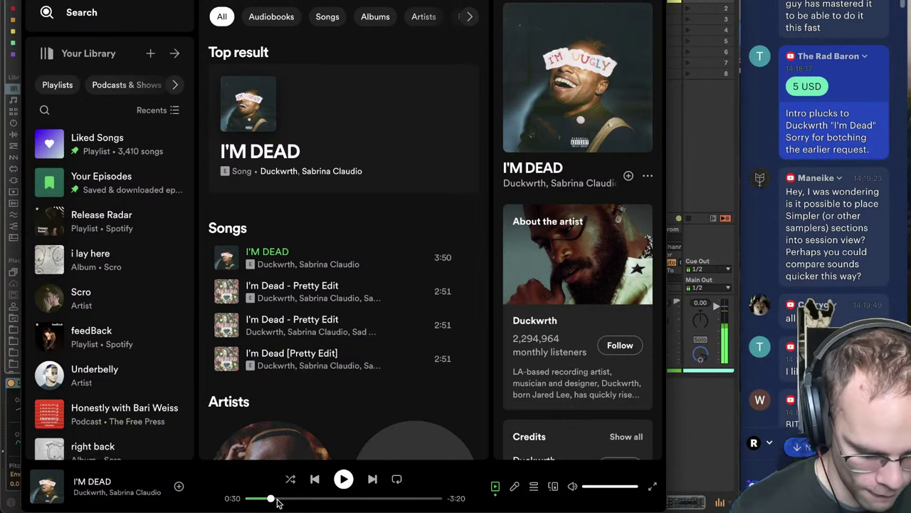
- In Ableton Live, set Drift's filter to type II with frequency 74.6 Hz and resonance 0.42
left_click(717, 467)
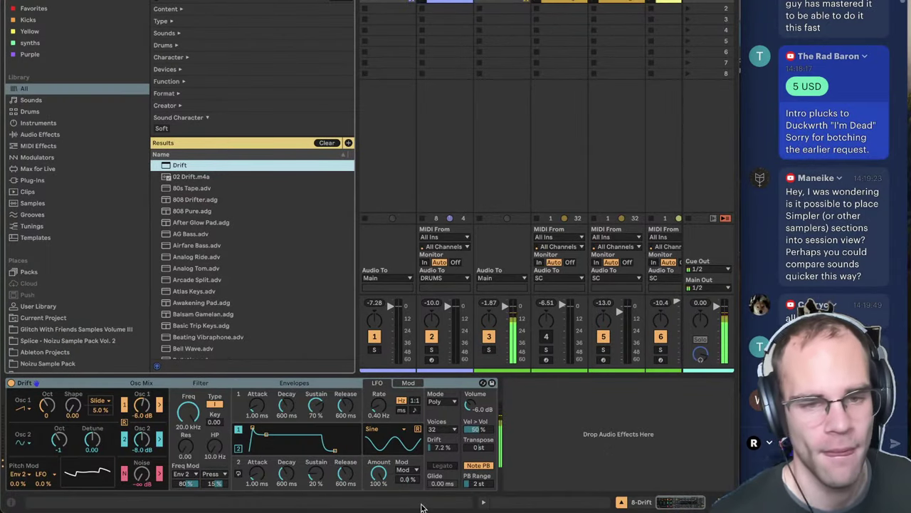
left_click_drag(188, 413, 186, 445)
left_click(214, 404)
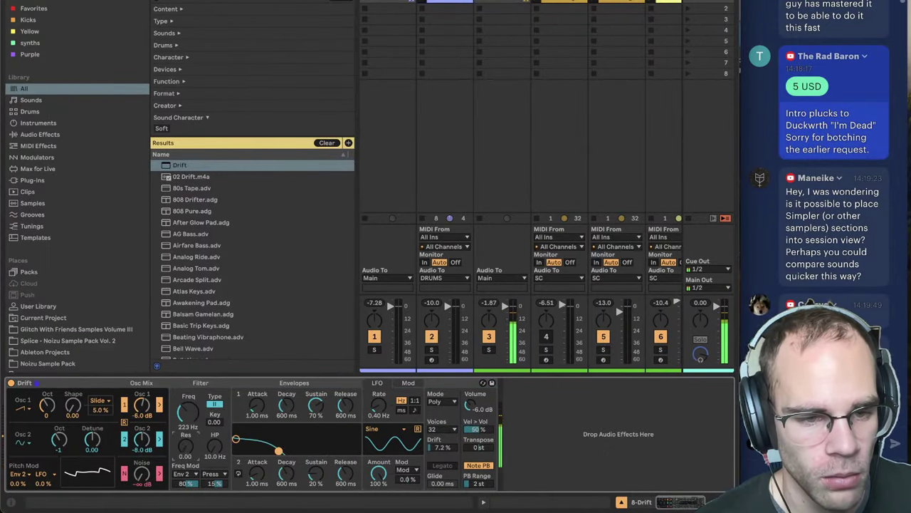
left_click_drag(278, 450, 258, 441)
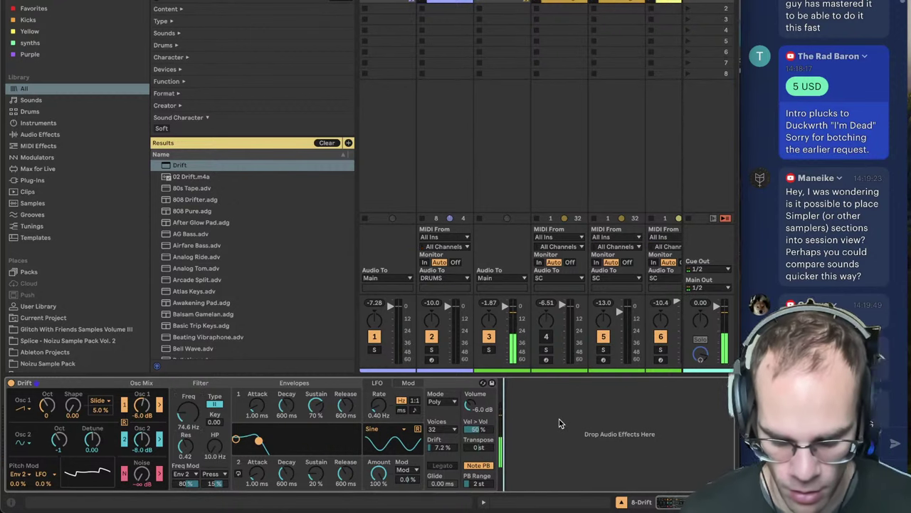
- Load the Midnight.adv EQ preset after Drift and set its GainMid to 0.00 dB and FreqLow to 259 Hz
key("super+f")
type("midi")
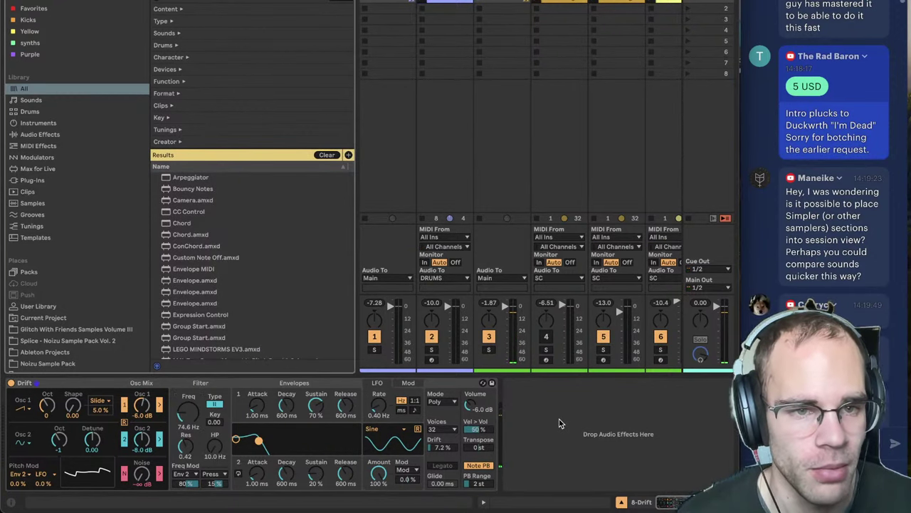
double_click(187, 174)
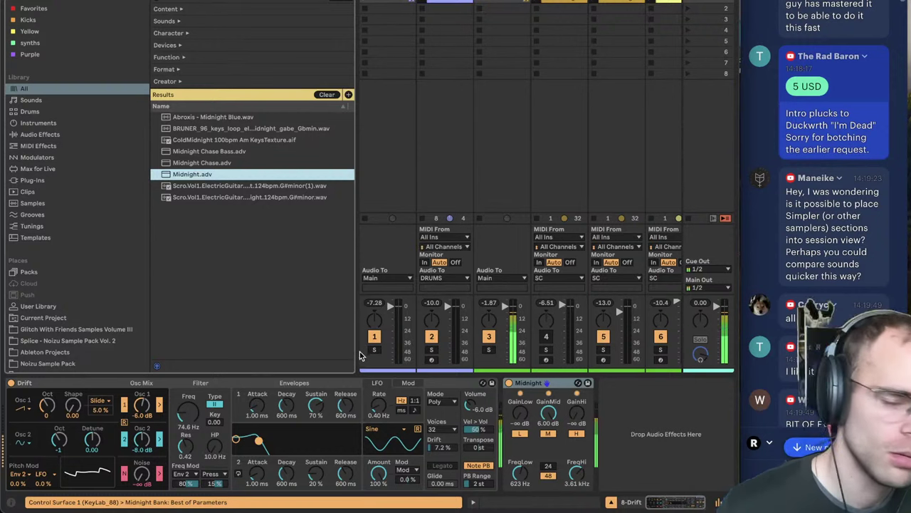
double_click(547, 414)
left_click_drag(518, 475, 518, 497)
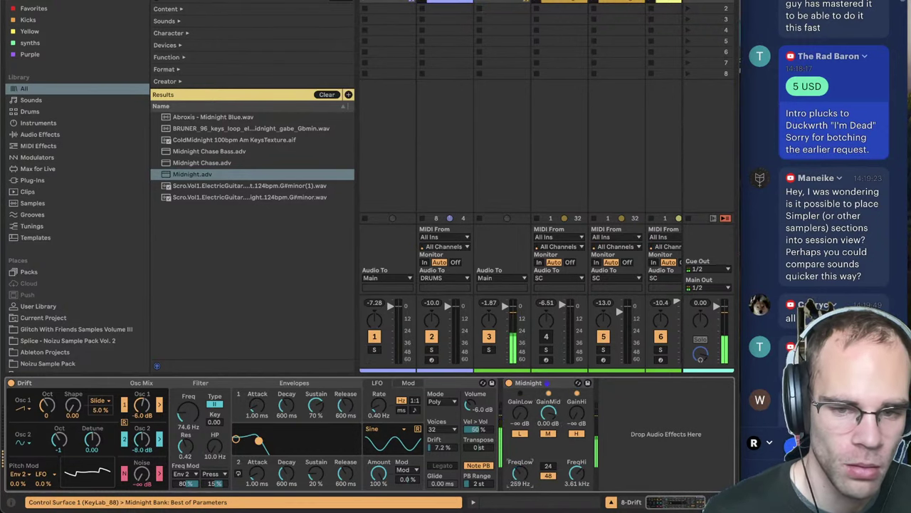
- Set Drift's envelope 2 filter modulation to 21%, filter frequency to 236 Hz, Stereo mode to 38%, drift to 21% and volume to -4.7 dB
left_click_drag(187, 483, 187, 490)
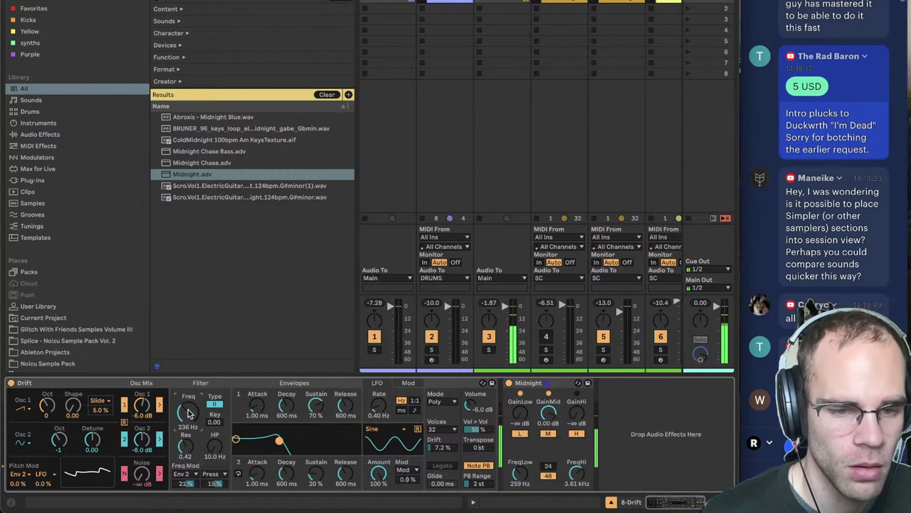
left_click(441, 402)
left_click(442, 426)
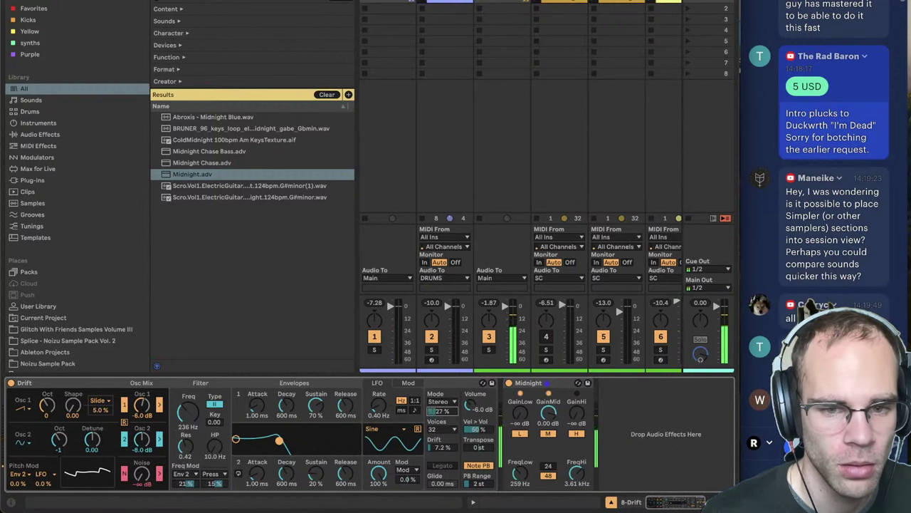
left_click_drag(441, 446, 470, 399)
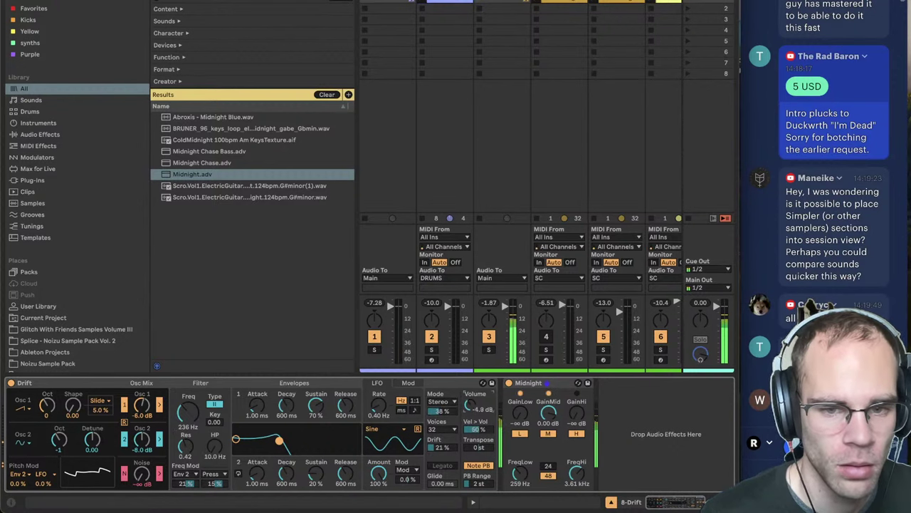
- Set Drift's envelope 1 sustain to 100% and release to 5.46 s, and its envelope 2 decay to 1.74 s
left_click_drag(315, 407, 301, 422)
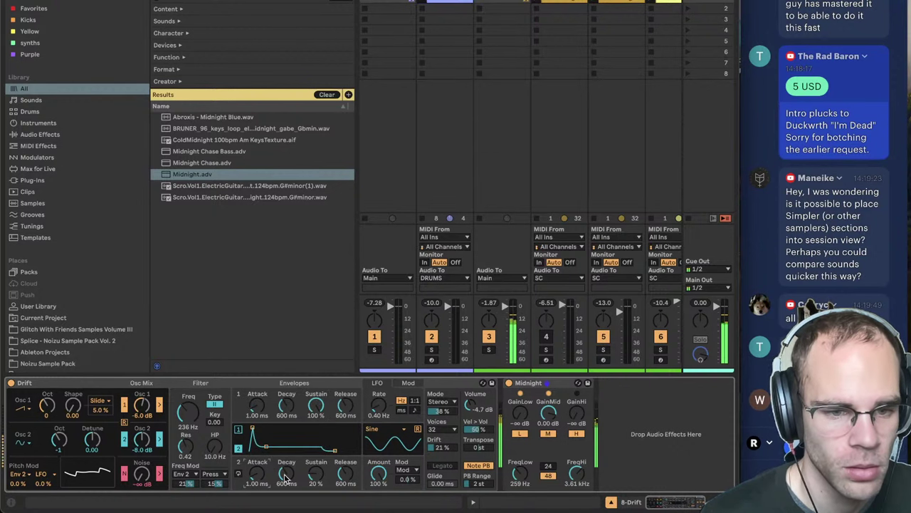
left_click_drag(289, 482, 290, 473)
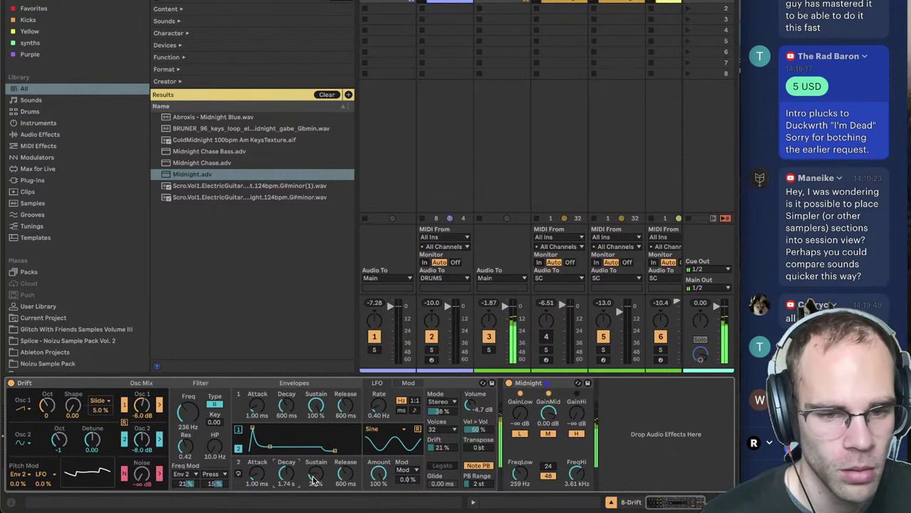
left_click_drag(346, 406, 346, 393)
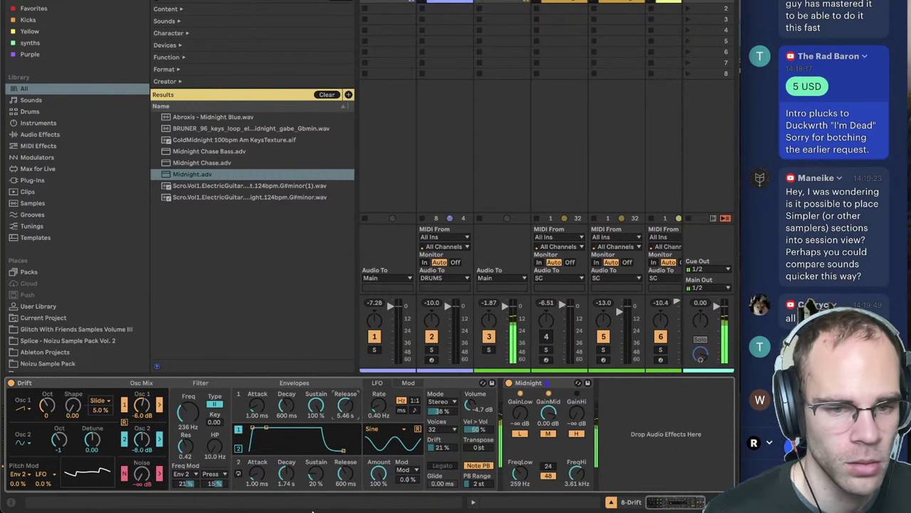
- Set Drift's filter frequency to 366 Hz and resonance to 0.48, envelope 1 release to 728 ms and envelope 2 release to 2.04 s
left_click_drag(186, 446, 186, 430)
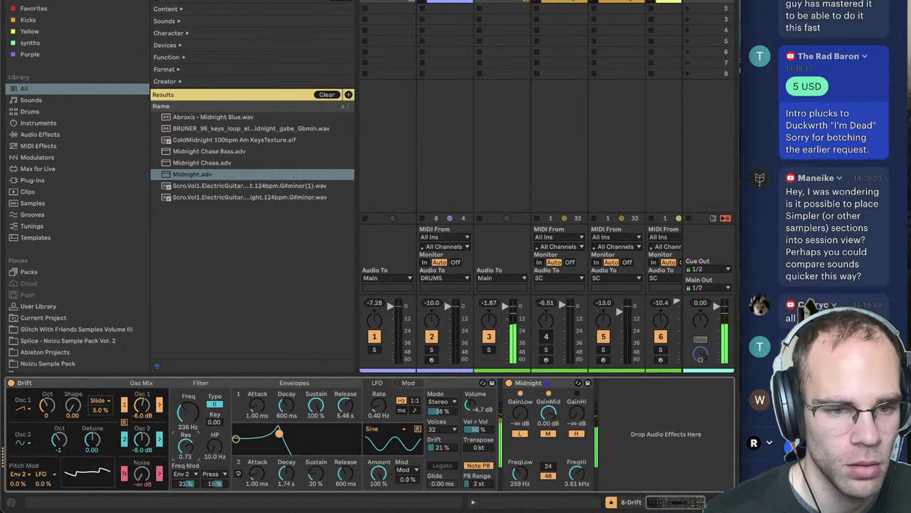
left_click_drag(278, 432, 287, 439)
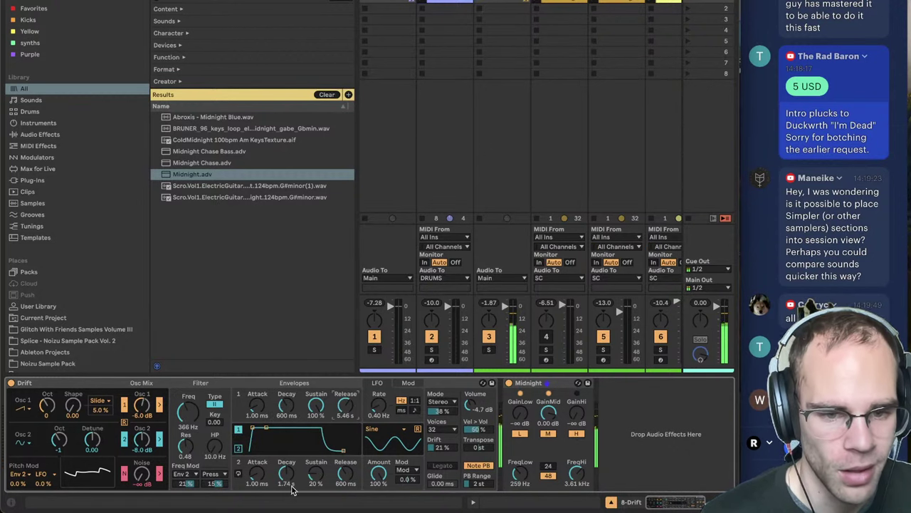
left_click_drag(345, 474, 345, 445)
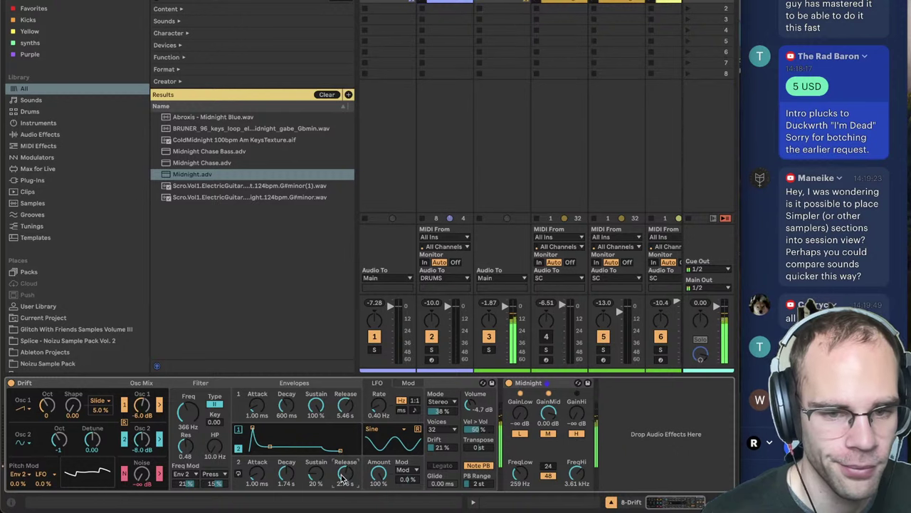
left_click_drag(346, 406, 346, 427)
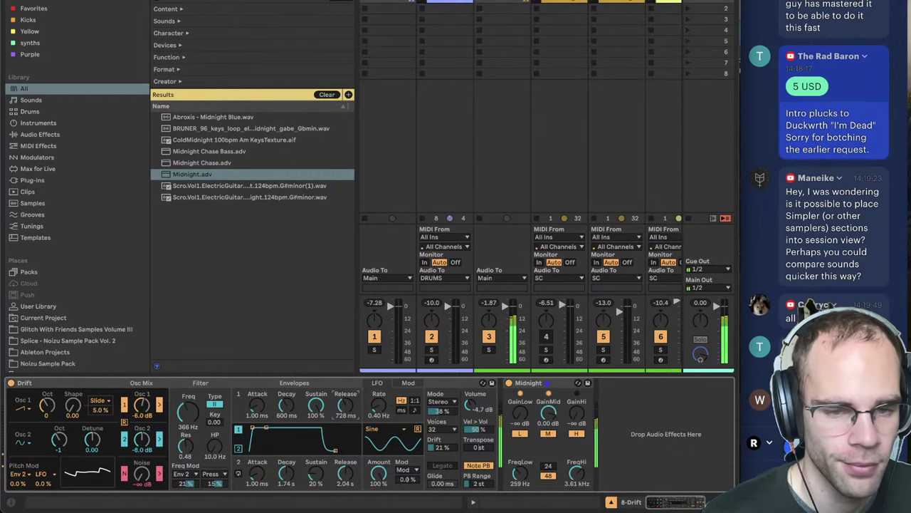
- Switch to Spotify and replay I'M DEAD from the beginning to compare its intro with the Drift patch
mouse_move(333, 510)
left_click(295, 497)
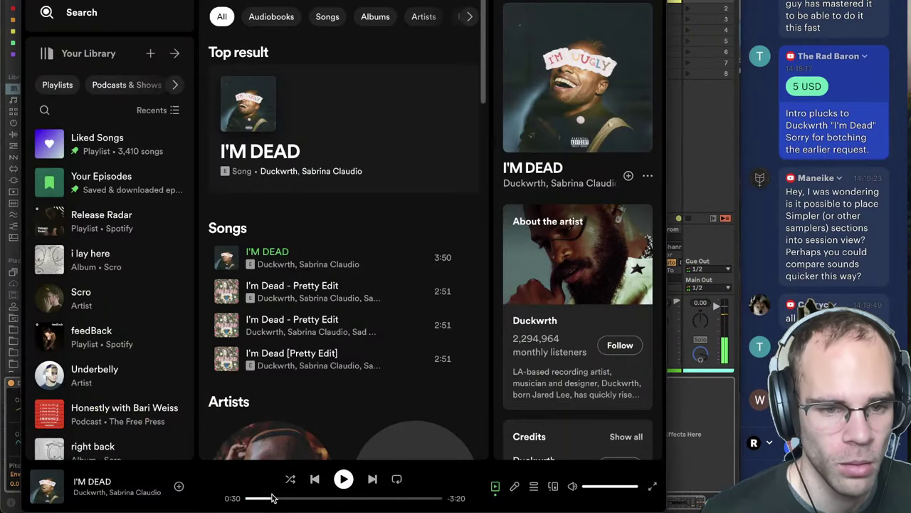
left_click(268, 498)
key("space")
key("super+Left")
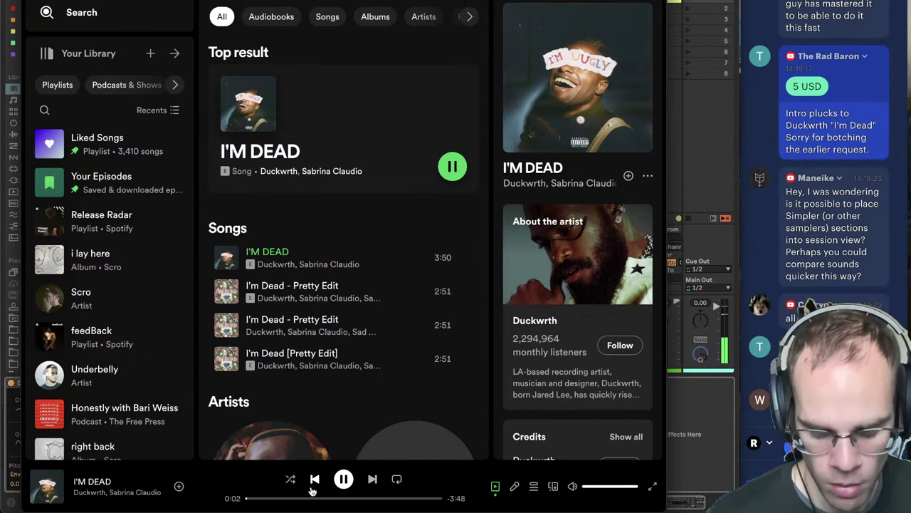
- Pause the song, return to Ableton Live, set Drift's filter frequency to 263 Hz and turn off oscillator 2
key("space")
key("super+Tab")
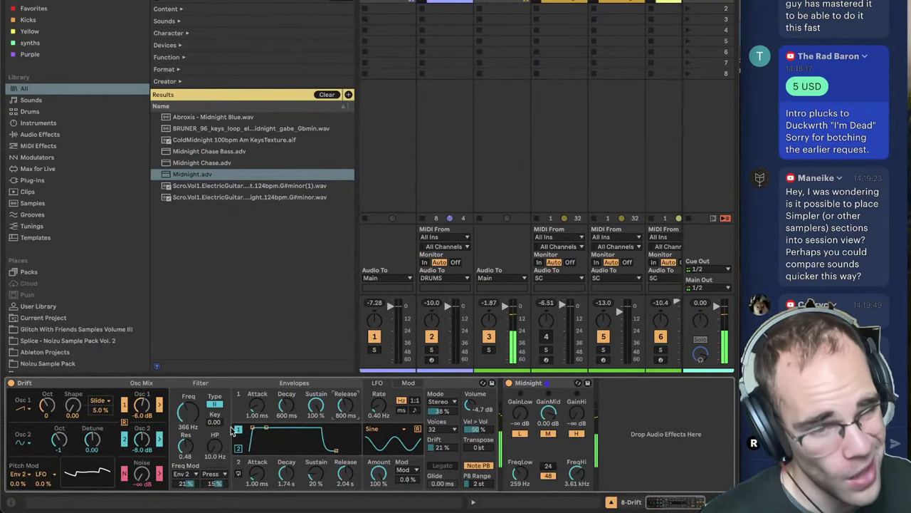
mouse_move(191, 417)
left_mouse_down()
mouse_move(187, 435)
mouse_move(190, 426)
left_mouse_up()
left_click(125, 439)
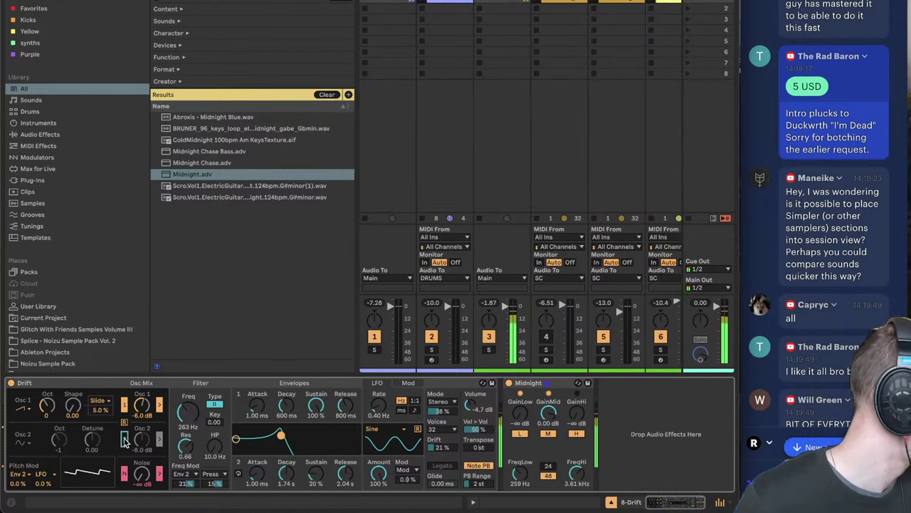
- Set Drift's filter resonance to 0.63, envelope 2 filter modulation to 31% and filter frequency to 223 Hz, and hide the browser
left_click_drag(186, 446, 186, 450)
left_click_drag(186, 483, 186, 481)
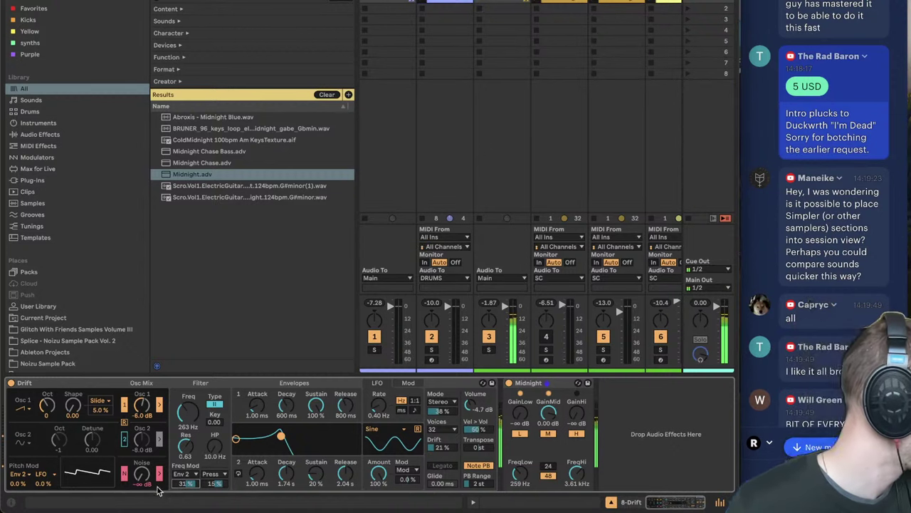
left_click(190, 418)
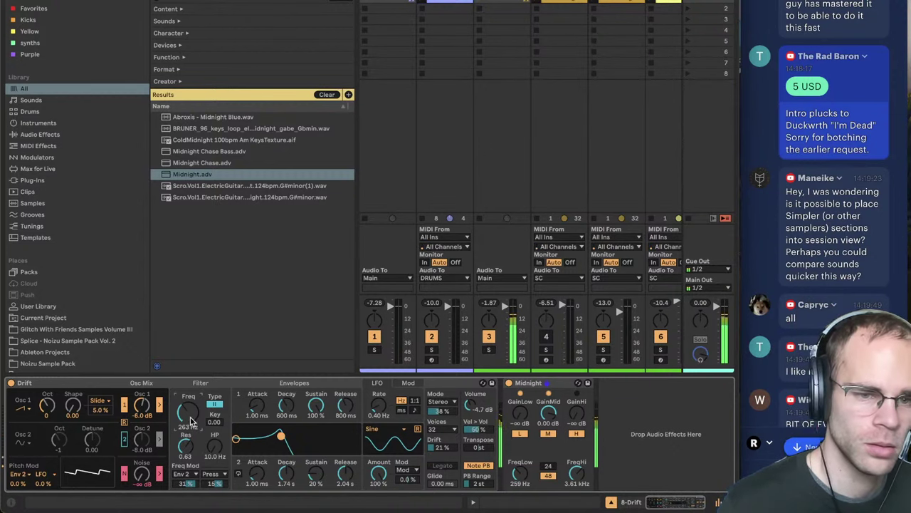
left_click_drag(189, 418, 189, 421)
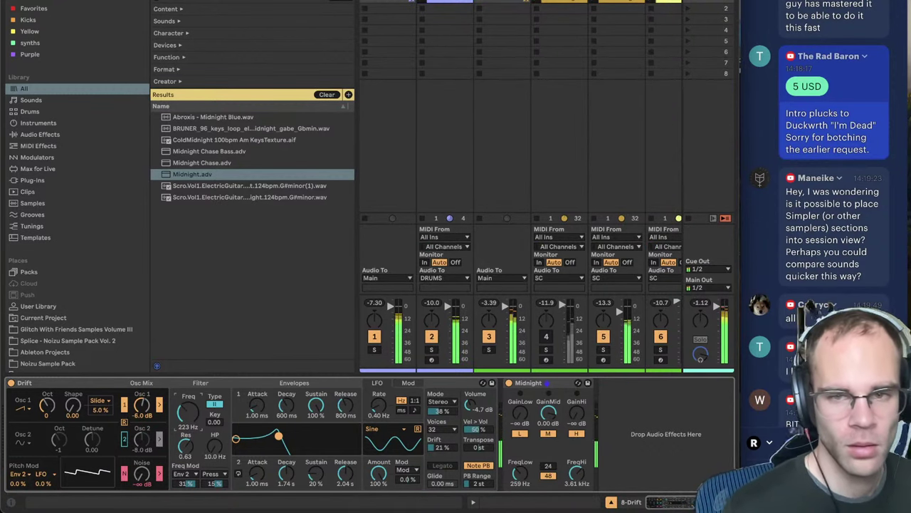
key("super+alt+b")
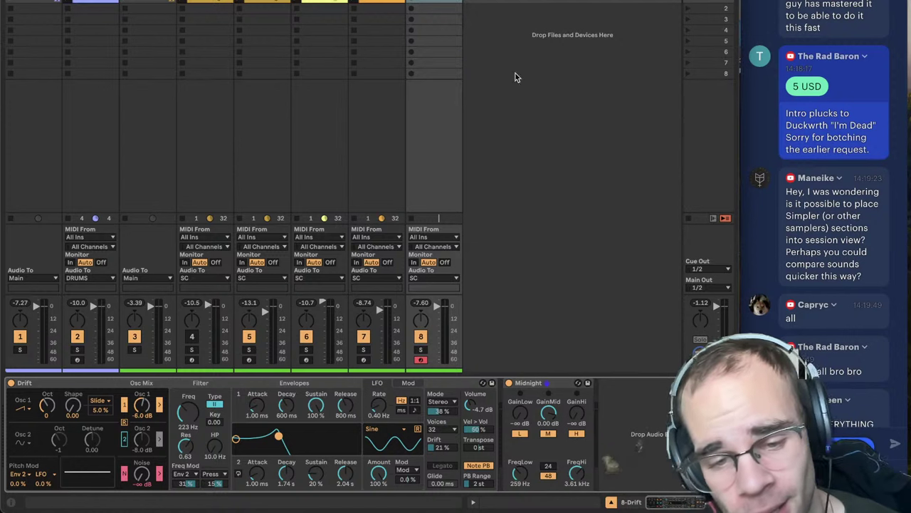
- Switch to Discord, find the How To Make Hyperemoglitchmetalhouse With Scro video in the announcements channel, open it on YouTube and pause it
left_click(432, 499)
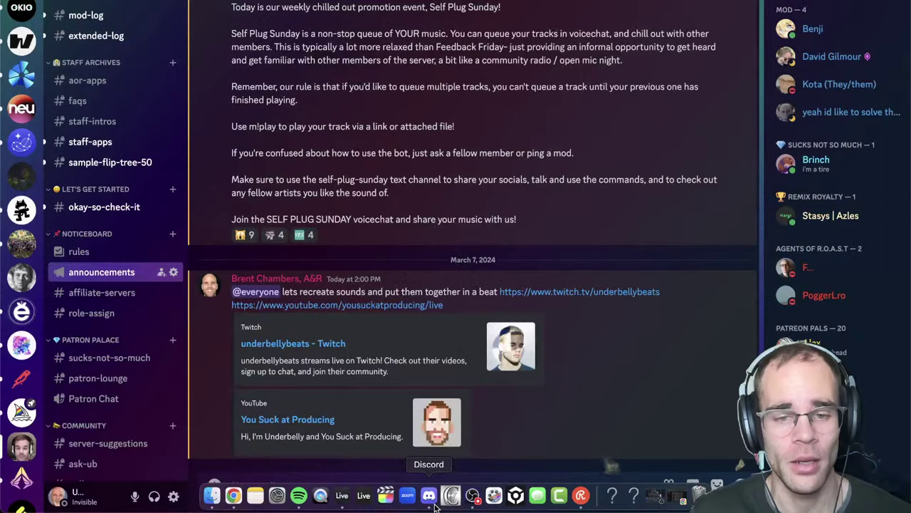
scroll(520, 318, "up", 11)
scroll(515, 327, "down", 9)
scroll(519, 345, "up", 4)
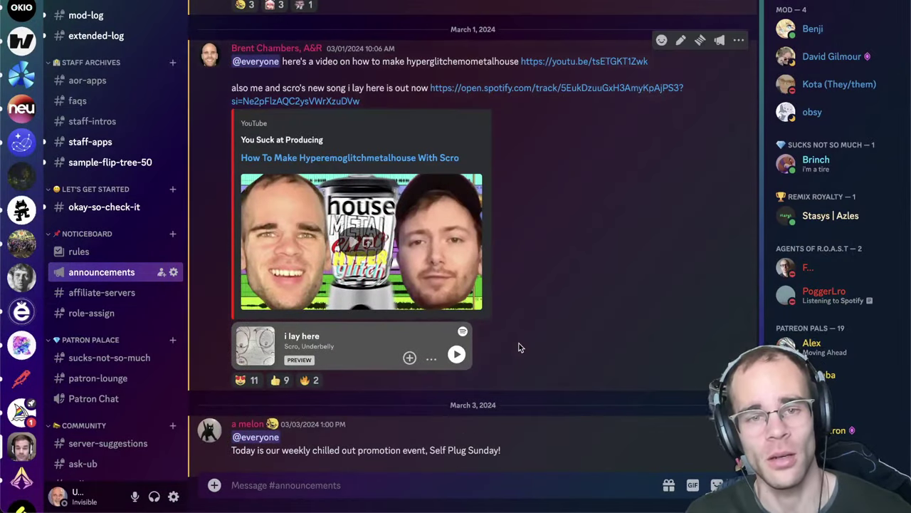
right_click(407, 157)
left_click(441, 491)
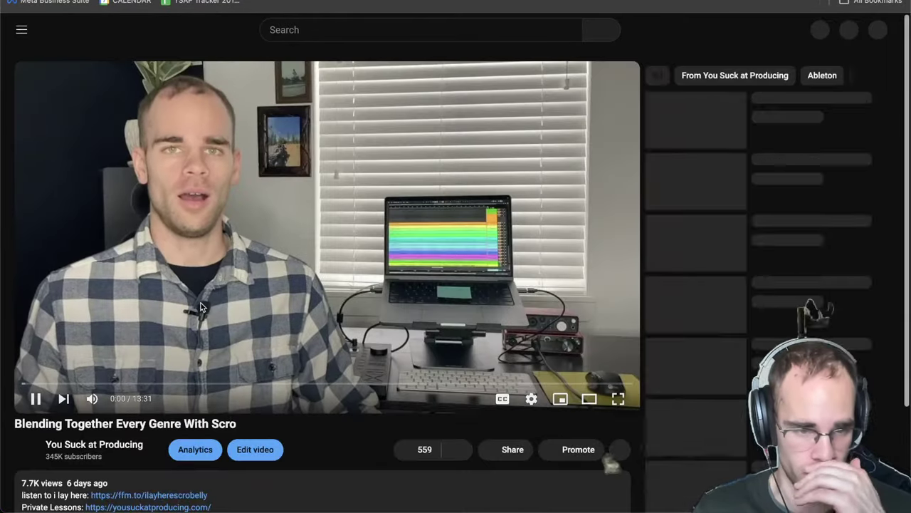
left_click(201, 268)
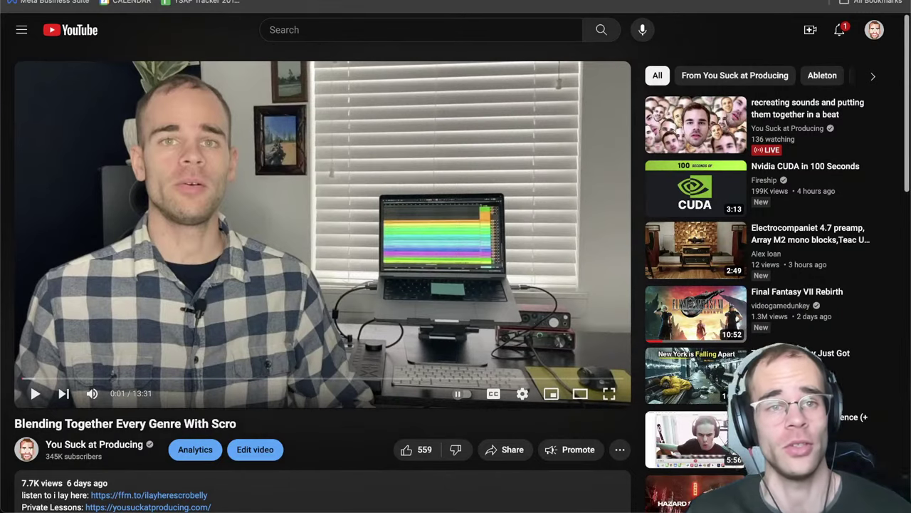
- Move the browser window lower, copy the video's address, close its tab and return to Discord
left_click_drag(626, 1, 588, 272)
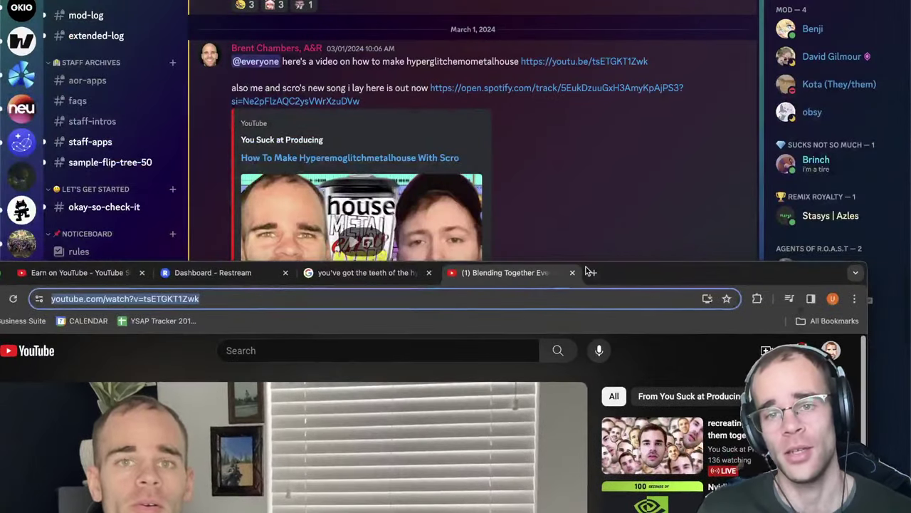
left_click(574, 274)
left_click(626, 162)
- Bring Discord back in front of the browser and narrow its window to uncover the stream chat beside it
mouse_move(461, 502)
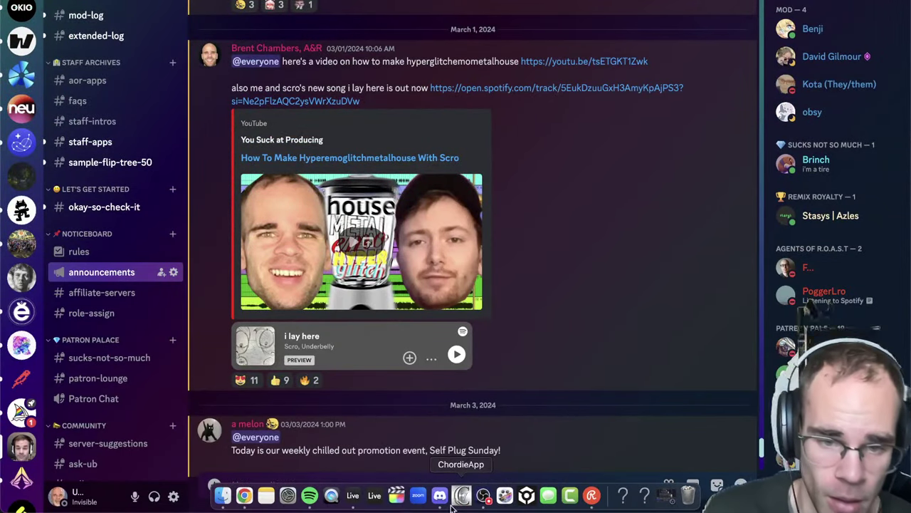
left_click(250, 501)
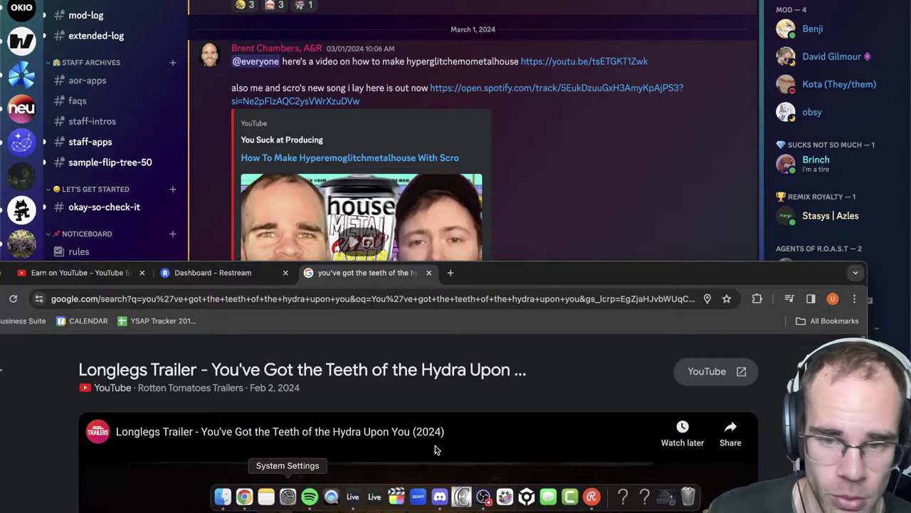
left_click(644, 229)
left_click_drag(910, 399, 749, 398)
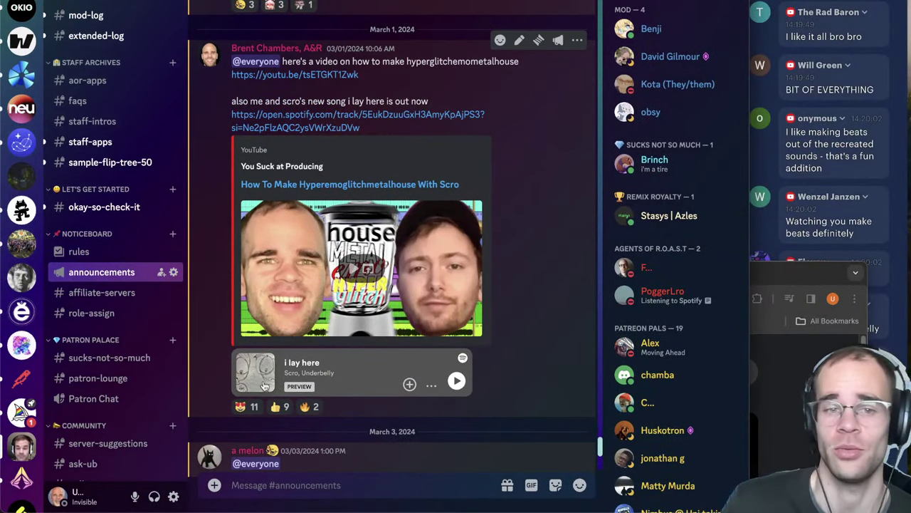
- Go to the newest messages in the stream chat and paste the copied YouTube video link into its message field
left_click(878, 198)
scroll(833, 285, "down", 10)
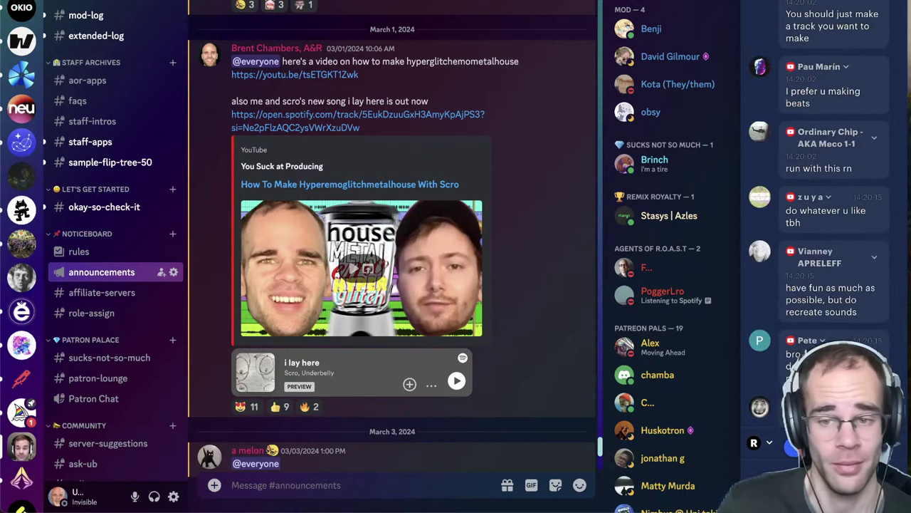
left_click(792, 437)
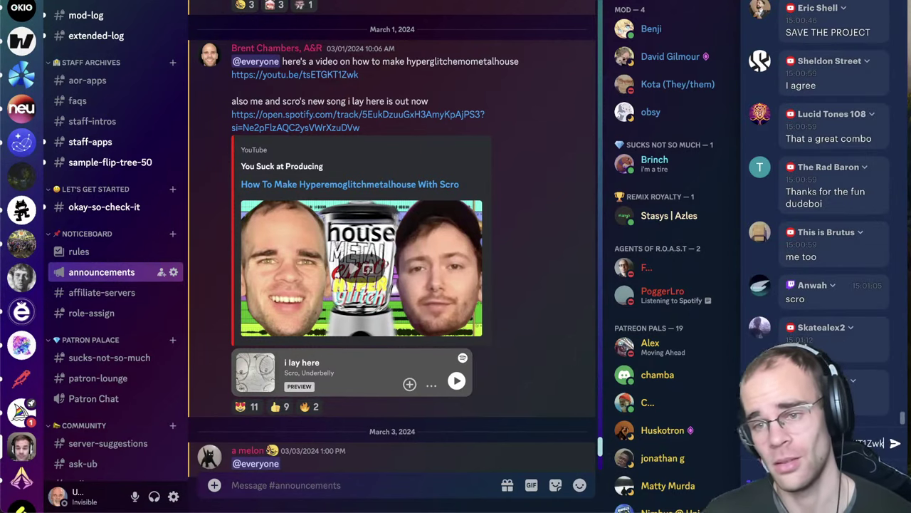